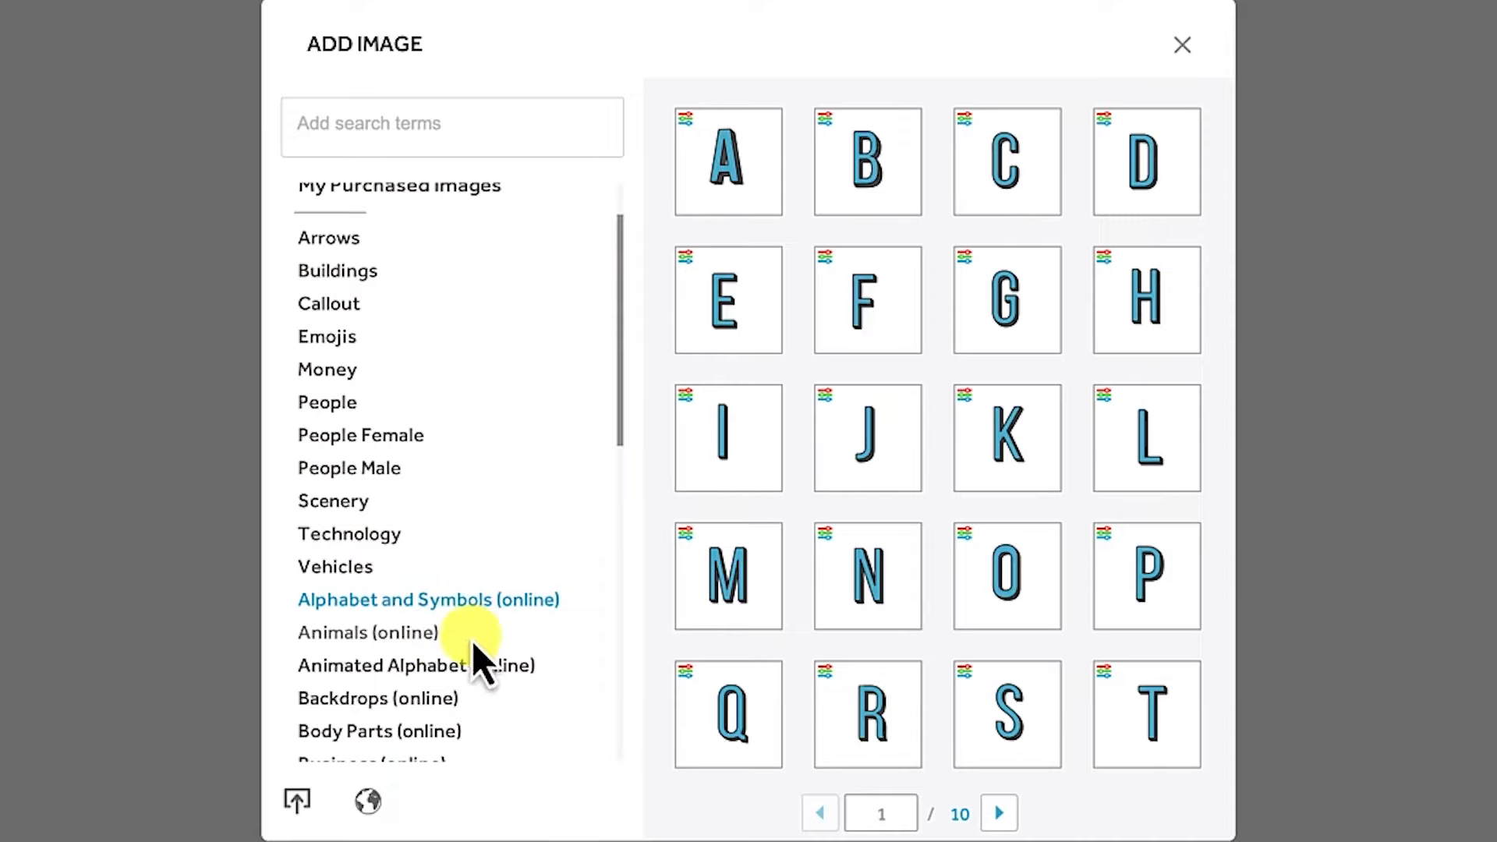
Browse the first pages of the Animals (online) category and all four pages of the Backdrops (online) category in the image library.
click(409, 635)
click(999, 813)
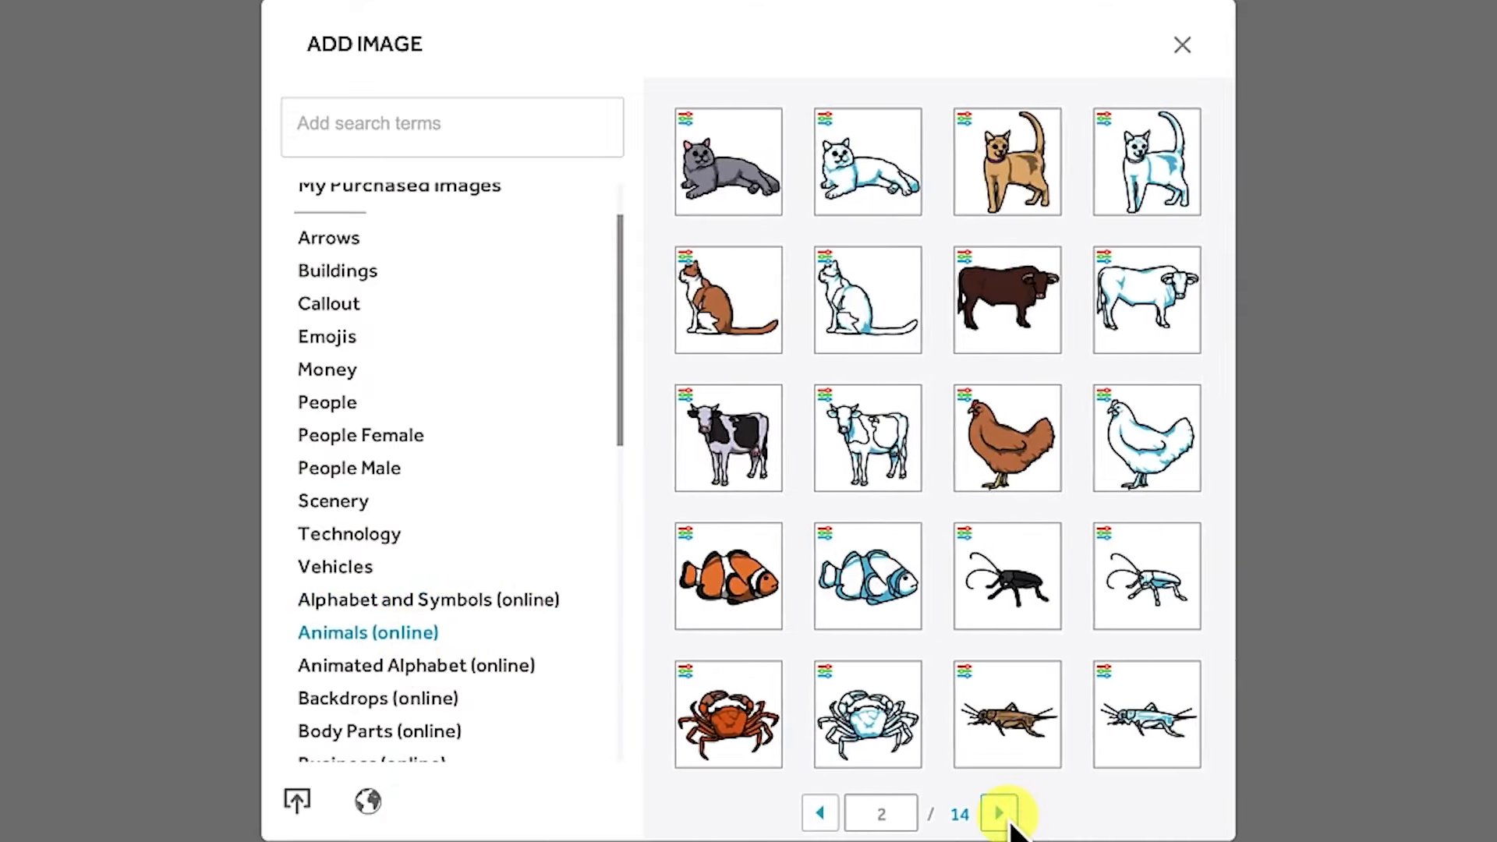
click(1005, 817)
click(378, 698)
click(999, 813)
click(998, 813)
click(996, 814)
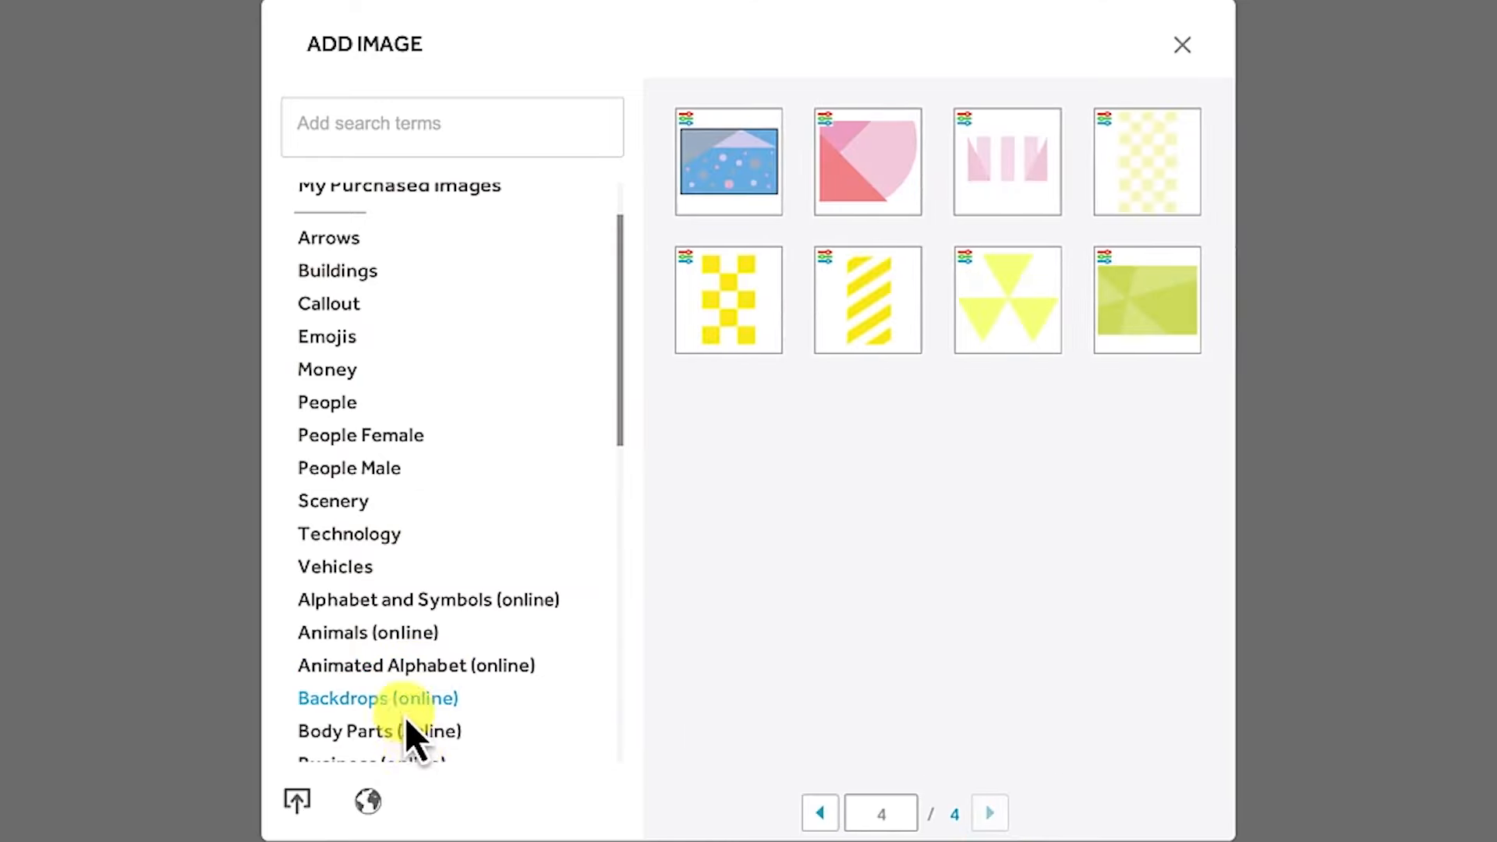
Look through the Body Parts (online) images and the first four pages of the Business (online) category.
scroll(404, 721, down, 5)
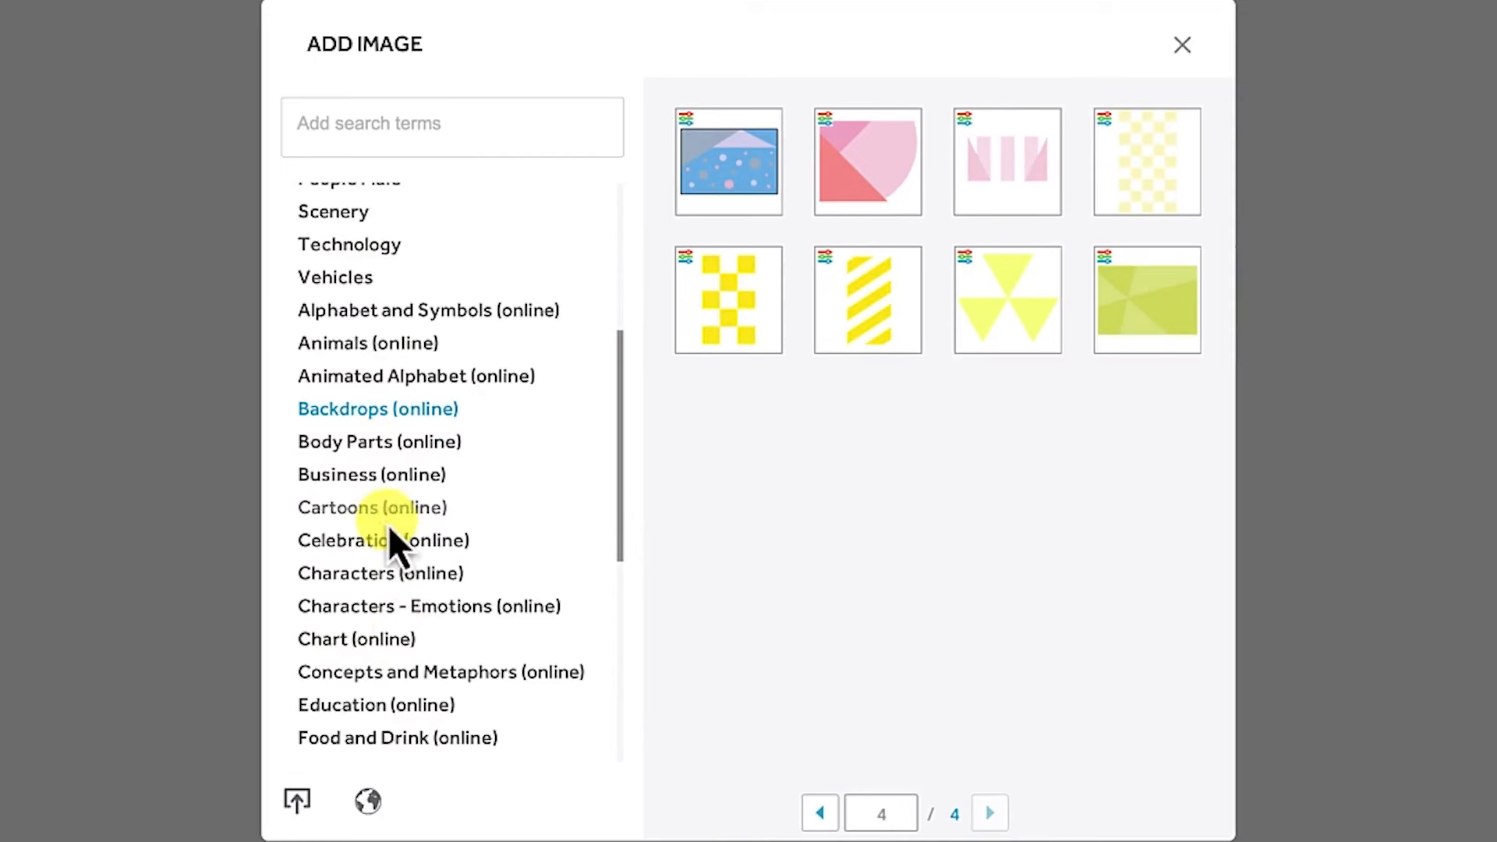
click(377, 446)
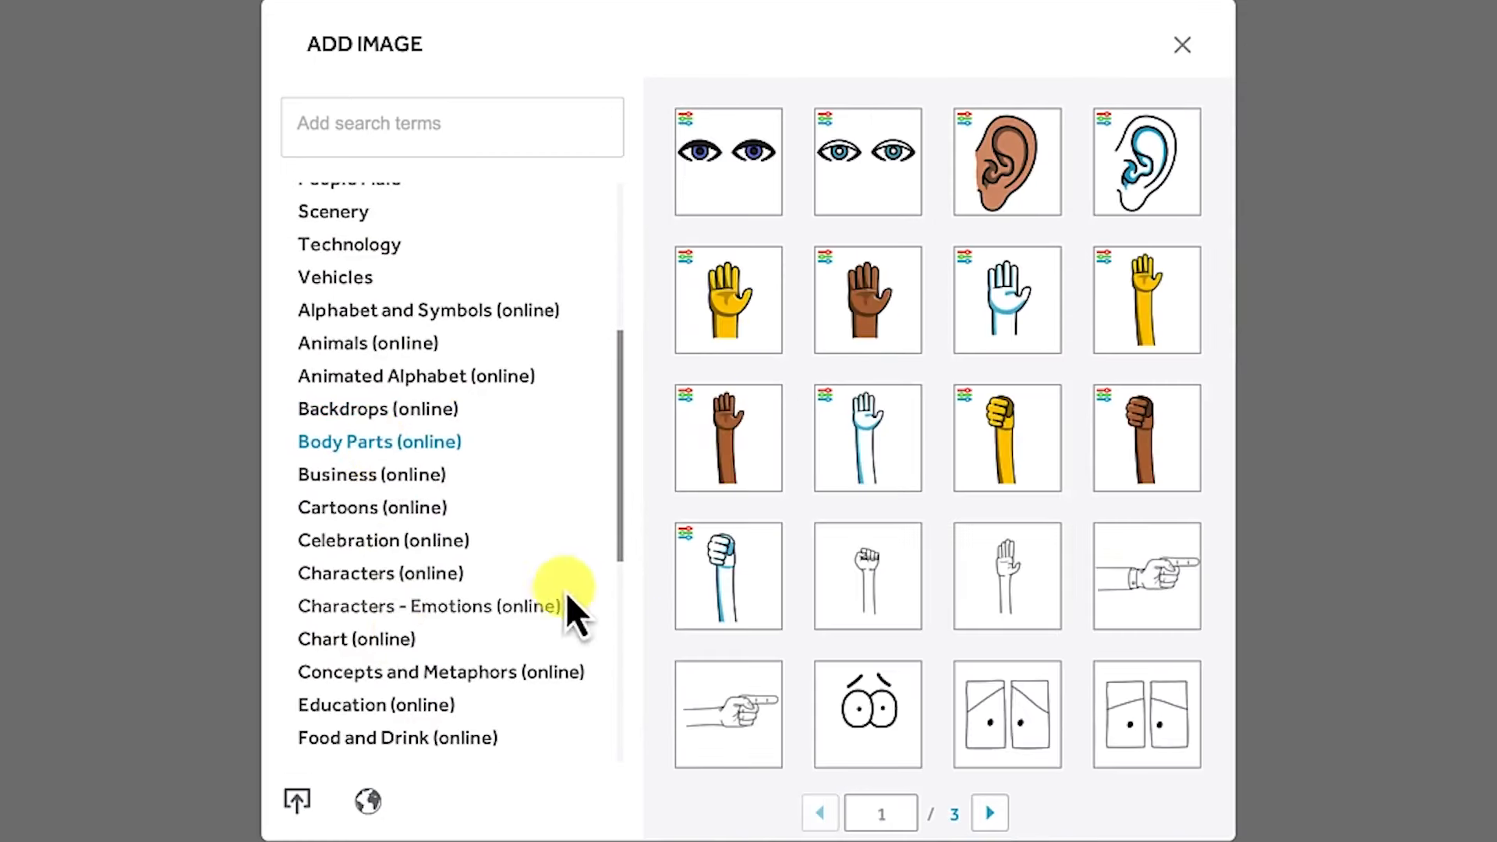
click(416, 475)
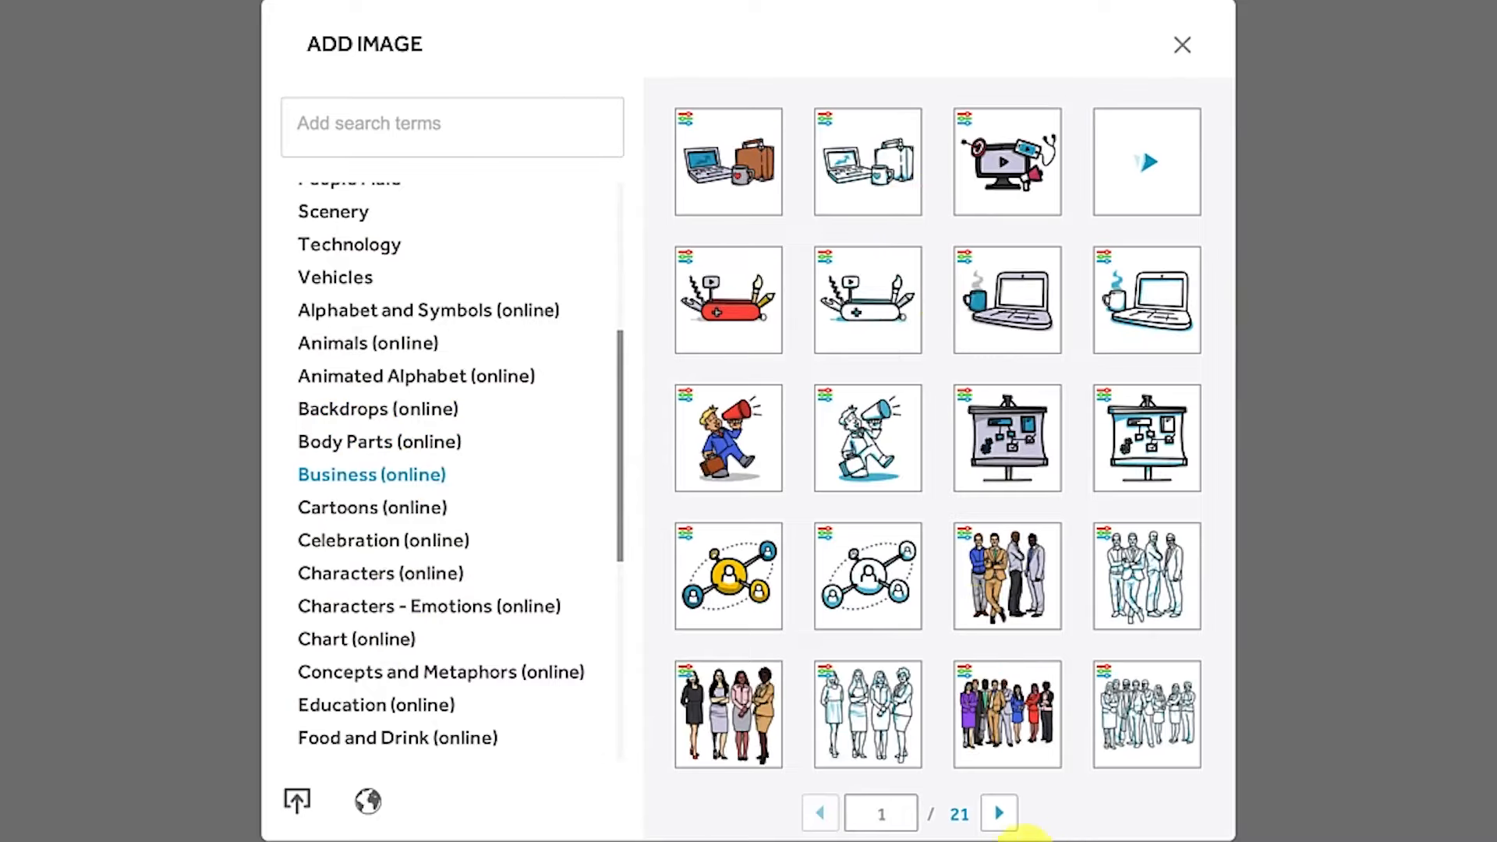
click(999, 813)
click(1000, 814)
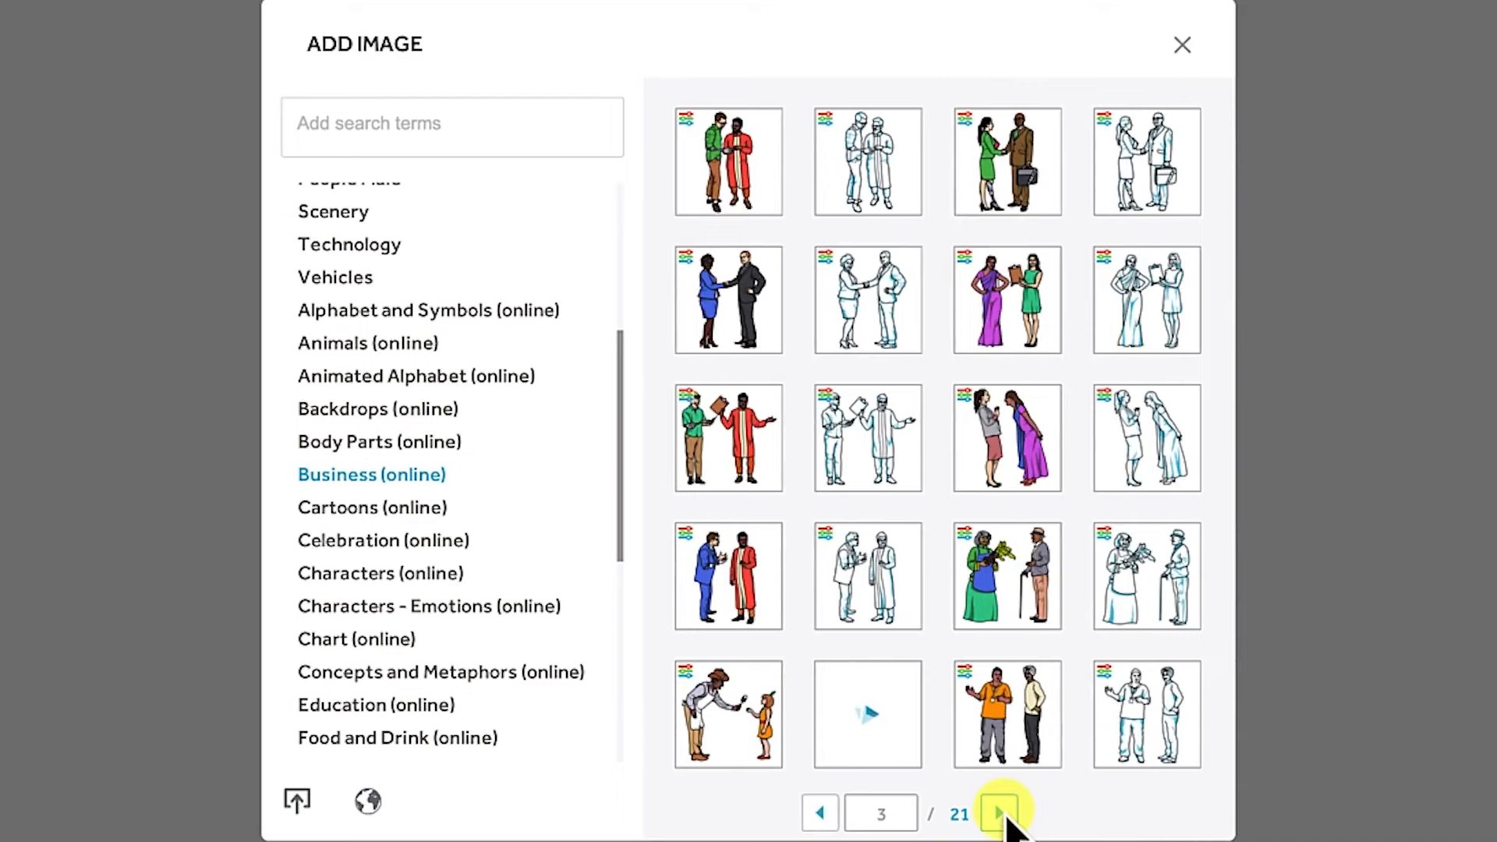
click(1001, 814)
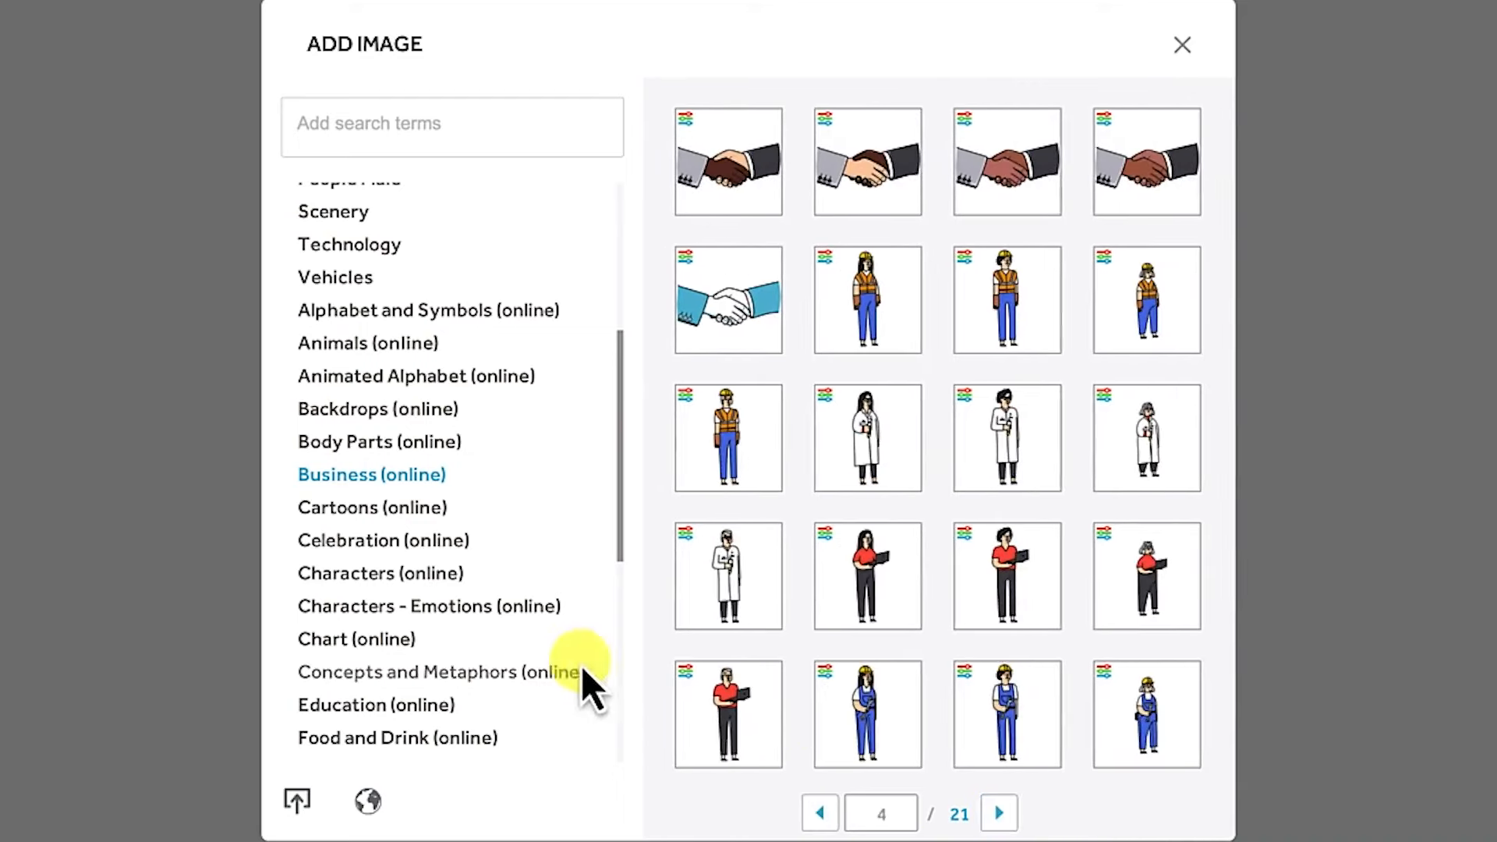
Examine the first three pages of images in both the Cartoons (online) and Celebration (online) categories.
click(398, 512)
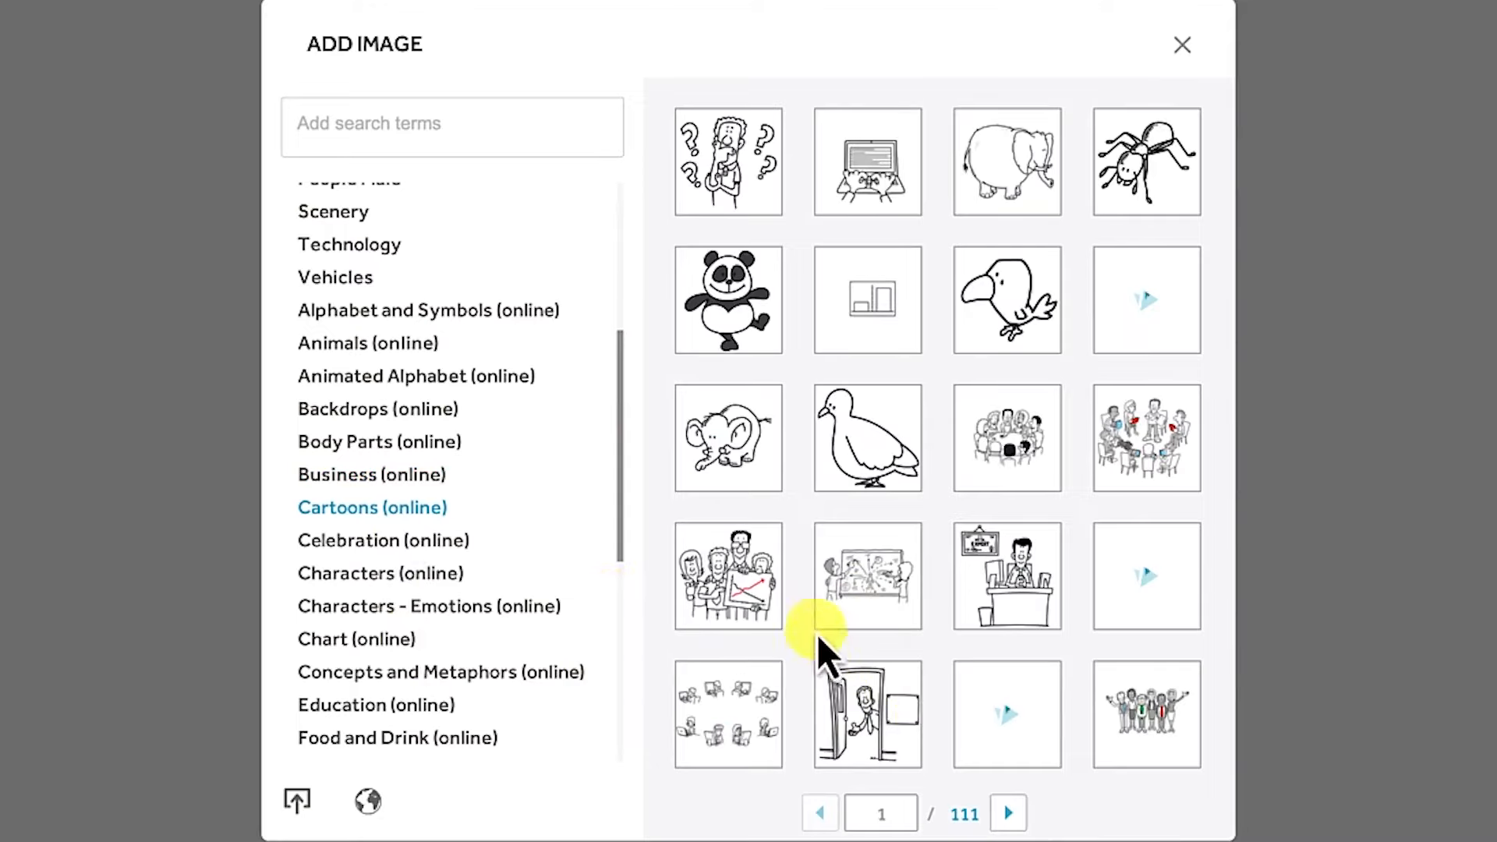
click(1008, 813)
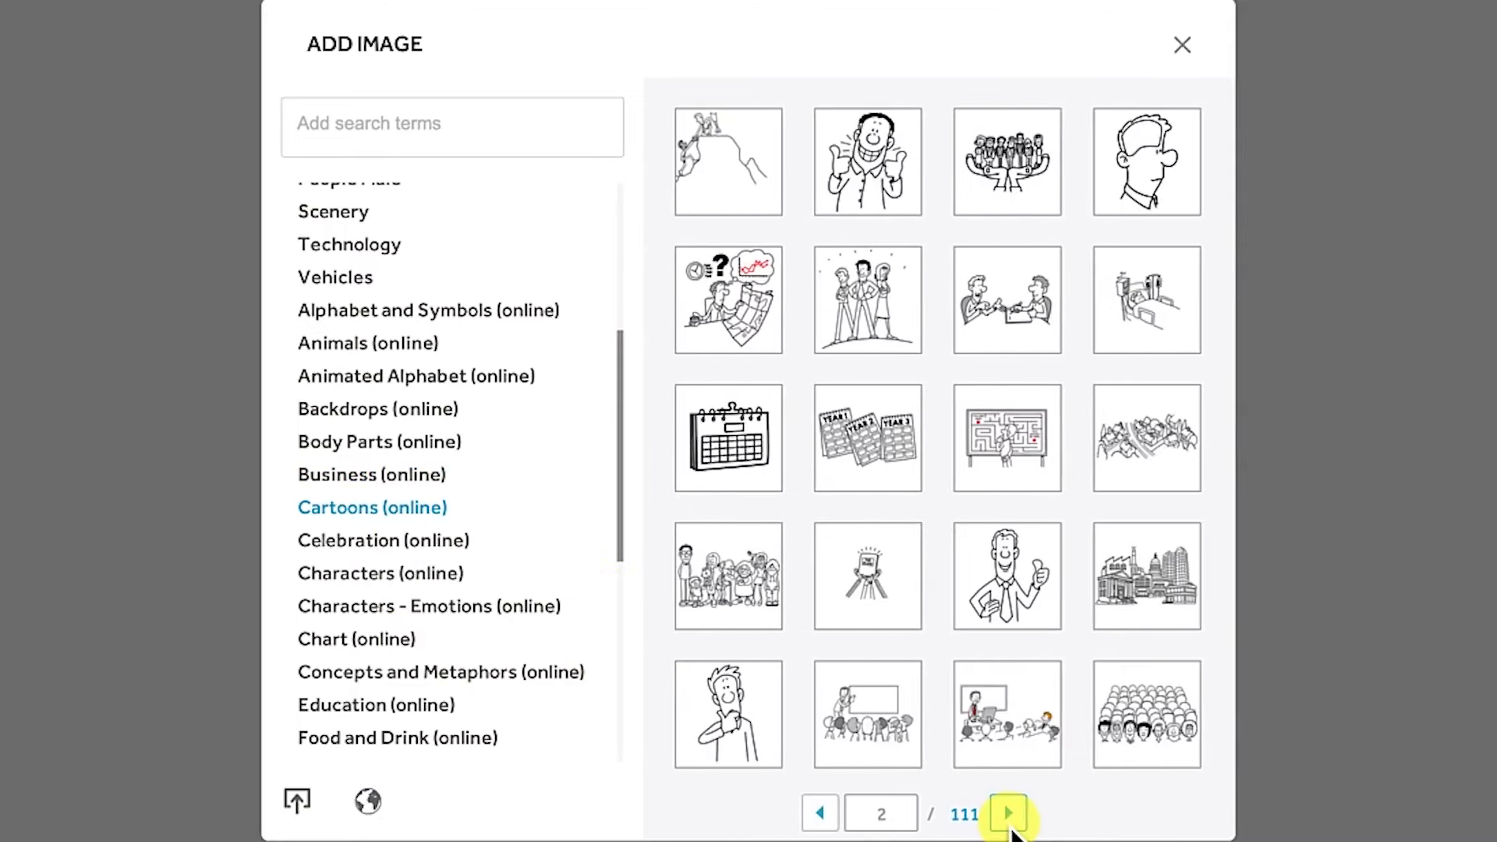
click(1009, 814)
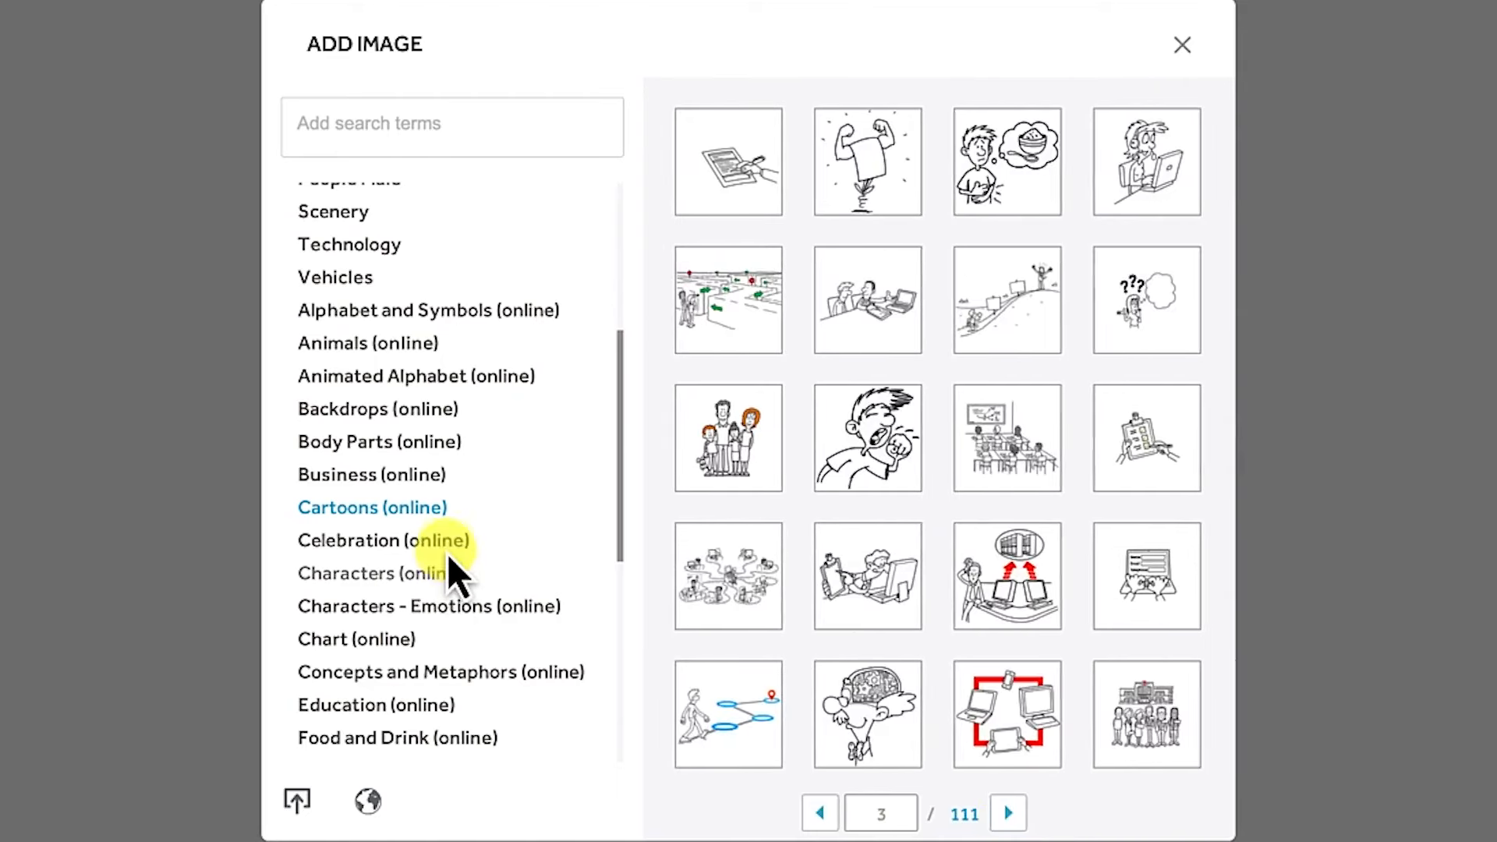
click(444, 544)
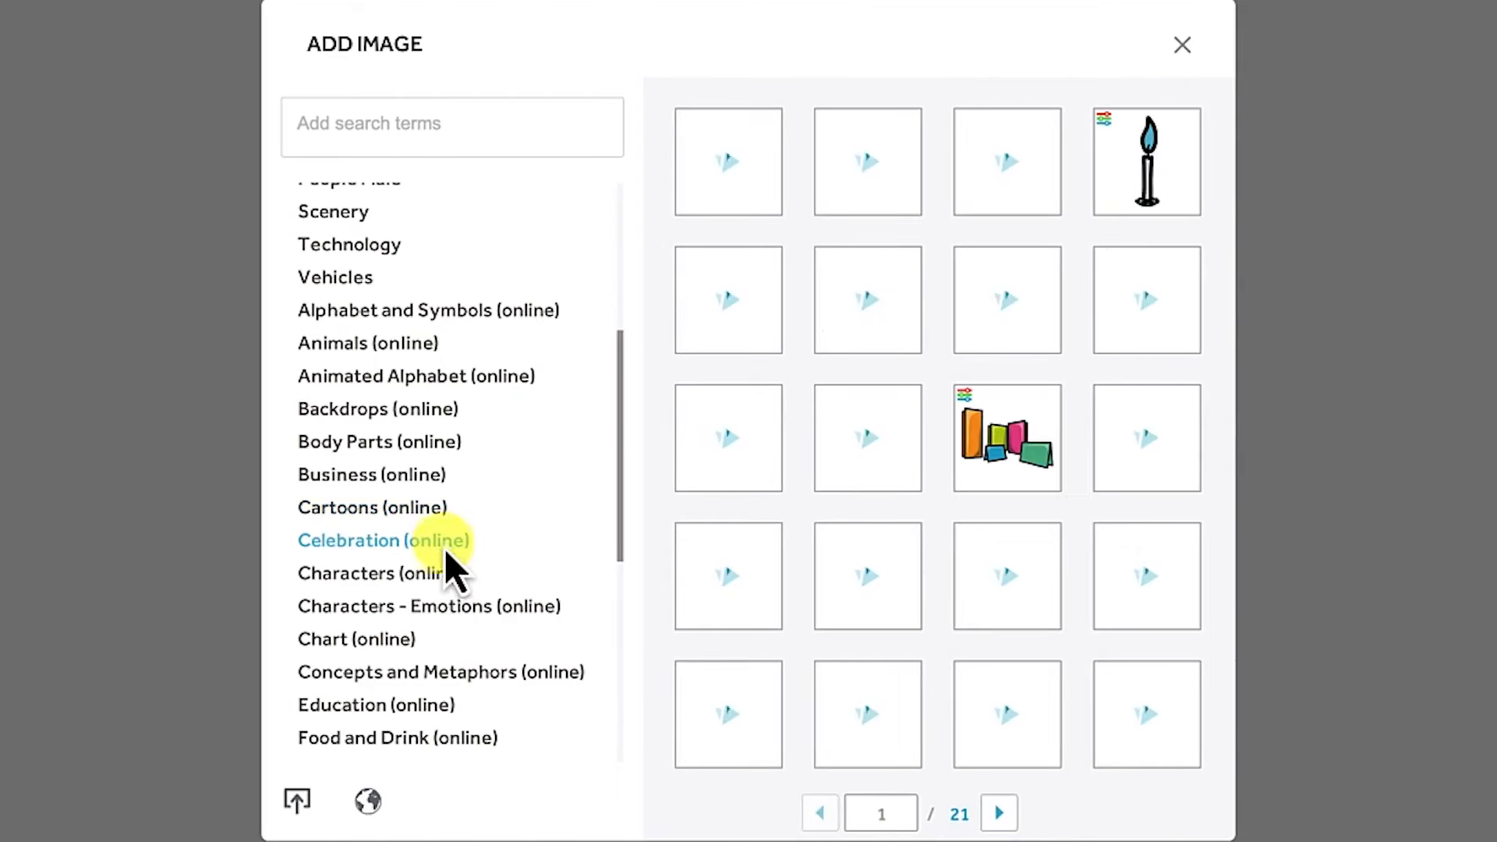
click(1001, 813)
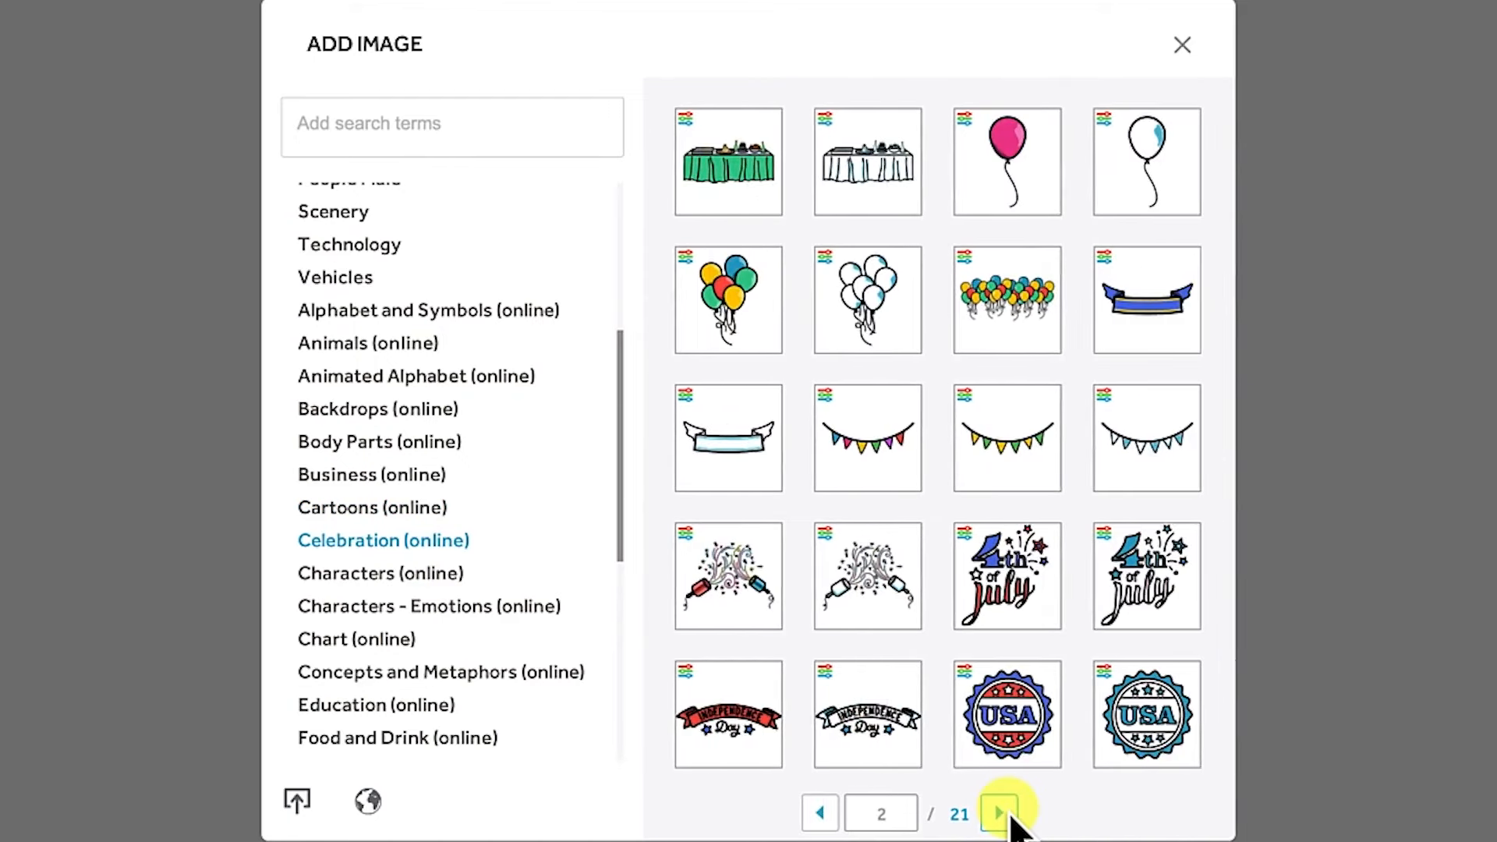
click(1001, 813)
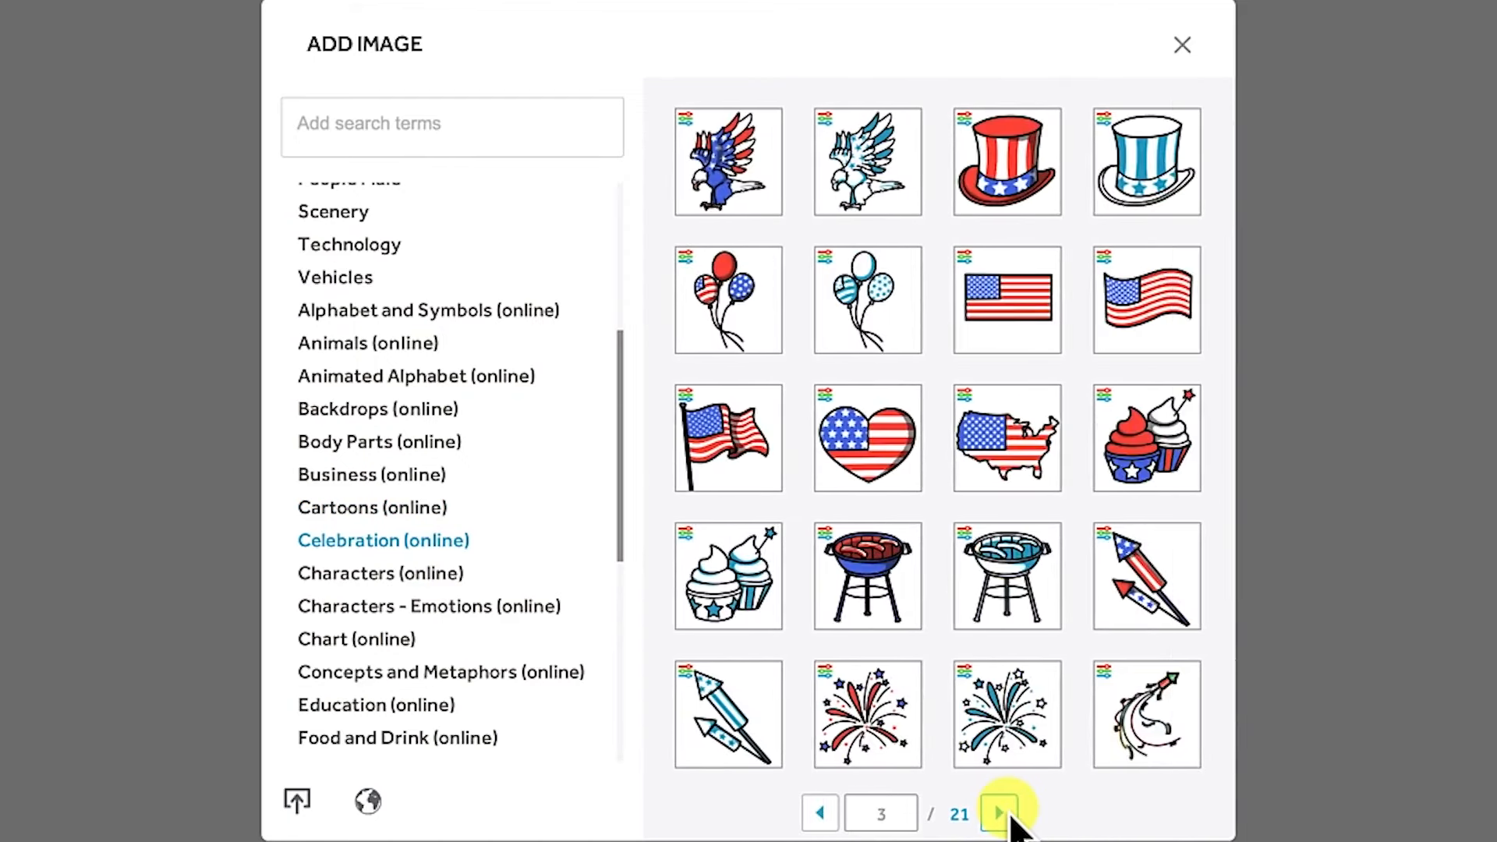
View the first page of the Characters, Characters - Emotions, GIFs, Science and Shapes online categories.
click(365, 572)
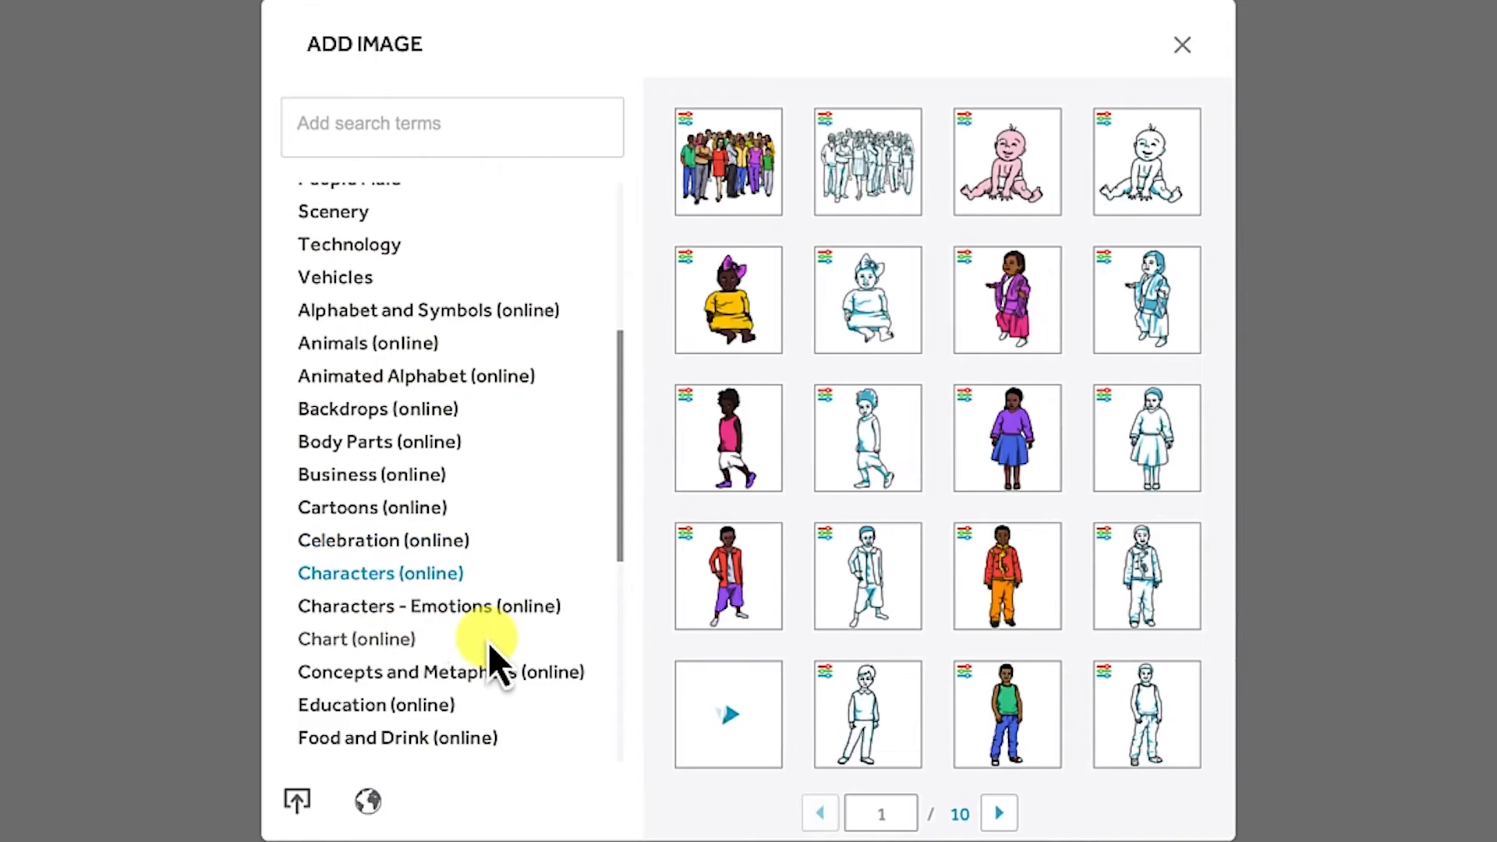
click(379, 612)
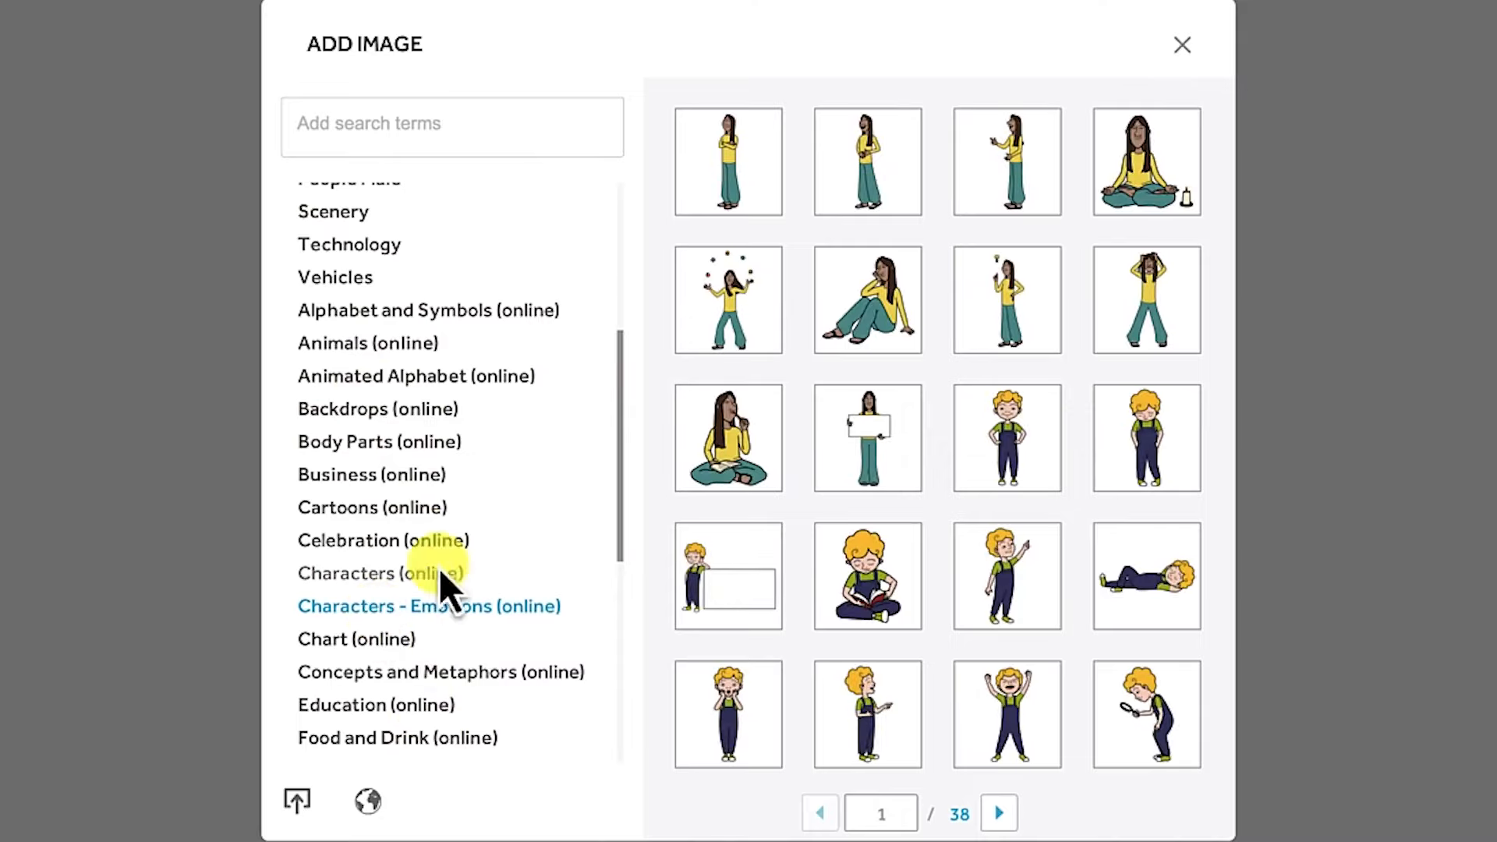
scroll(412, 413, down, 10)
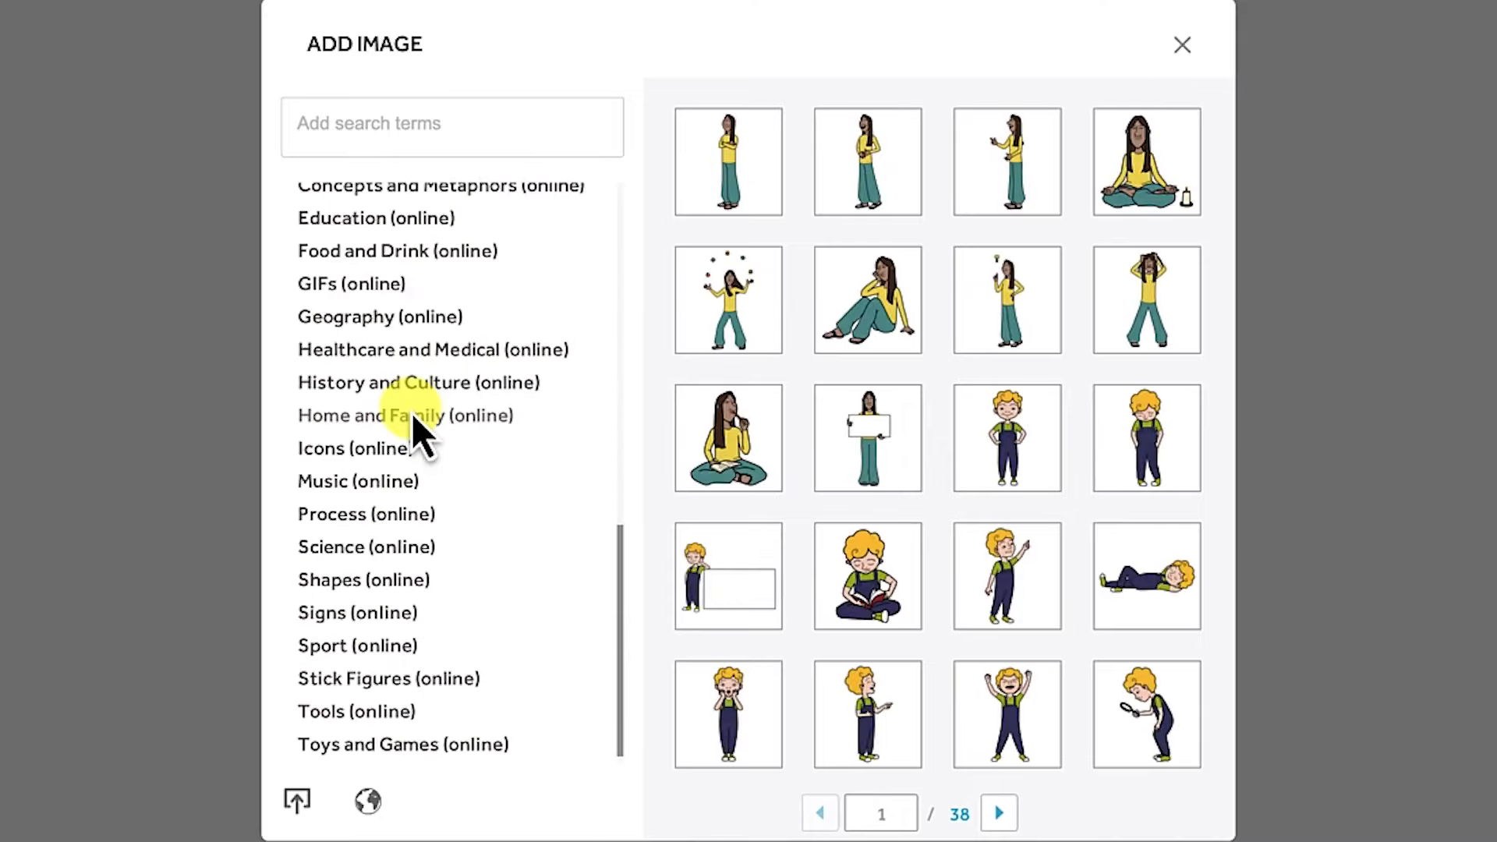
click(335, 294)
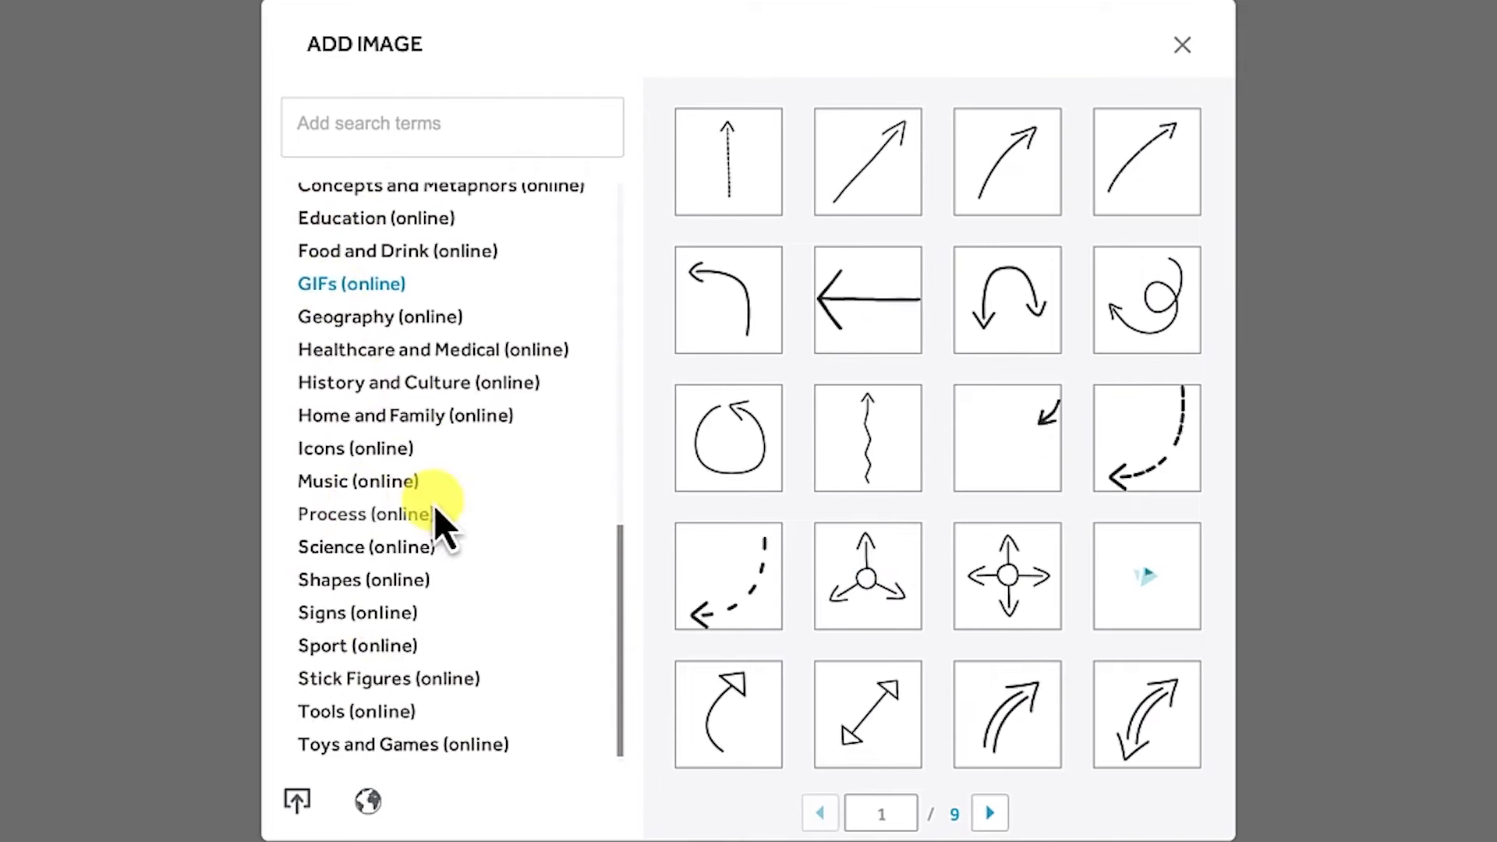
click(401, 549)
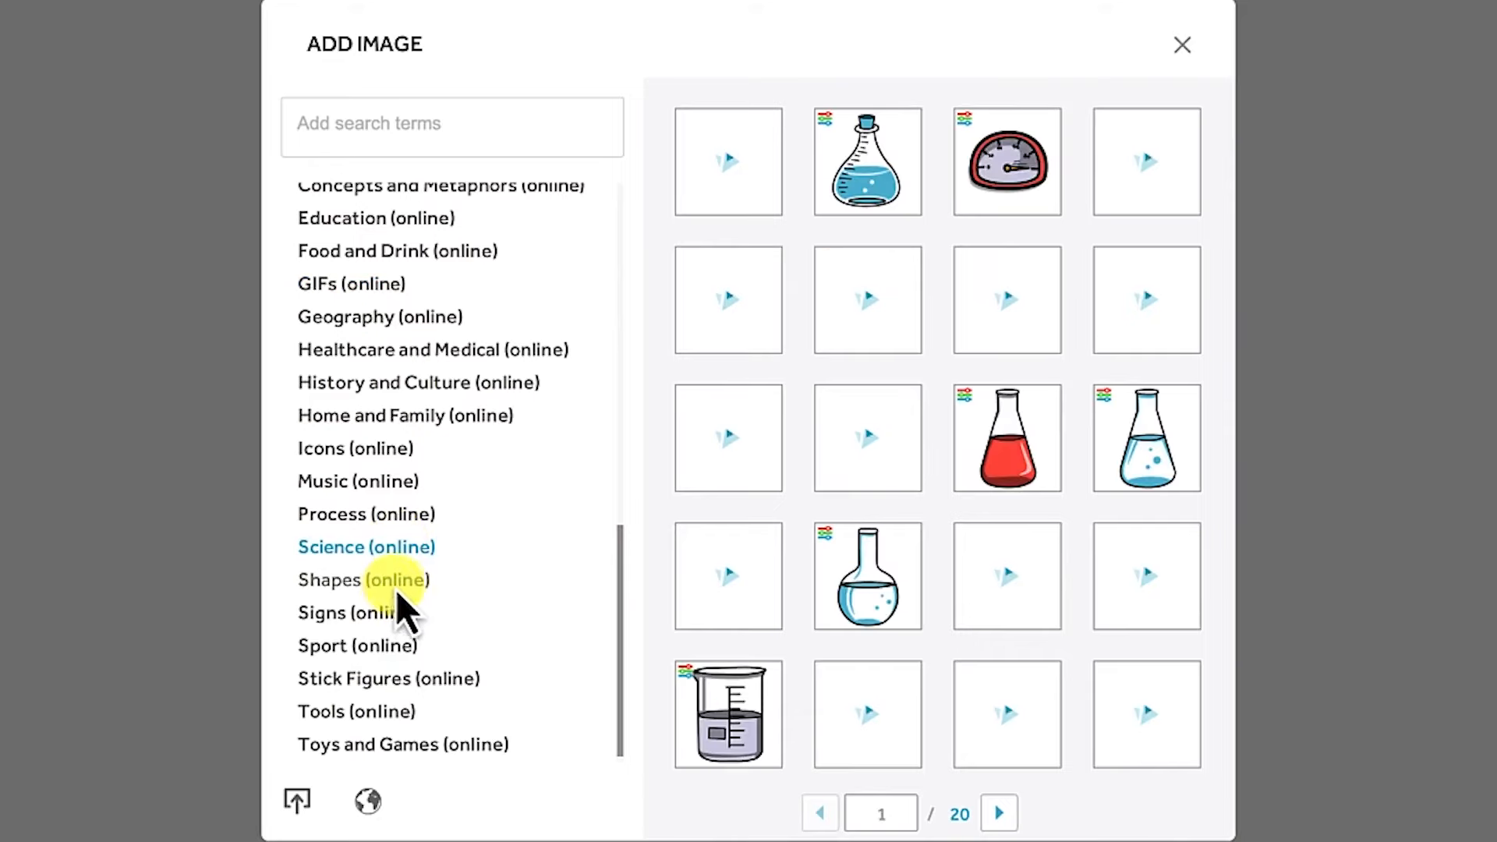
click(396, 584)
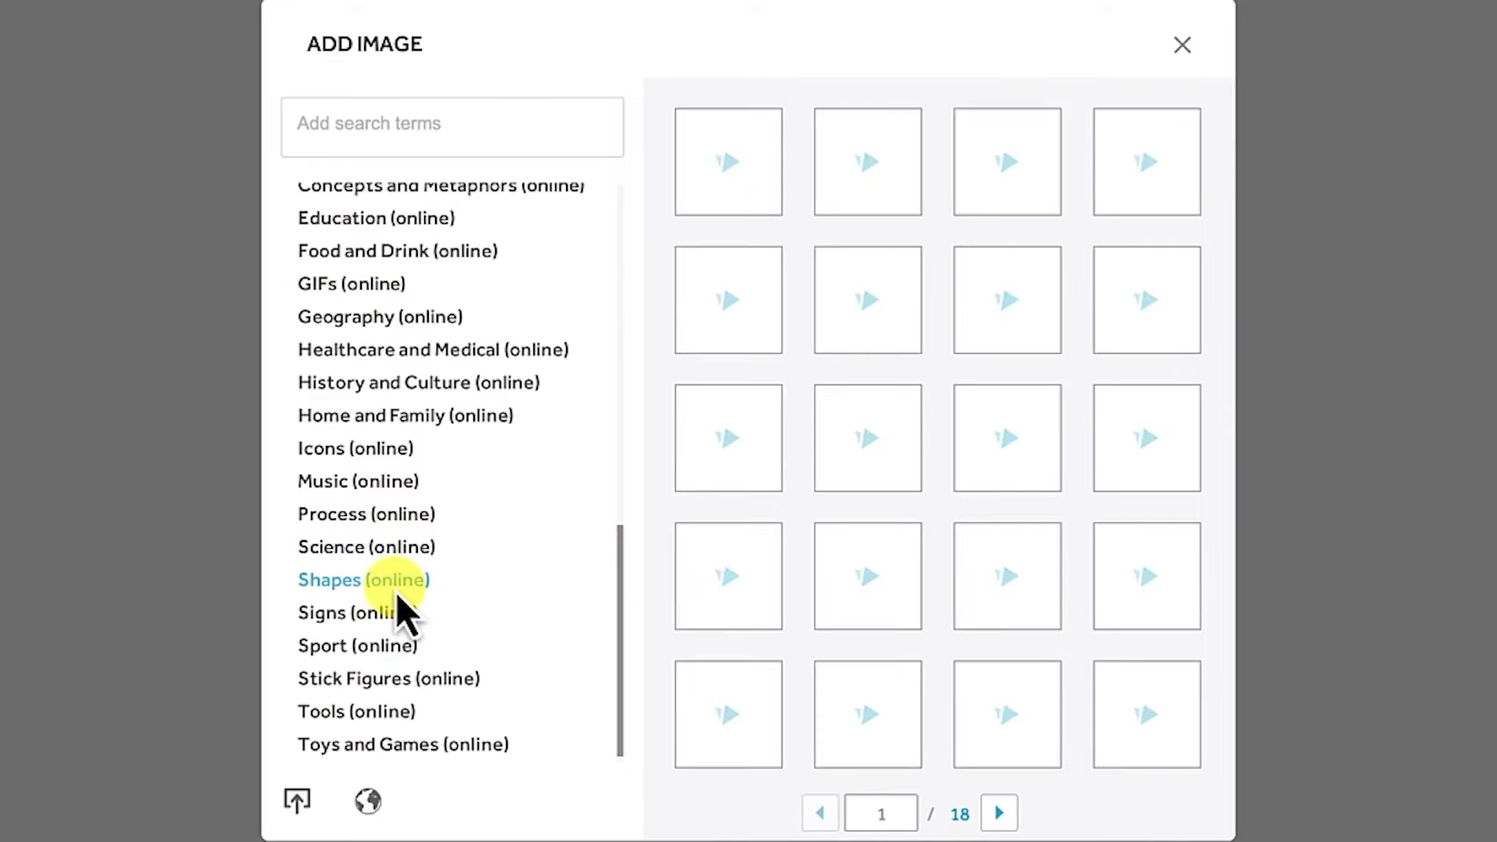
Search the image library for "social media" and place the speech bubble with coloured app icons in the canvas's upper-left area.
scroll(438, 719, up, 10)
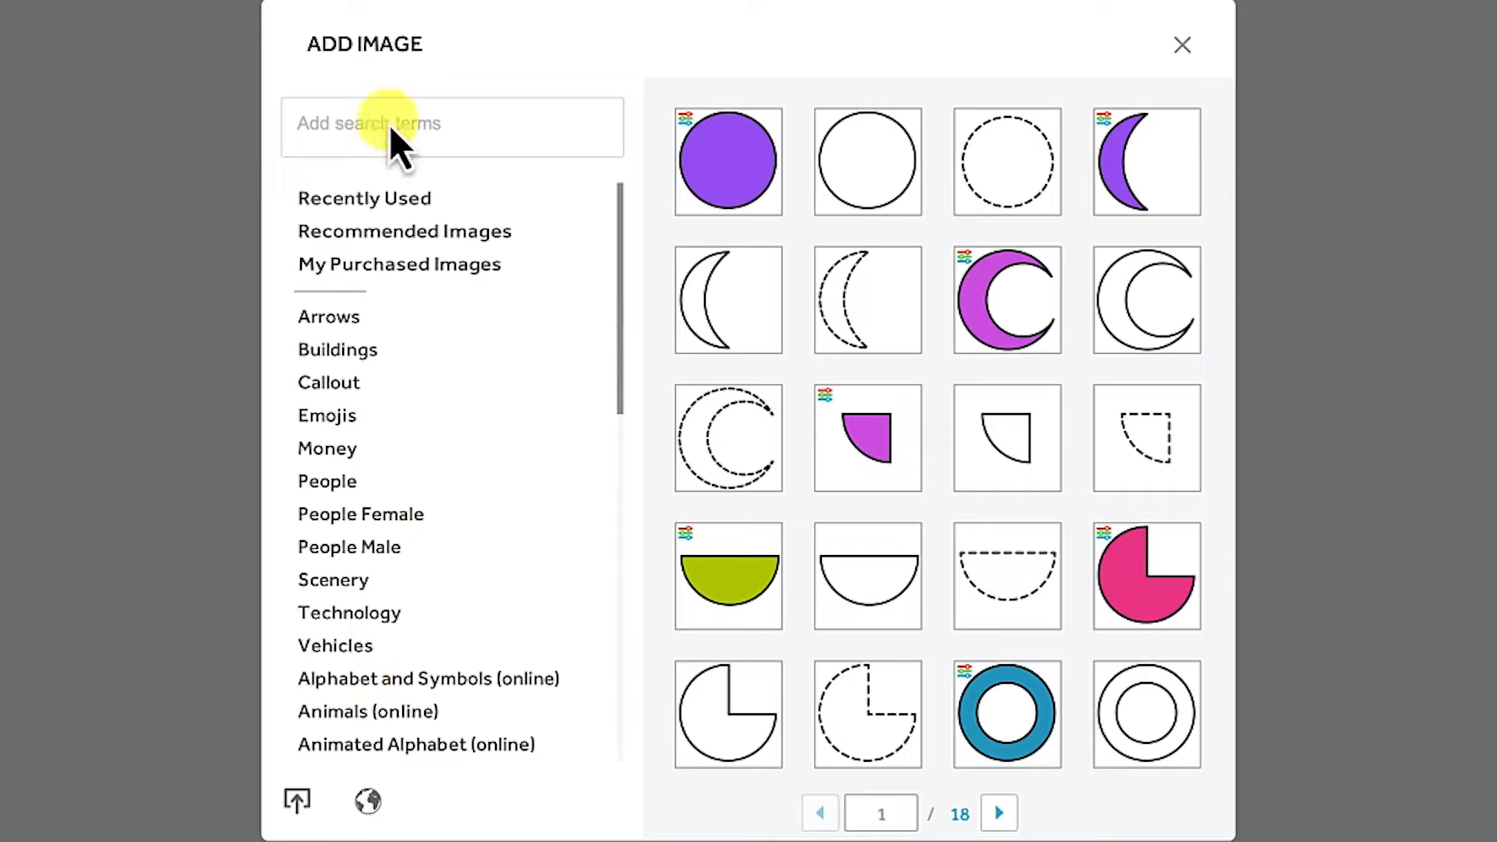
click(410, 129)
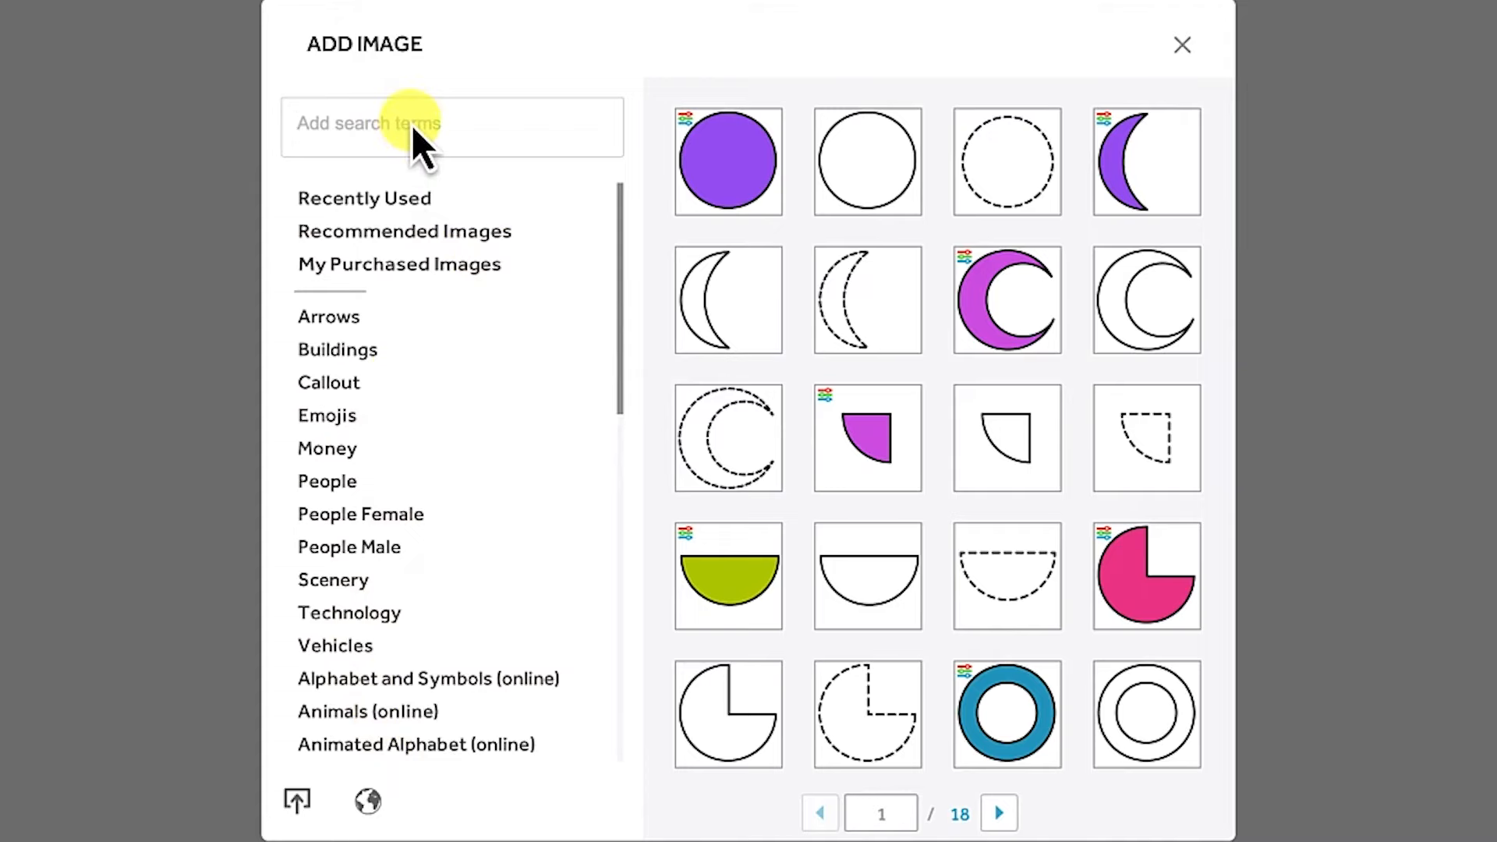
text(social media)
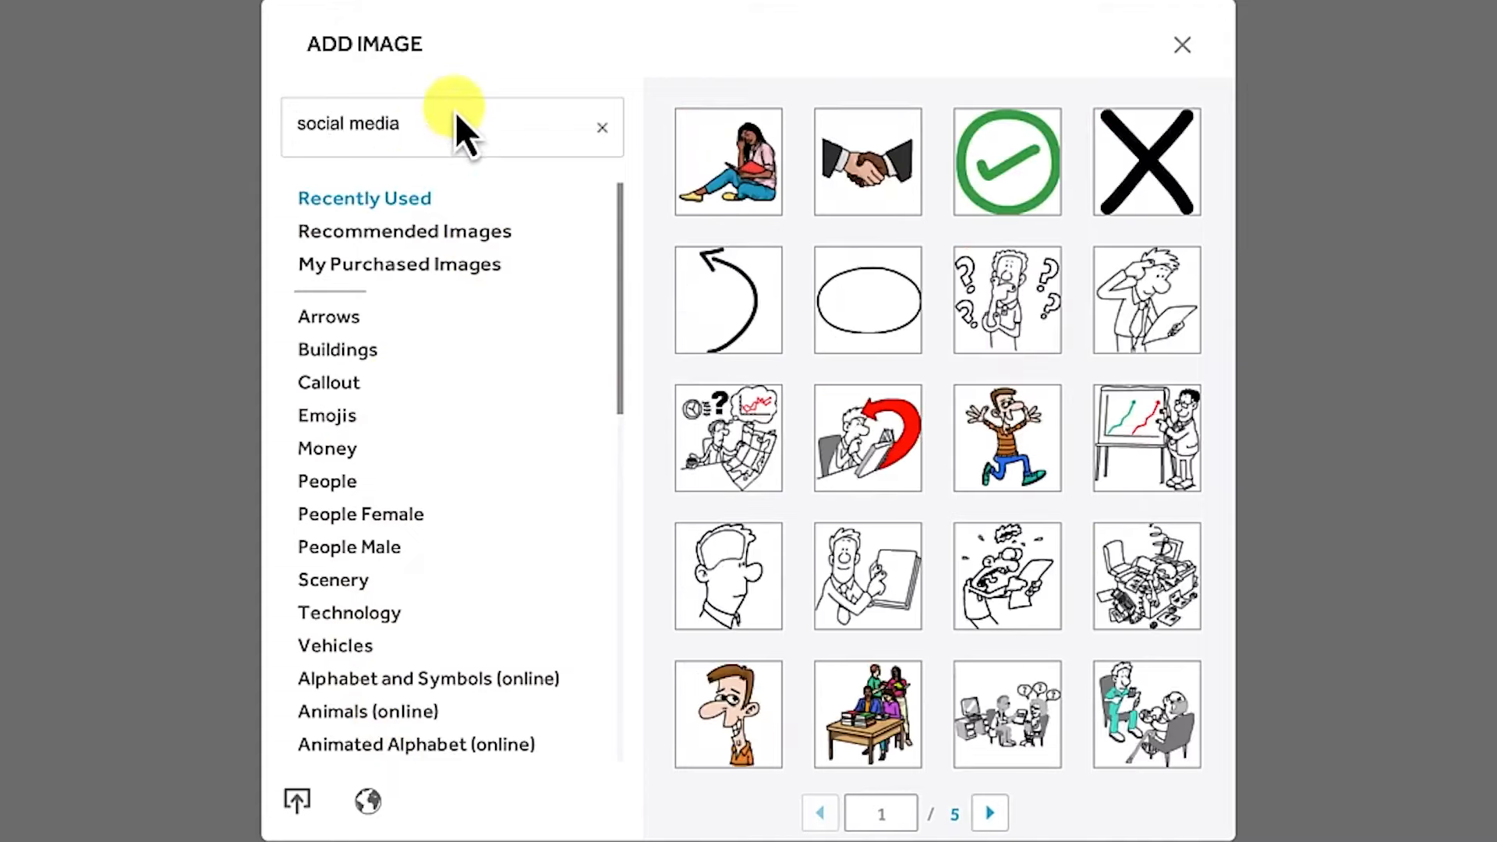
key(Return)
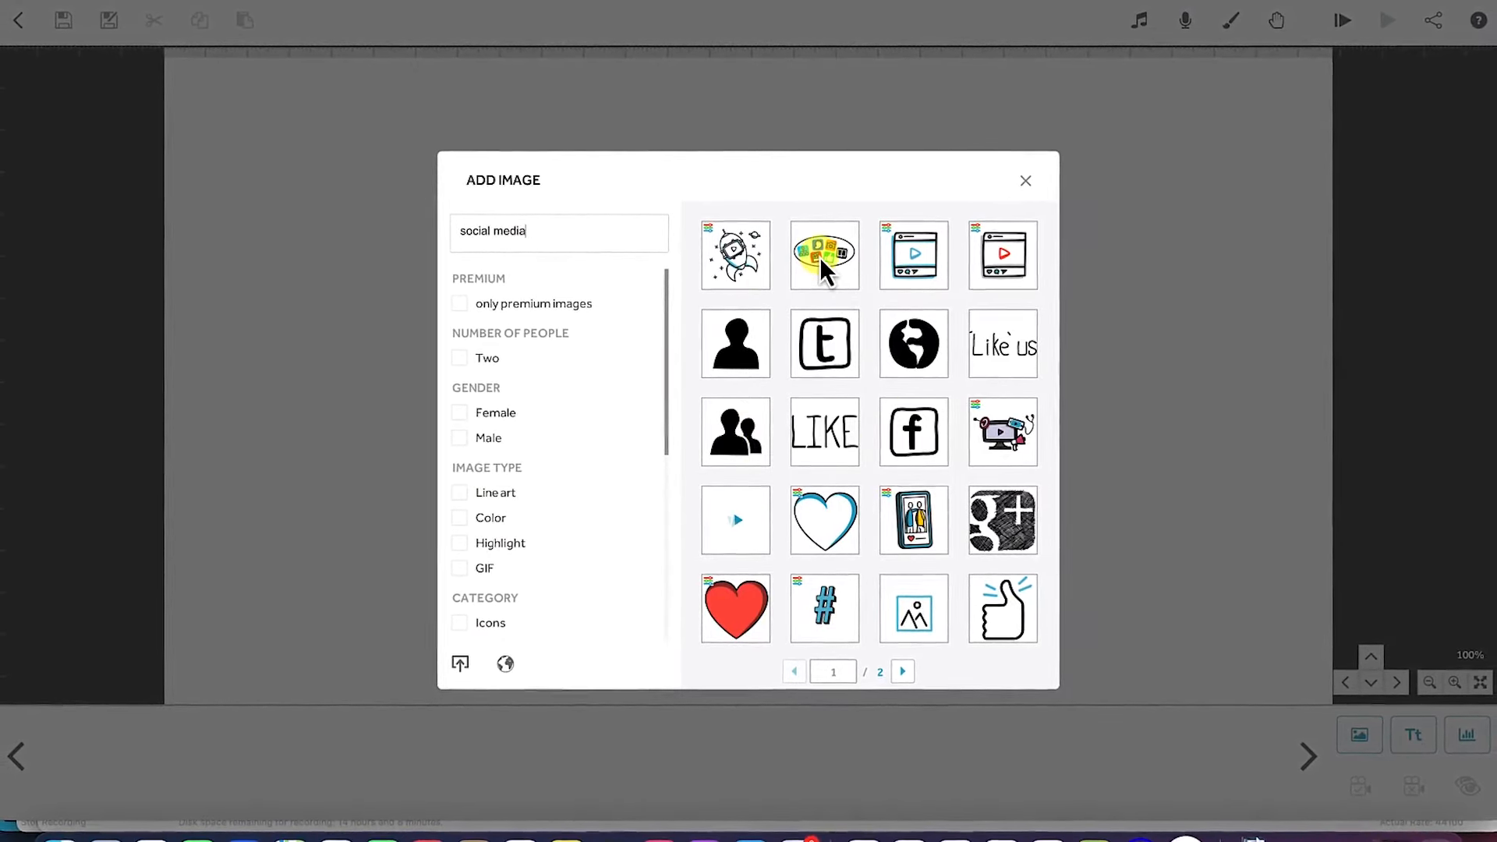
click(820, 255)
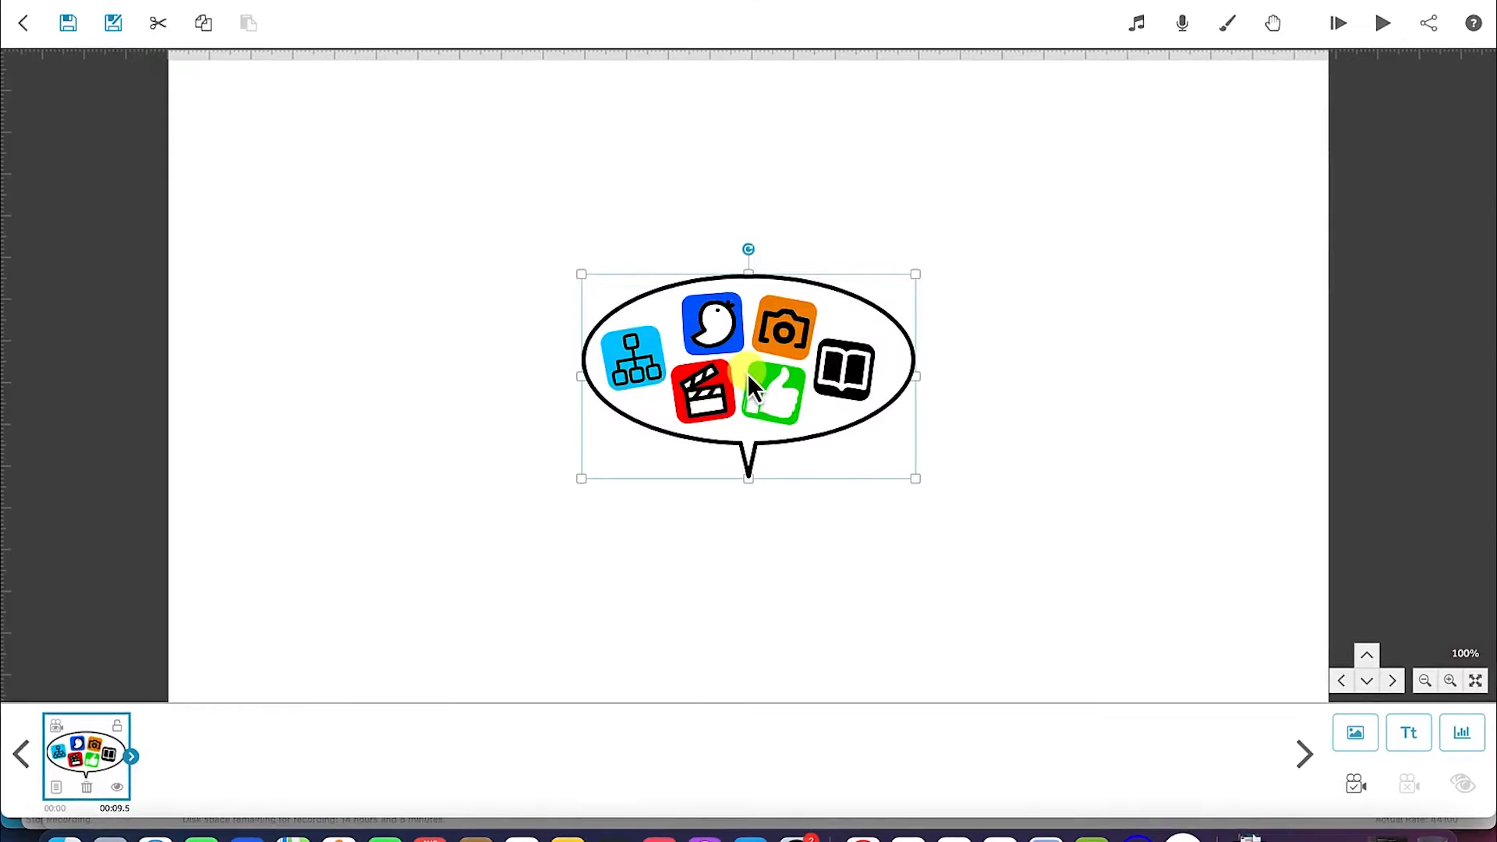
drag(746, 372, 432, 274)
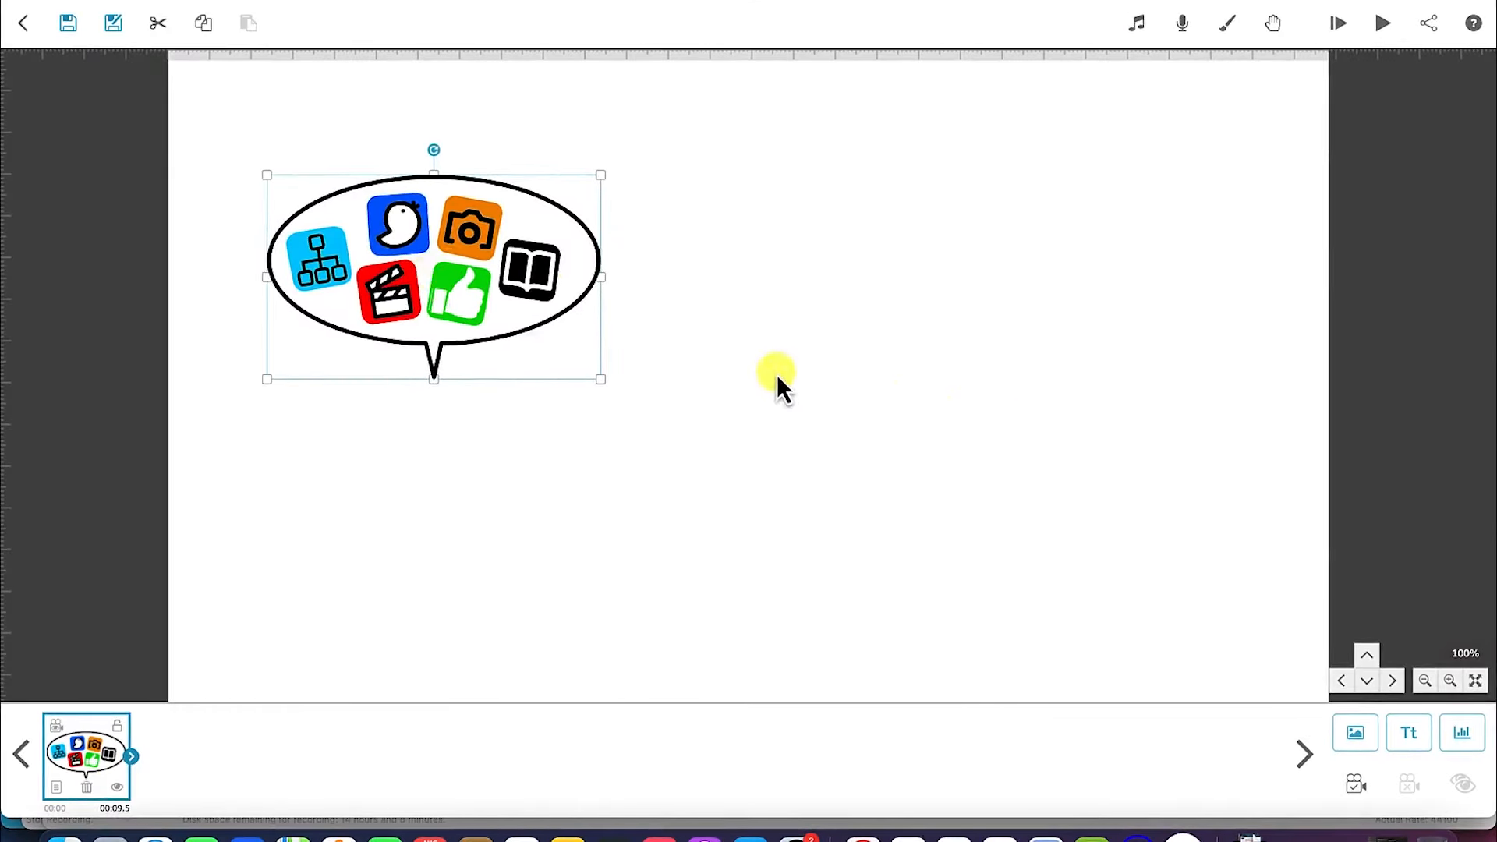
Search the image library for "computer" and place the second-page image of two people at a laptop desk in the canvas's upper-right area.
click(1373, 741)
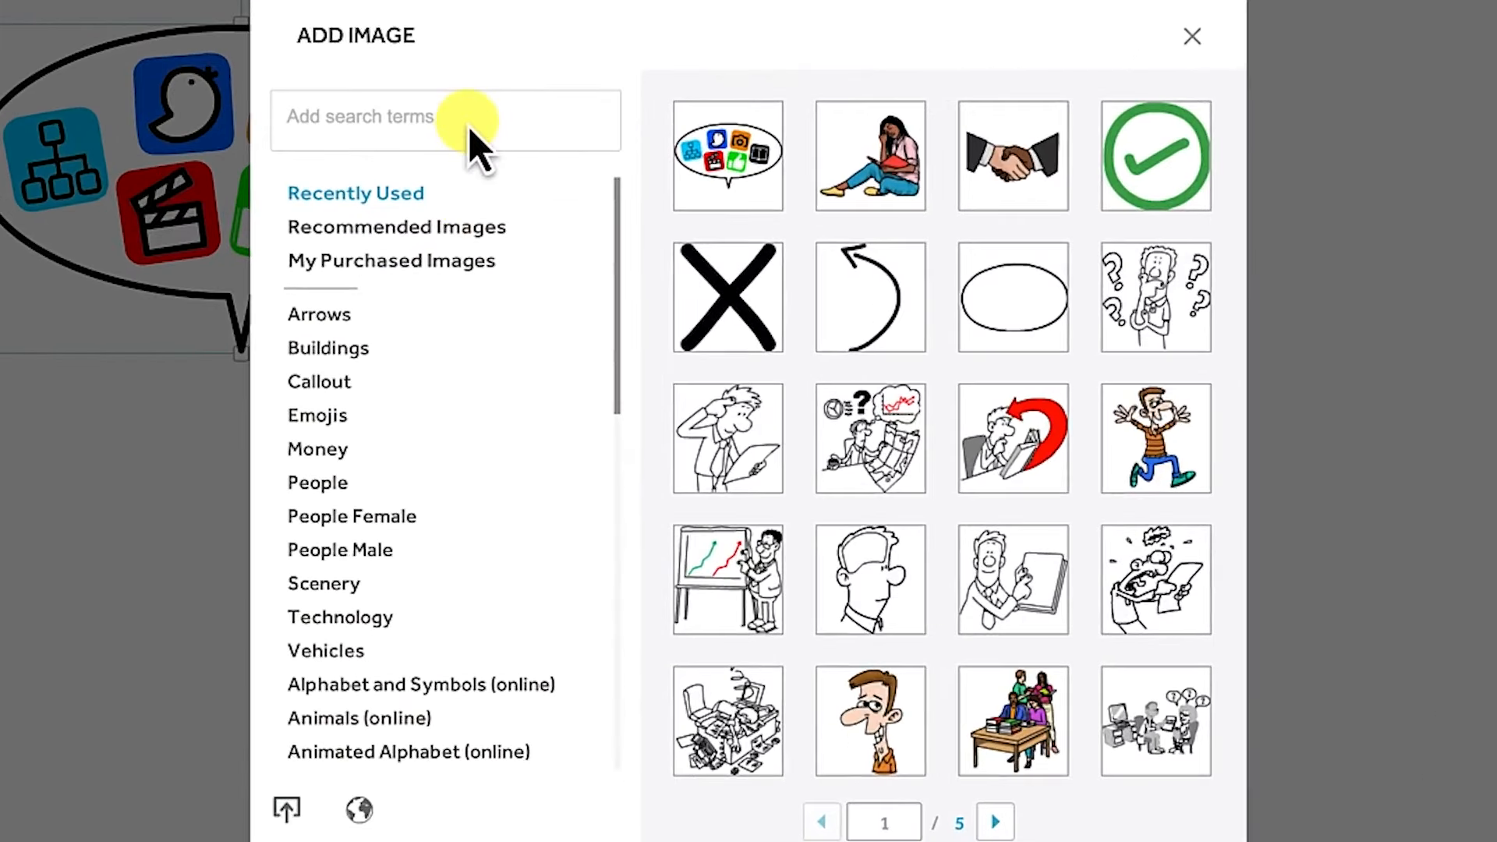
click(489, 145)
text(computer)
key(Return)
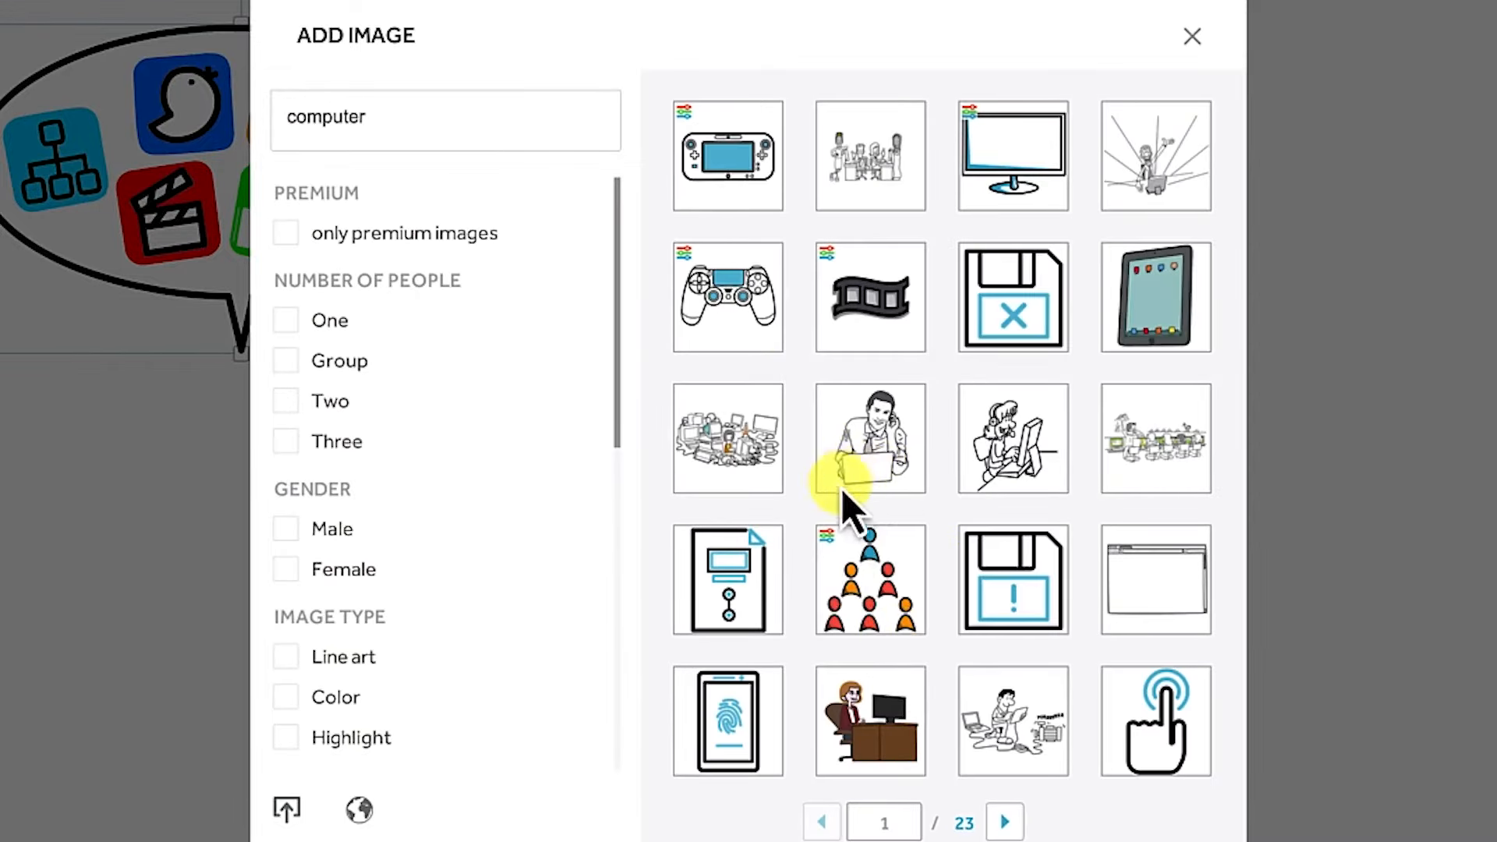
click(1007, 820)
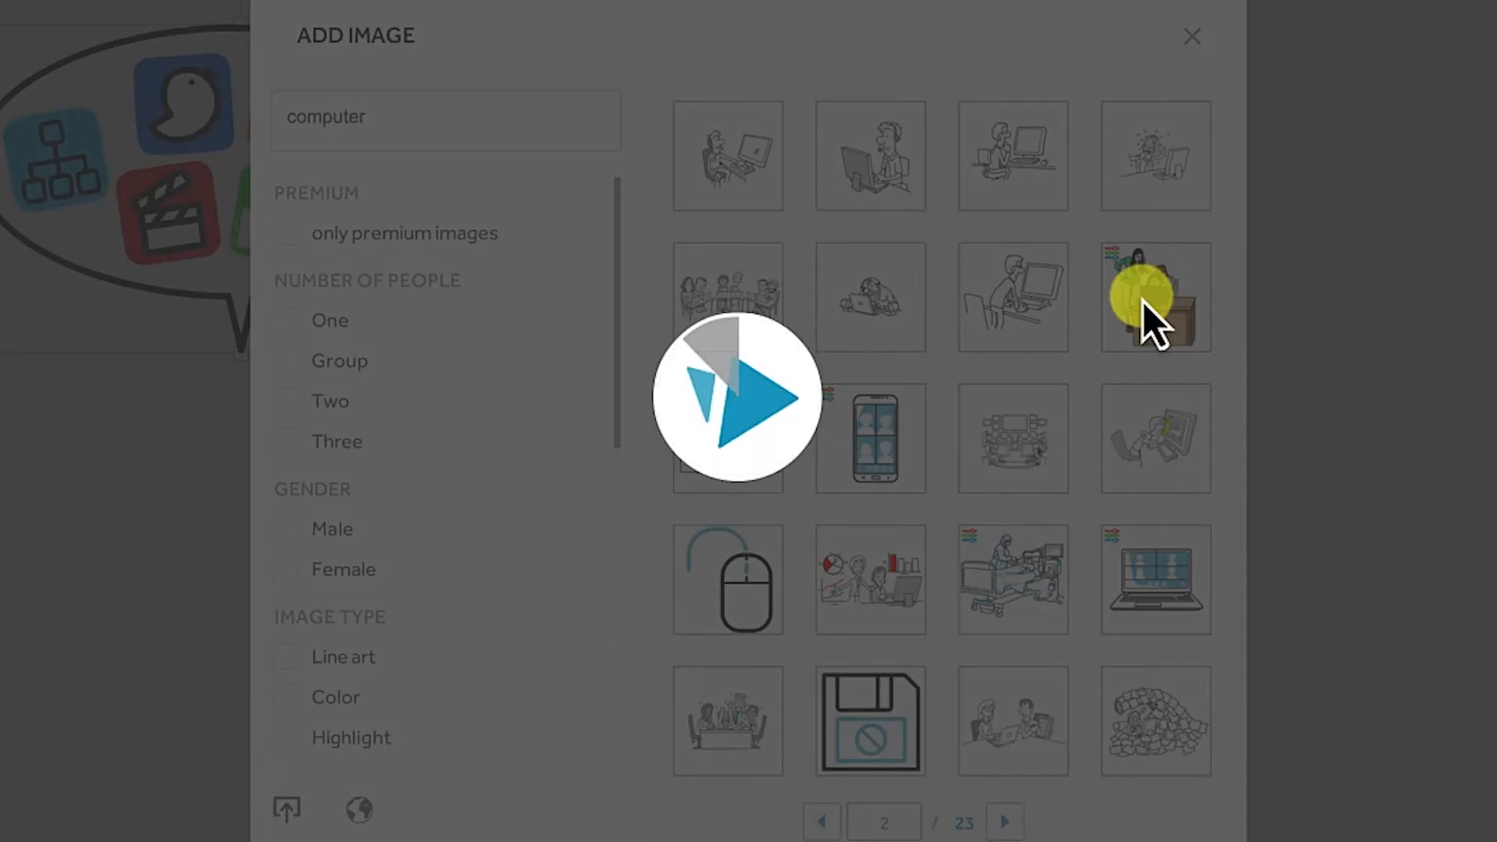
click(1151, 304)
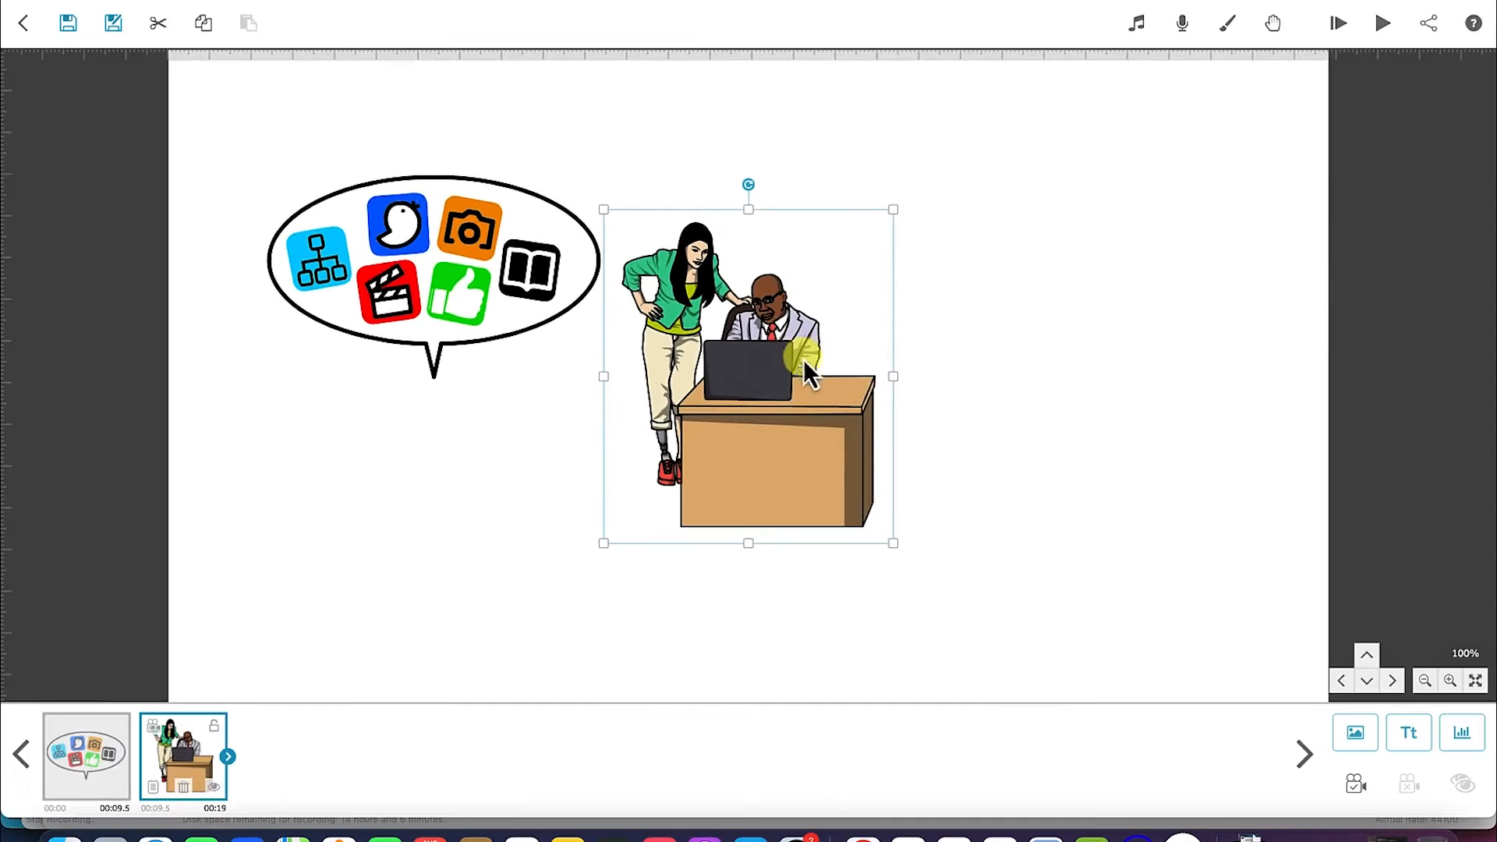
drag(775, 381, 1098, 300)
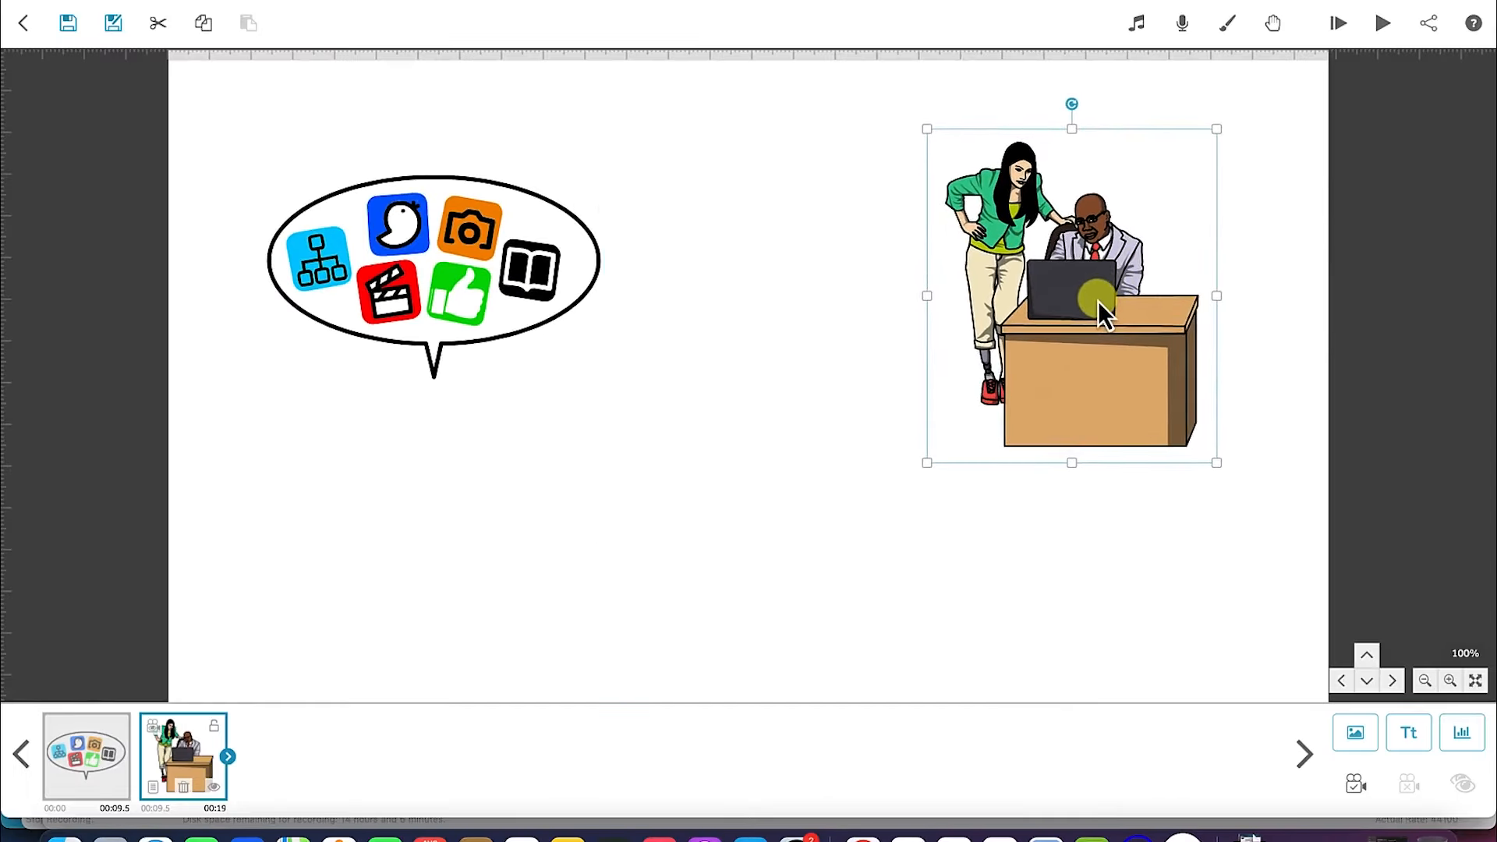
Search the image library for "Hospital" and place the image of a nurse bandaging a seated man's foot, slightly enlarged, at the canvas's lower centre.
click(1354, 734)
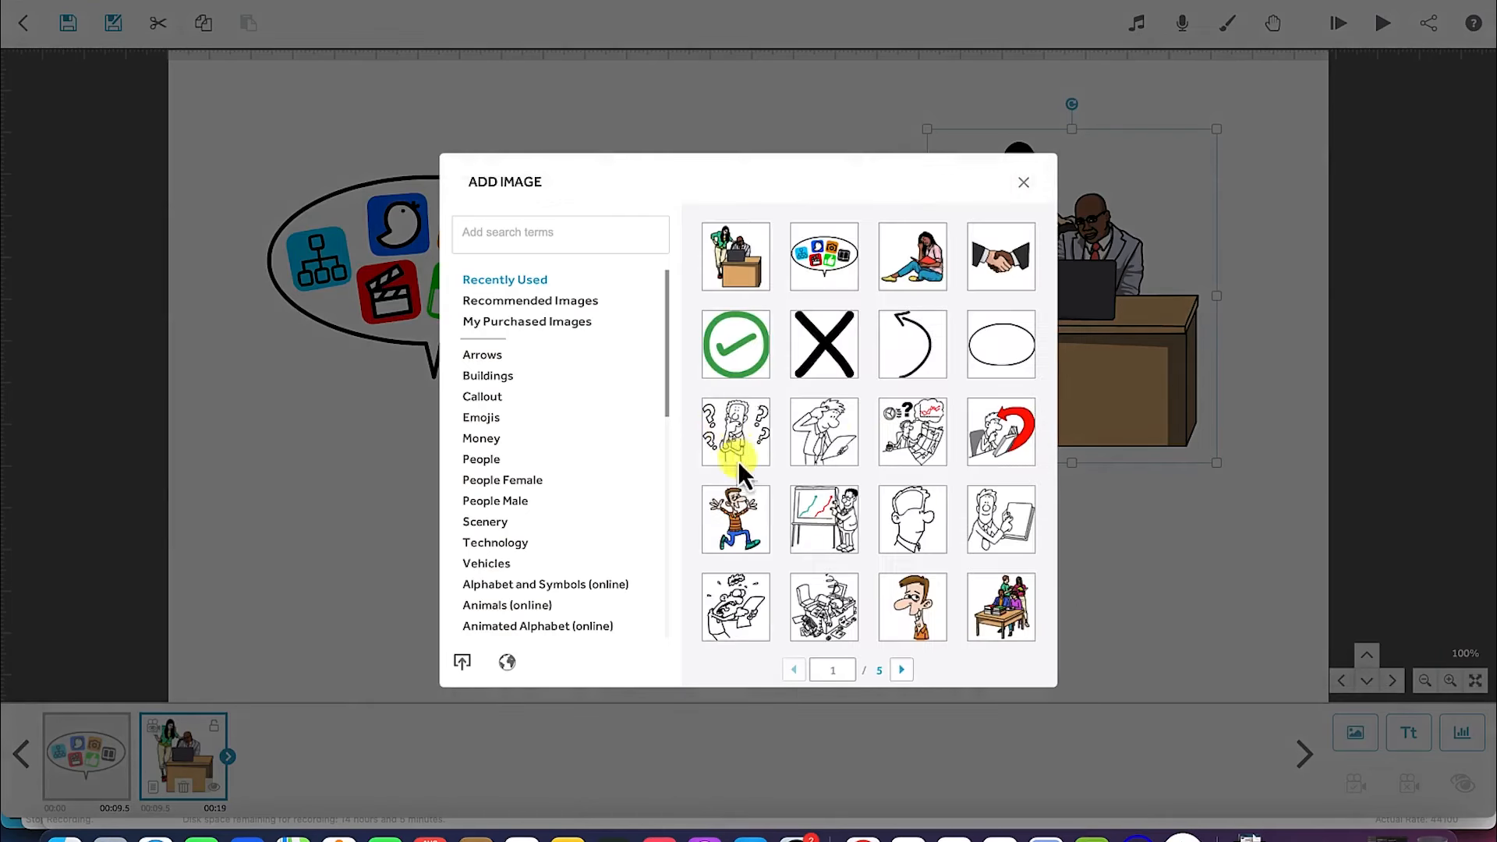
click(550, 240)
text(Hospital)
key(Return)
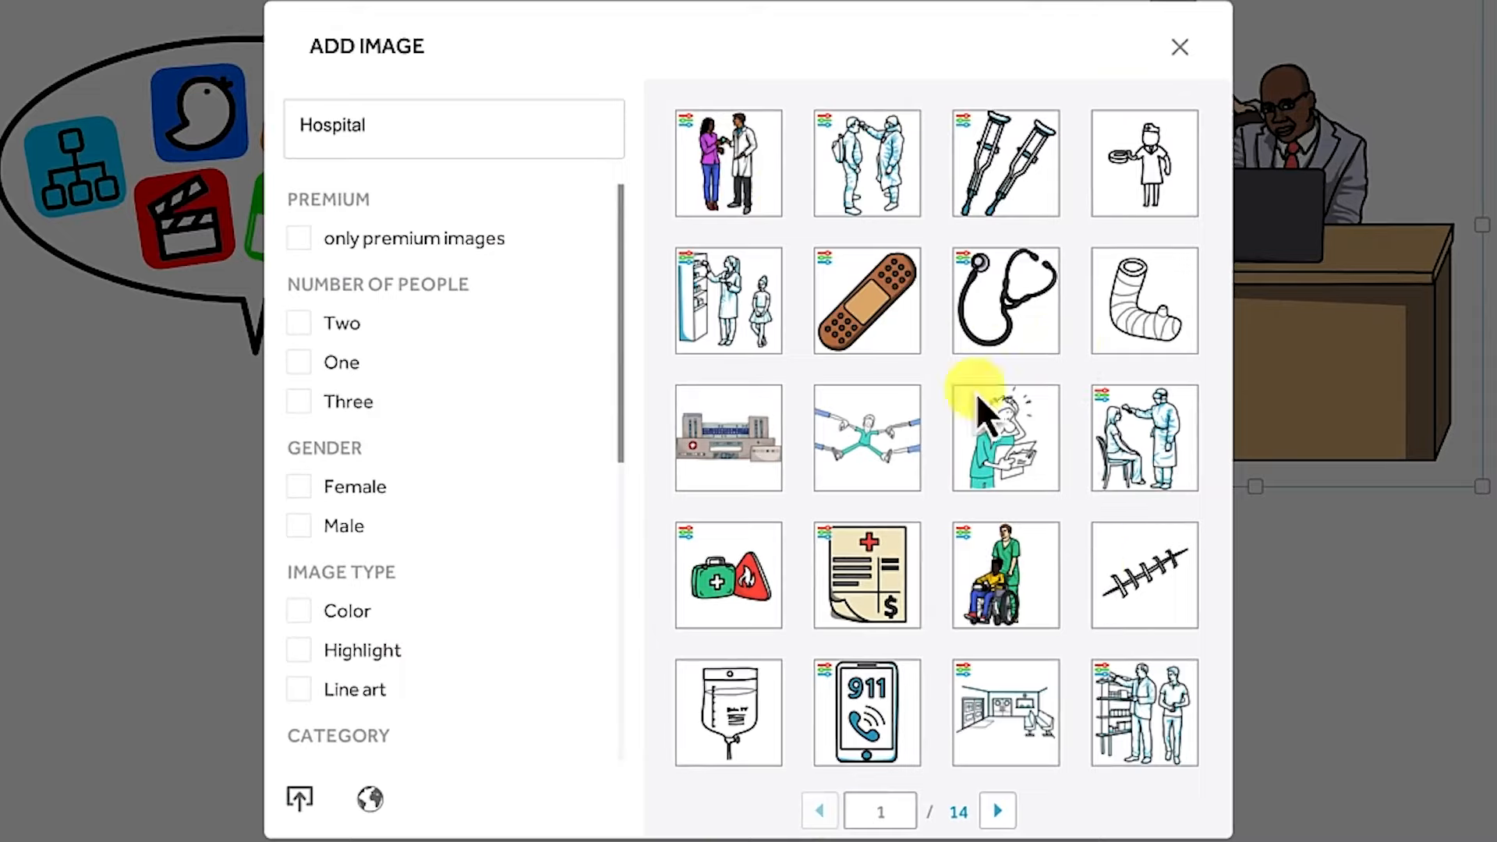
click(998, 811)
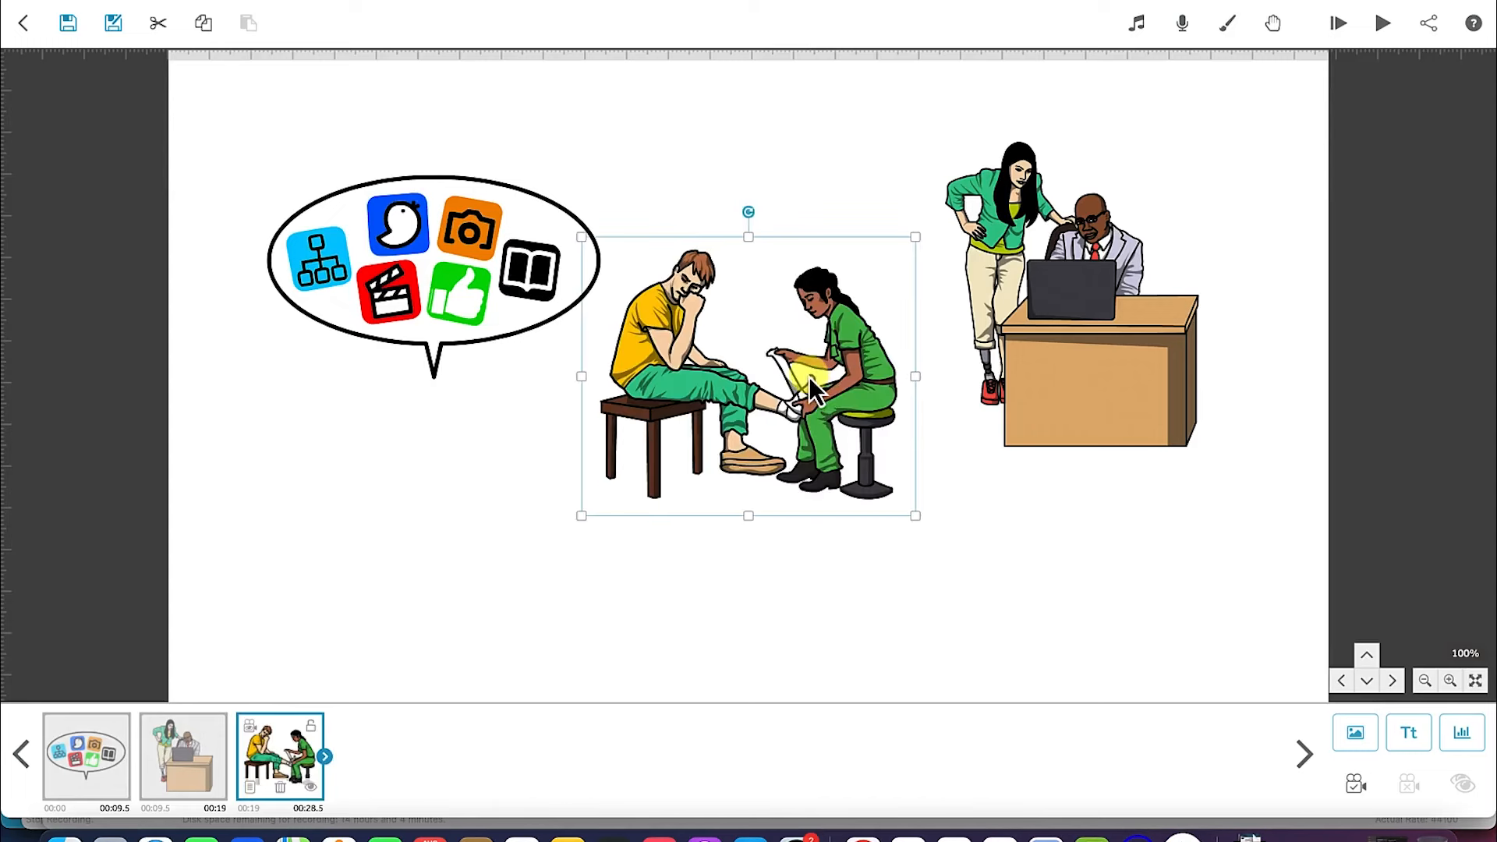
drag(807, 377, 763, 526)
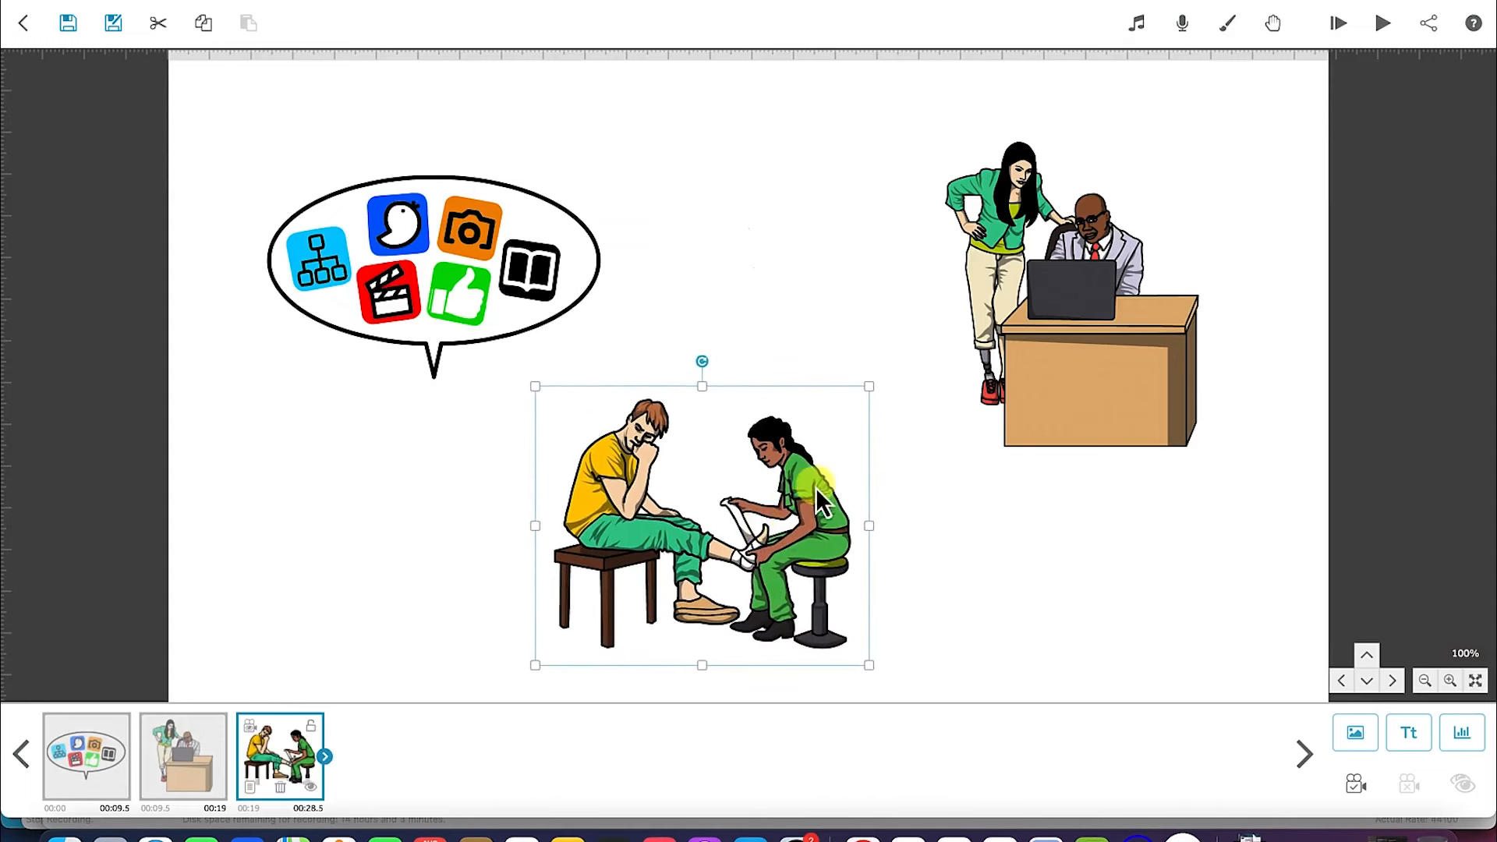
drag(868, 386, 885, 379)
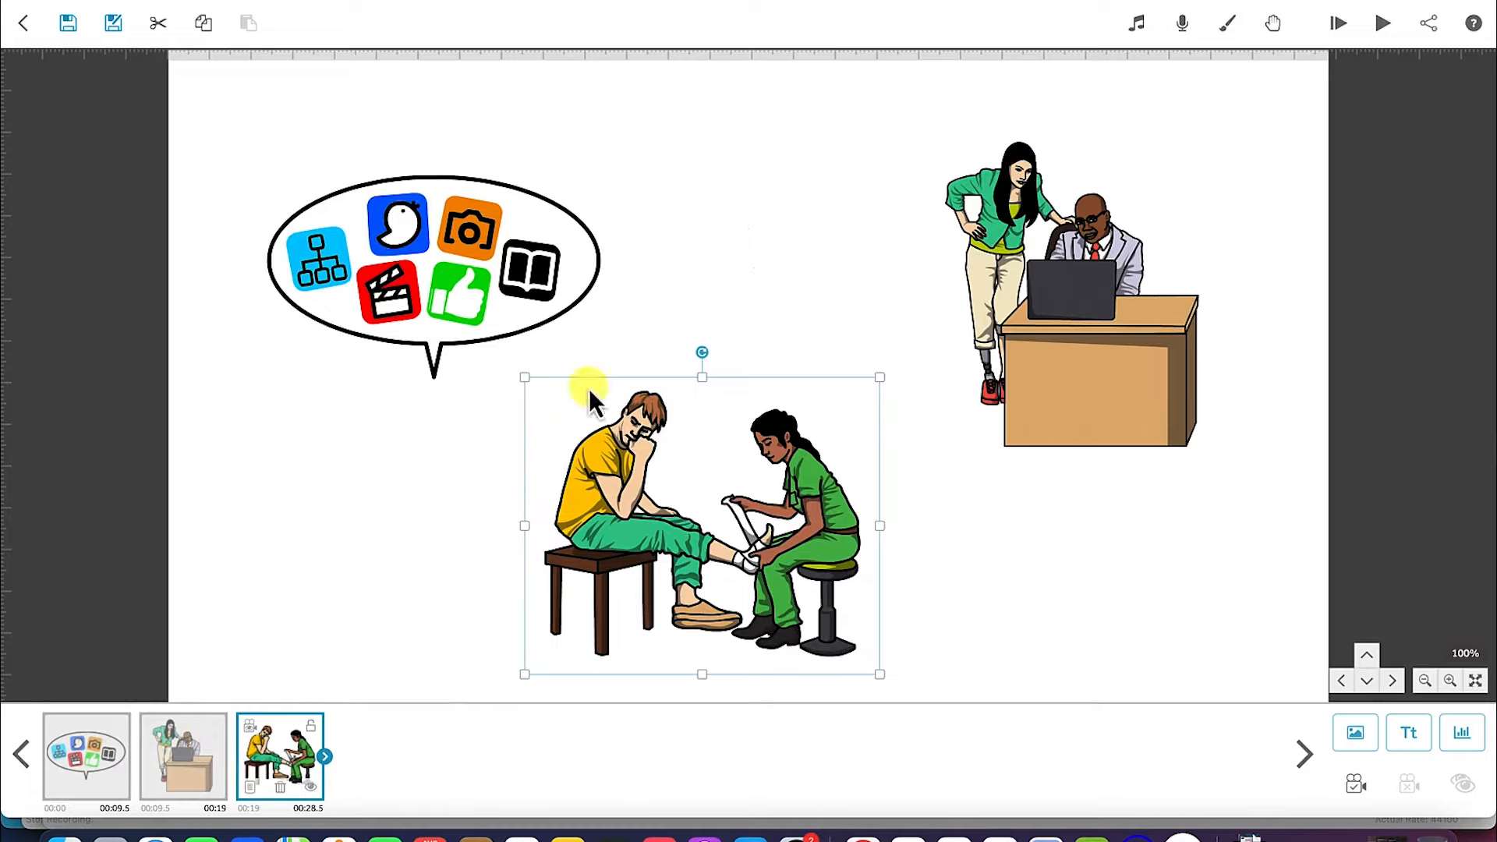
Open DATA.png from the Documents folder as a new image to import.
click(1359, 738)
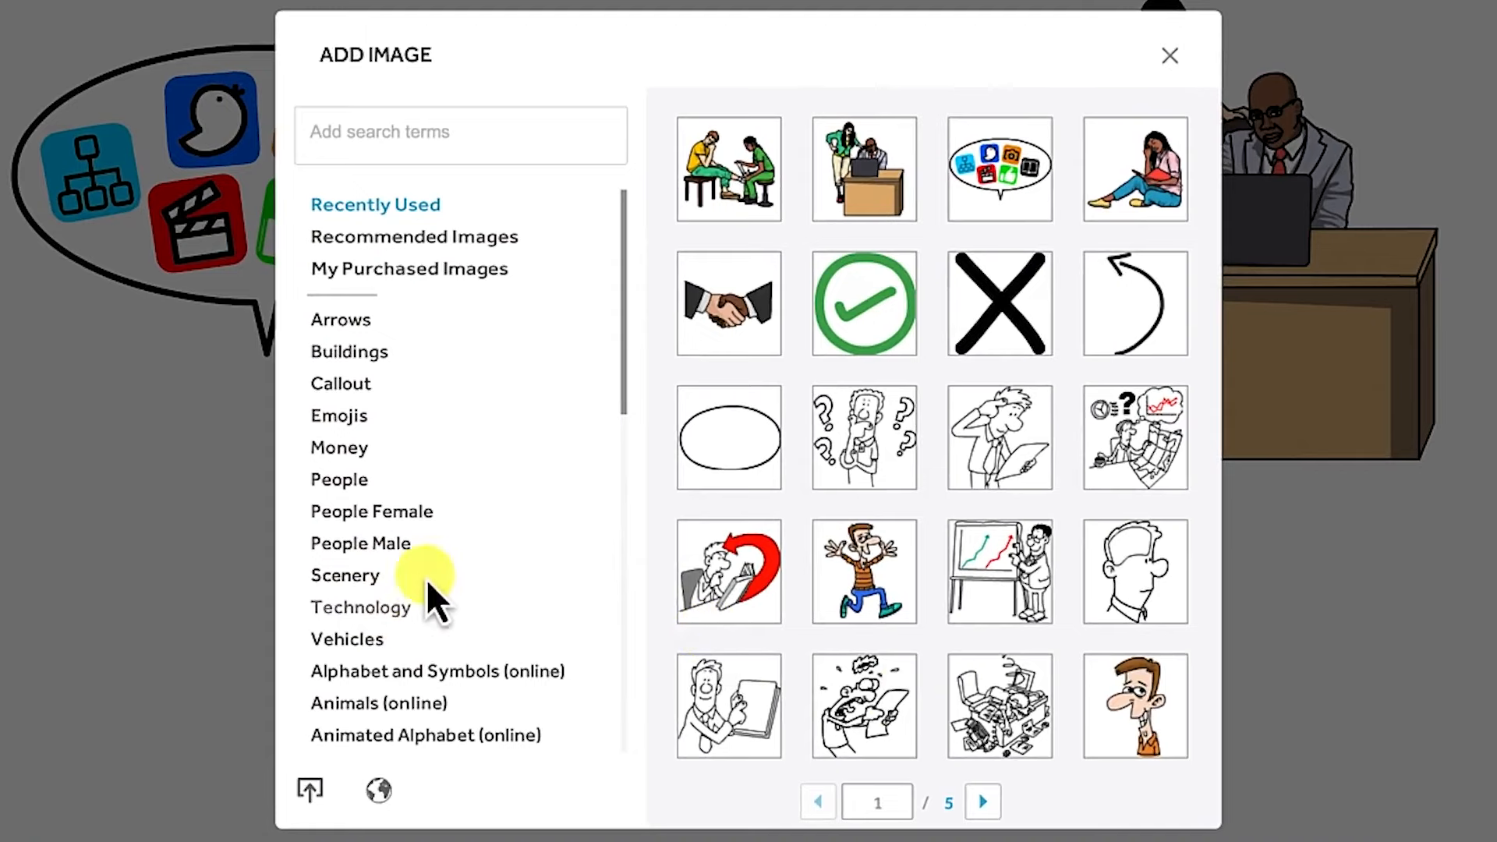
click(305, 799)
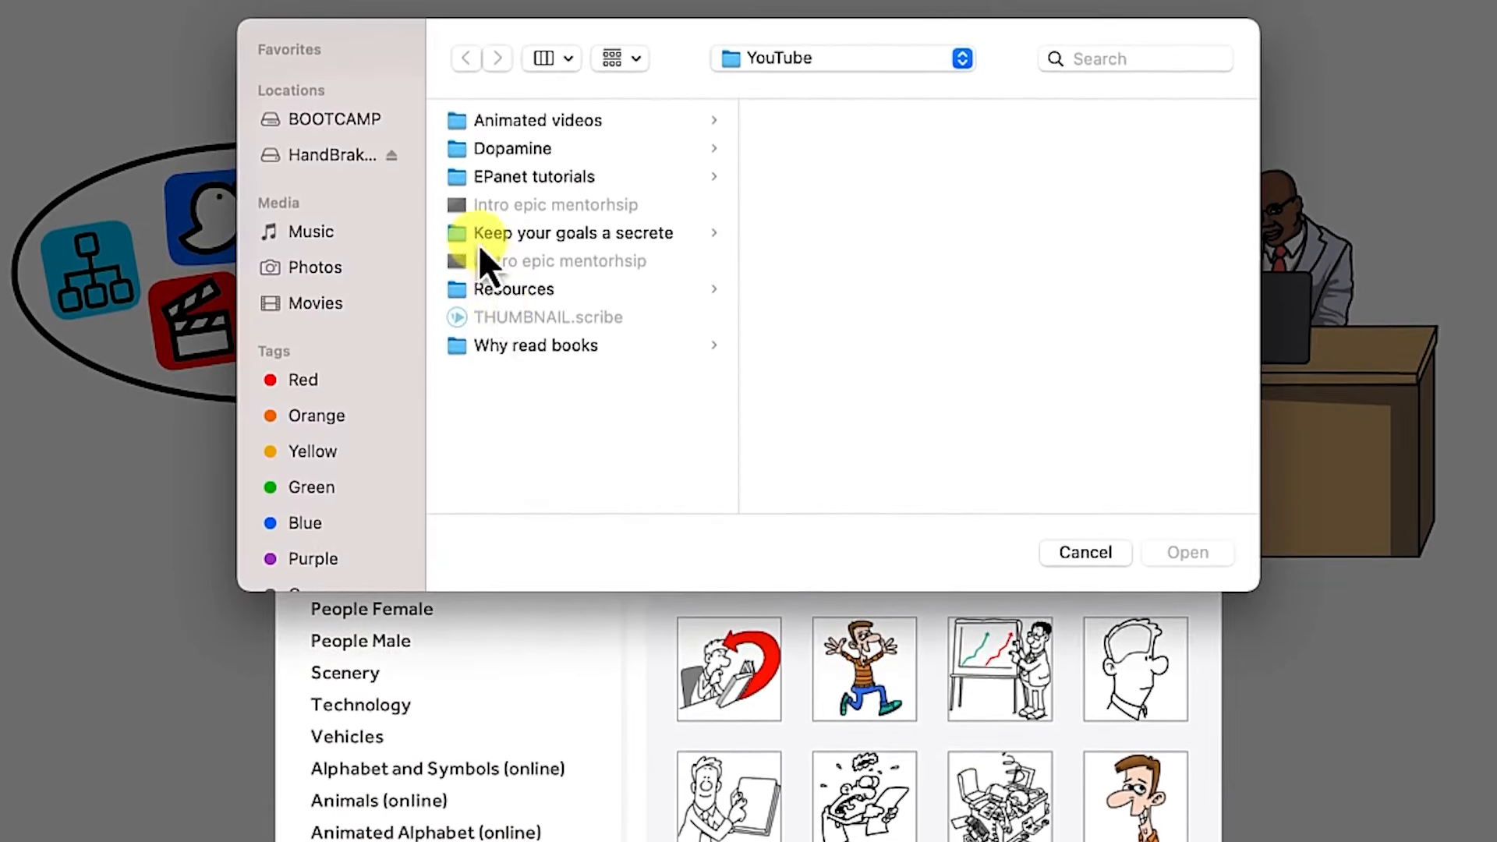
click(788, 58)
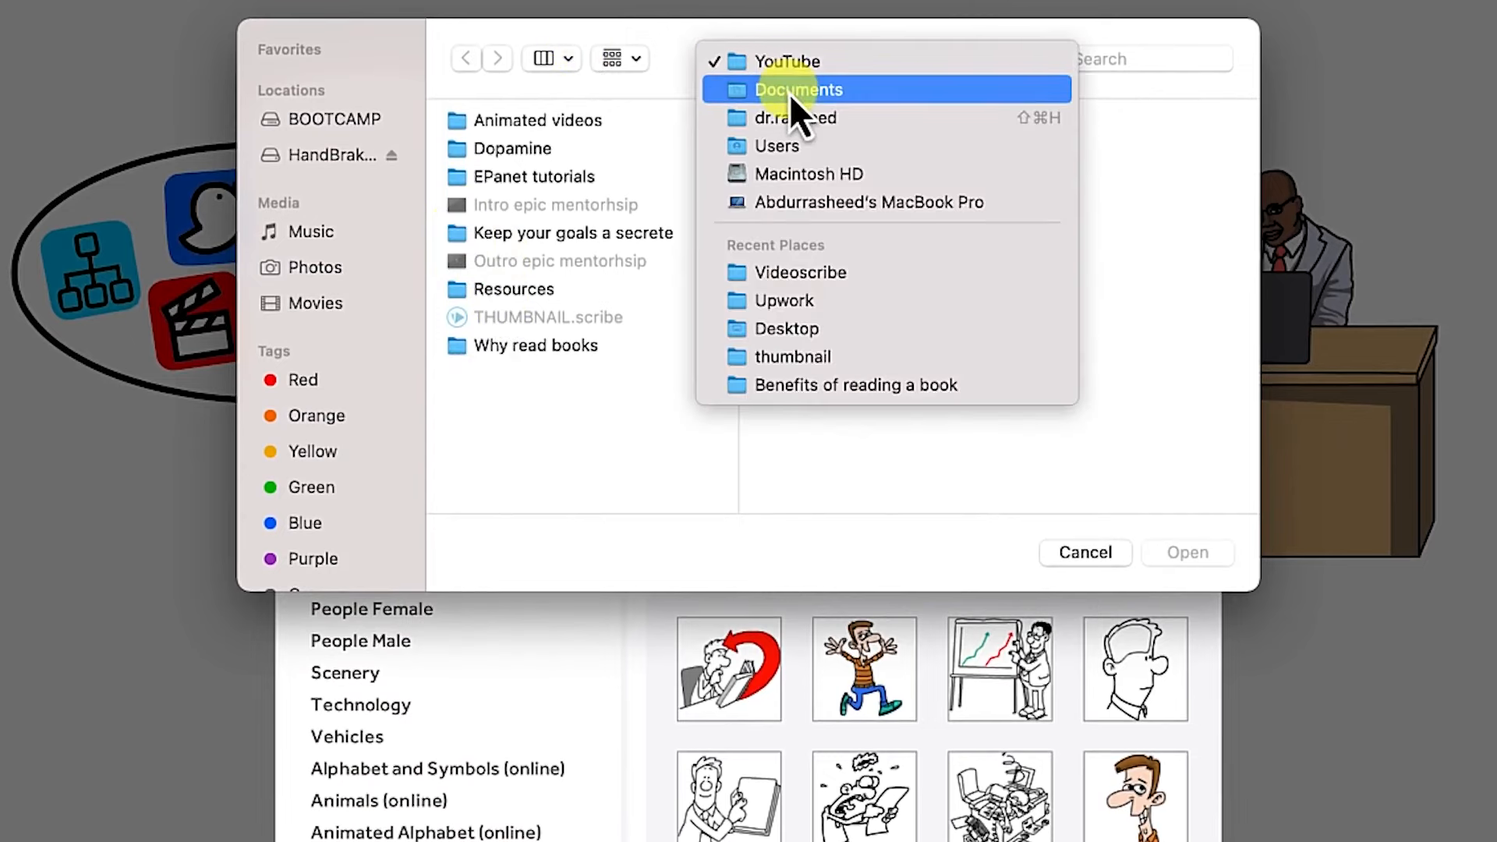
click(789, 91)
click(513, 318)
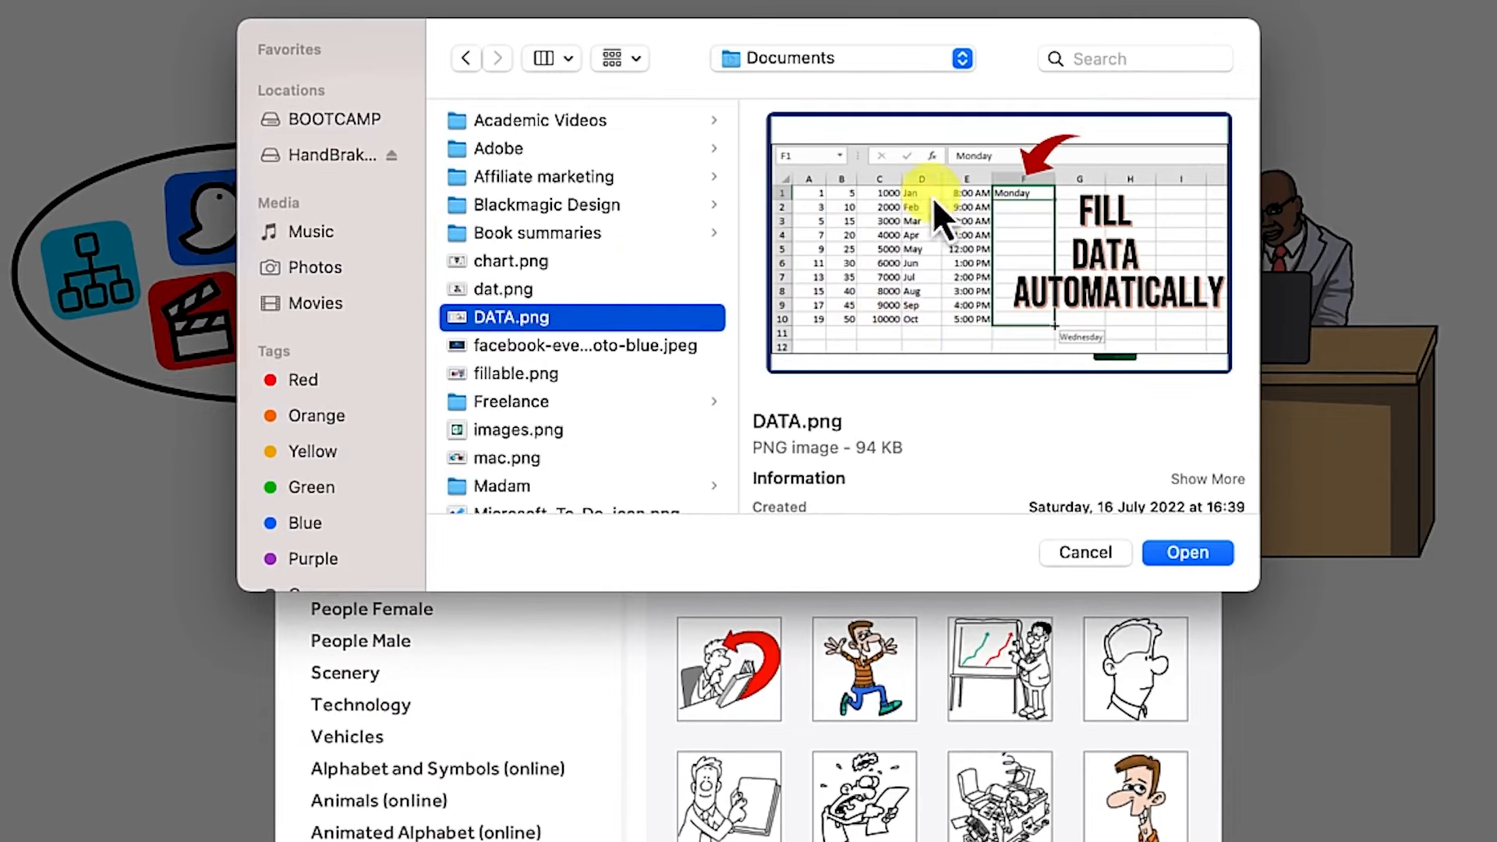
click(1191, 554)
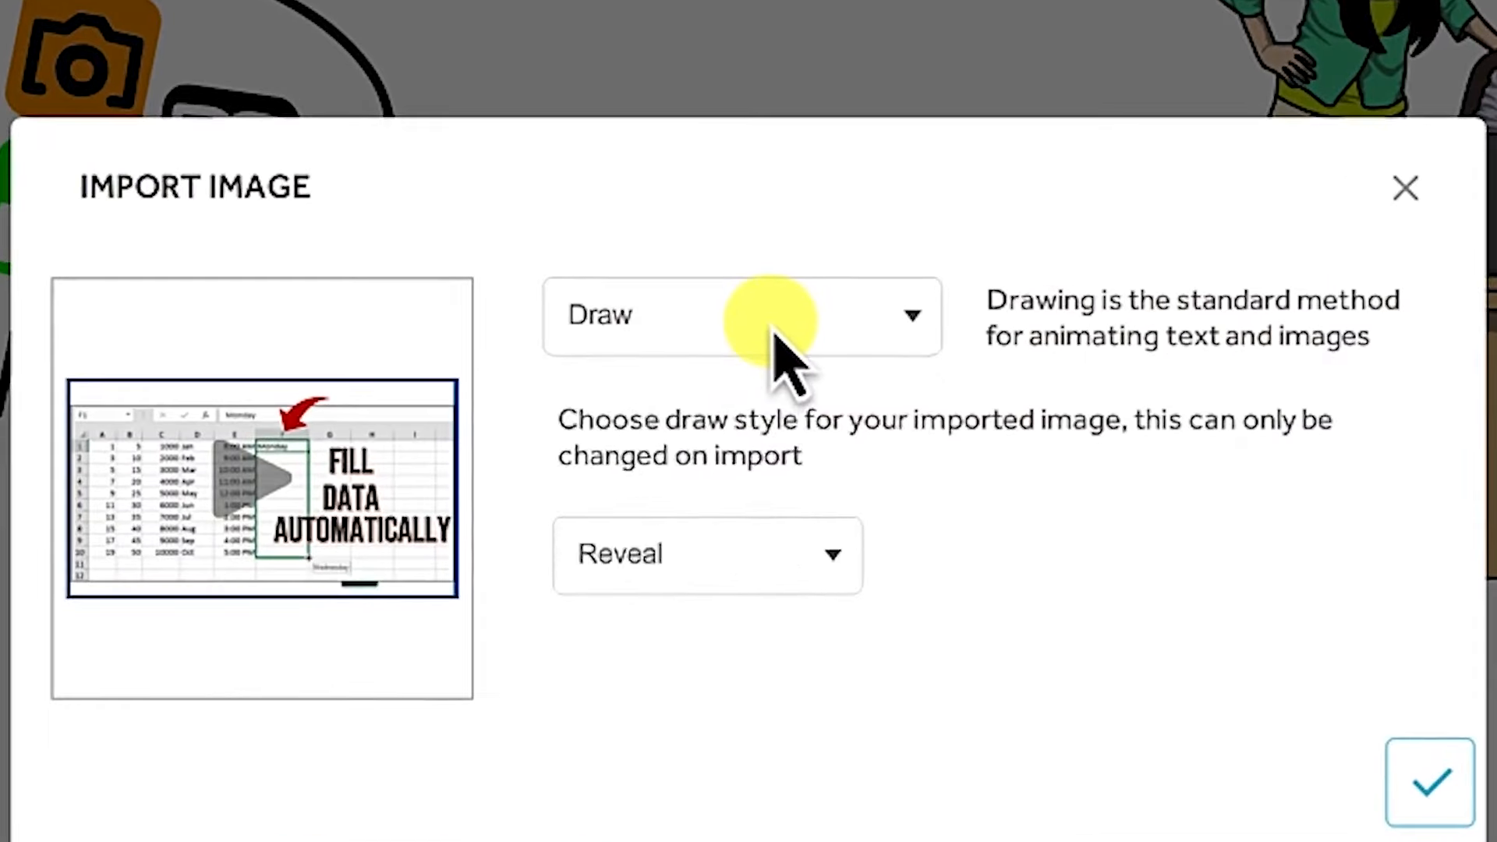
Import the spreadsheet image with the Draw animation and the Sketch draw style, previewing its drawing first.
click(774, 326)
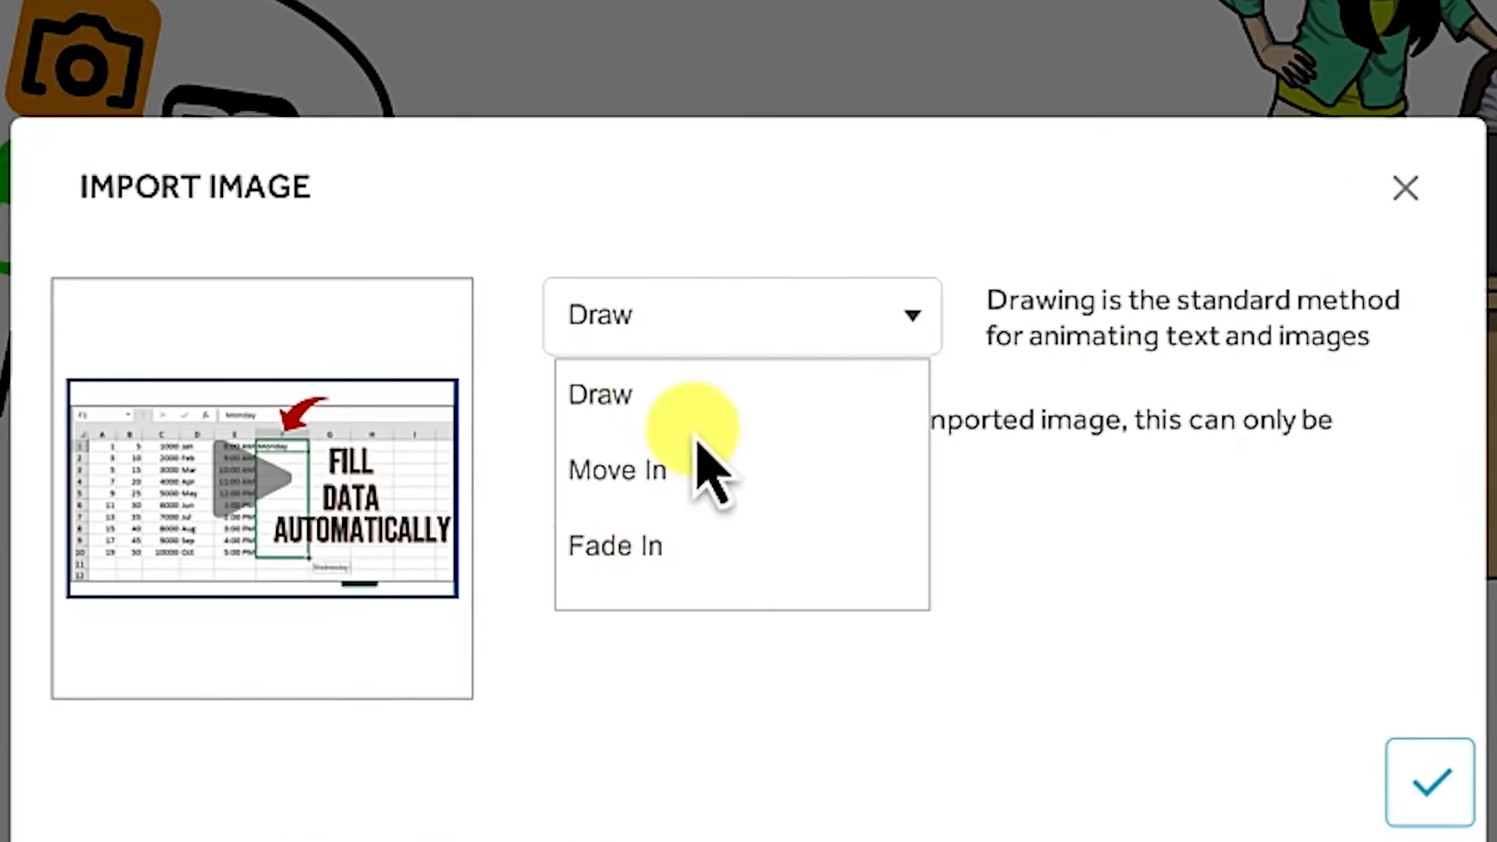
click(881, 290)
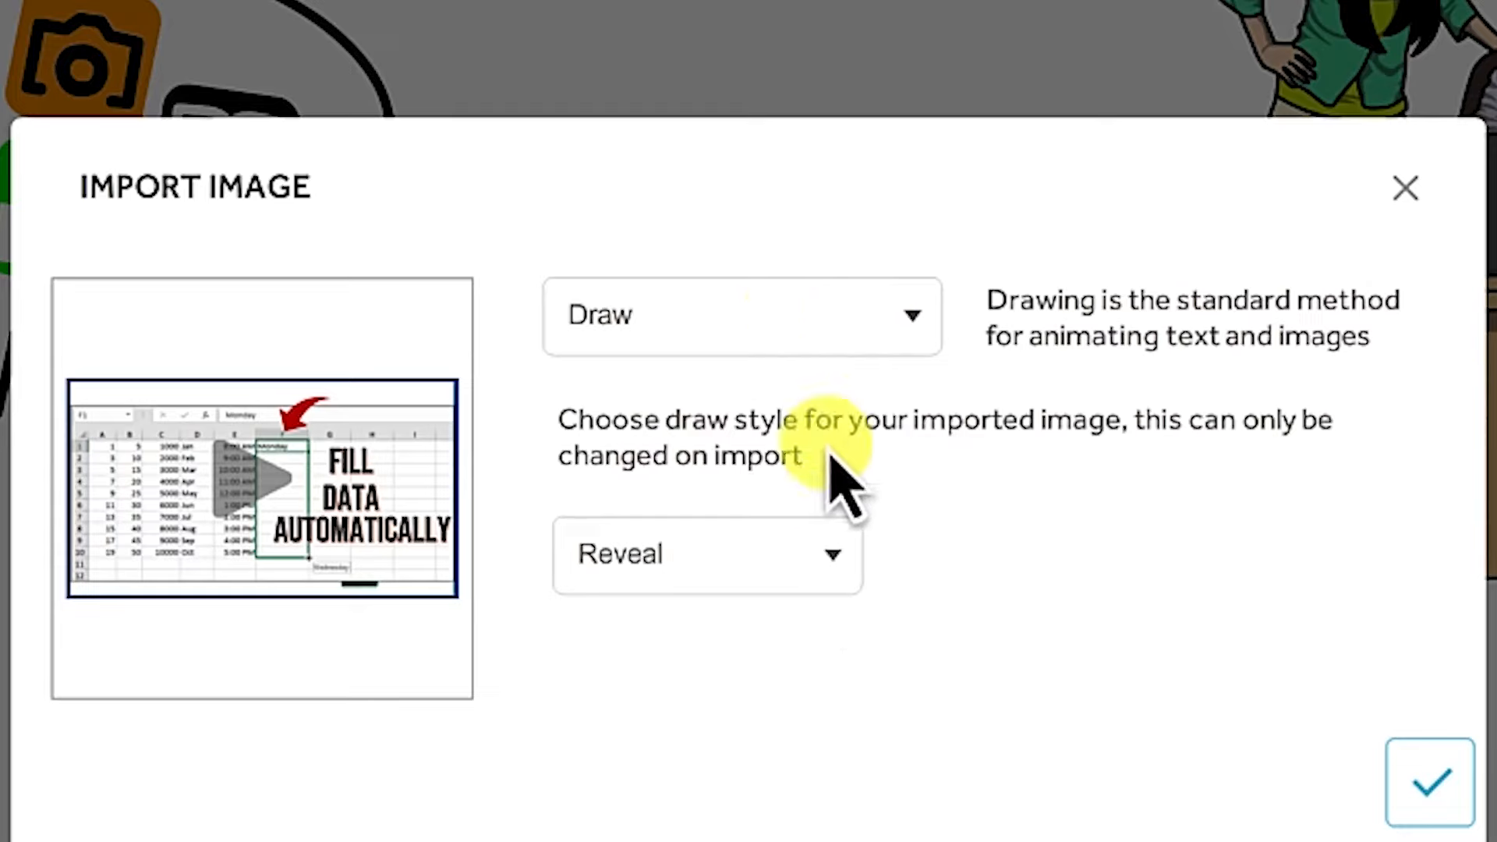
click(810, 577)
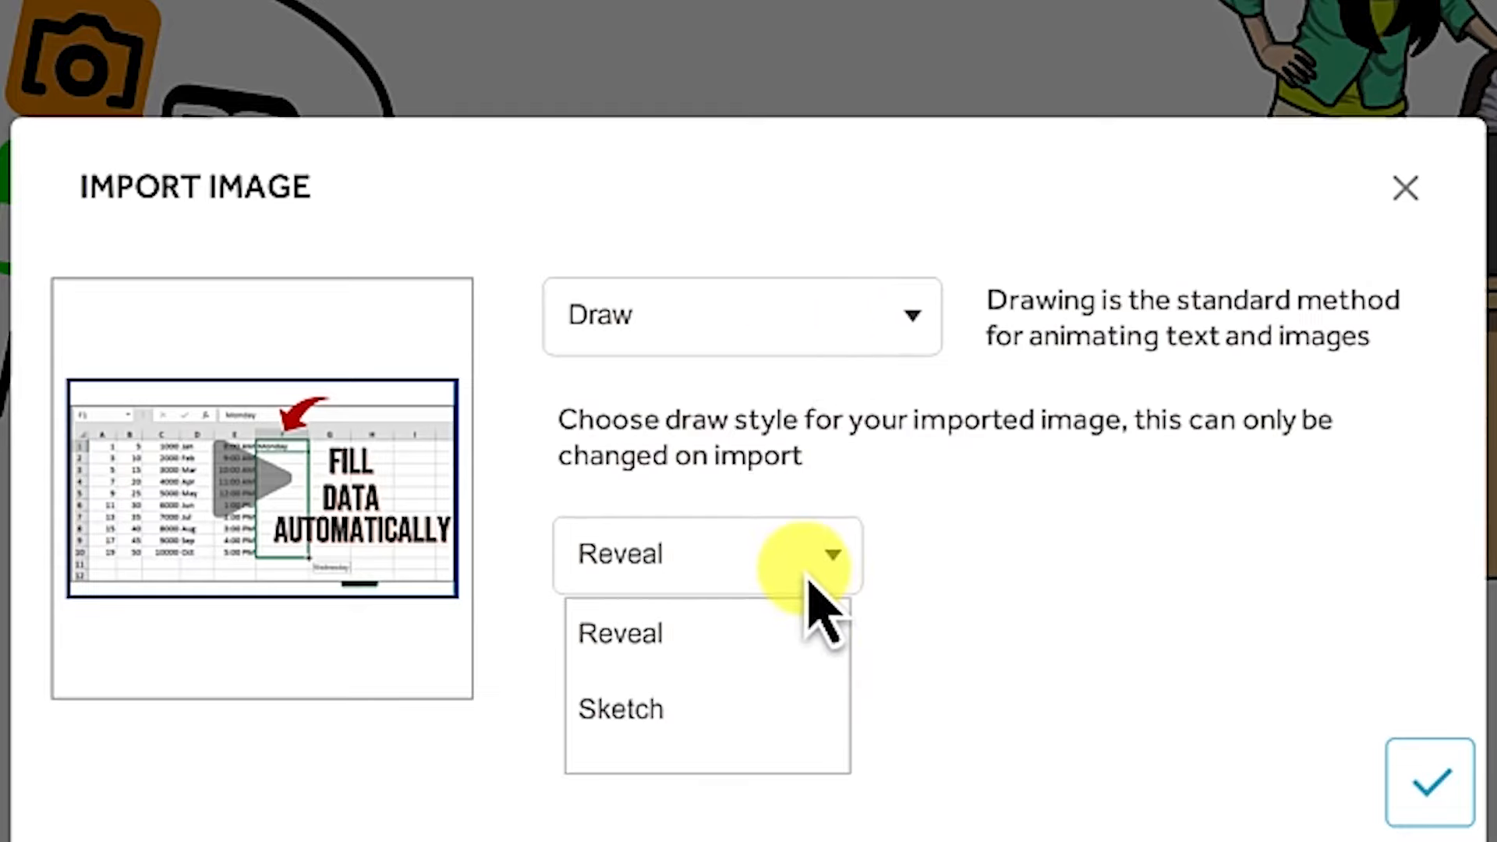
click(683, 731)
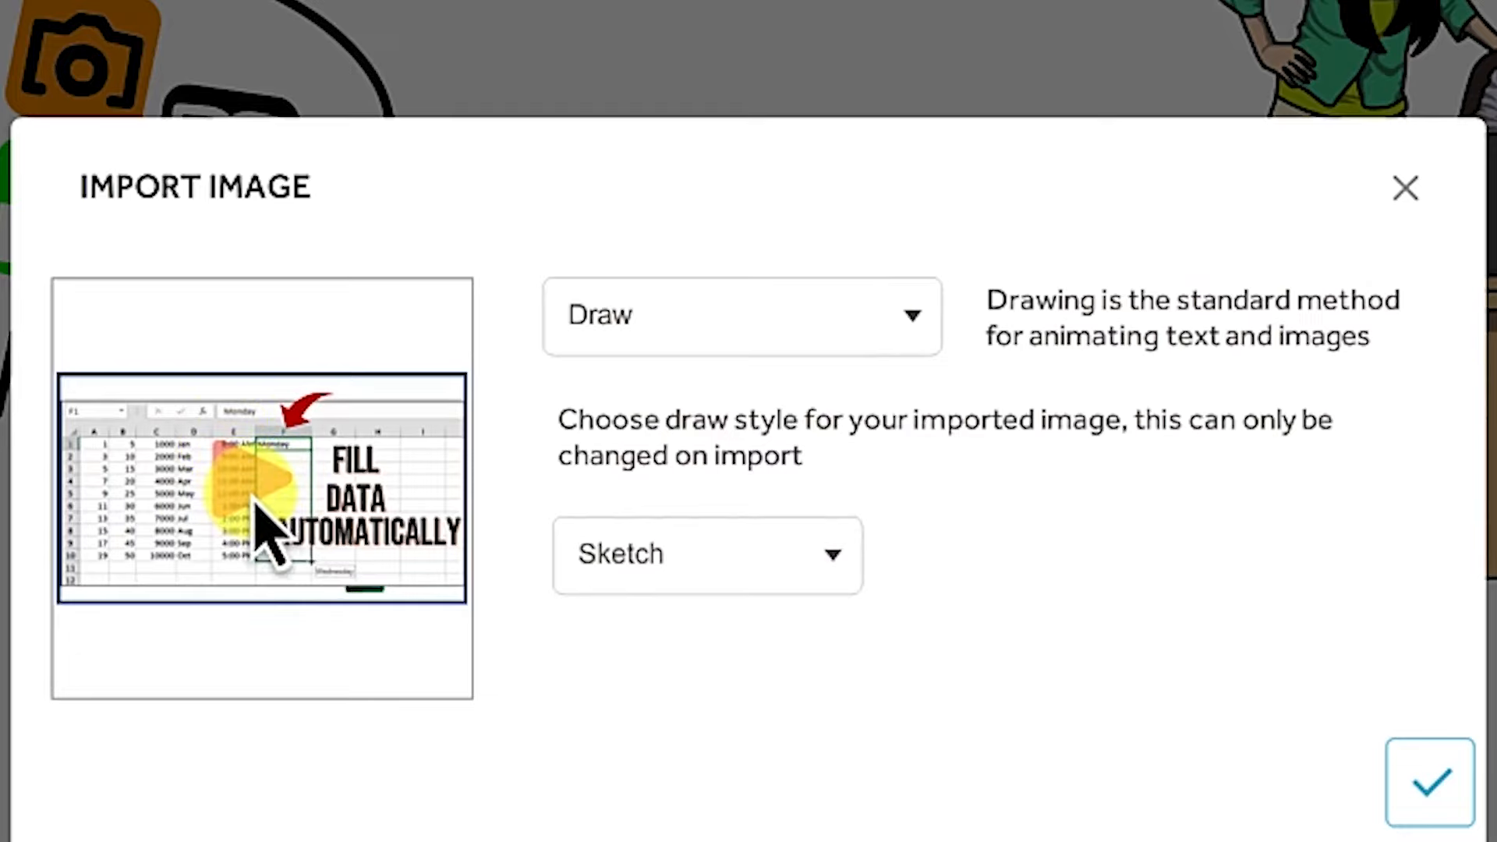
click(257, 491)
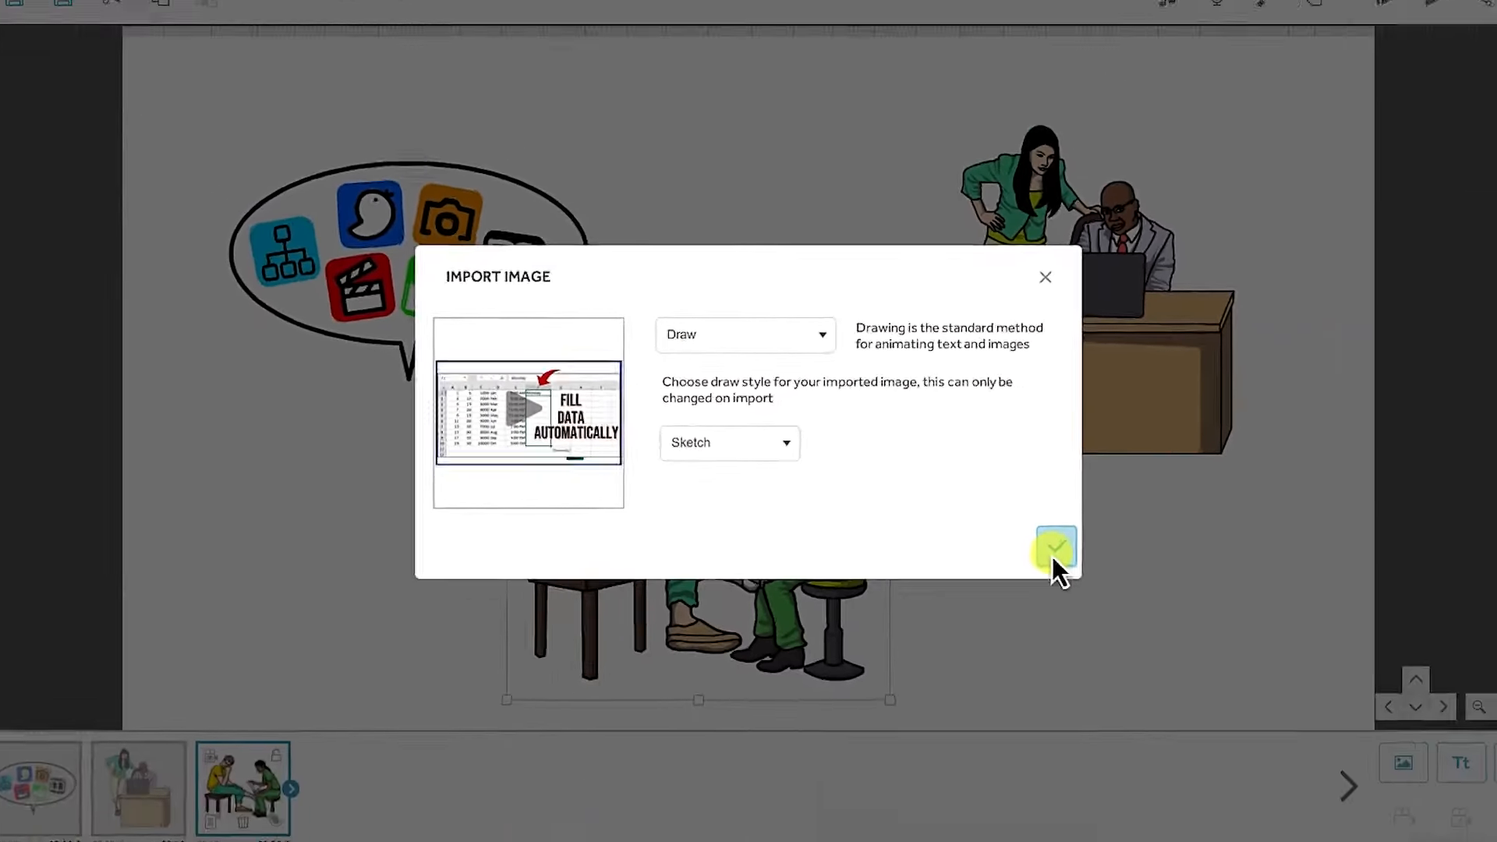
click(1425, 795)
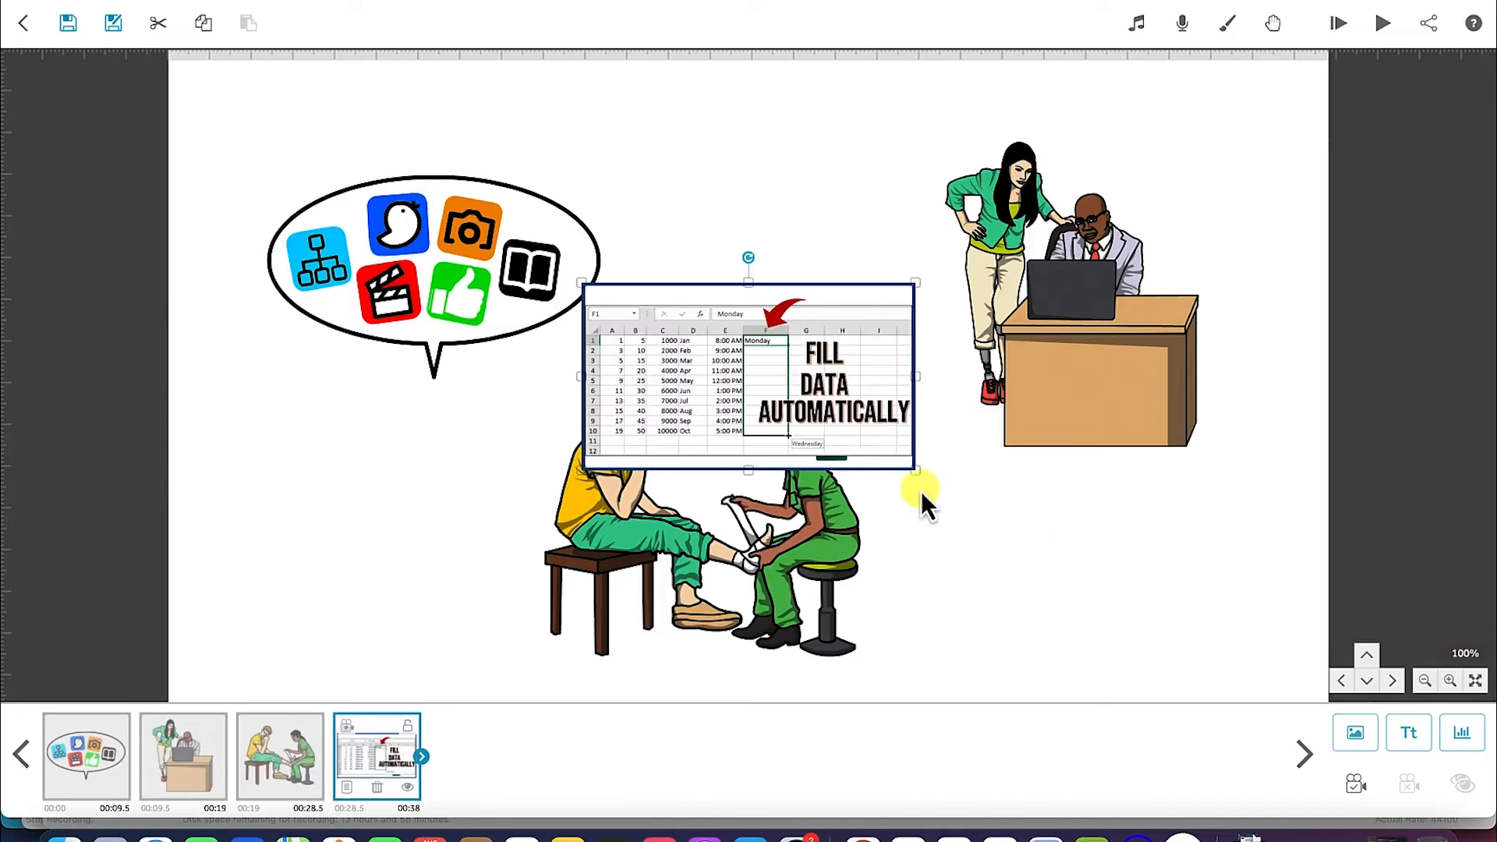
Place the spreadsheet image, slightly reduced, at the canvas's upper middle and shift the laptop desk image down and to the right.
drag(799, 360, 817, 194)
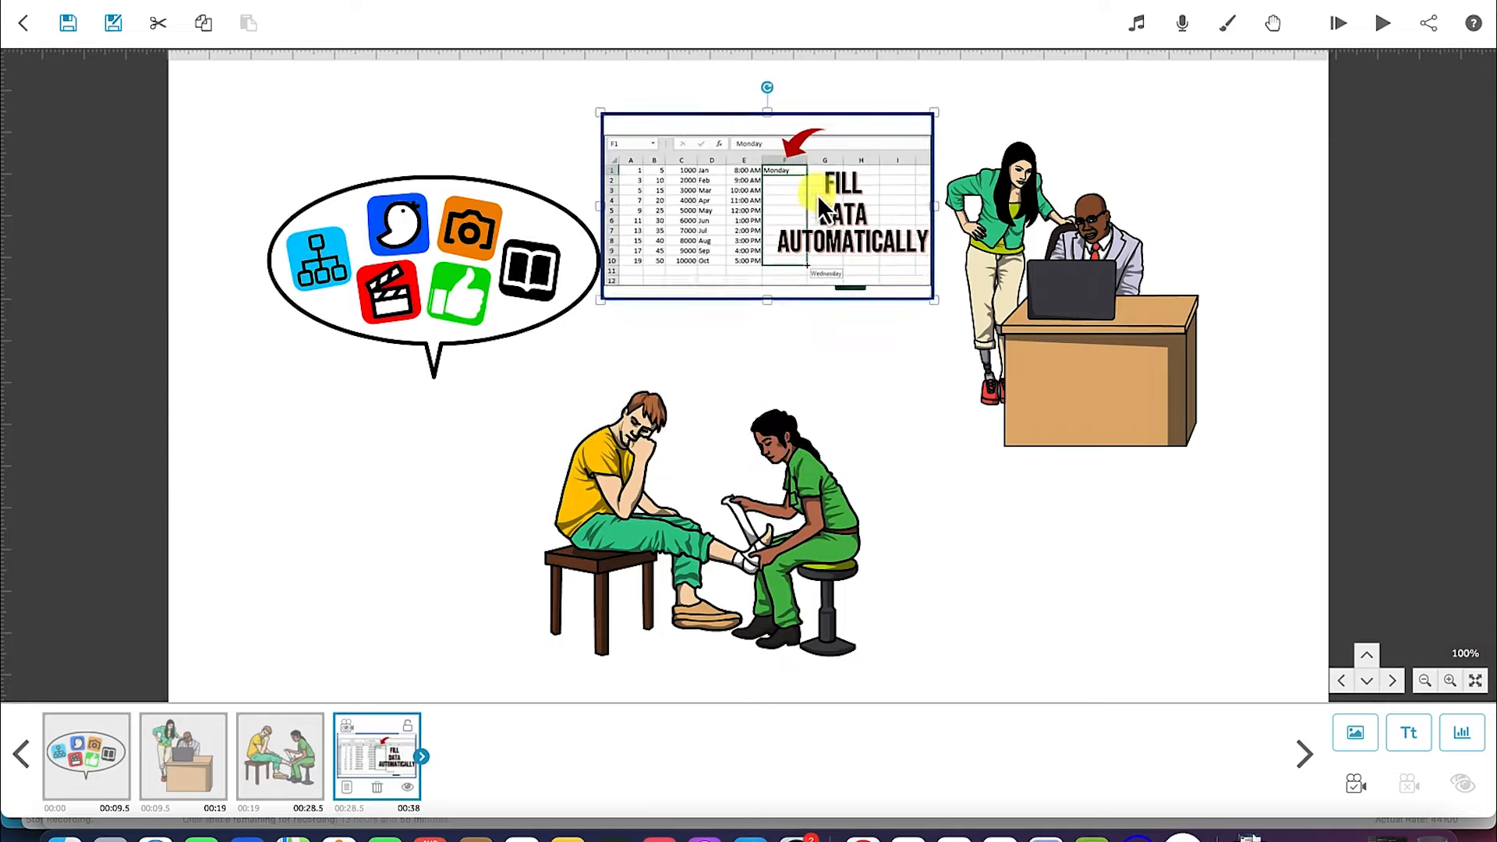
mouse_move(938, 110)
mouse_down()
mouse_move(873, 147)
mouse_move(912, 119)
mouse_up()
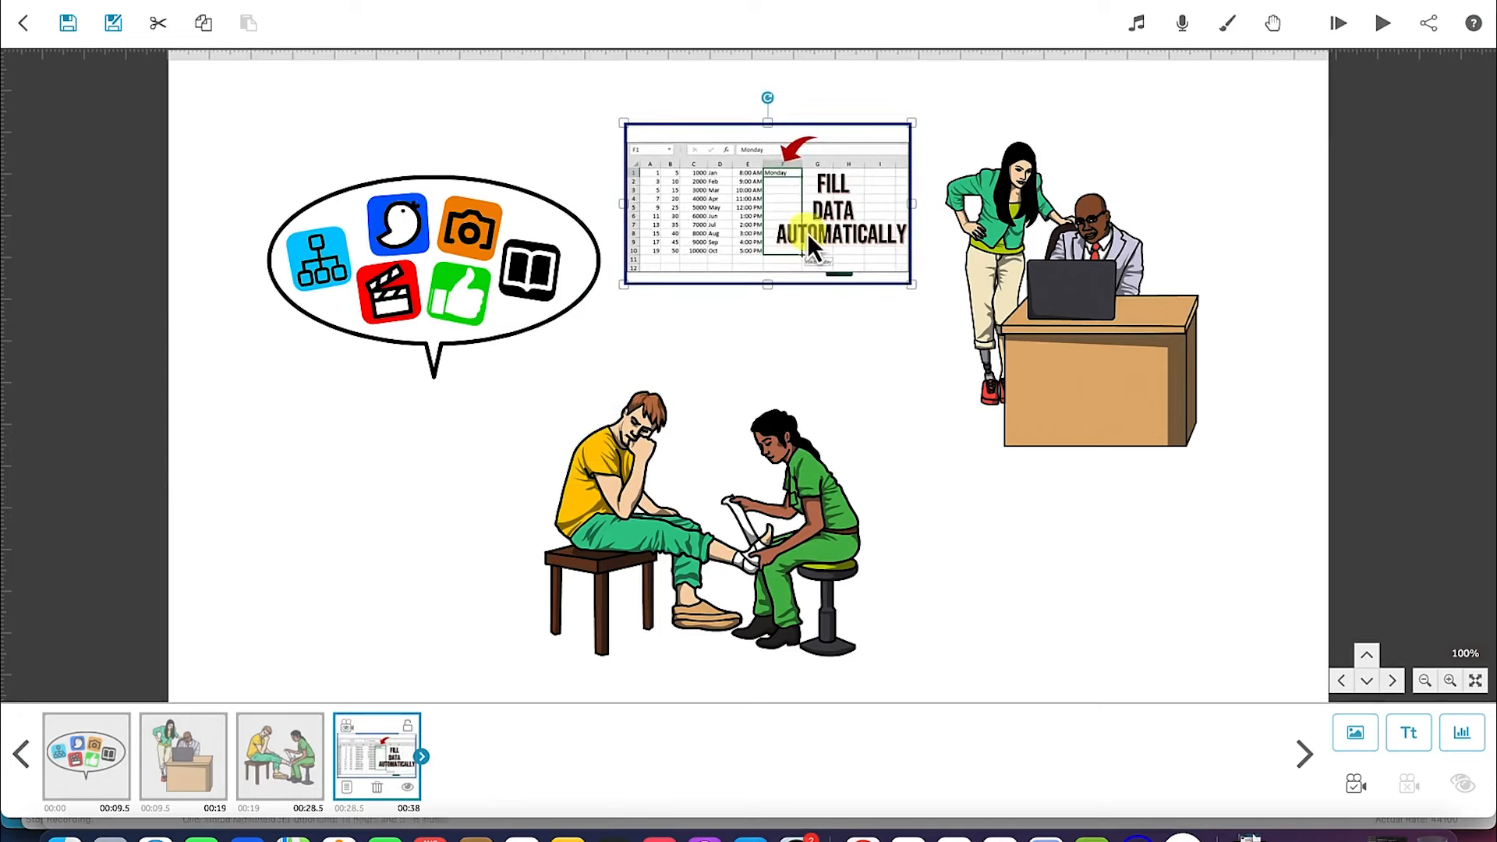
click(1117, 367)
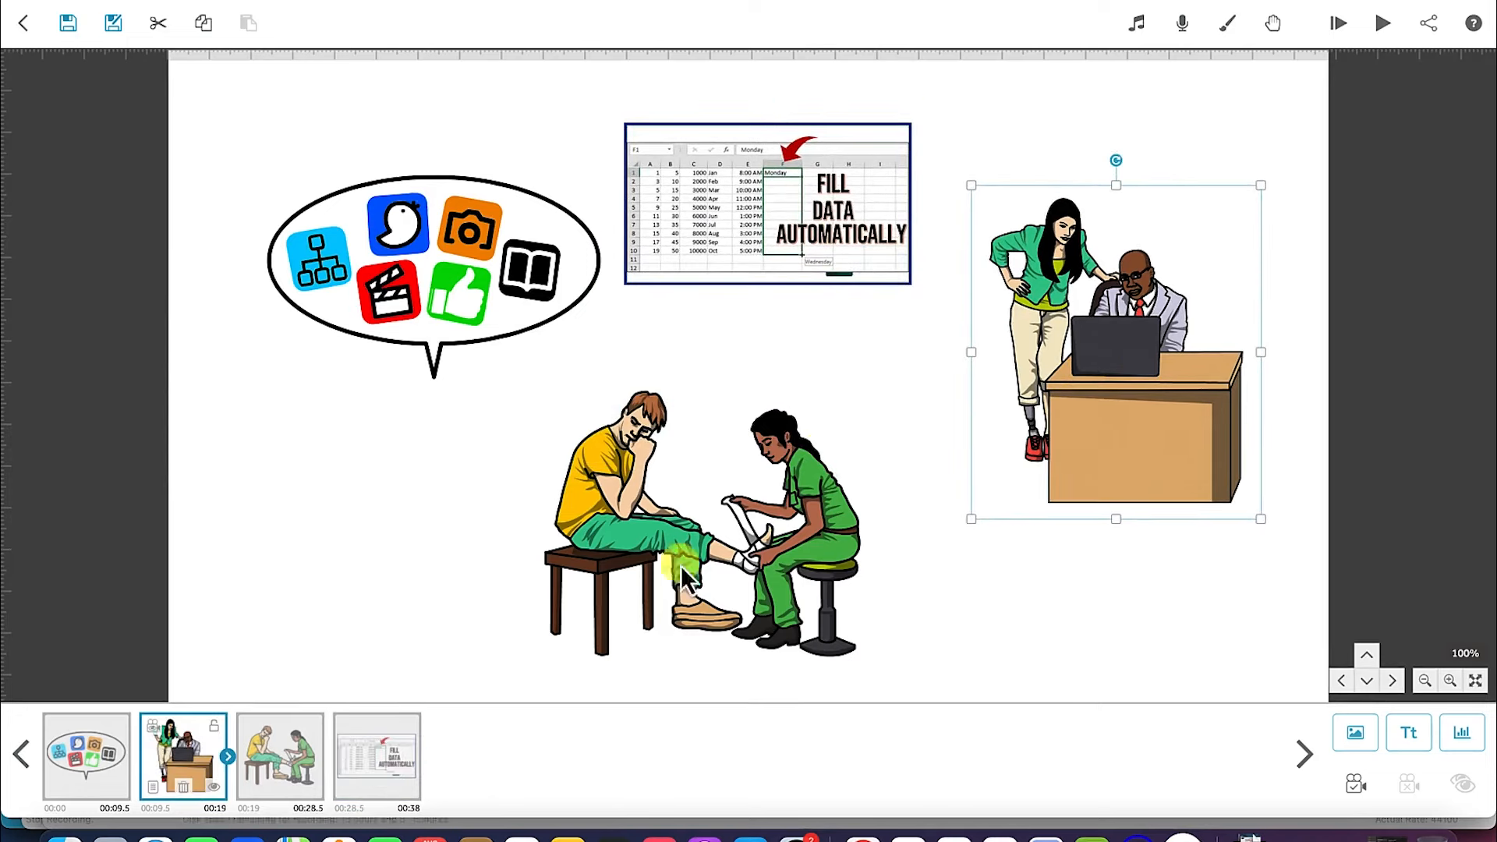
View the option for adding an image from a web URL, and leave the image library without adding anything.
click(1348, 733)
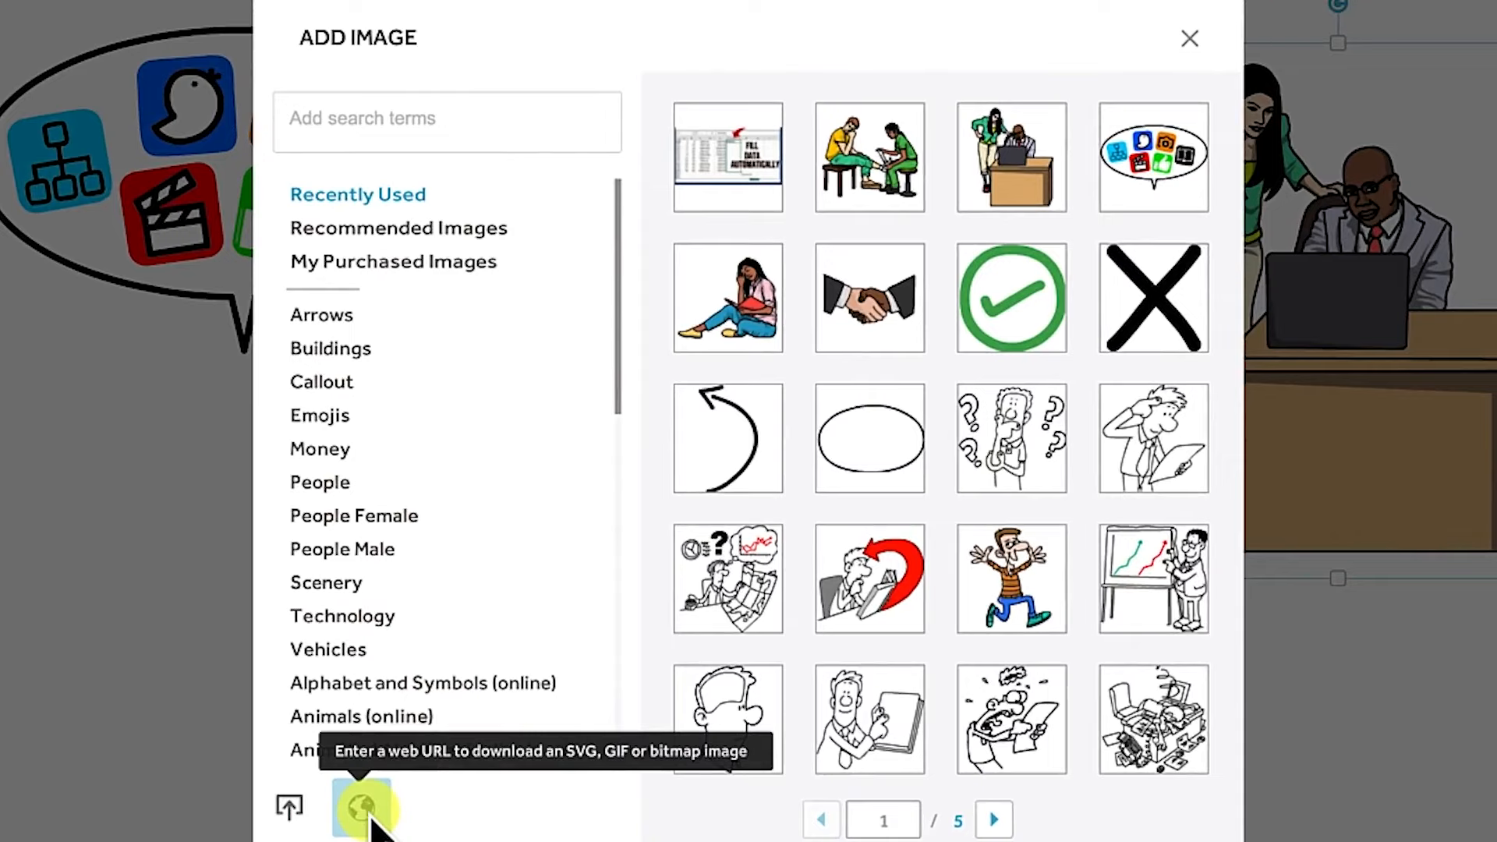
click(363, 809)
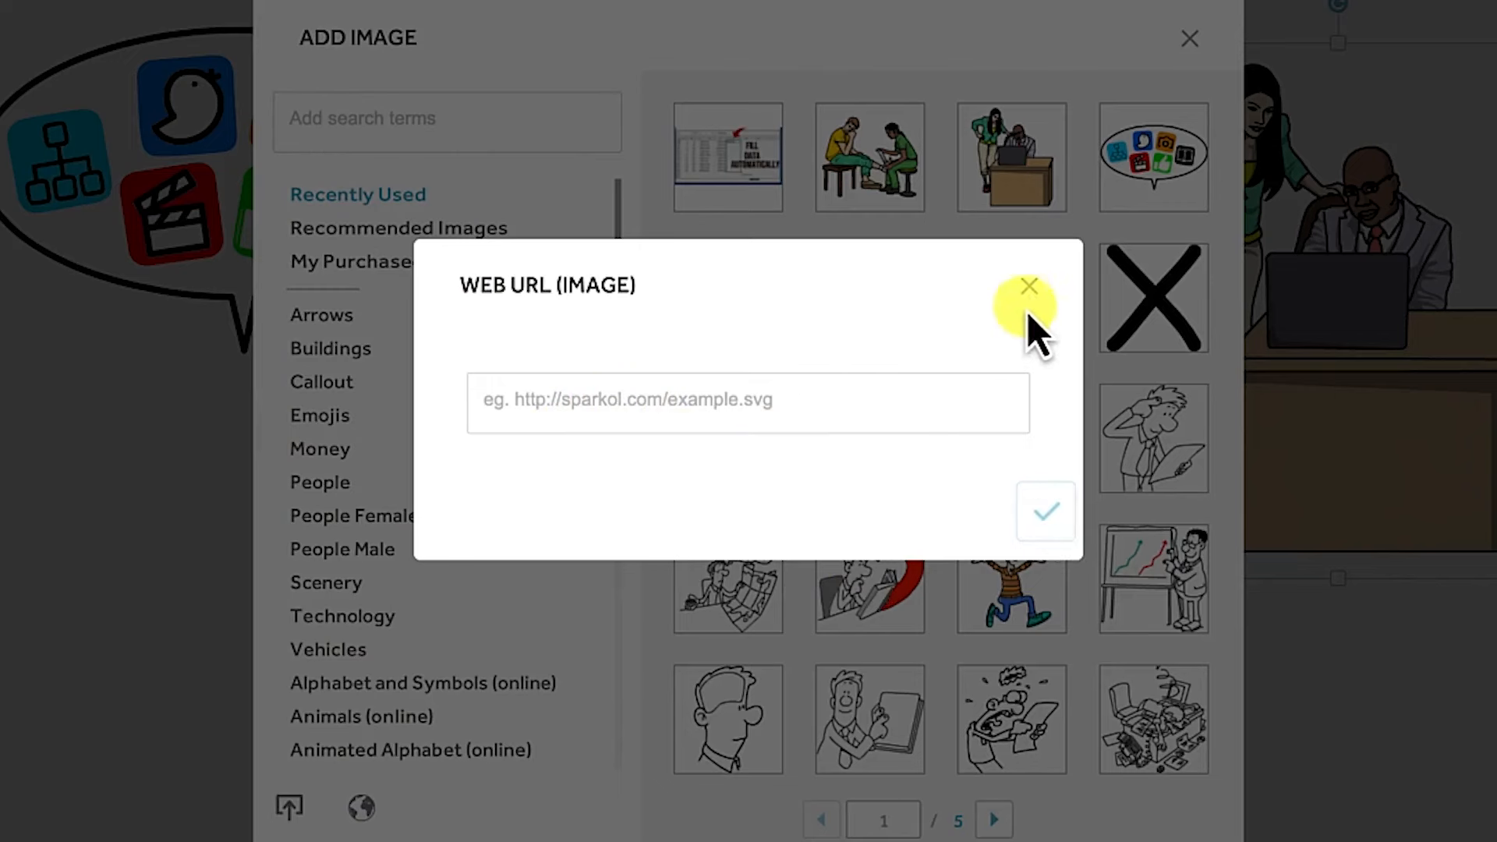
click(1027, 288)
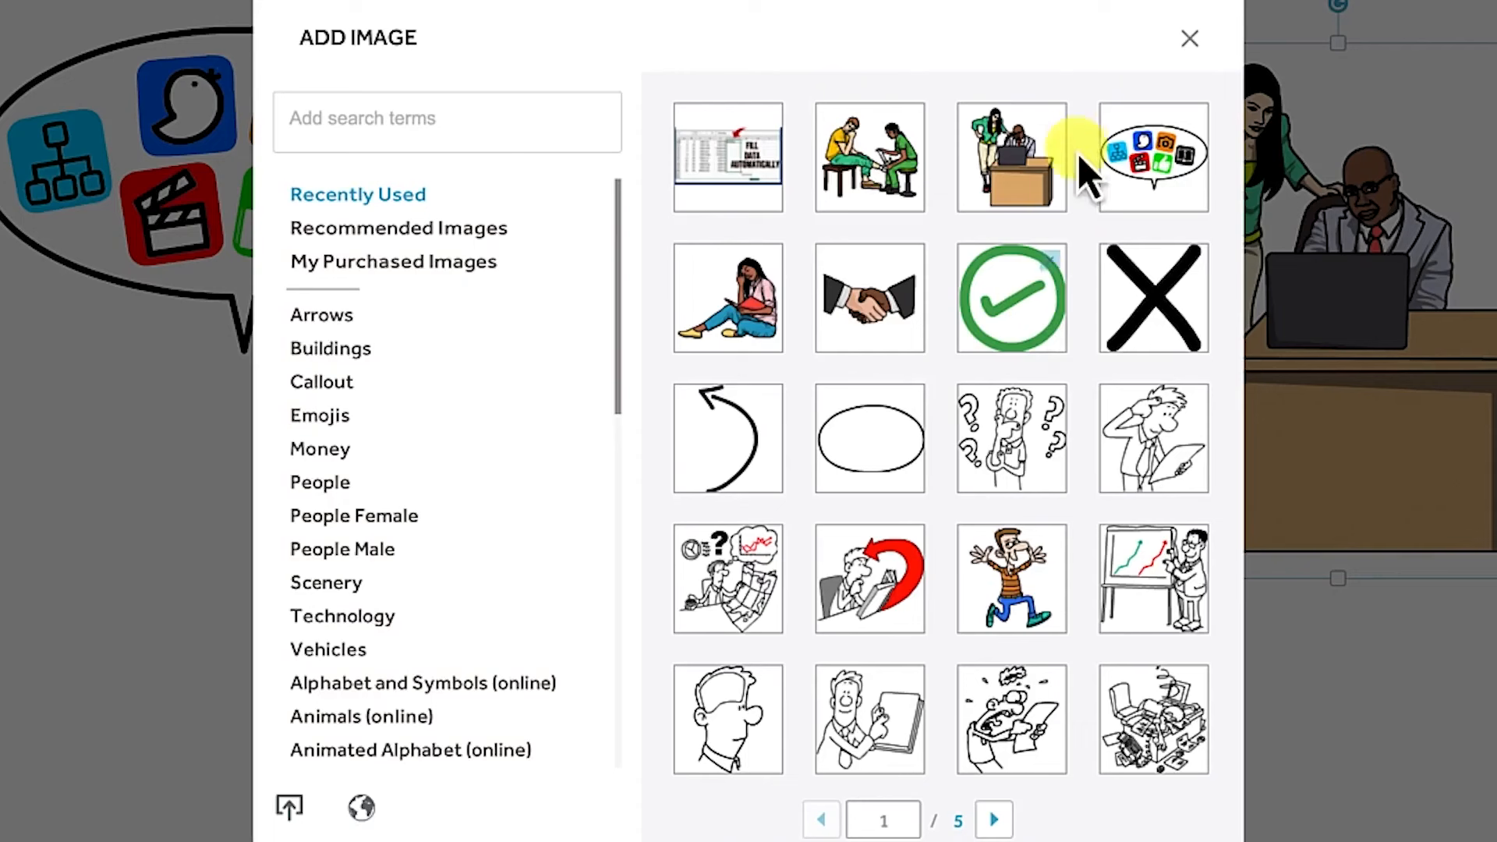
click(1189, 39)
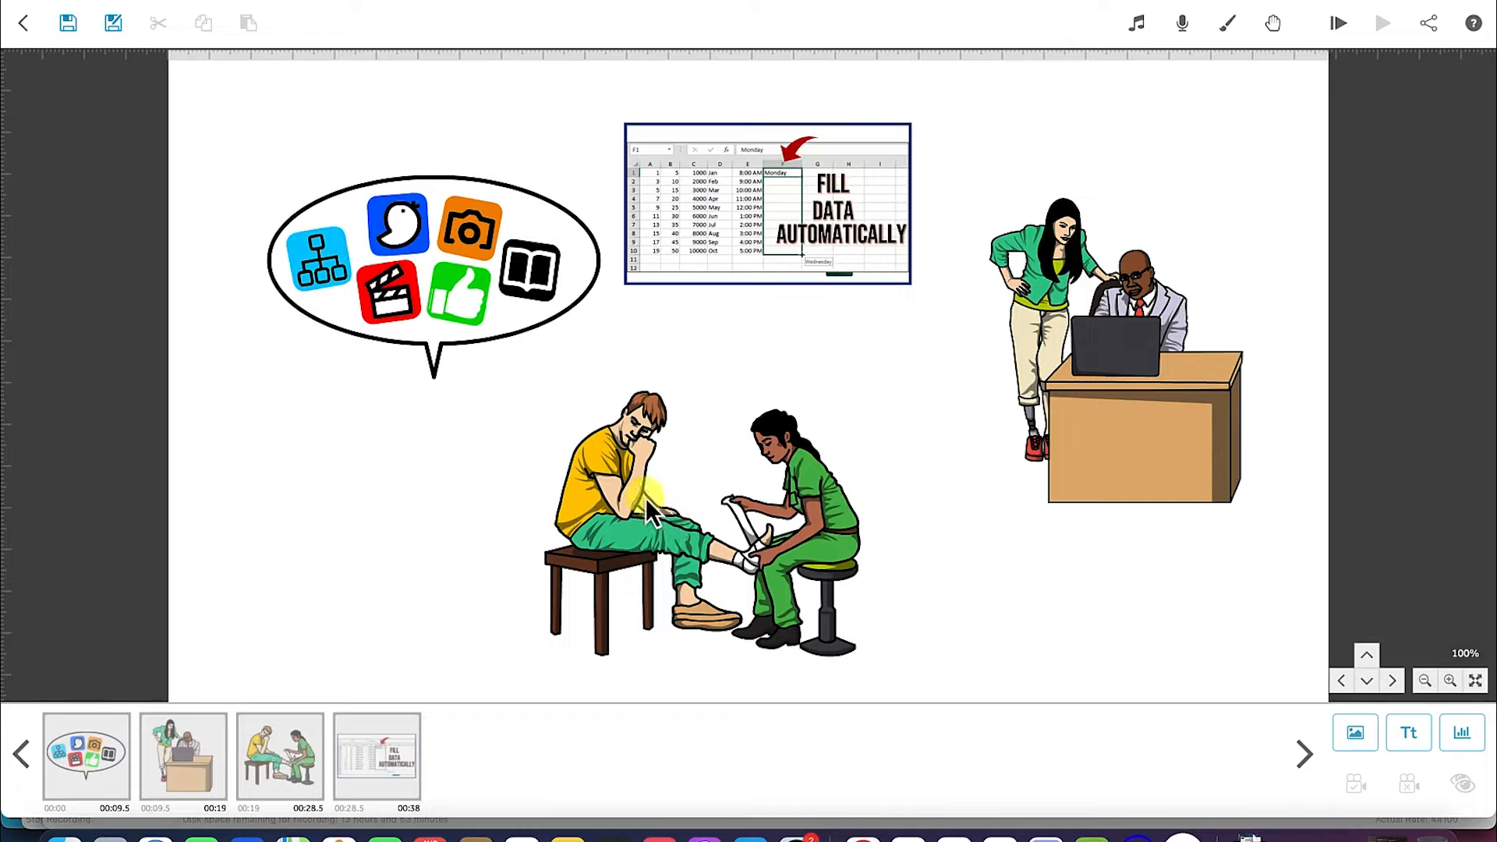
Open the properties of the nurse image and preview its drawing animation.
click(633, 516)
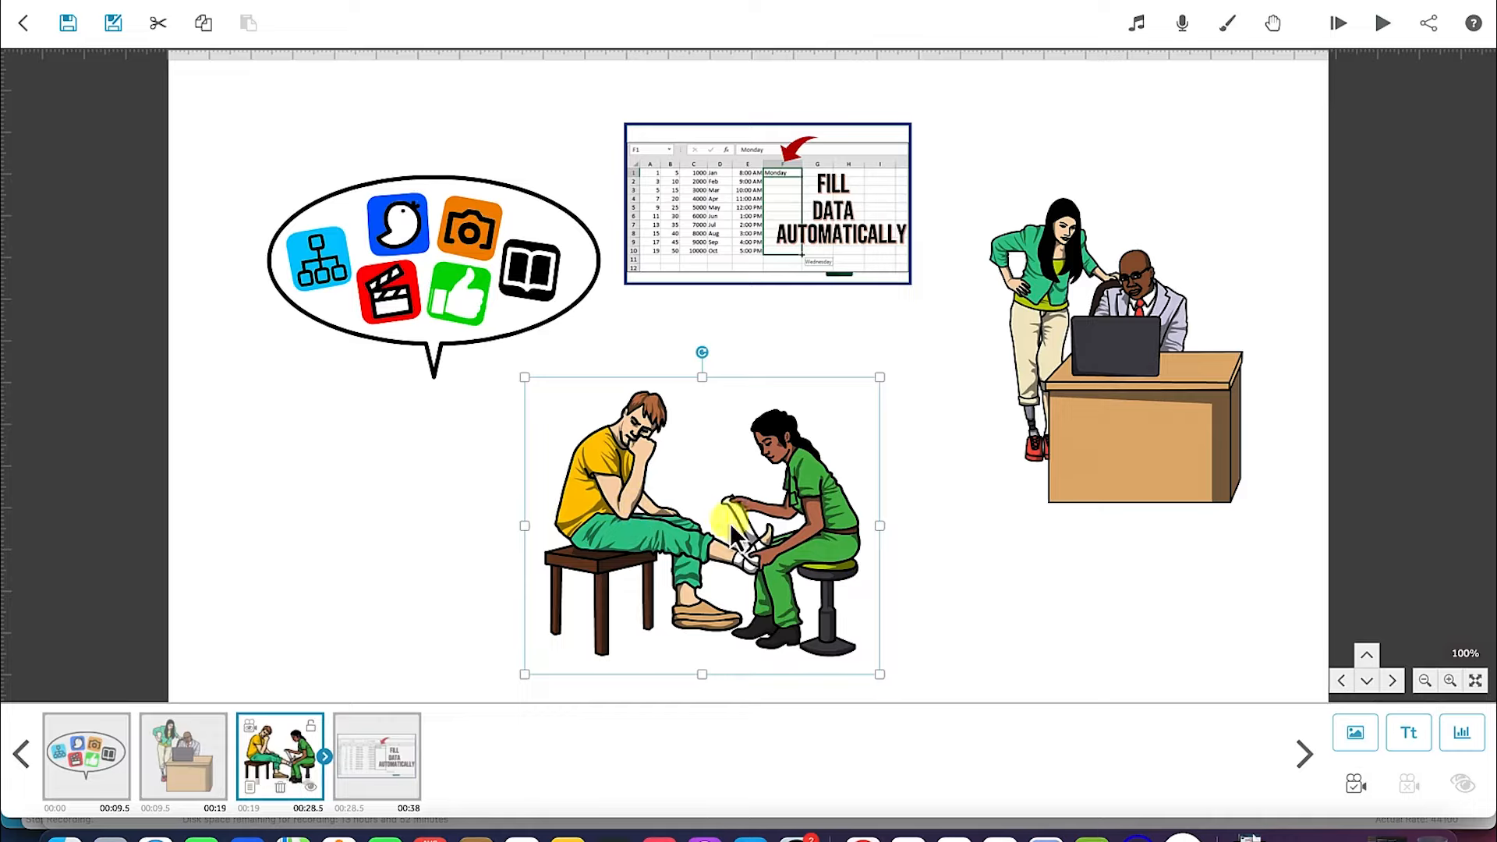
double_click(645, 535)
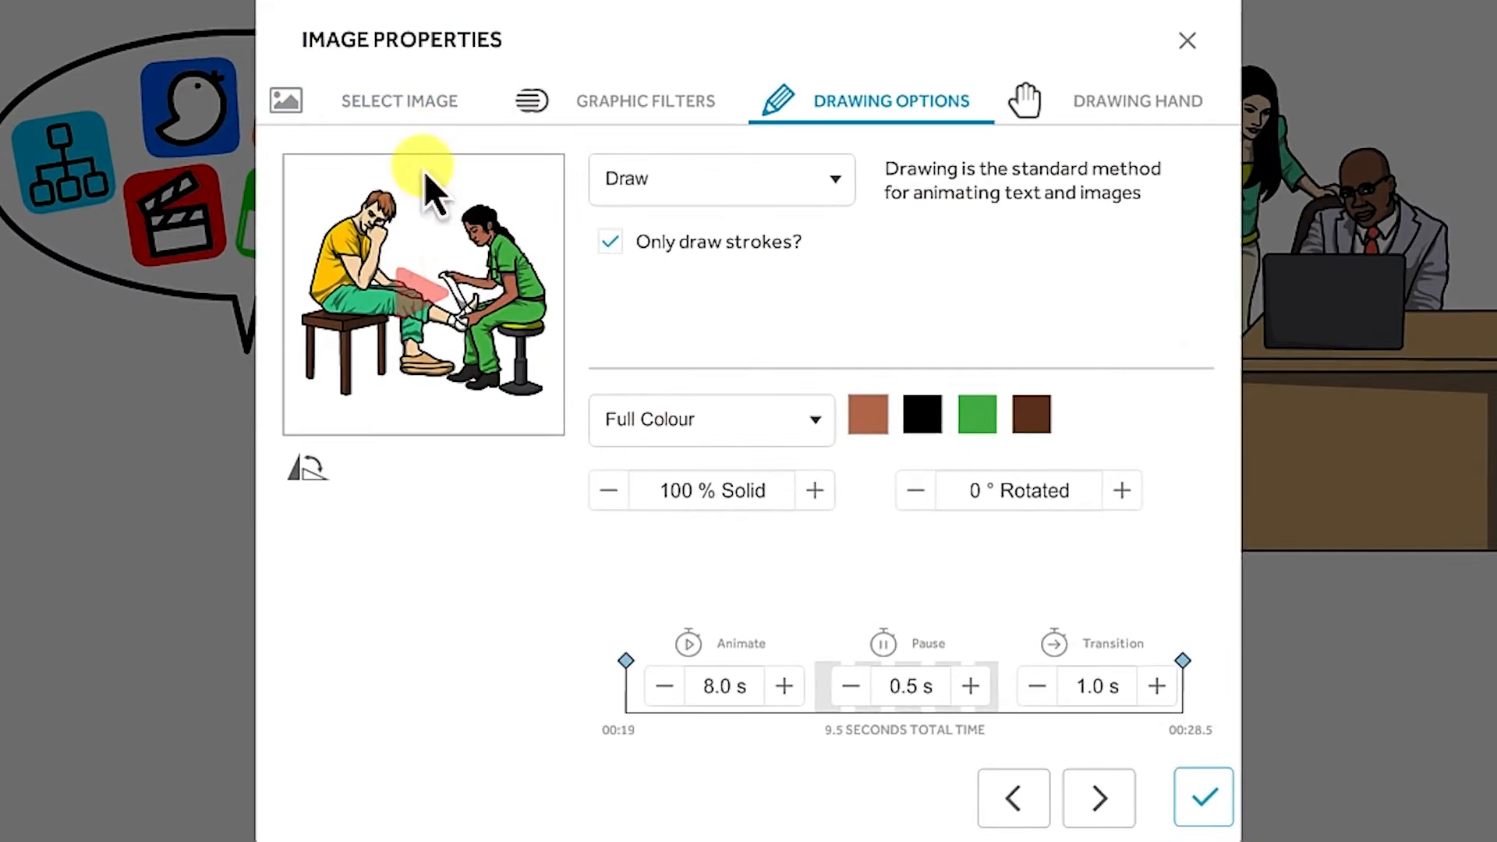
click(415, 282)
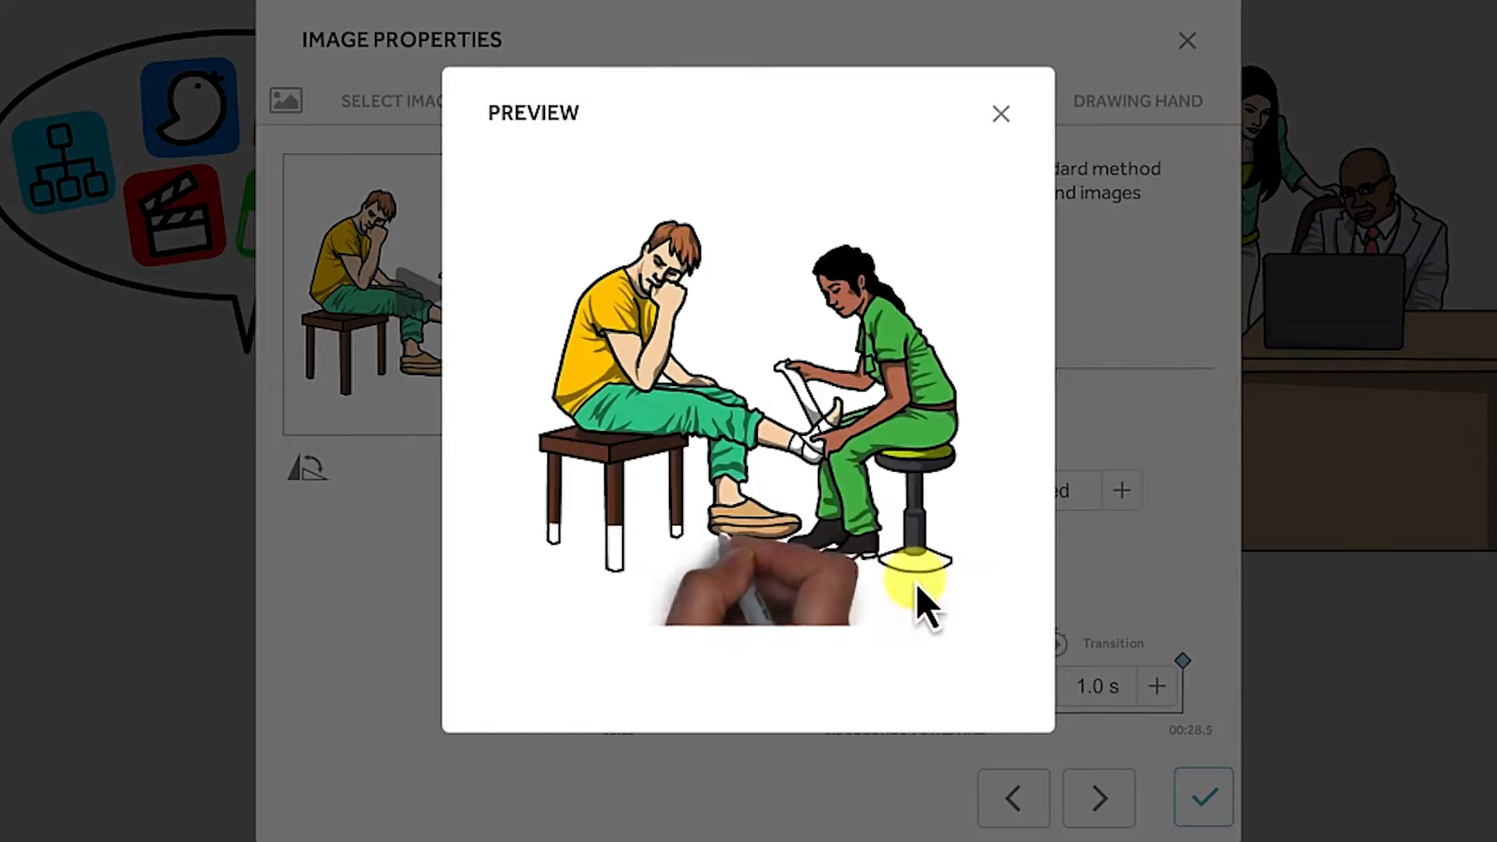
click(421, 118)
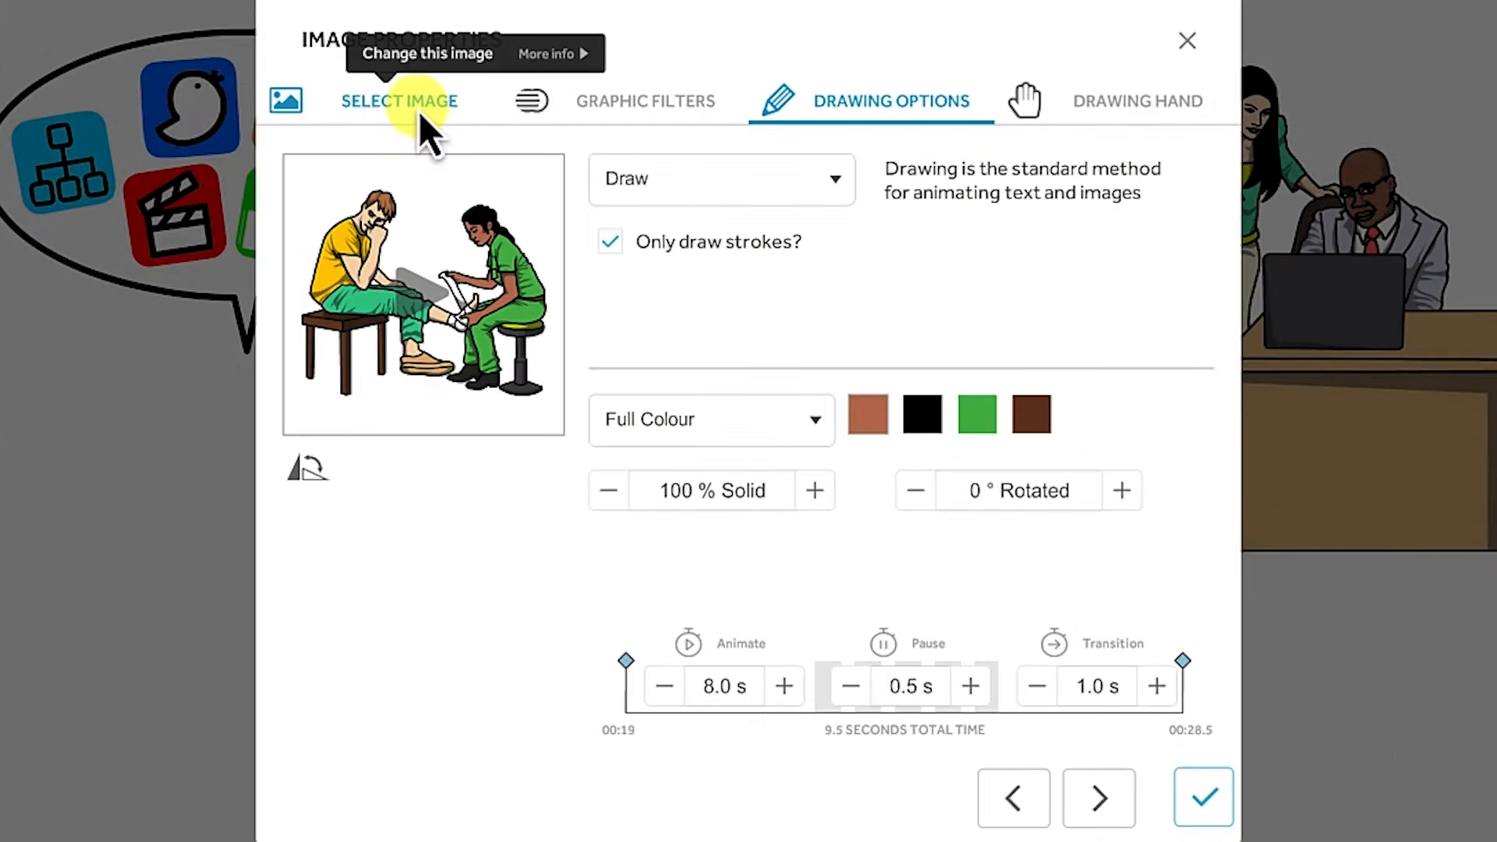
View the nurse image's replacement choices, its graphic filters and the glow colour palette.
click(419, 109)
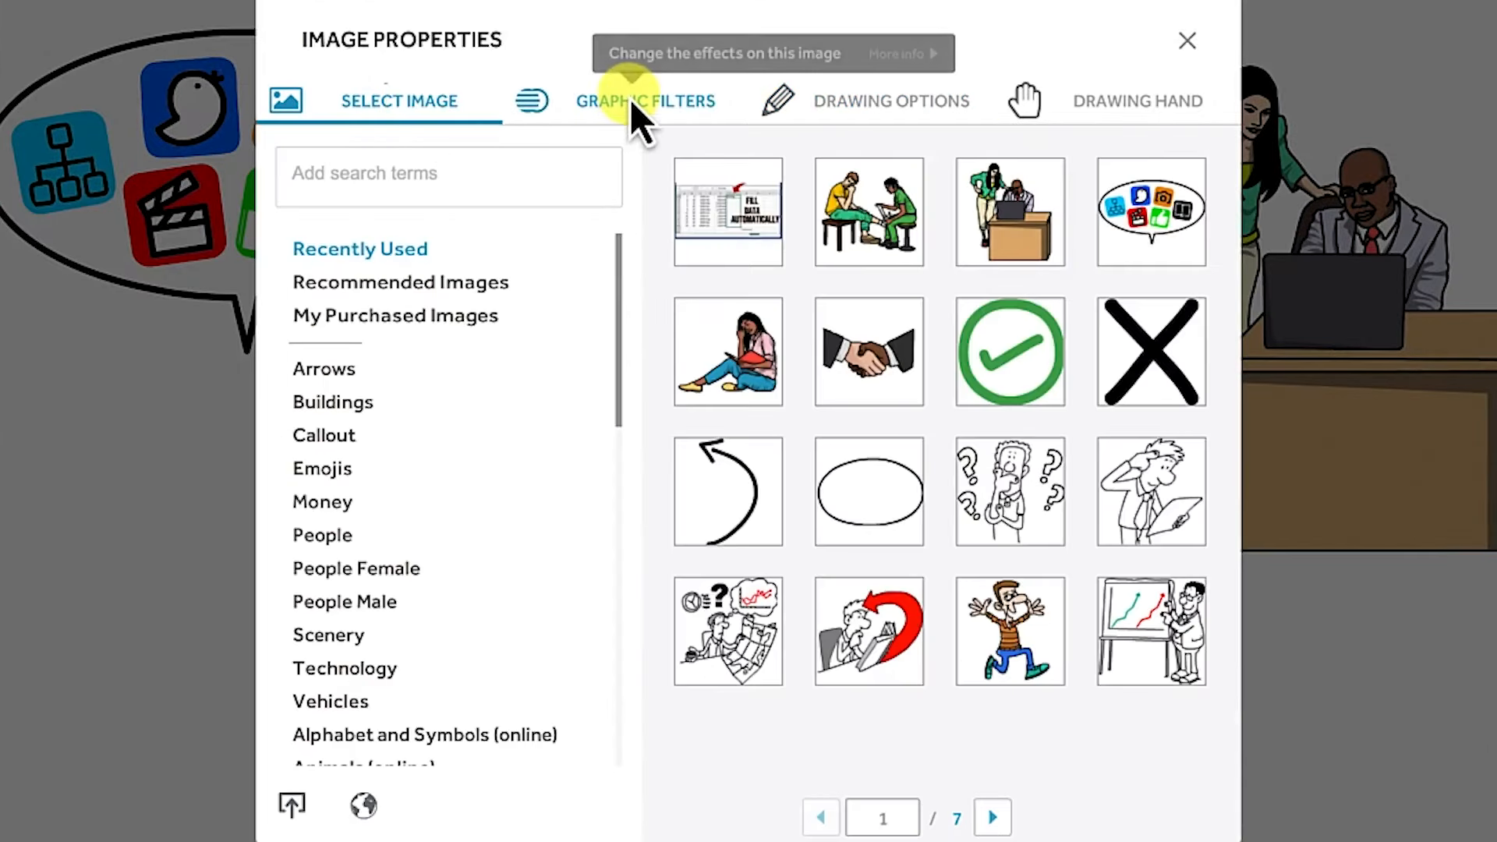
click(633, 119)
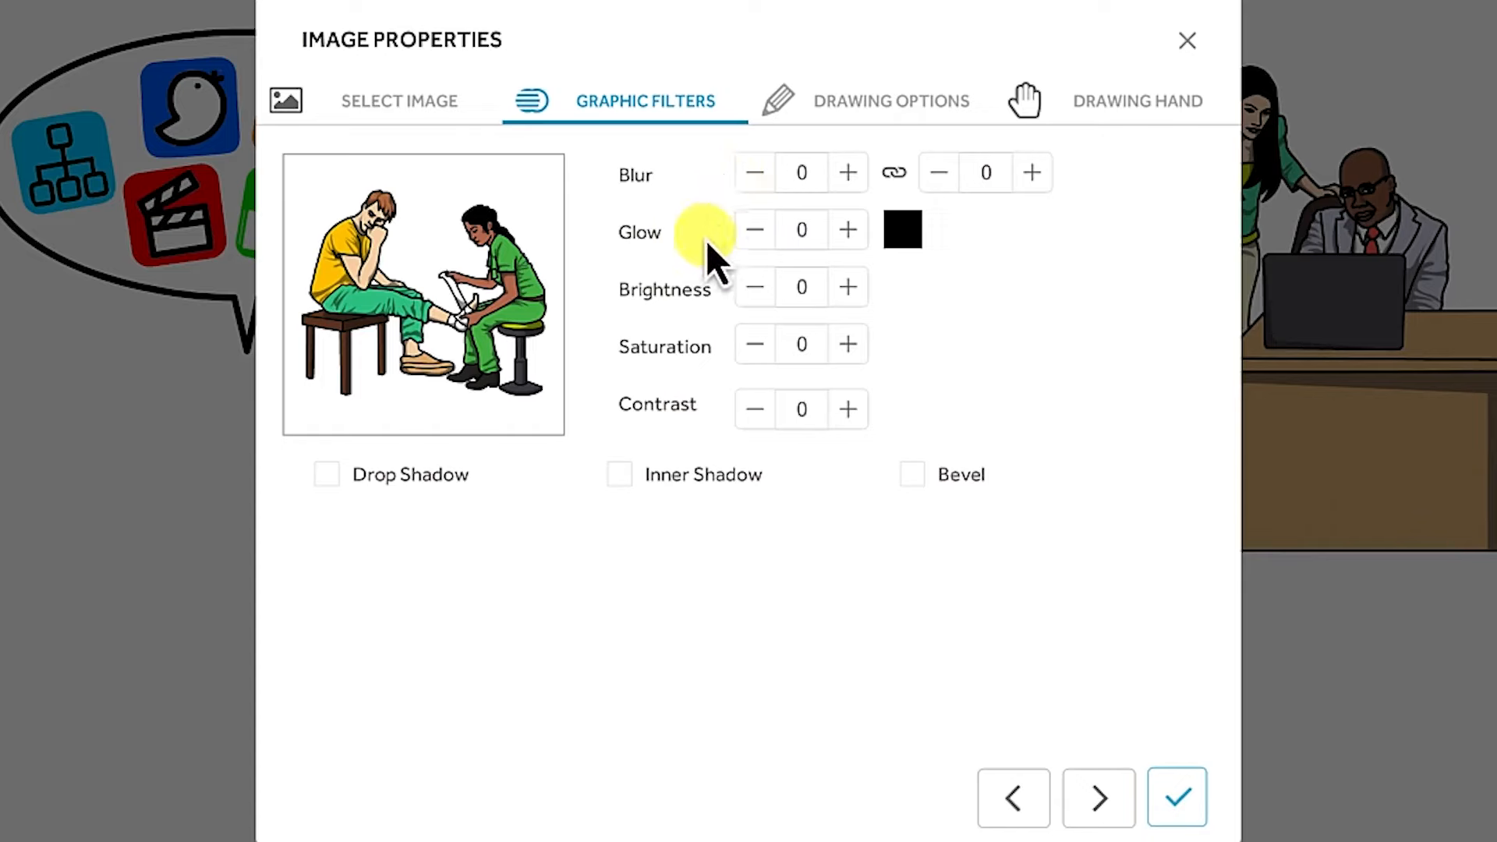
click(904, 233)
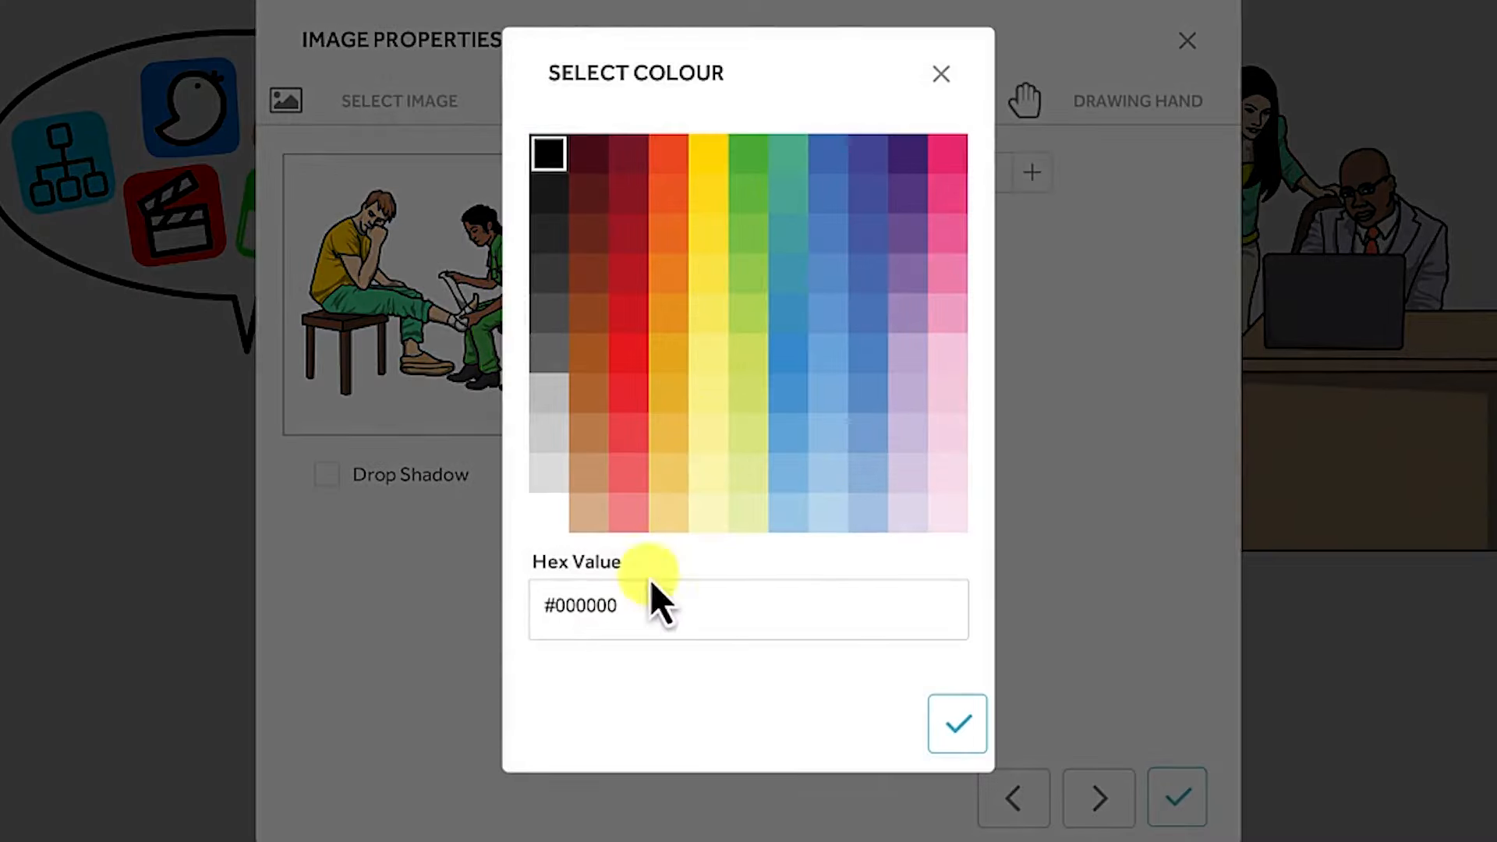
click(952, 729)
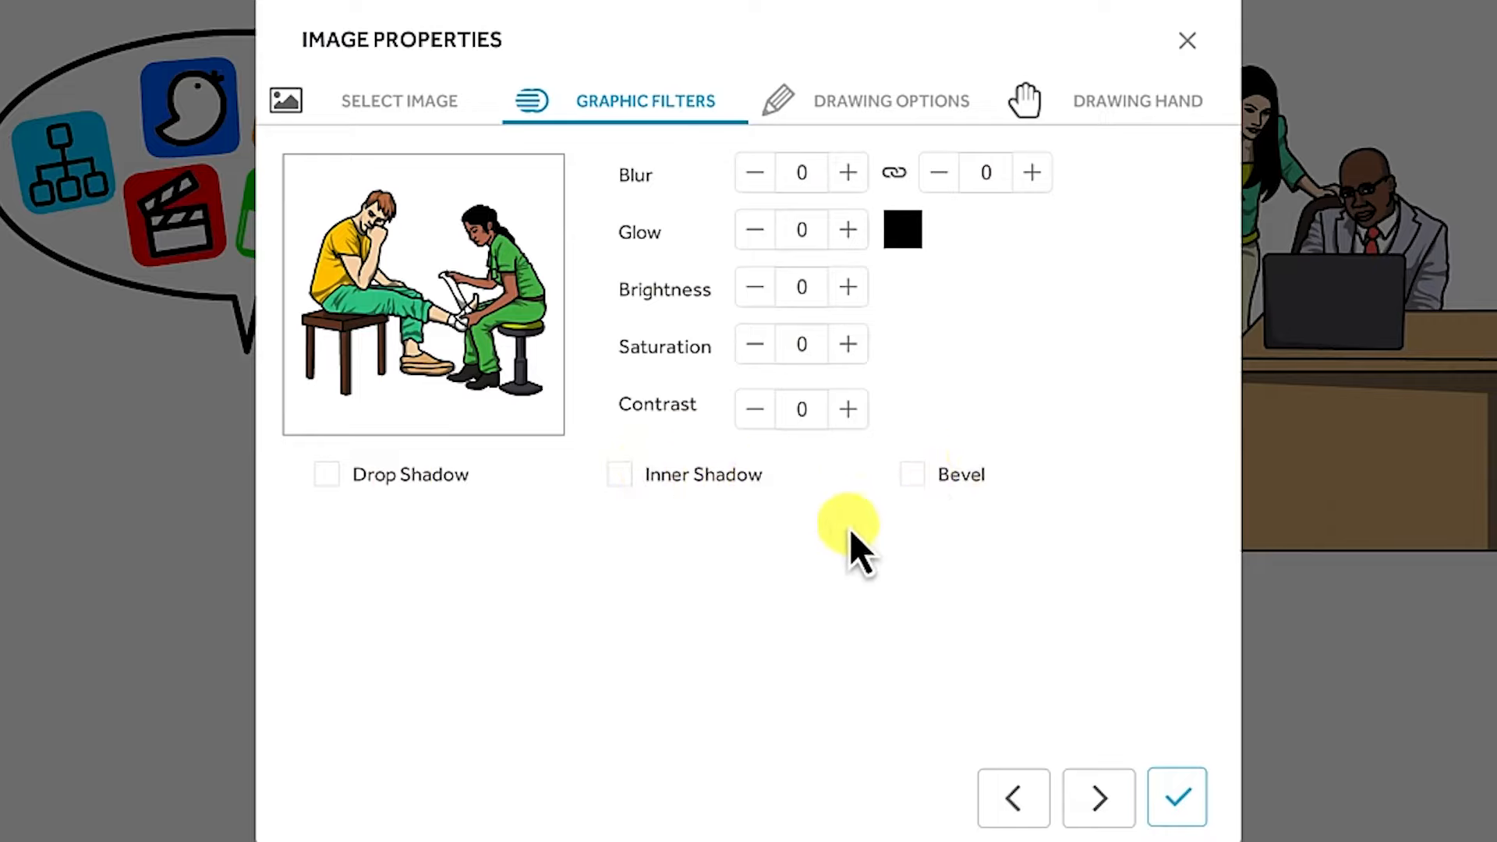
Recolour the nurse's skin tone in the drawing options to the standard yellow #fce639.
click(881, 123)
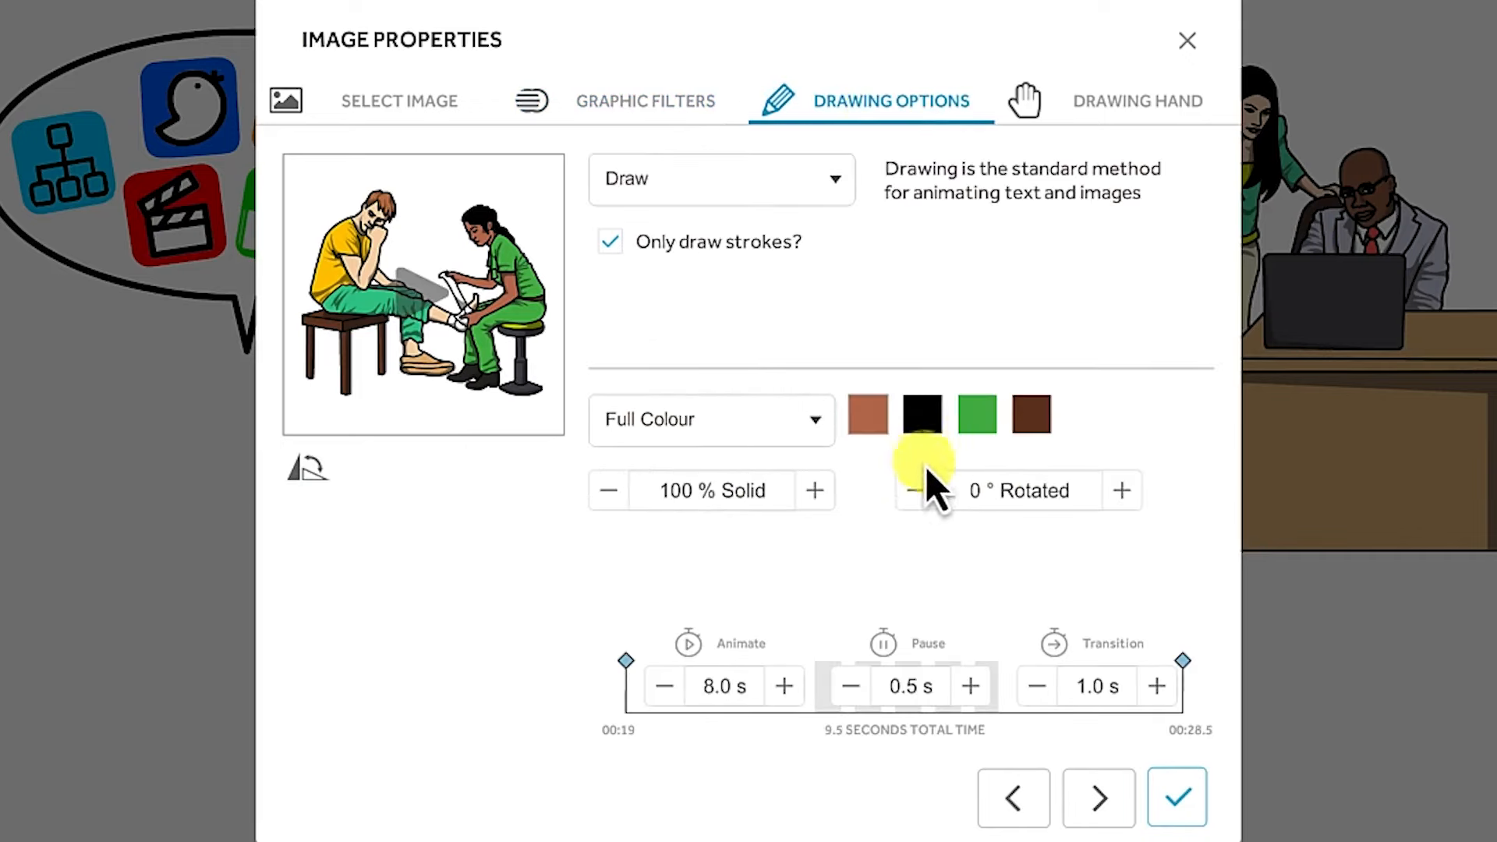
click(862, 421)
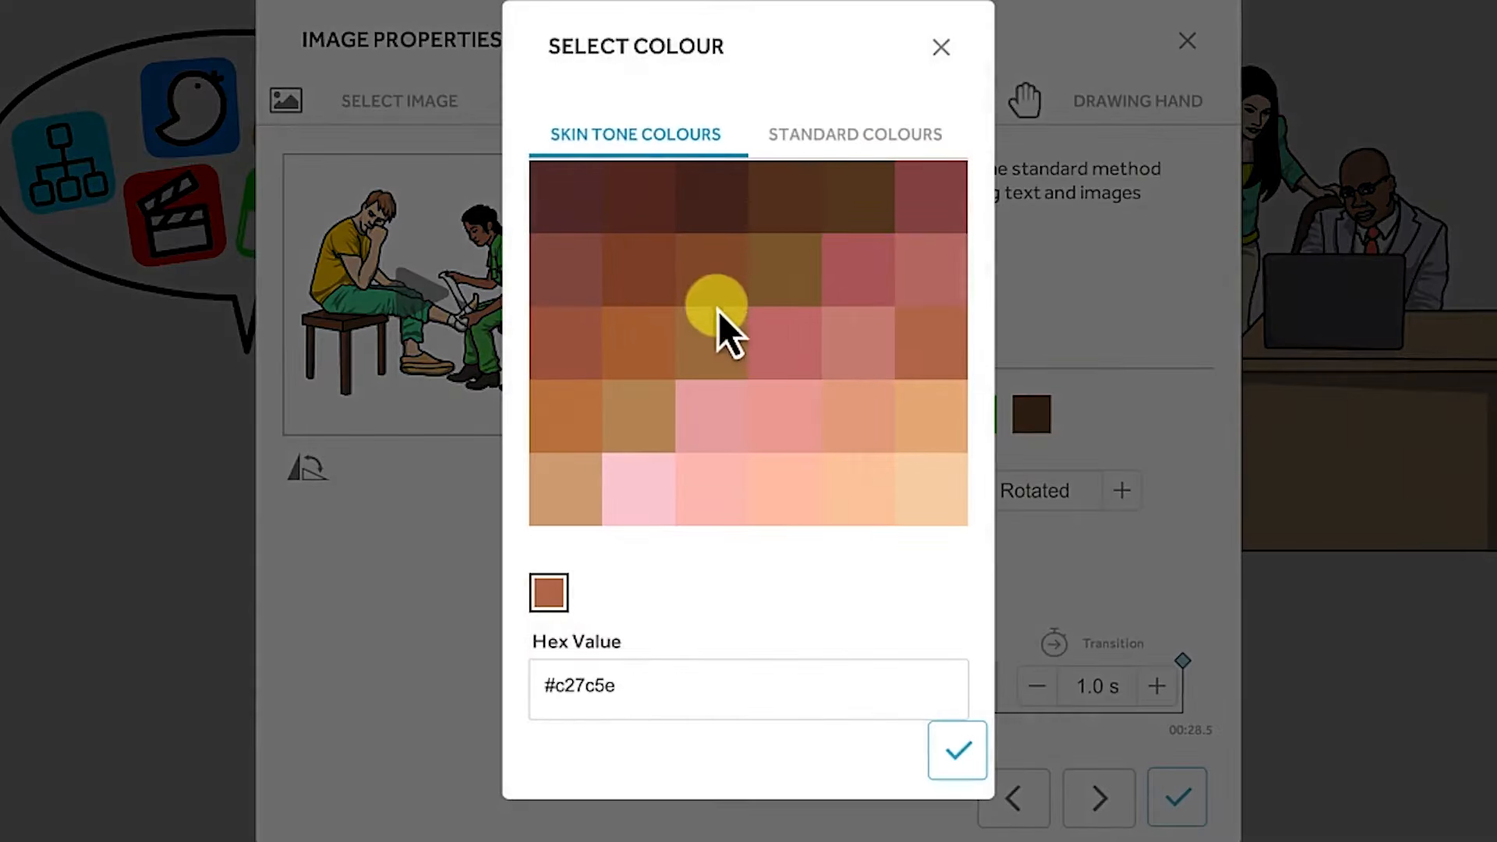
click(824, 421)
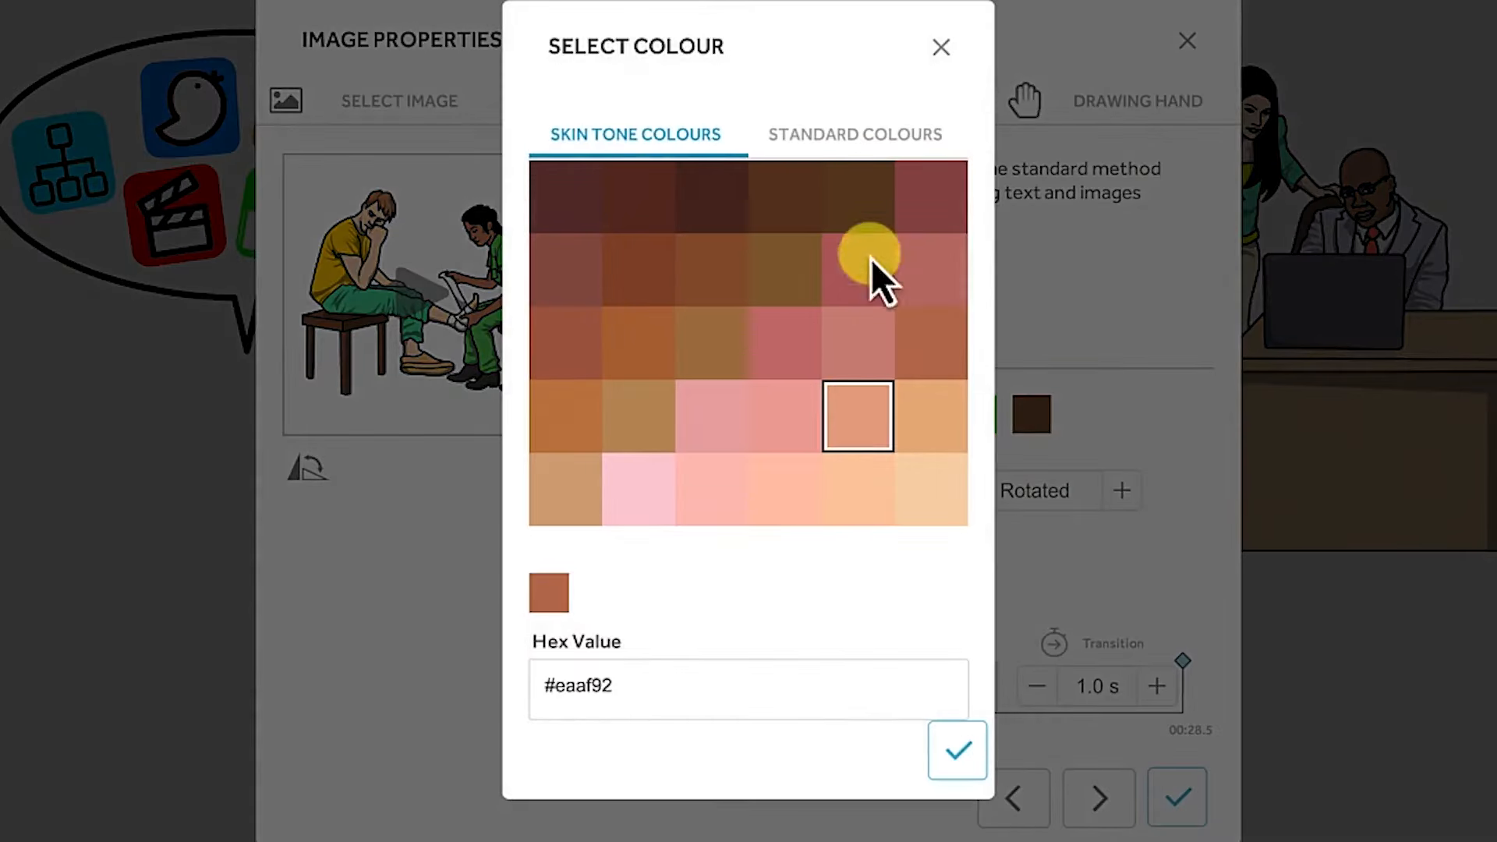
click(866, 142)
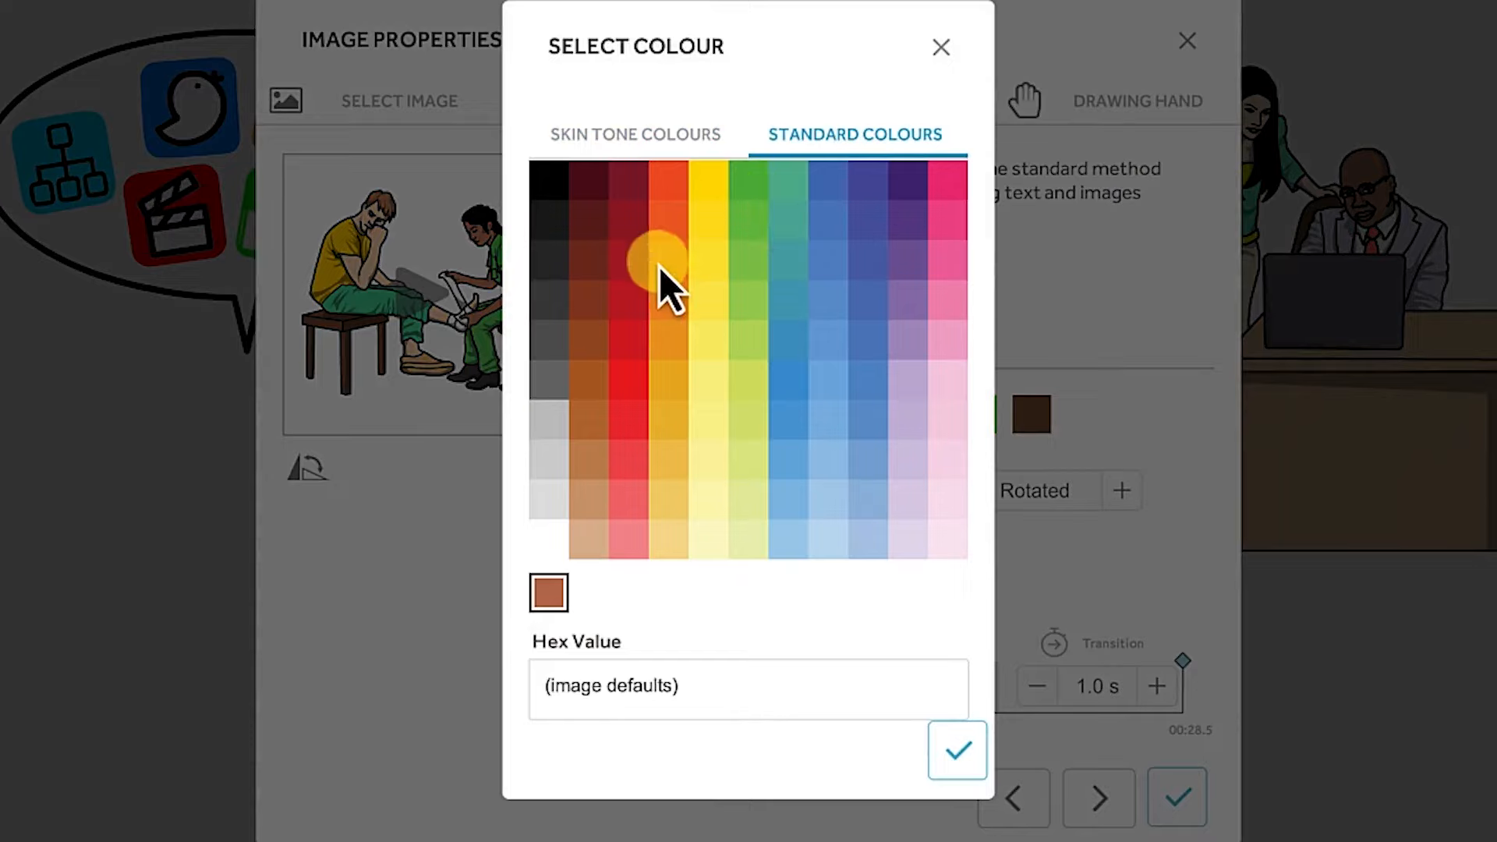
click(718, 268)
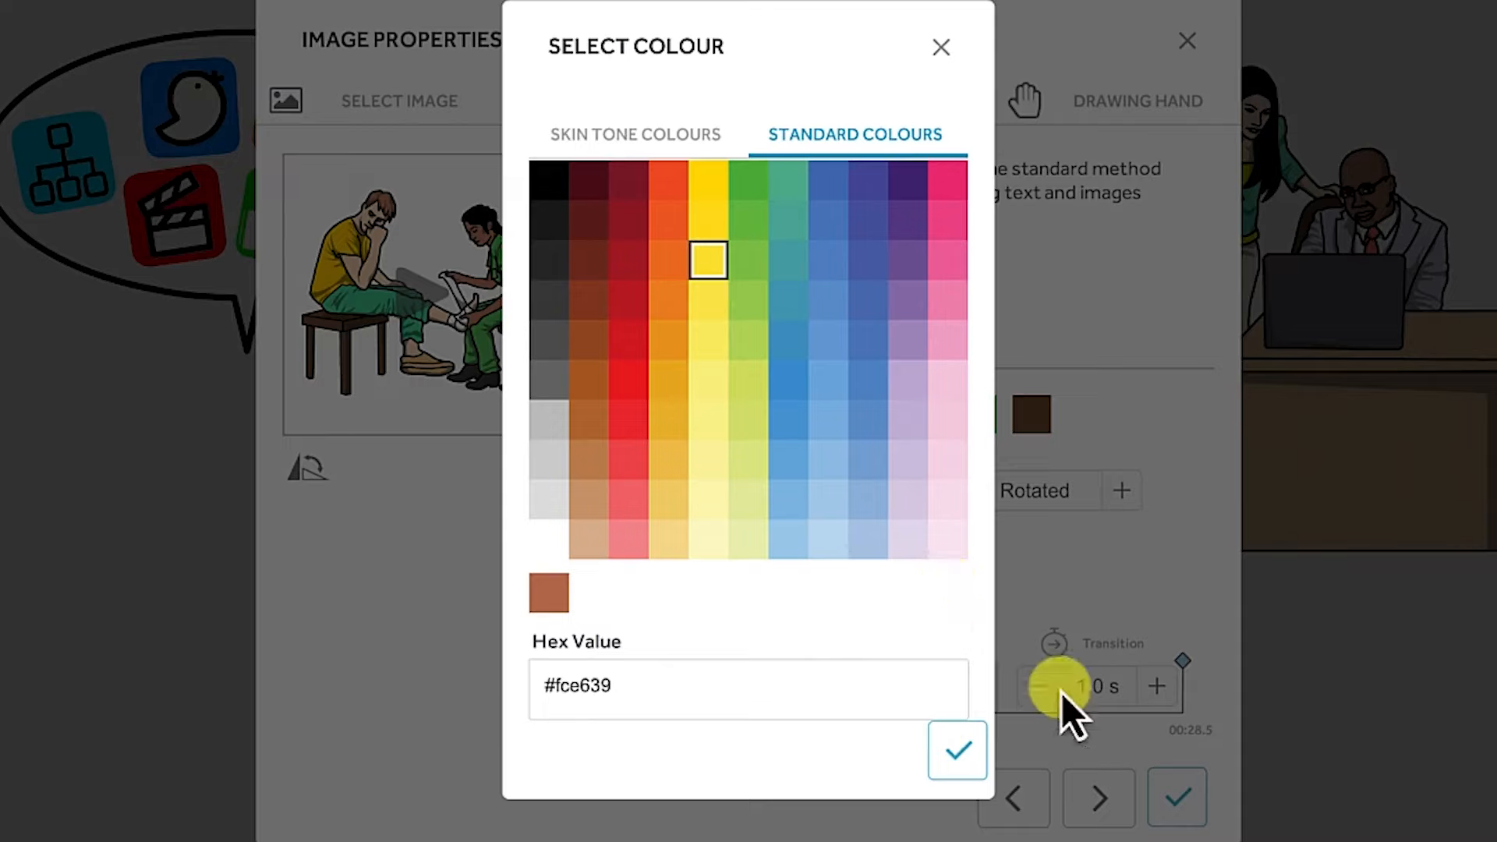
click(955, 751)
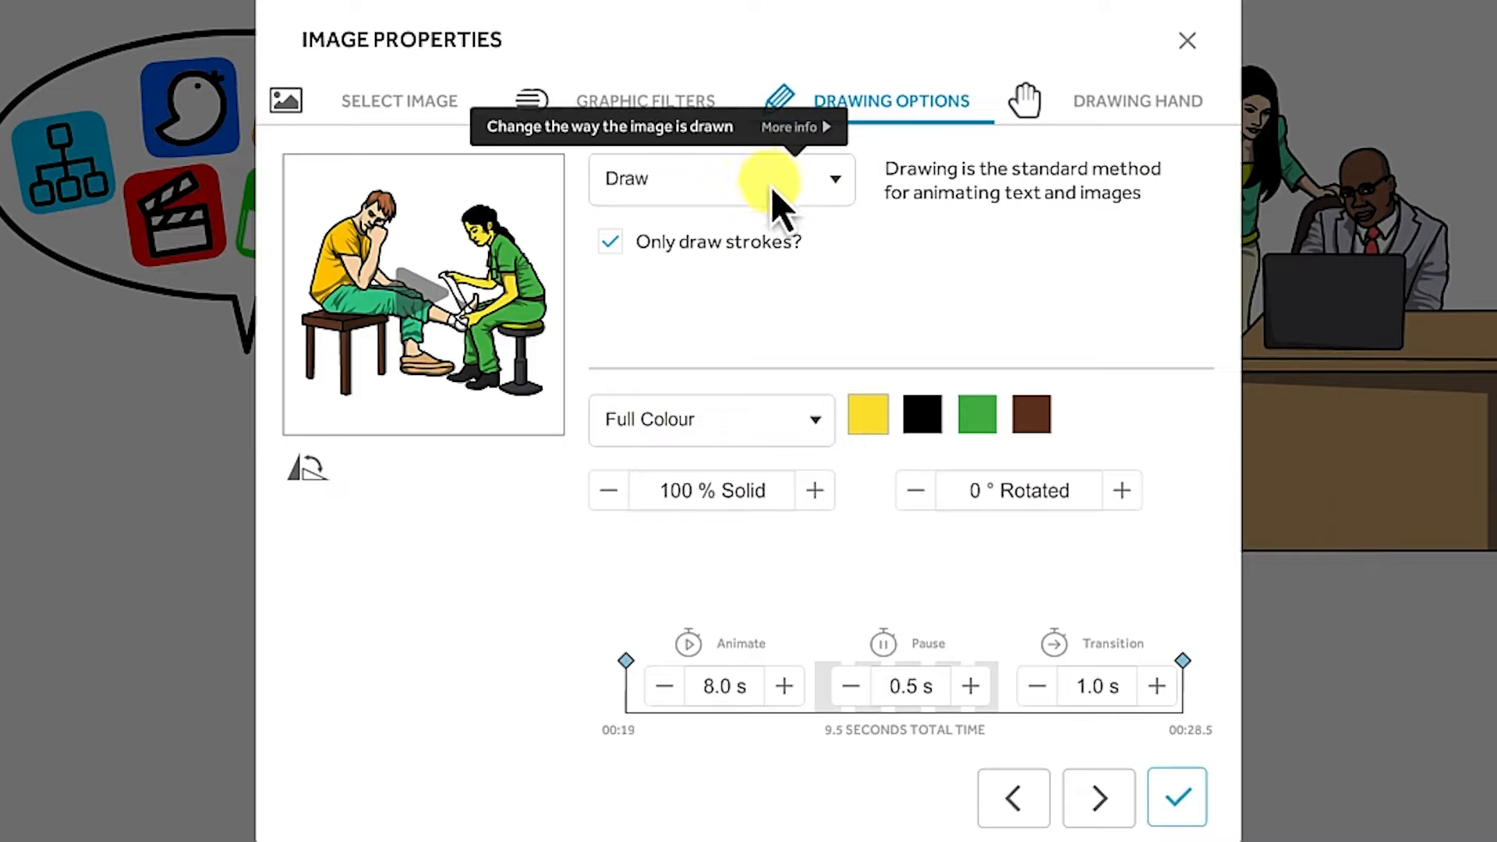
Set the nurse image's animation method to Move In.
click(793, 192)
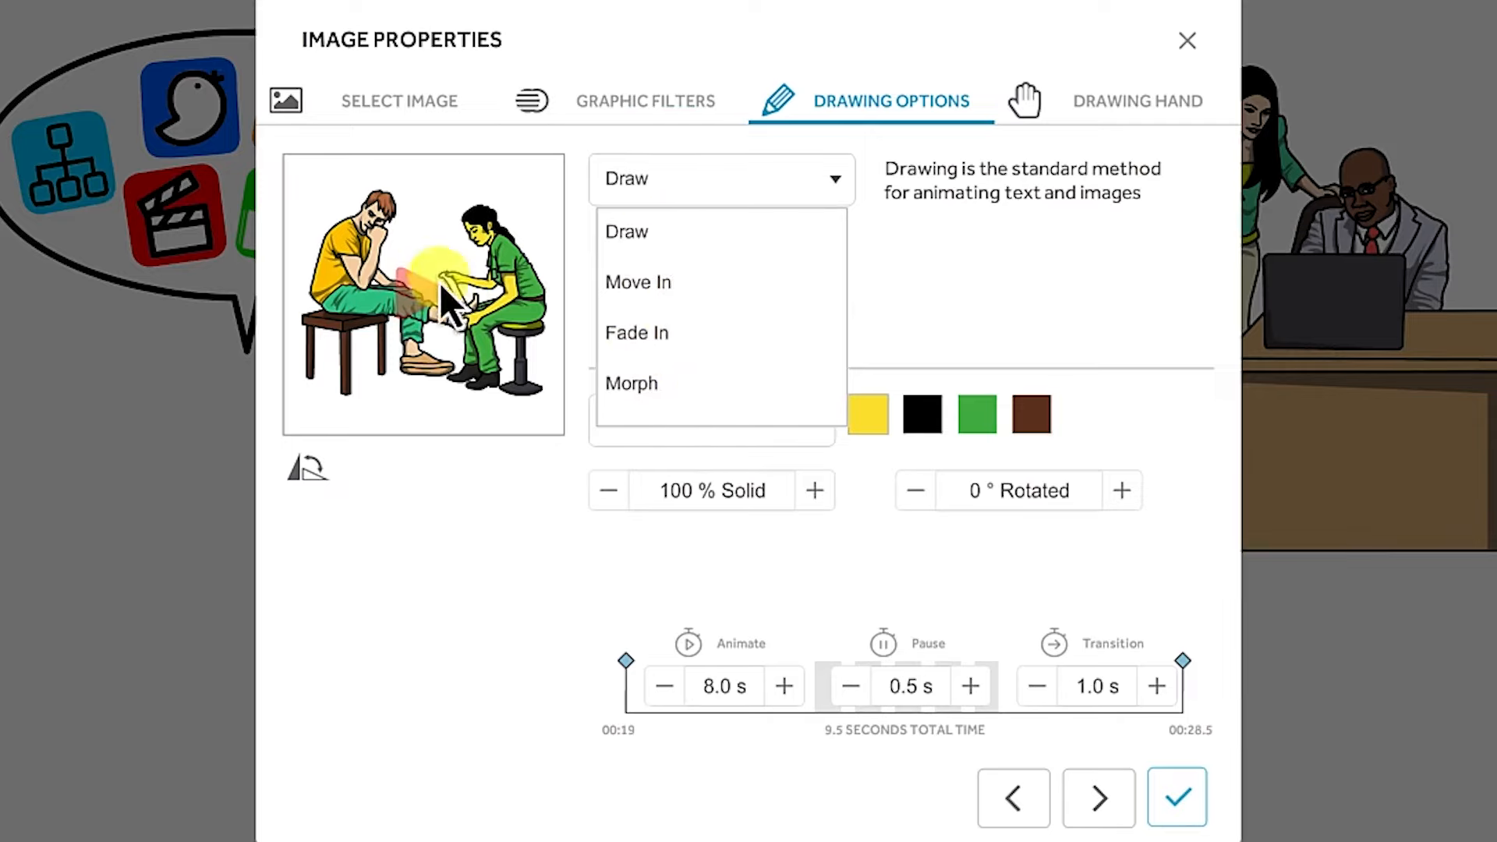
click(675, 286)
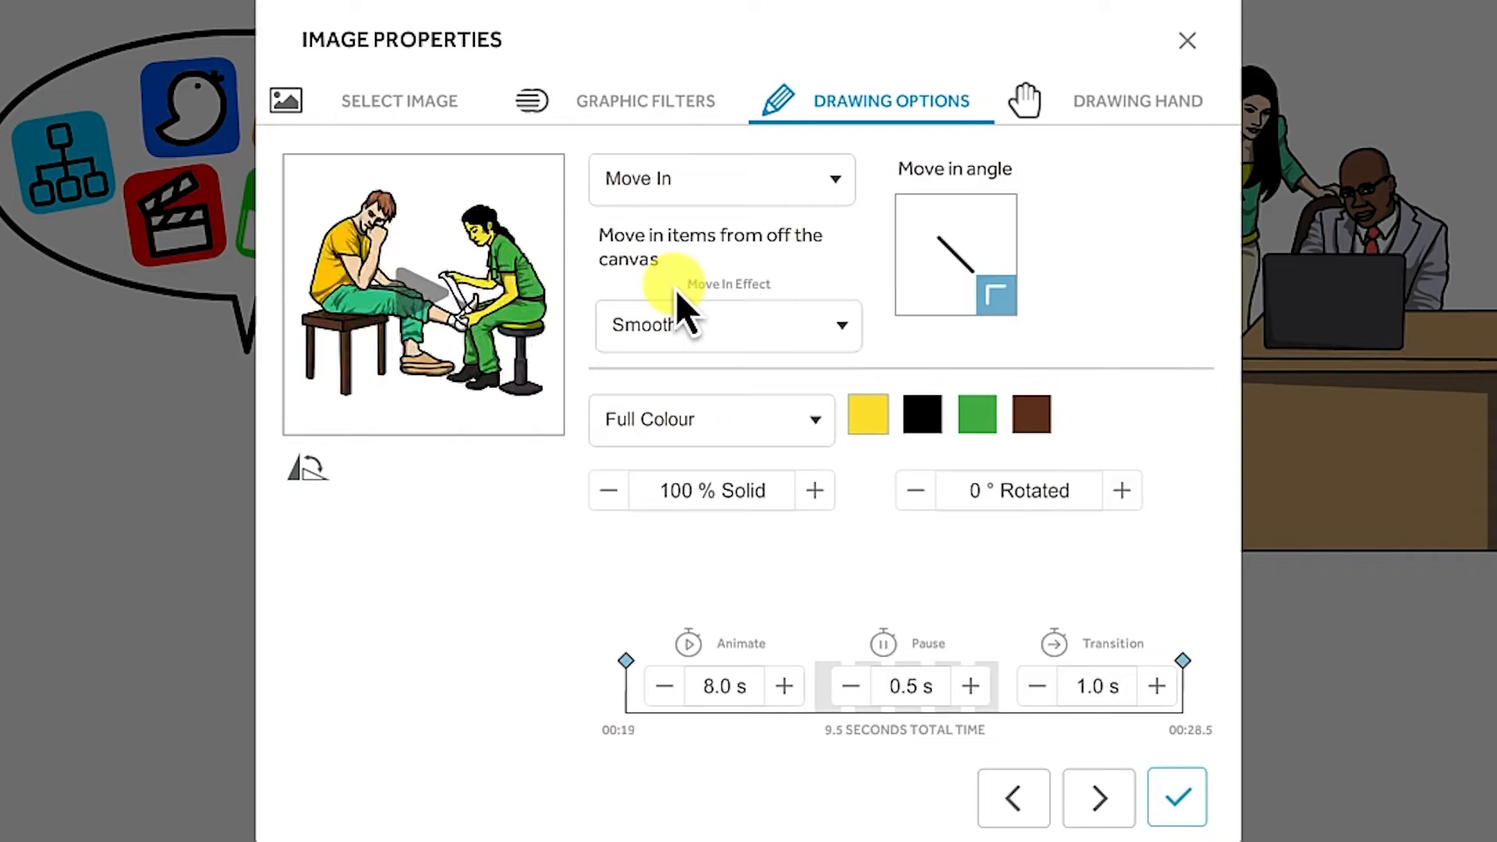
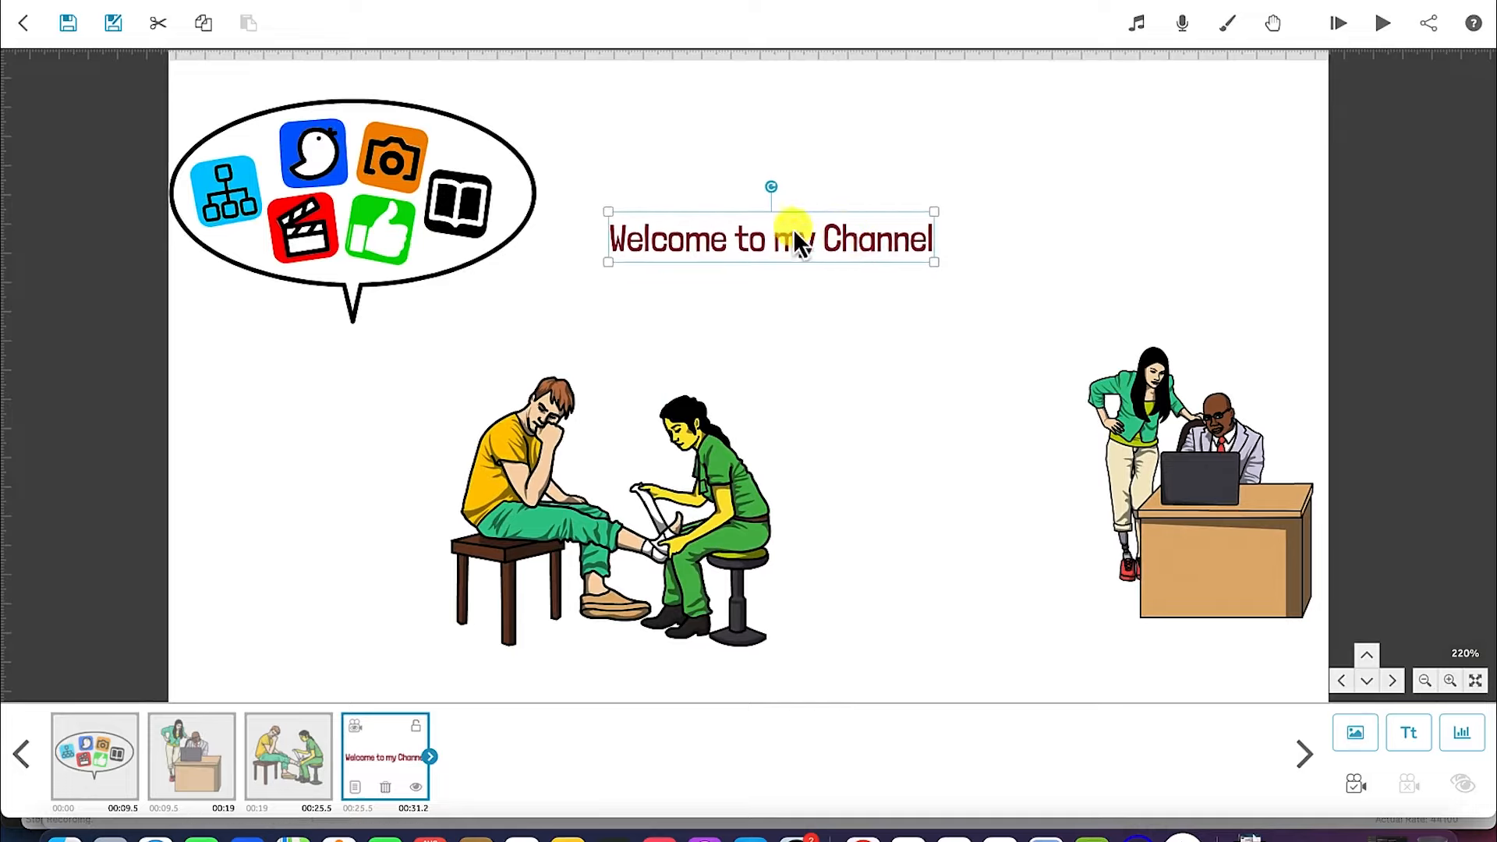
Move the social-icon speech bubble above the two people at the desk and the welcome text above the seated patient.
drag(428, 207, 1208, 205)
drag(859, 242, 441, 274)
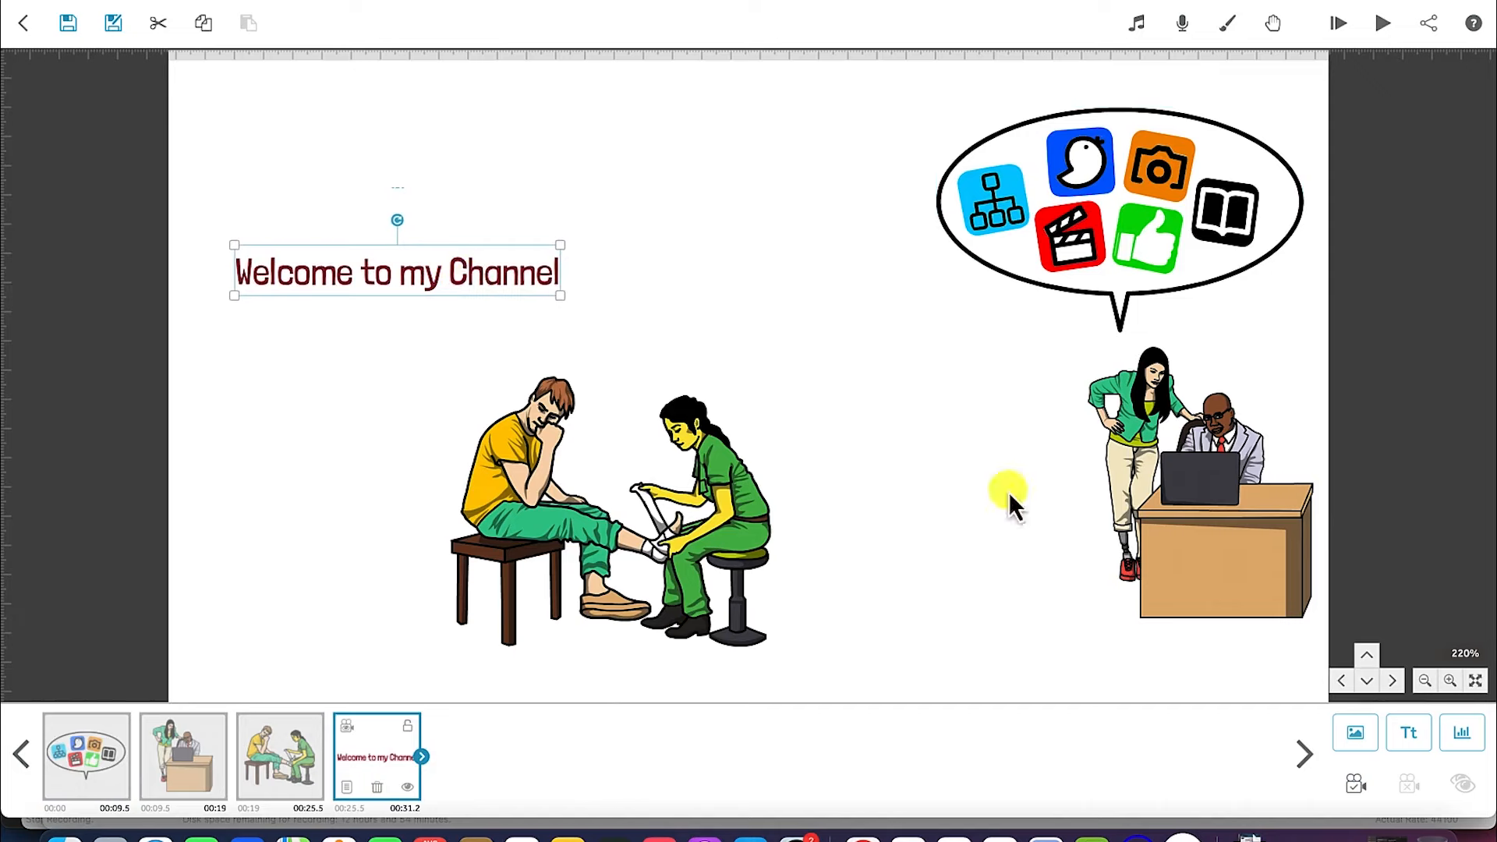
Add the handshake image from the recently used images and arrange it directly above the lowered welcome text.
click(1354, 733)
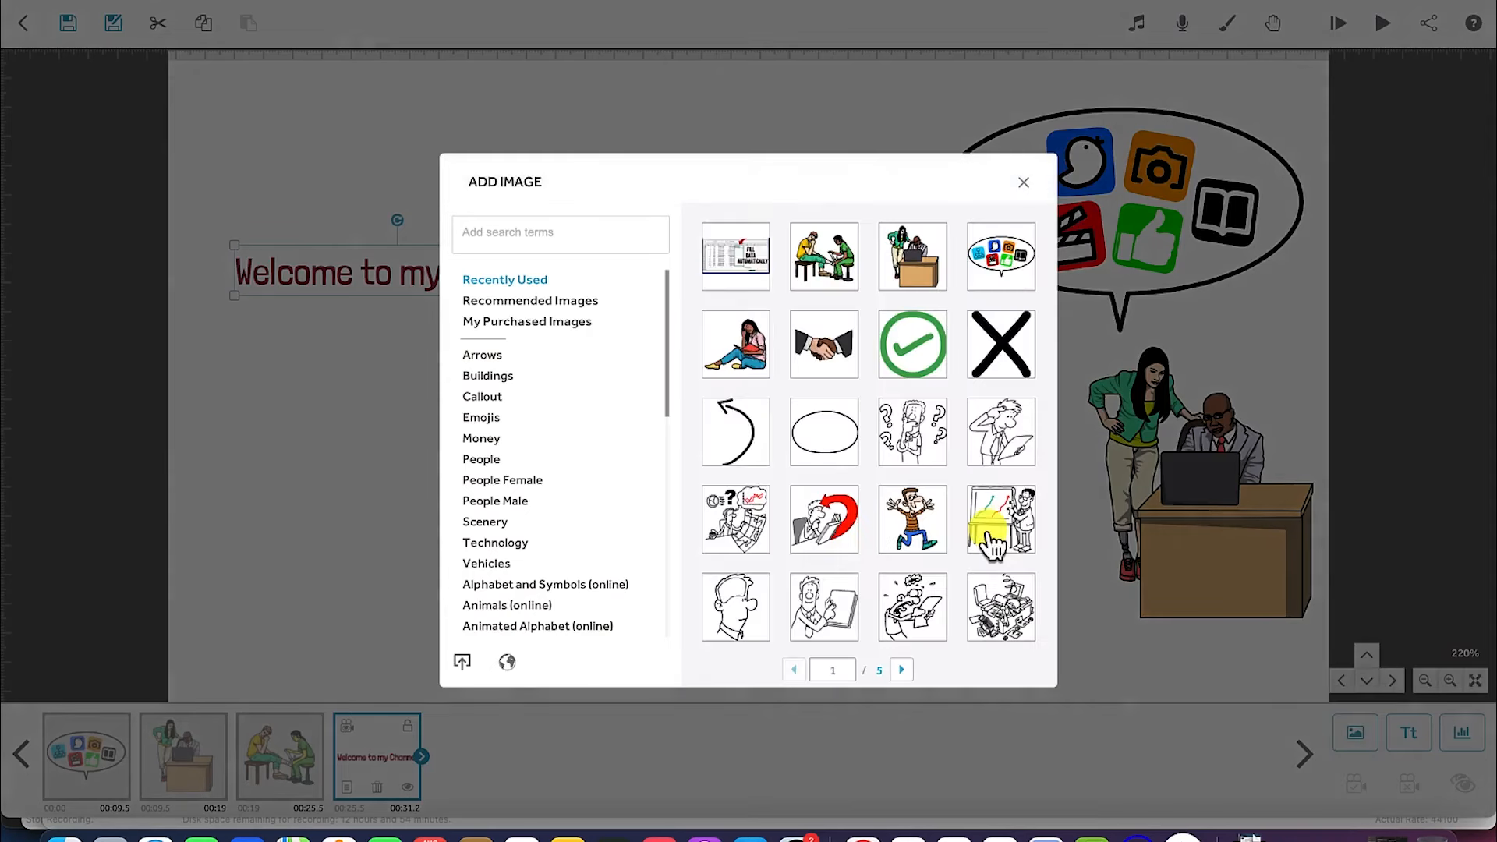
click(824, 352)
drag(821, 344, 464, 206)
click(245, 282)
drag(246, 283, 249, 349)
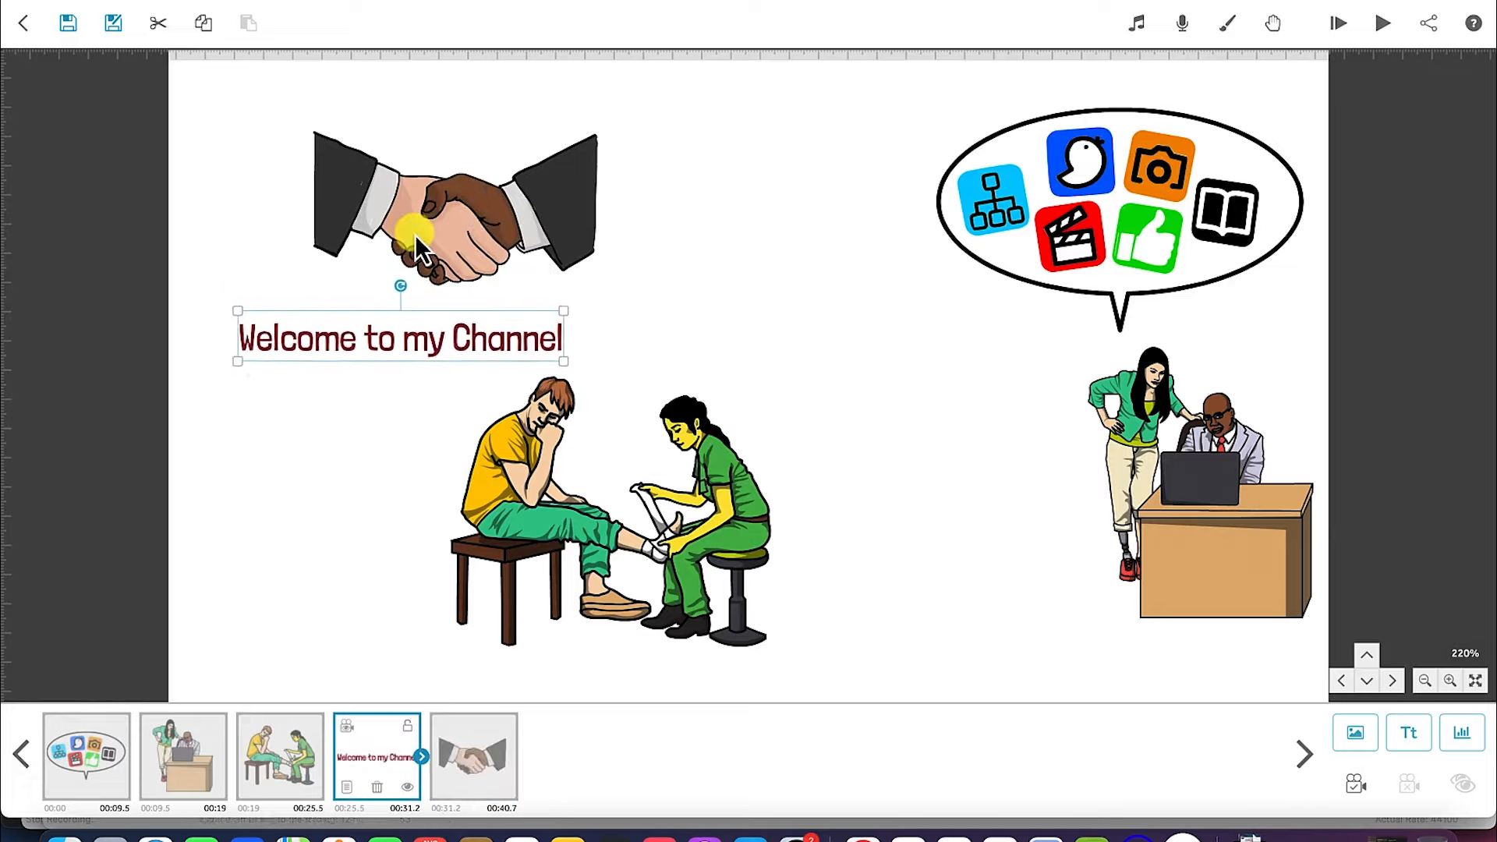
click(414, 235)
drag(414, 214, 412, 225)
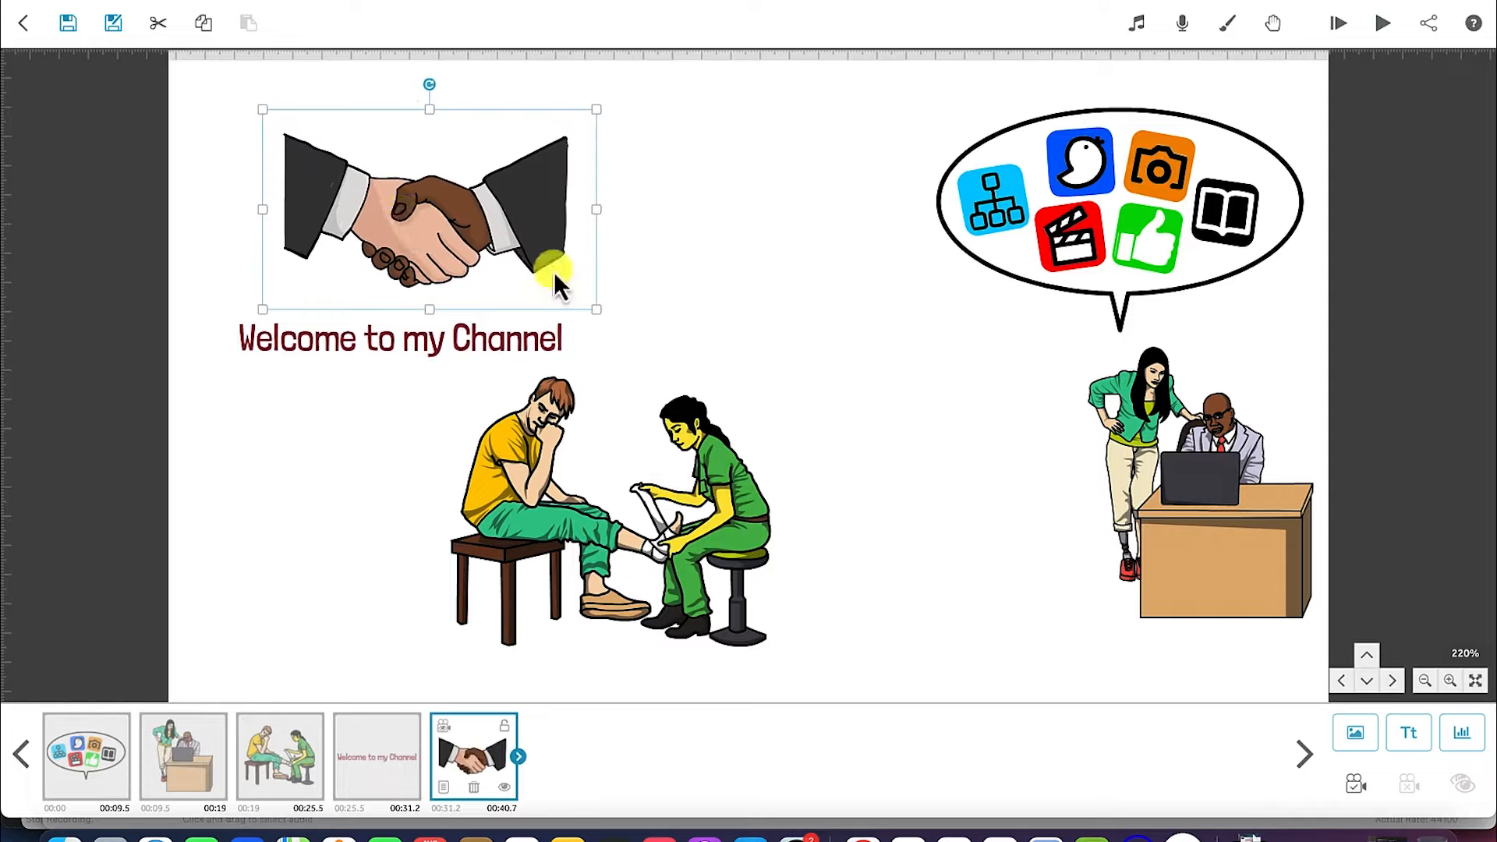
Set the current camera position for the handshake and the welcome text, shifting the text slightly to line up beneath the handshake.
click(1358, 784)
drag(475, 340, 499, 343)
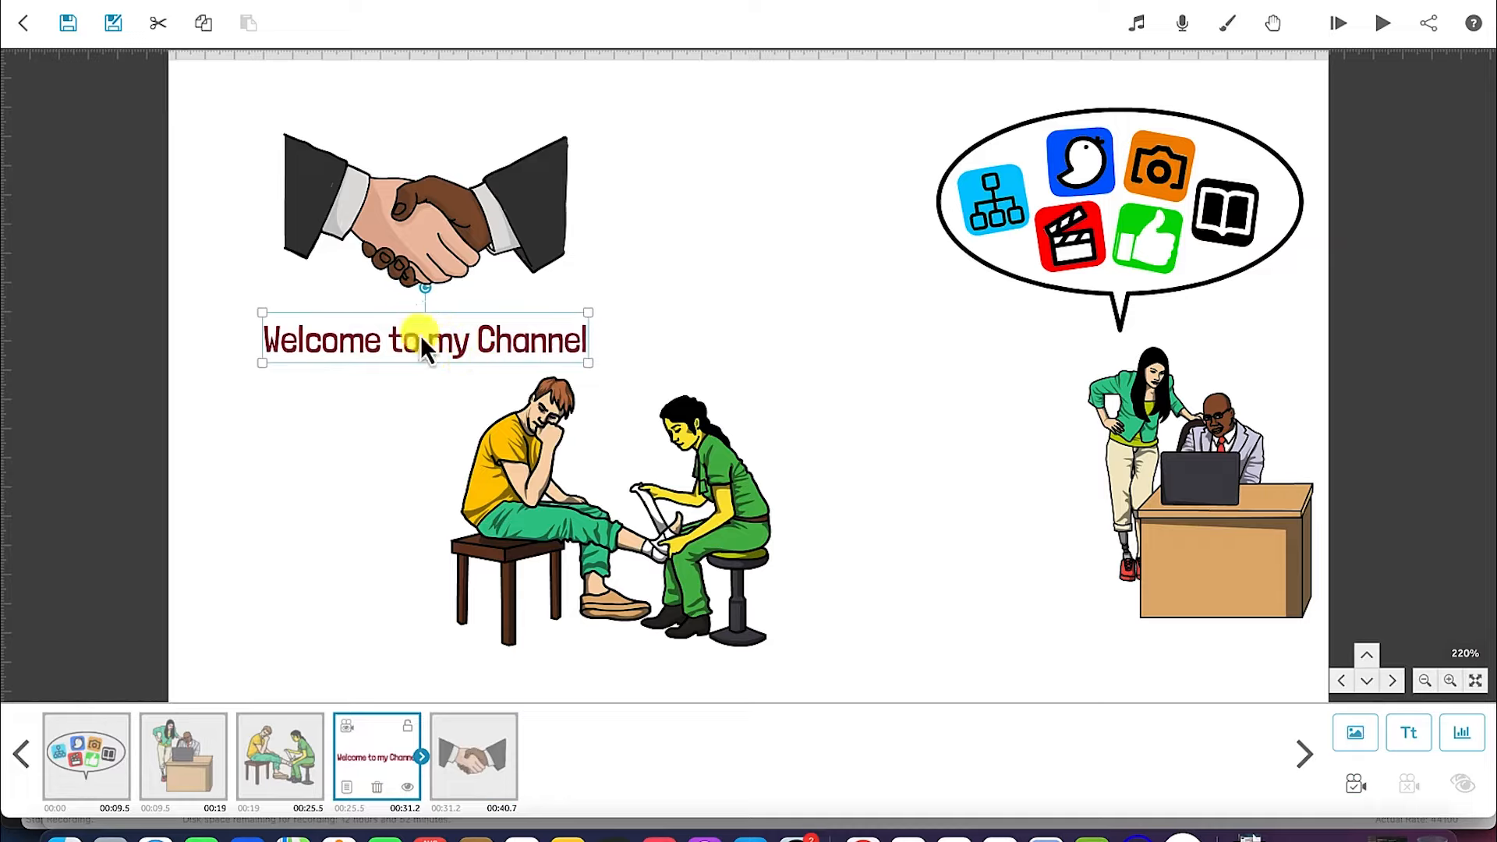
click(1355, 792)
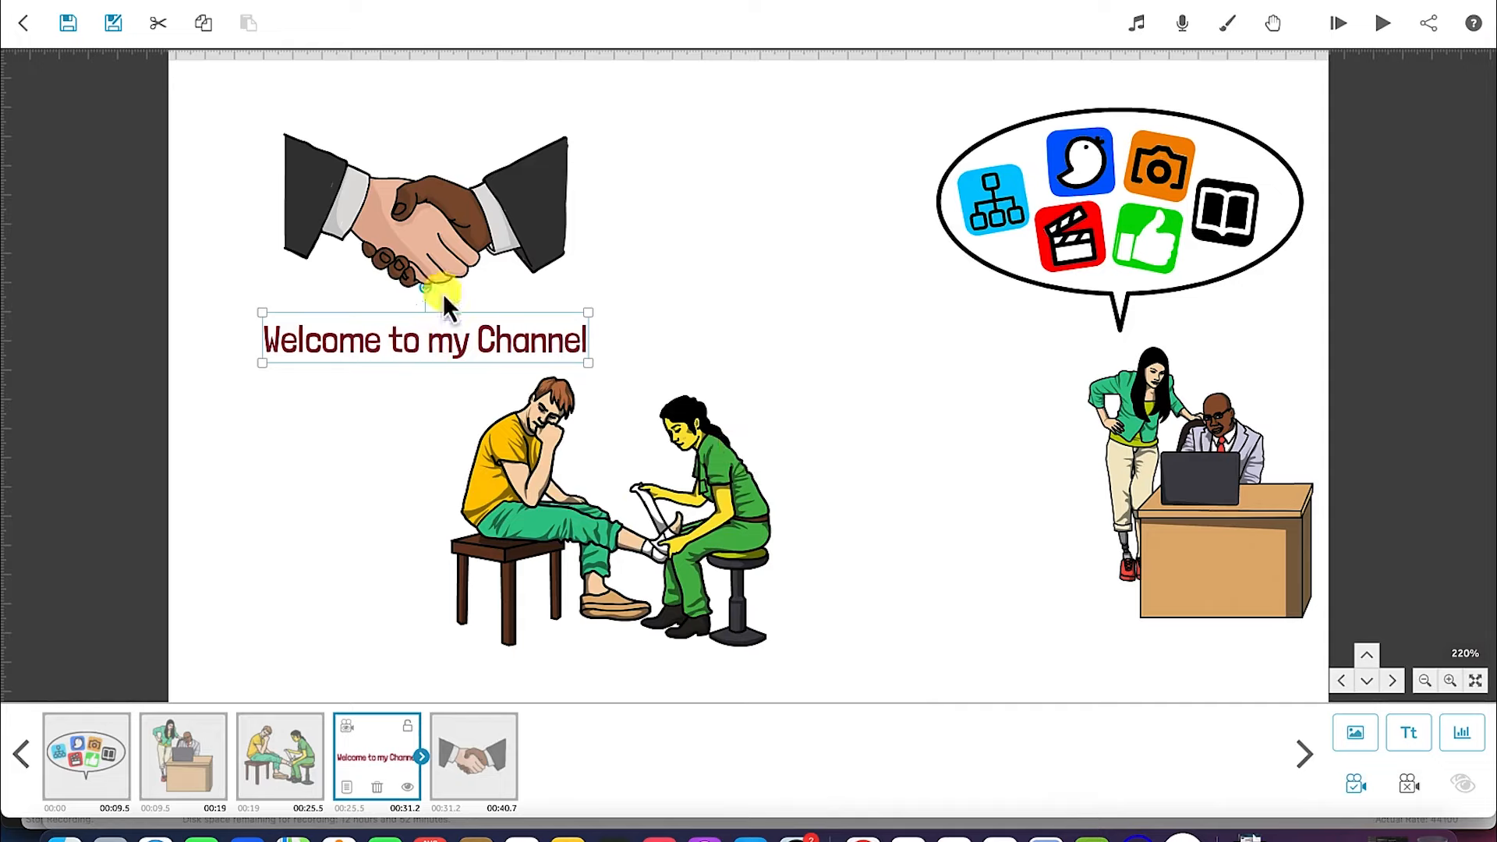
Set the handshake image's animation method to Move In, entering from the top of the canvas.
double_click(452, 232)
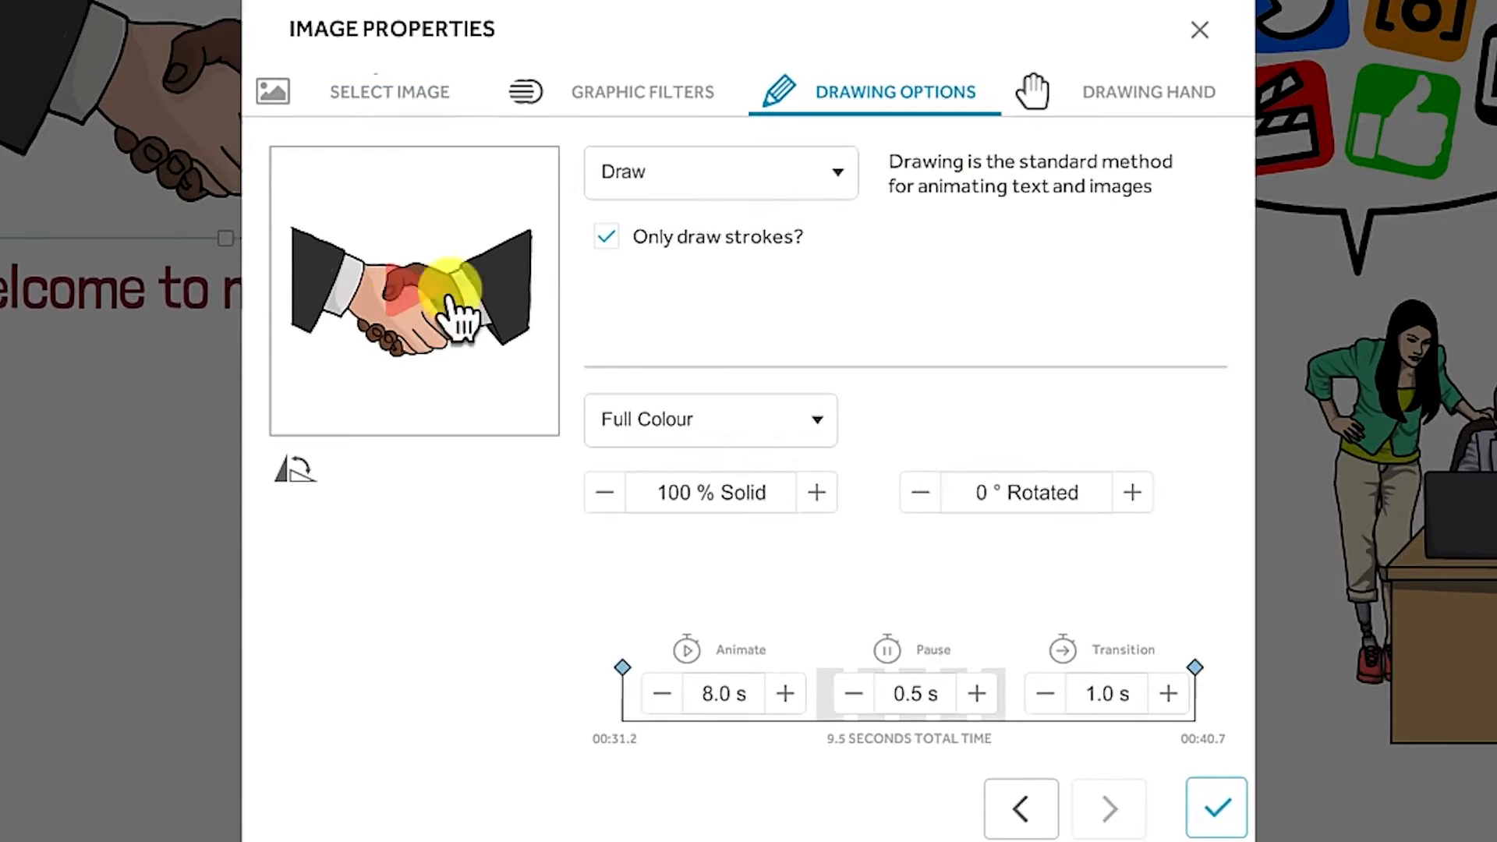
click(761, 191)
click(615, 281)
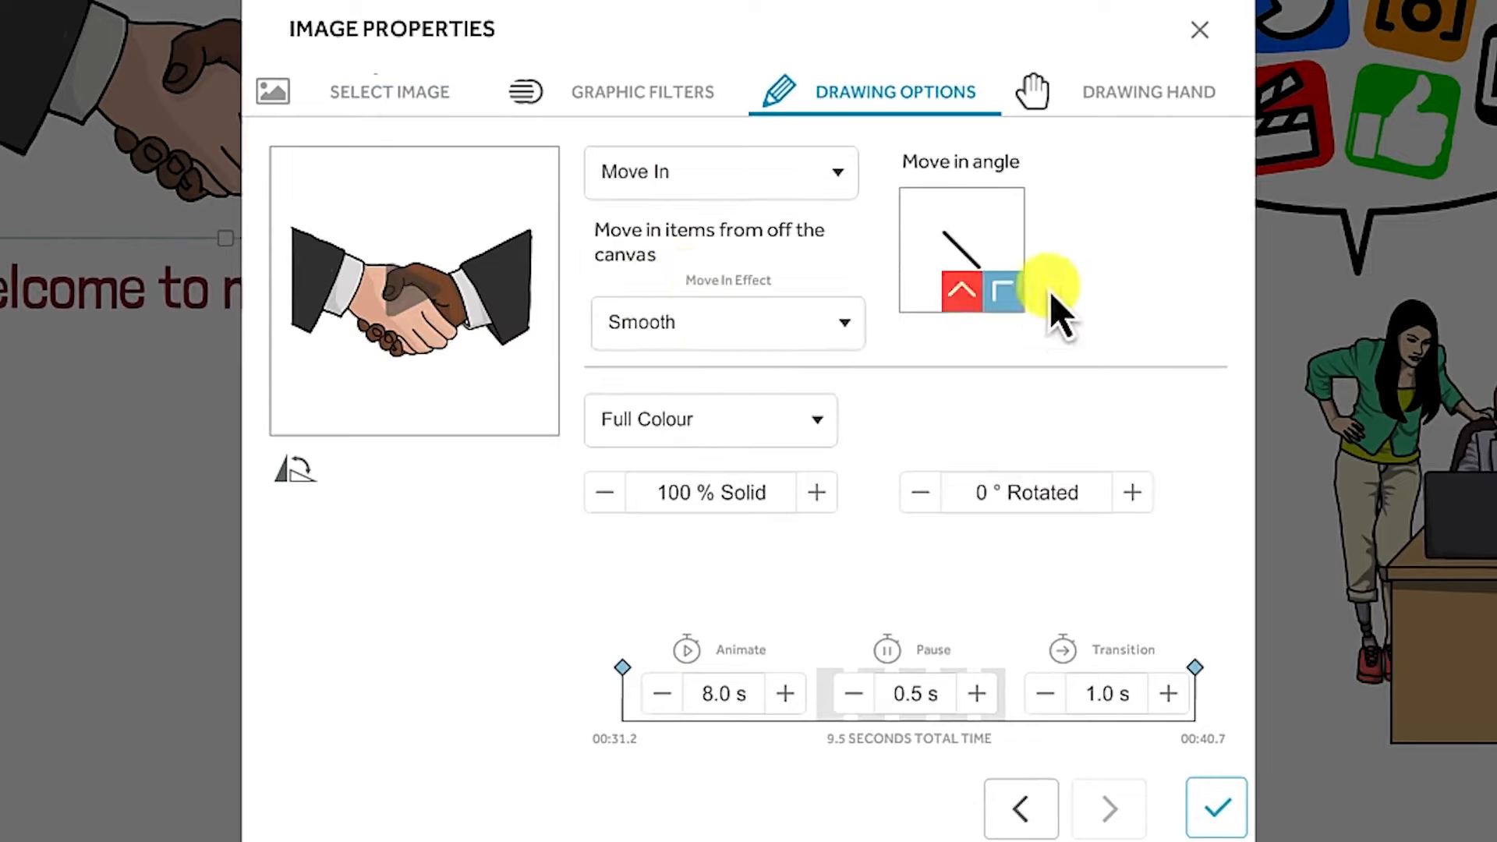
click(963, 210)
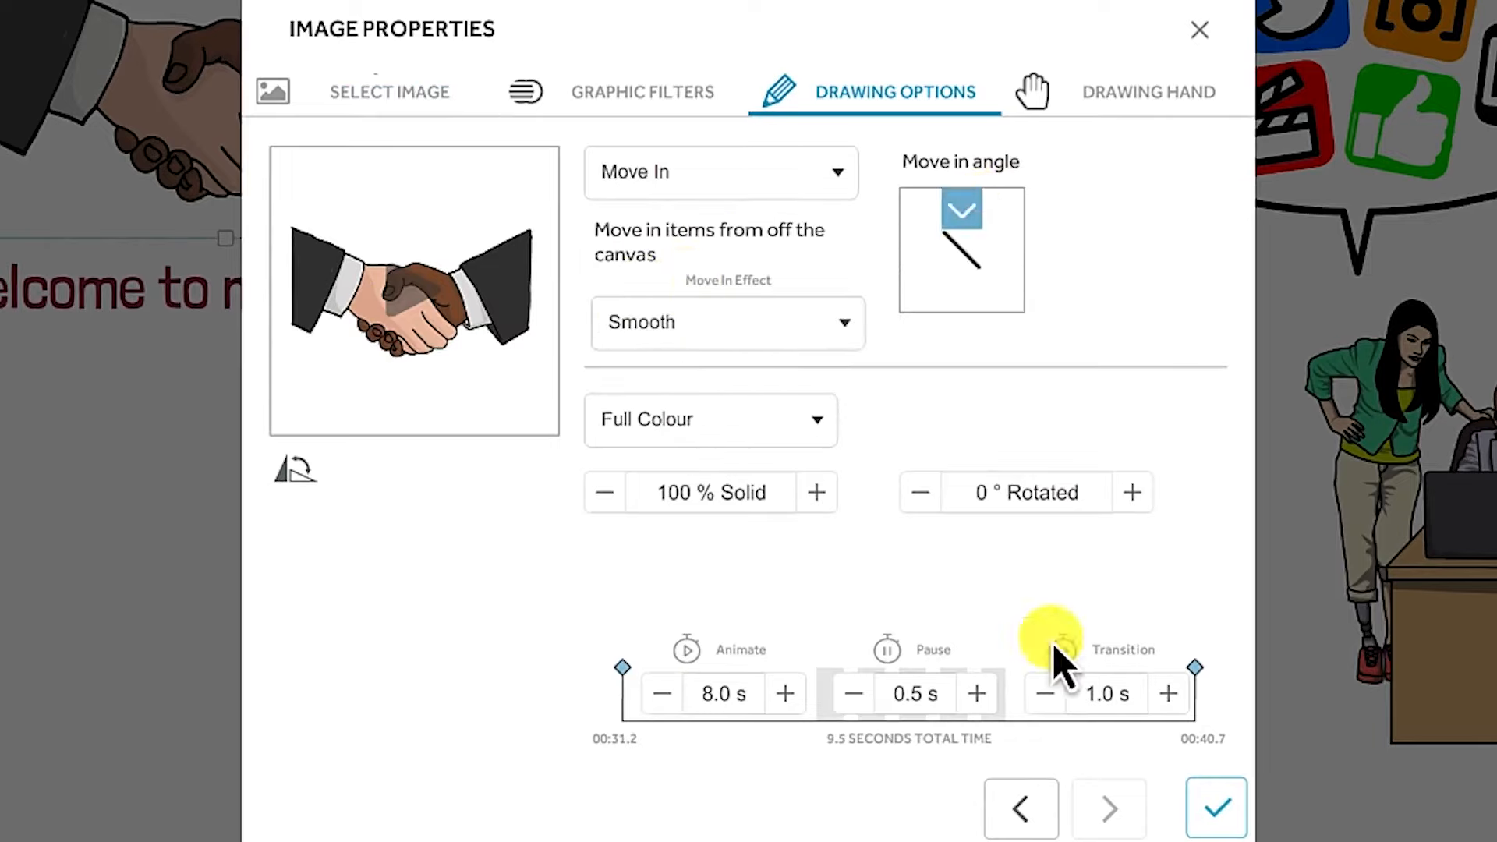
Set the handshake's animate time to 1.5 s and its transition time to 0.5 s, and apply the properties.
click(667, 697)
click(666, 698)
click(667, 697)
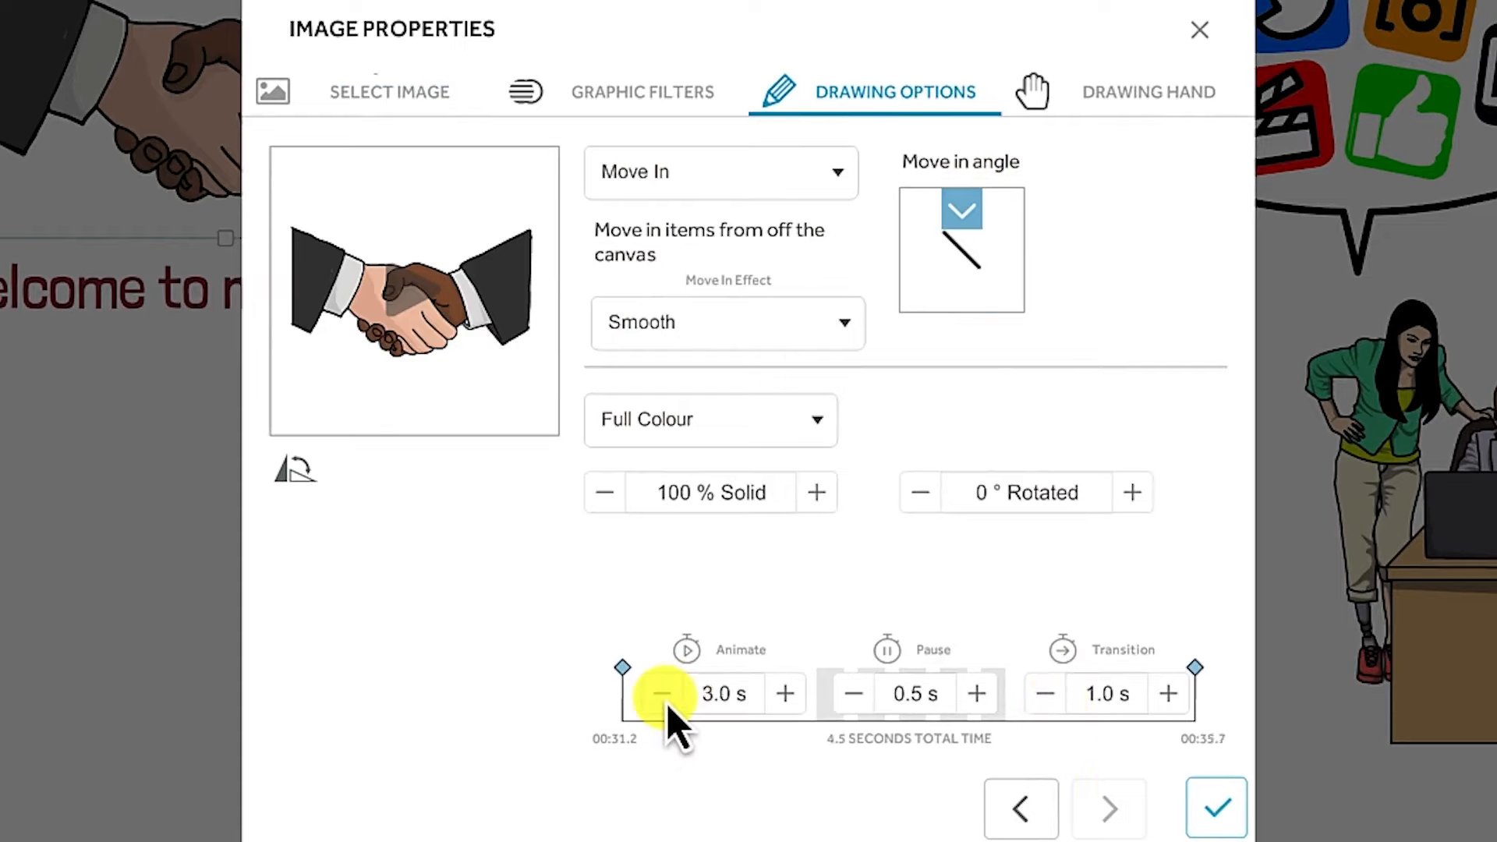
click(787, 694)
click(787, 694)
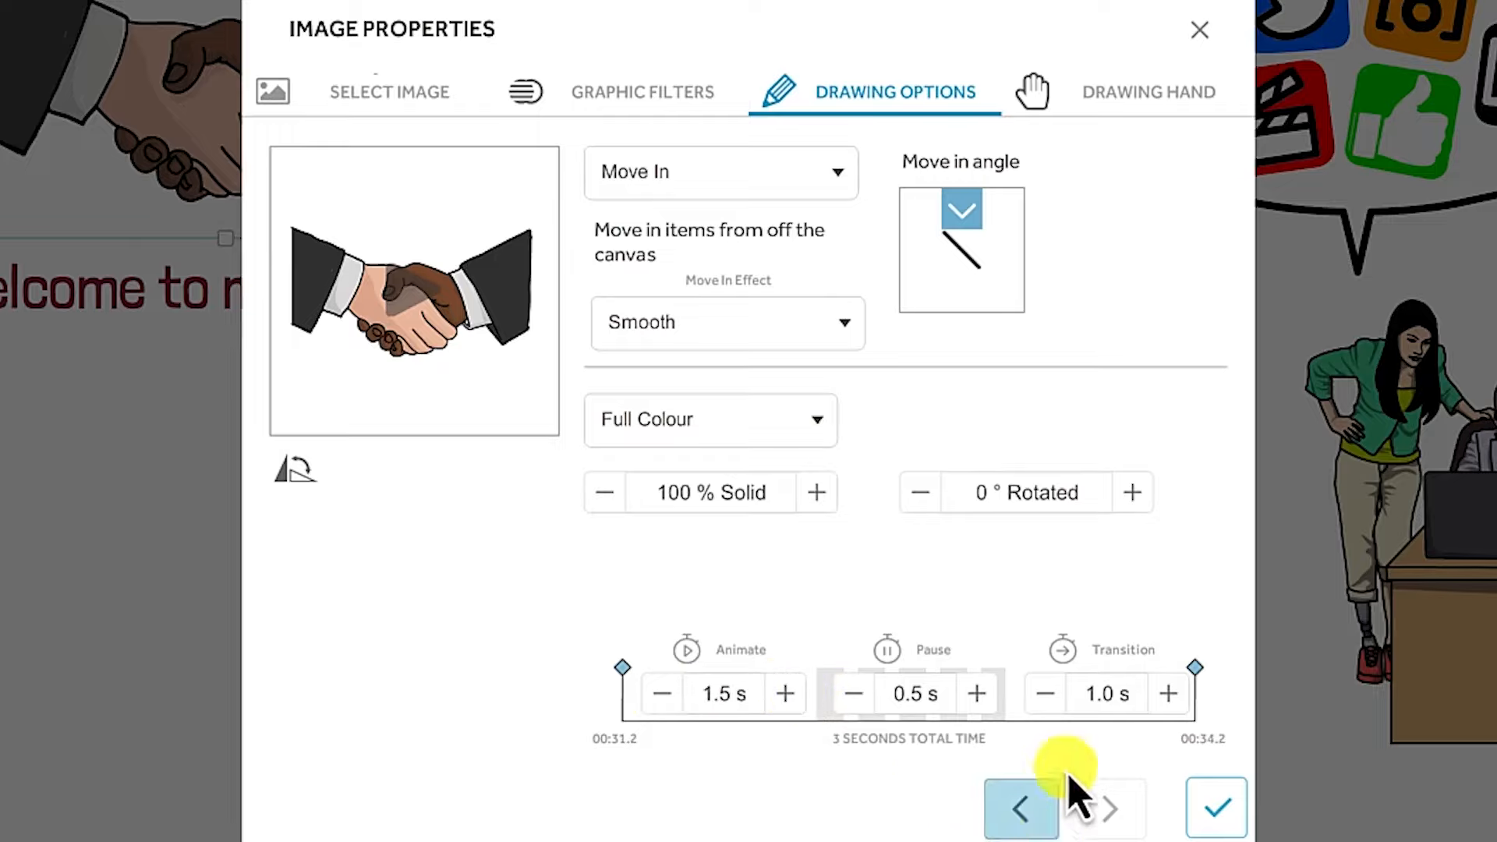
click(1048, 695)
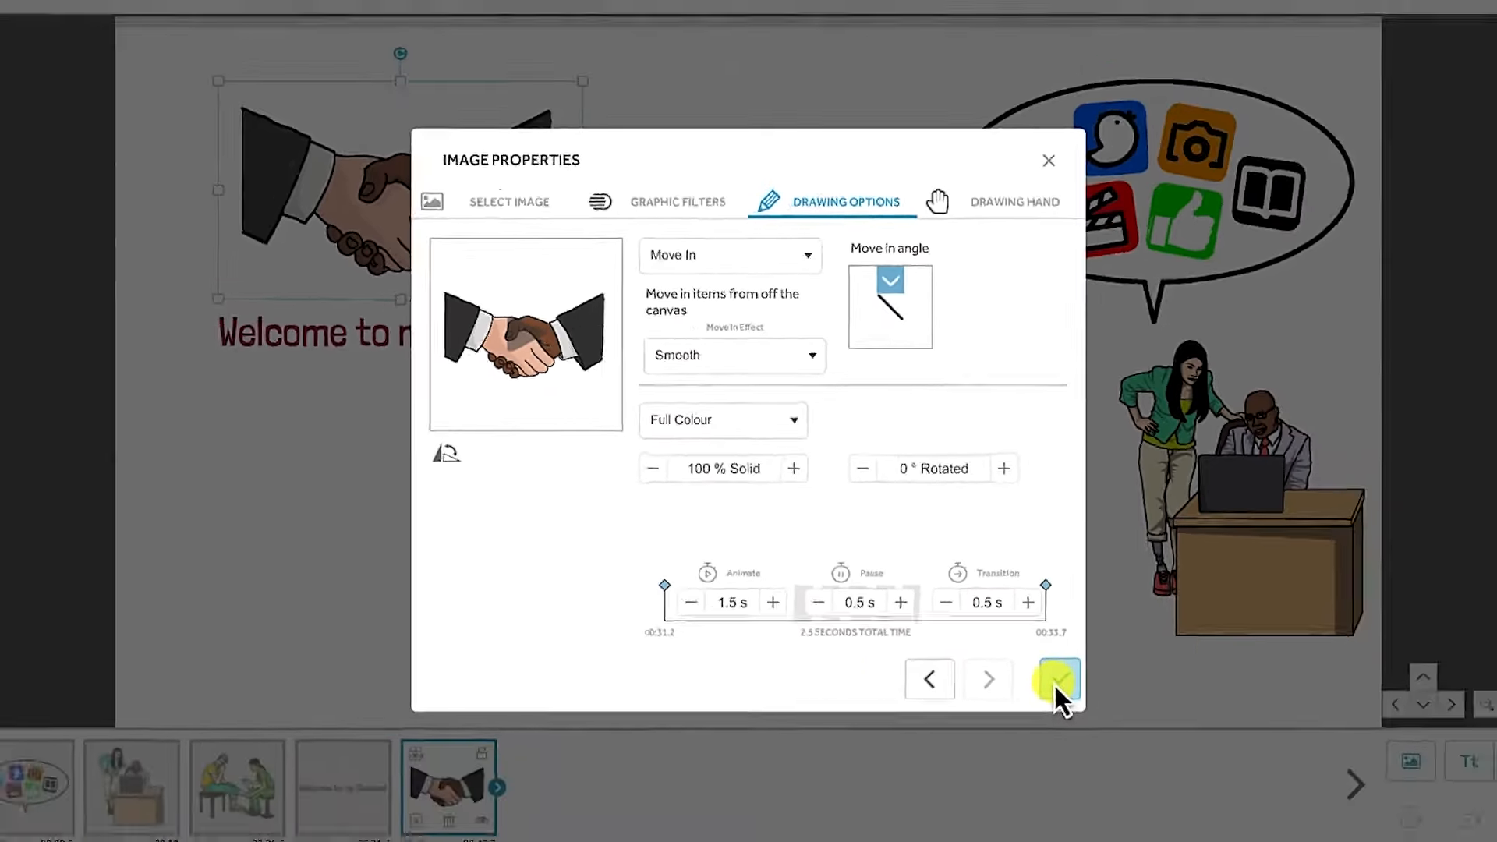
click(1216, 807)
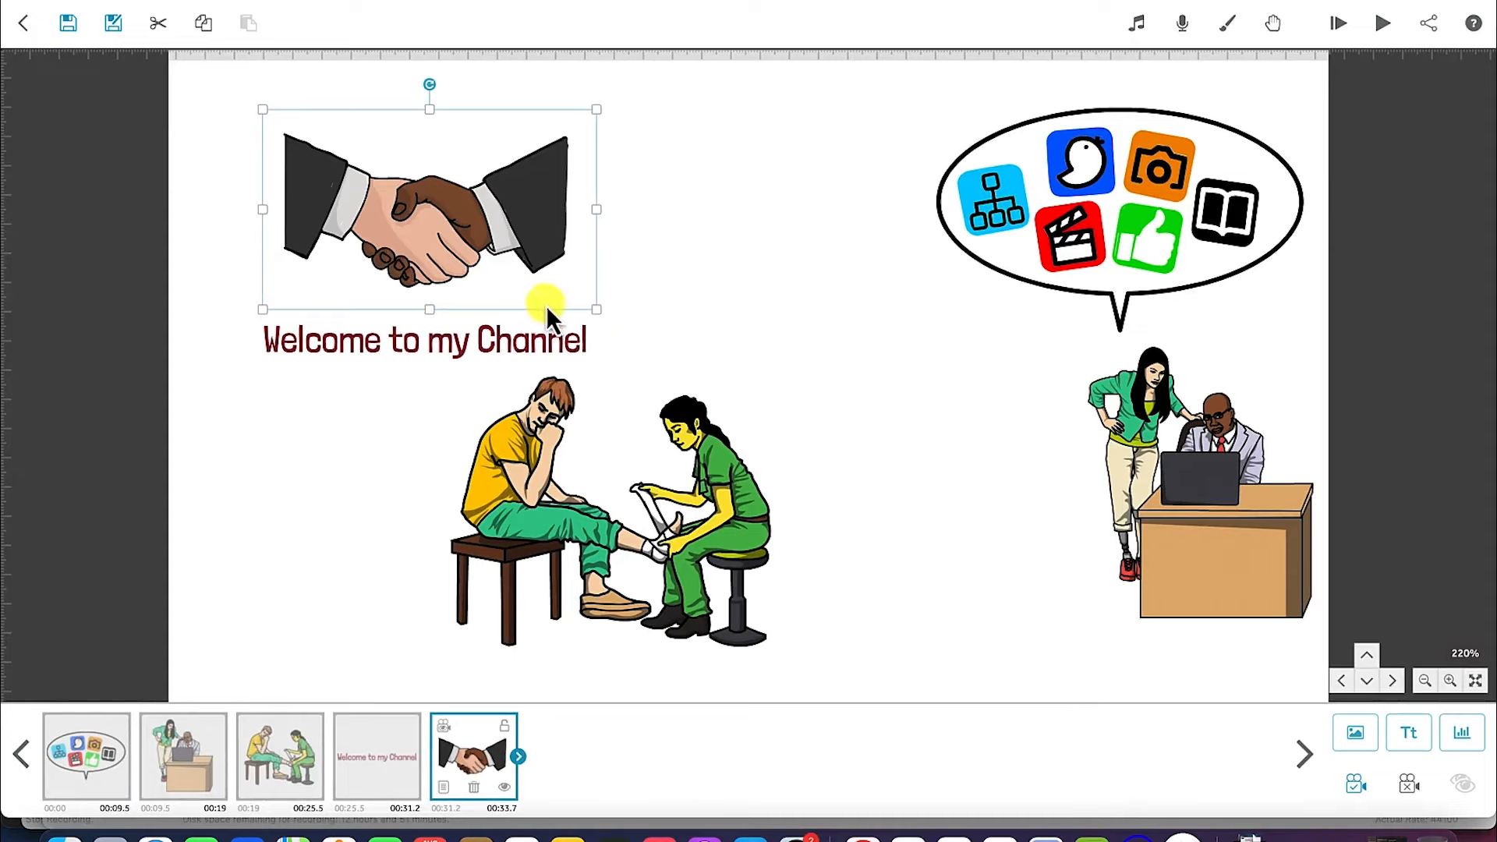
Preview and accept the two-finger hand as the handshake's drawing hand, preview the image animation, and apply the properties.
double_click(514, 285)
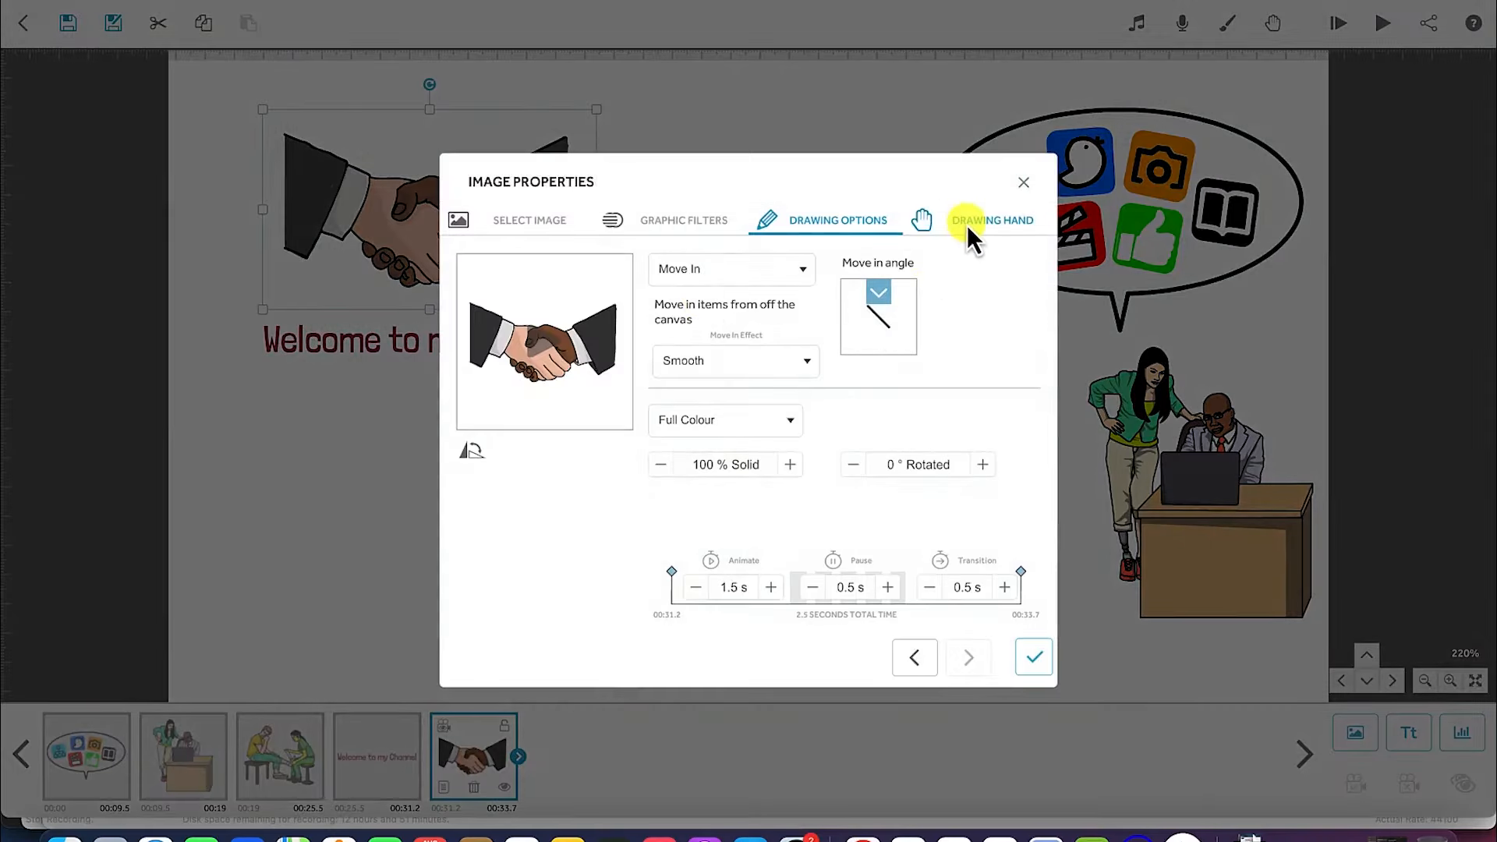
click(966, 225)
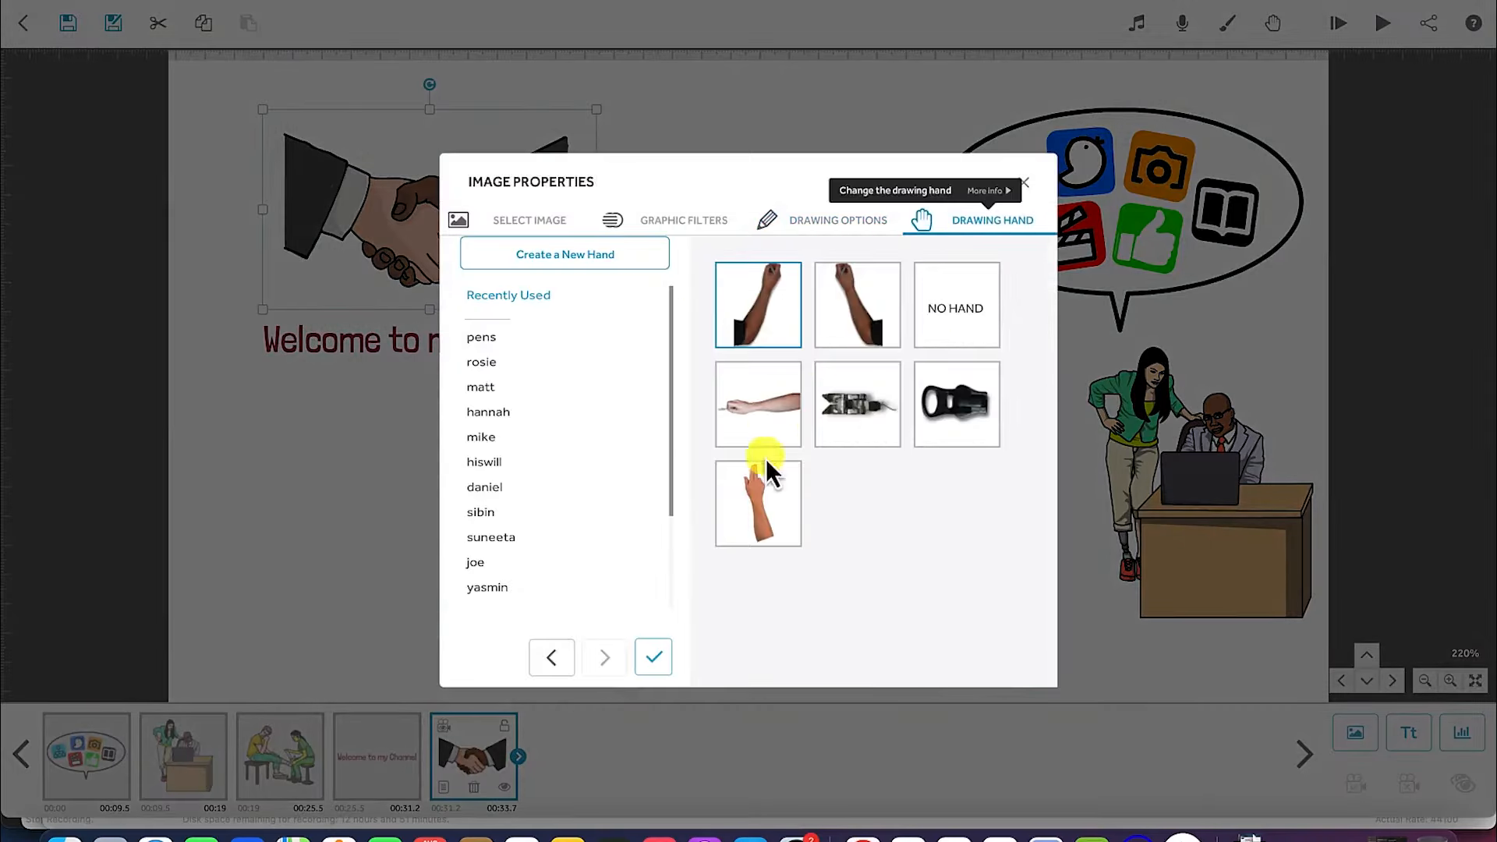
click(758, 491)
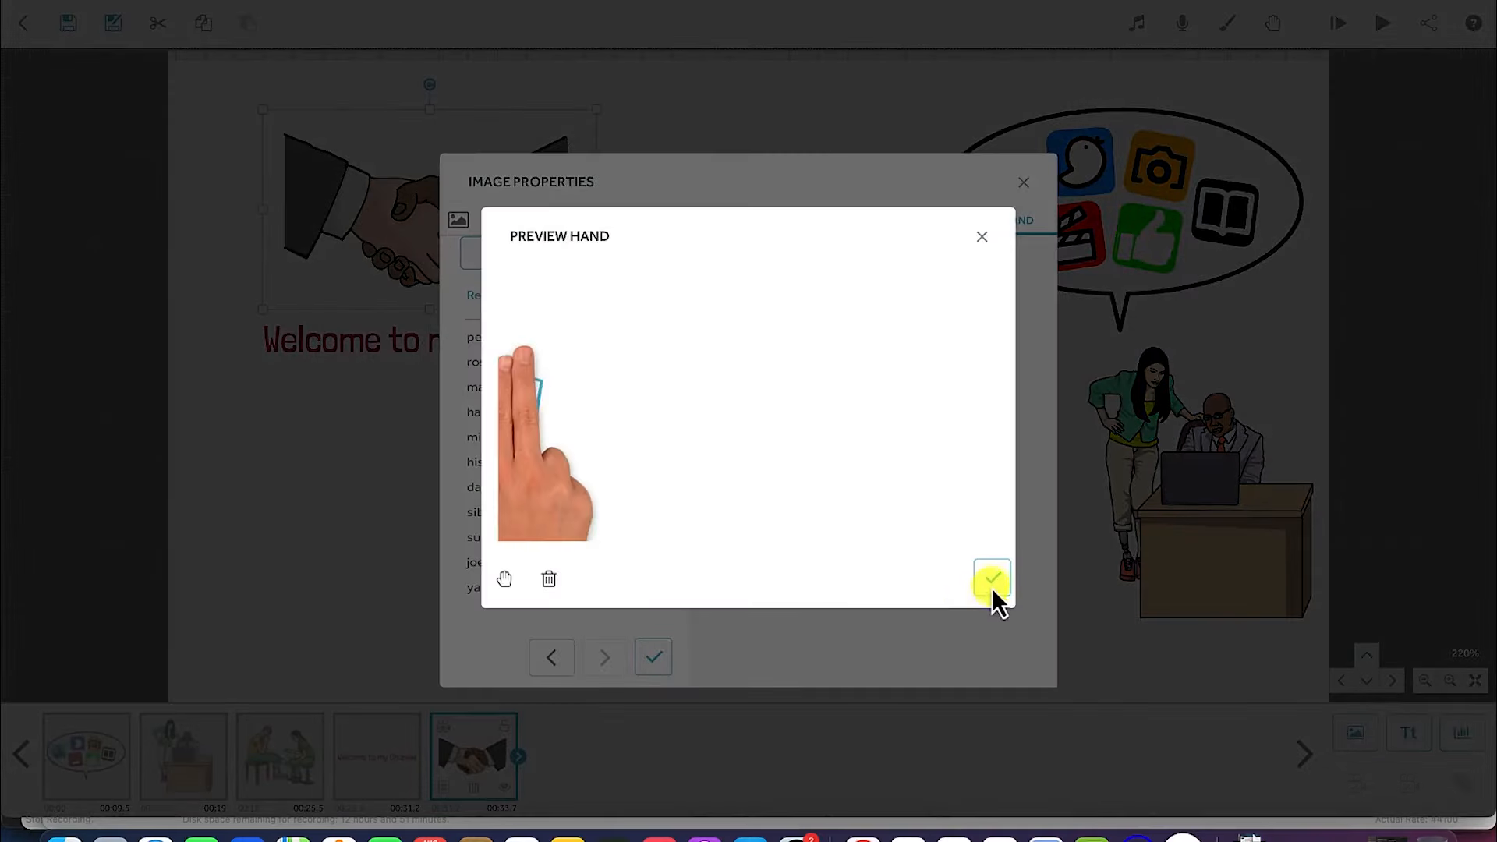
click(992, 578)
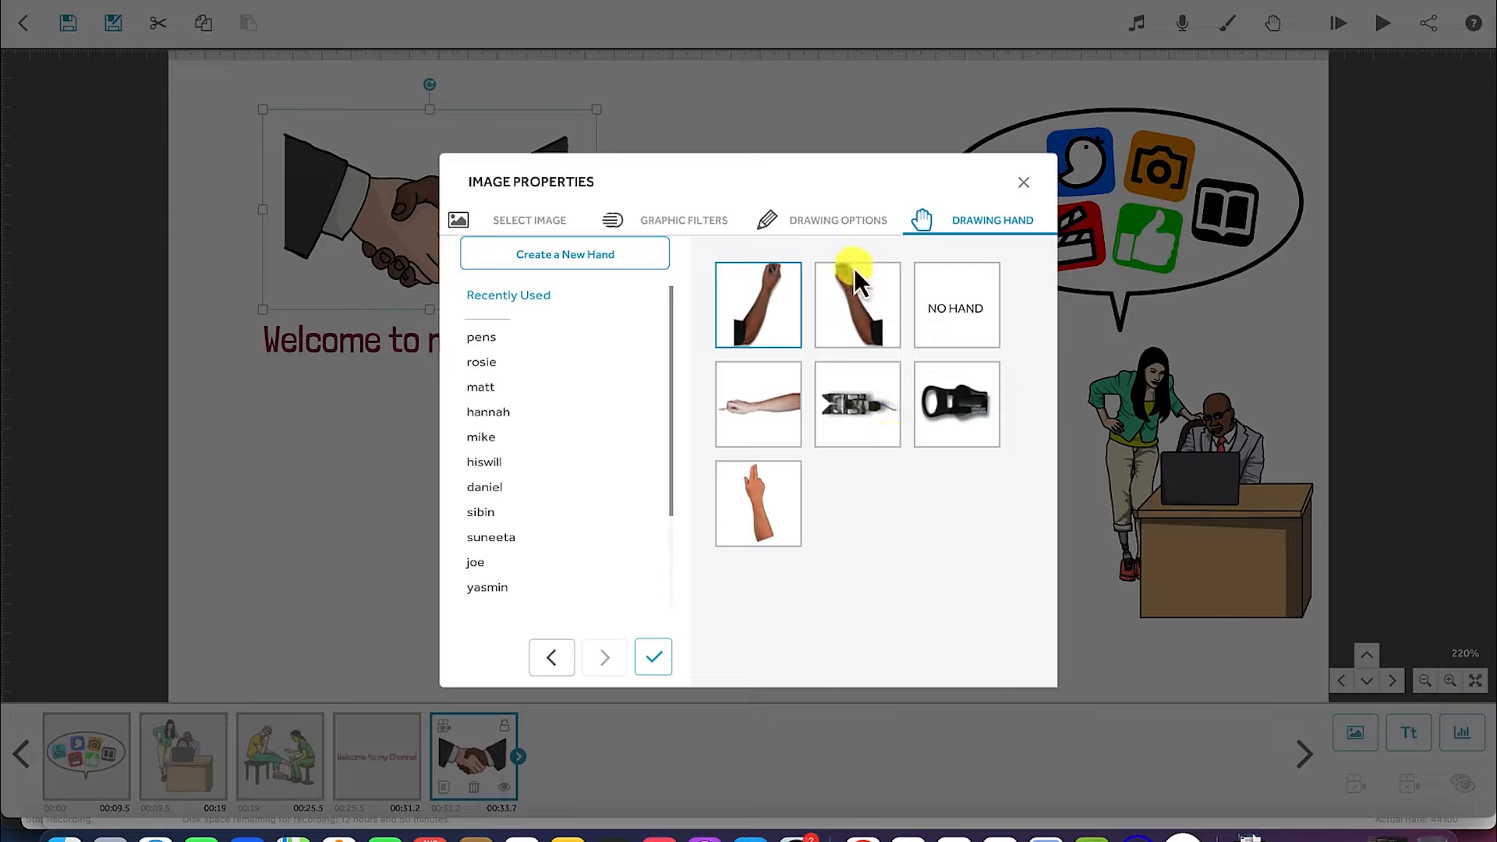
click(859, 226)
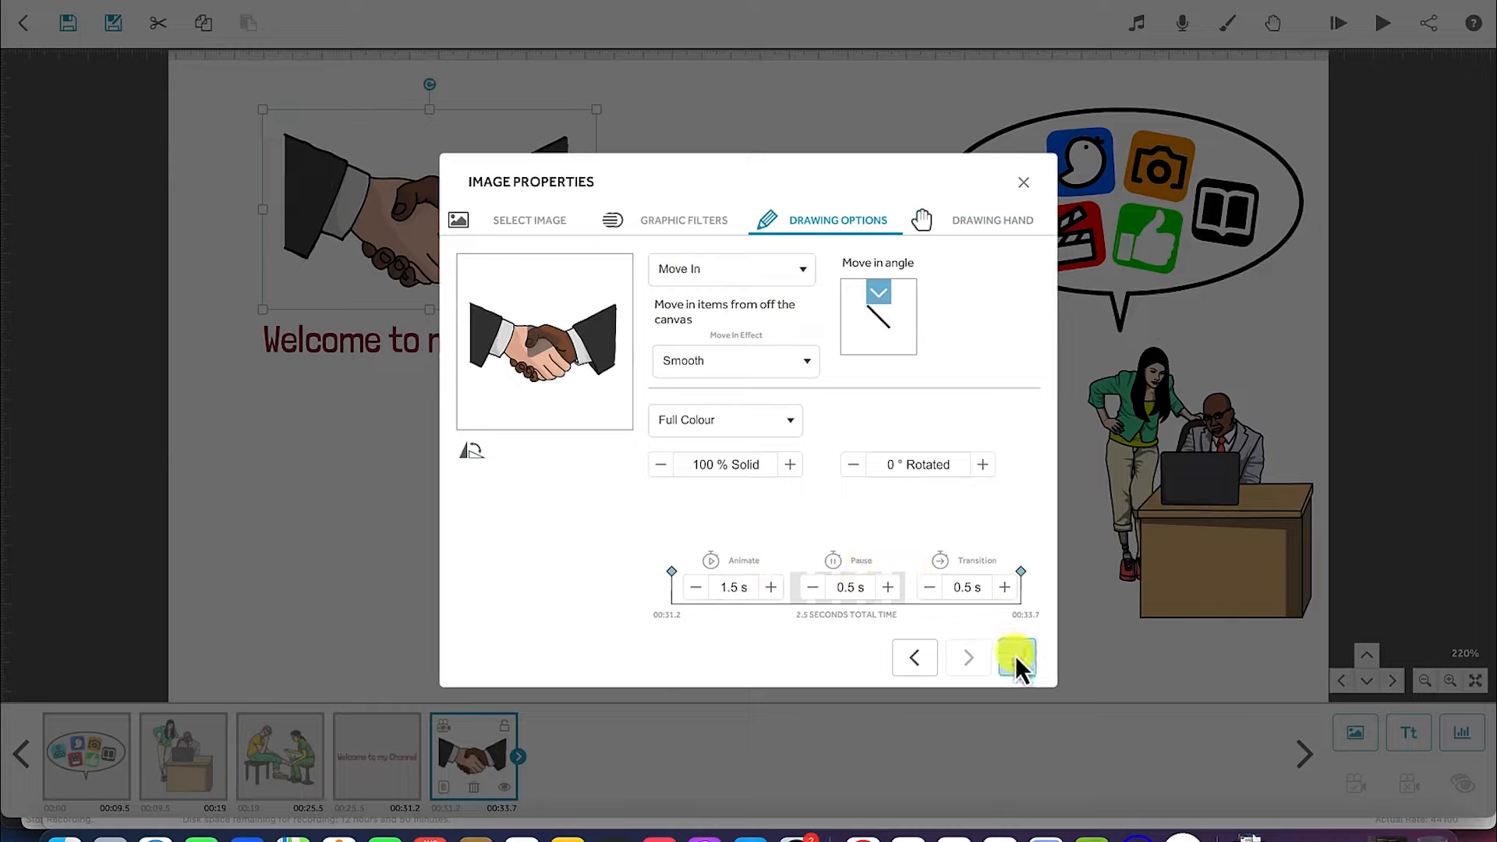
click(540, 345)
click(1027, 655)
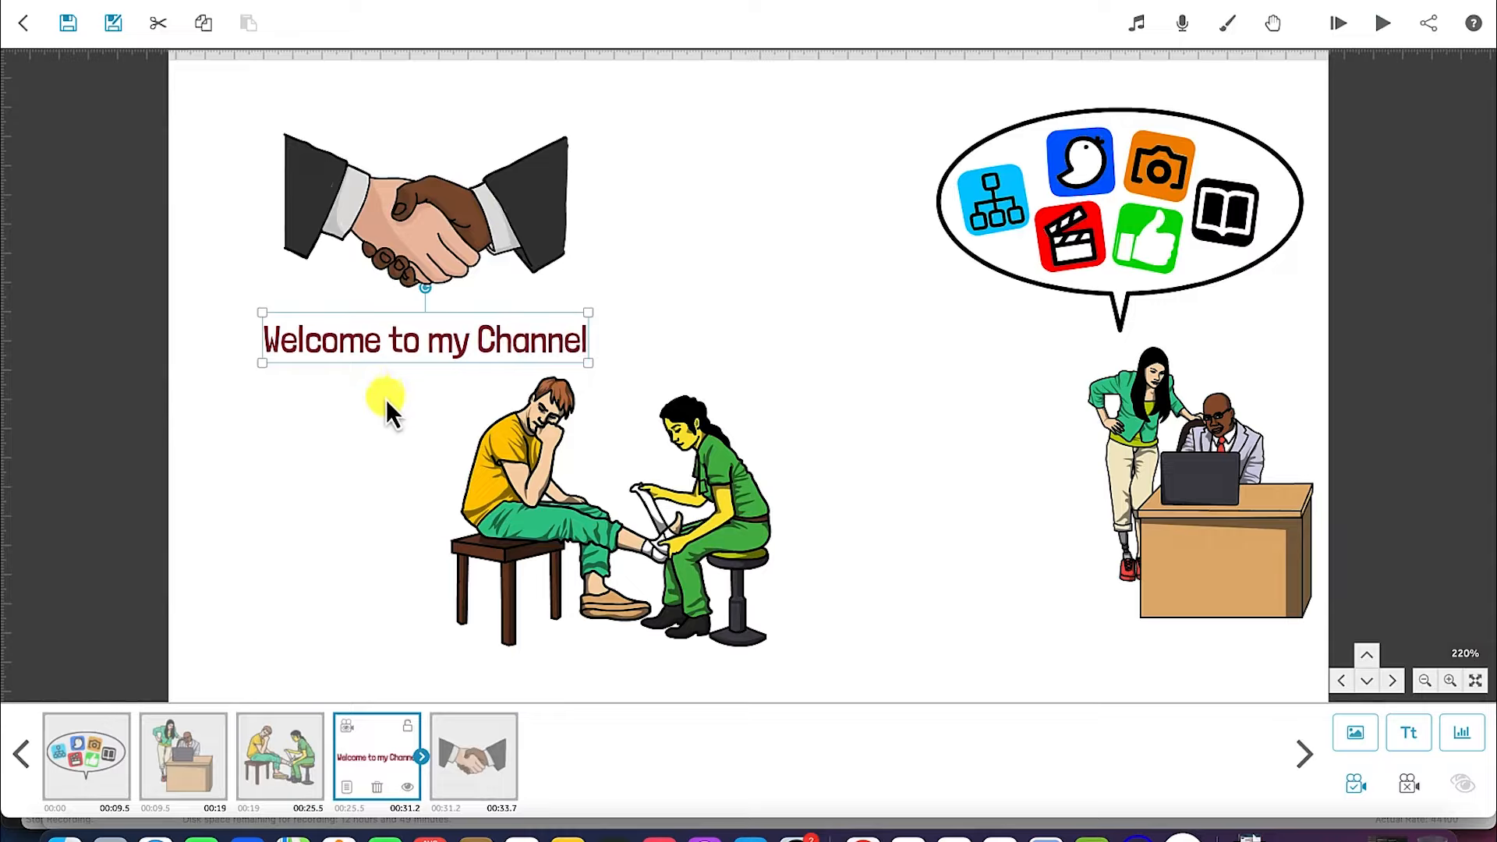
Review the welcome text's editing options and graphic filters, and preview its drawing animation.
double_click(406, 341)
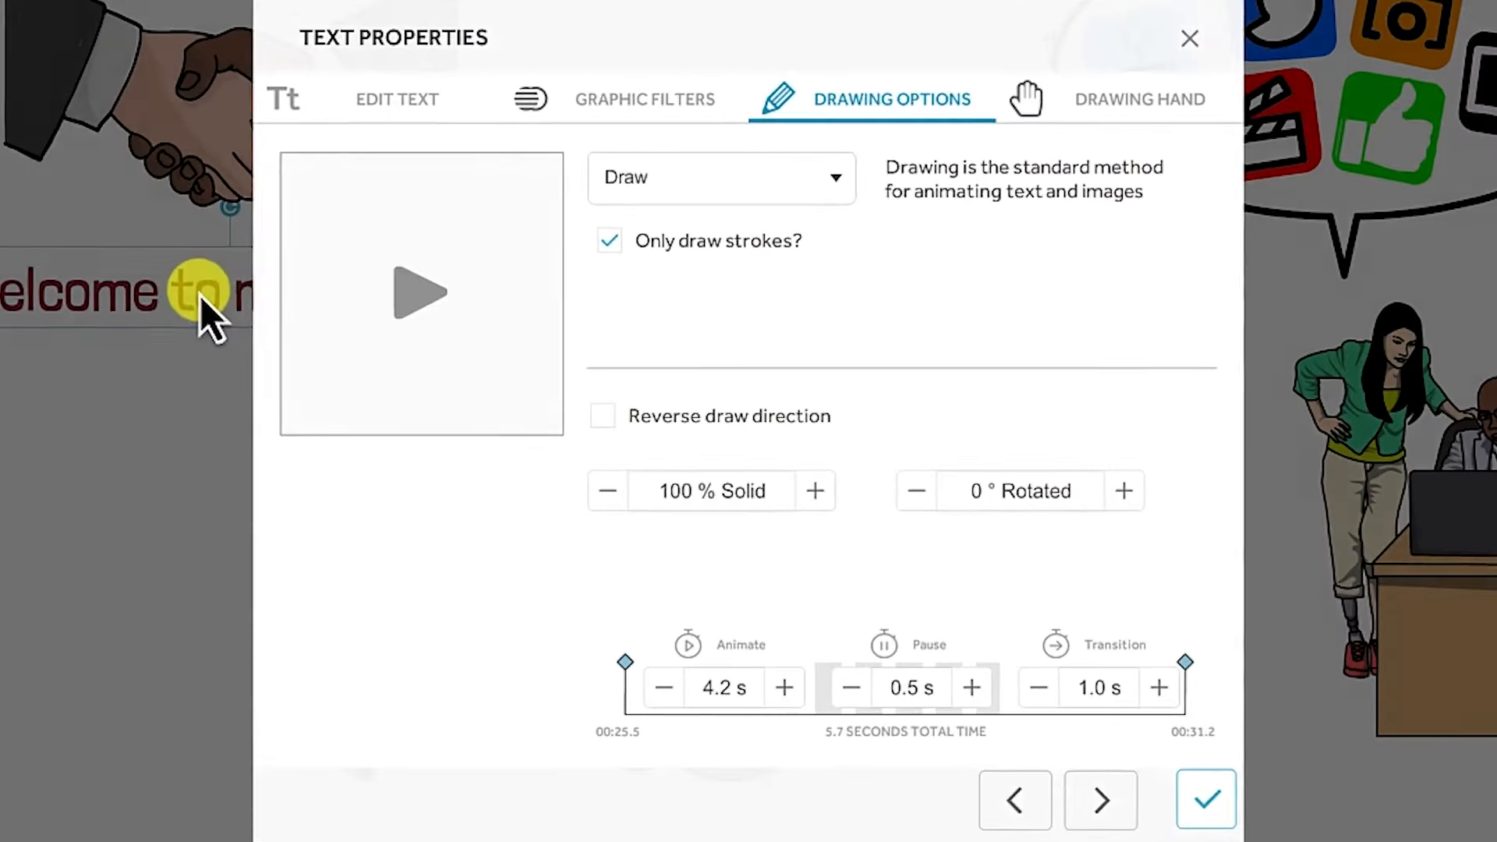
click(411, 105)
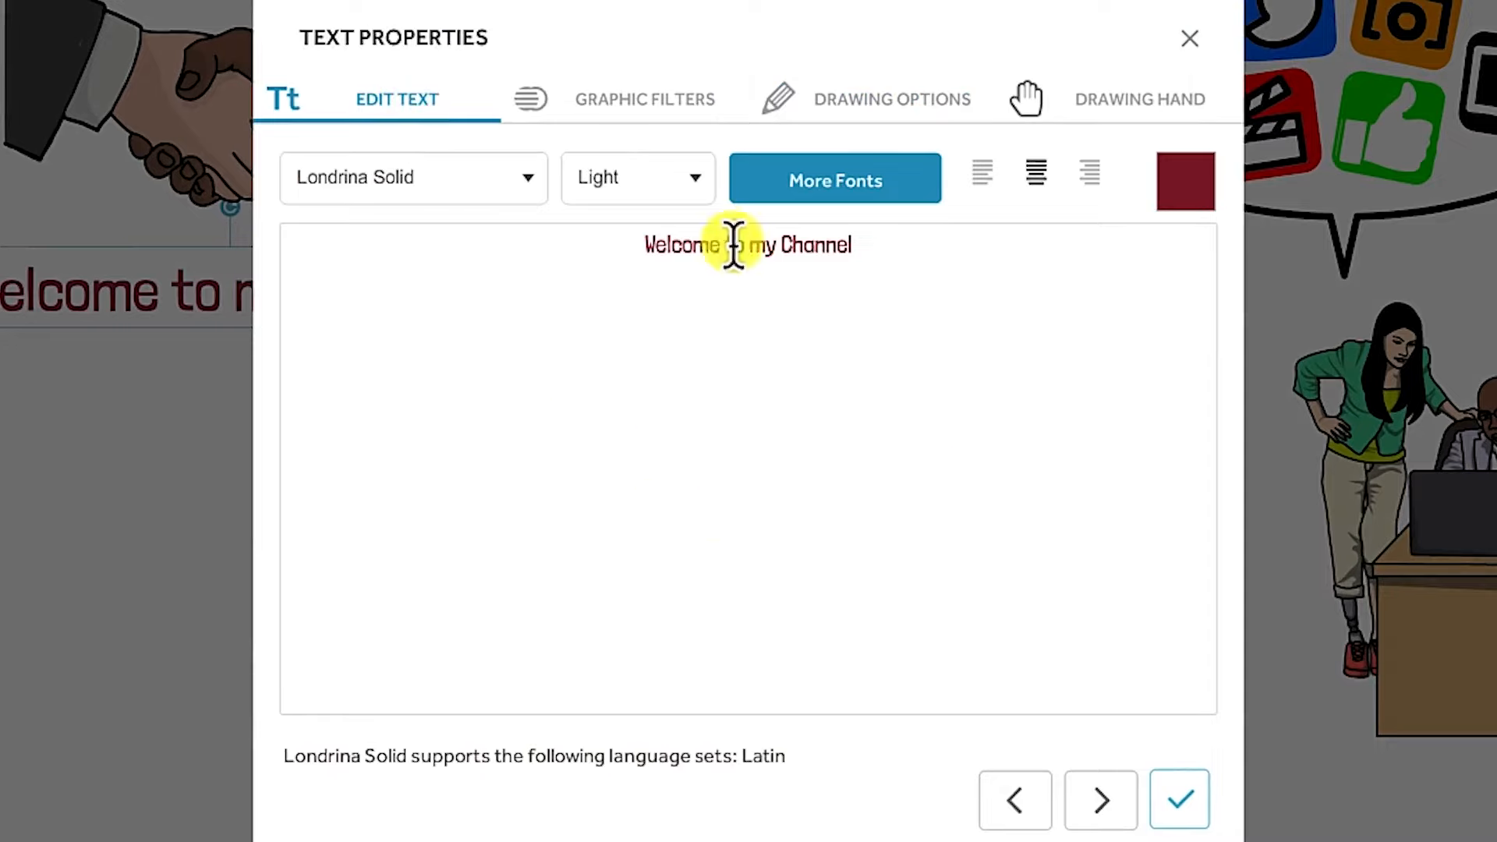
click(633, 106)
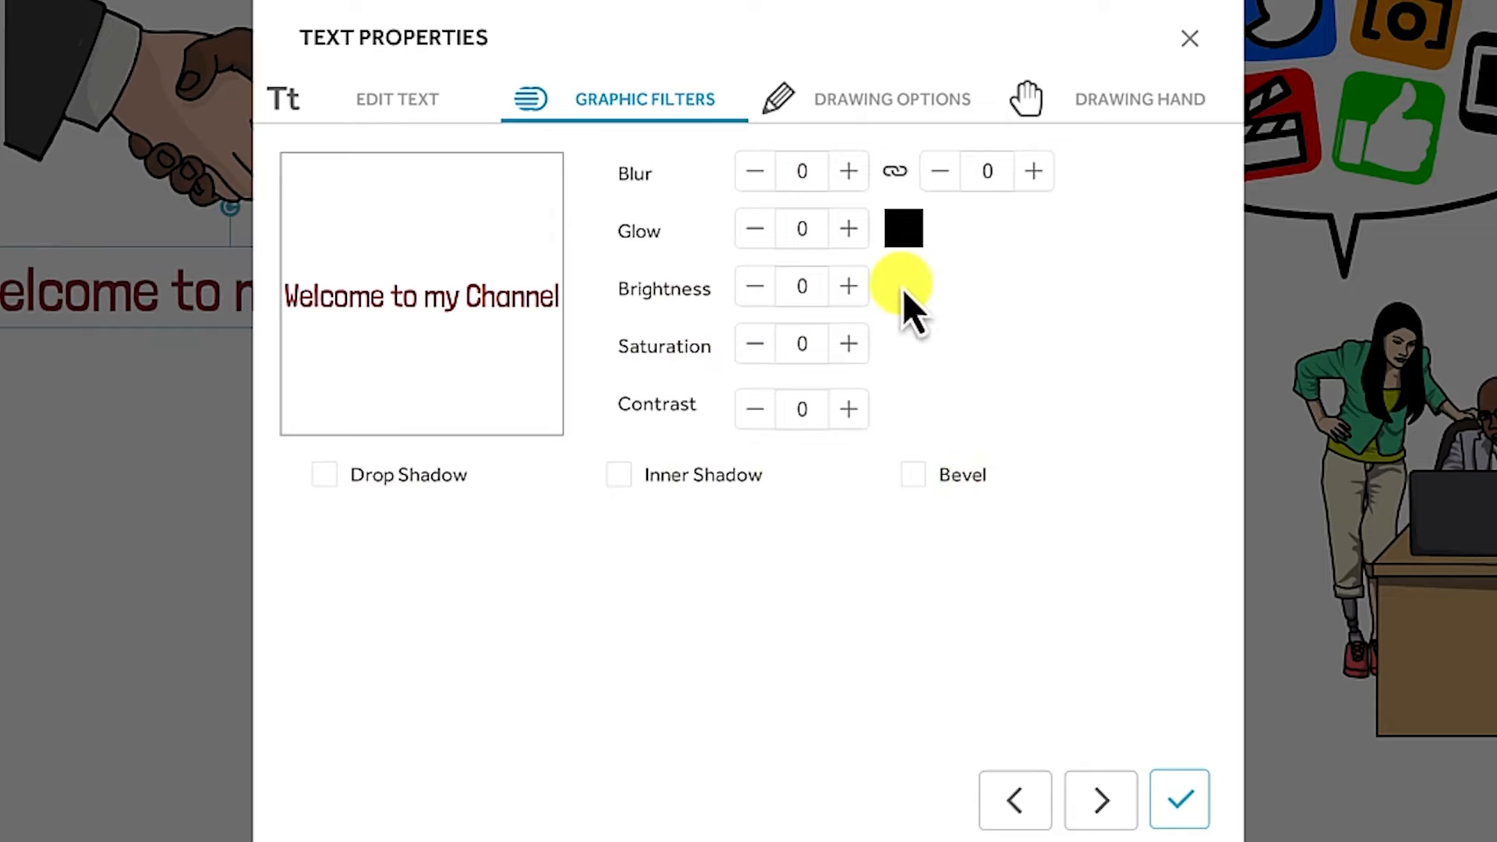
click(862, 105)
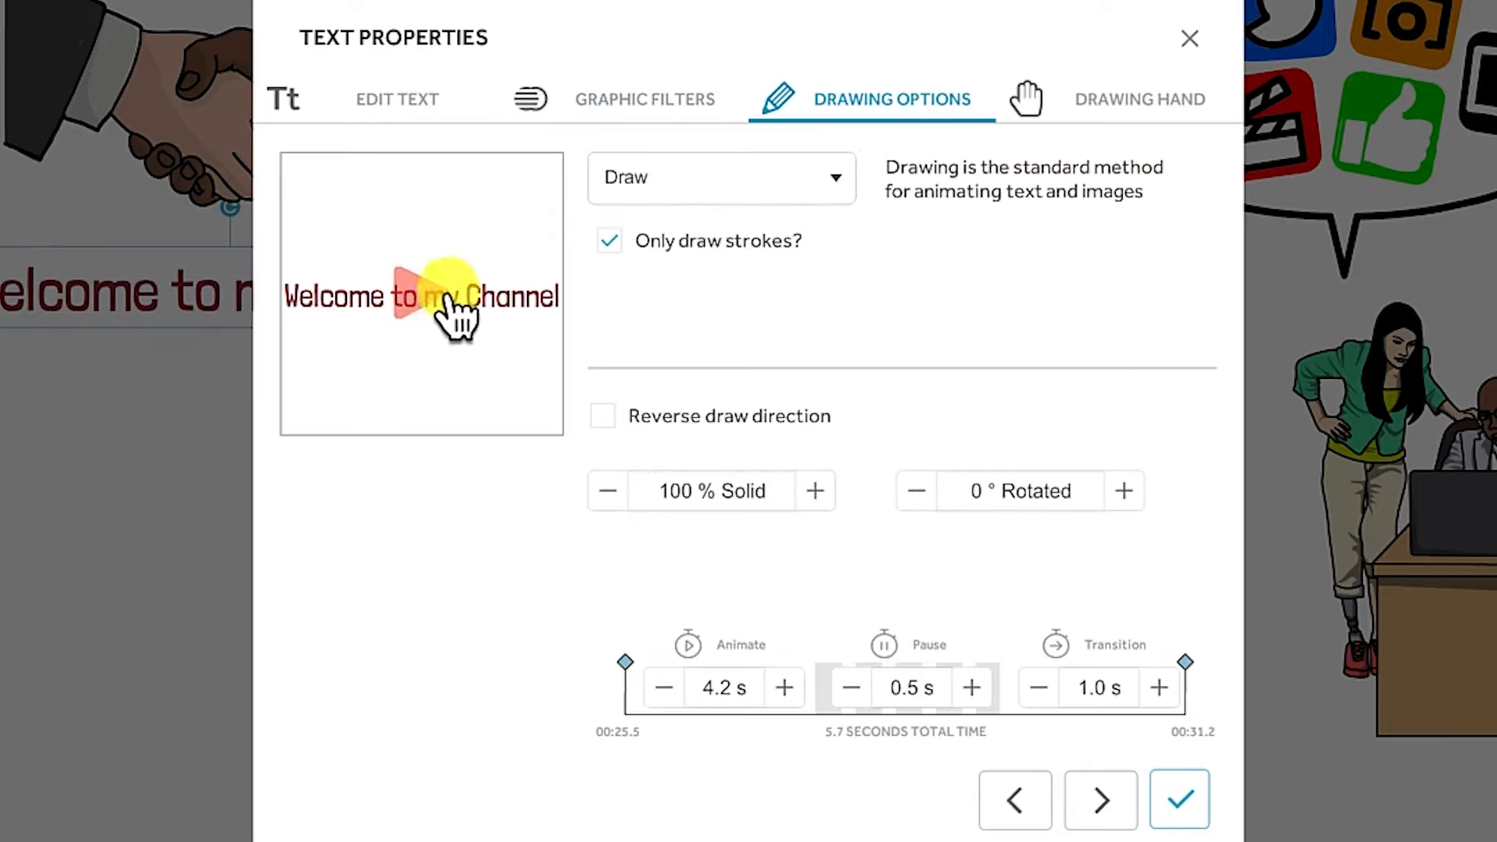
click(633, 264)
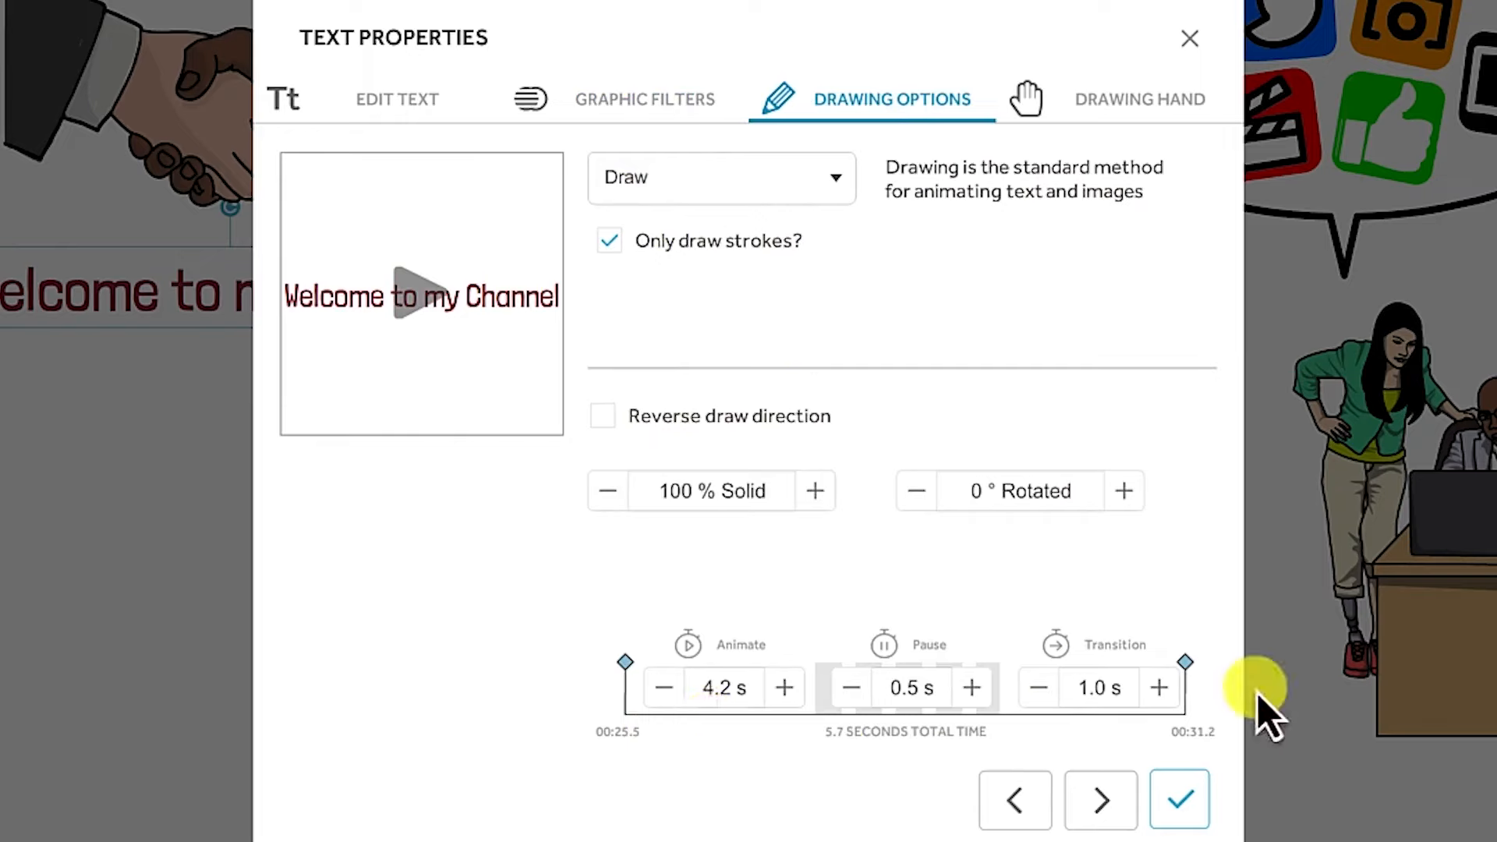
click(428, 300)
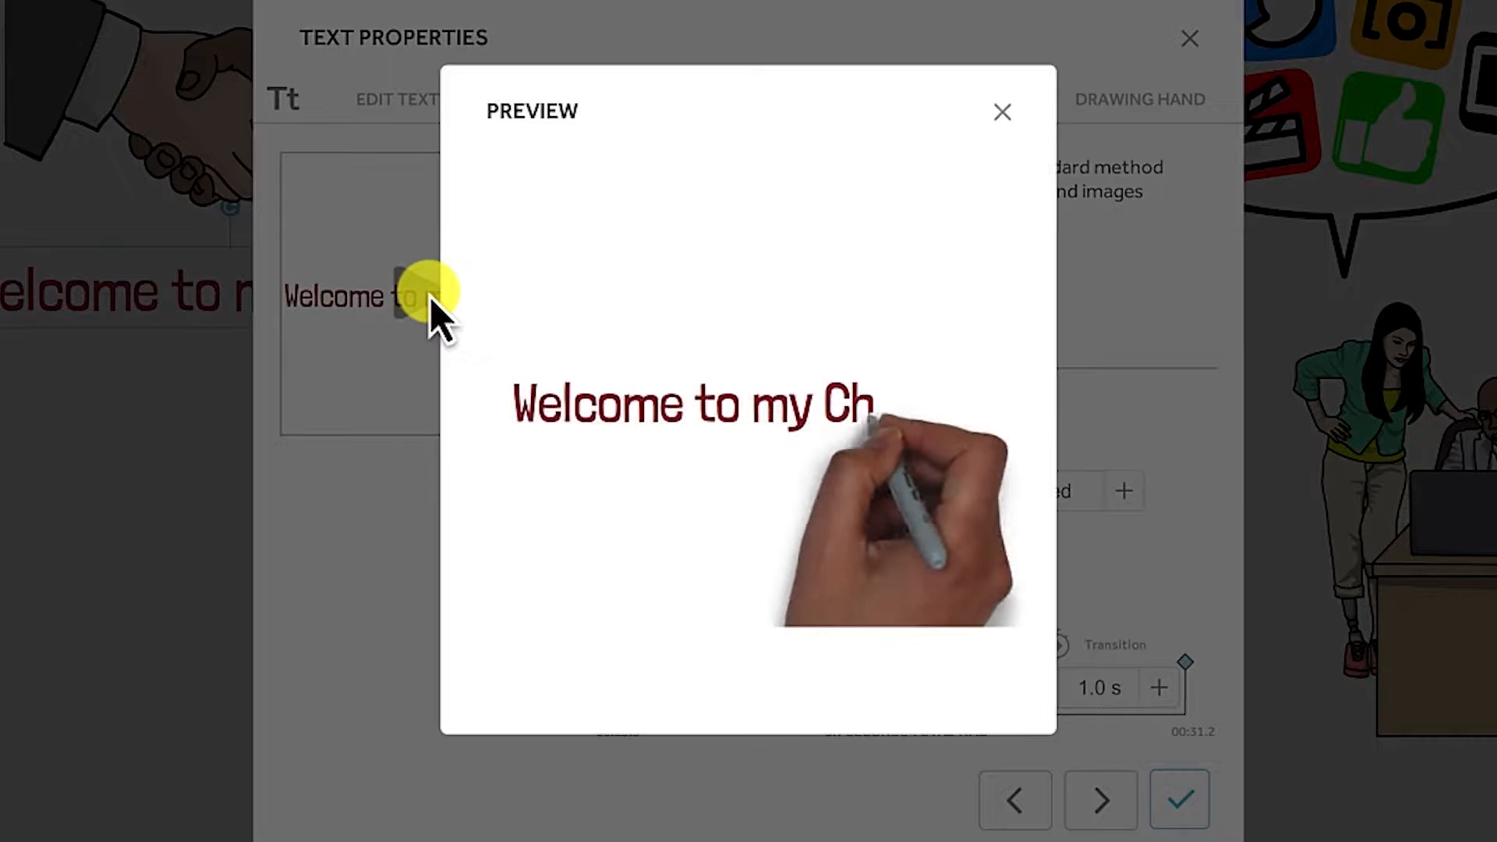
click(1002, 112)
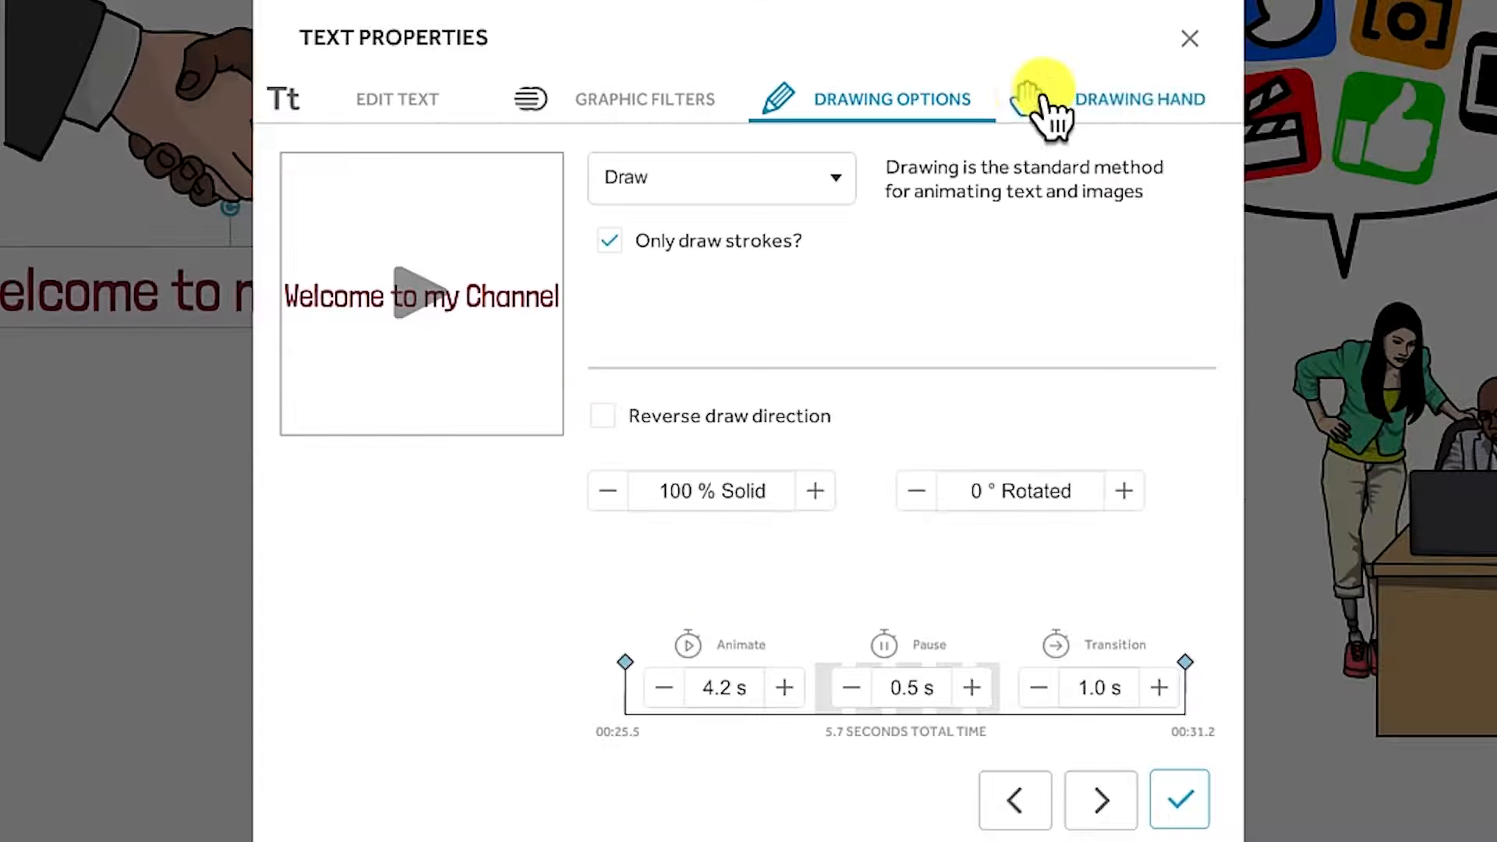
Set the welcome text's animate time to 1.0 s and its transition time to 0.5 s, and apply the properties.
click(665, 688)
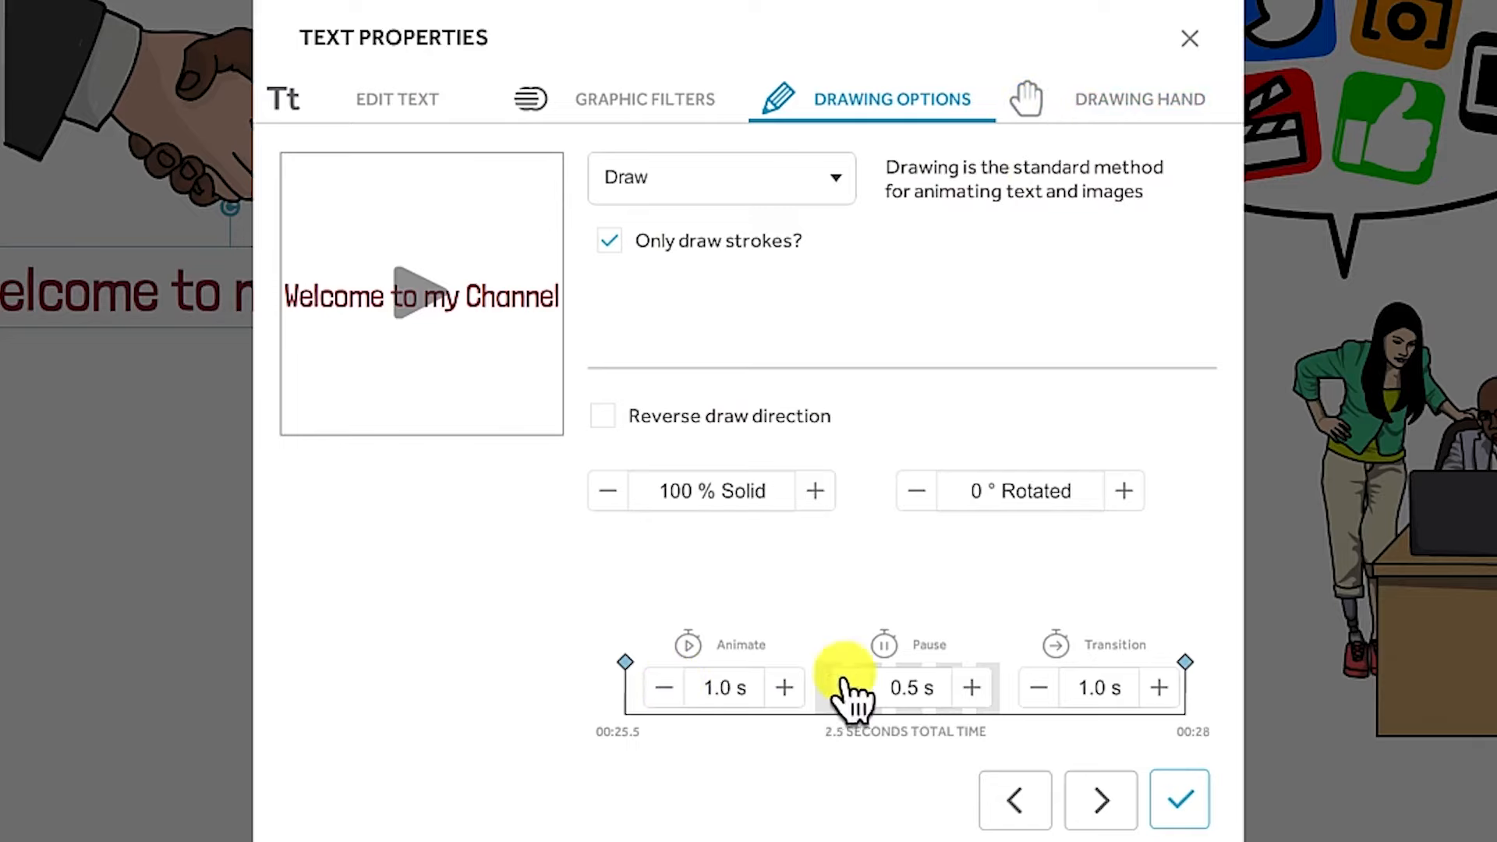
click(1038, 688)
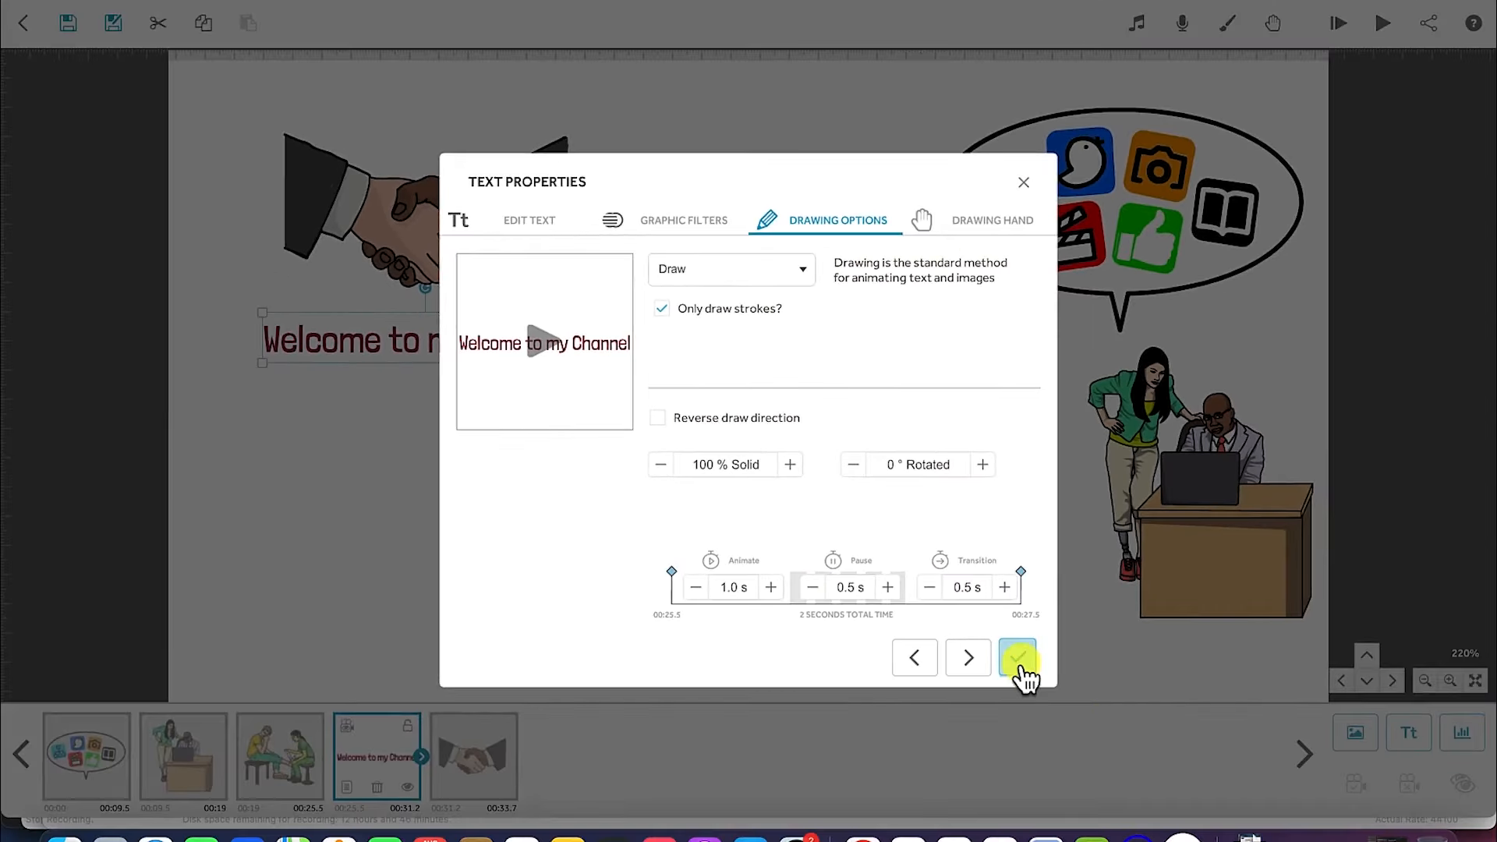
click(1018, 659)
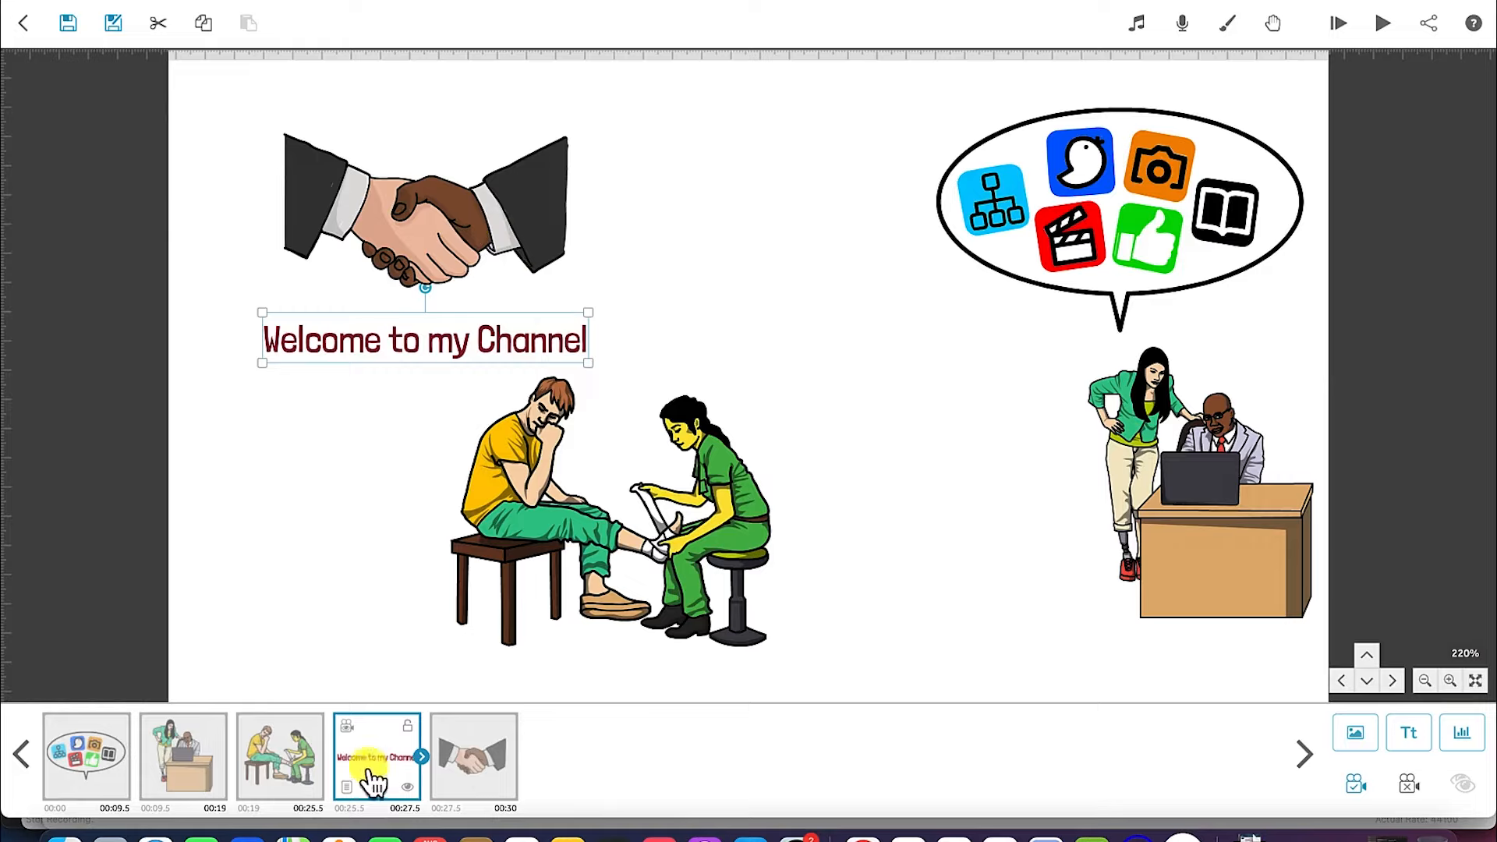
Reorder the timeline so the handshake comes first, followed by the welcome text, ahead of the other images.
drag(374, 779, 83, 735)
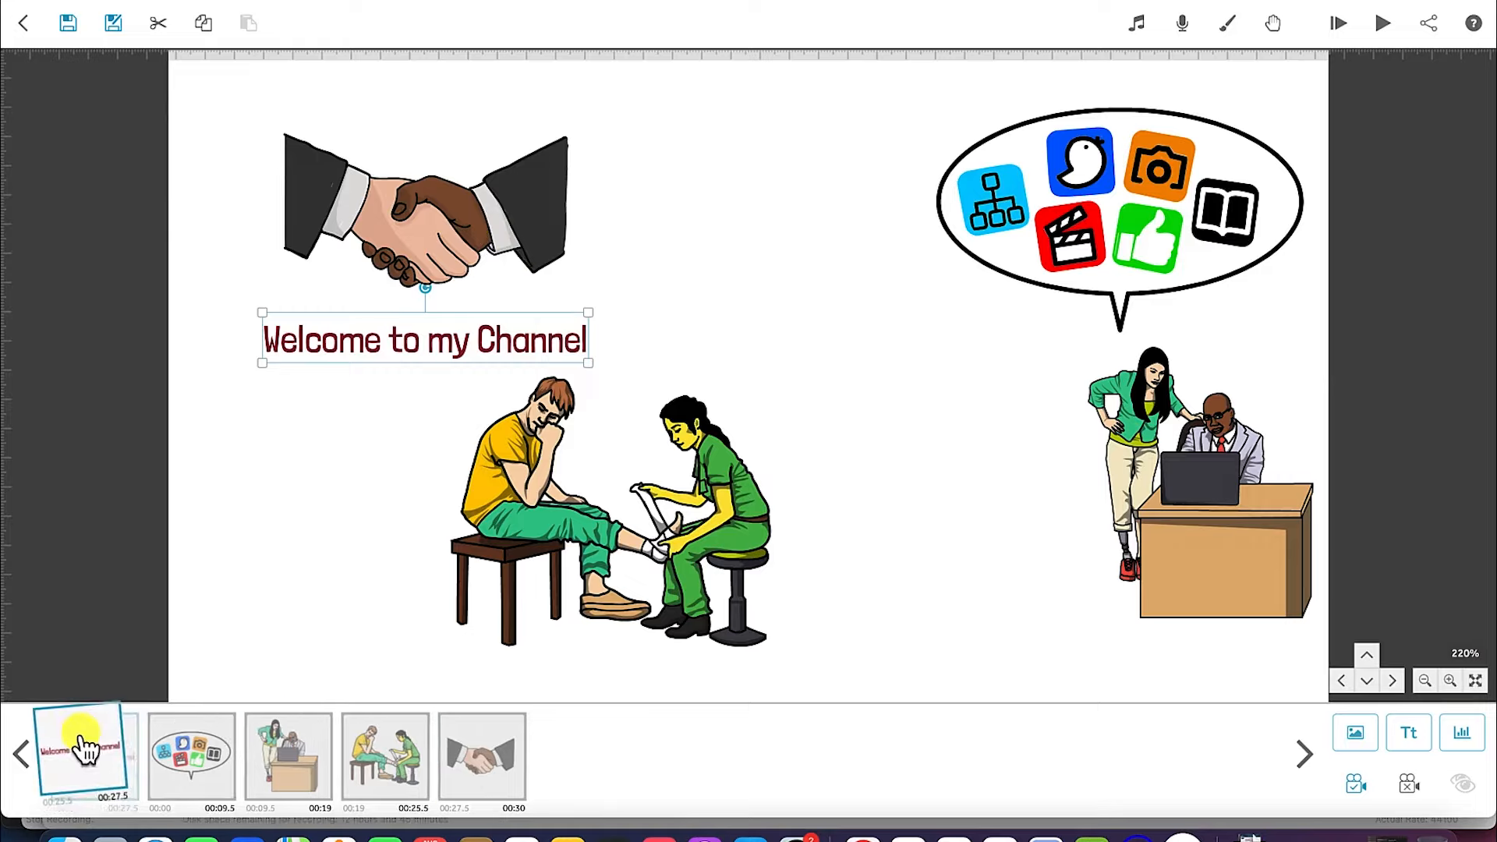
drag(481, 767, 100, 750)
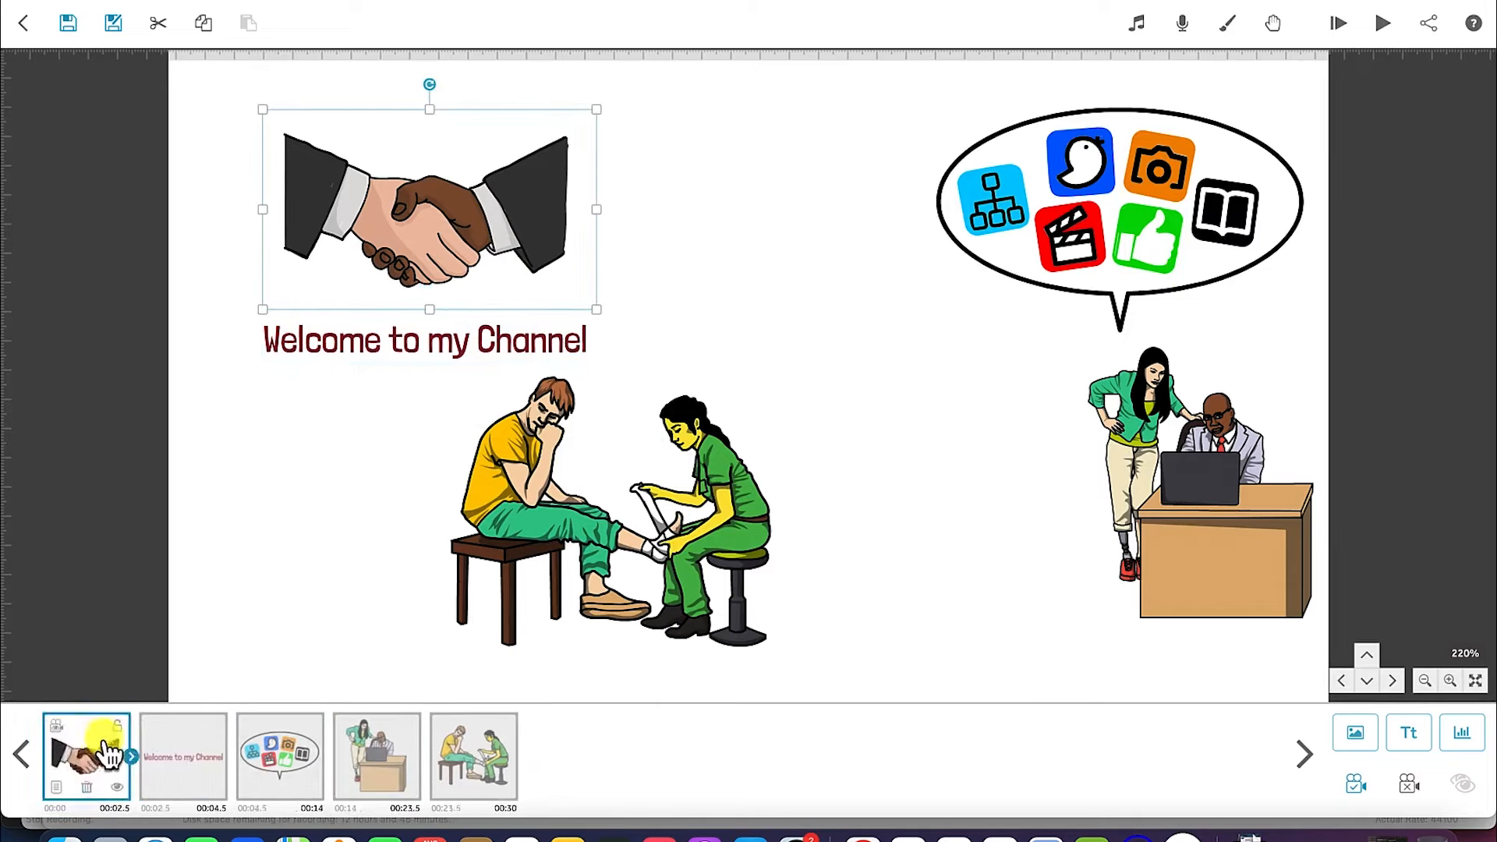
Toggle the welcome text's visibility and lock on its timeline element, restoring both, and select the handshake element.
click(191, 772)
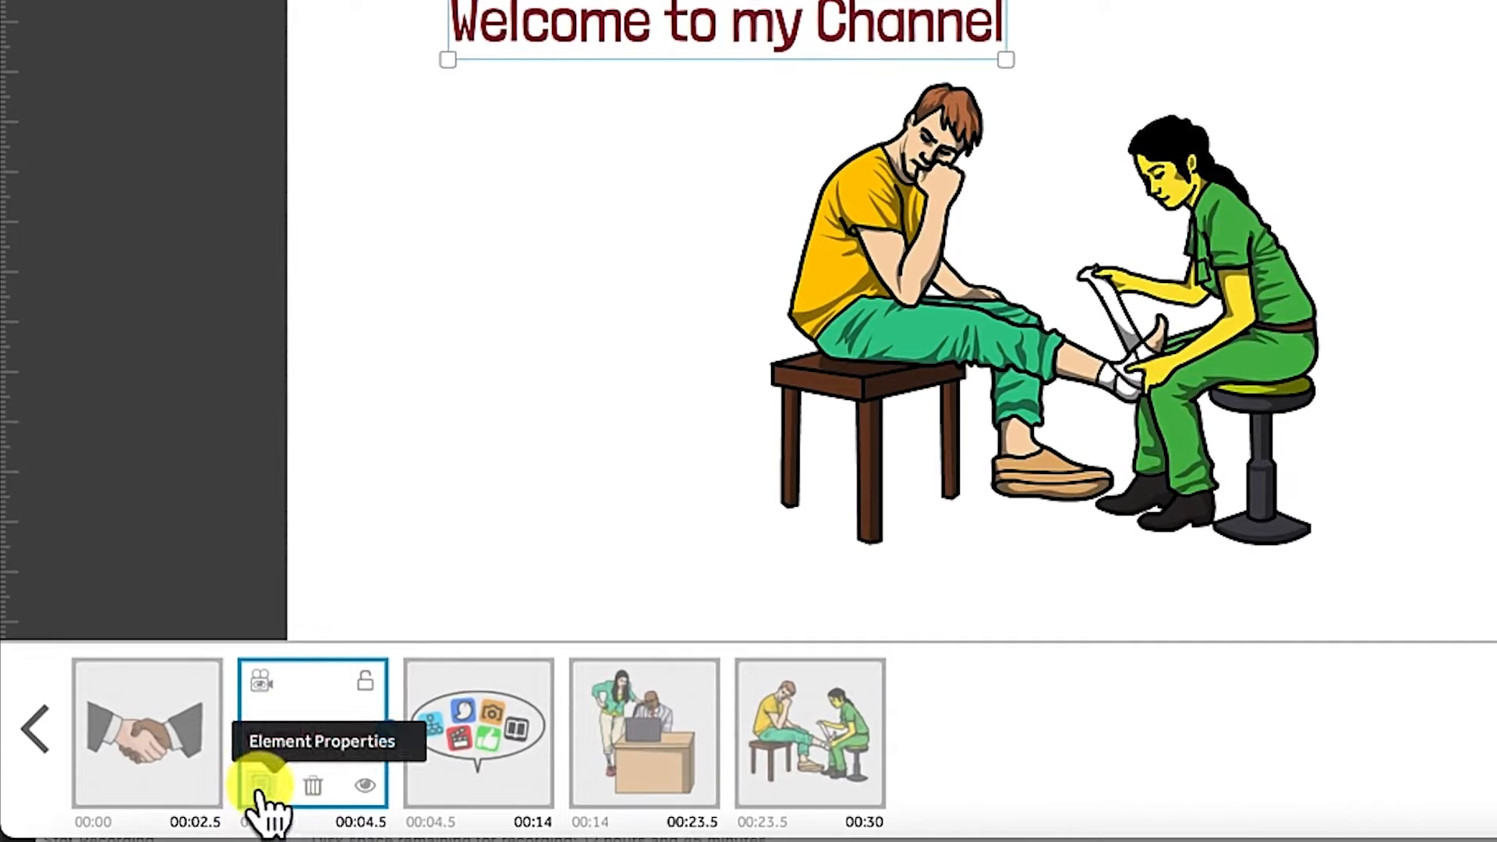
click(358, 790)
click(358, 790)
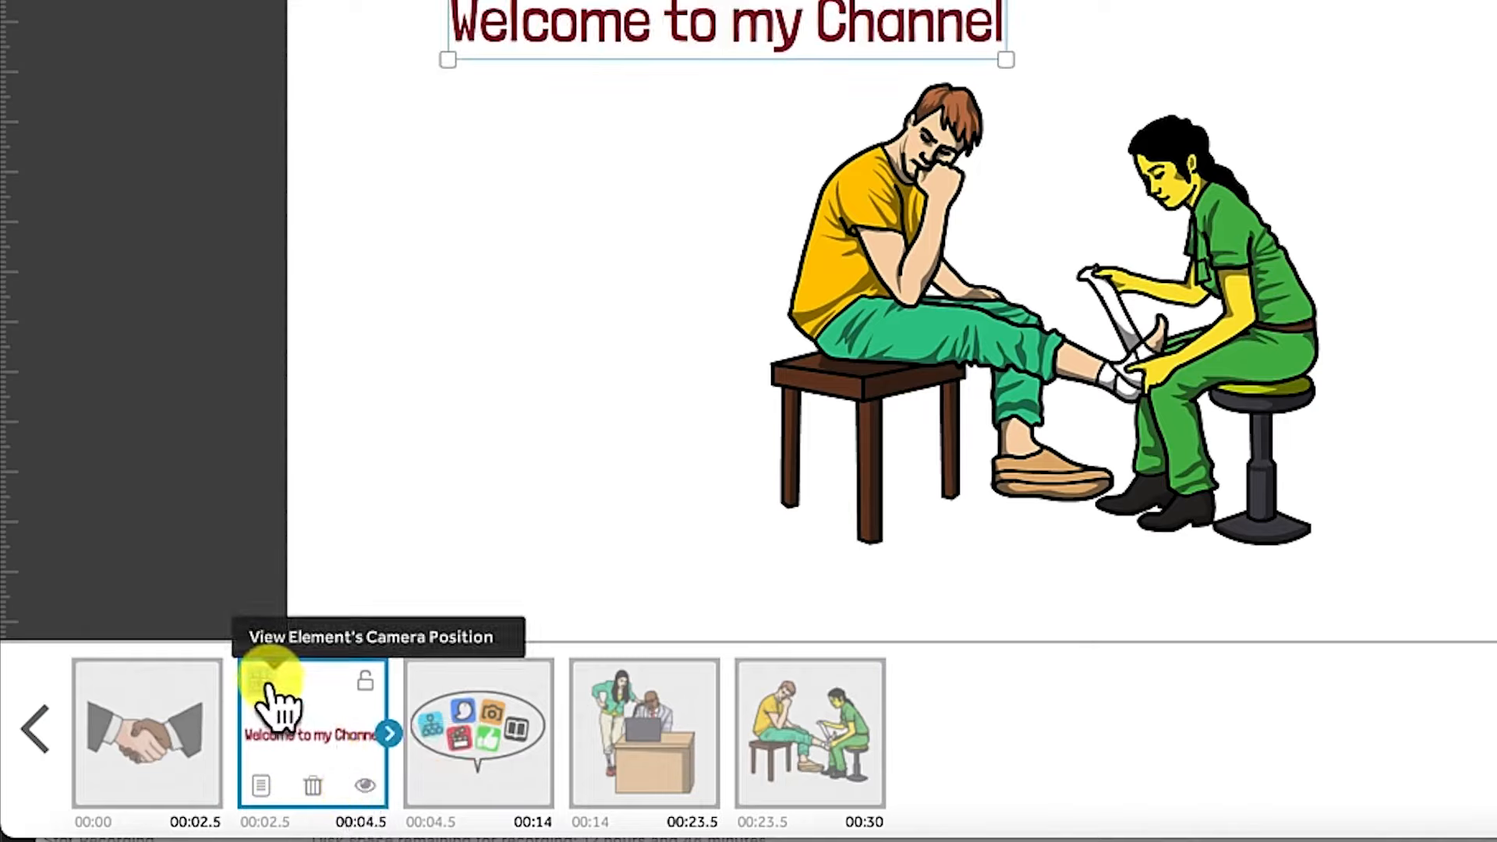
click(364, 682)
click(361, 683)
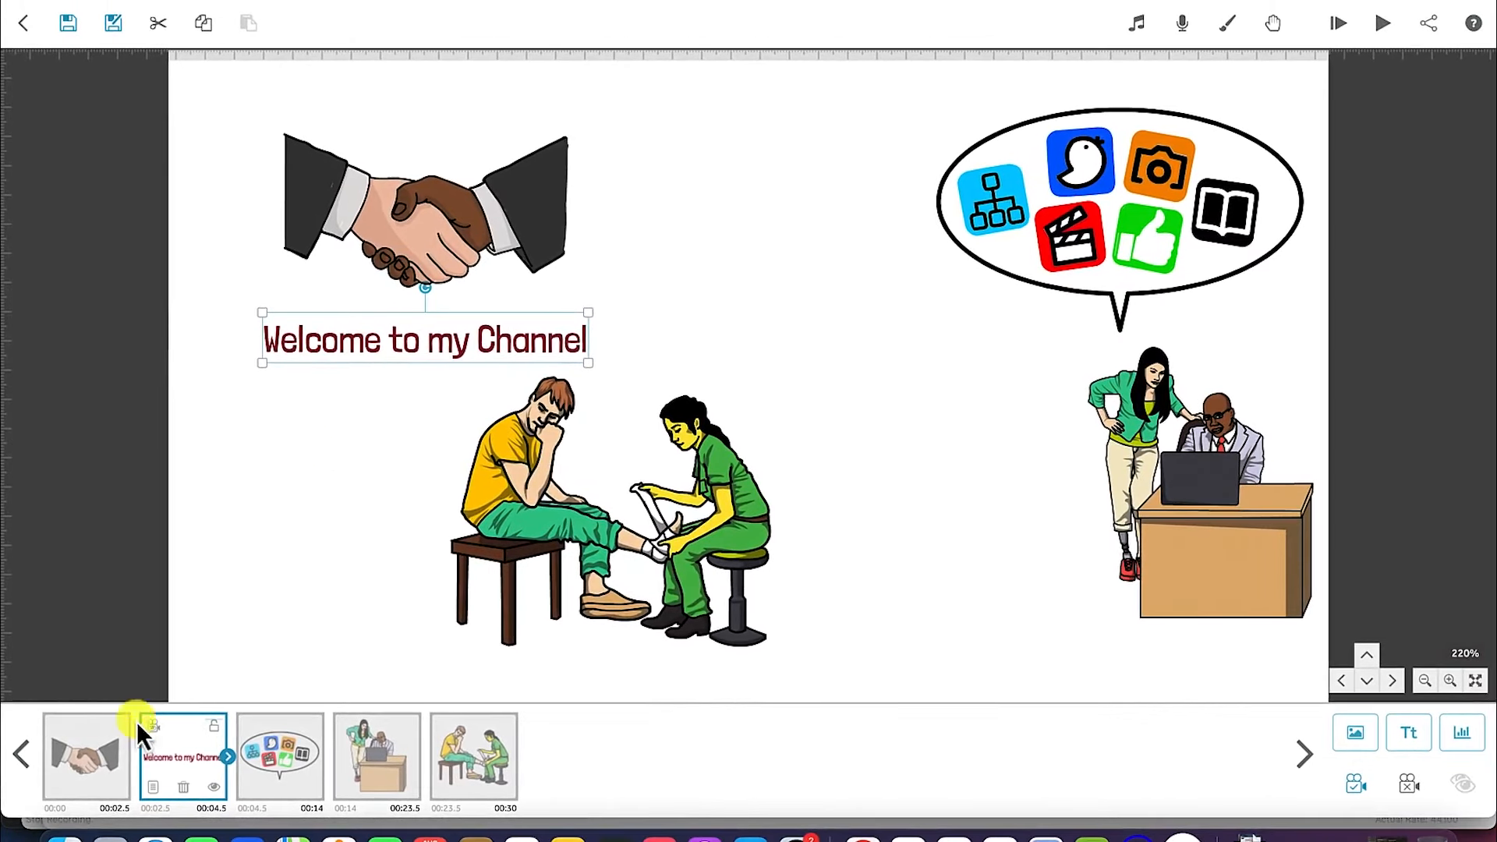
click(78, 752)
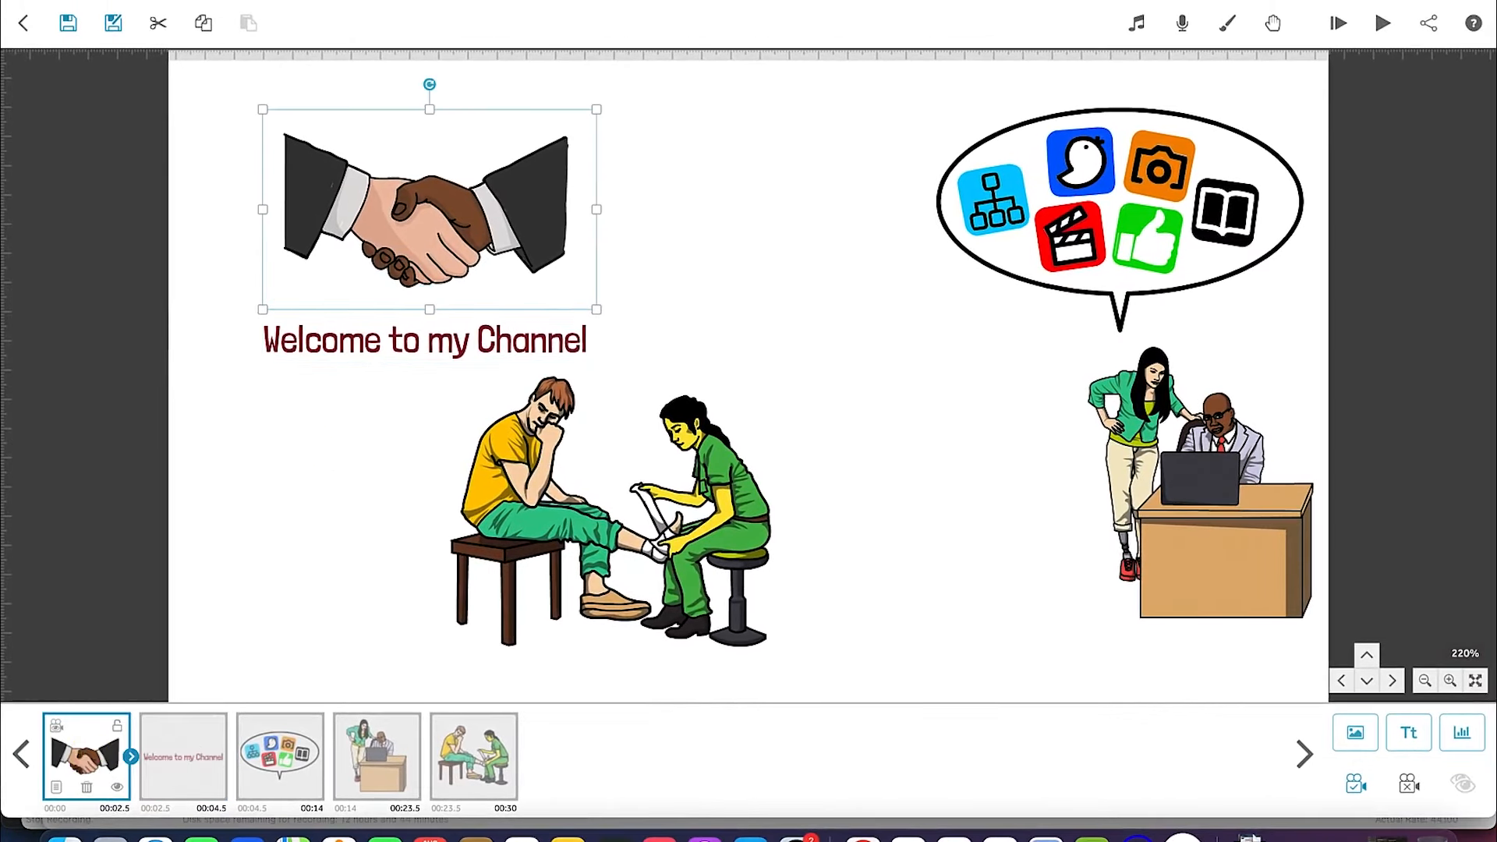
Preview the scribe's drawing animation from the start and stop the playback.
click(1335, 31)
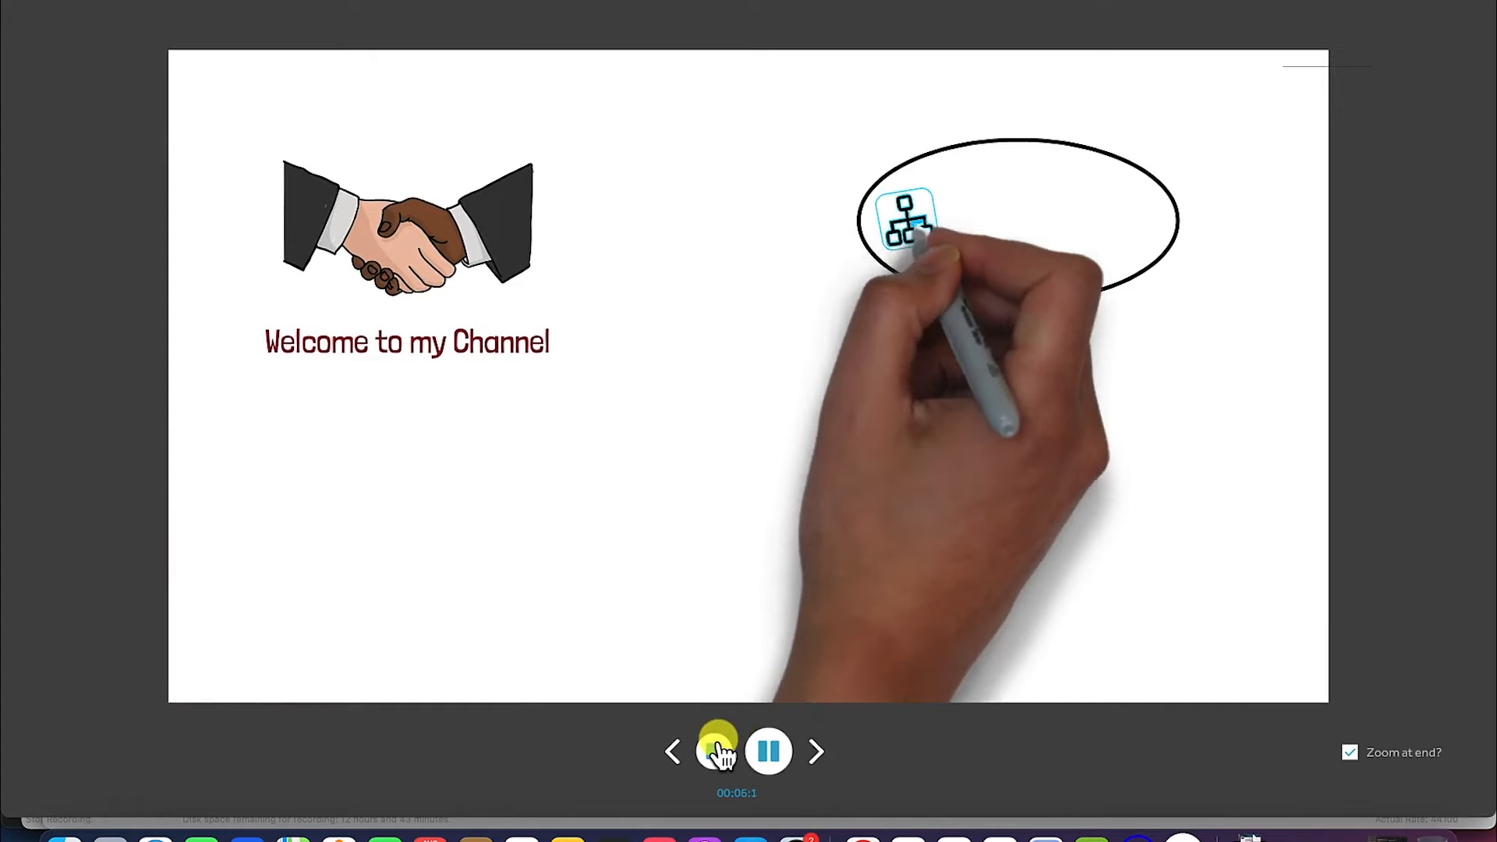
click(716, 748)
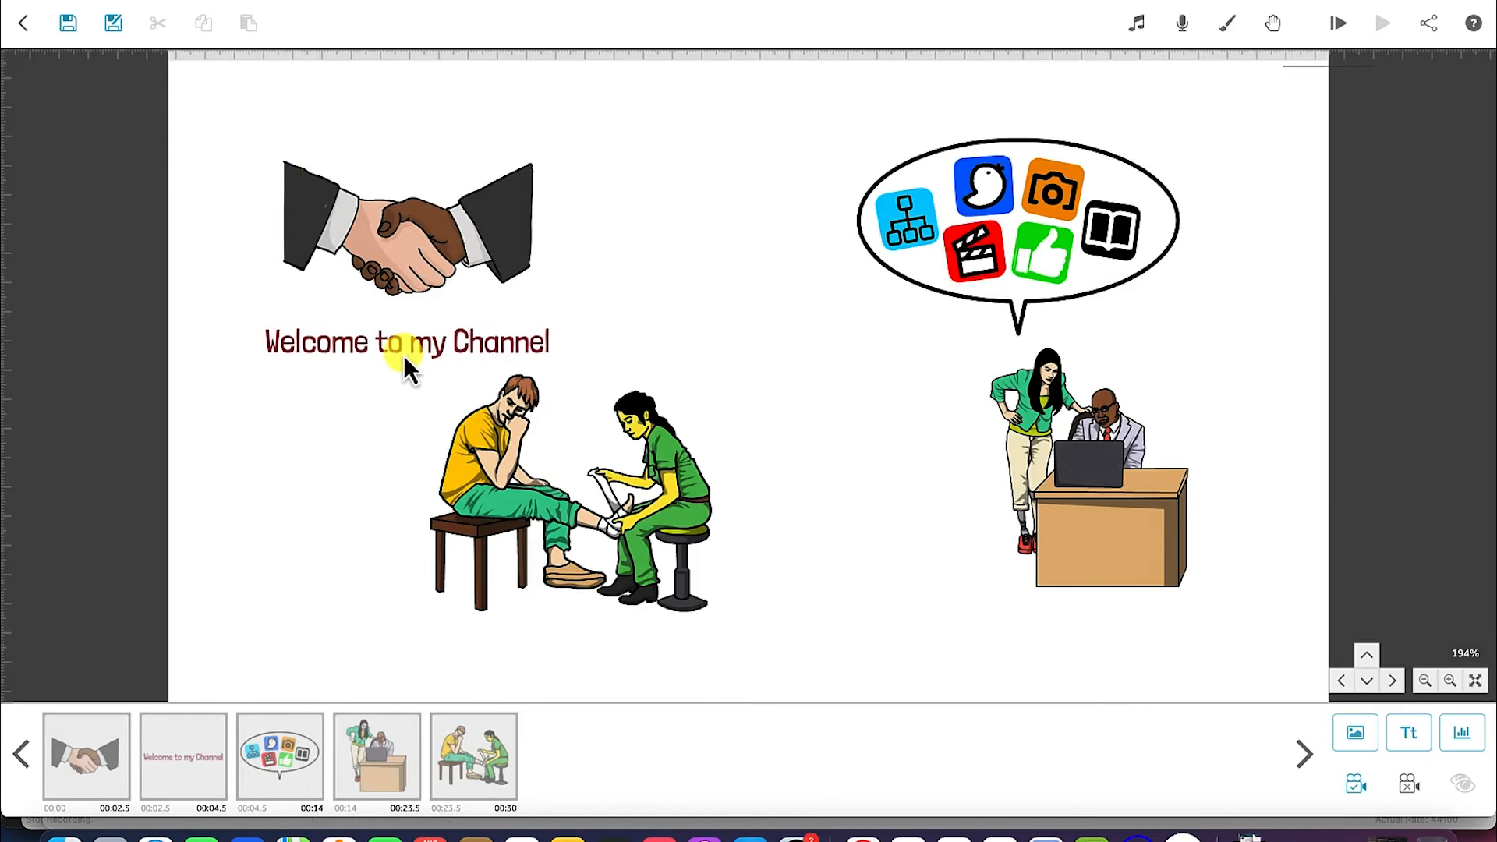
Add the text "Thank you for watching" in the Londrina Solid font and centre-align it.
click(1429, 733)
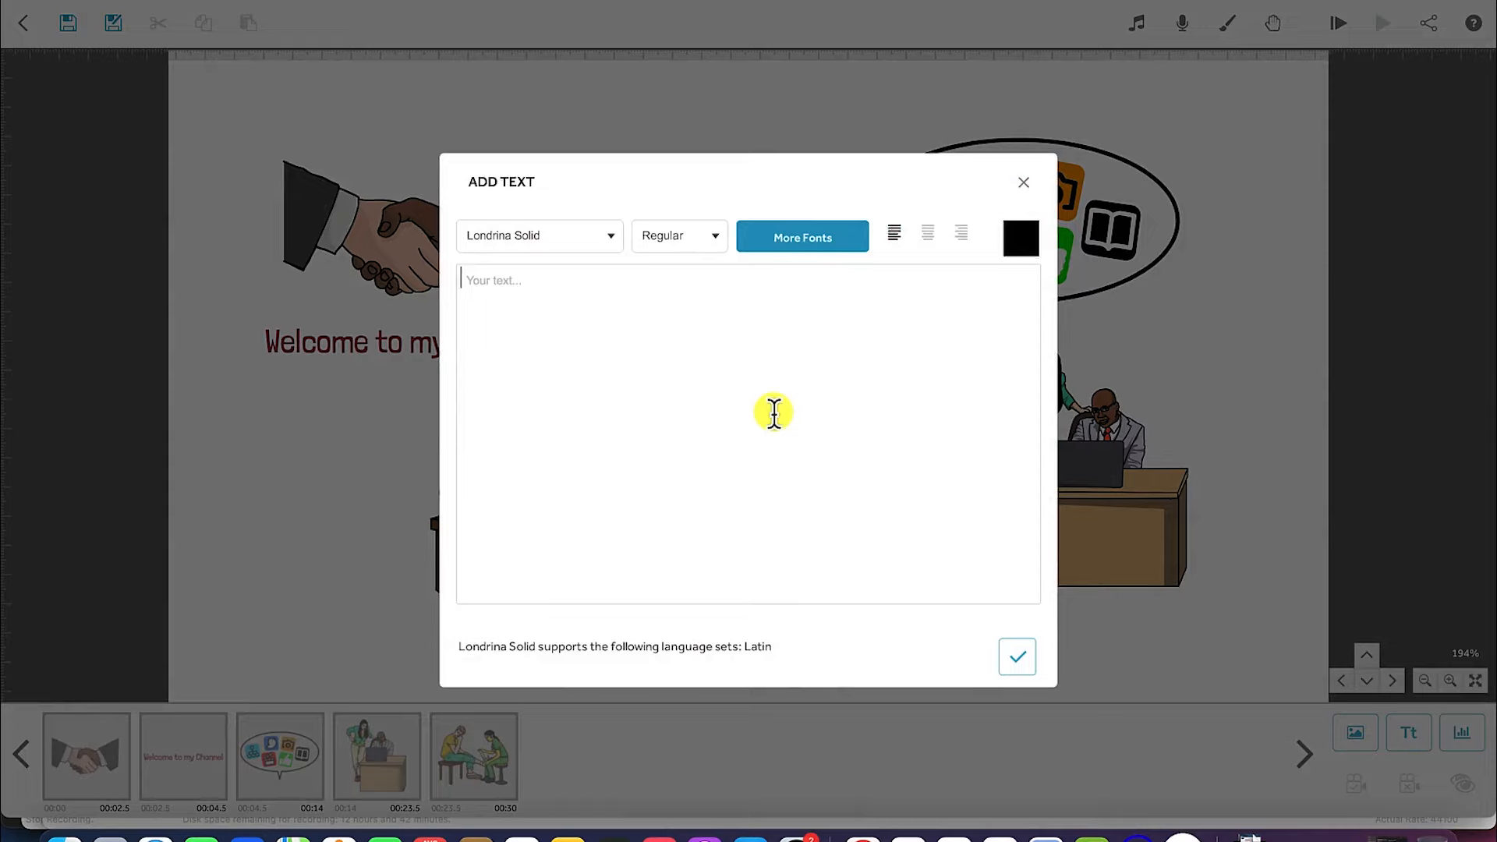
text(Thank)
text( you )
text(for watching)
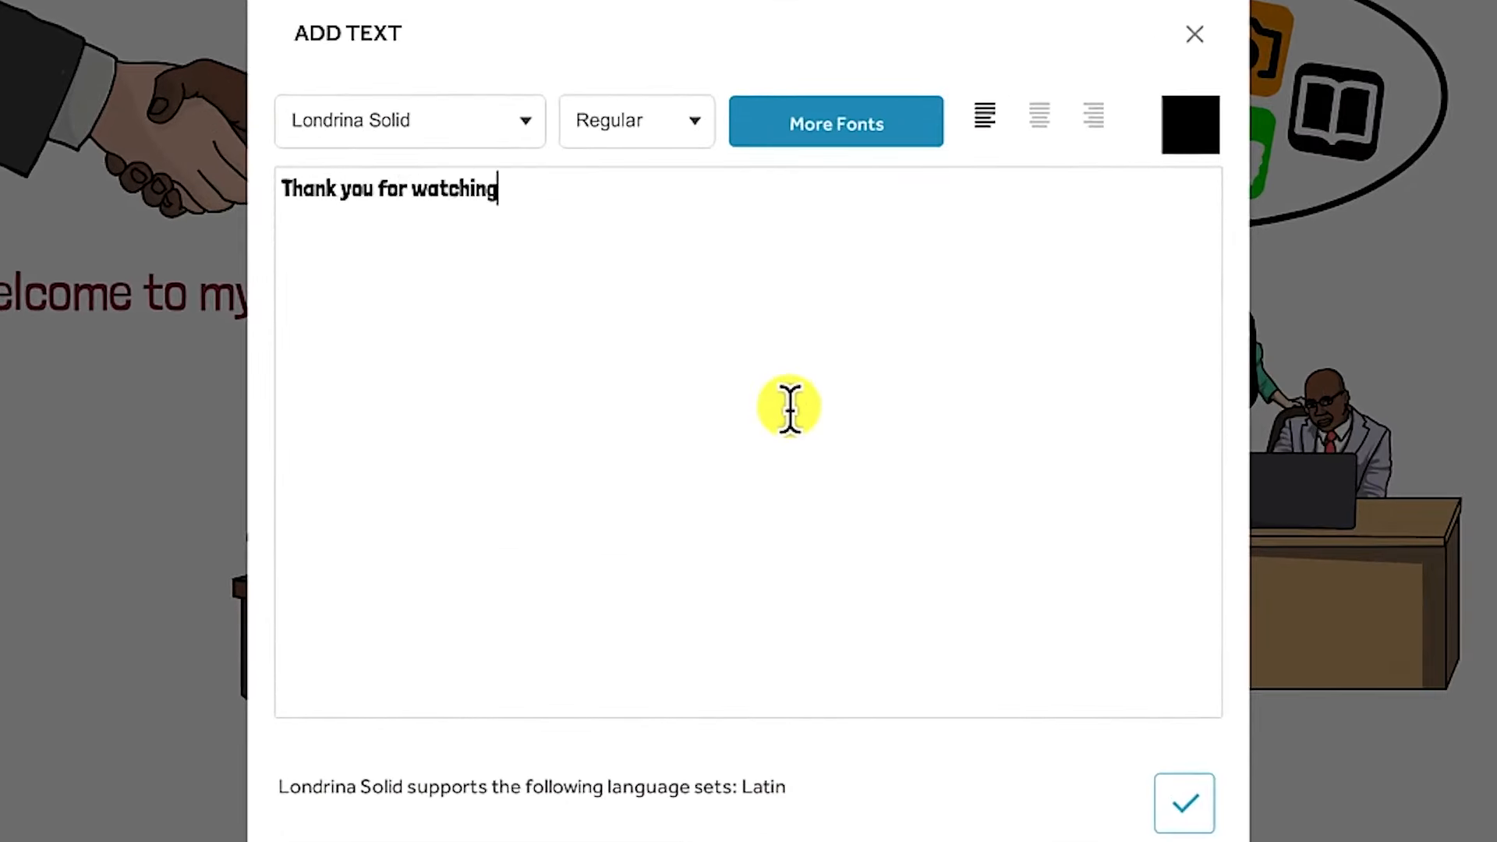
click(1039, 117)
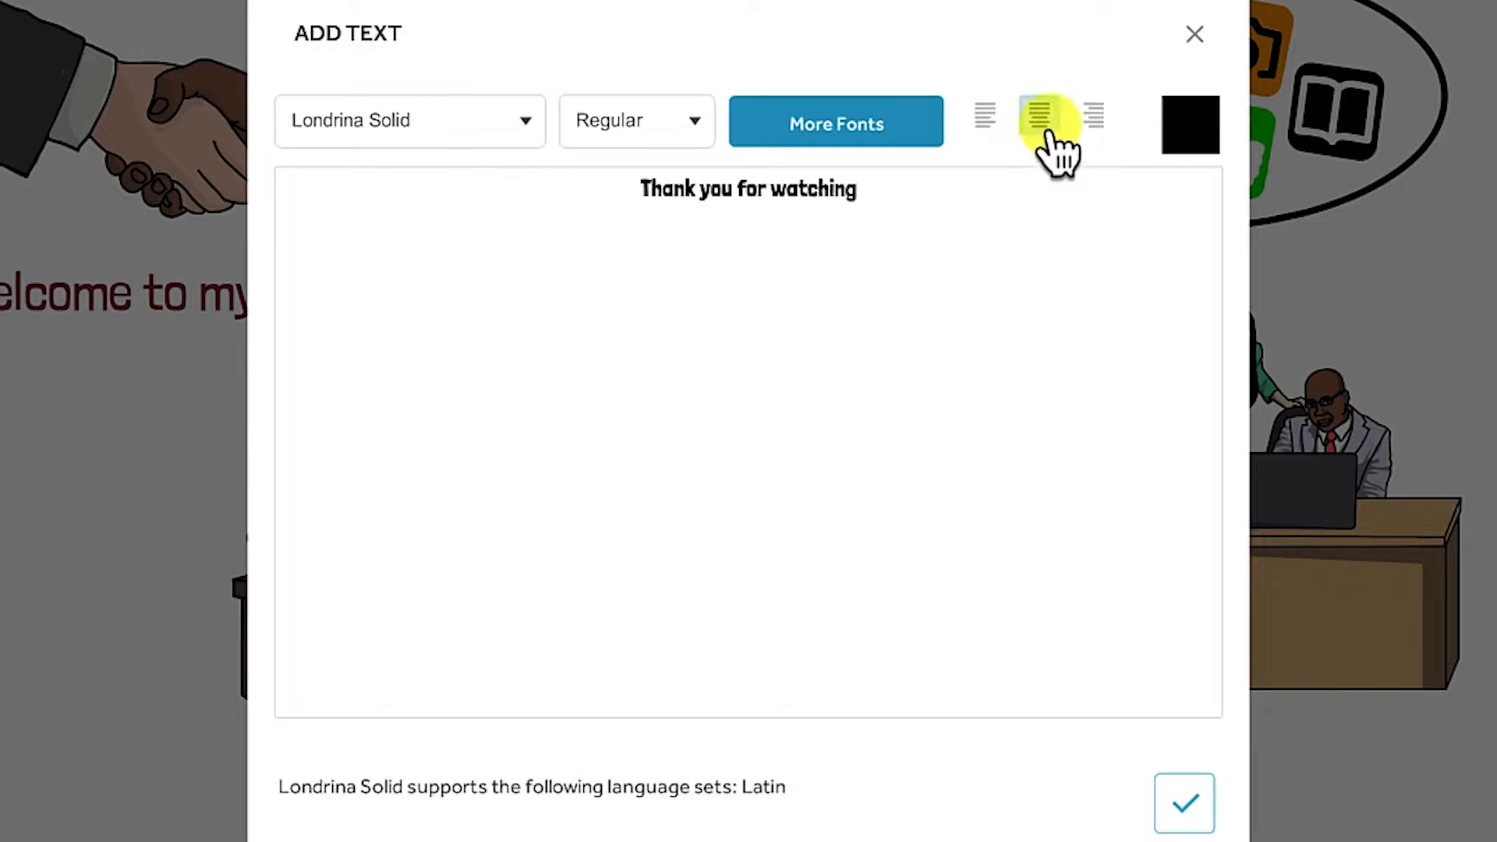
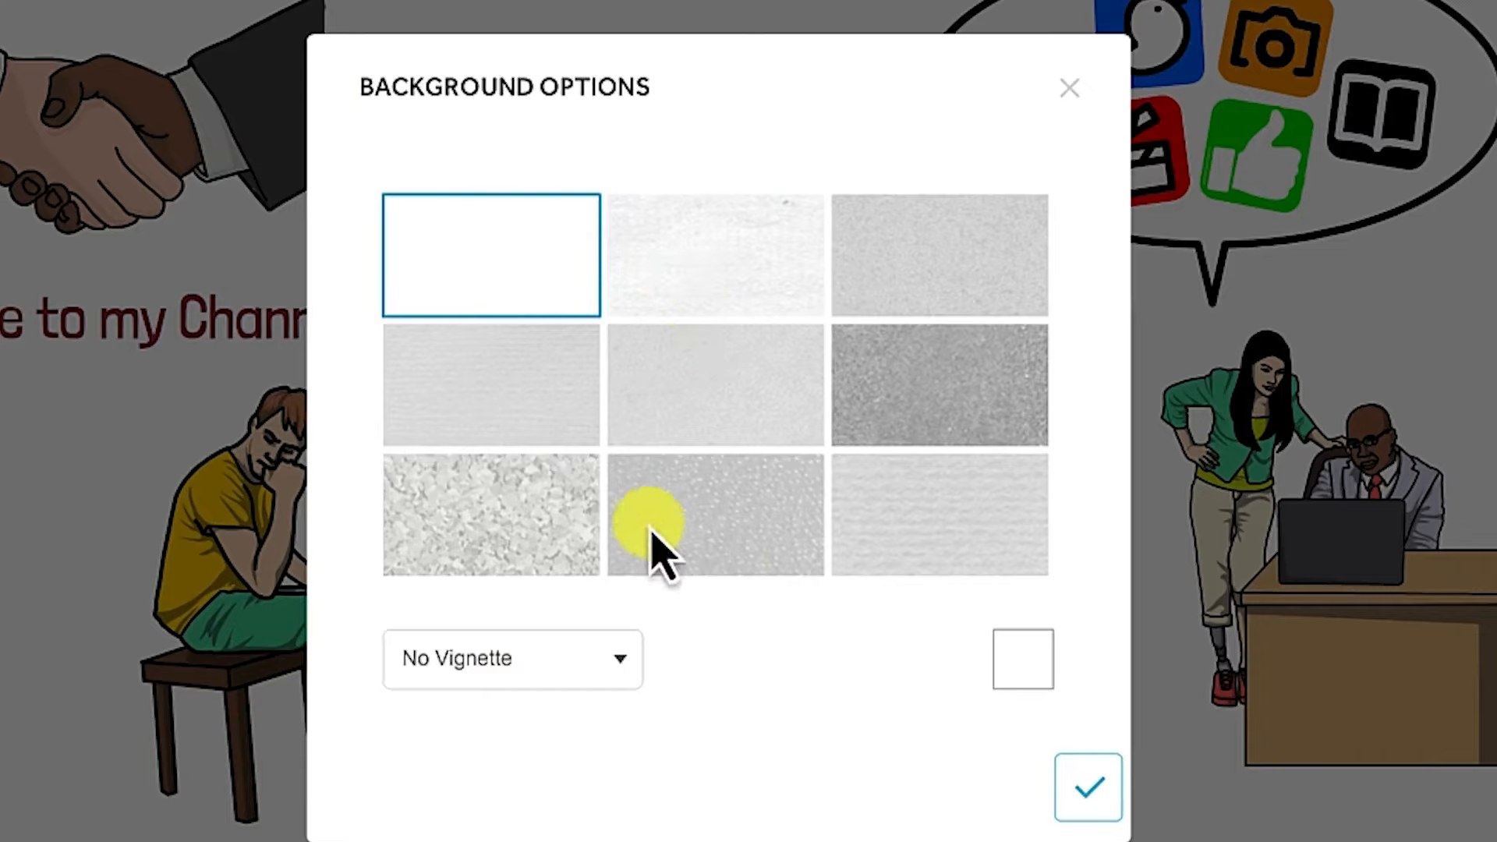
Try several background textures, choose the darkest grainy one, colour it orange (#ef7f25), and apply the background.
click(507, 530)
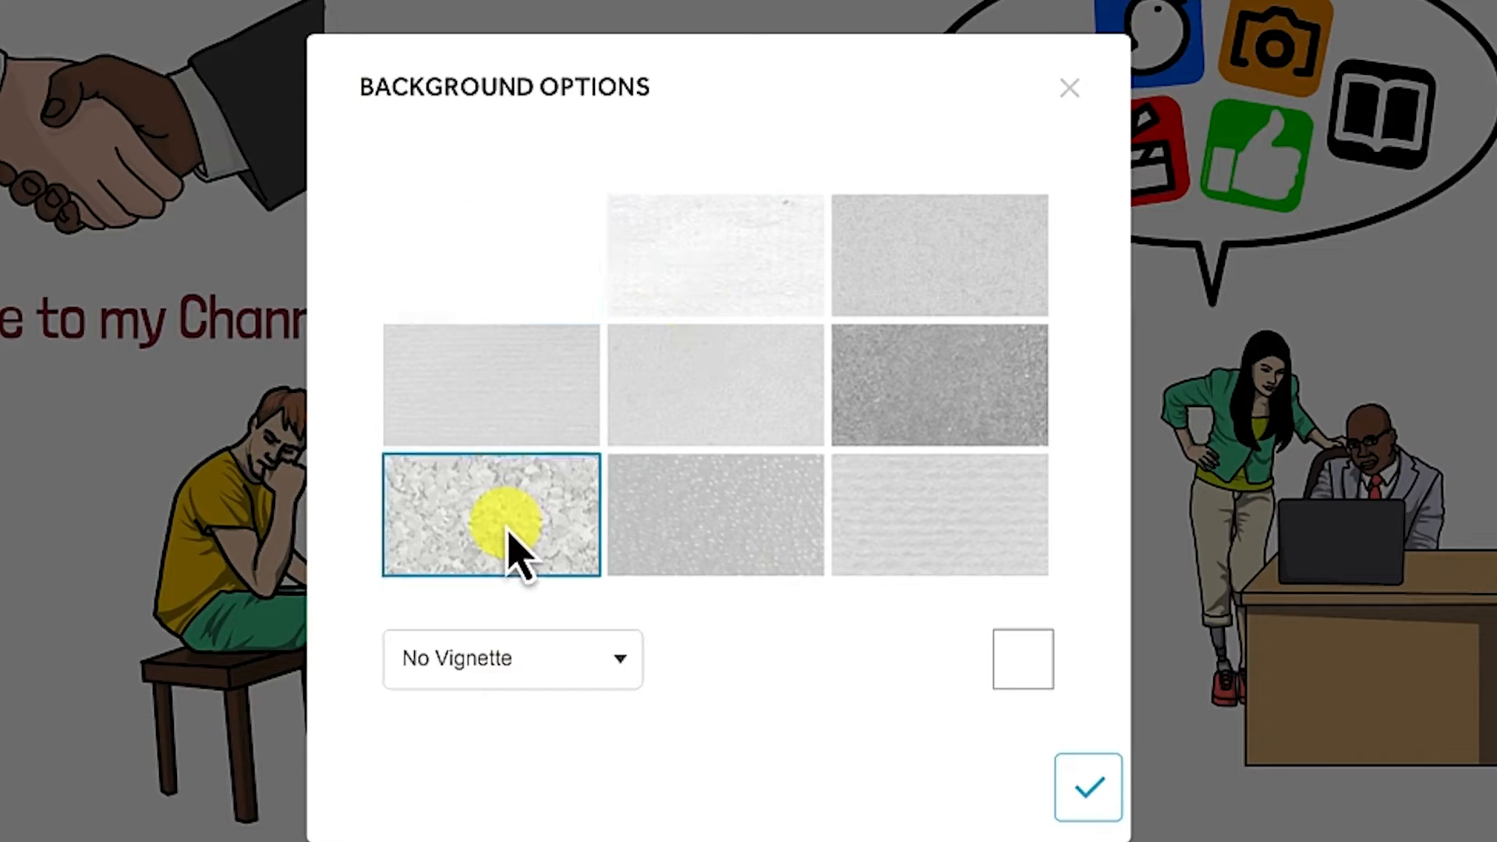
click(957, 500)
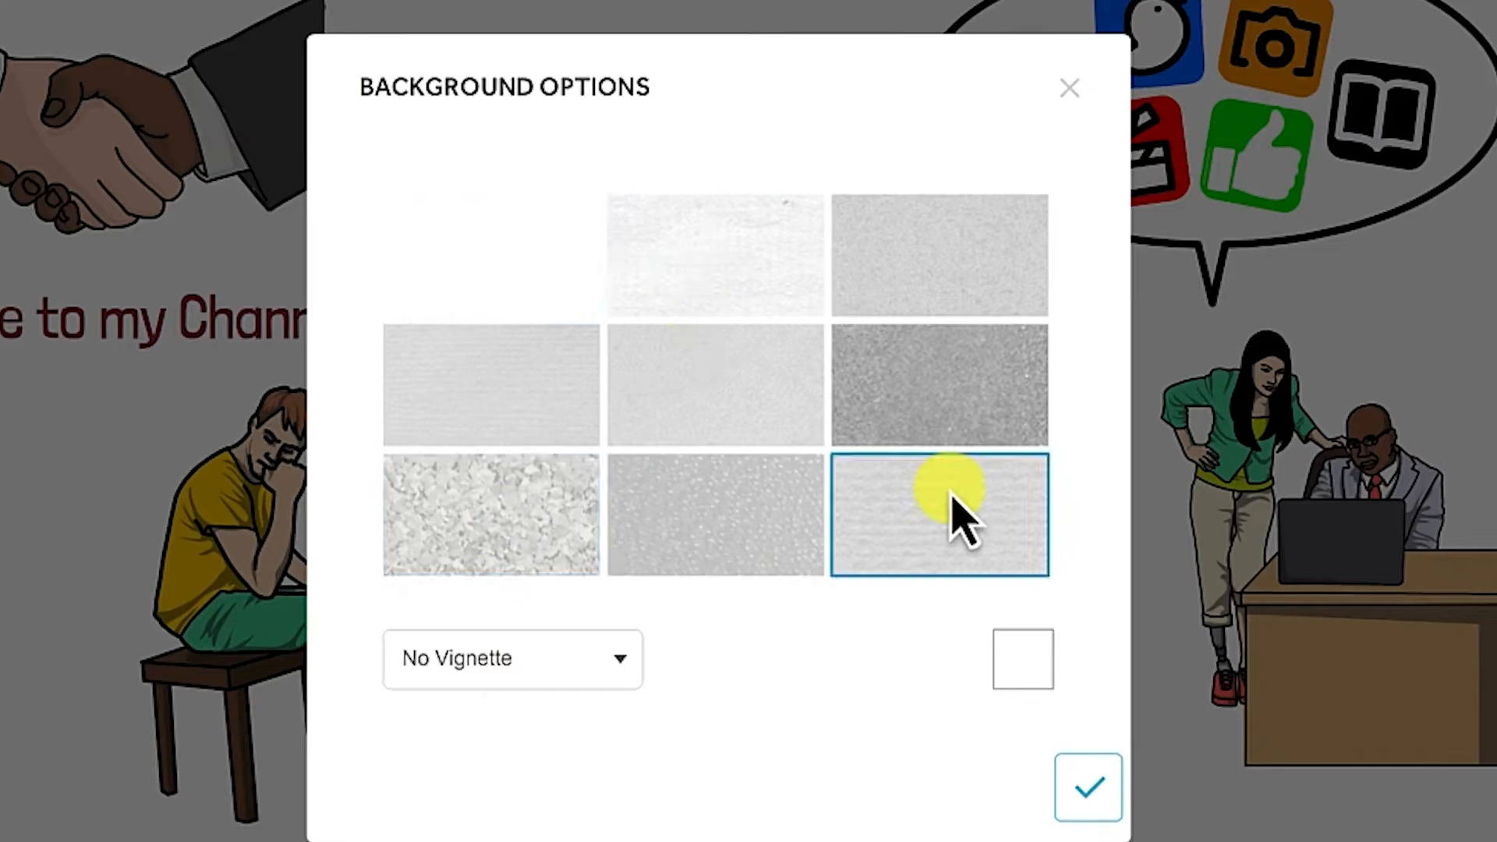
click(911, 310)
click(935, 417)
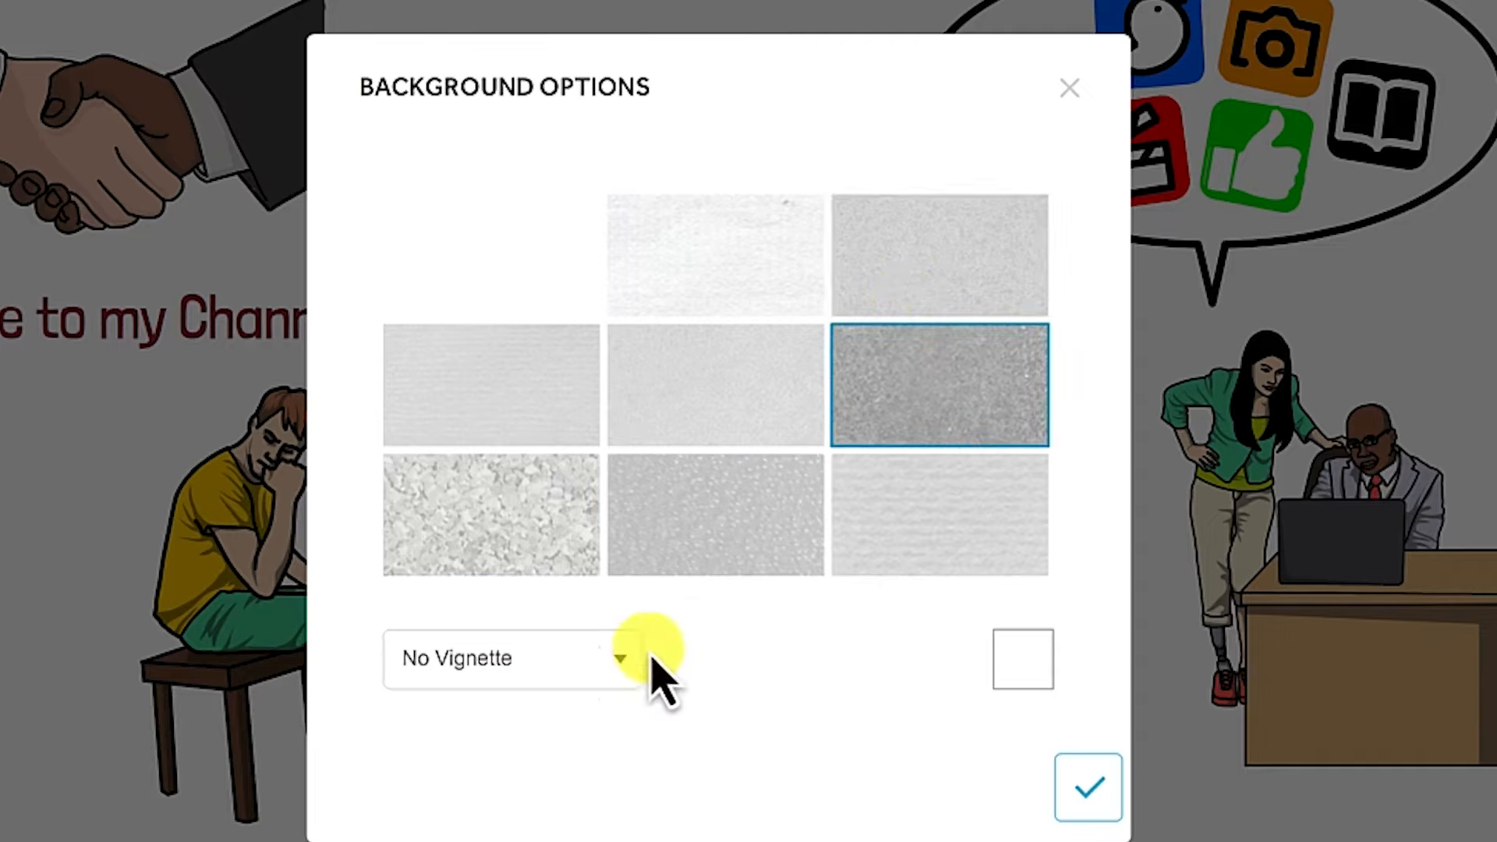
click(611, 686)
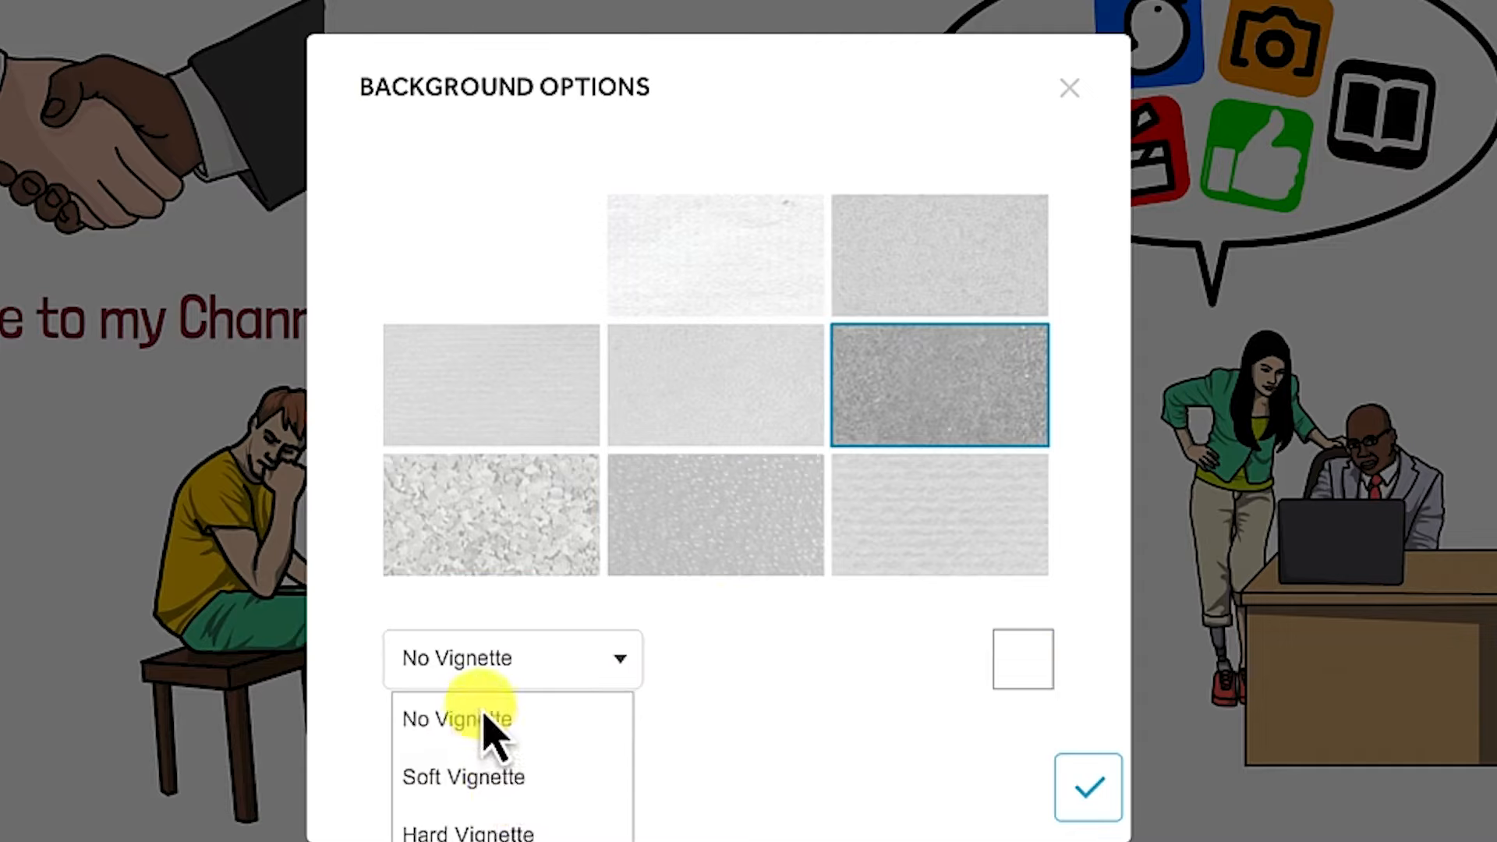
click(825, 788)
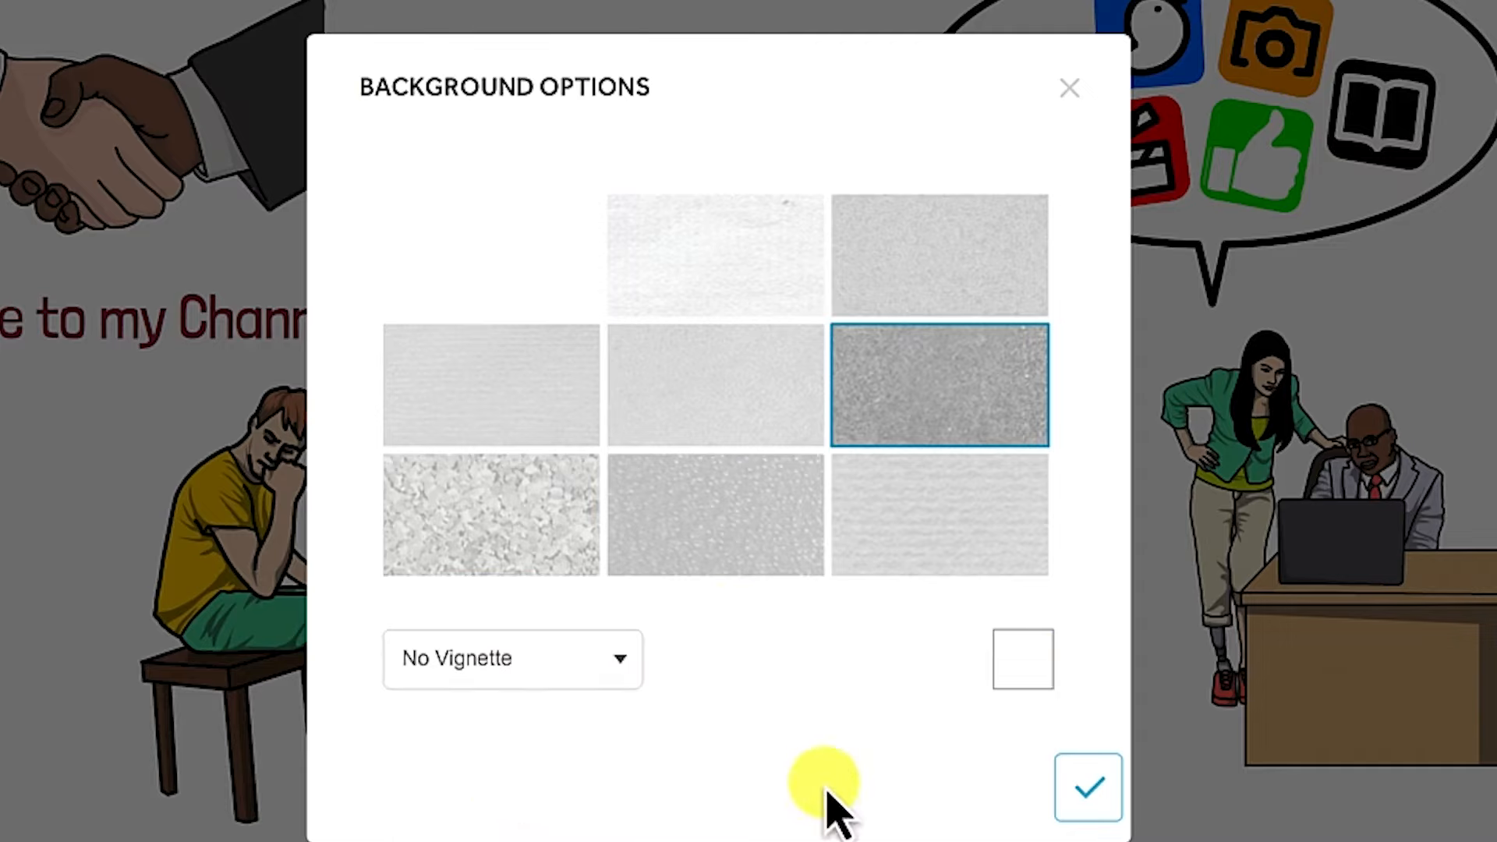
click(1021, 686)
click(632, 258)
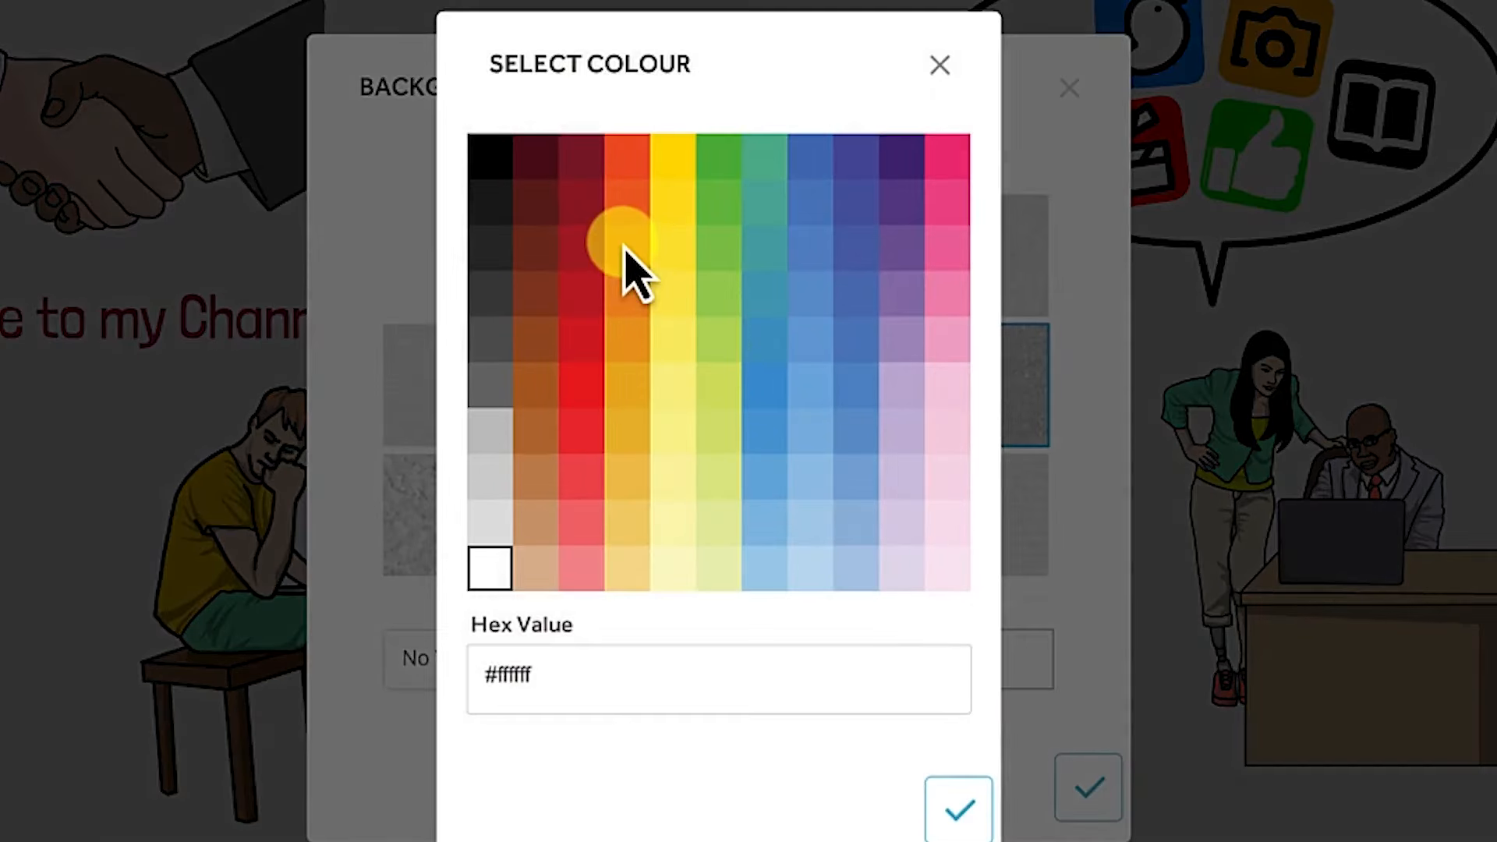
click(987, 807)
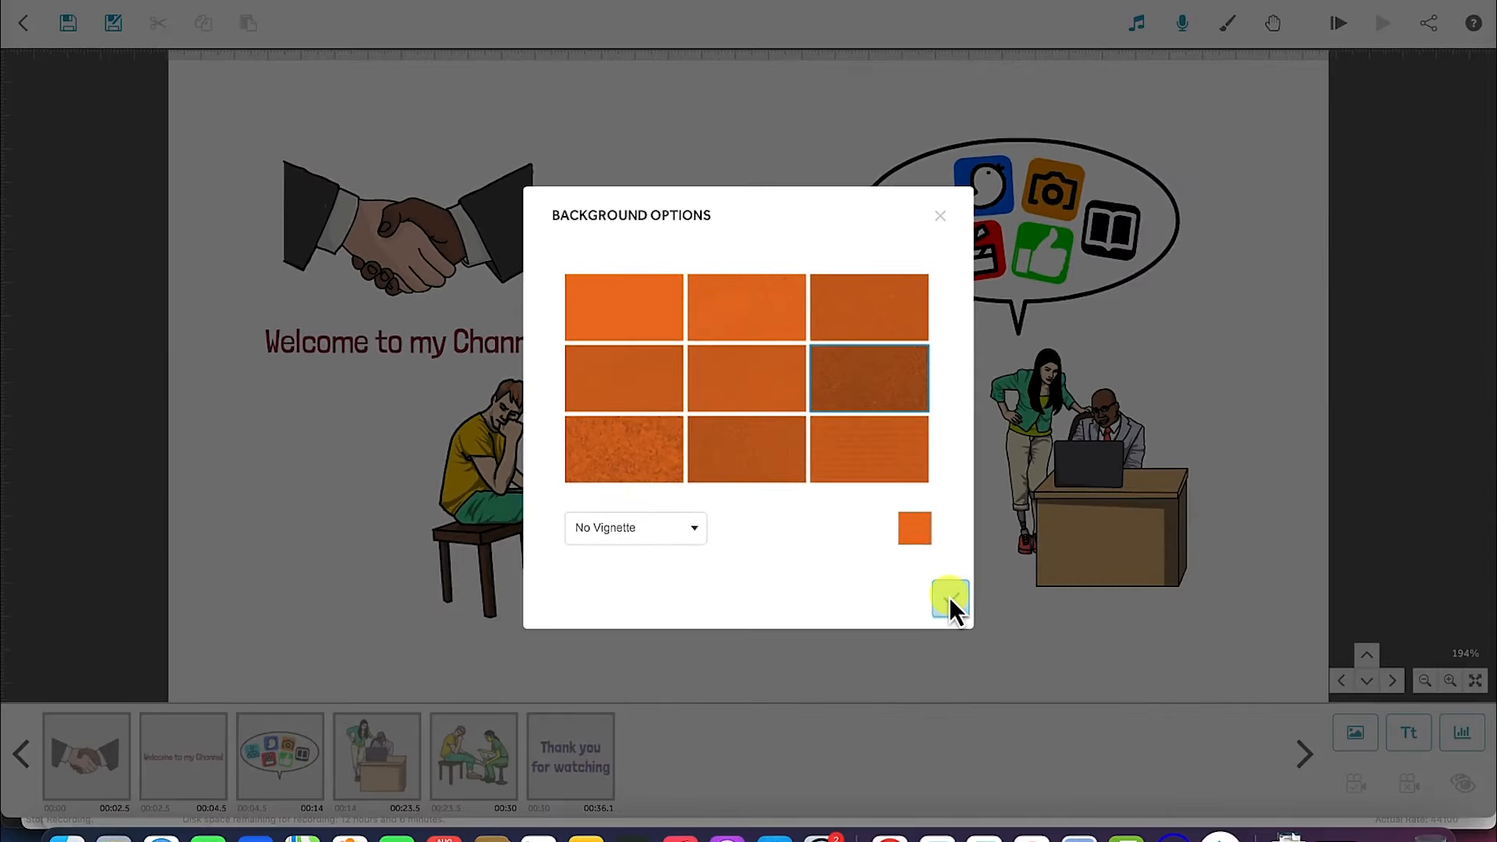
click(949, 597)
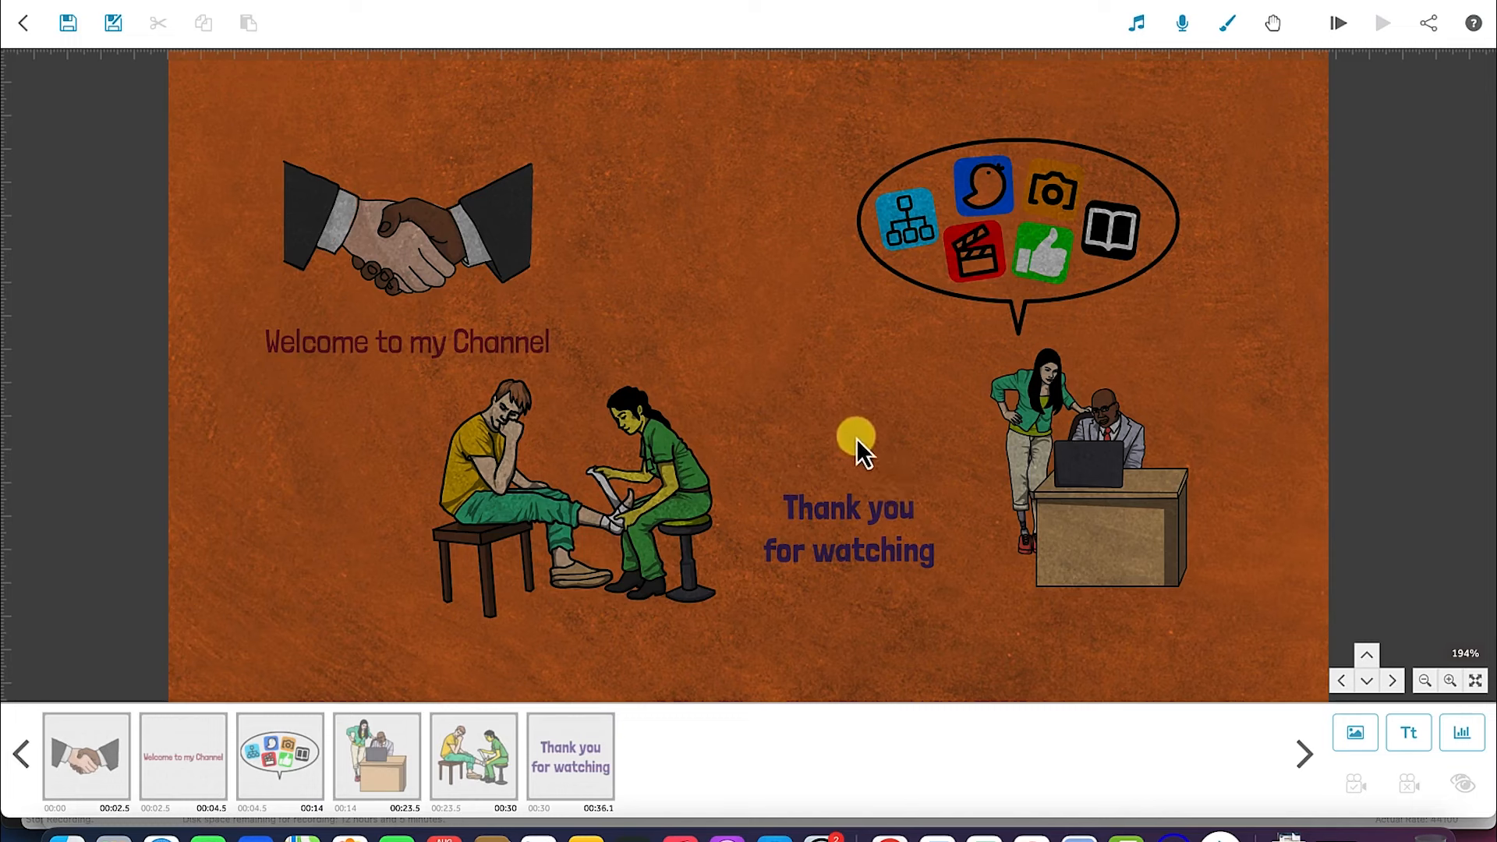
Add a Soft Vignette to the orange textured background and apply it.
click(1223, 22)
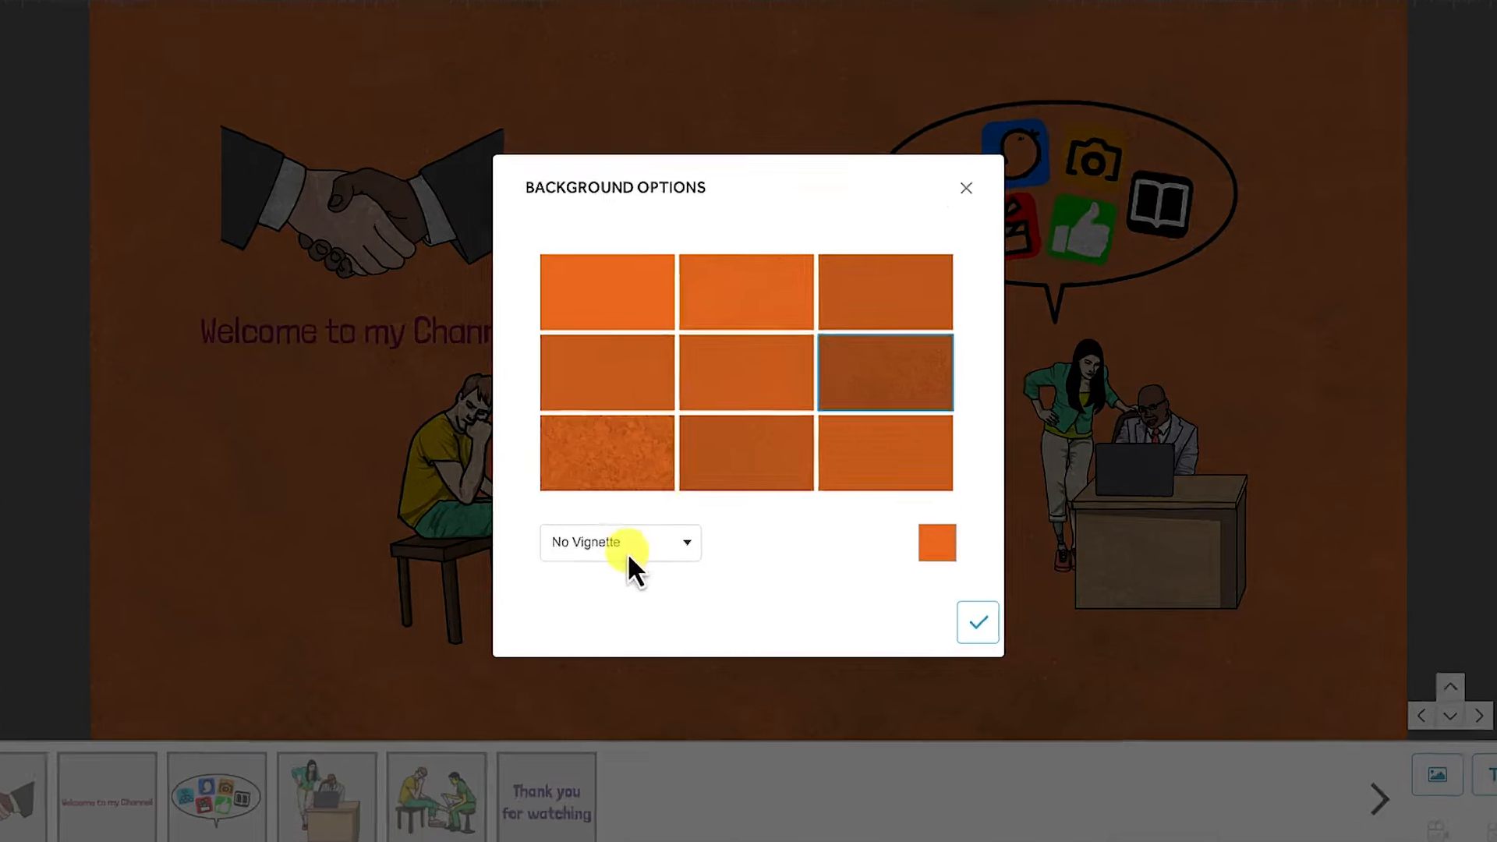
click(643, 532)
click(543, 764)
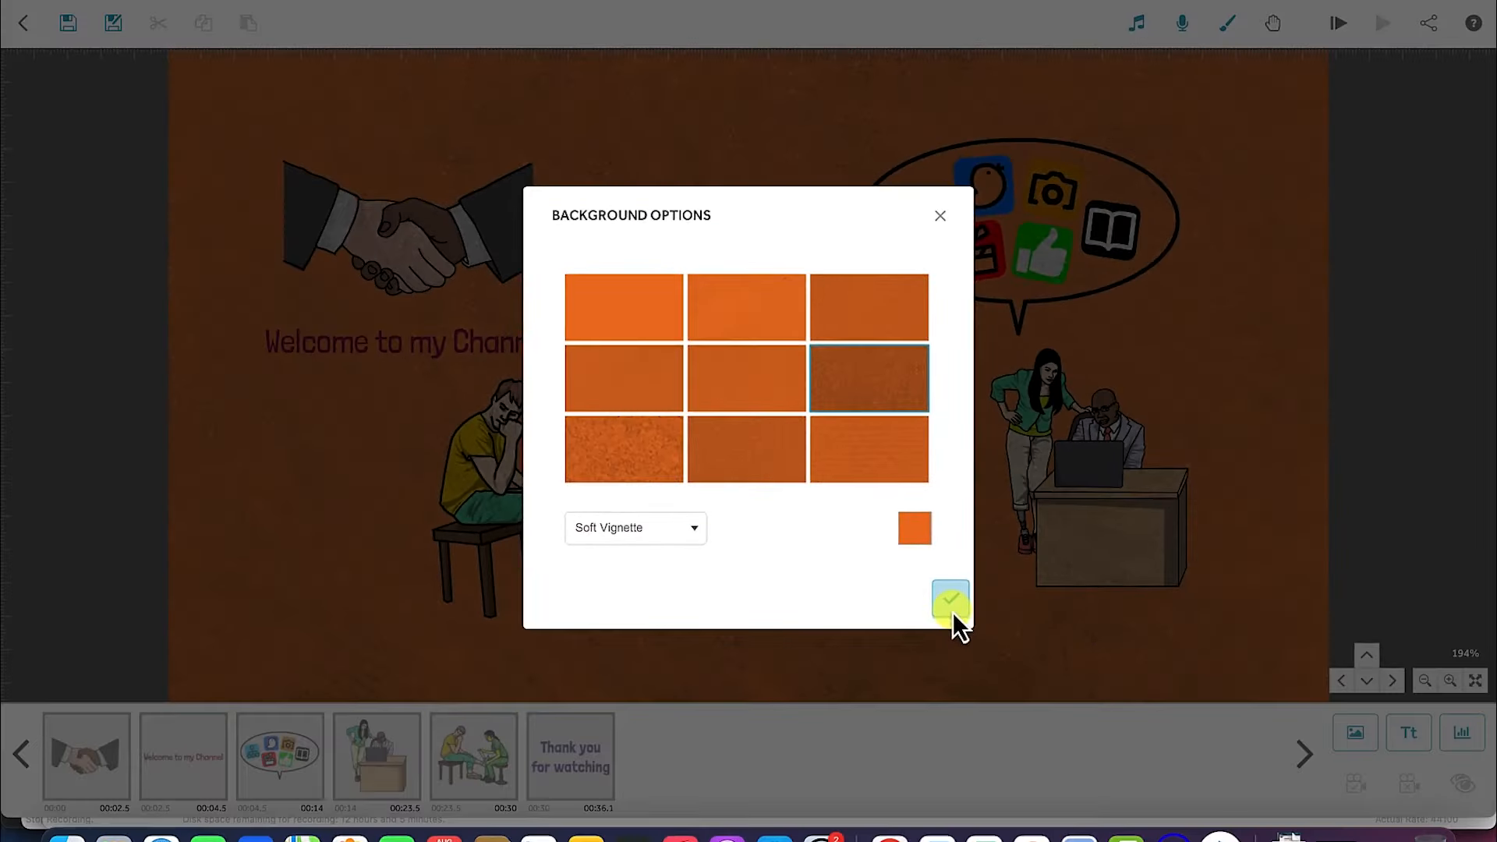
click(953, 611)
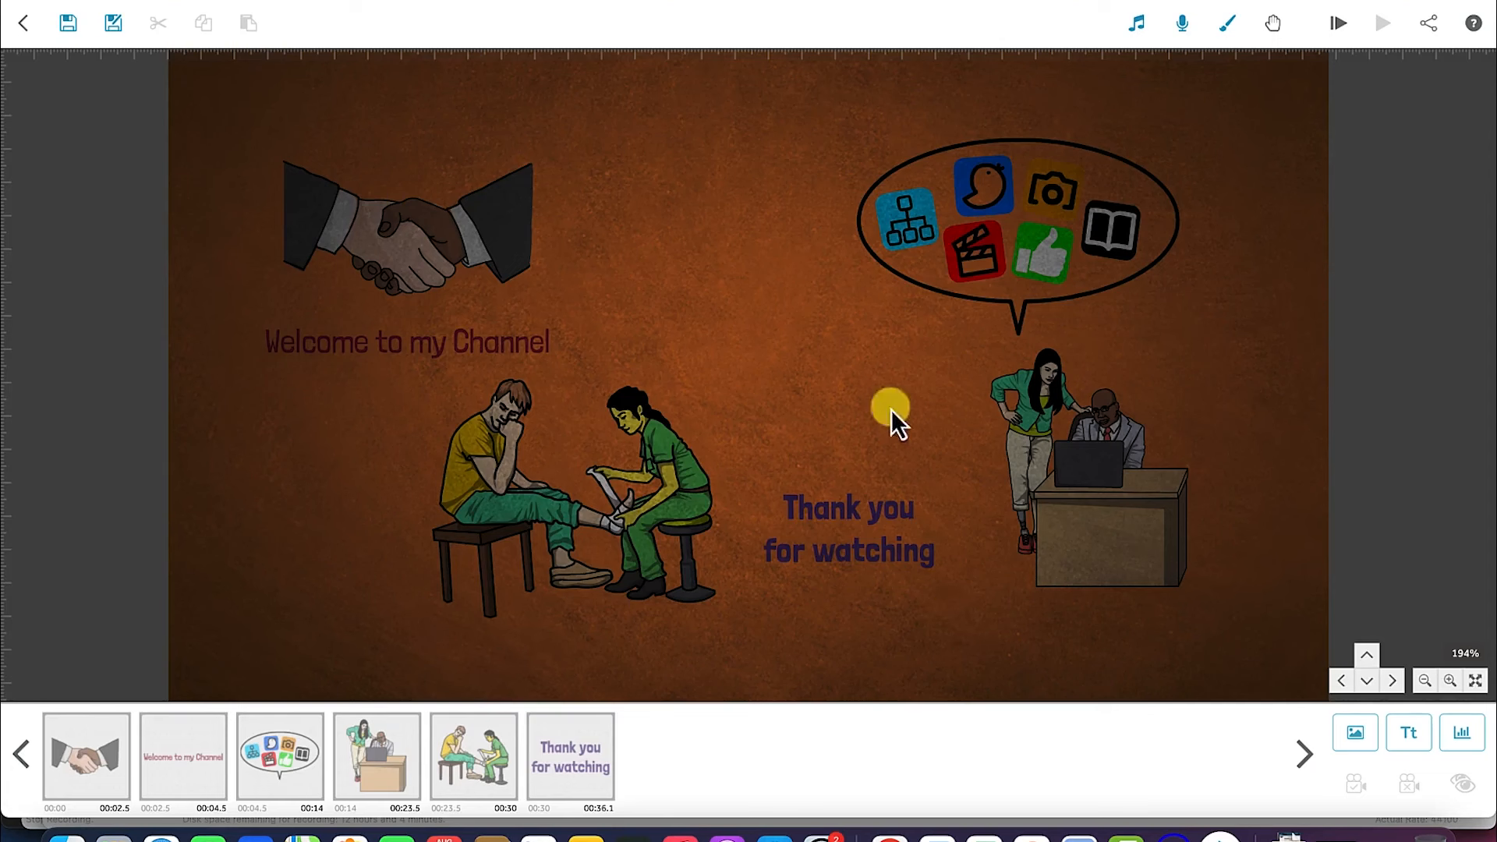
Change the background colour to pale pink (#f9e3ee) and apply it to the canvas.
click(1227, 24)
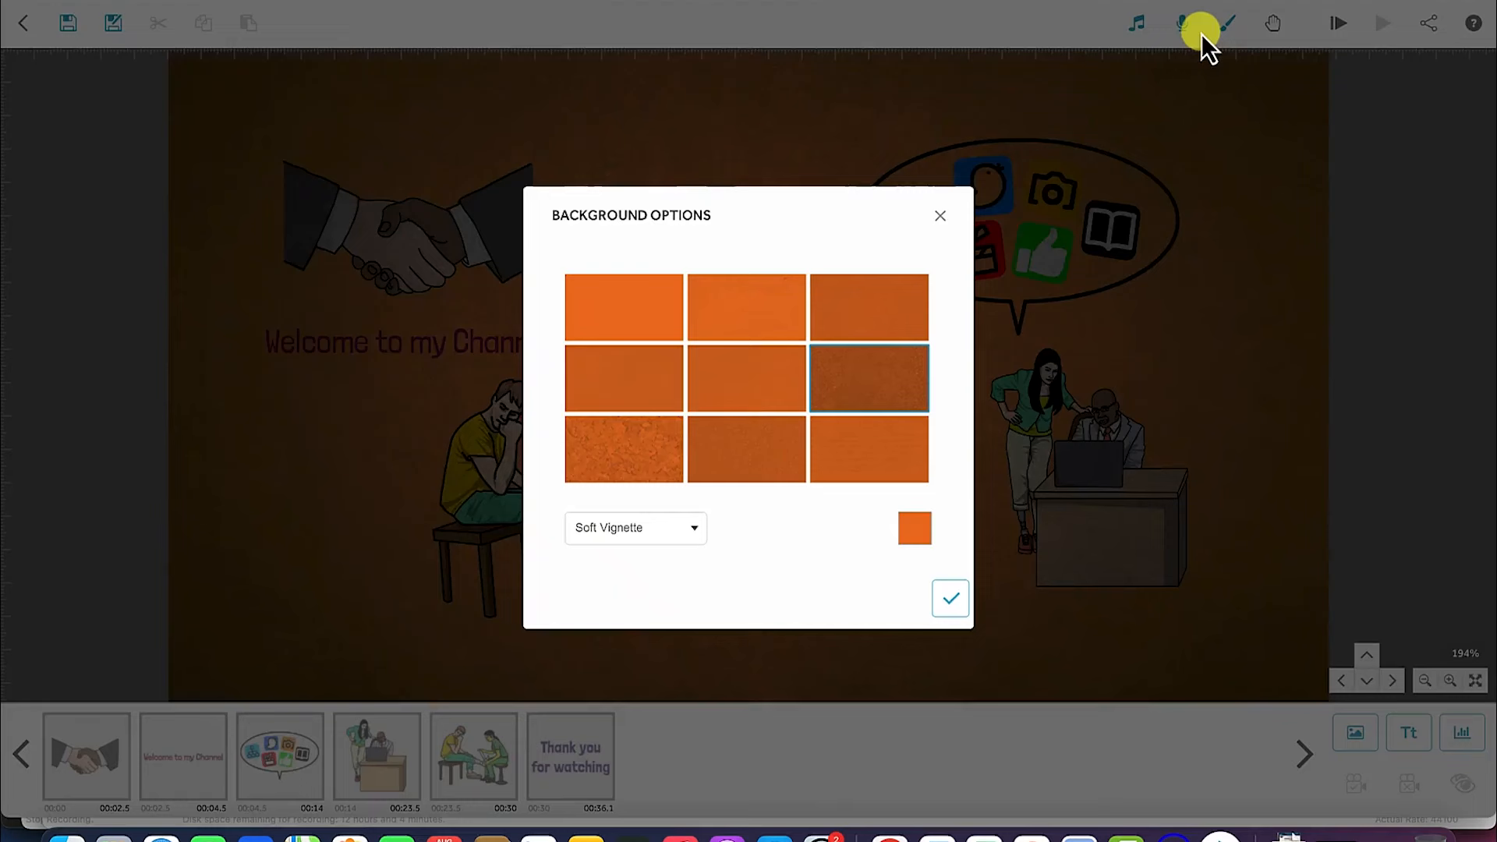
click(907, 535)
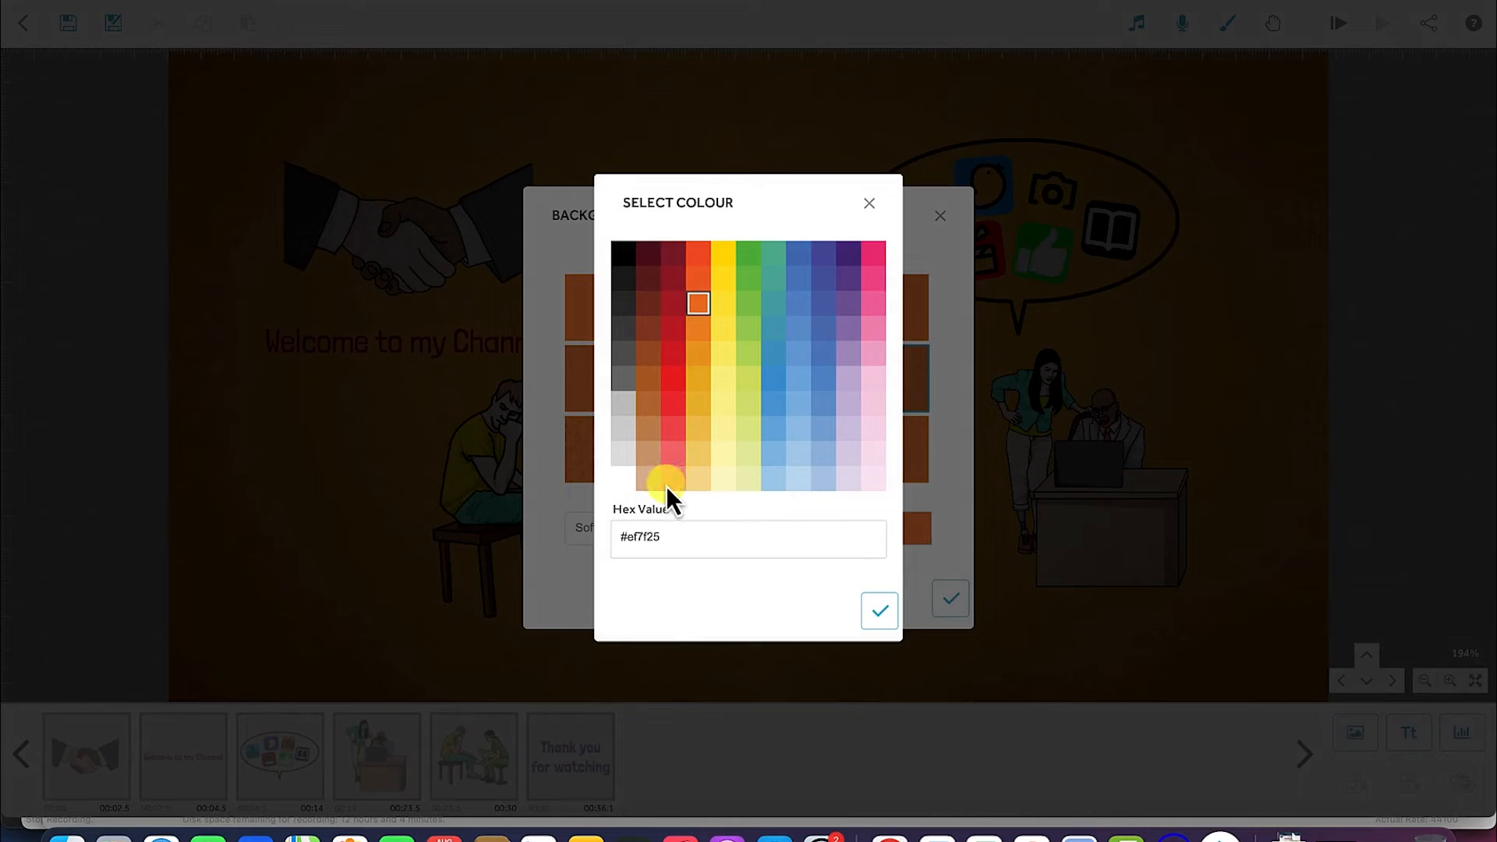
click(874, 458)
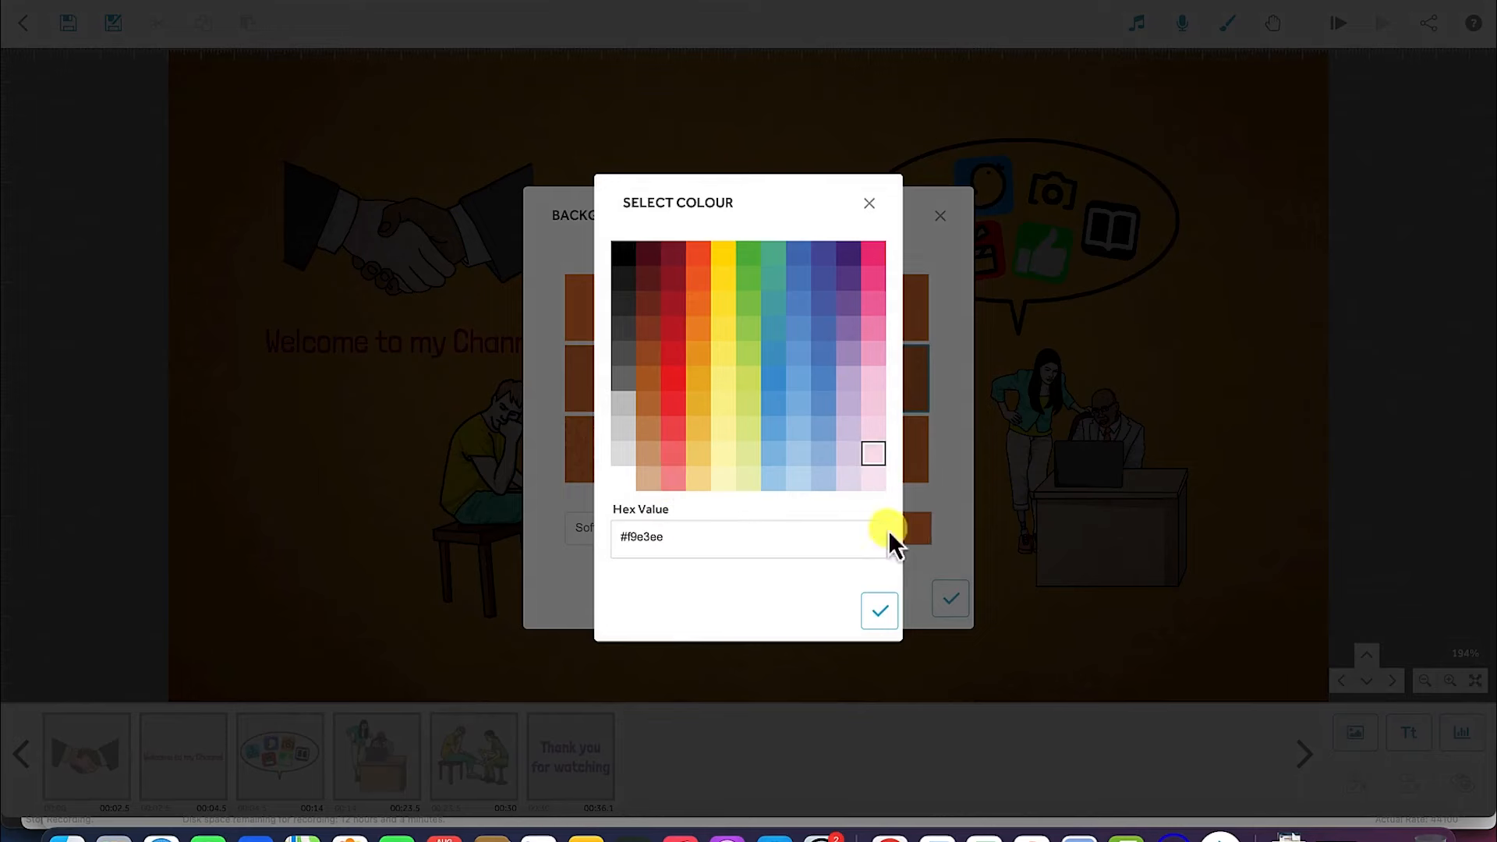
click(878, 608)
click(952, 597)
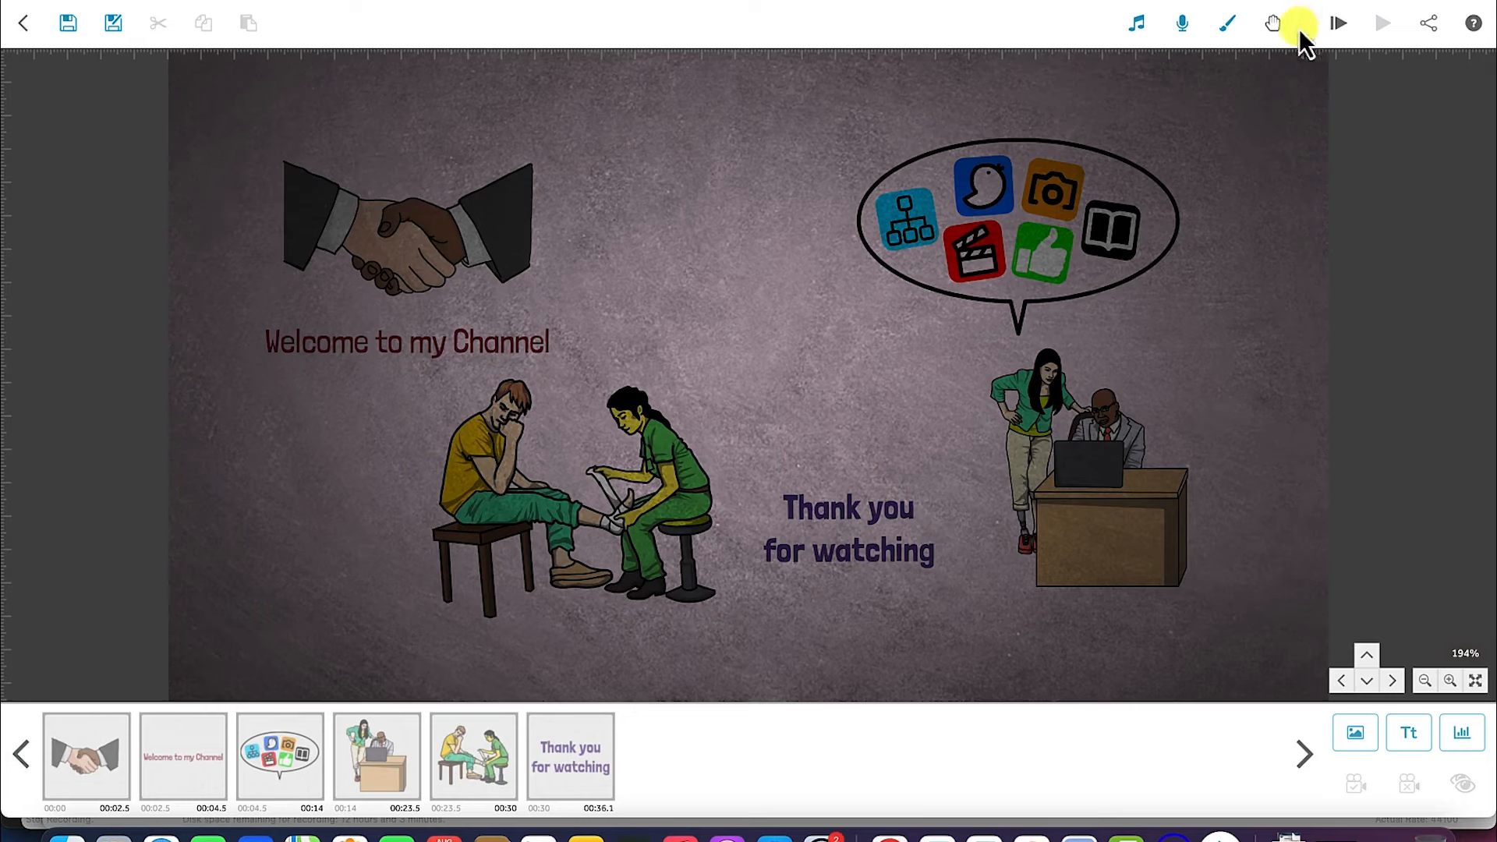
Set the pale pink background's vignette to Hard Vignette and apply it.
click(1229, 24)
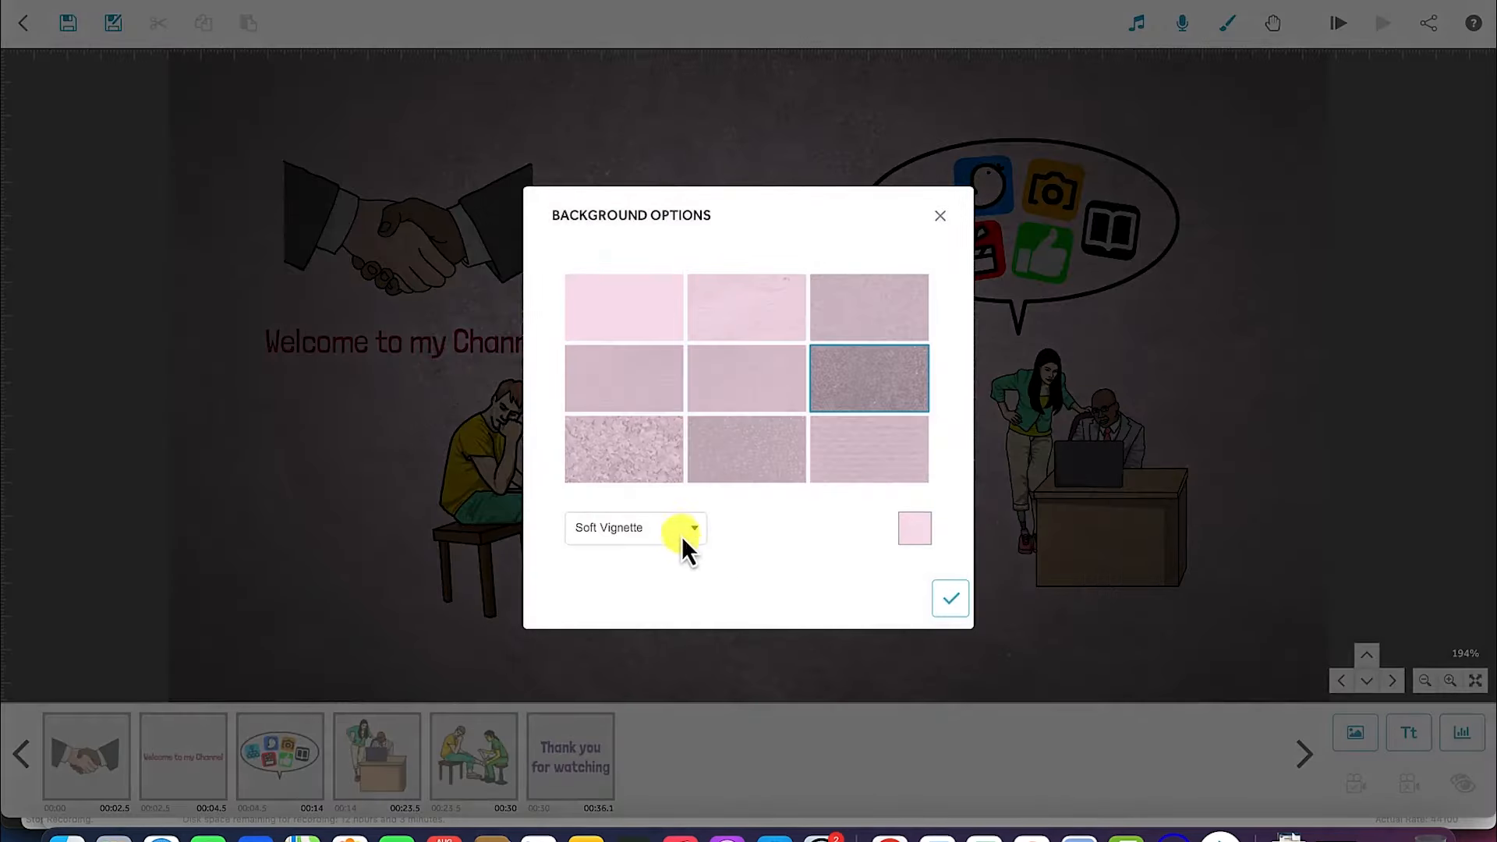
click(680, 538)
click(638, 622)
click(952, 600)
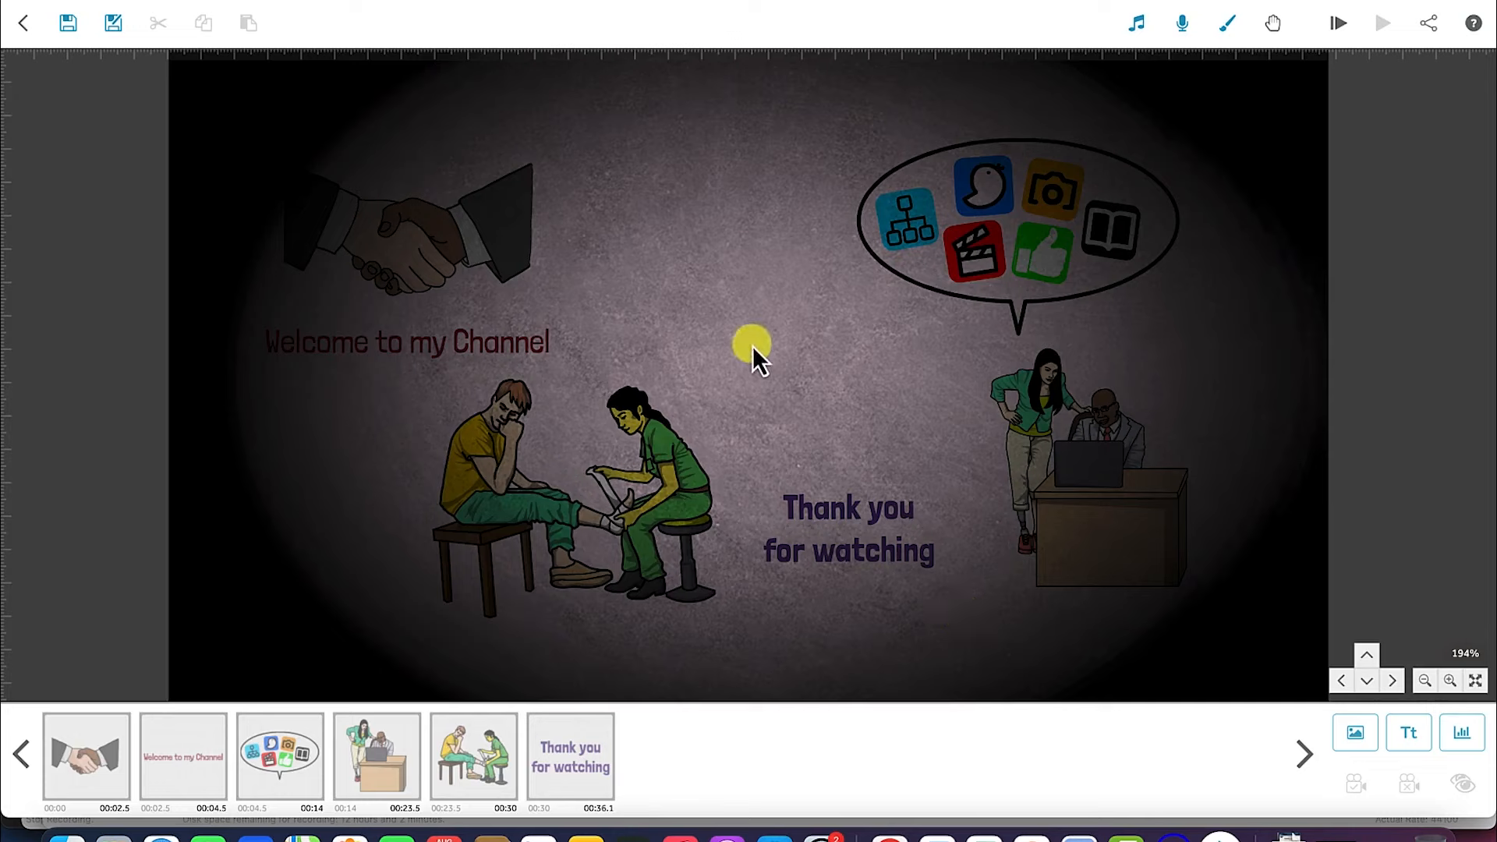
Set the background to No Vignette with the light grey colour #e3e3e3, and apply both.
click(1228, 26)
click(659, 529)
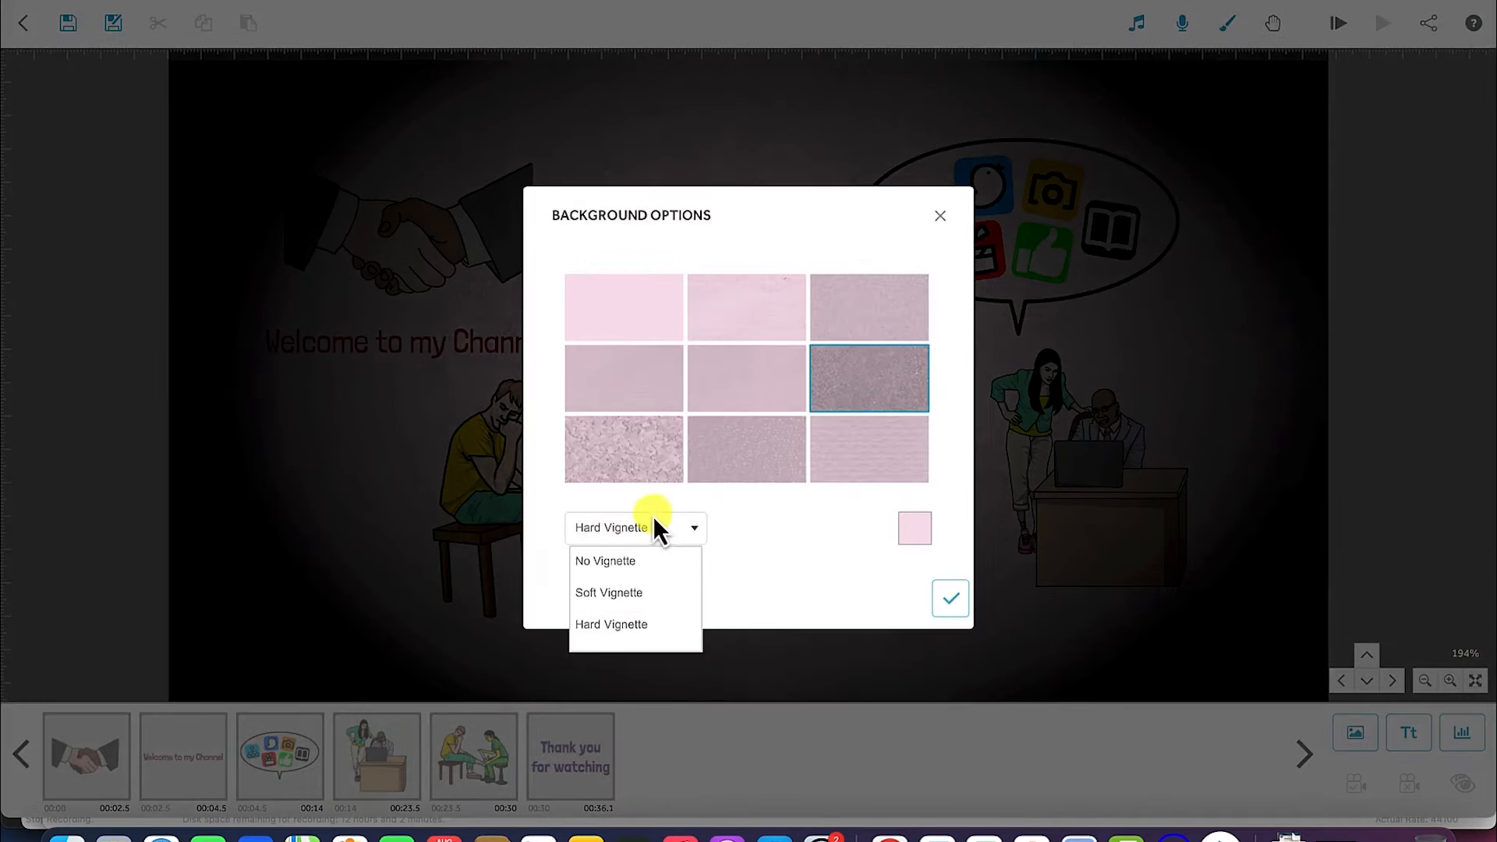
click(634, 563)
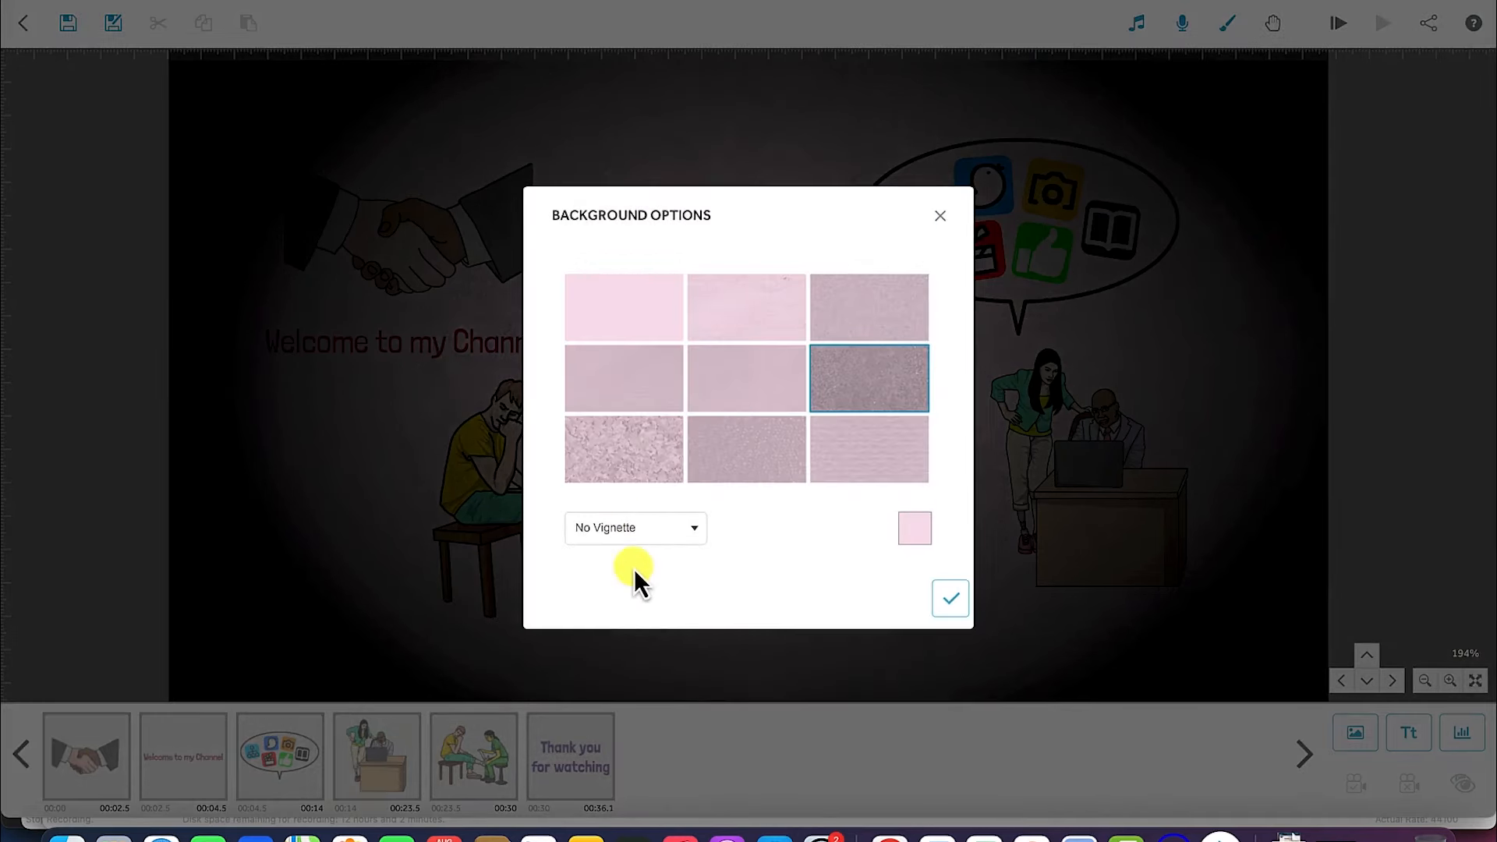
click(923, 532)
click(624, 478)
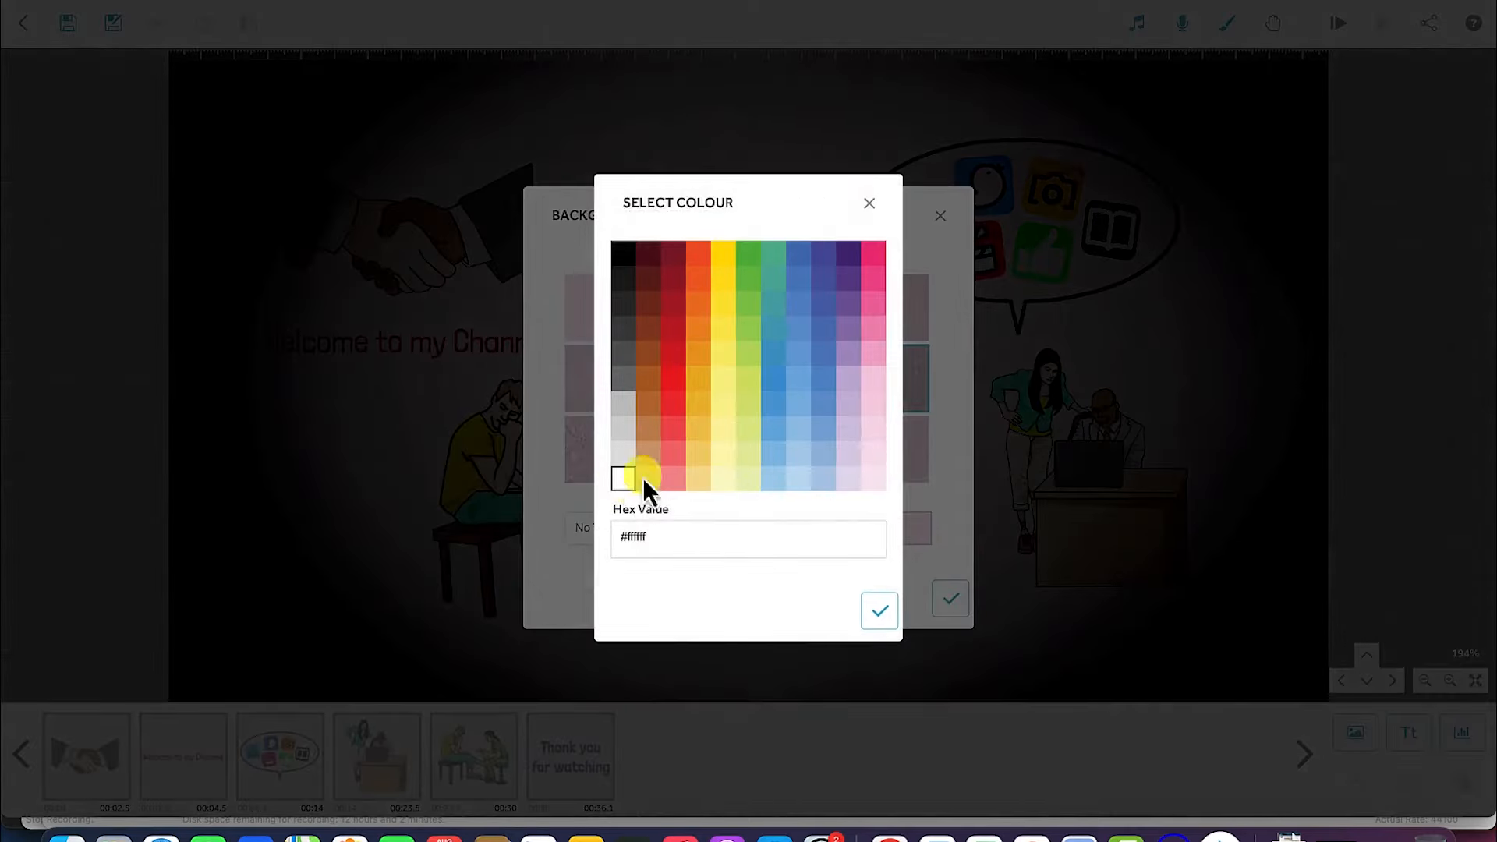
click(624, 453)
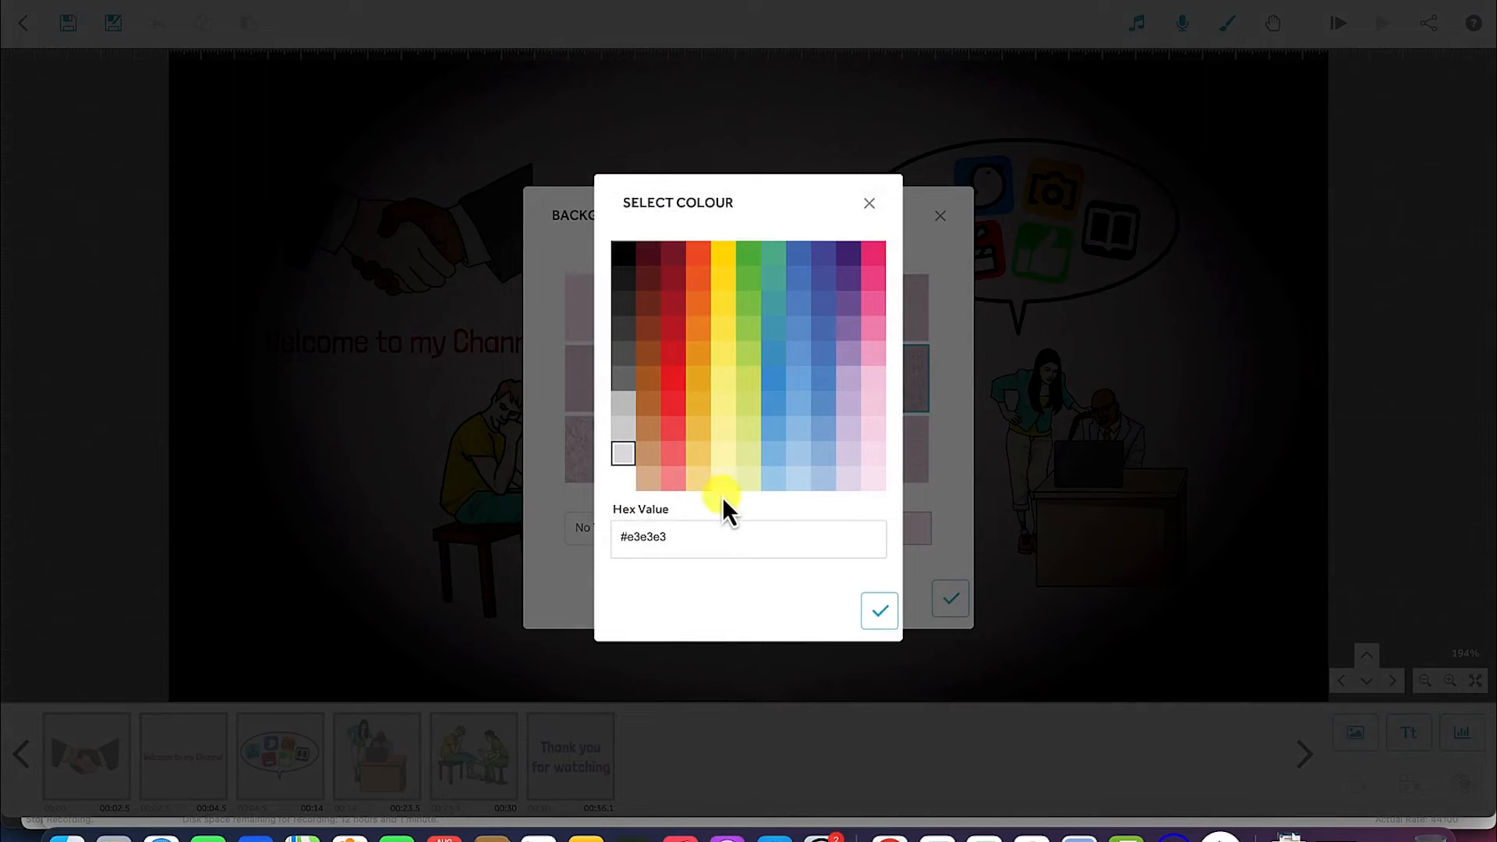
click(879, 621)
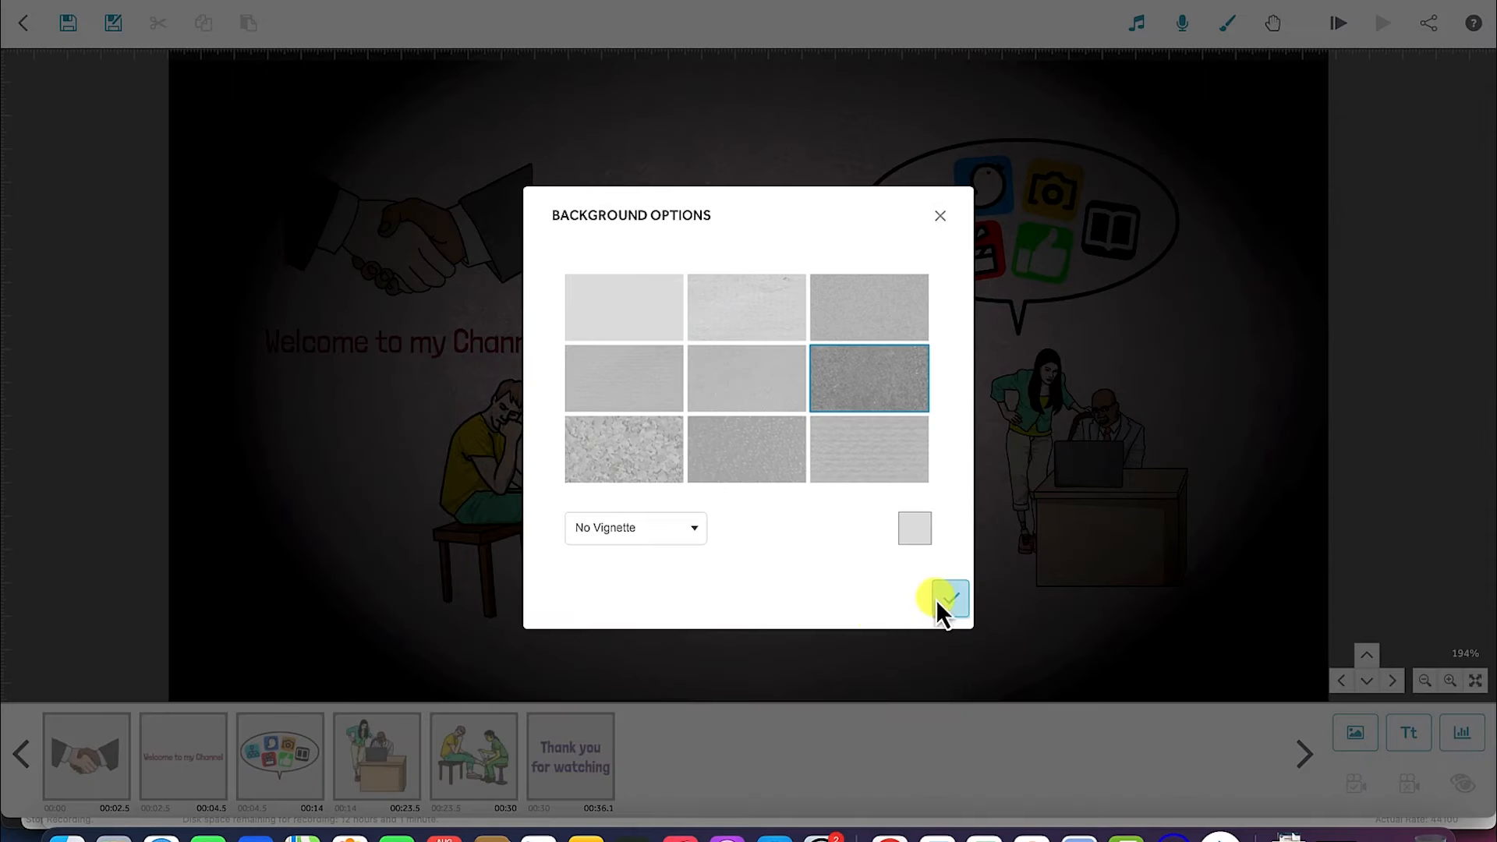
click(963, 602)
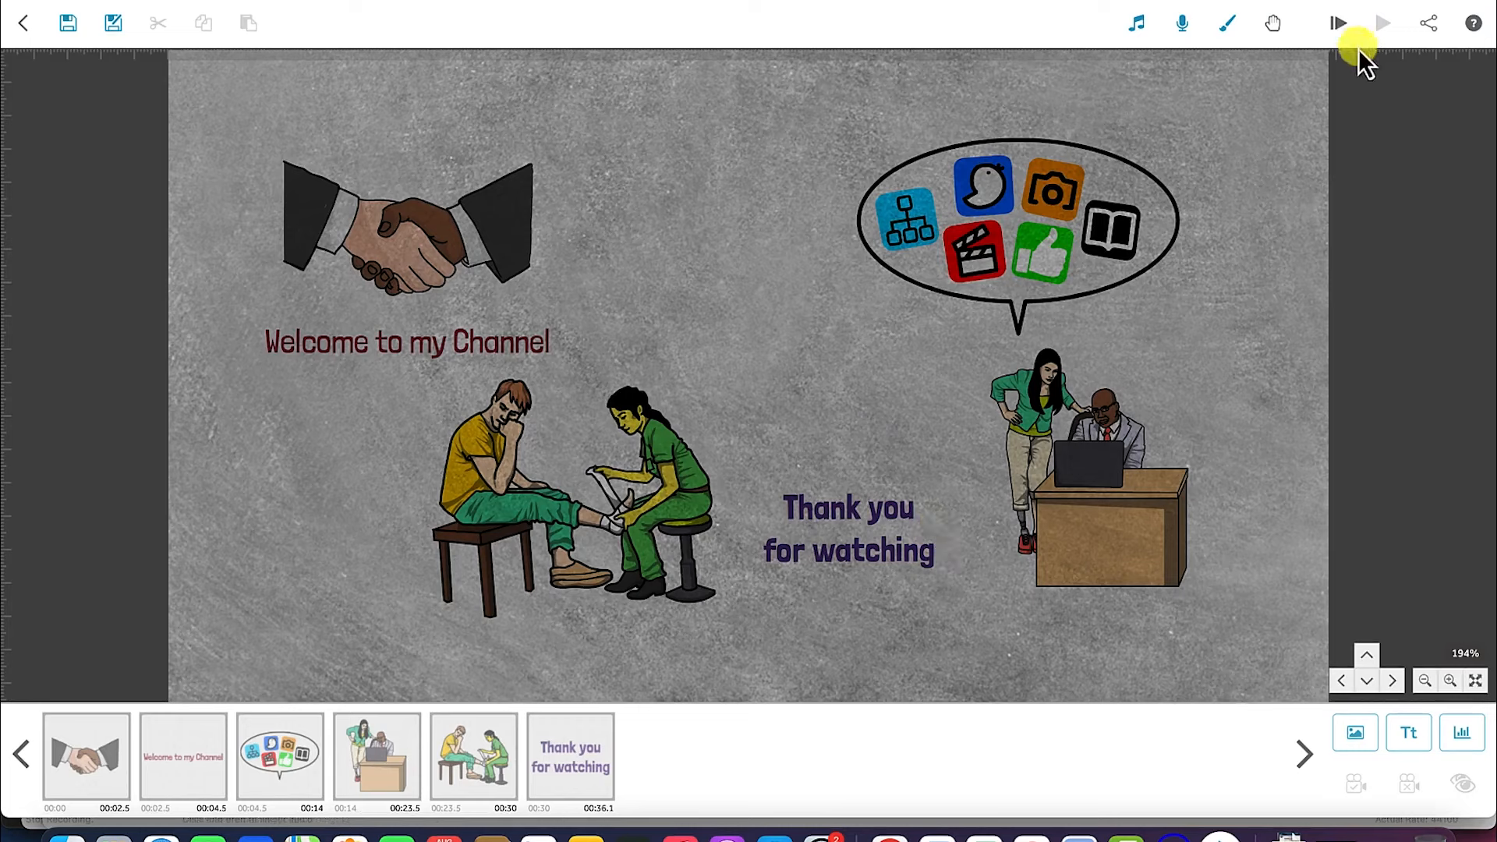
Switch the background to the second texture, the light and faintly marked one, and apply it.
click(1226, 24)
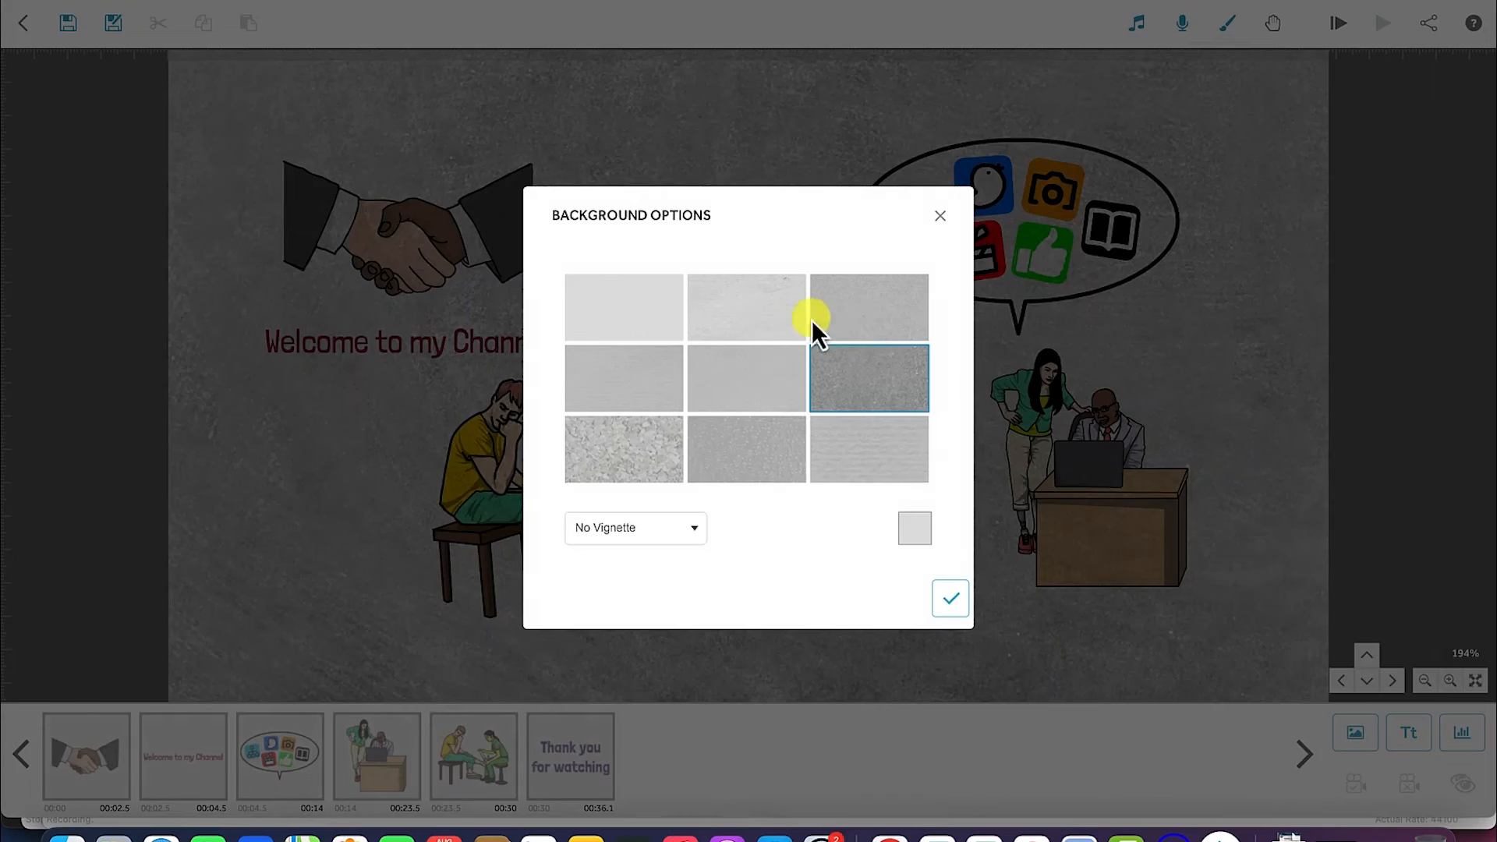
click(747, 319)
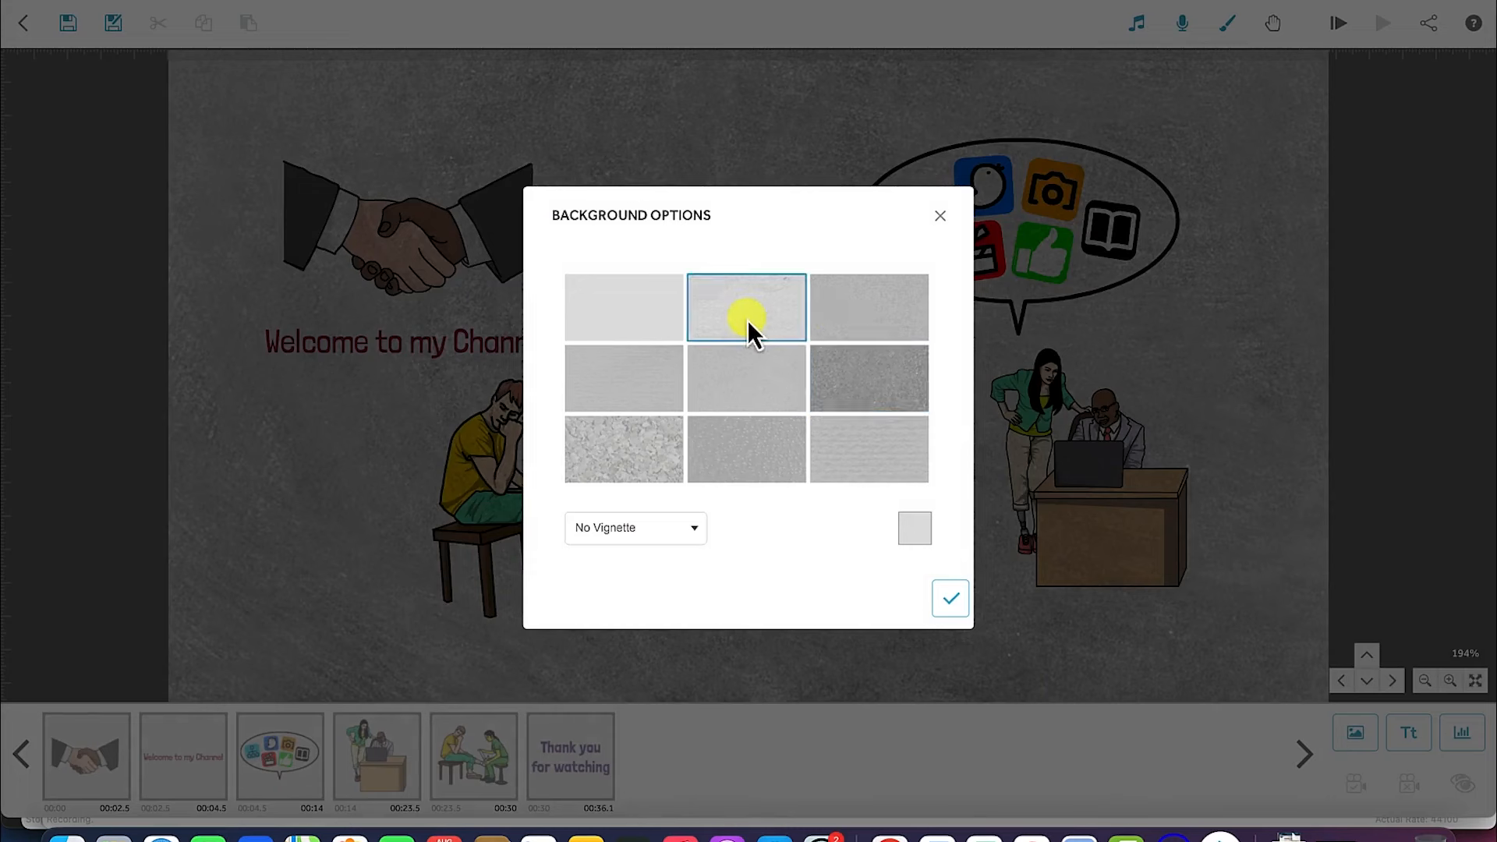
click(954, 606)
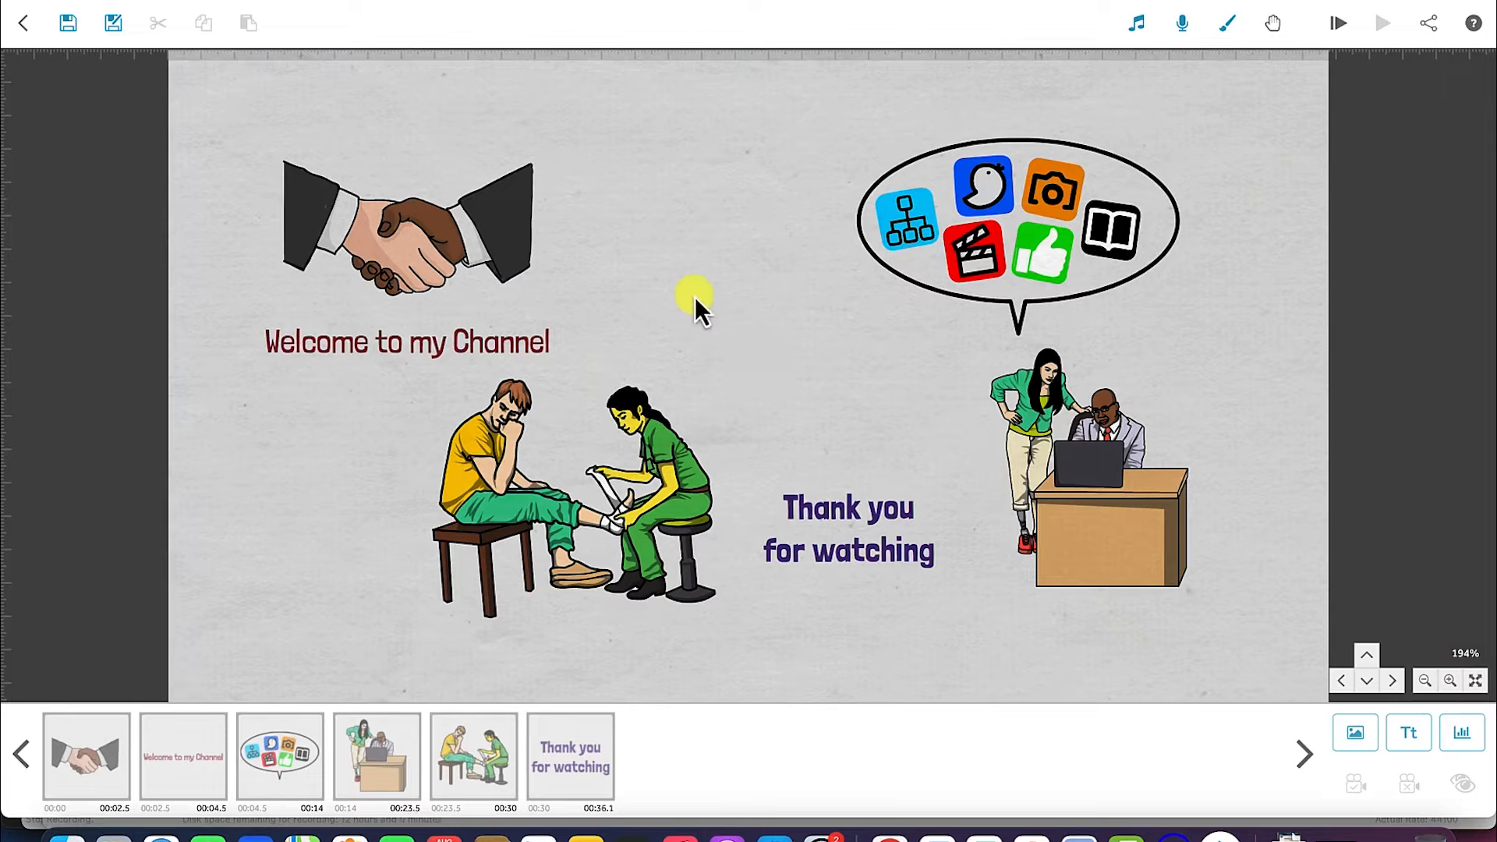
Change the background colour to light brown, keeping the second texture without a vignette, and apply it to the canvas.
click(1221, 30)
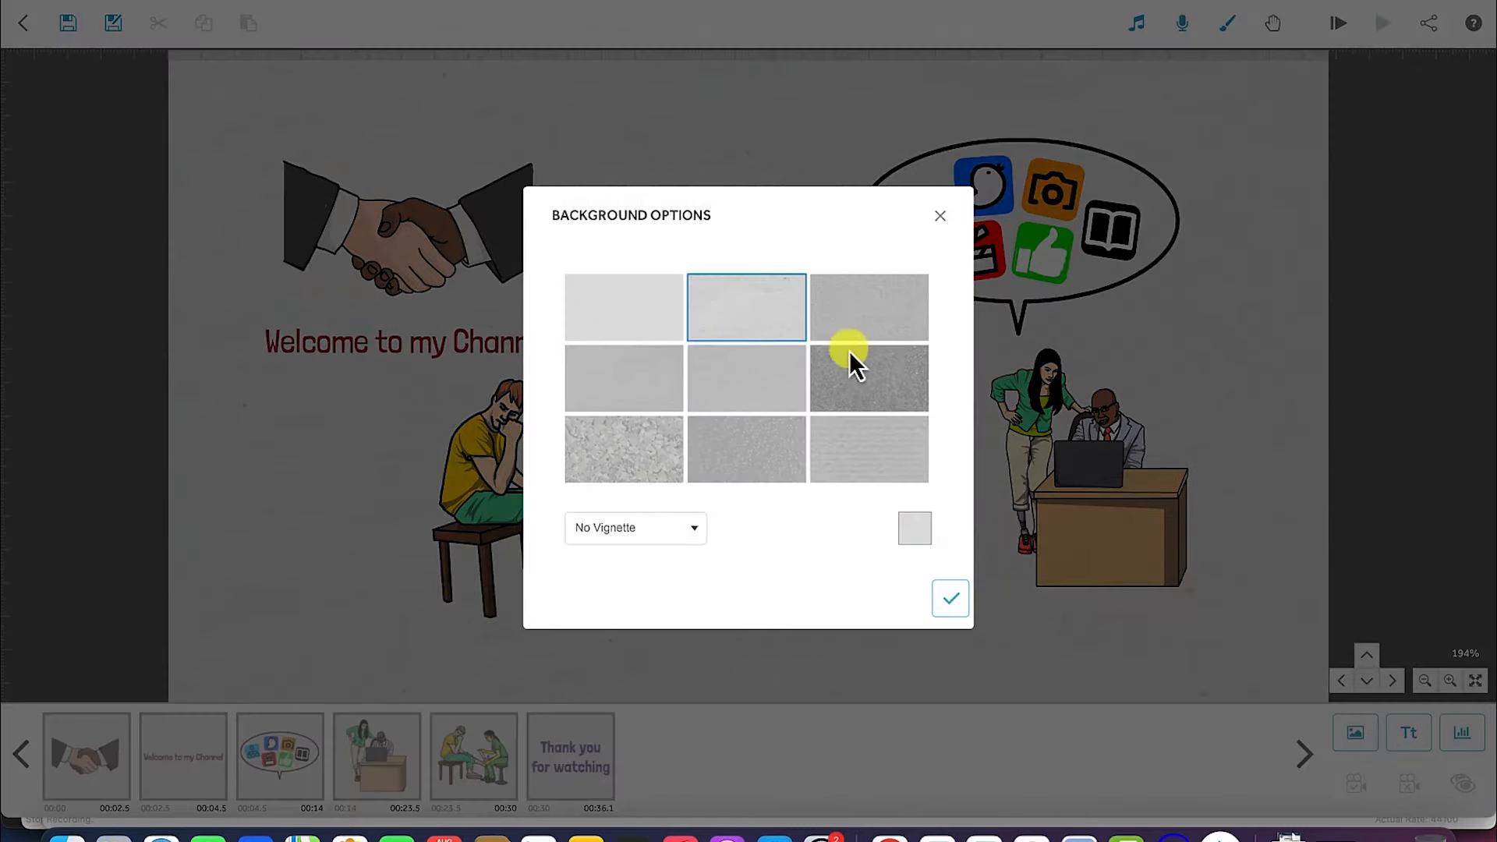
click(914, 530)
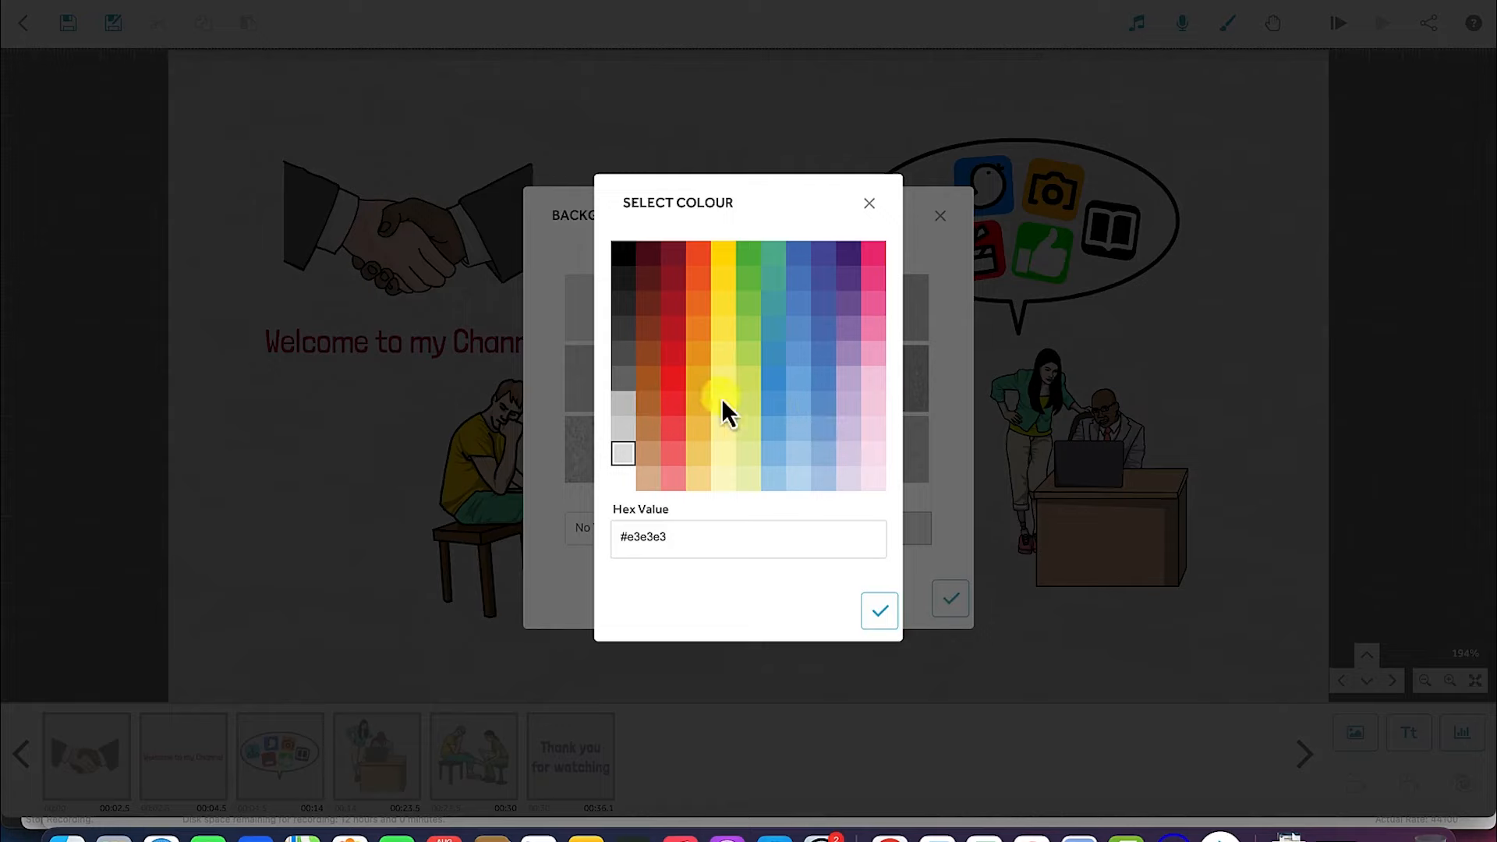
click(677, 407)
click(880, 612)
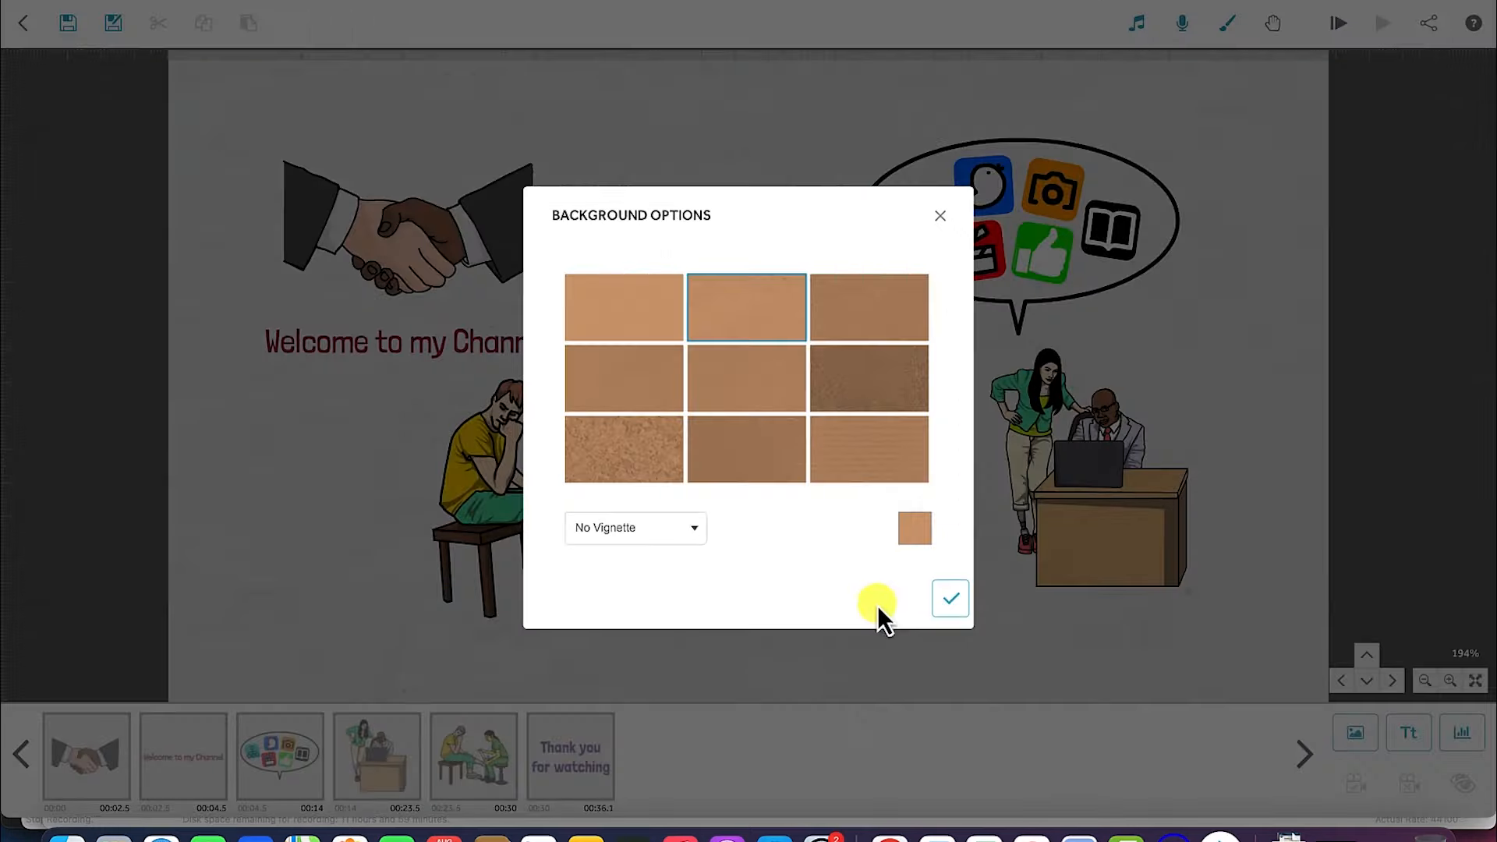
click(939, 589)
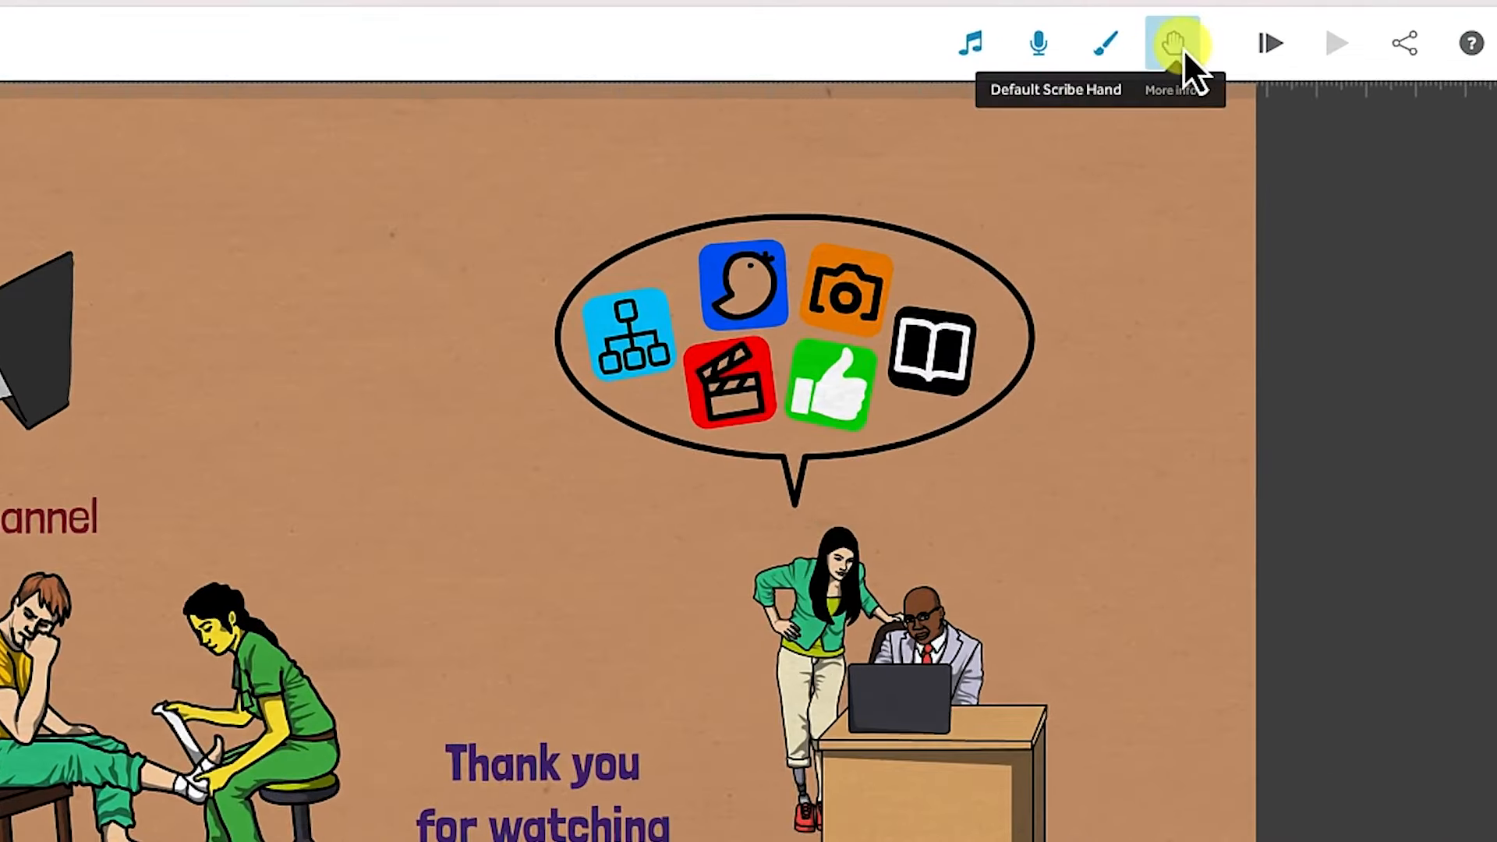
Set the default scribe hand to No Hand, and browse the pens category and the one below it.
click(1179, 45)
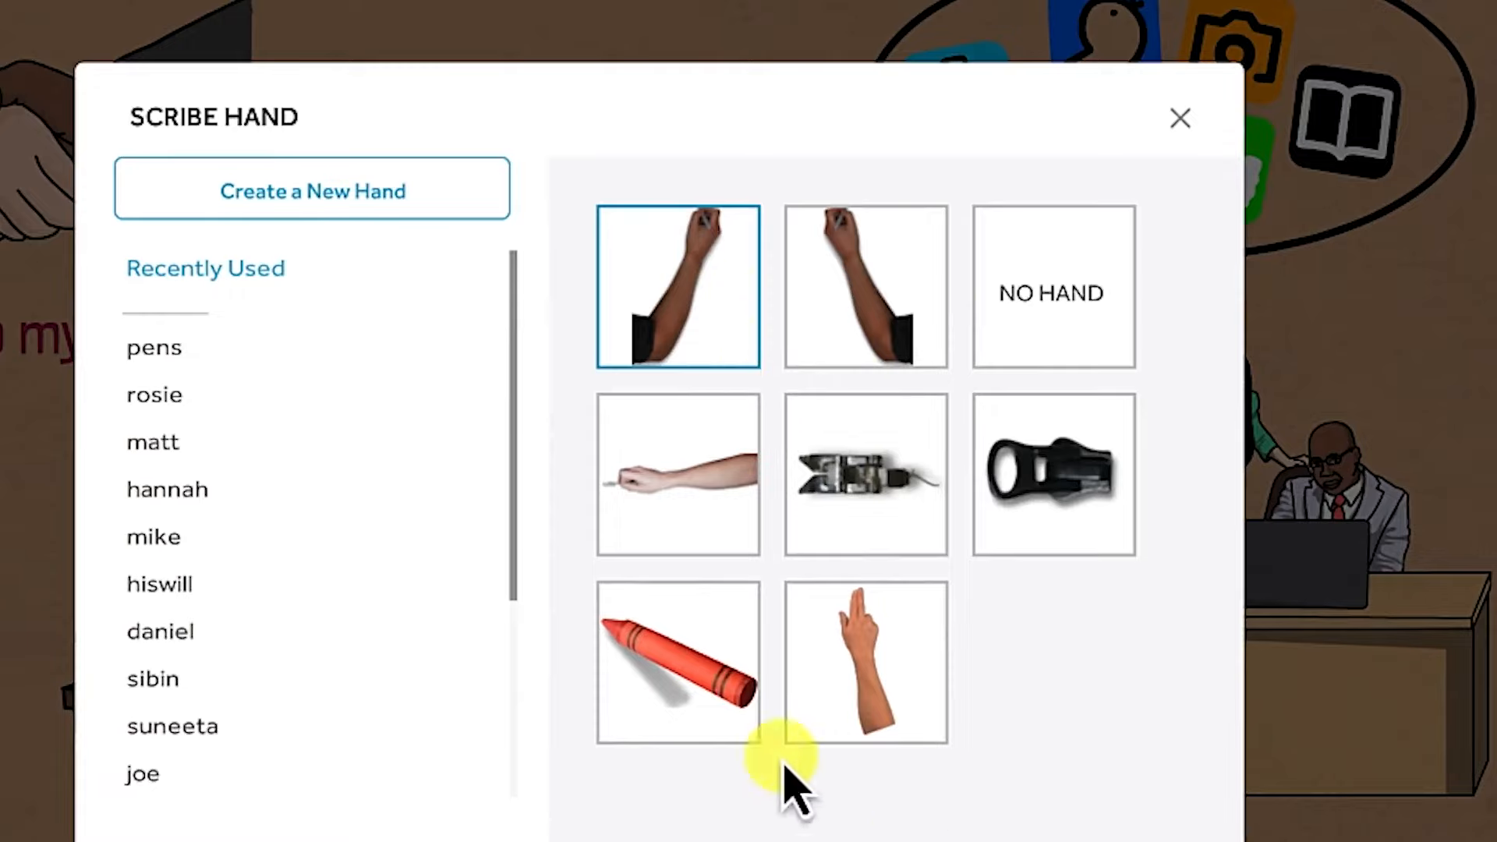
click(1095, 294)
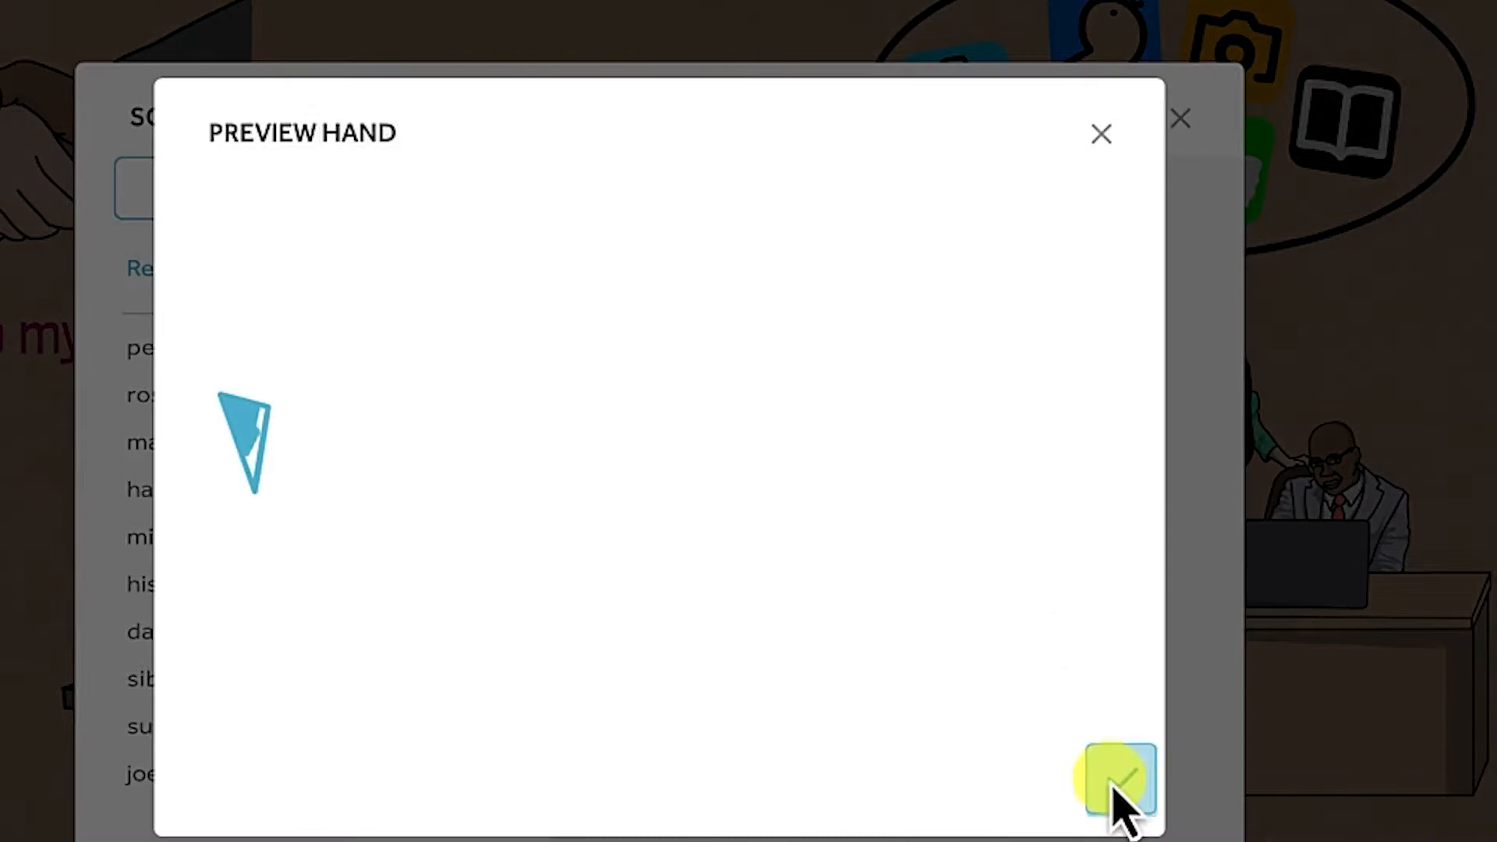
click(1117, 783)
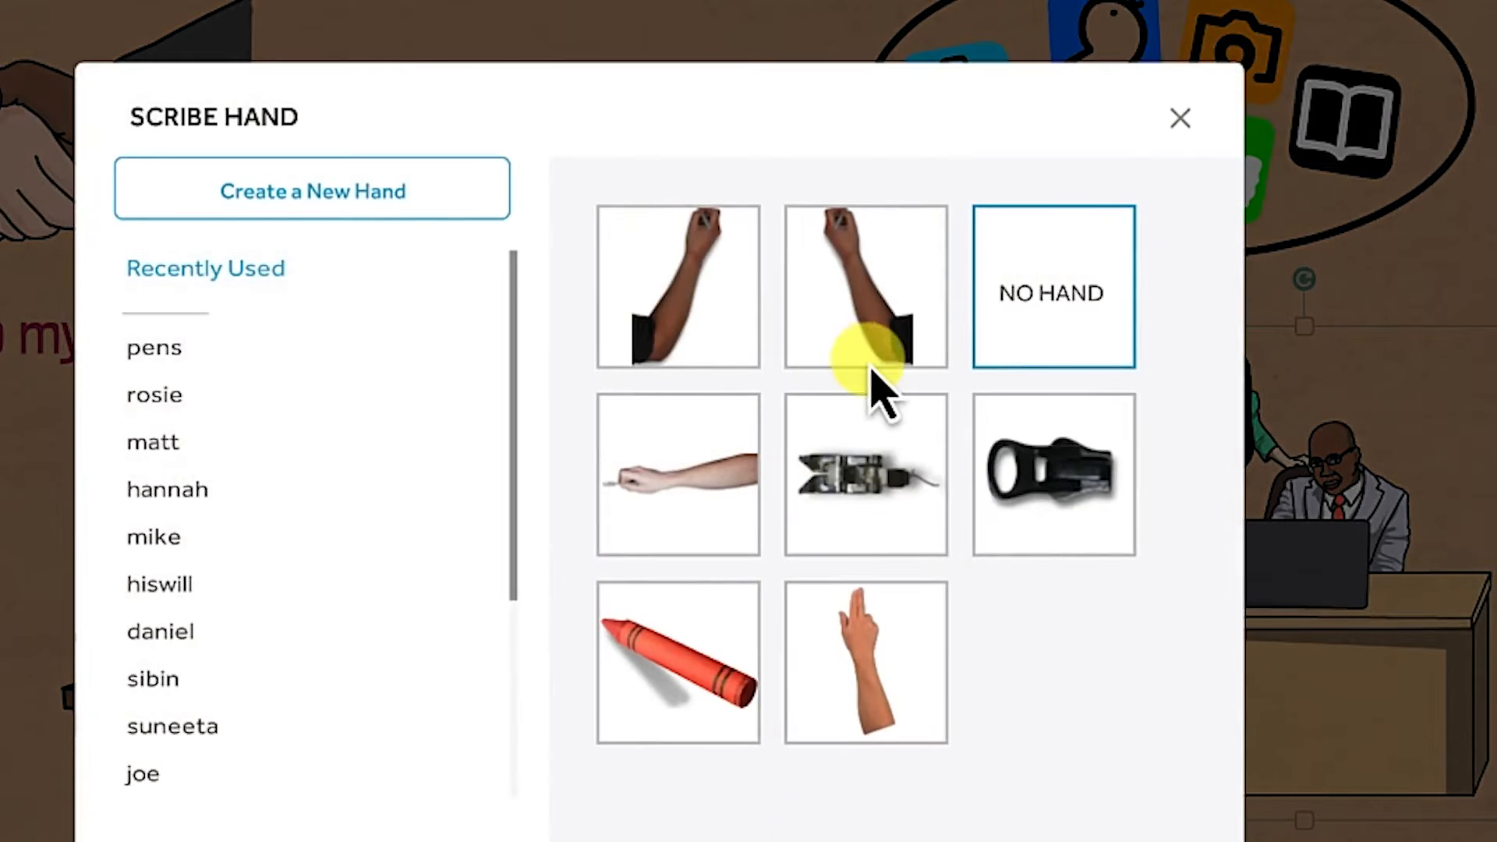
click(182, 347)
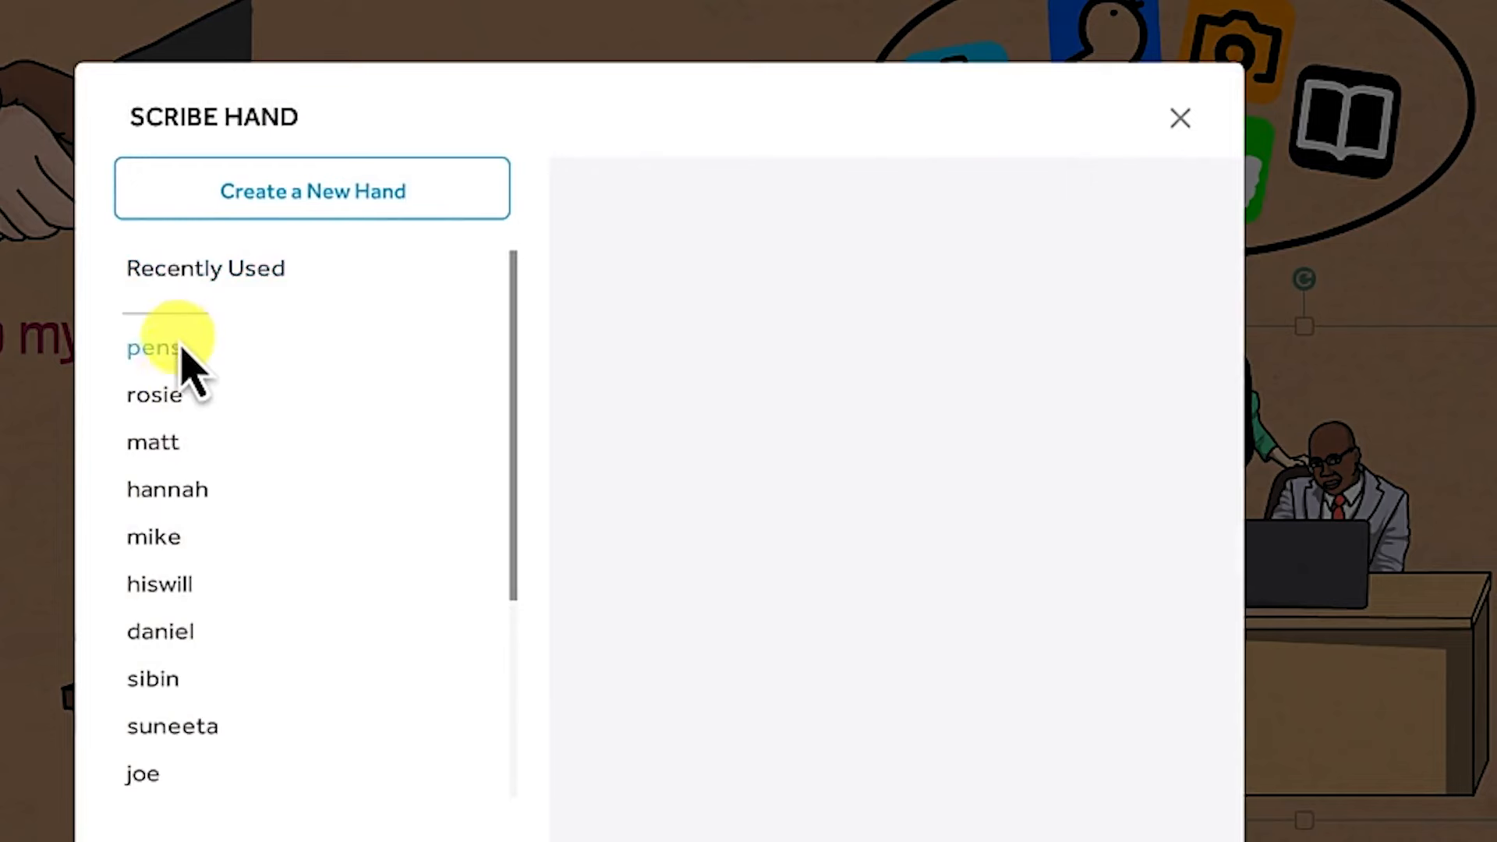
click(181, 395)
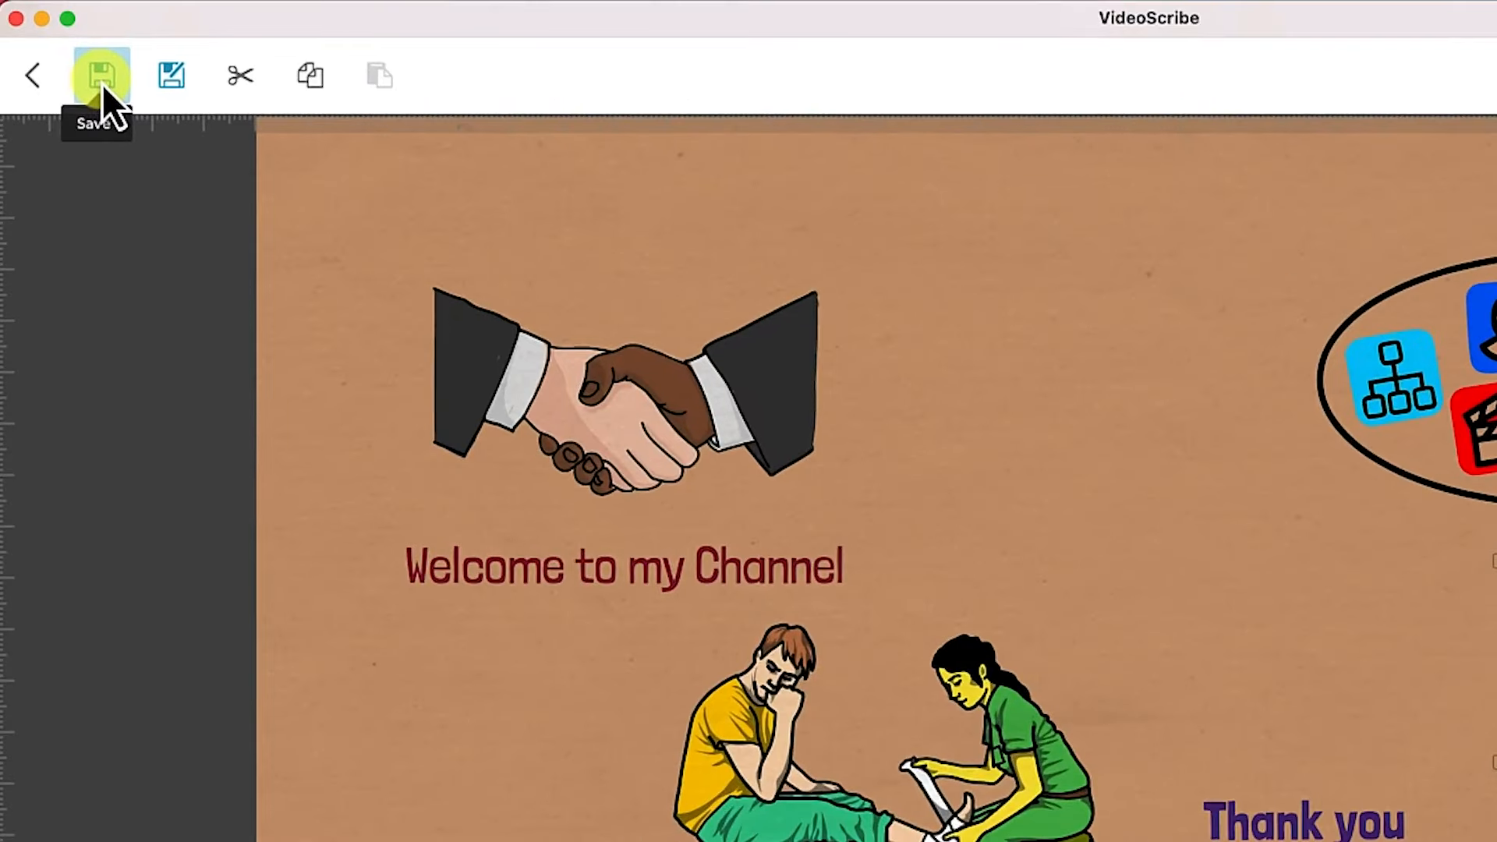
Save the scribe file to the computer as "Scribe Tutorial" in the Videoscribe folder.
click(102, 78)
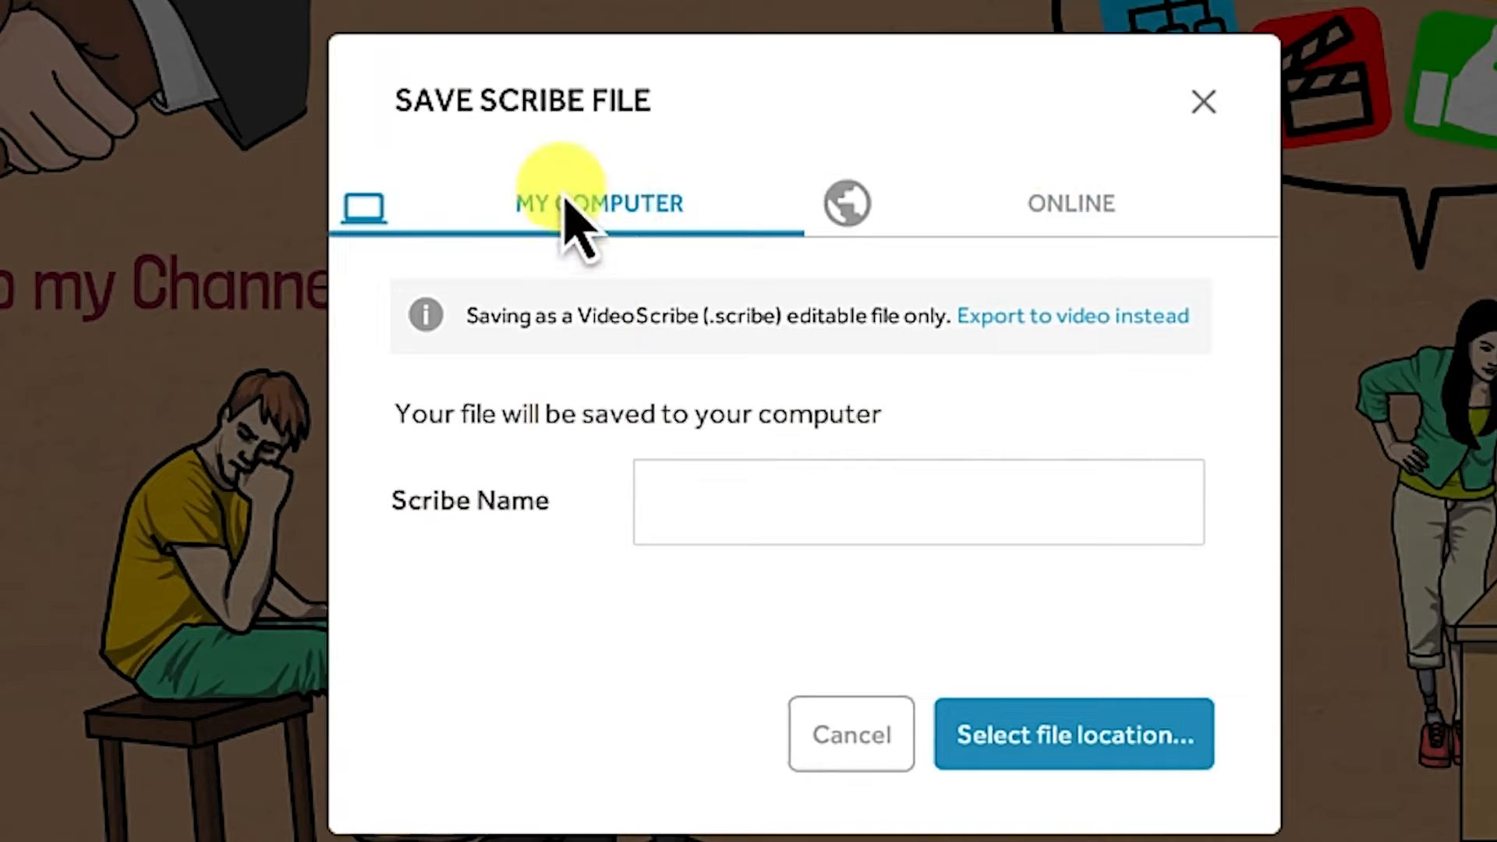
click(734, 513)
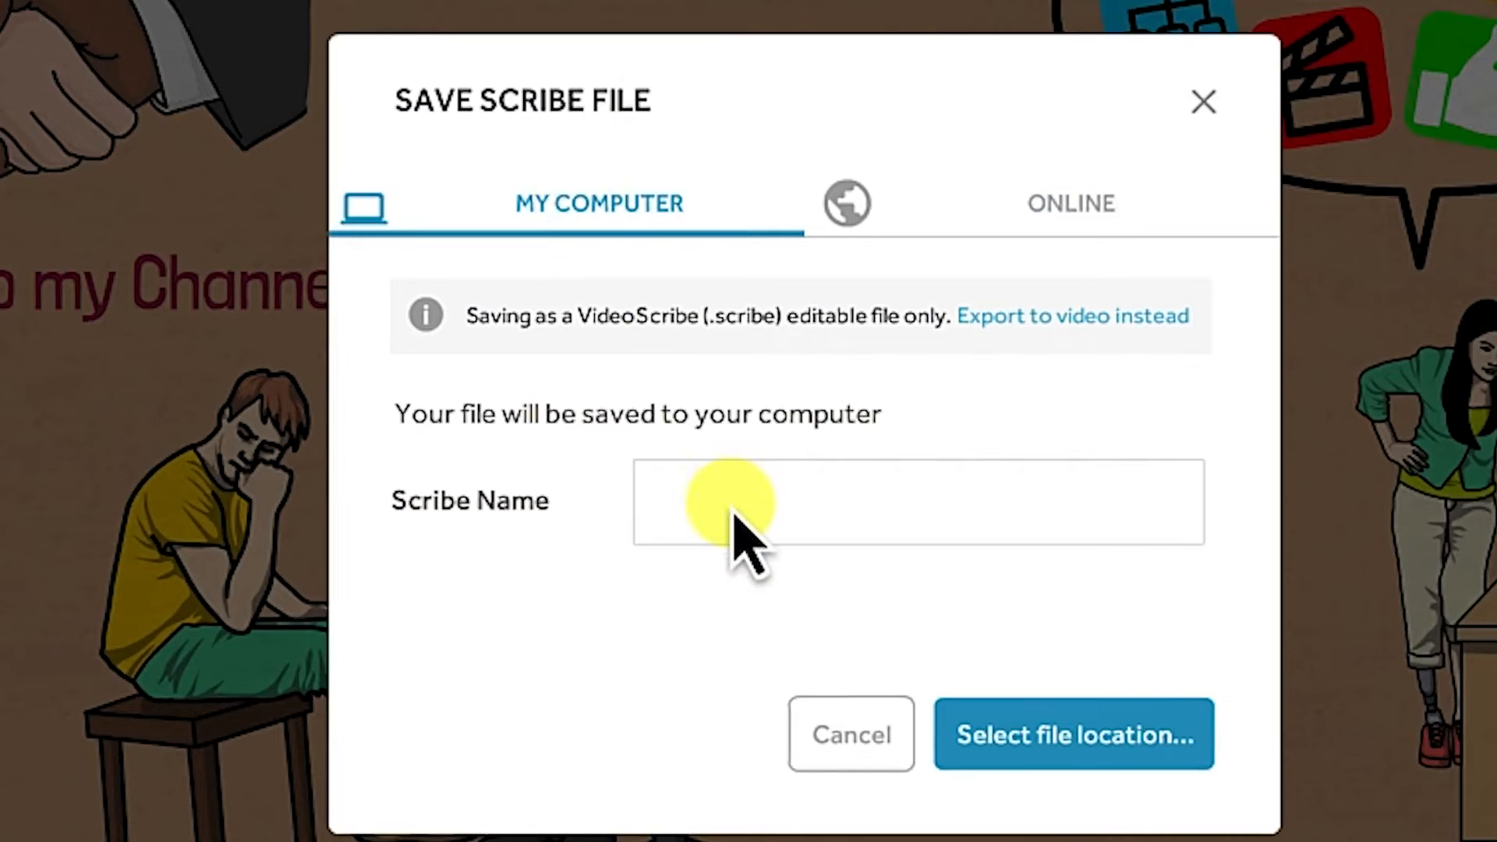
text(Scribe Tu)
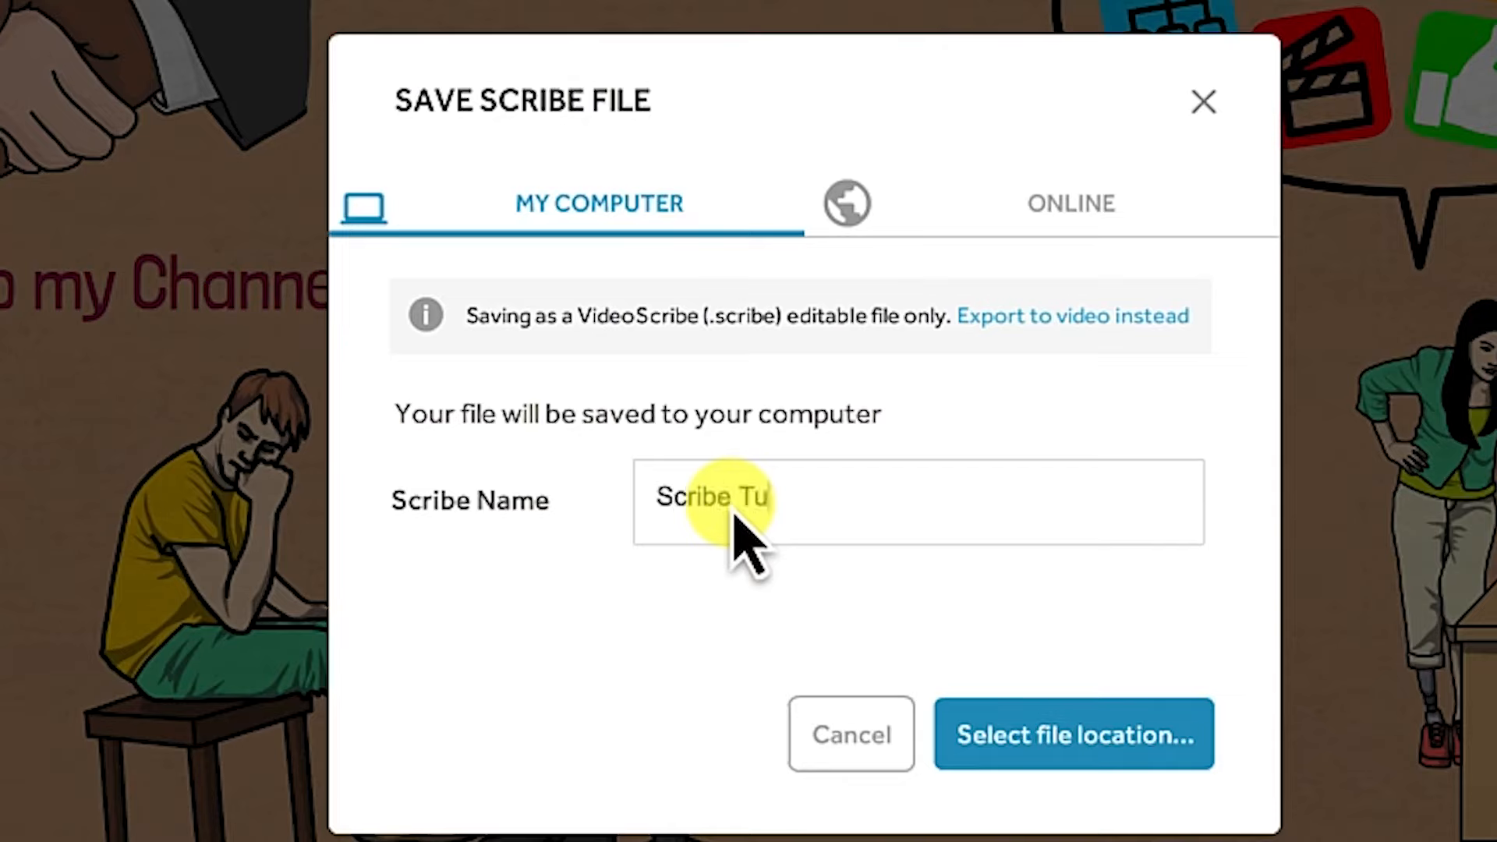
text(torial)
click(1023, 758)
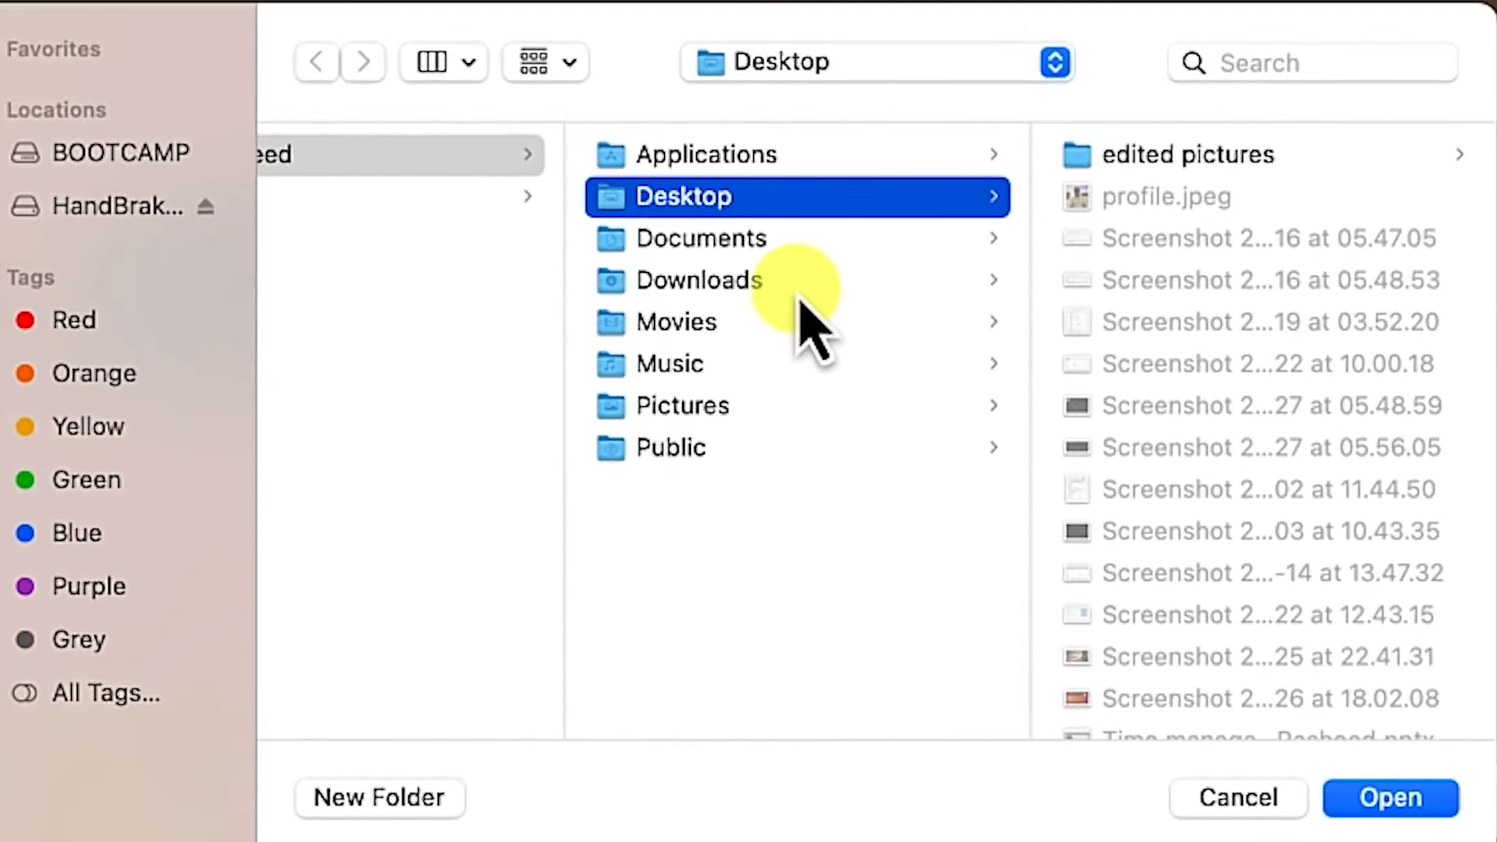
click(745, 237)
scroll(1193, 546, down, 3)
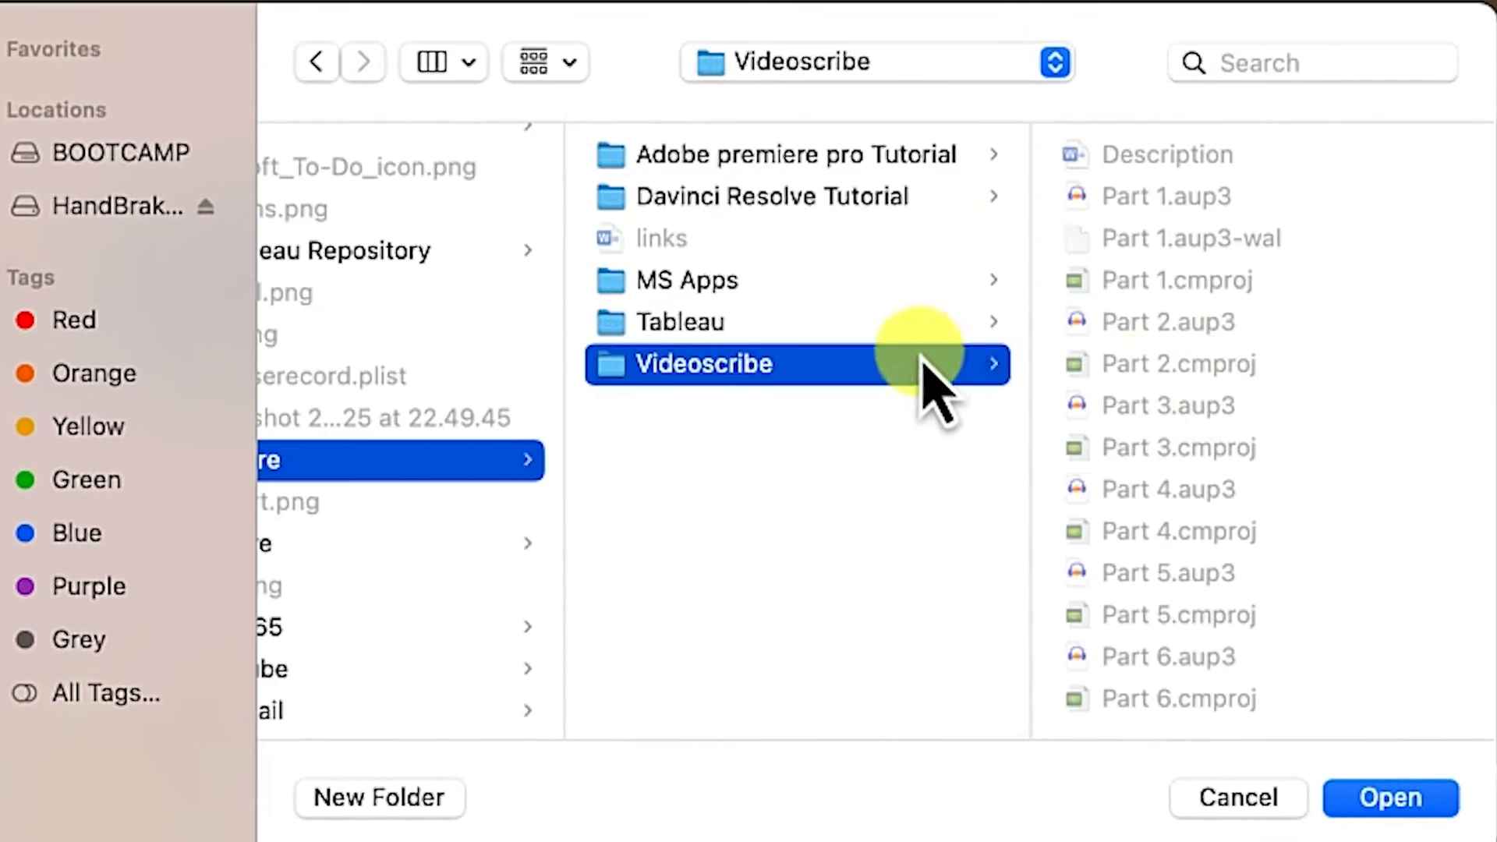
click(1376, 807)
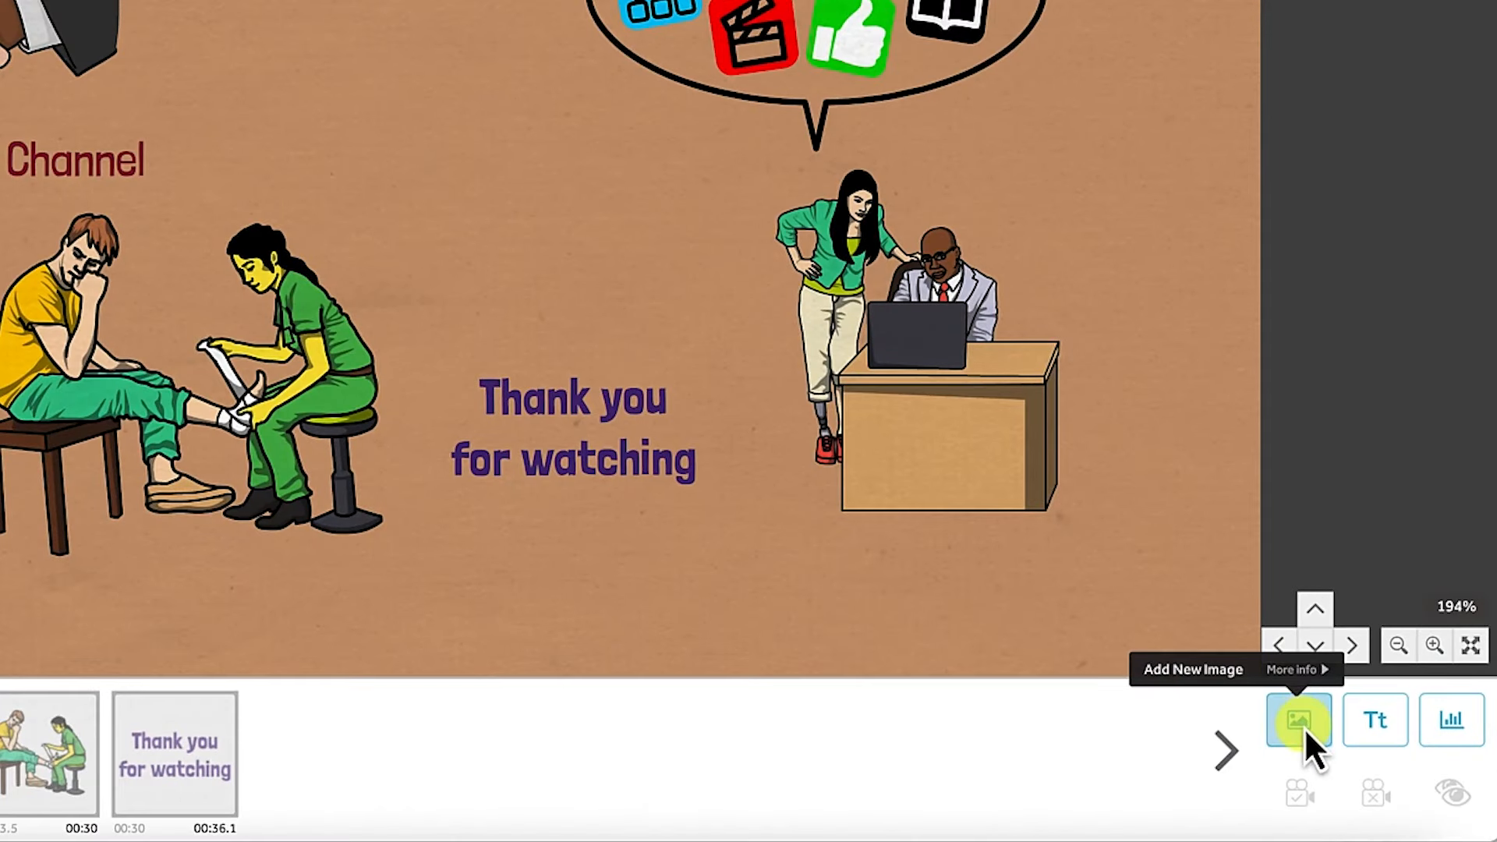
Add the green recycling-arrows image from the online GIFs category and place it between the handshake and the speech bubble.
click(1300, 724)
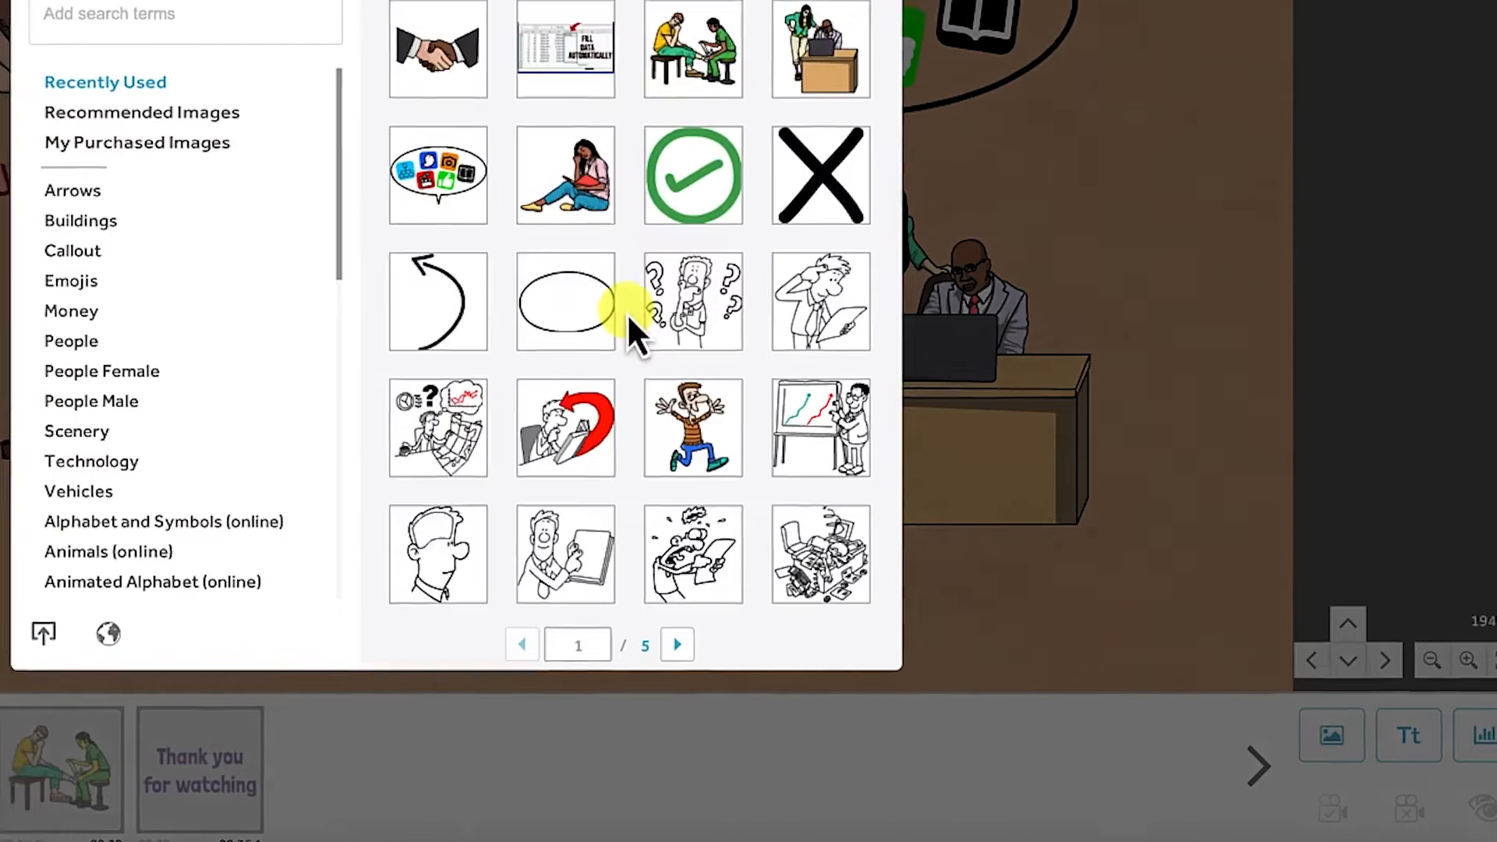
scroll(524, 513, down, 10)
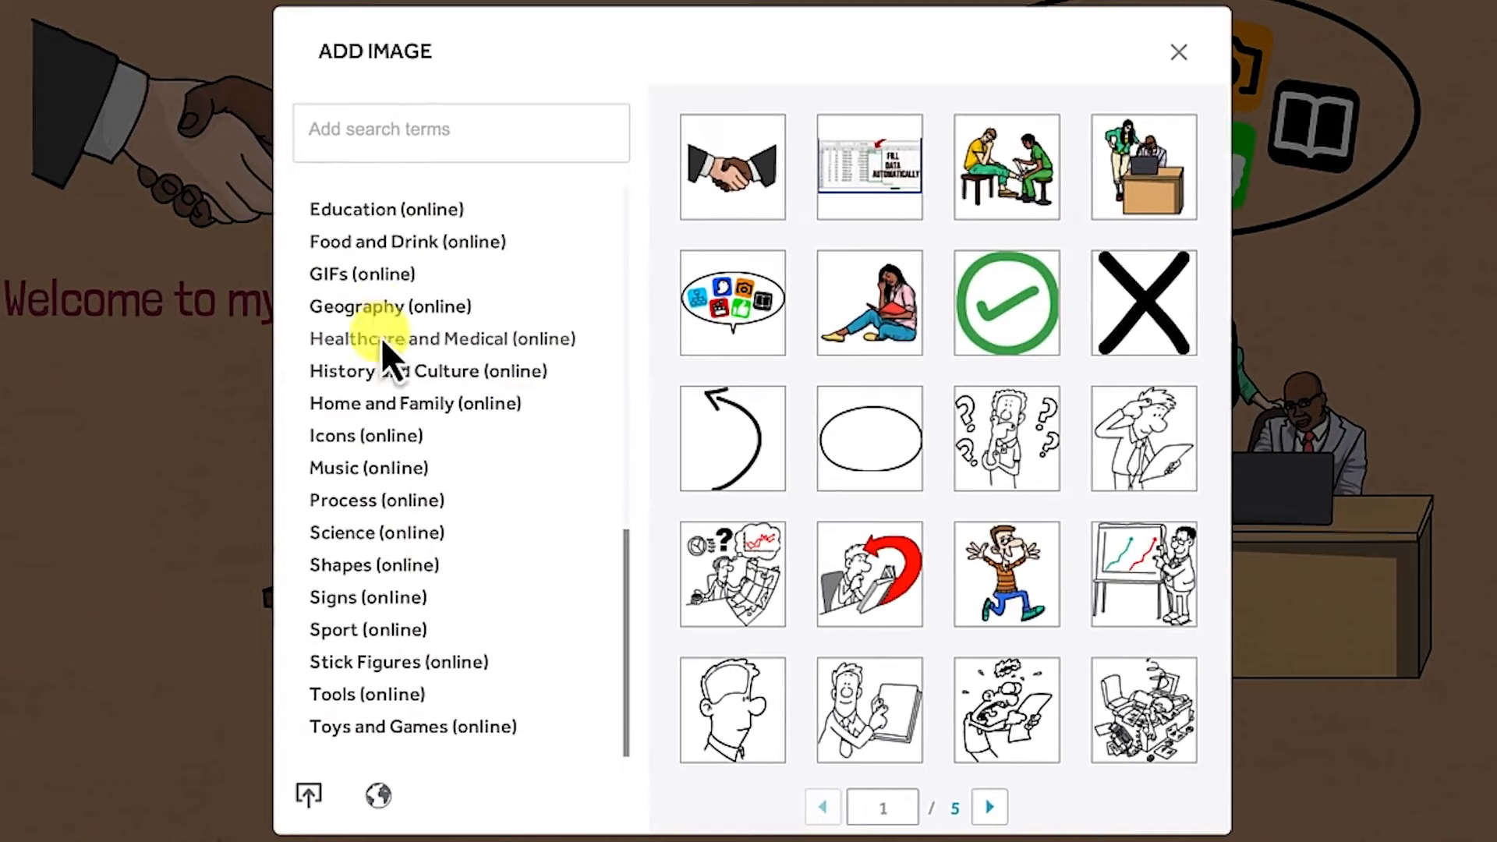
click(378, 285)
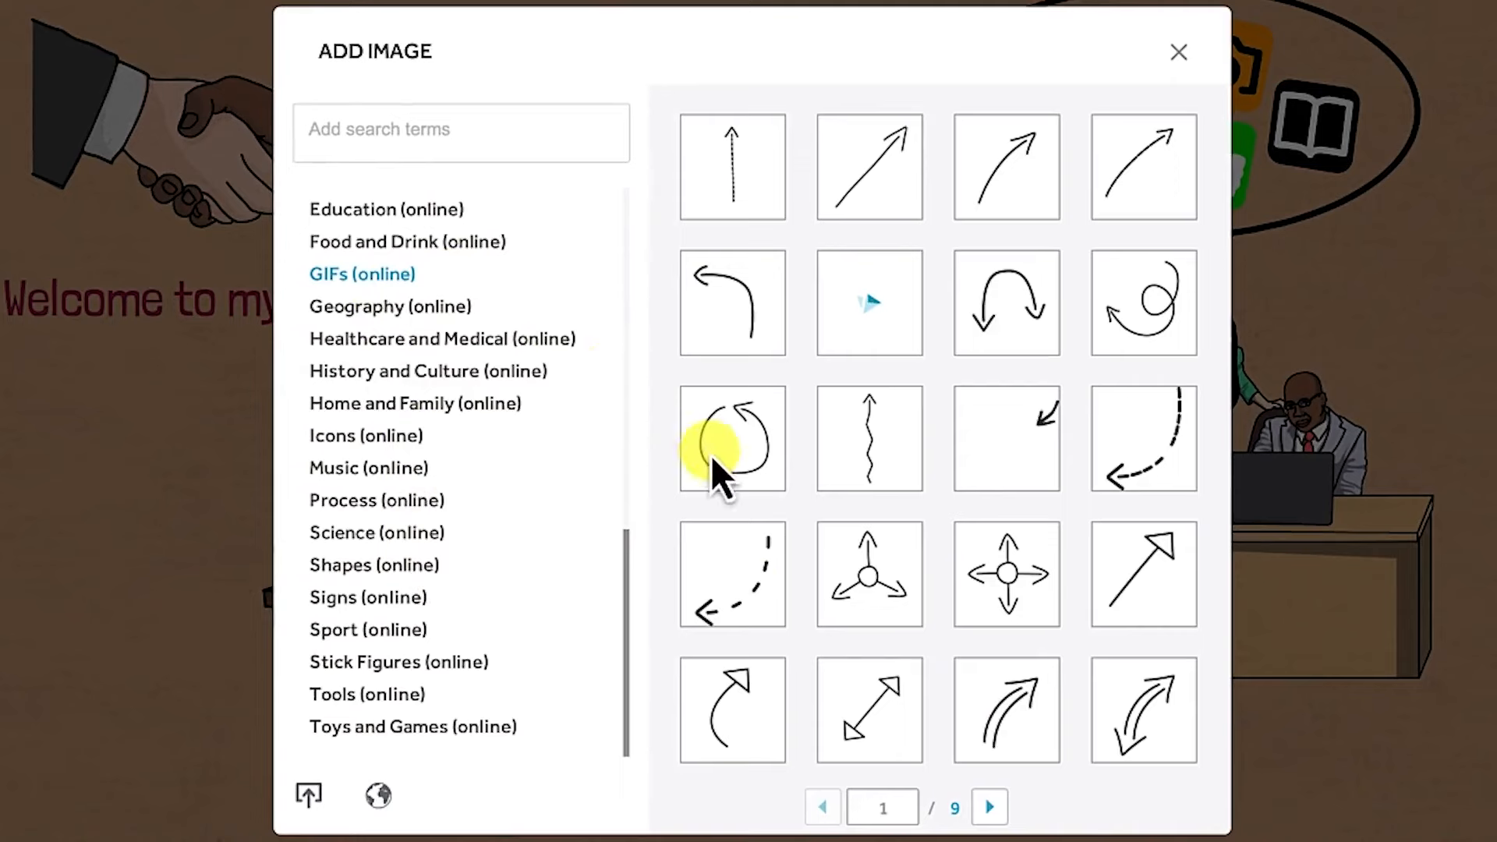
click(990, 808)
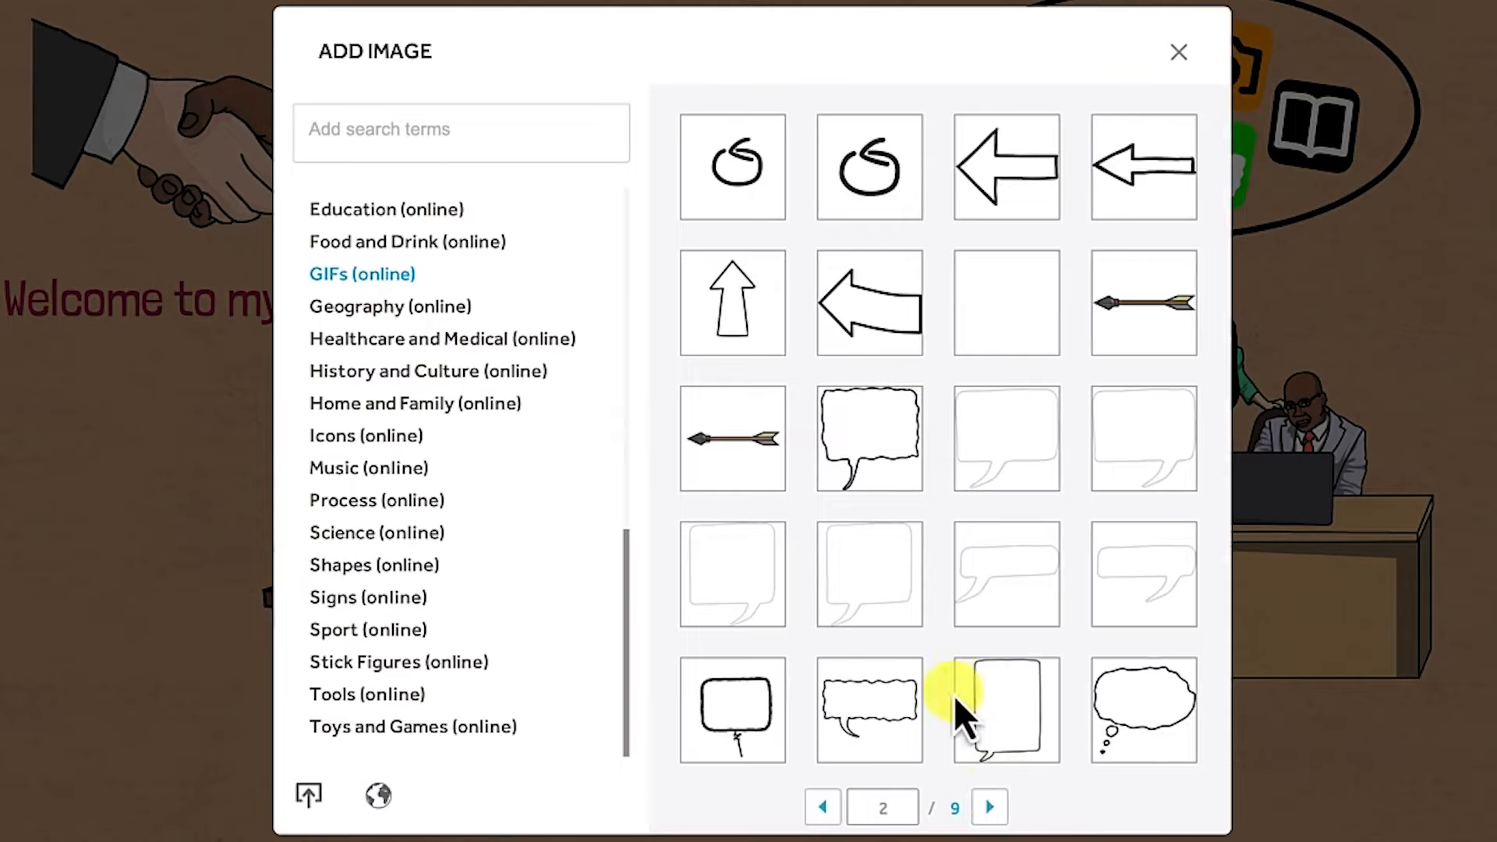
click(1001, 814)
click(1001, 814)
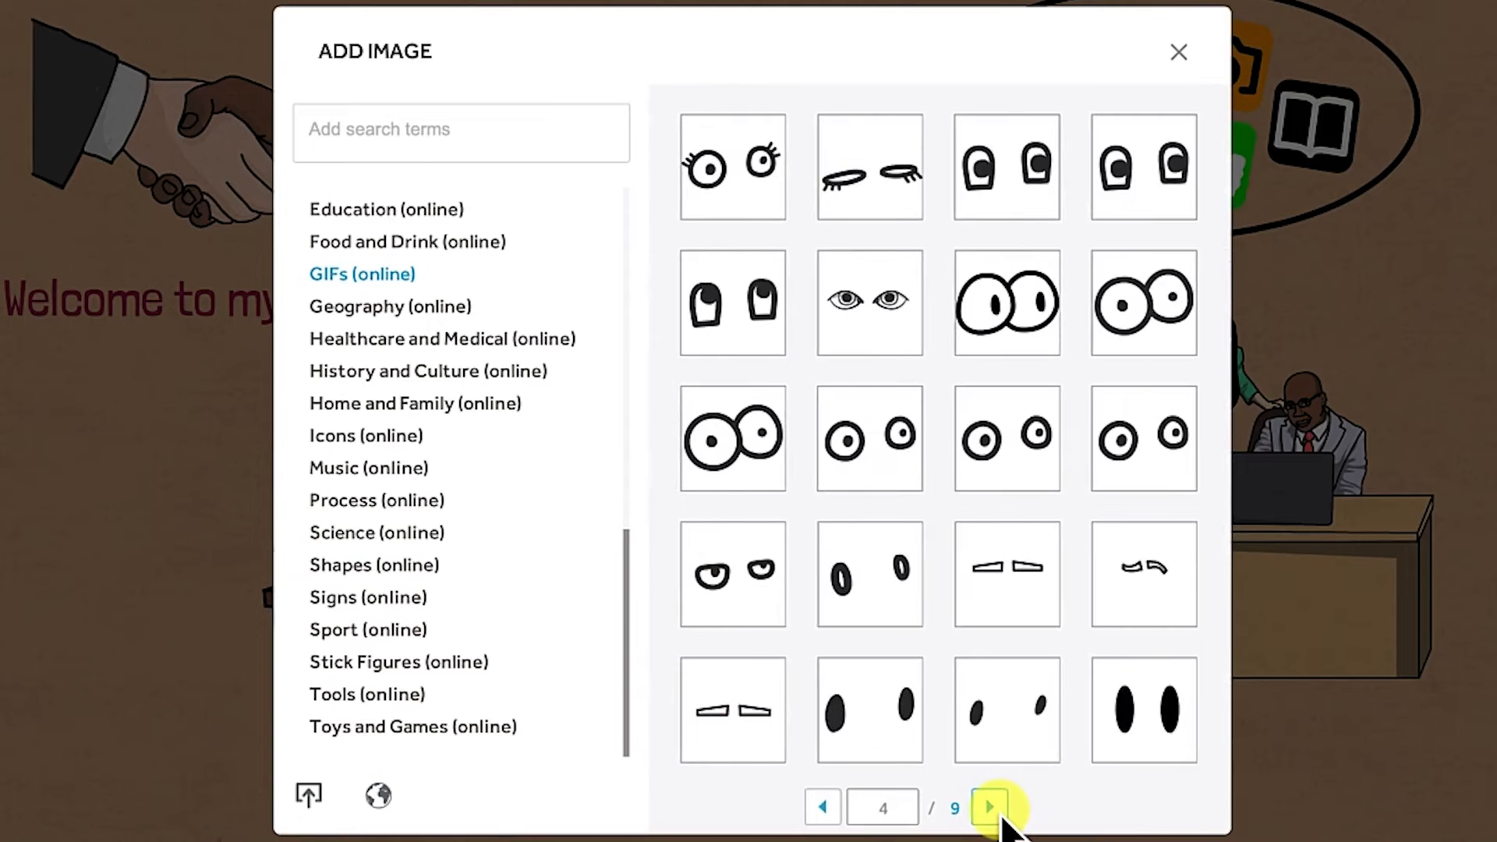
click(1001, 814)
click(1001, 814)
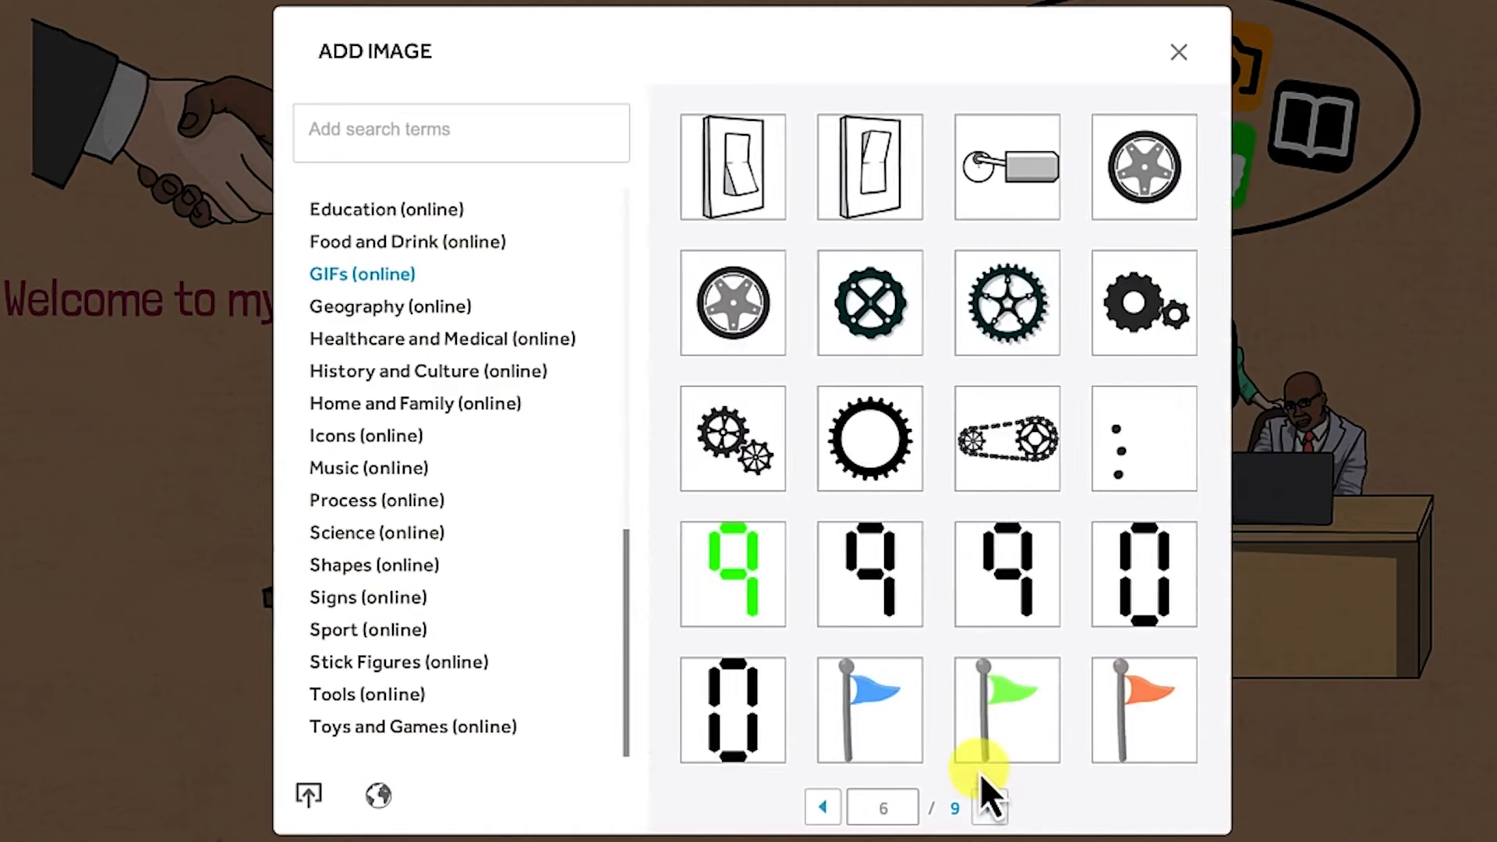
click(822, 806)
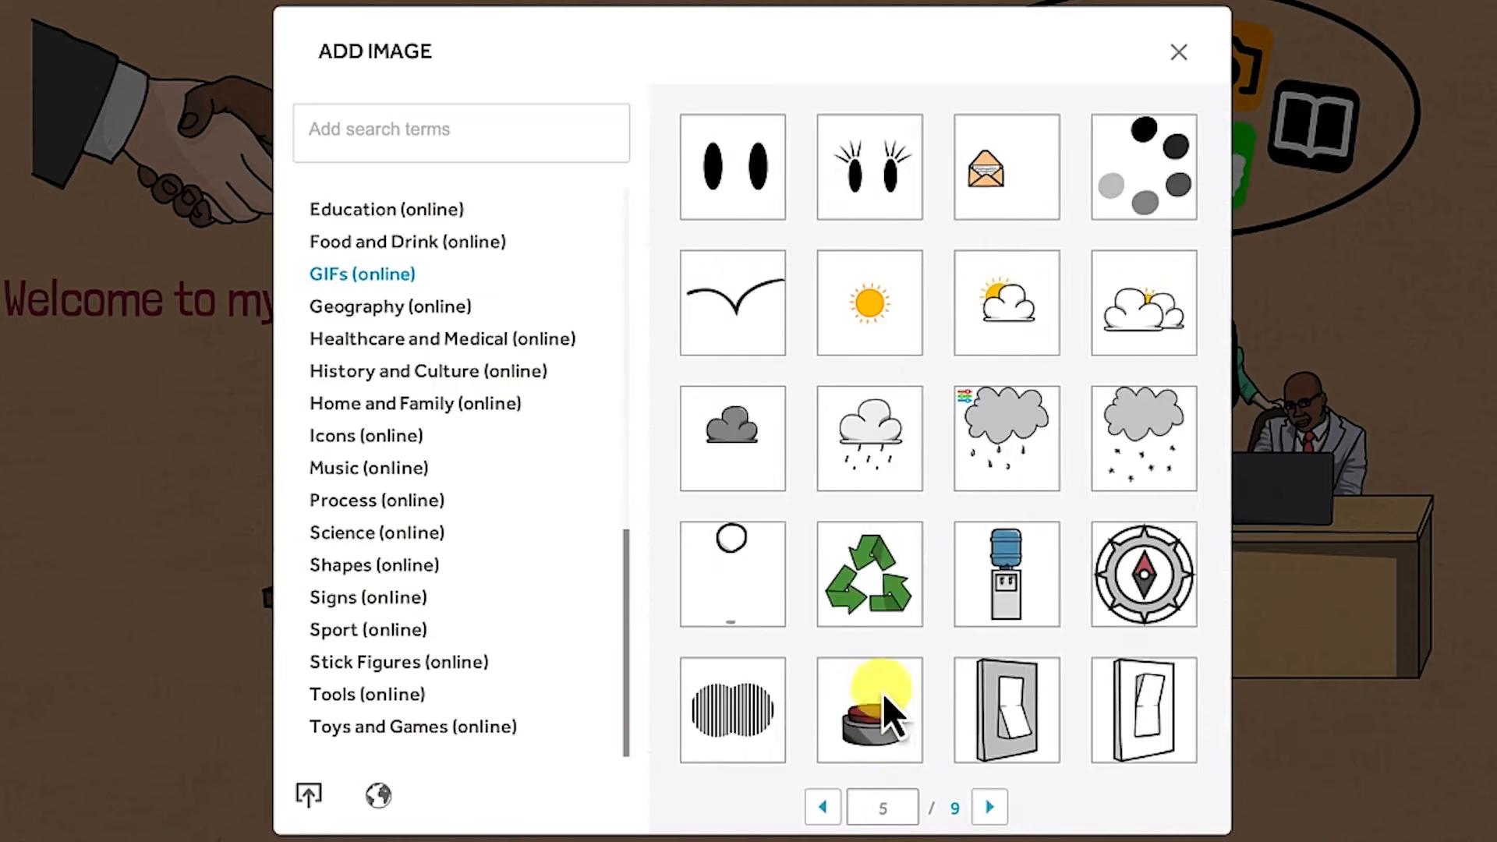
click(877, 594)
drag(756, 338, 713, 81)
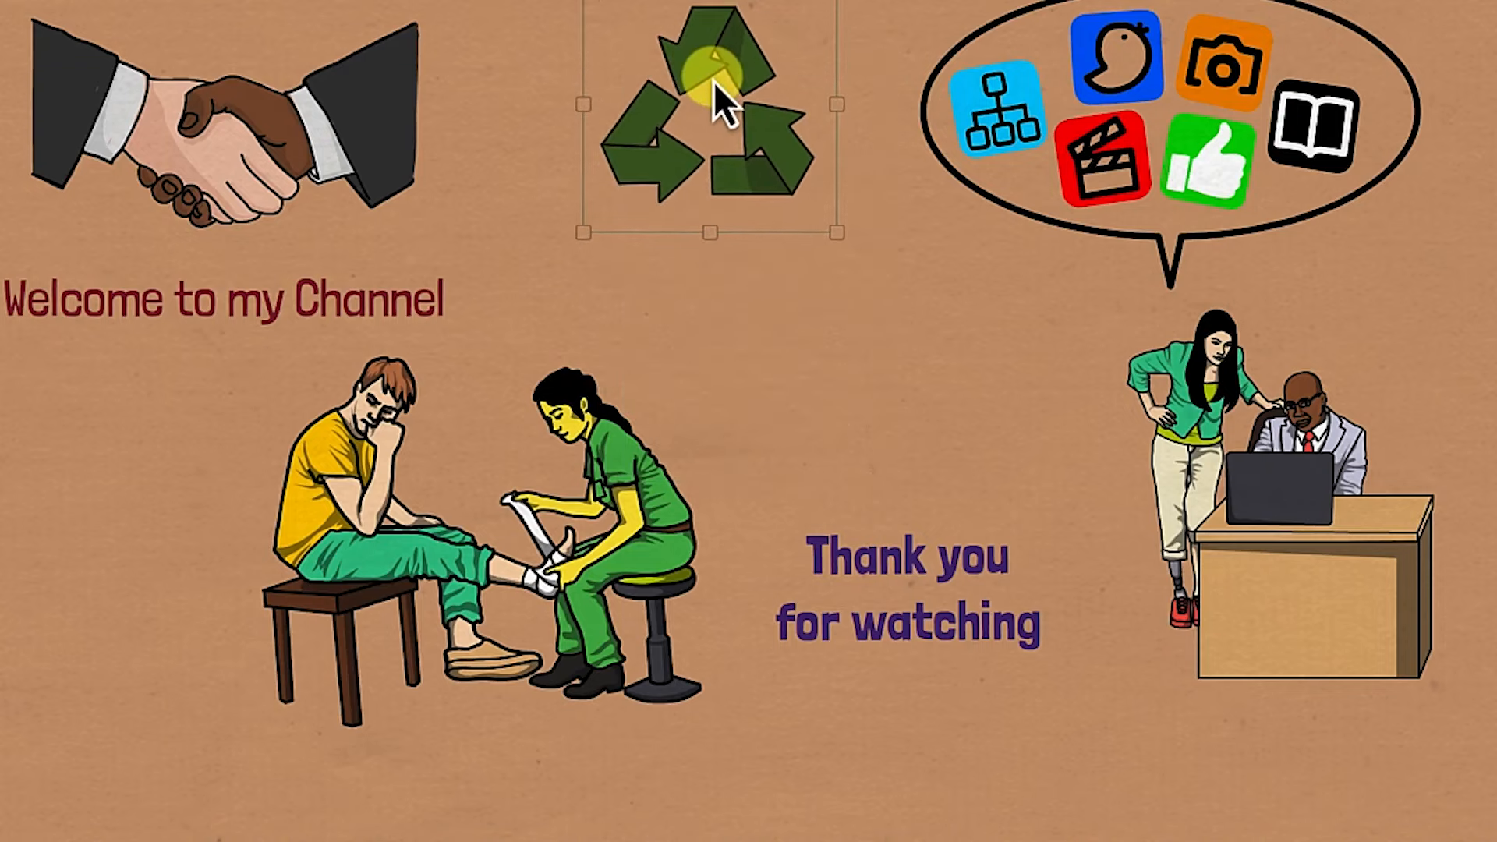
Preview the recycling GIF's animation from its properties and close them without changes.
double_click(714, 92)
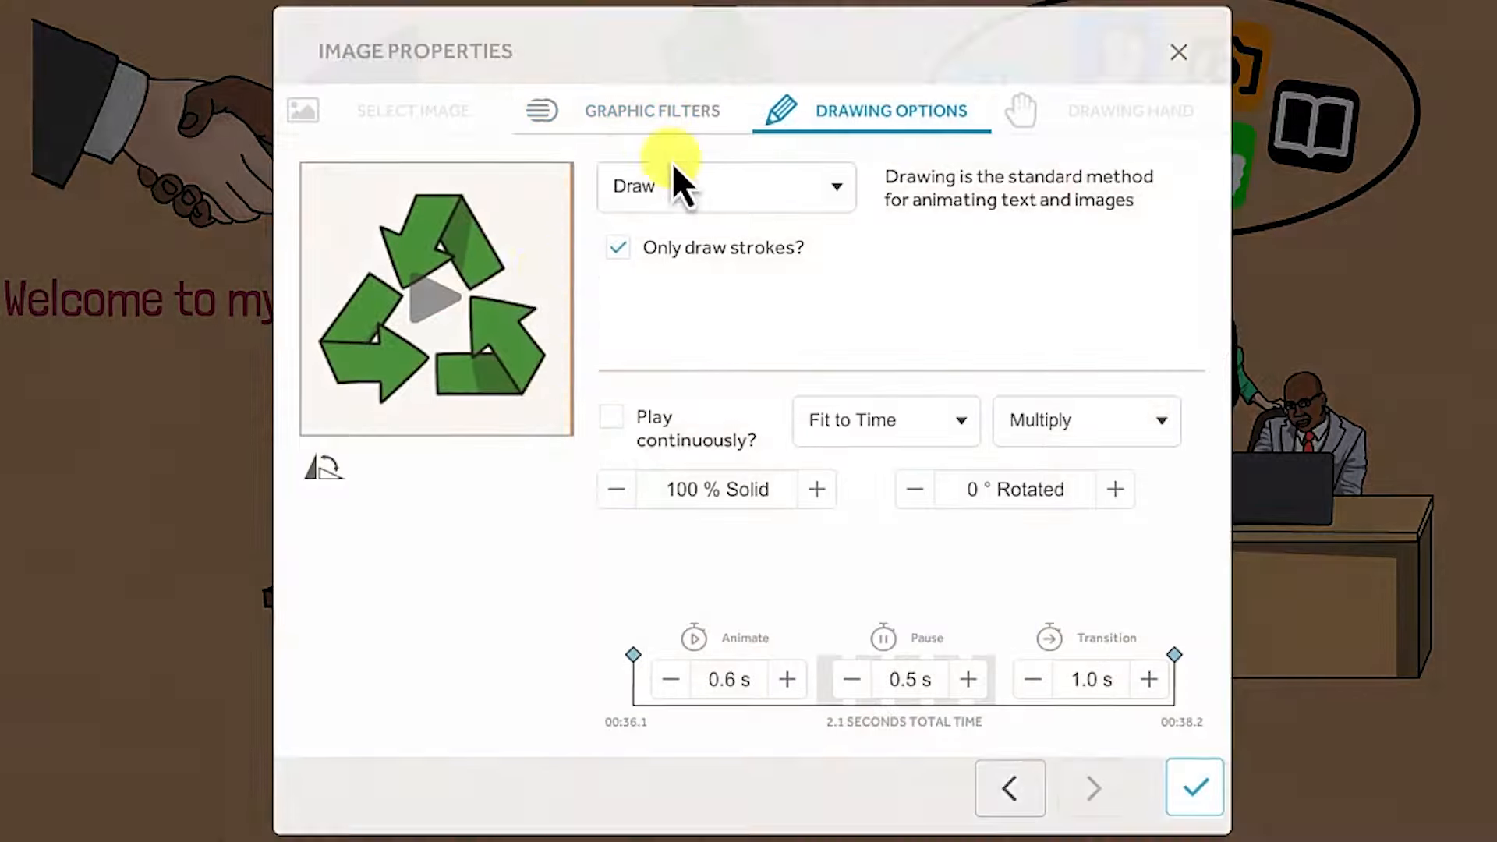
click(424, 323)
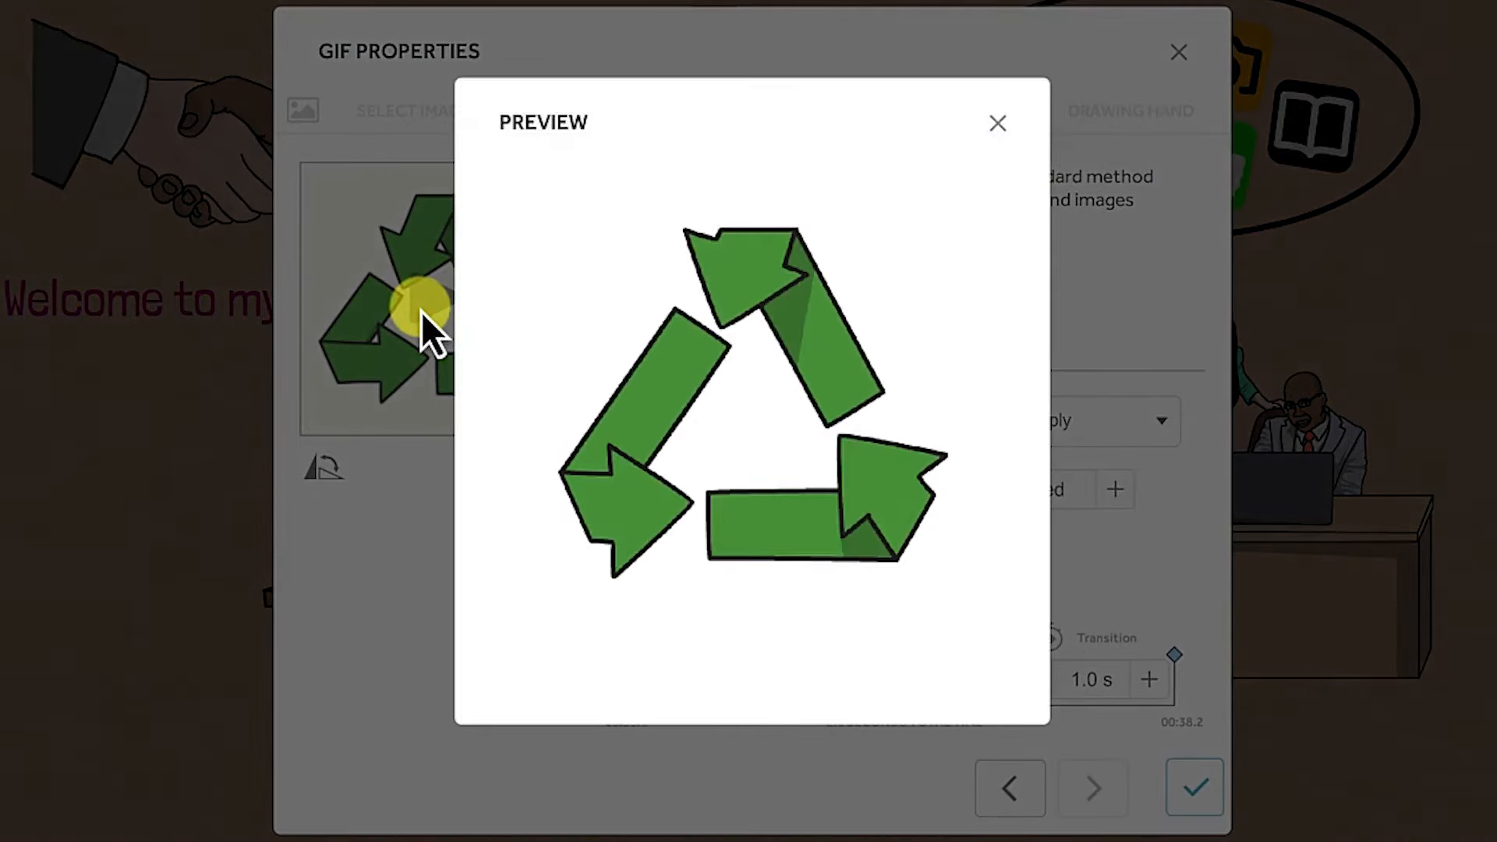
click(997, 122)
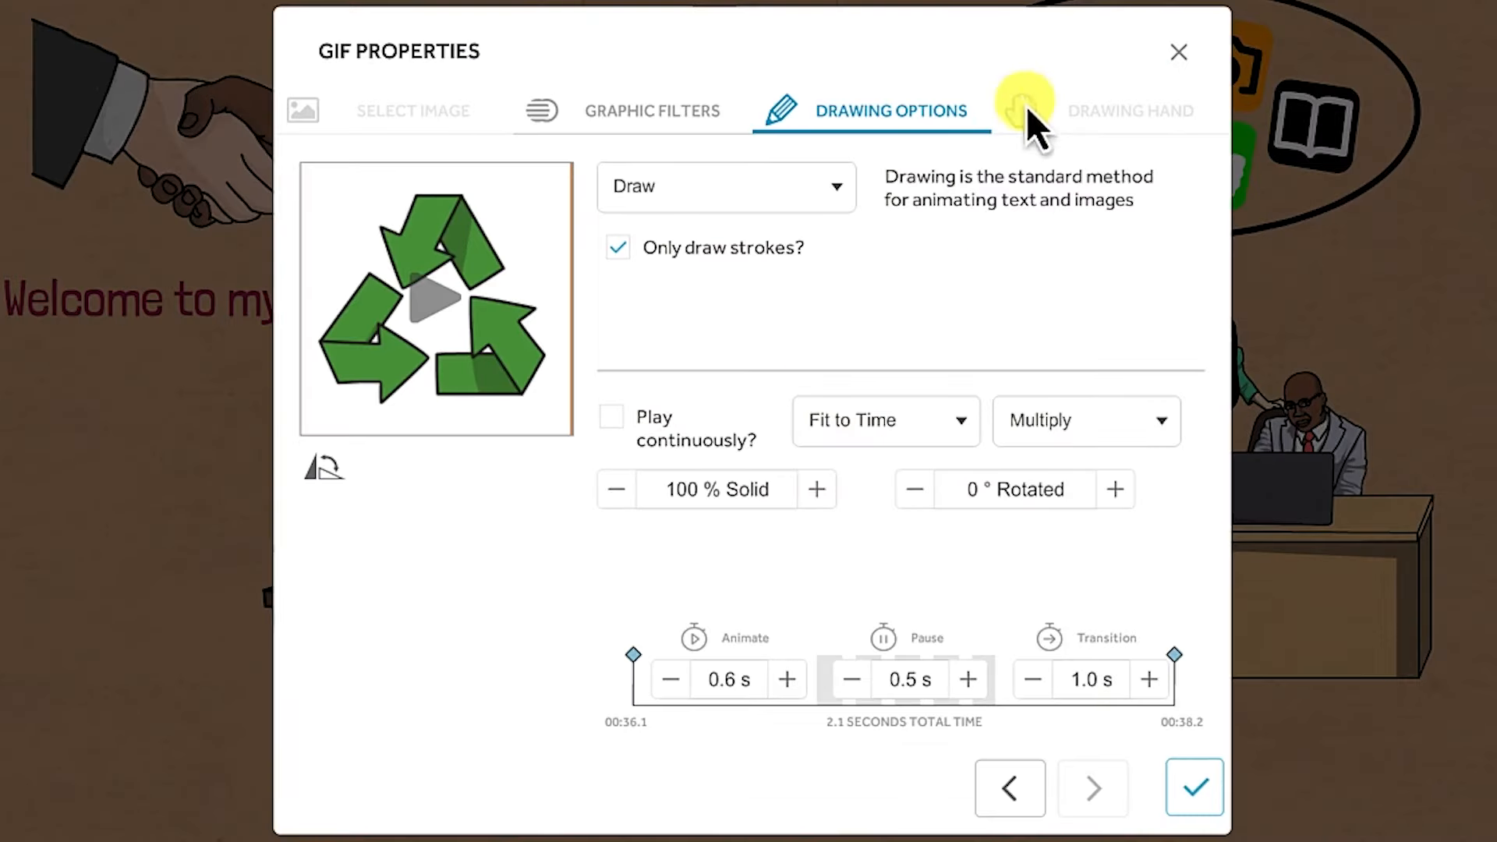
click(1178, 53)
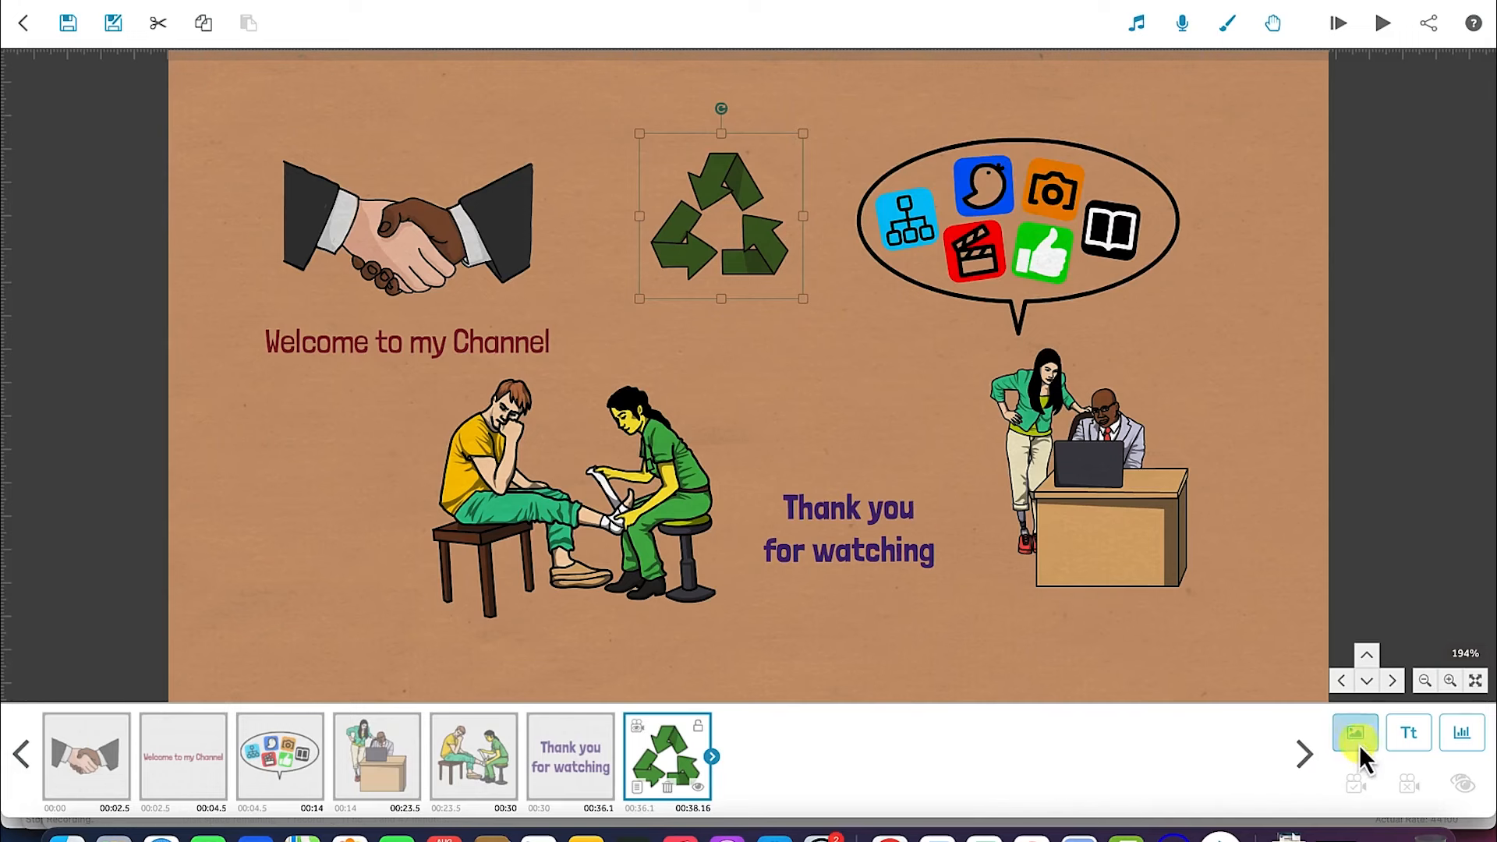
Bring up the image library, and switch to the GIFPaint site at gifpaint.com in the browser.
click(1363, 746)
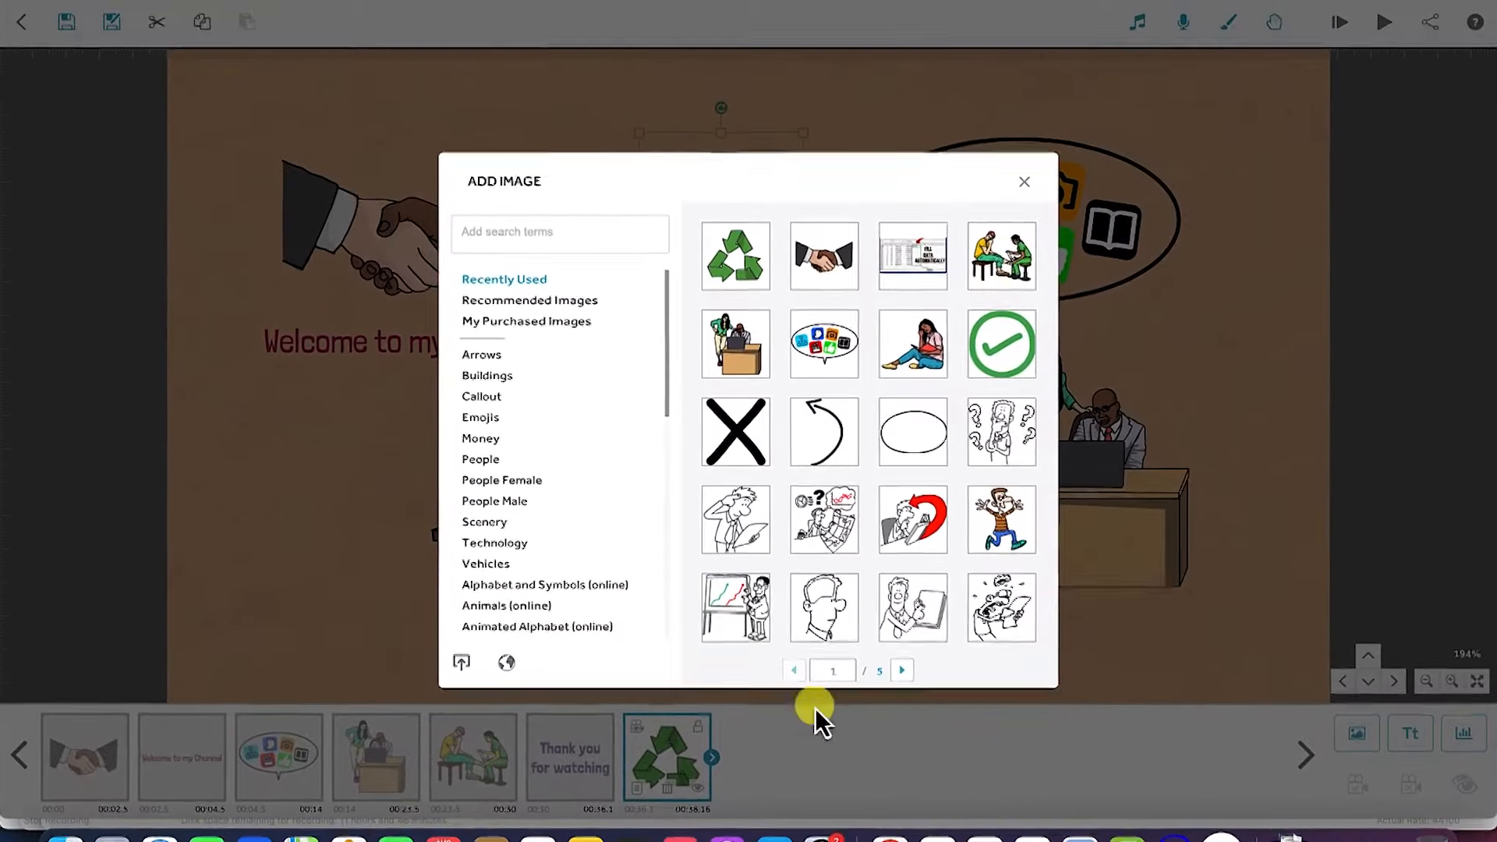
click(890, 836)
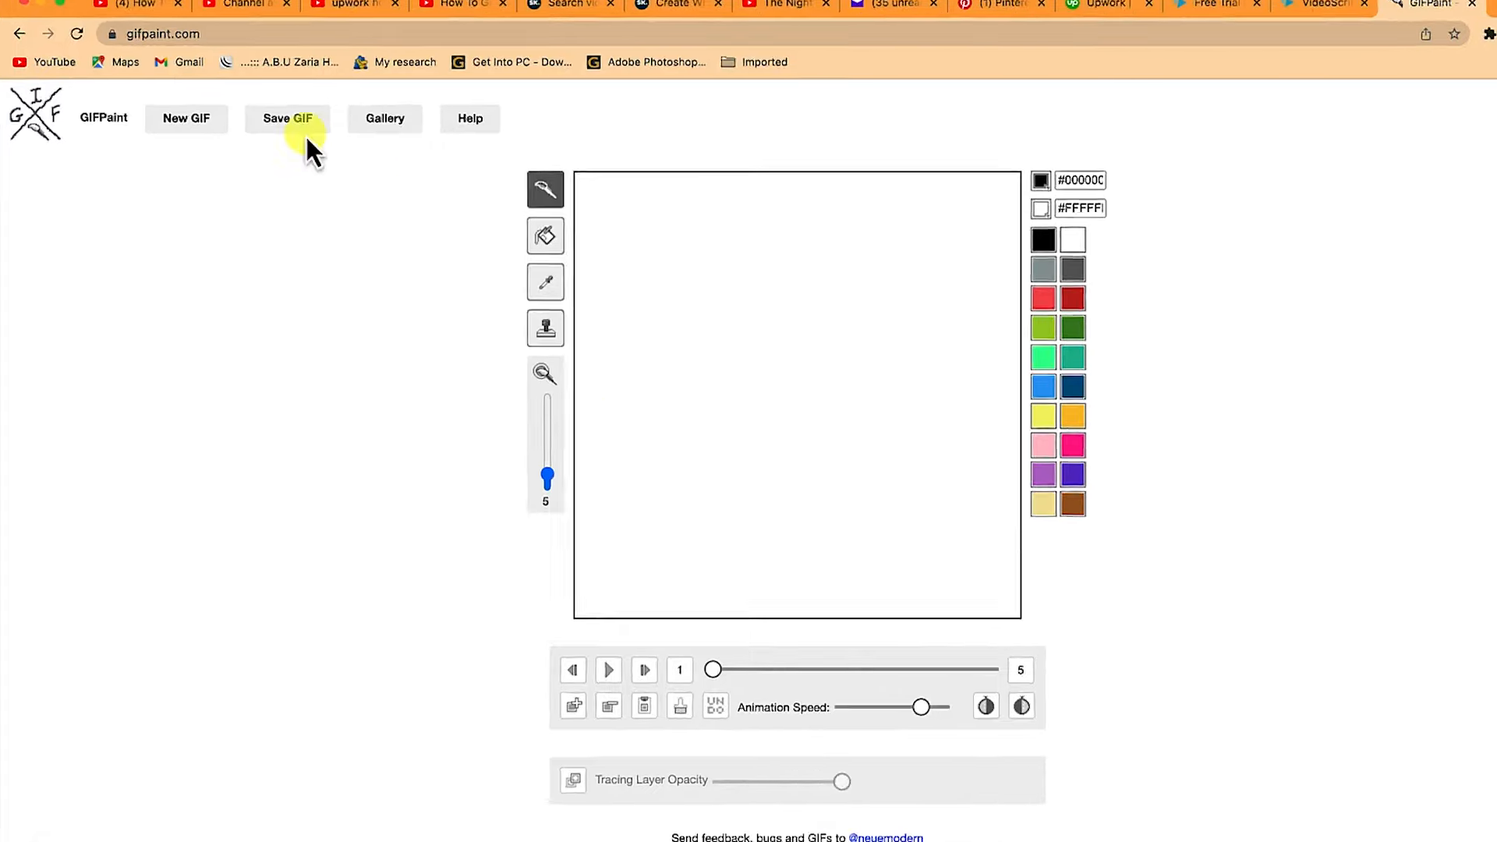
click(294, 27)
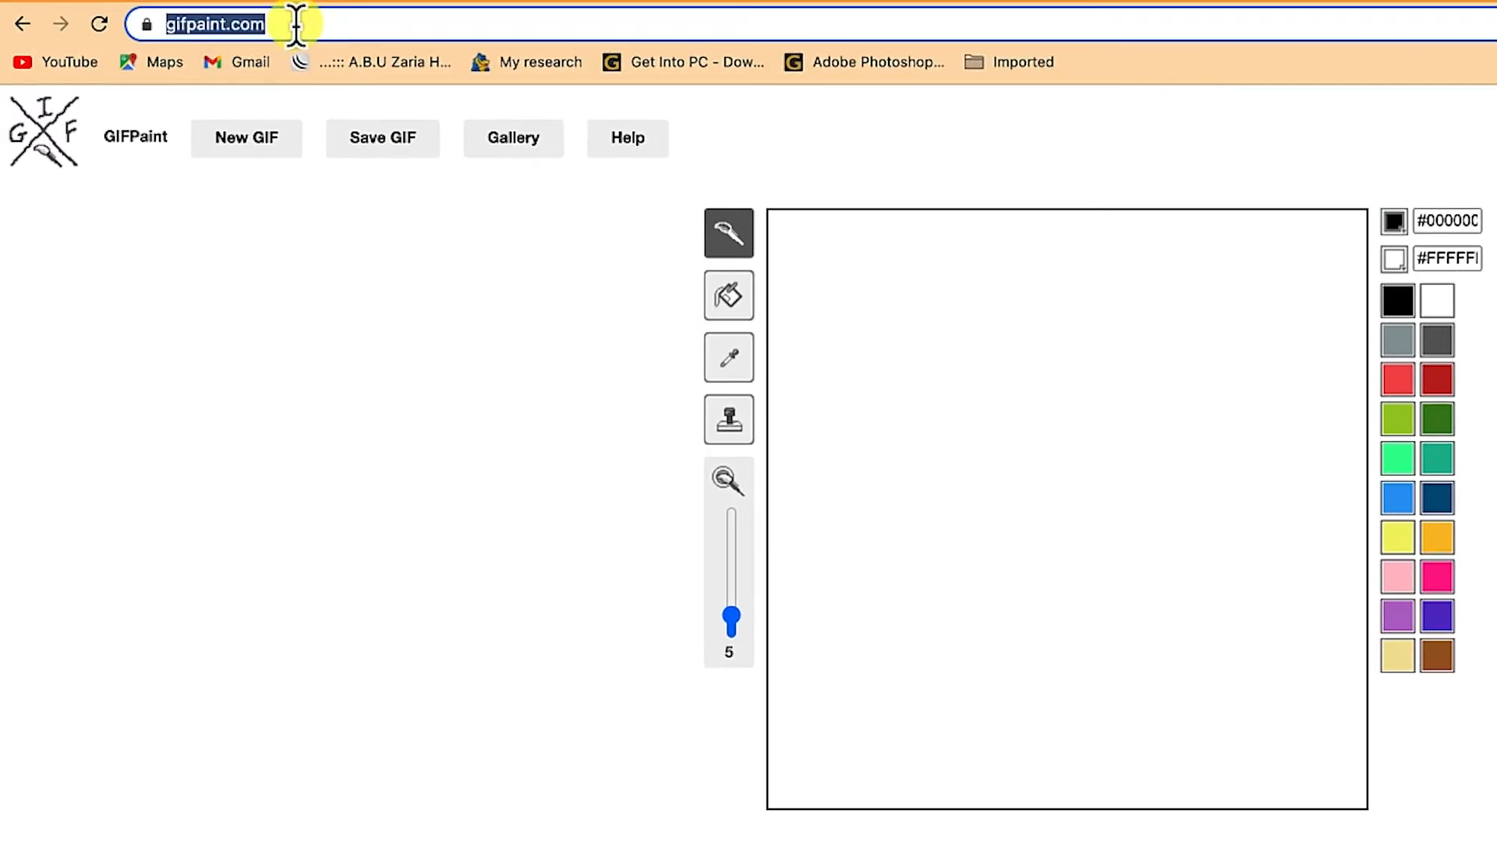
click(259, 27)
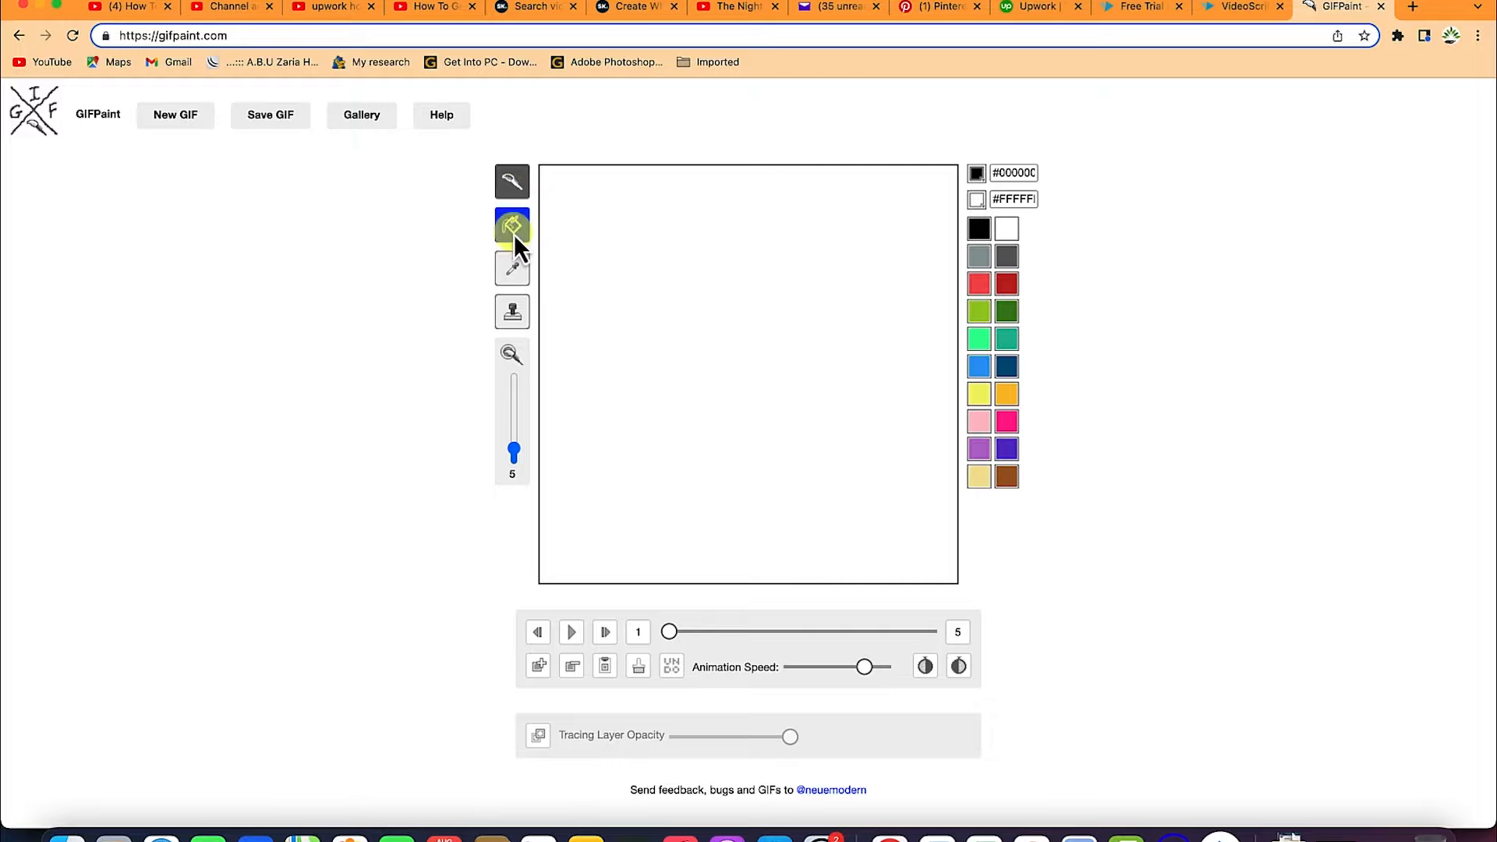
Examine GIFPaint's dropper, GIF brush and brush size tools.
click(515, 271)
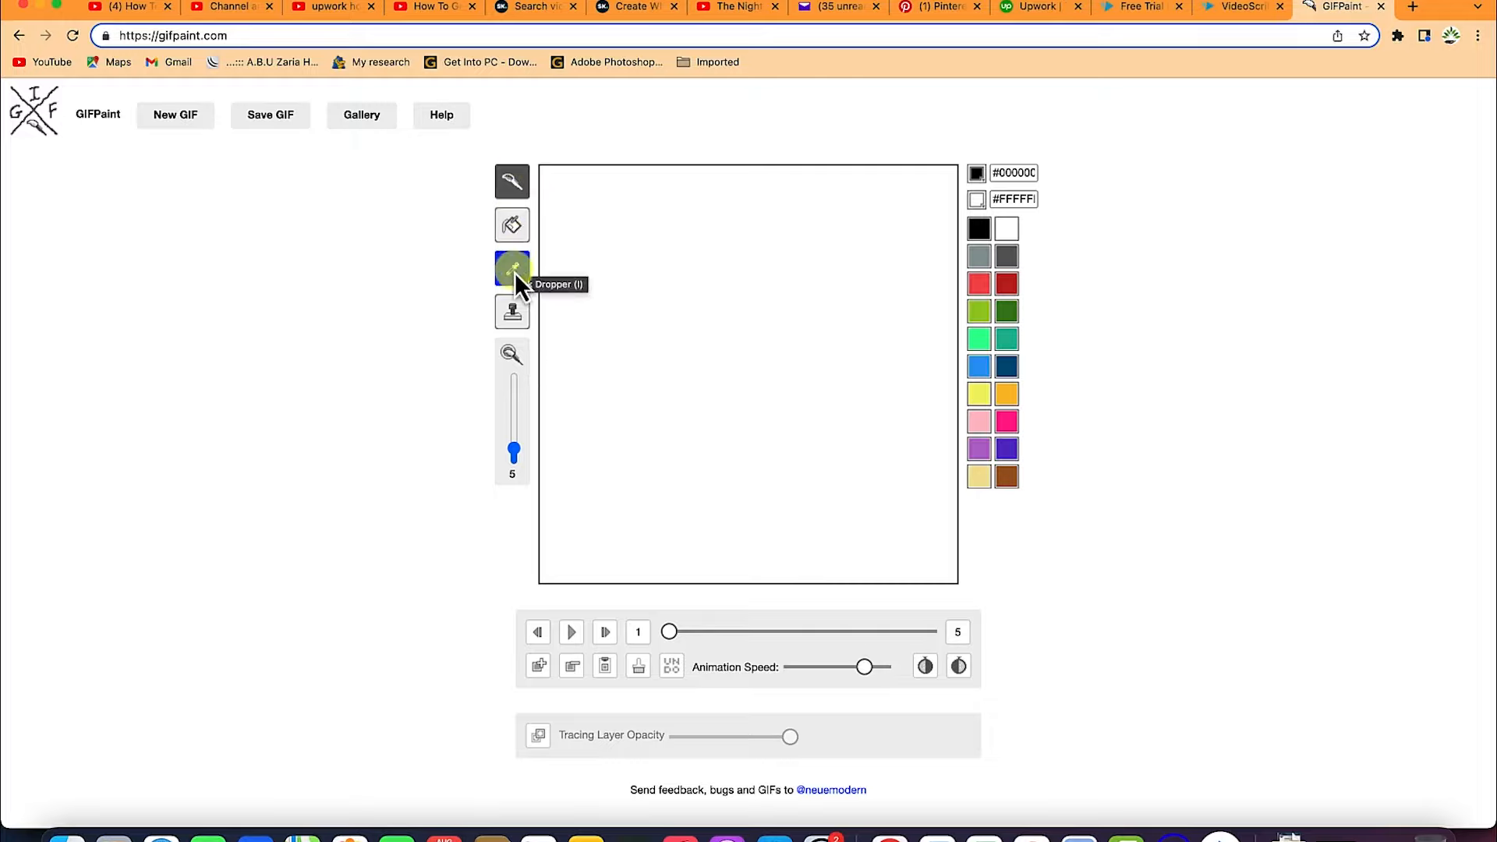
click(510, 318)
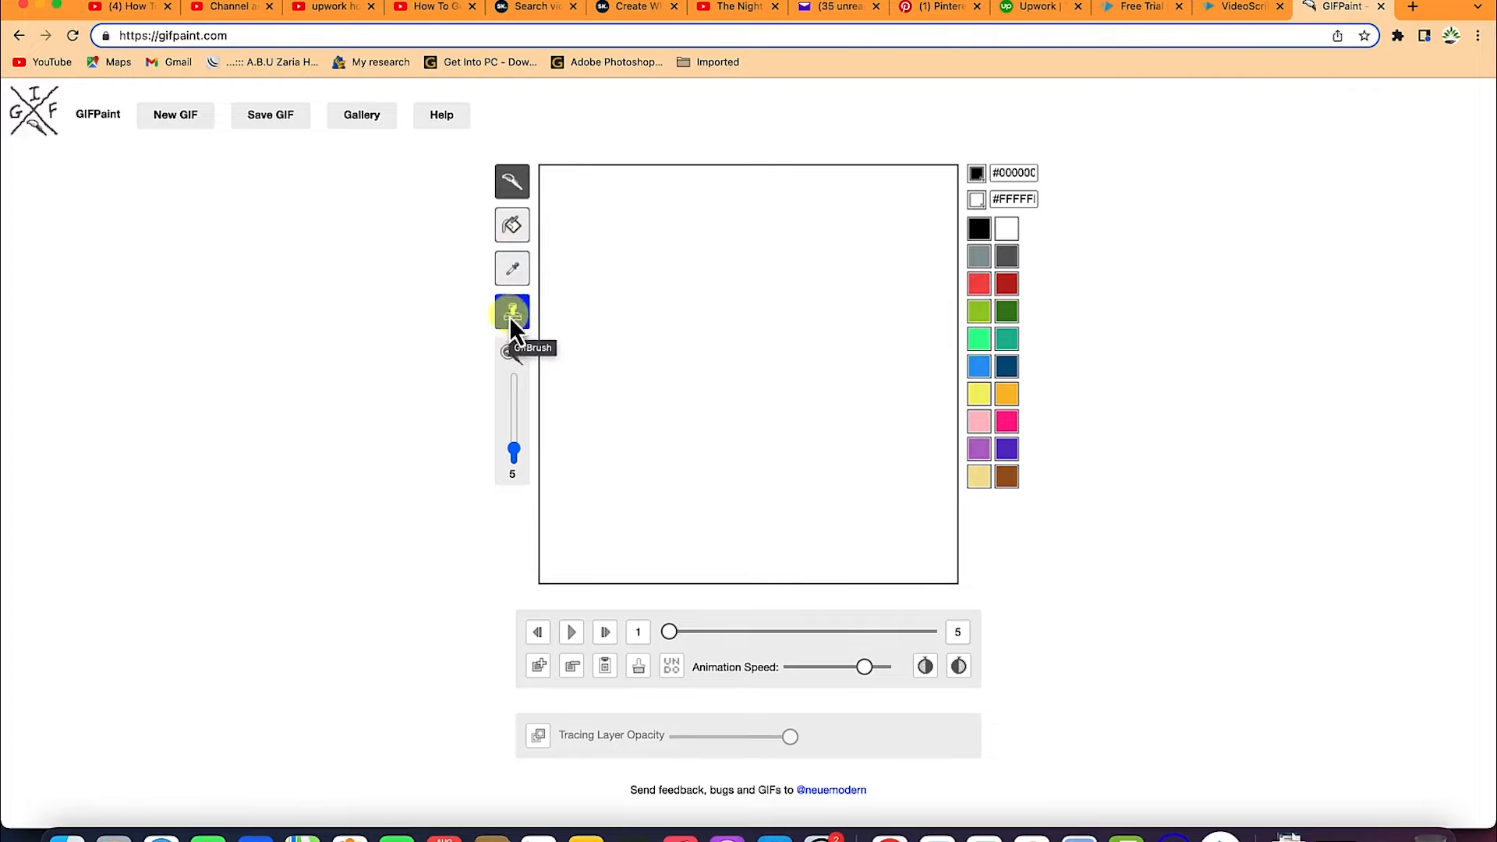
click(513, 450)
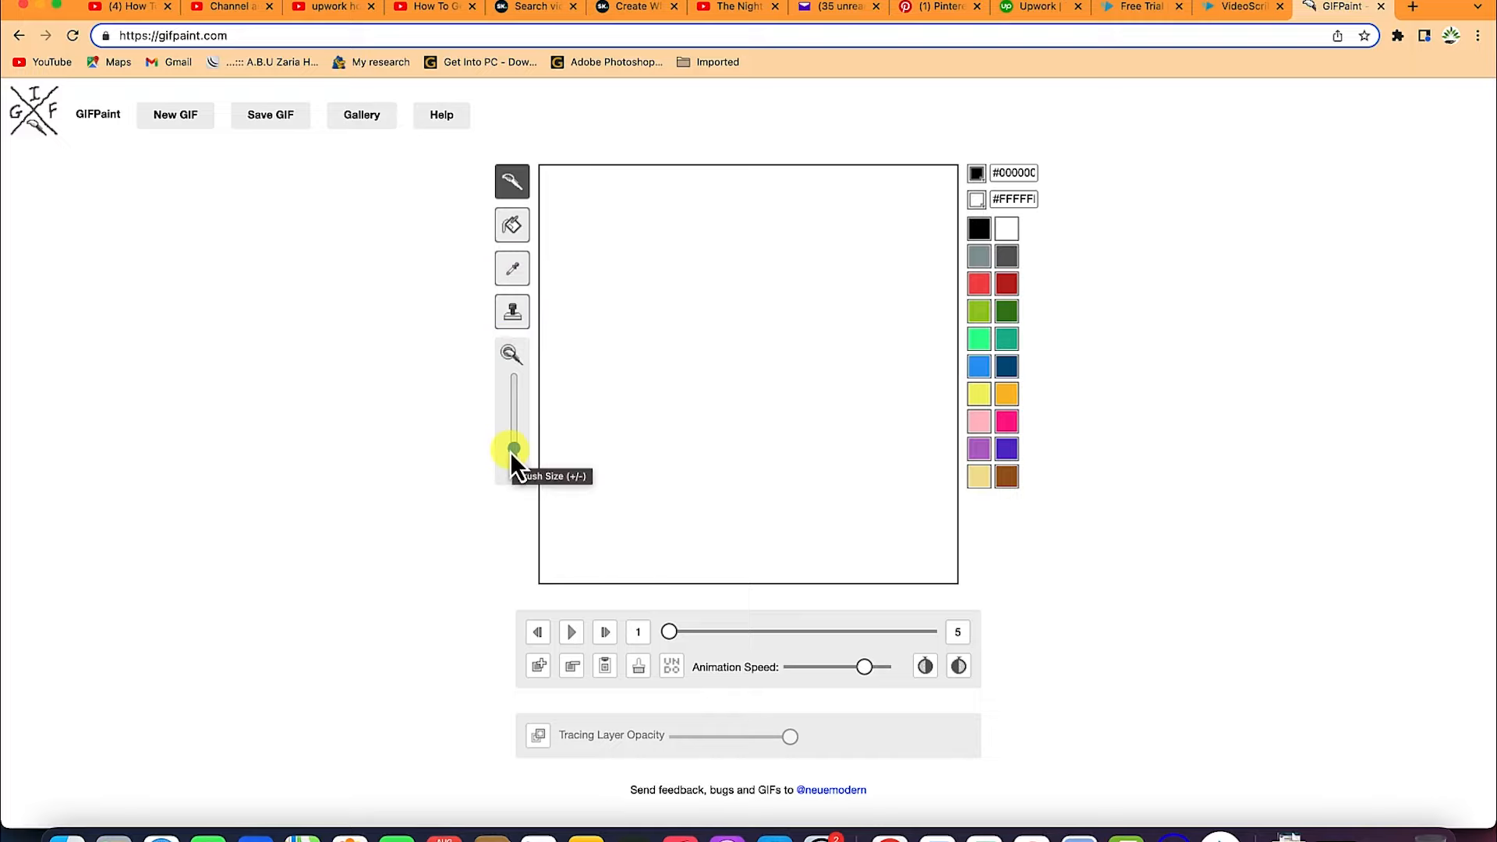
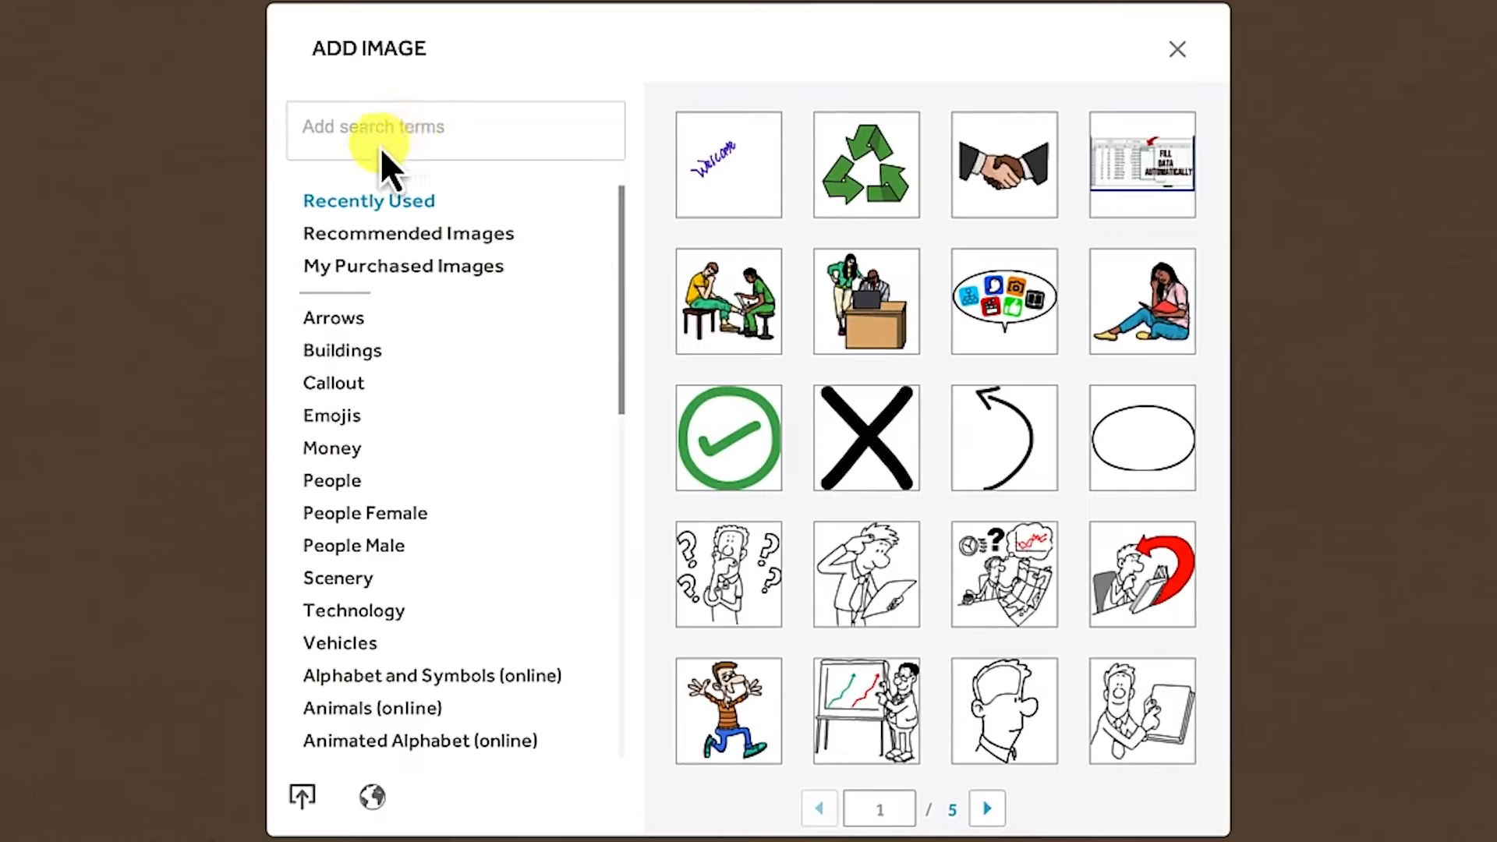
Search the image library for "reading" and add the colour image of a woman reading to four seated children.
text(reading)
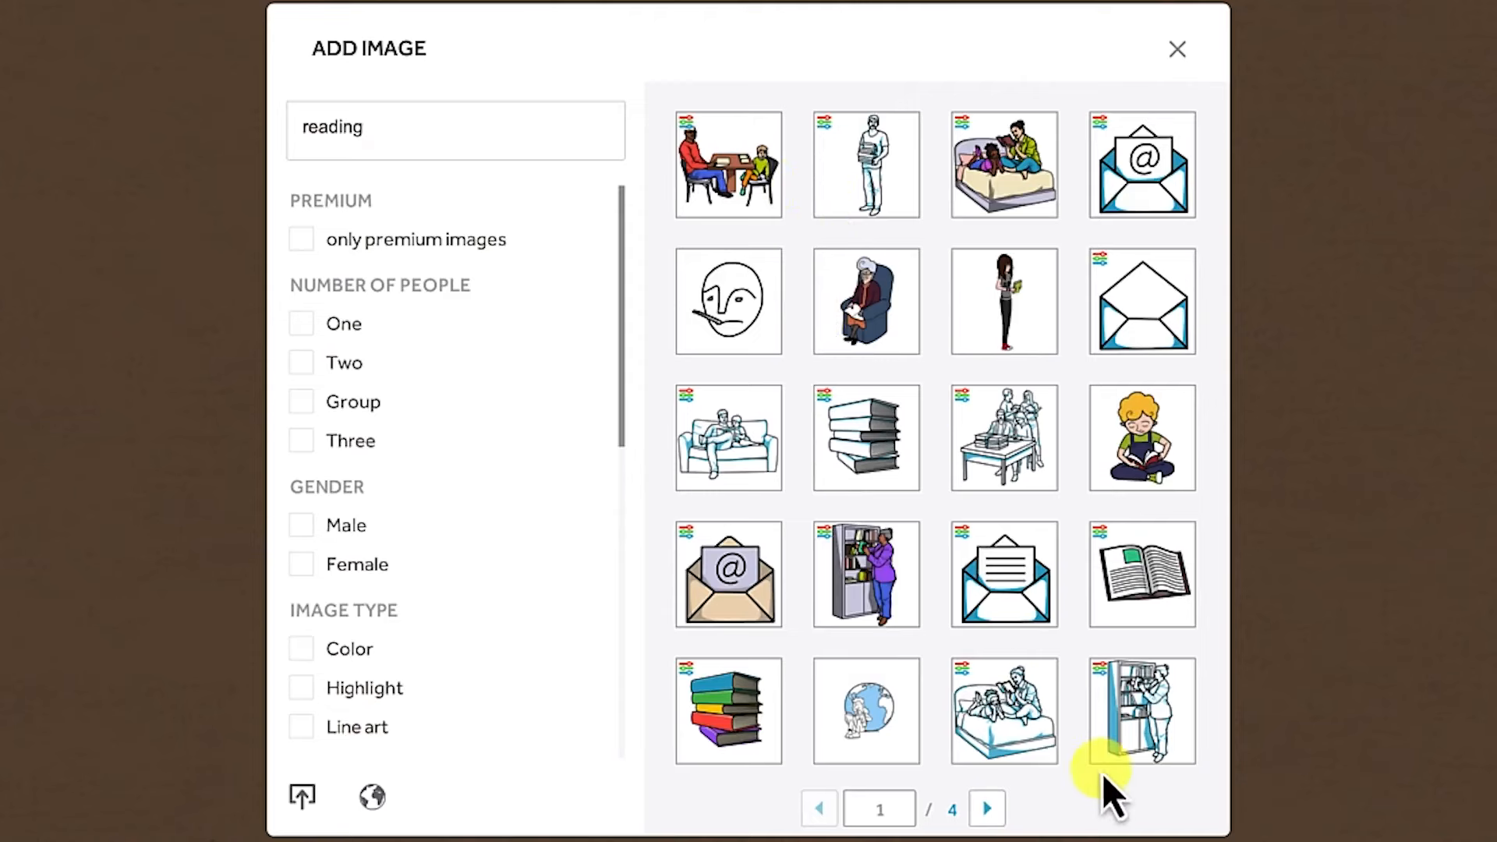
click(994, 816)
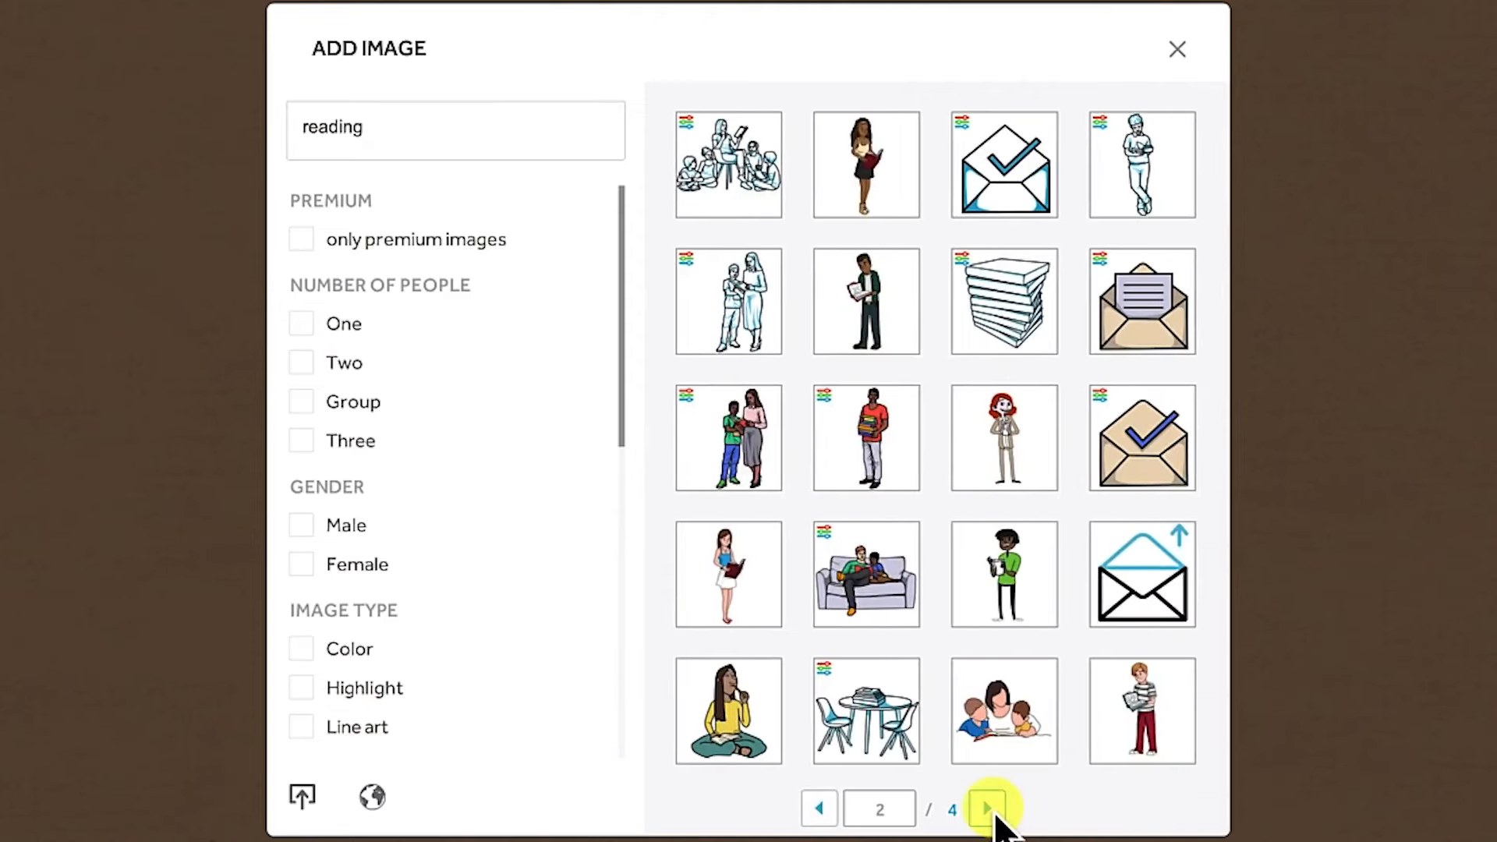
click(992, 811)
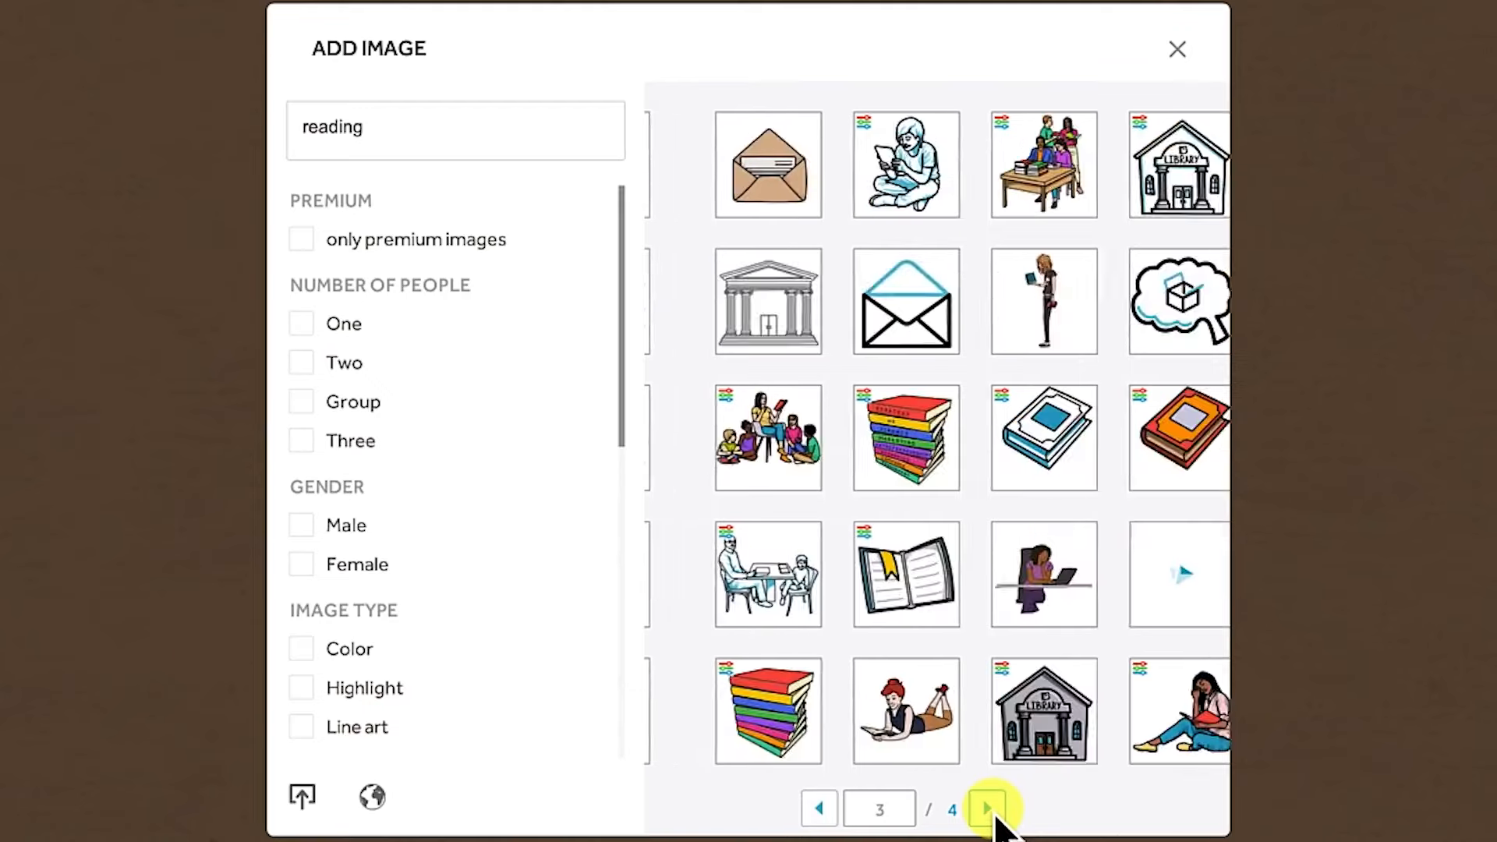
click(742, 418)
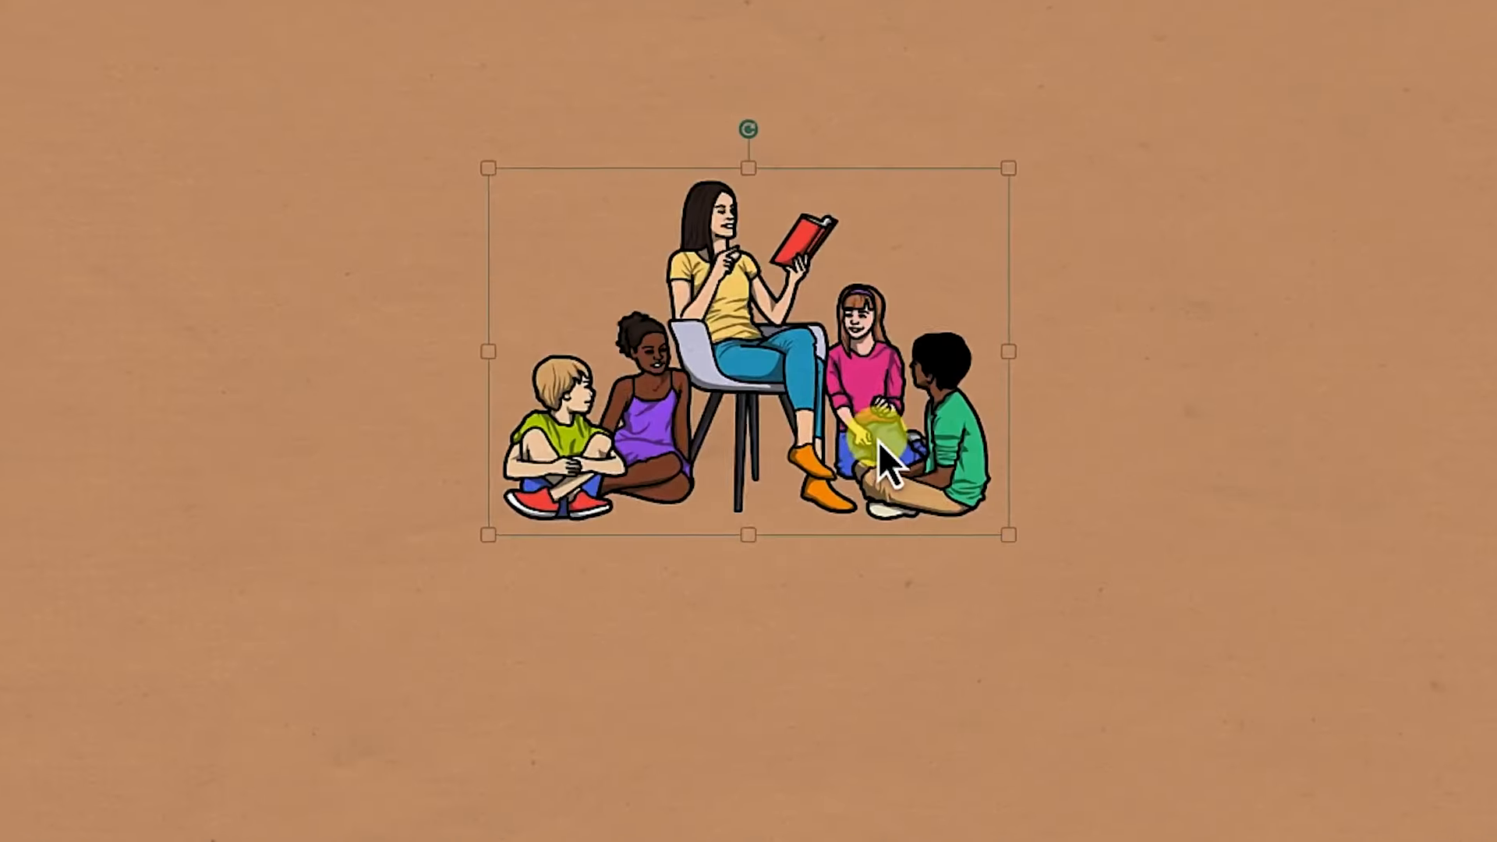
Move the reading group image to the upper-left corner of the canvas and enlarge it.
drag(865, 425, 338, 198)
drag(474, 272, 473, 270)
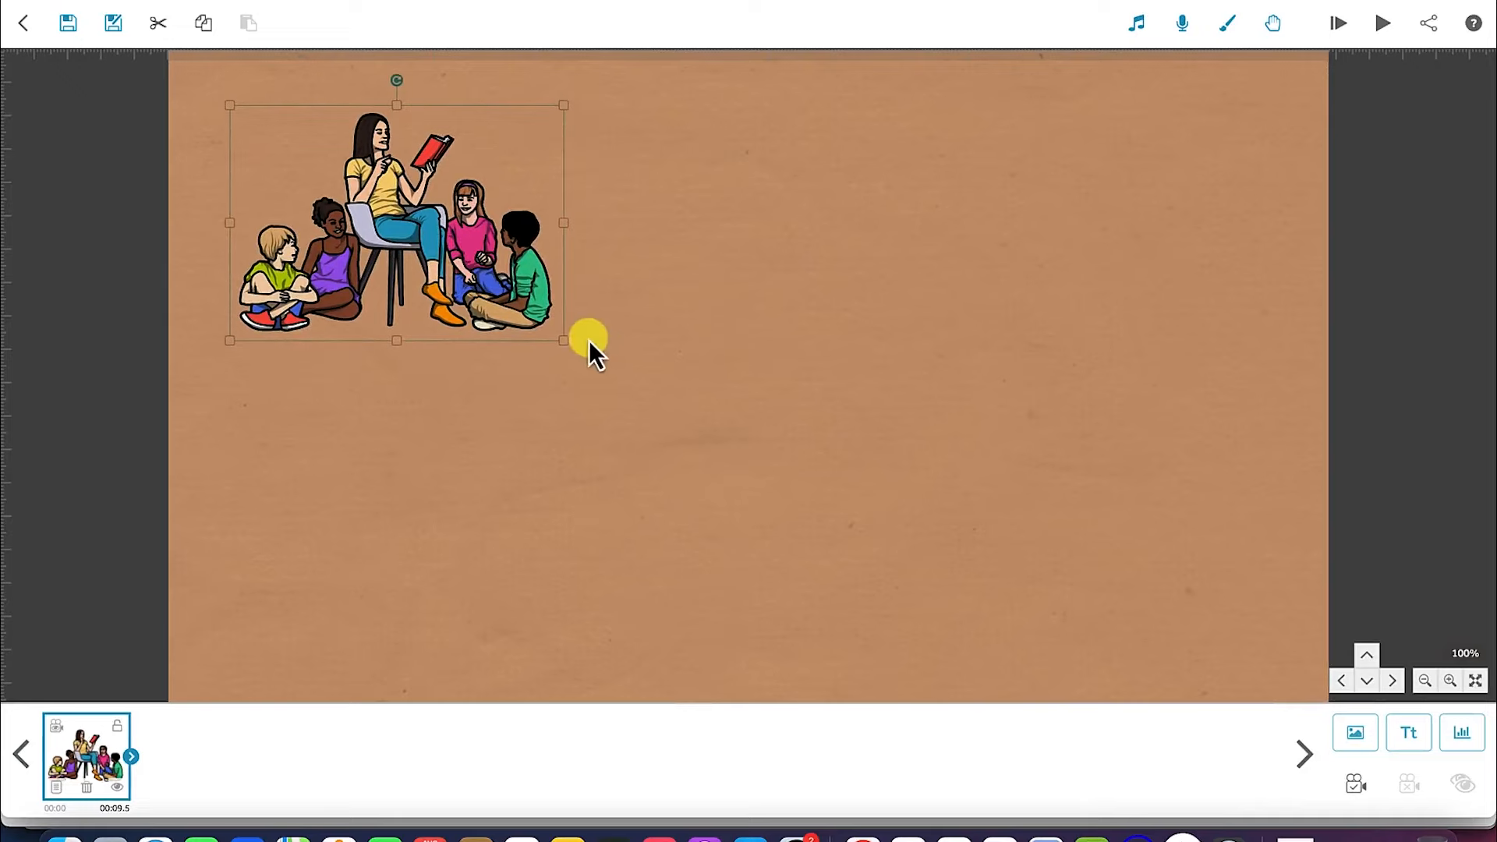
drag(562, 344, 627, 396)
mouse_move(433, 268)
mouse_down()
mouse_move(471, 287)
mouse_move(454, 275)
mouse_up()
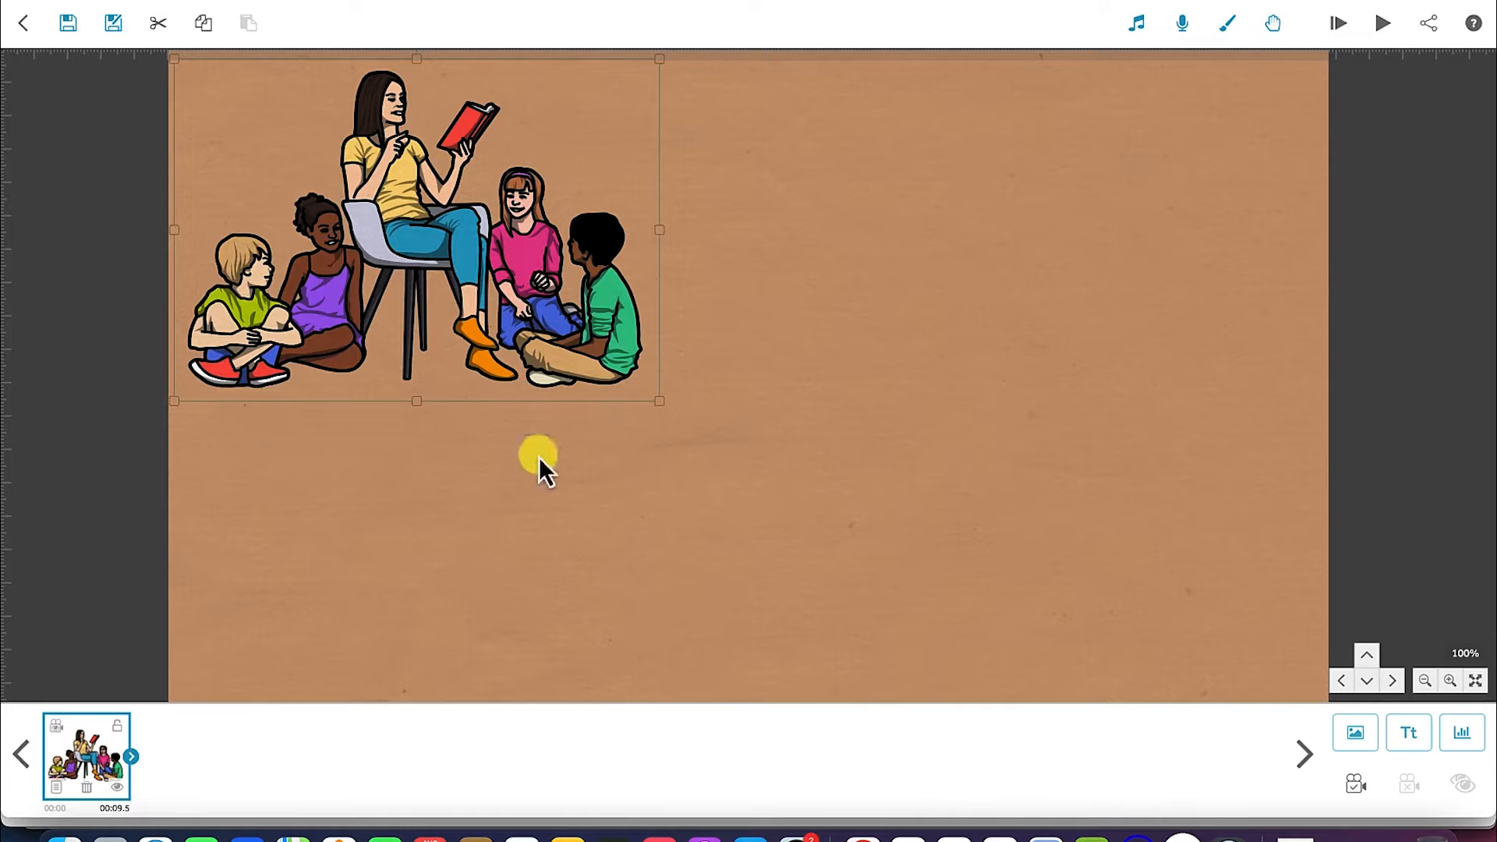
Add the text "Why should I read more" in Londrina Solid, coloured dark purple.
click(1406, 736)
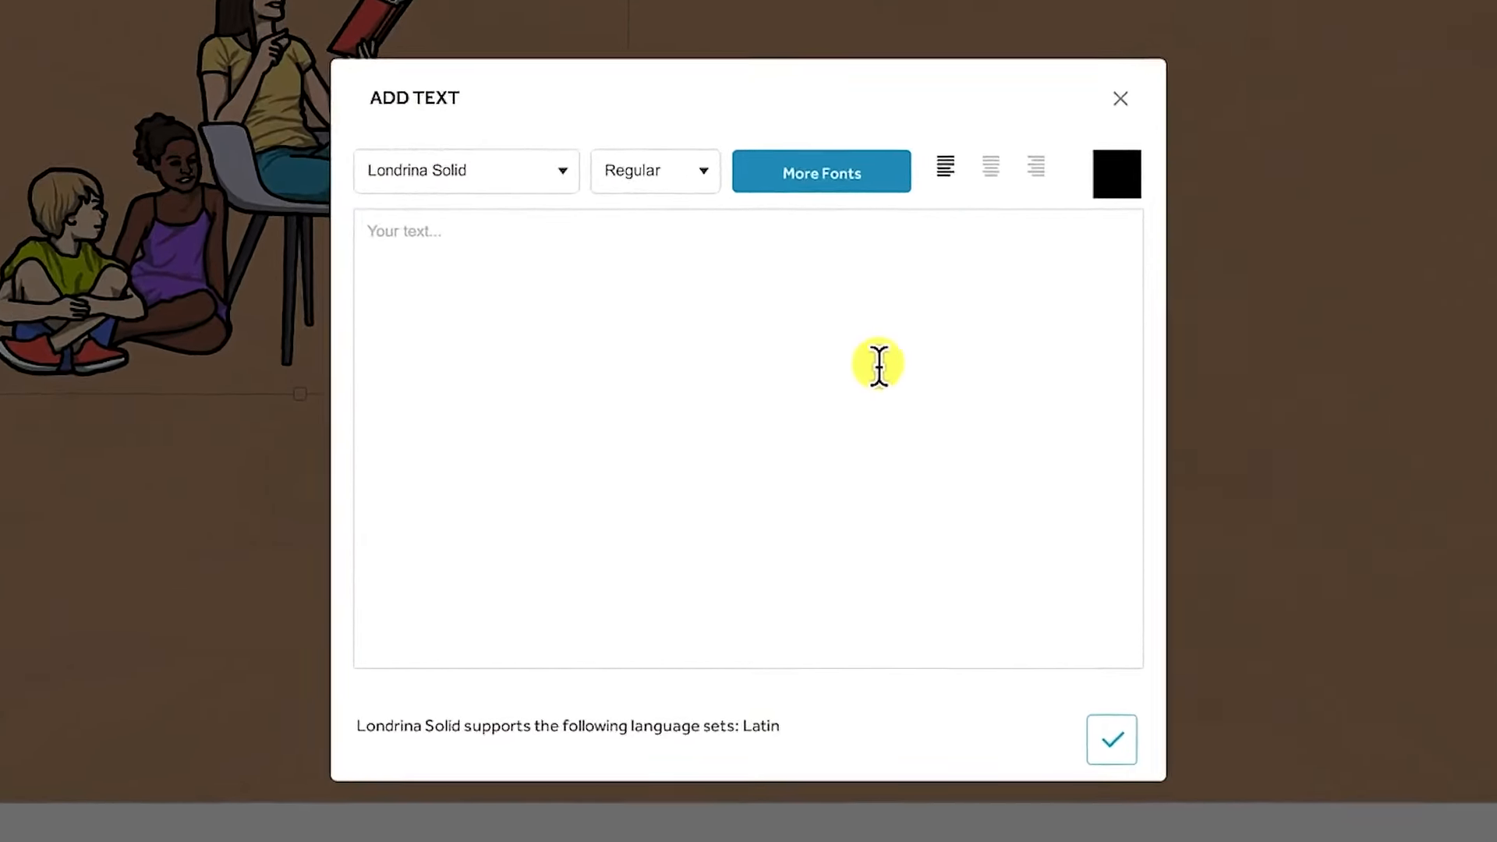
text(Why should I read m)
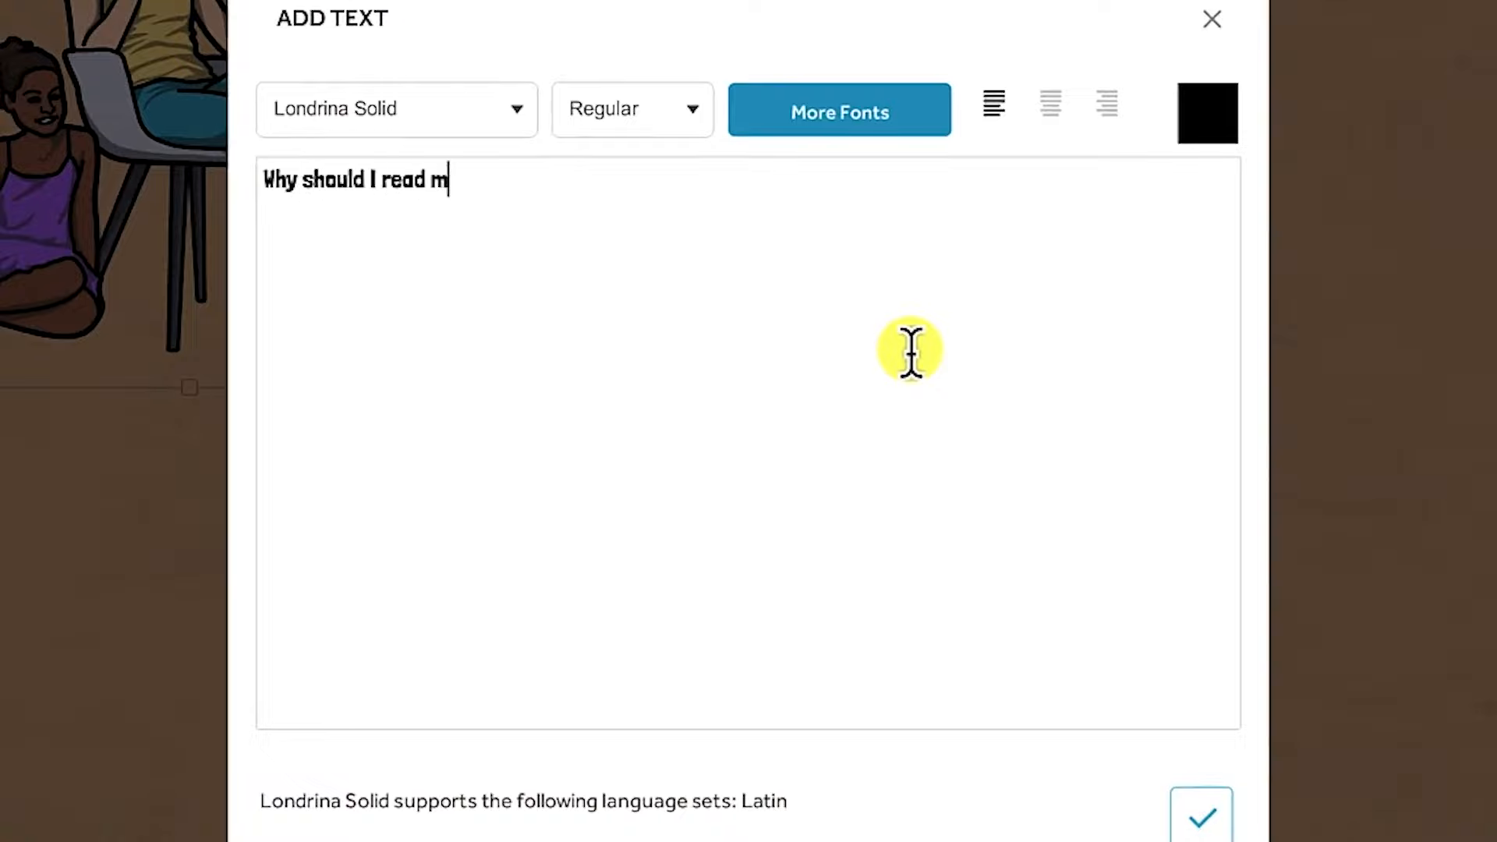
click(1229, 127)
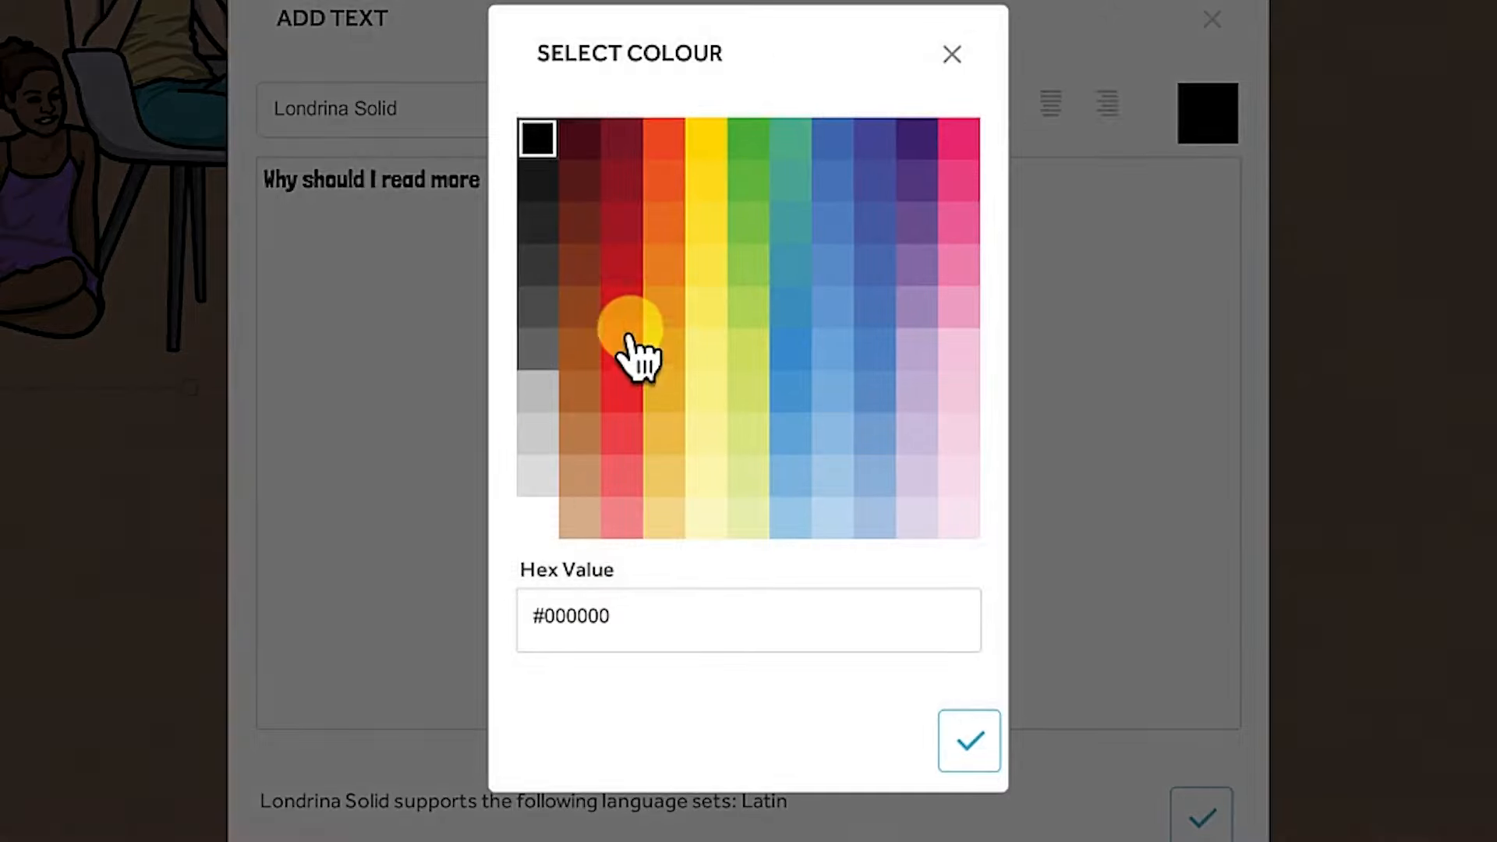
click(914, 142)
click(969, 740)
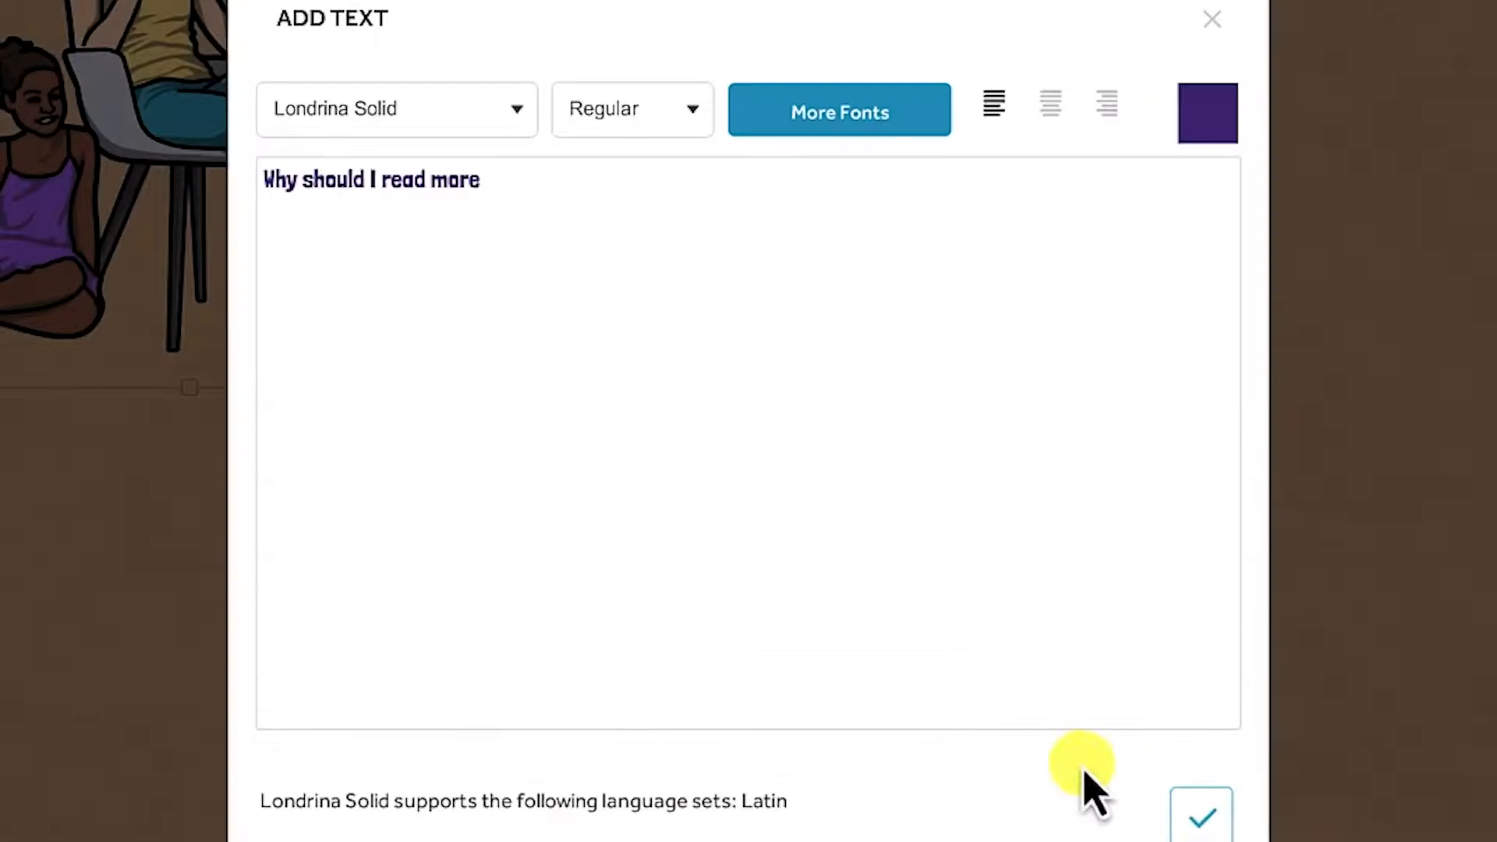
click(1228, 819)
Place the "Why should I read more" text below the reading group and enlarge it to about the image's width.
drag(718, 395, 367, 465)
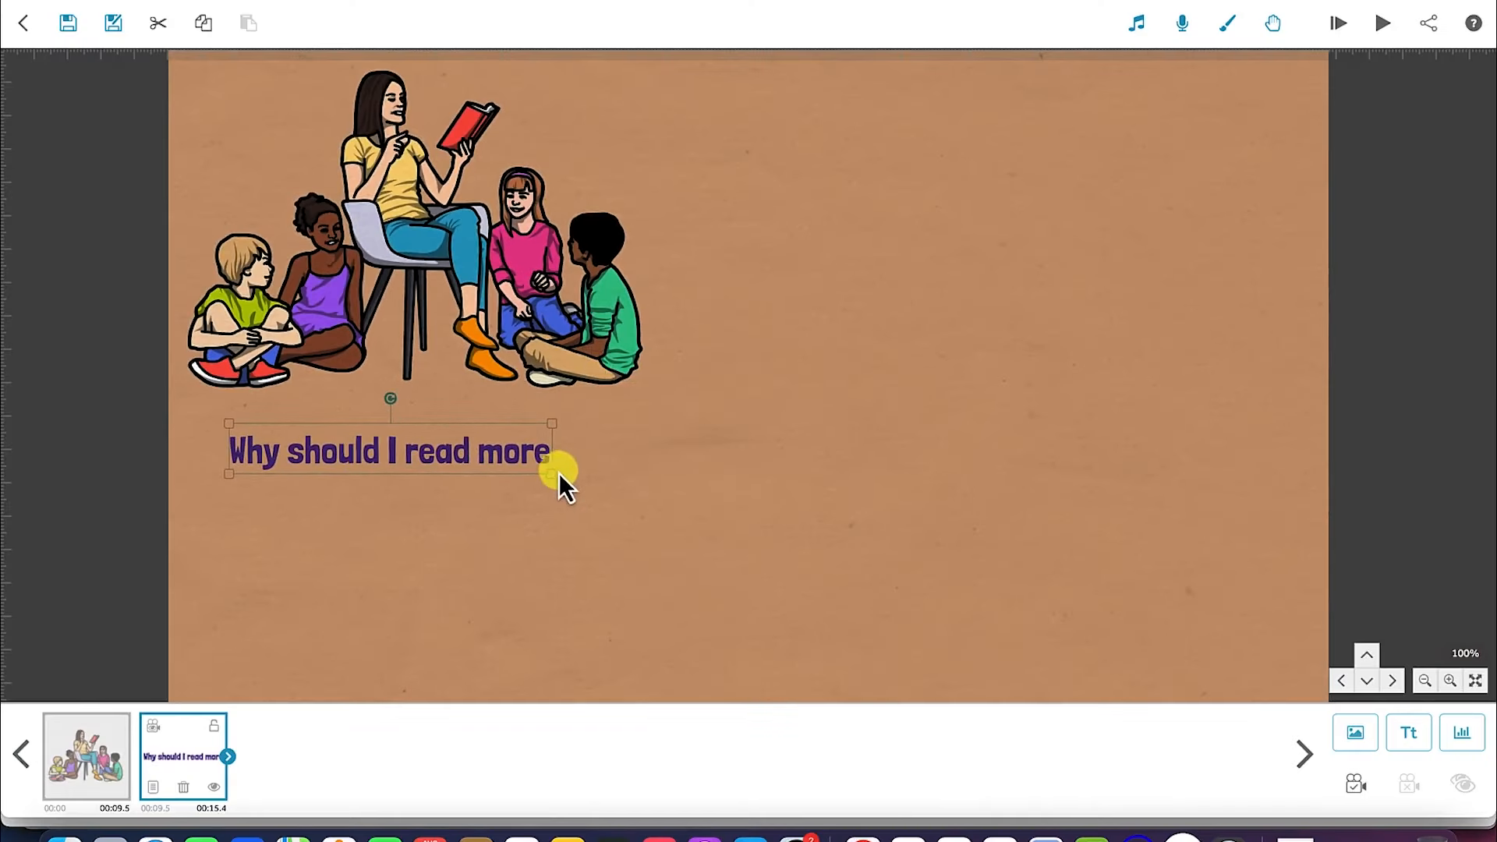
mouse_move(554, 474)
mouse_down()
mouse_move(605, 506)
mouse_move(569, 491)
mouse_up()
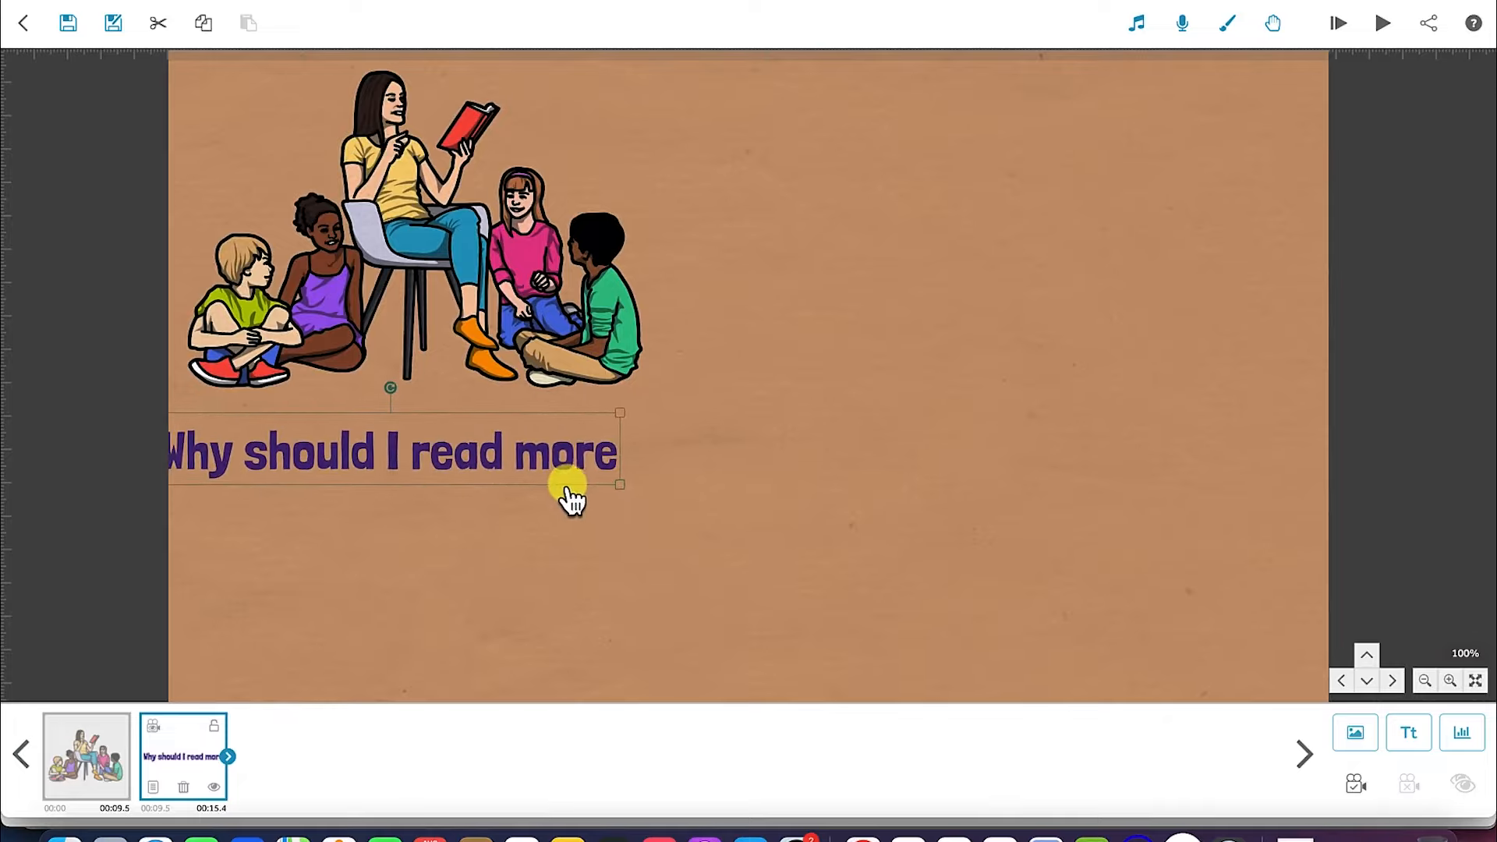
drag(455, 449, 496, 440)
Add a question mark to the caption so it reads "Why should I read more?".
double_click(494, 438)
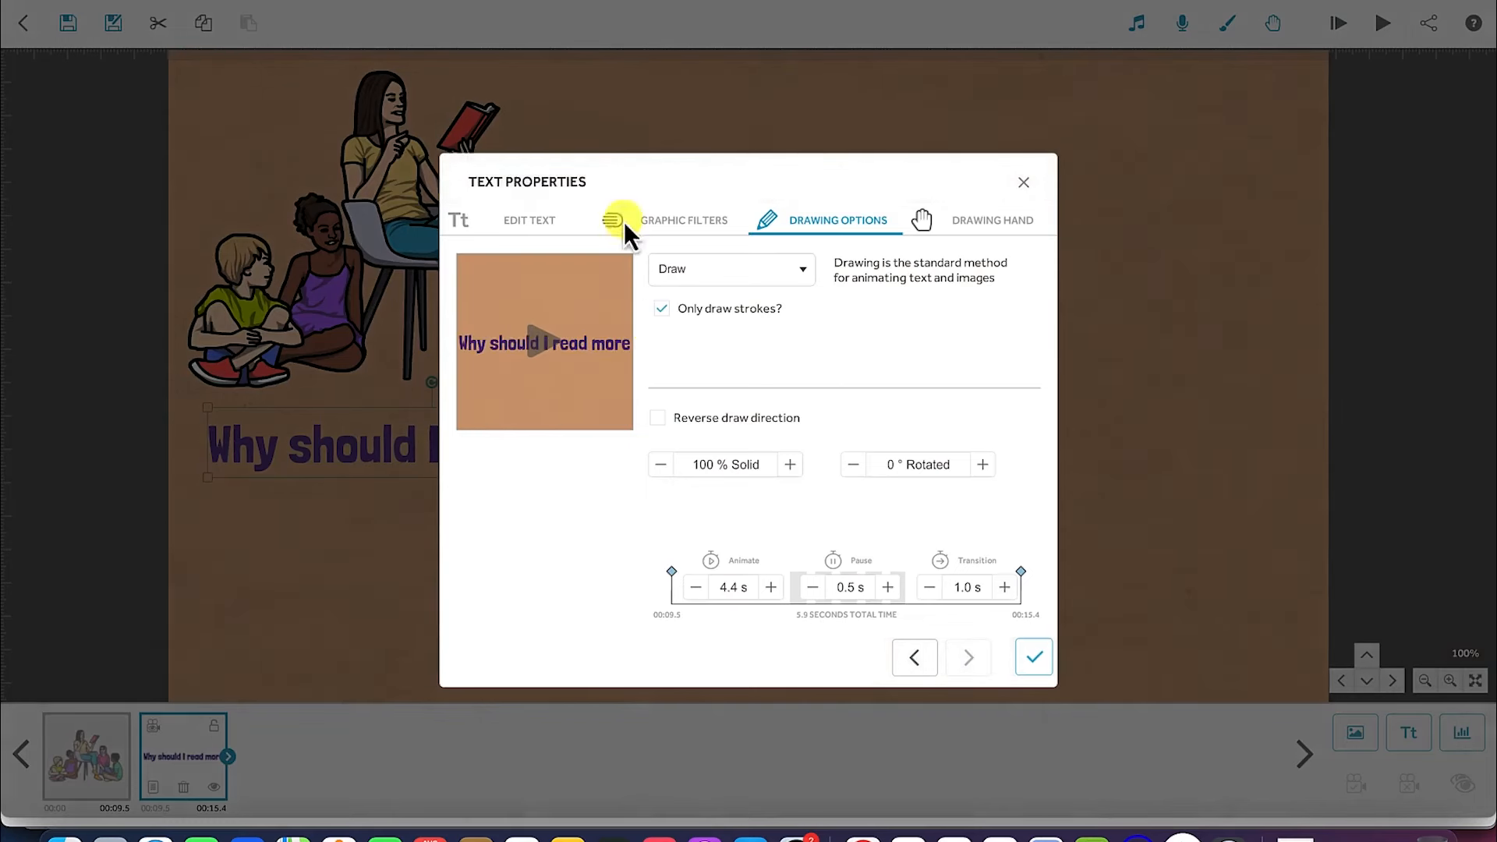
click(533, 224)
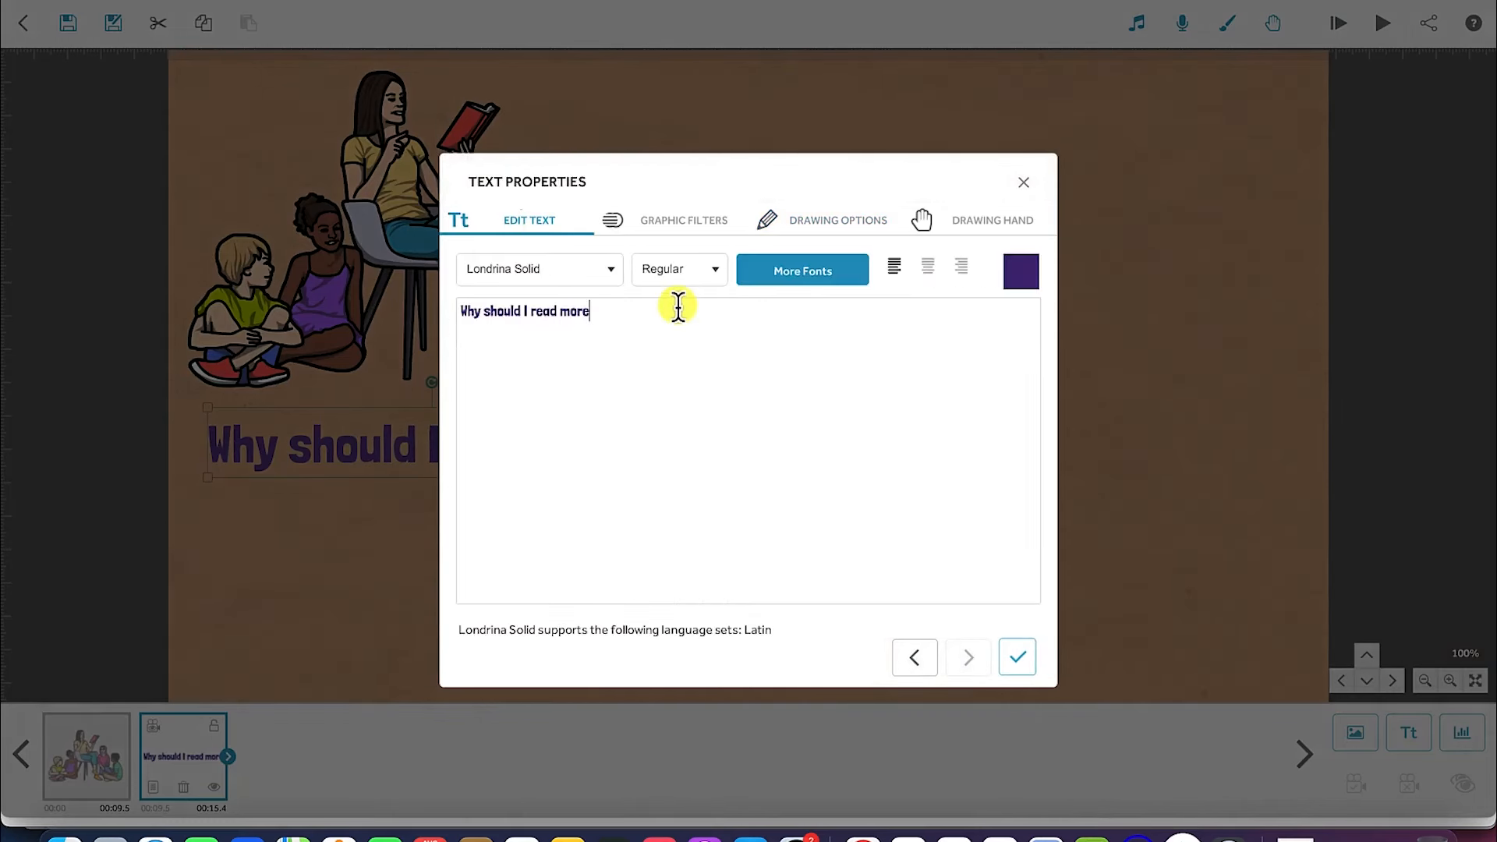
click(1018, 658)
click(787, 487)
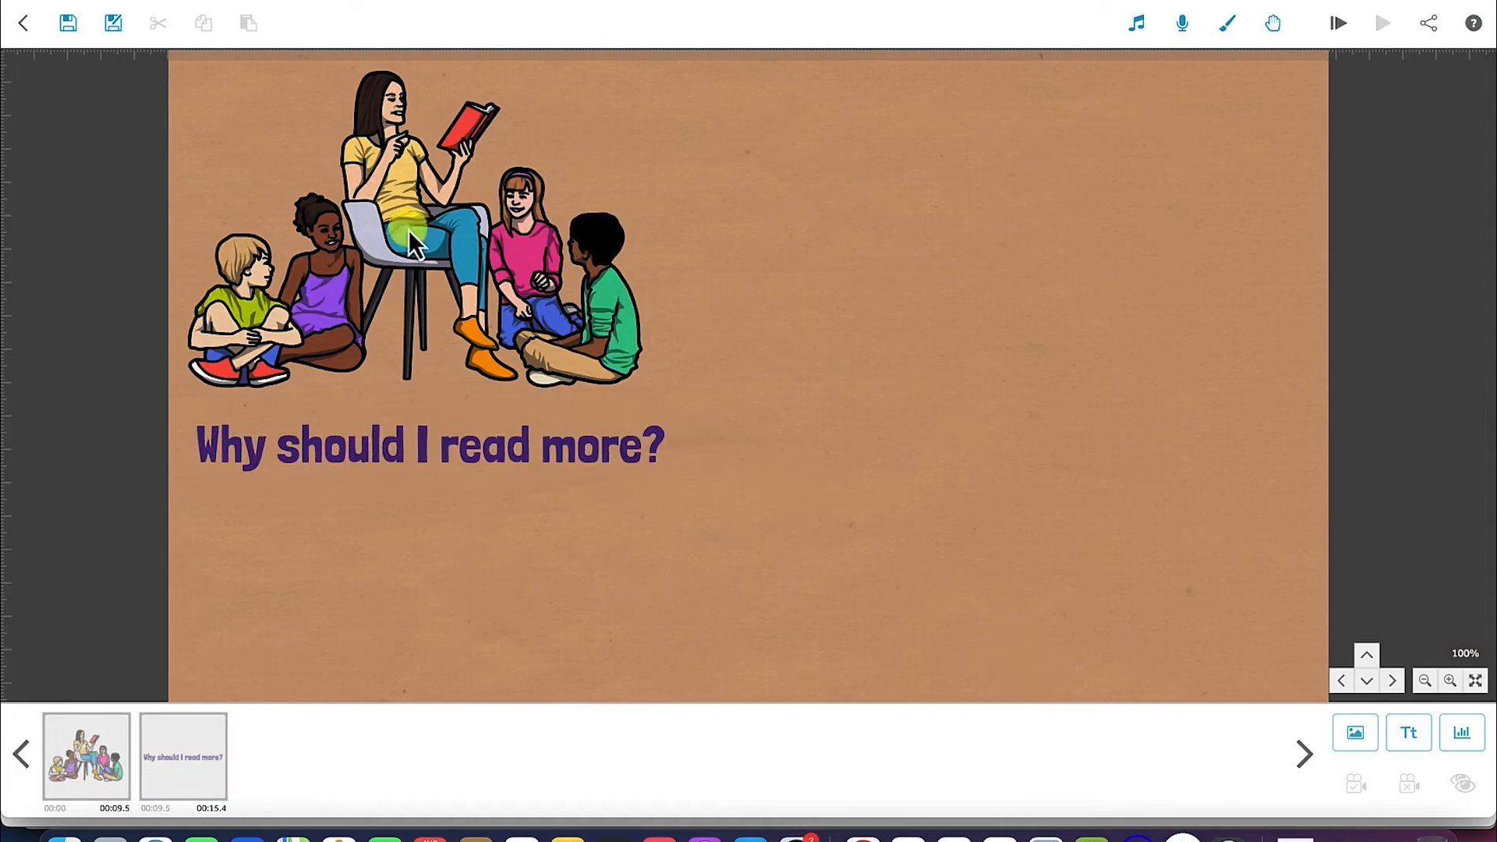
Compare the image and caption with the video script in Microsoft Word, and return to the scene in VideoScribe.
click(433, 264)
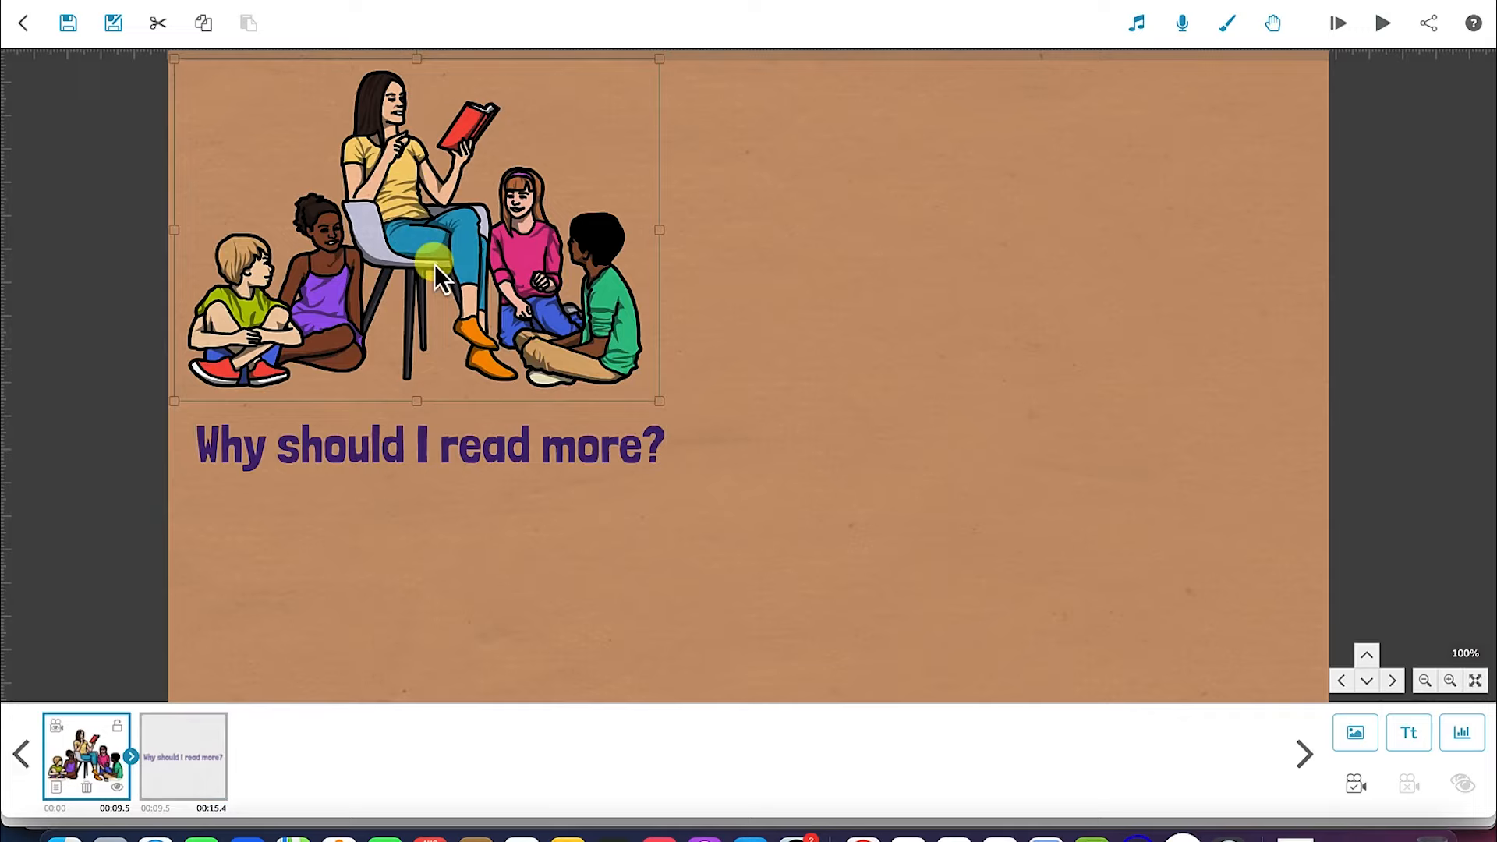
click(516, 472)
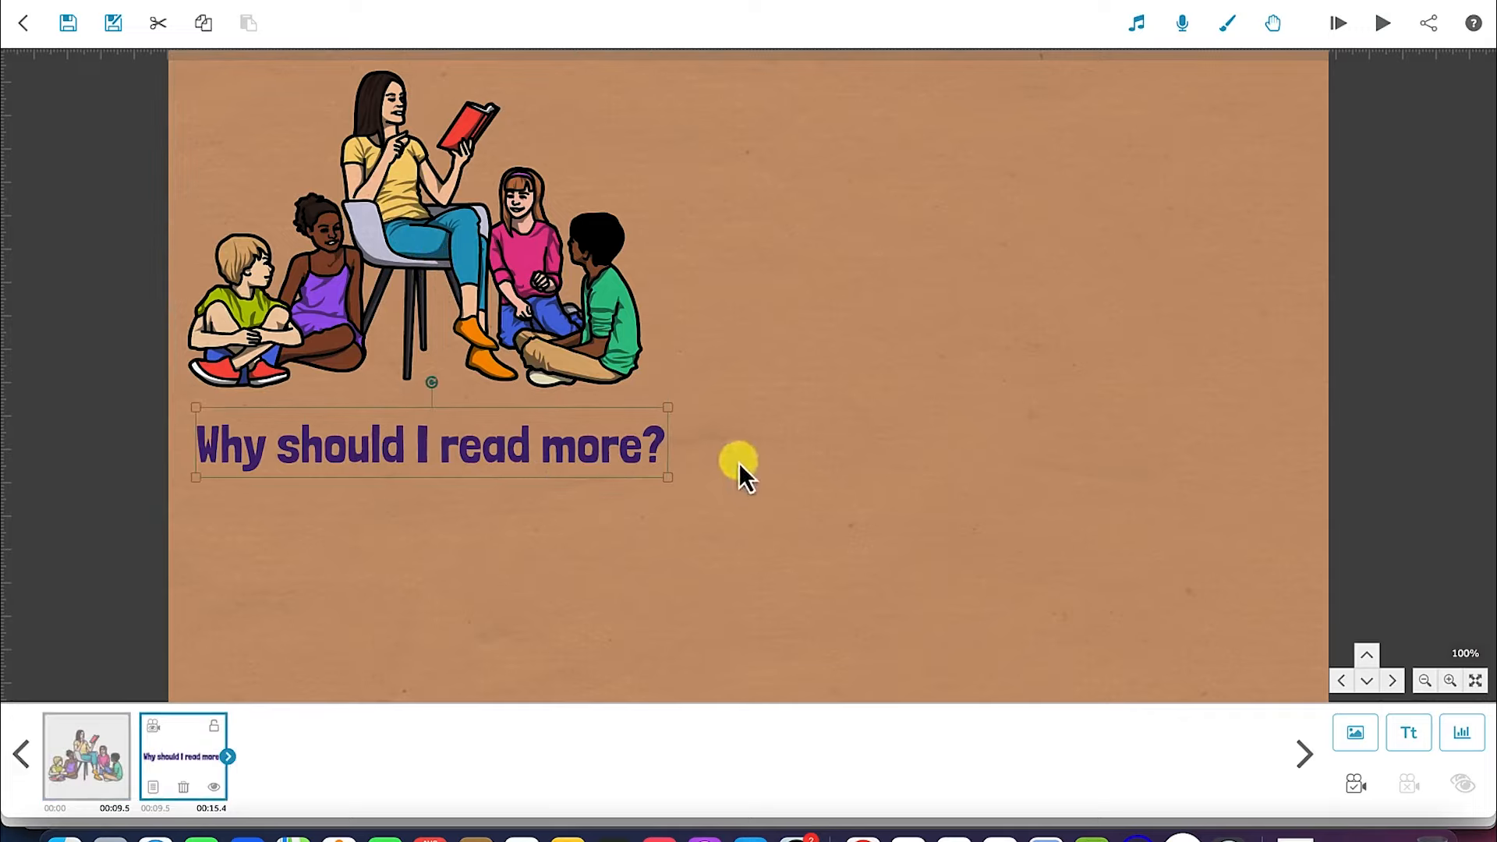
click(911, 820)
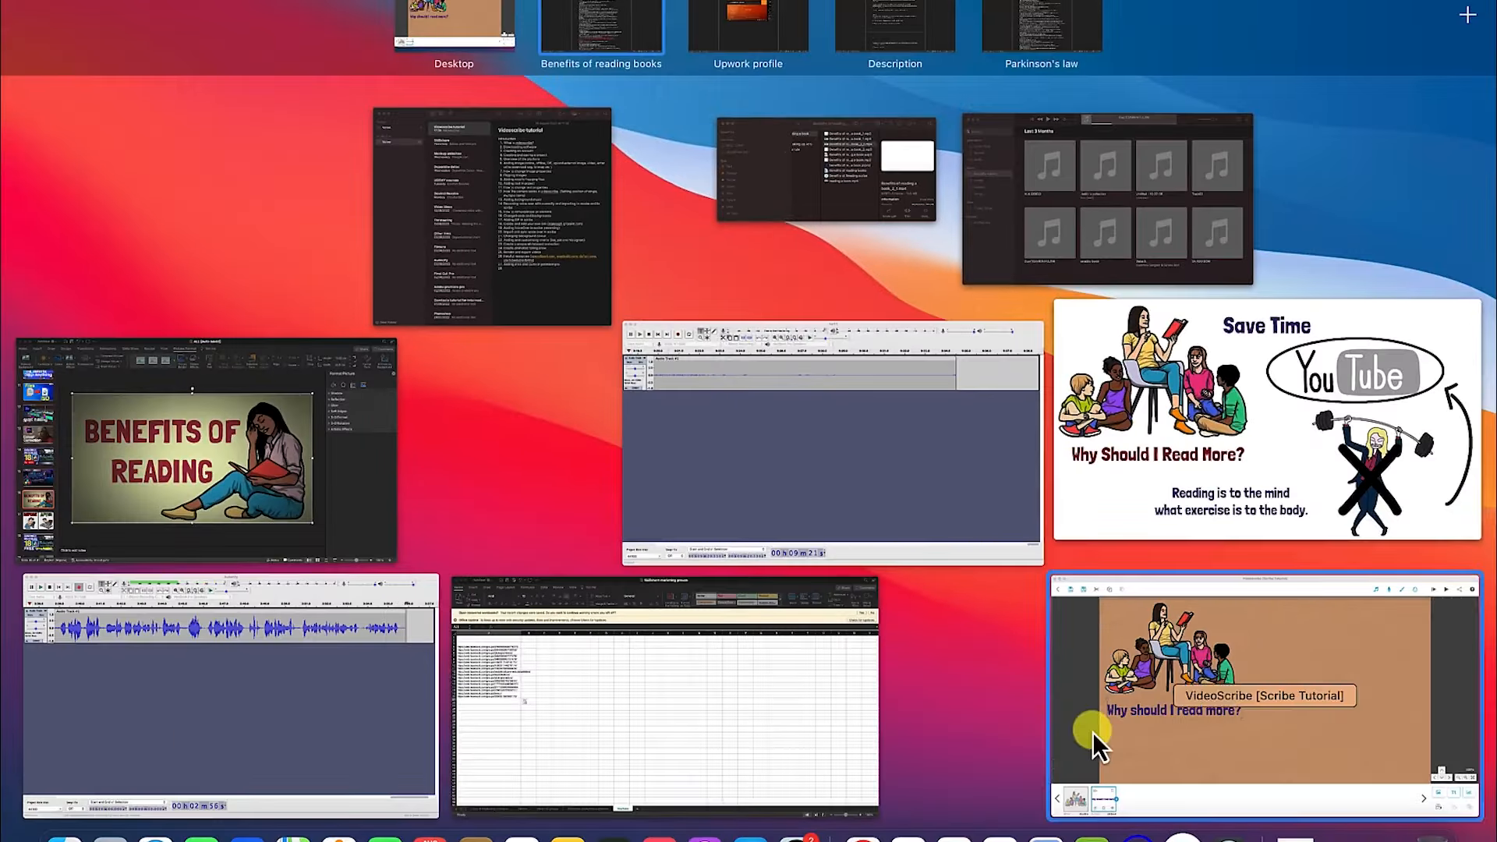
click(1092, 732)
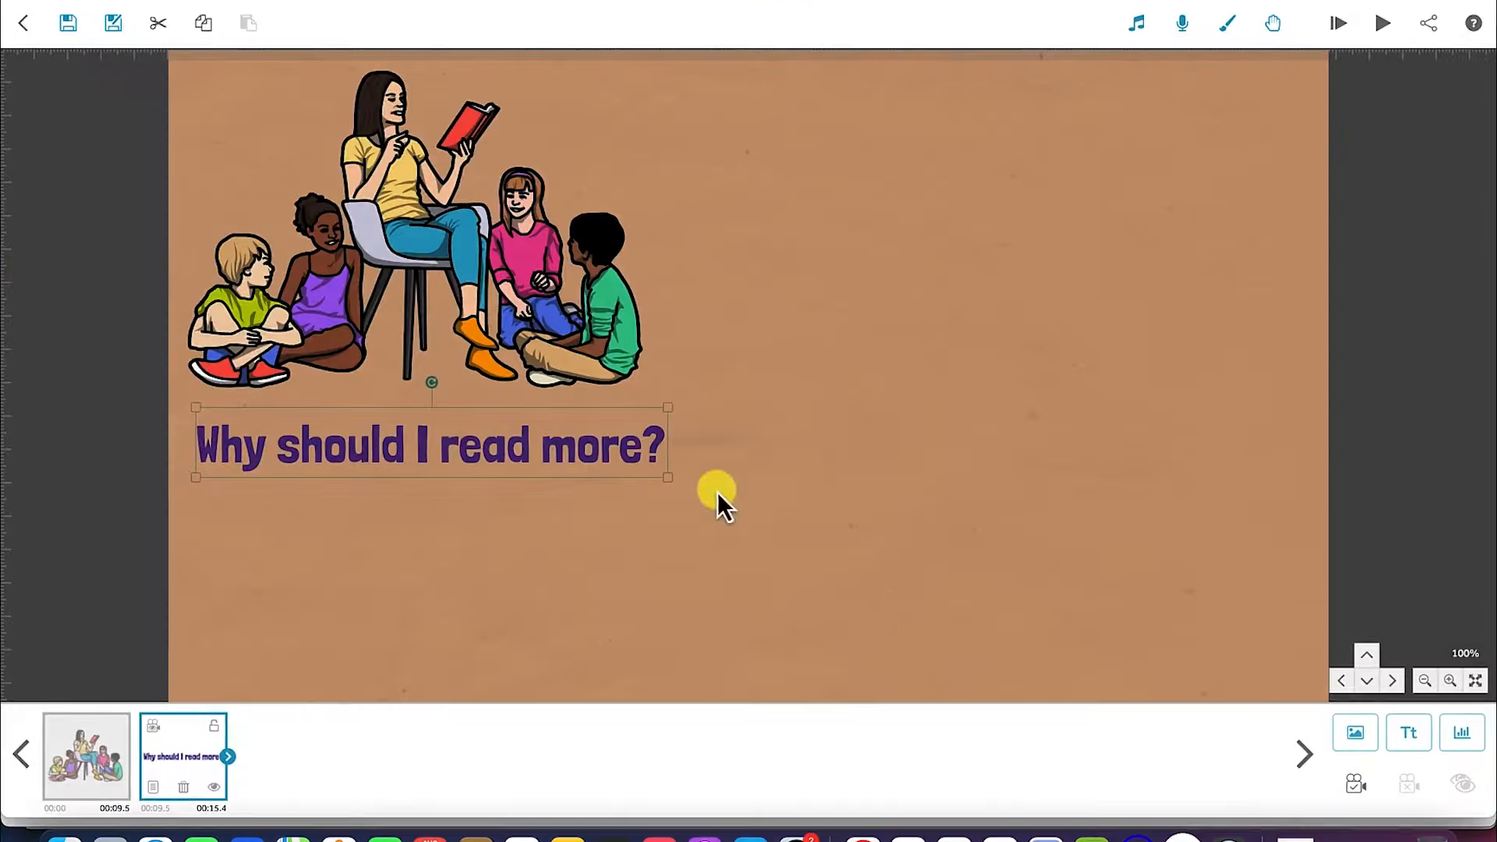
click(880, 425)
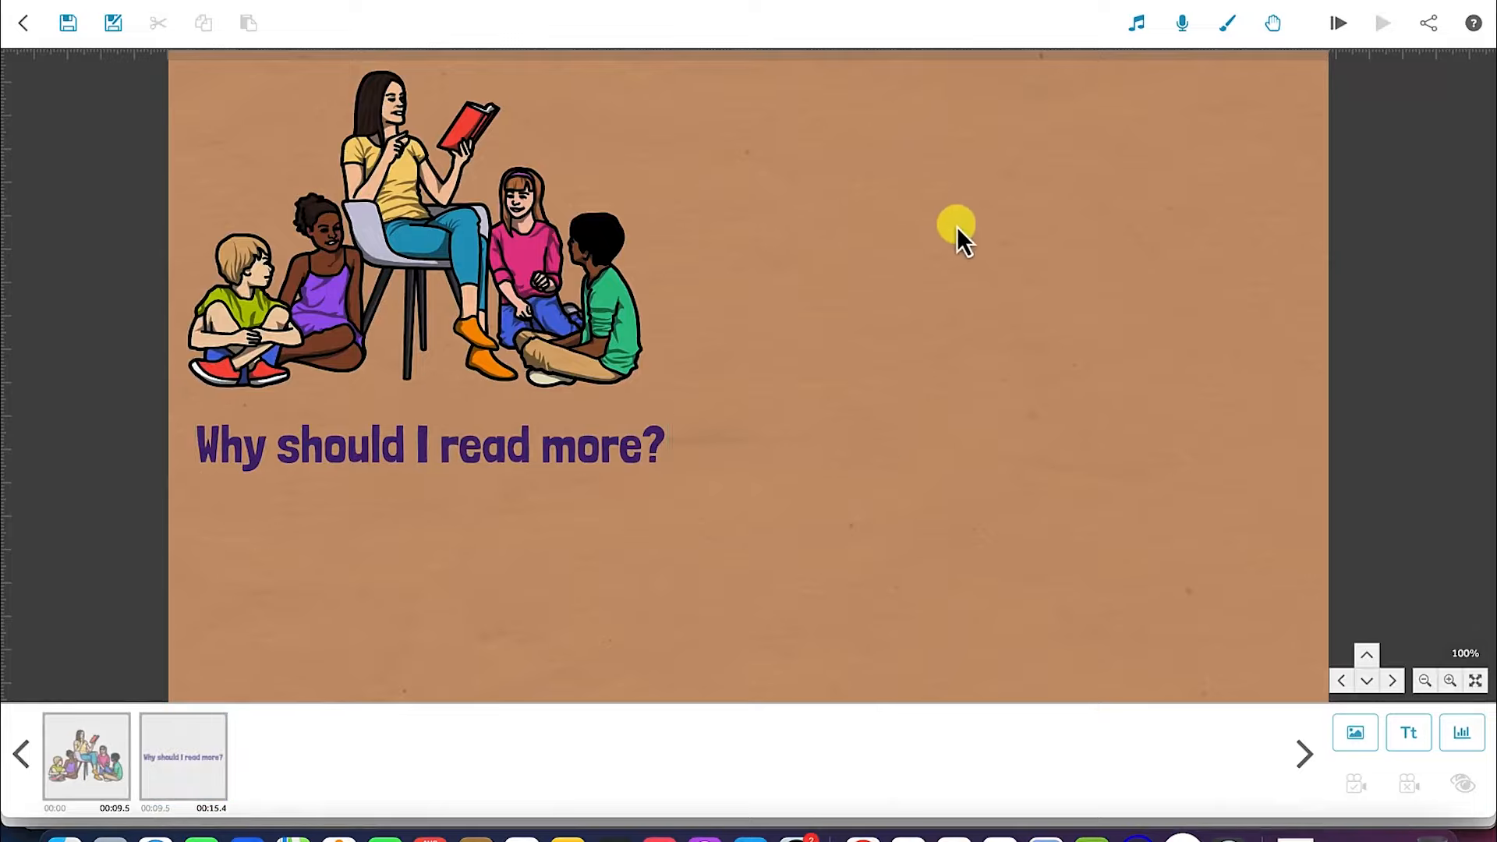
Search the image library for "Youtube", add the YouTube logo with the grey box and place it in the canvas's upper-right area.
click(1358, 732)
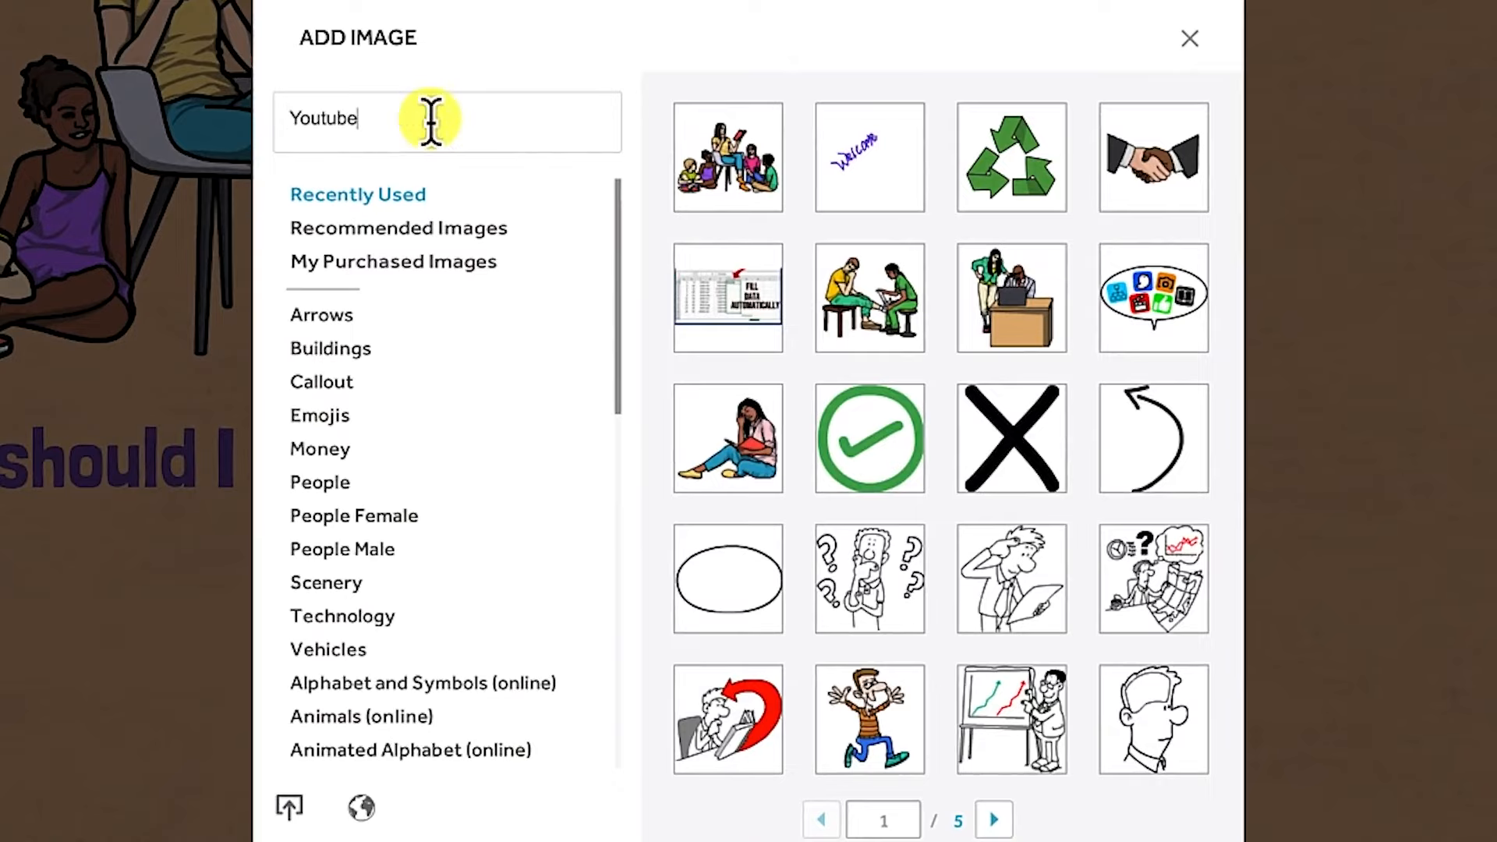
key(Return)
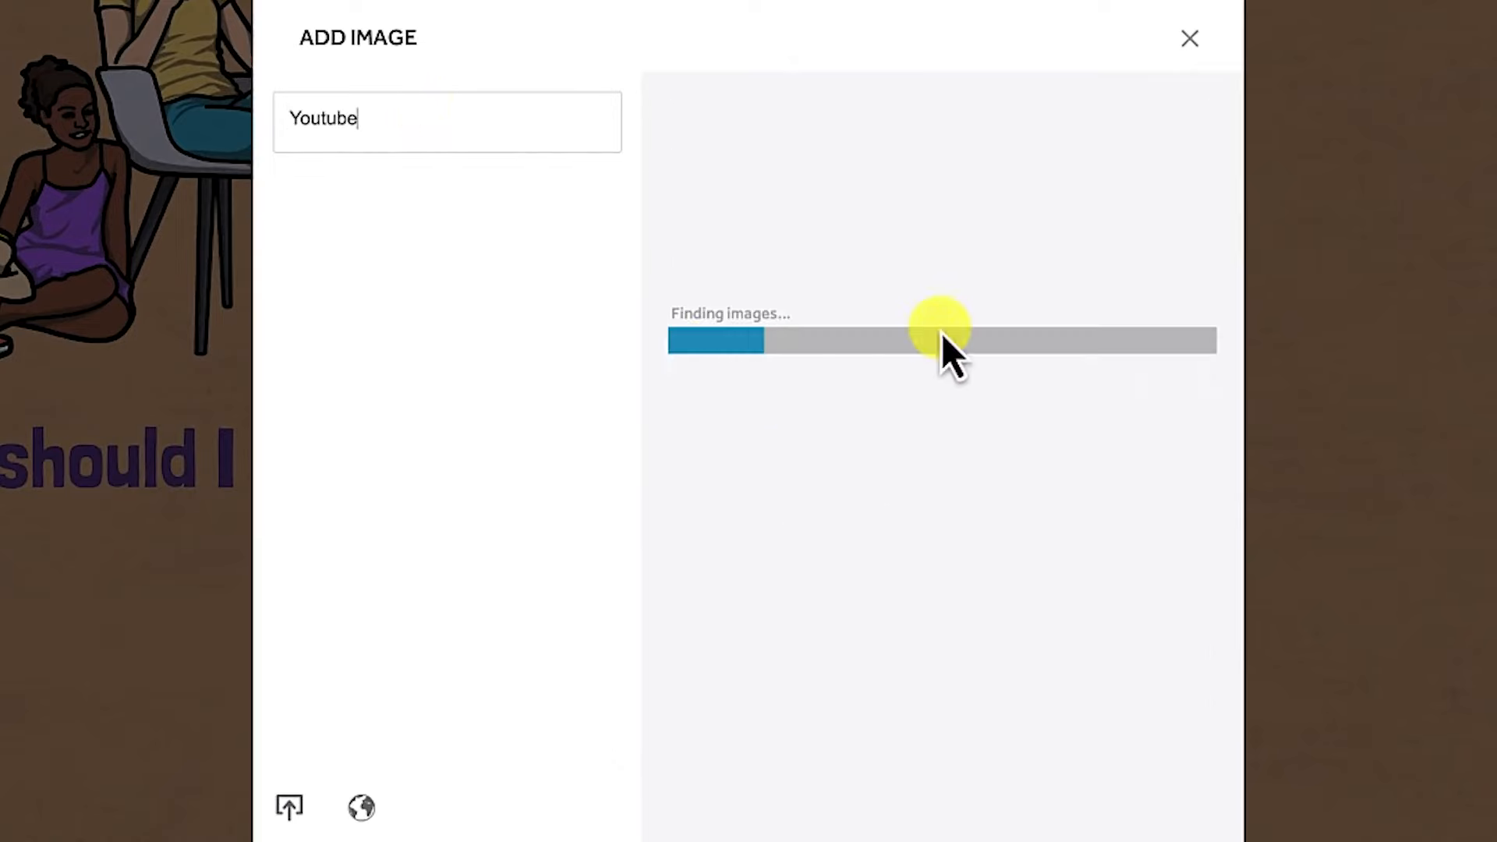
click(1013, 597)
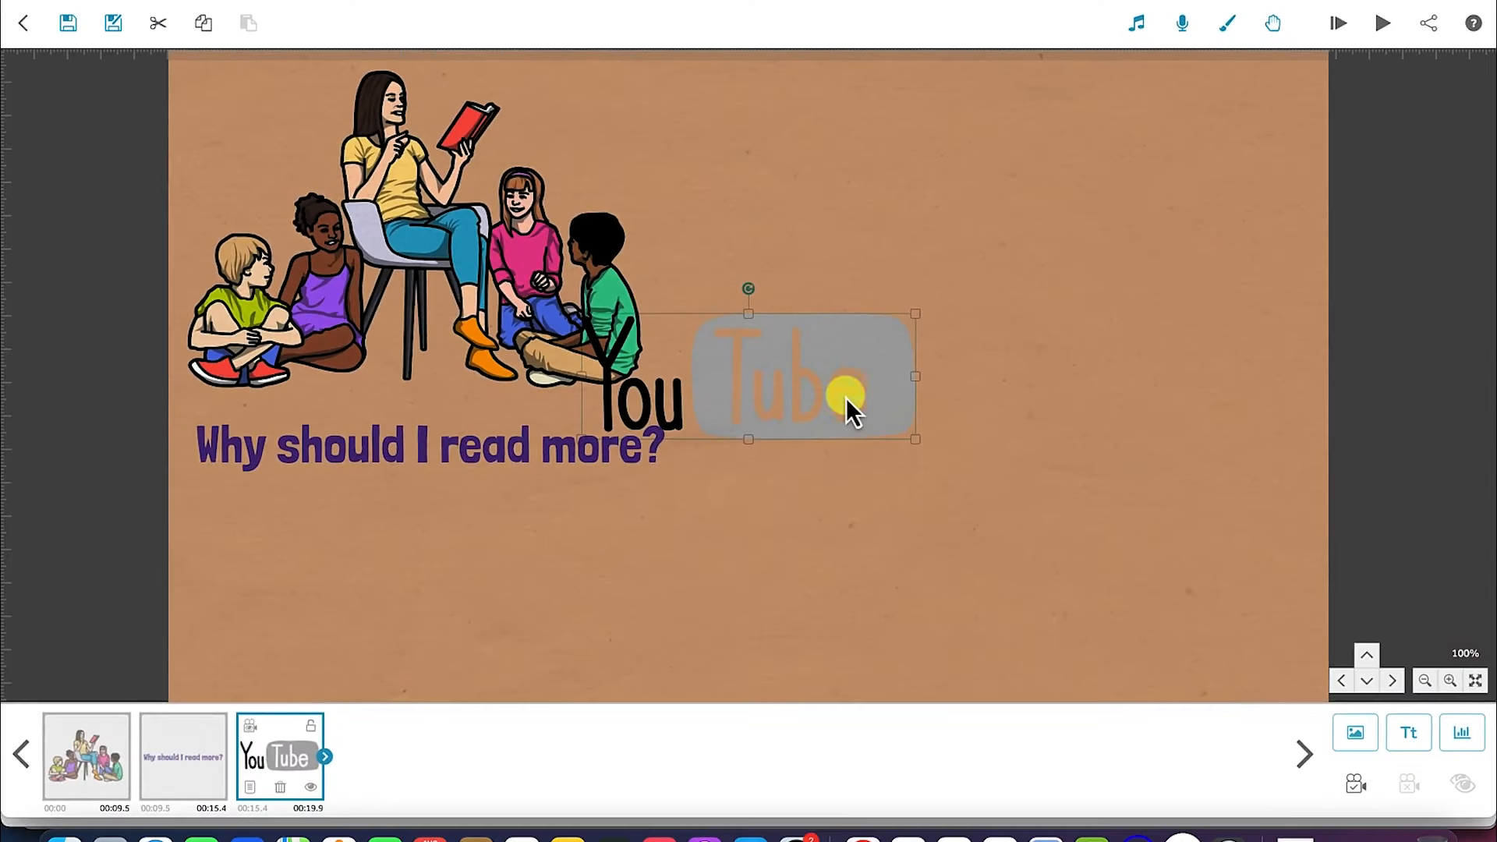
drag(848, 399, 1051, 233)
click(1288, 399)
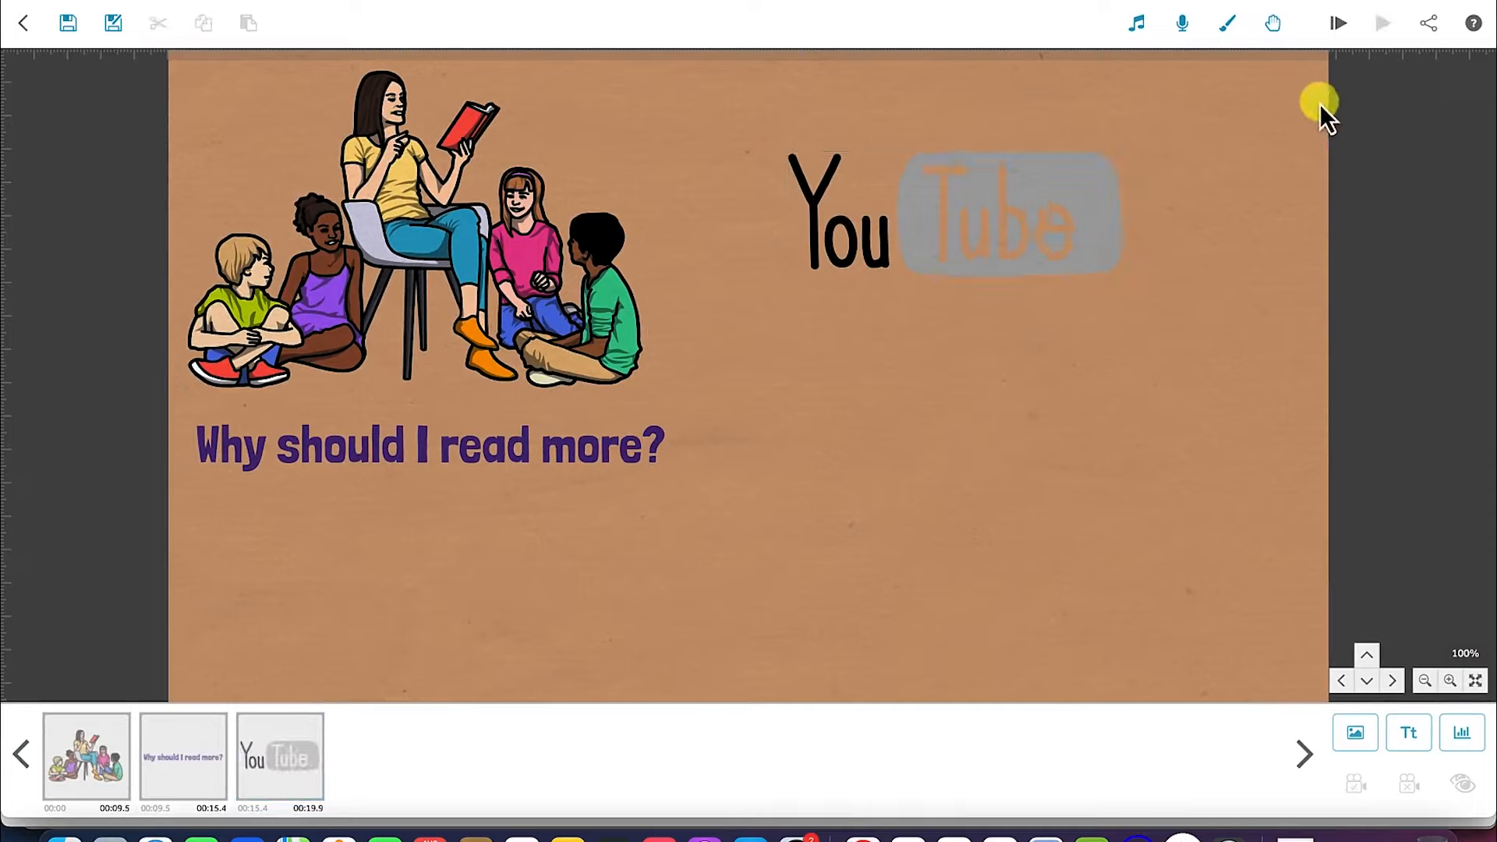
Change the scene's background colour from the colour palette to white, keeping the selected paper texture.
click(1228, 31)
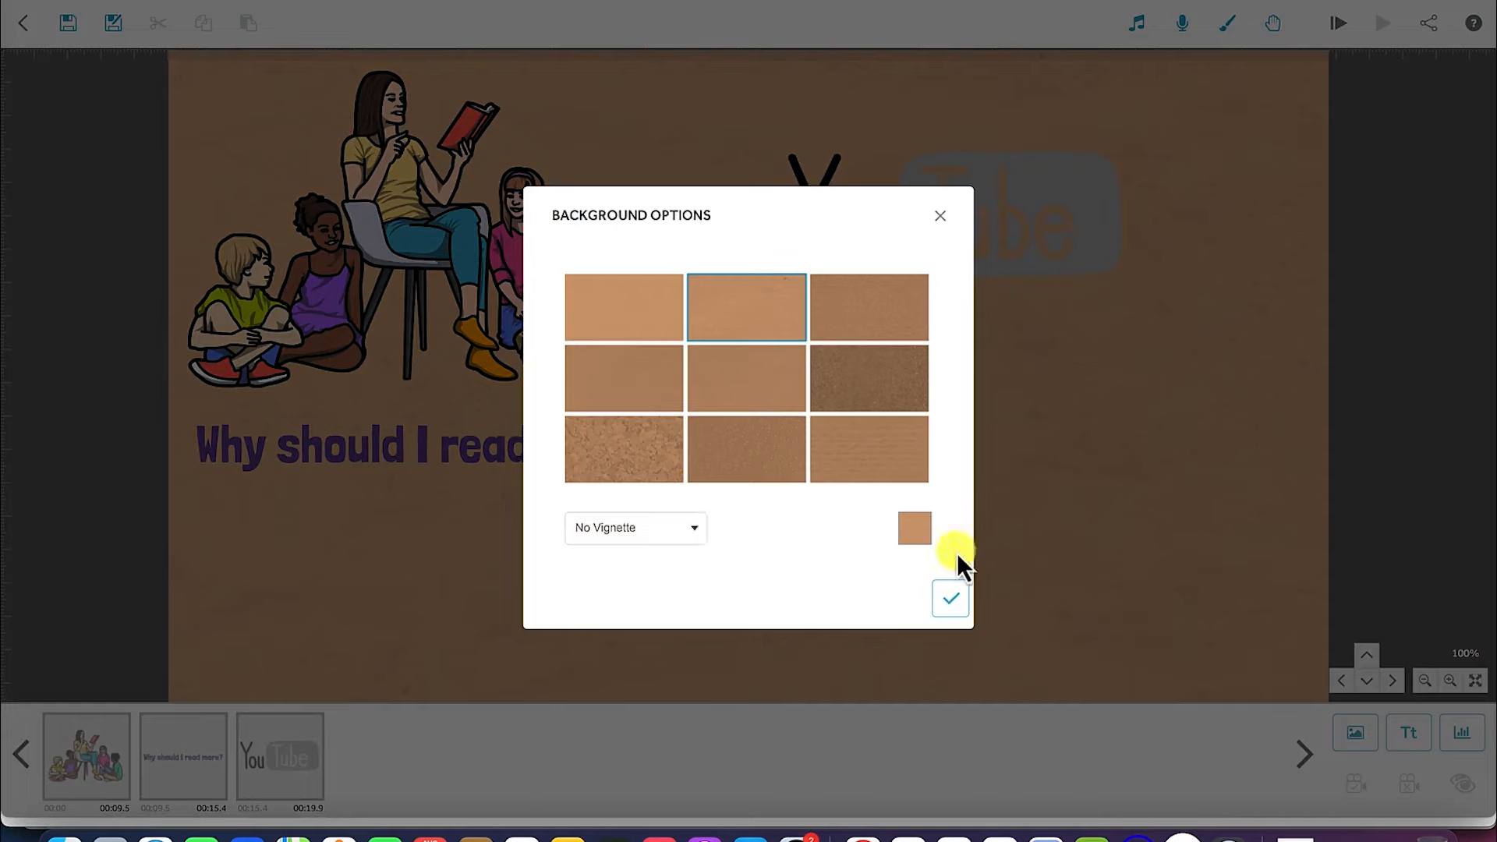
click(912, 534)
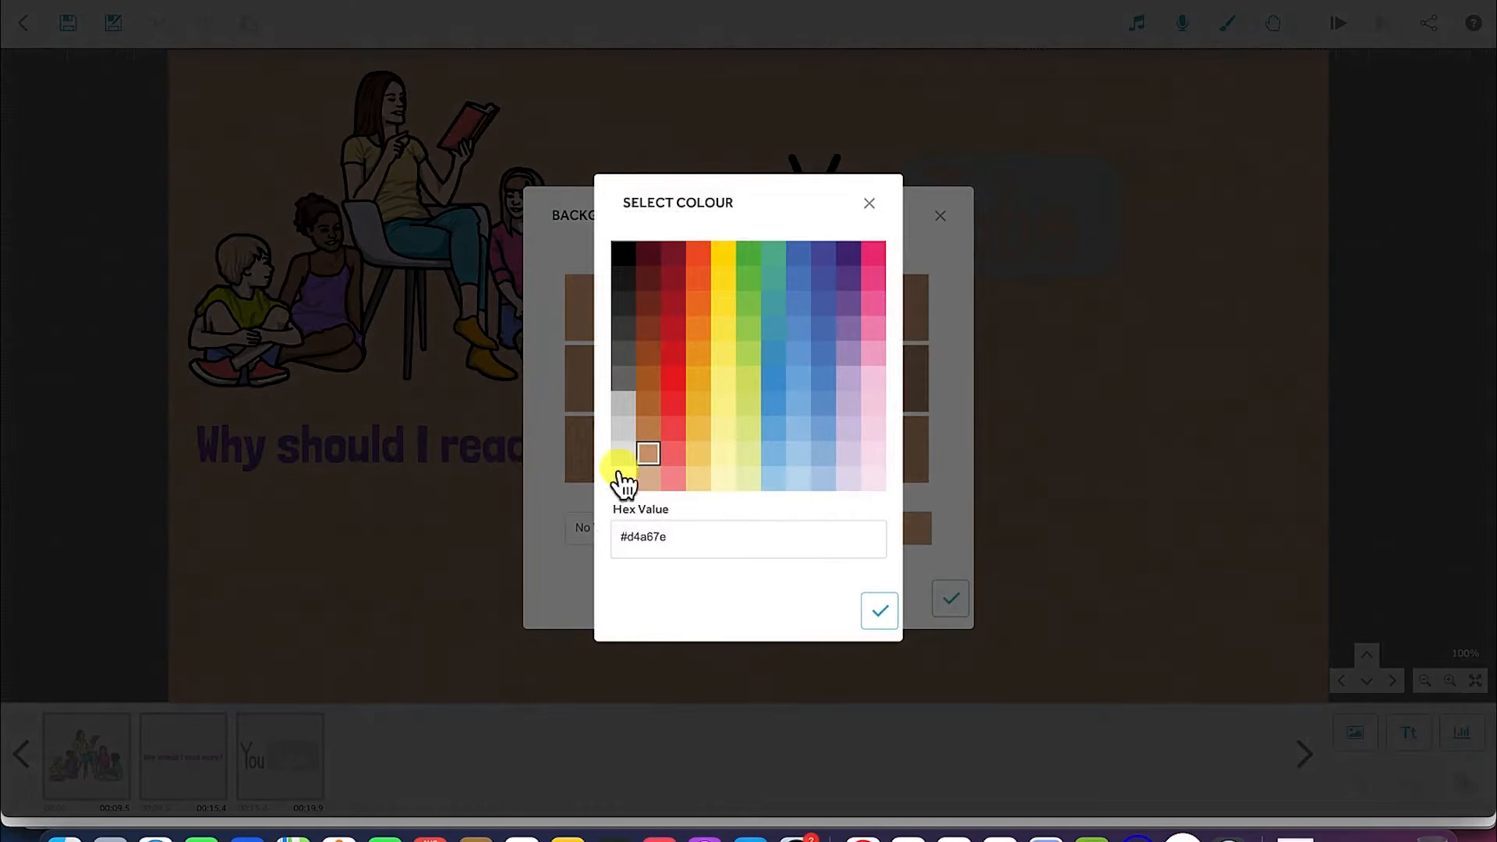
click(881, 612)
click(950, 599)
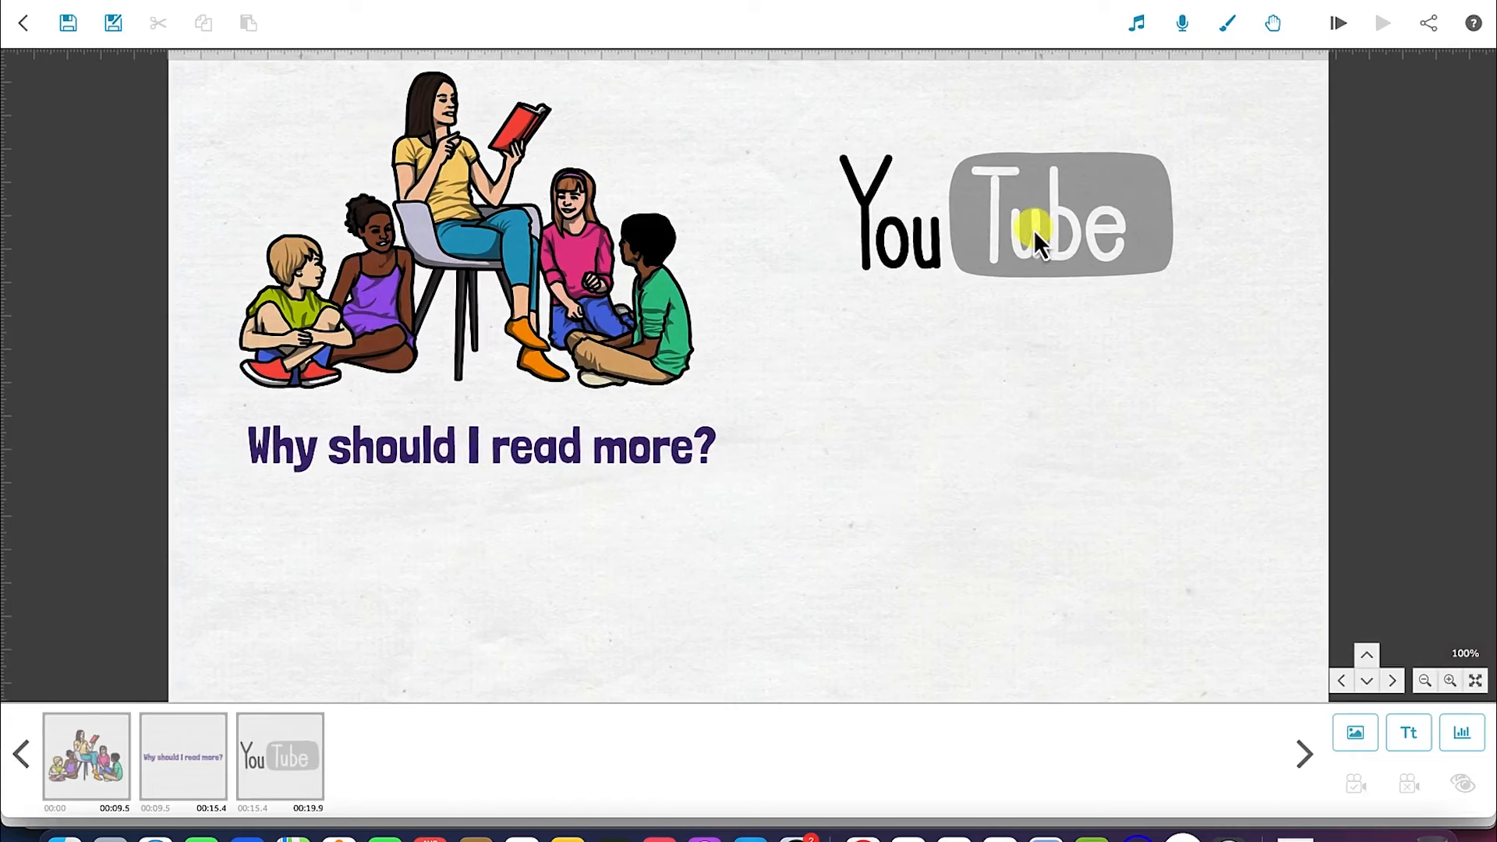
click(979, 240)
click(1005, 398)
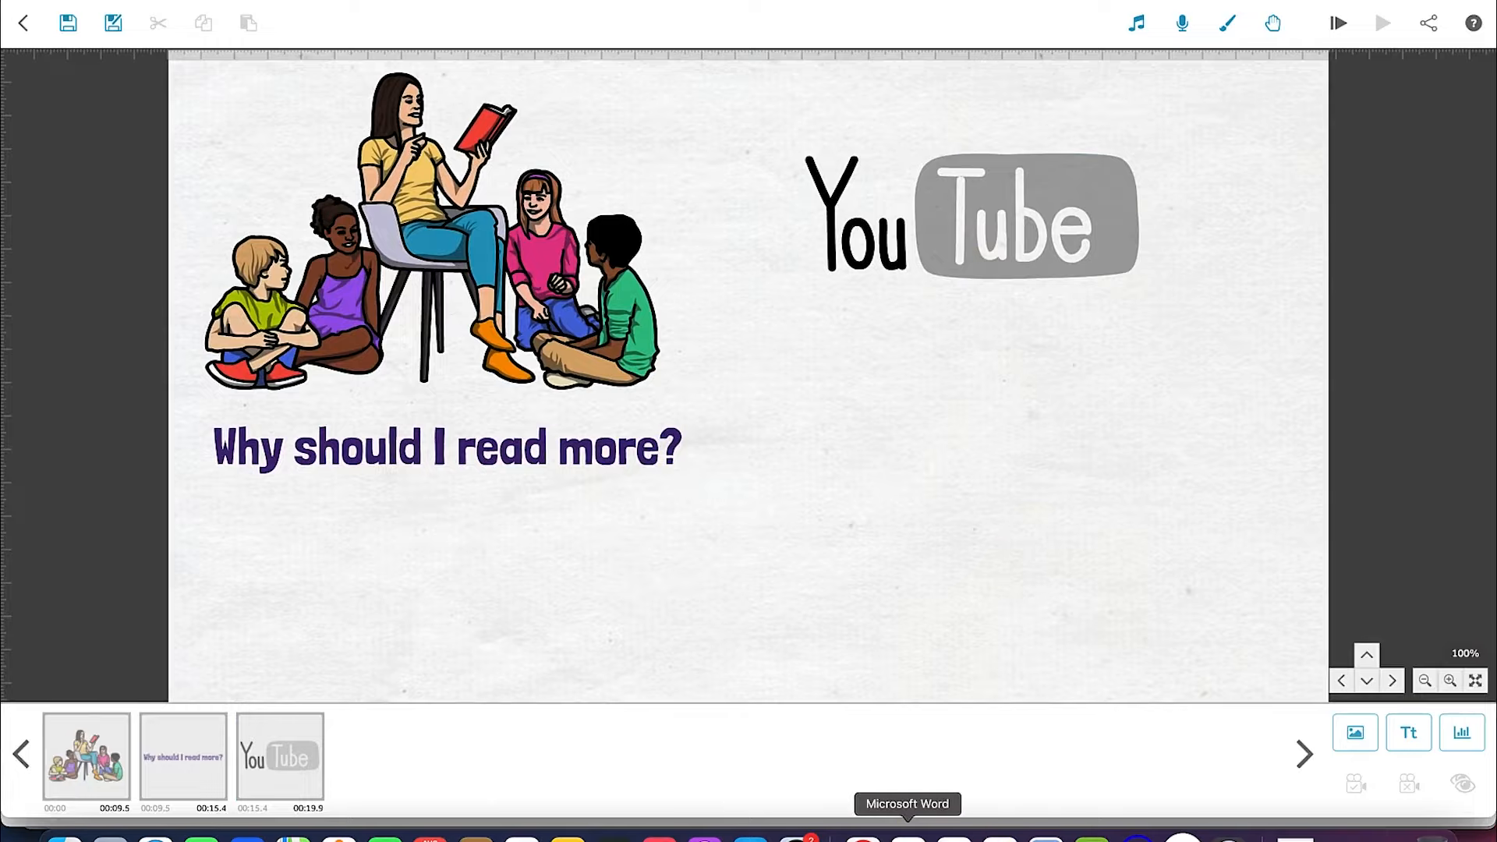
Read the script's lines about saving time and exercise in Microsoft Word, and go back to the YouTube logo in VideoScribe.
click(906, 836)
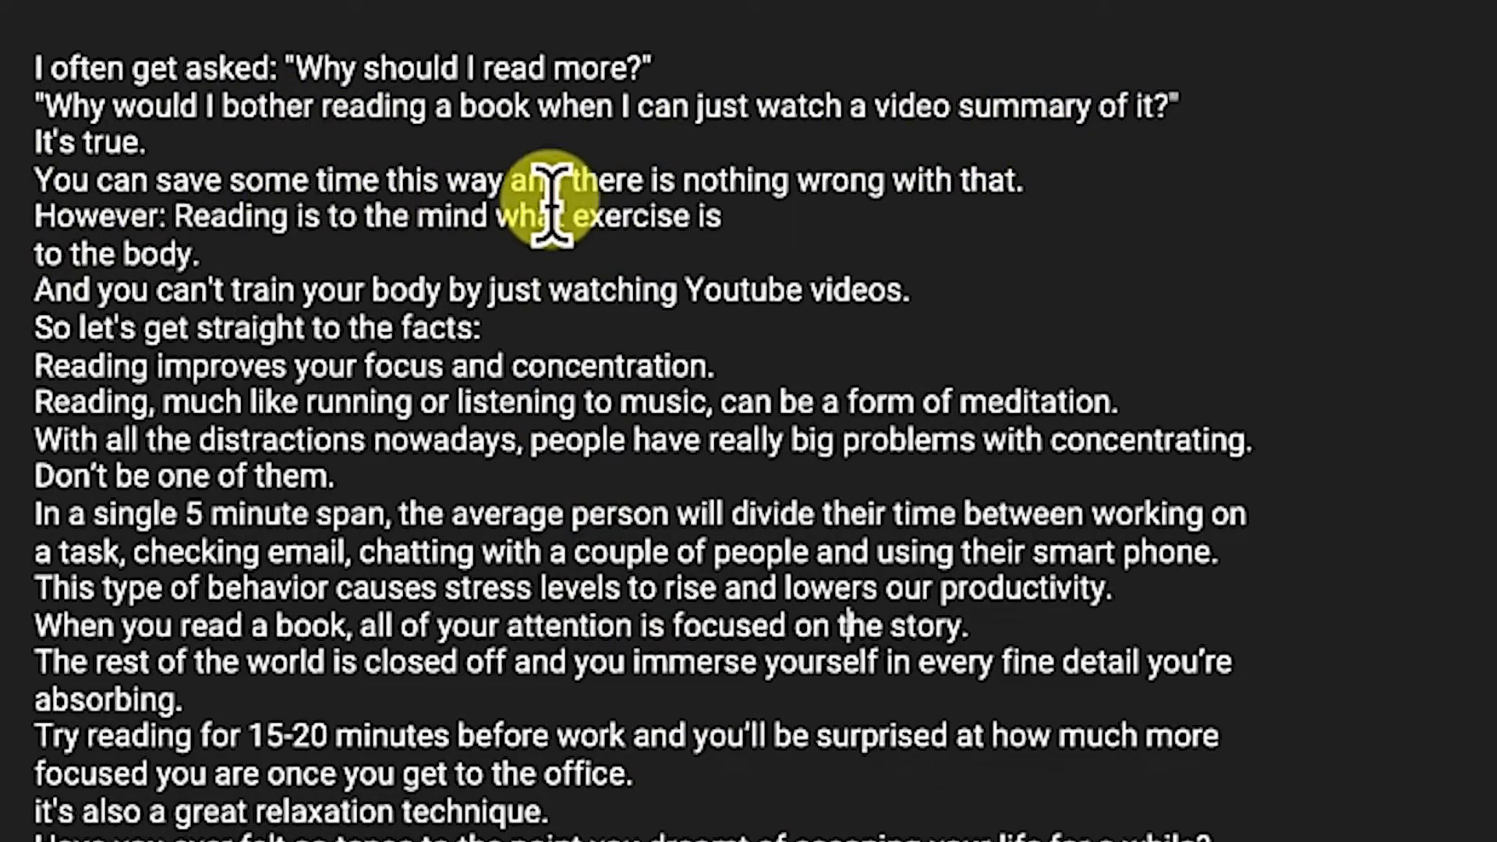
key(ctrl+Up)
click(1226, 647)
click(882, 252)
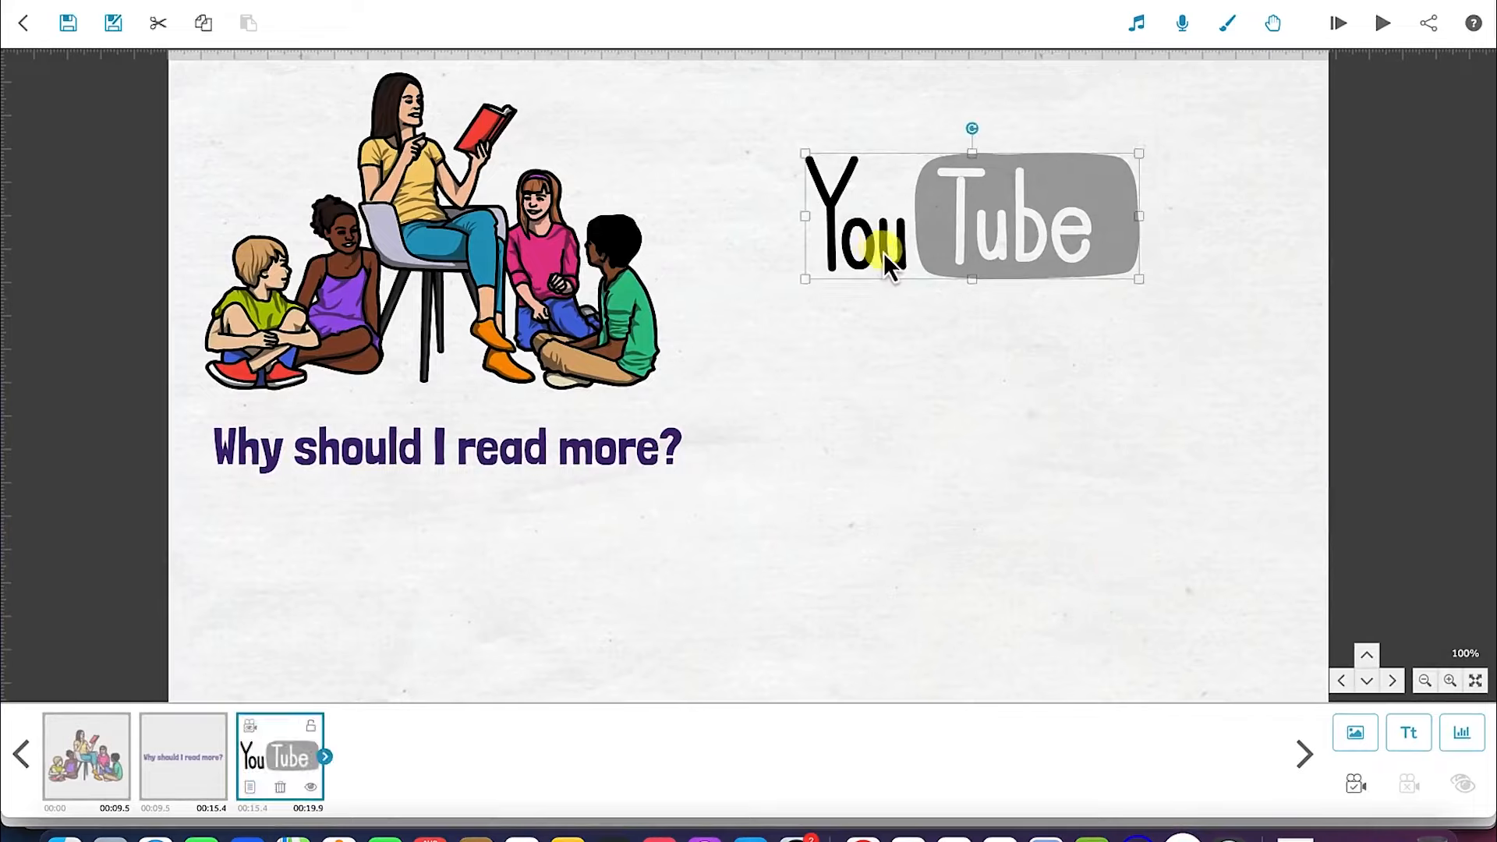
Add the text "Save Time" in Londrina Solid, coloured dark purple.
click(1408, 733)
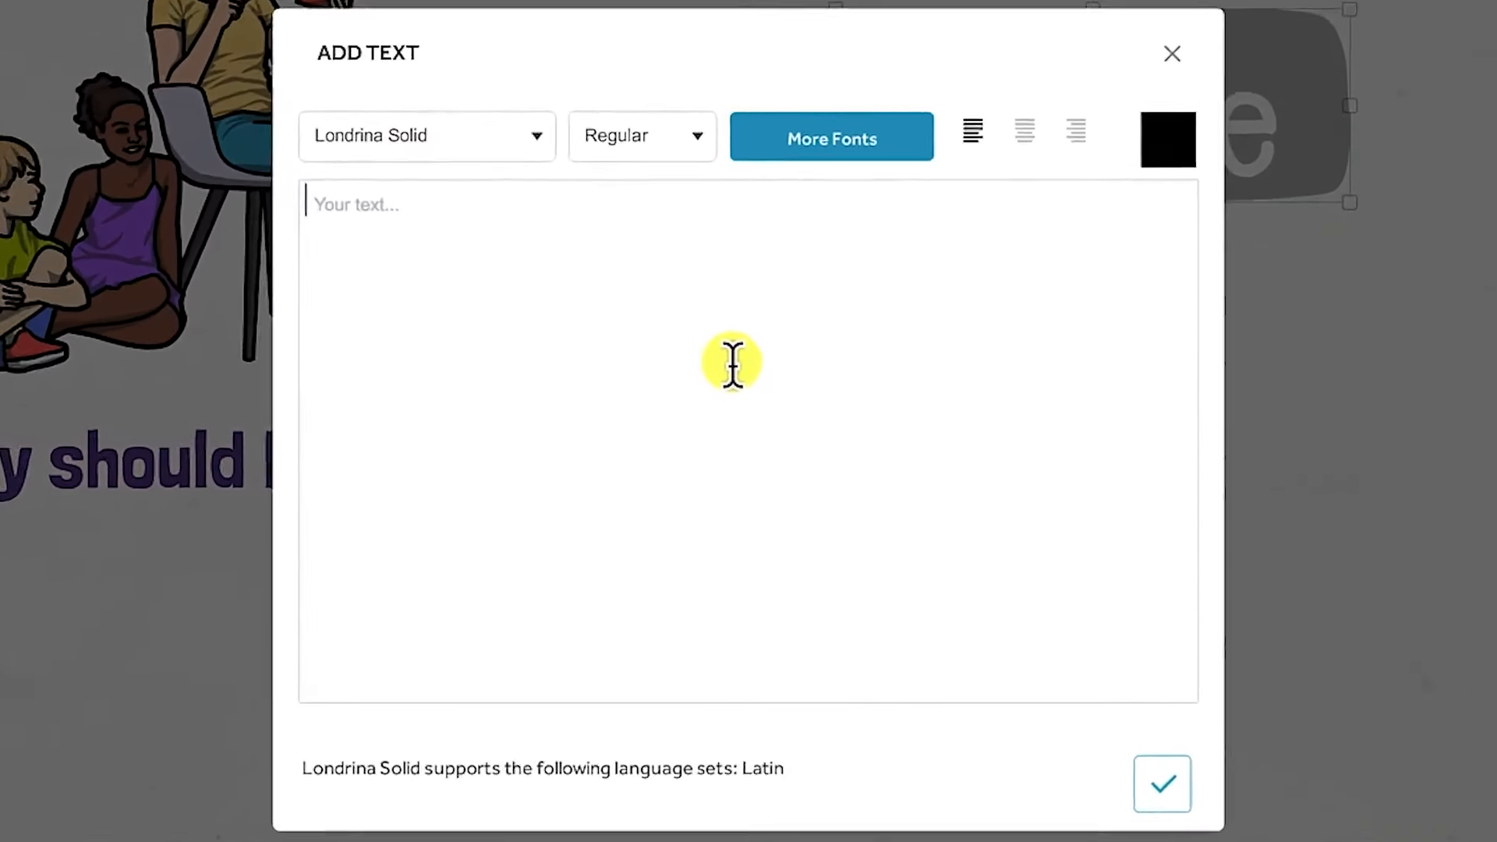
text(SAve)
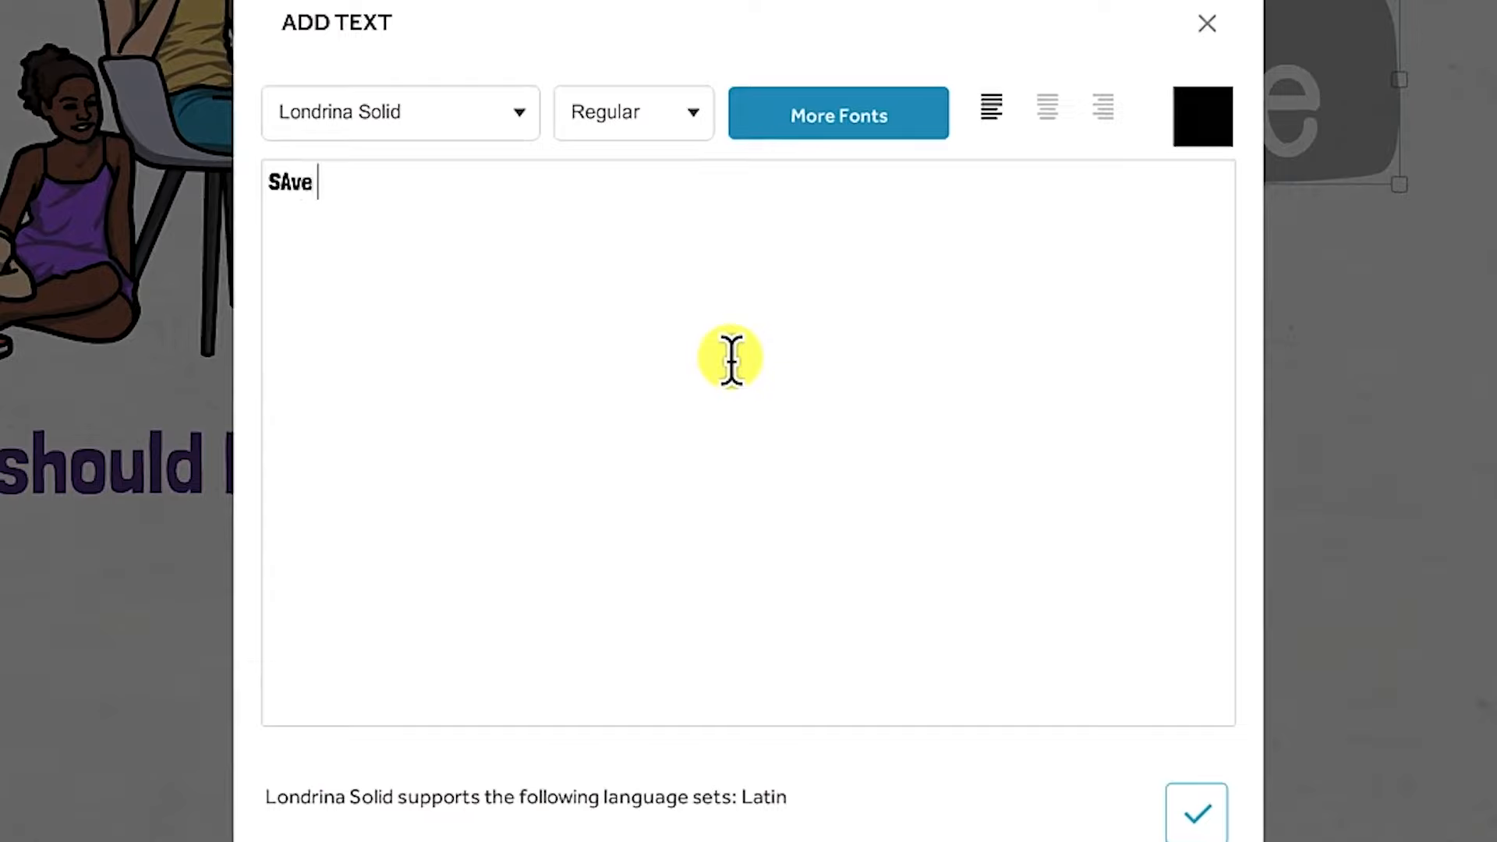
text( Time)
click(1194, 144)
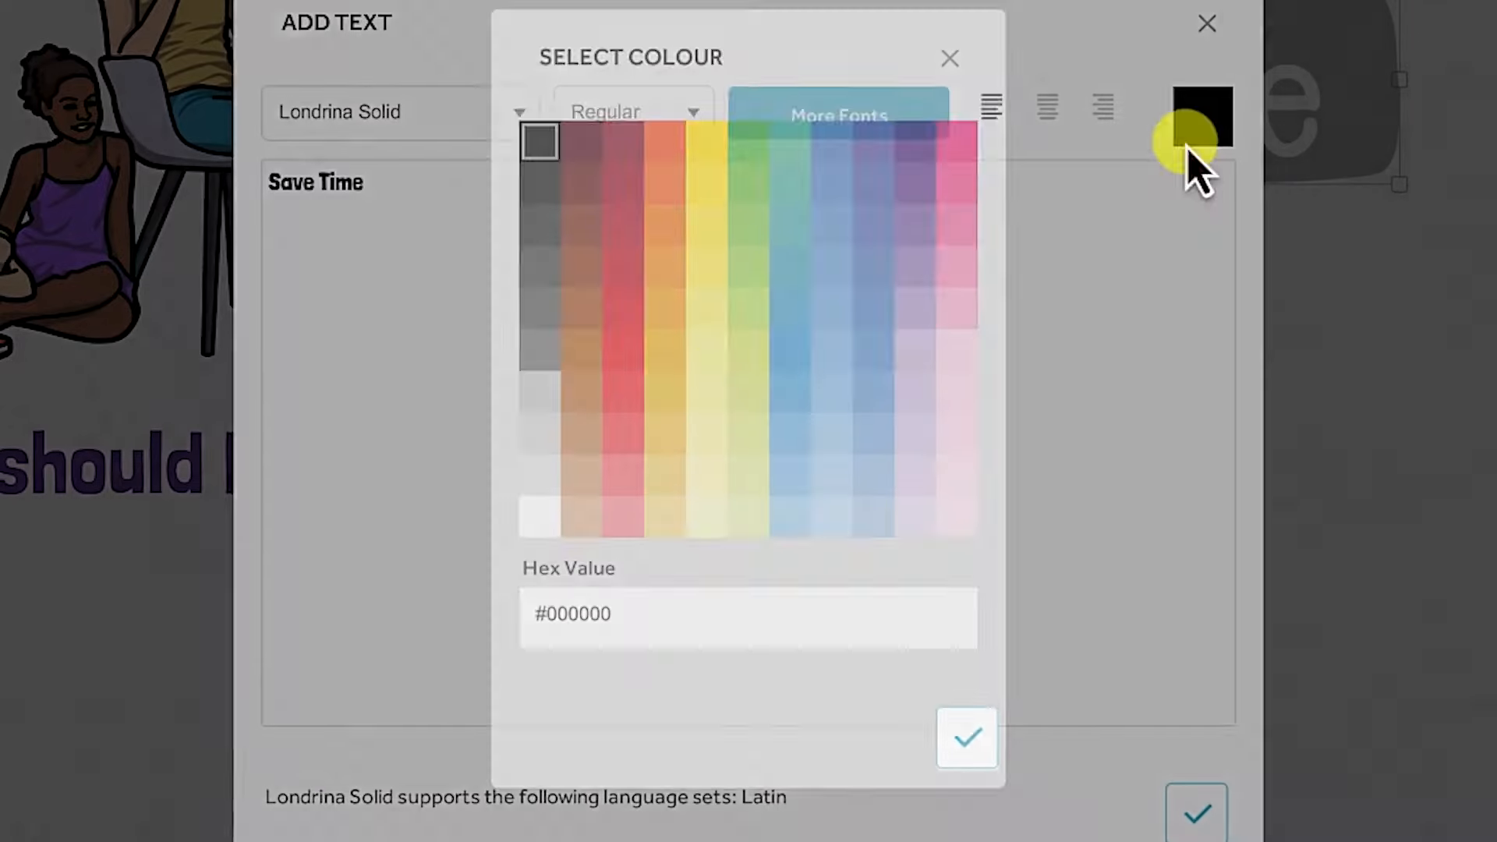
click(904, 152)
click(974, 740)
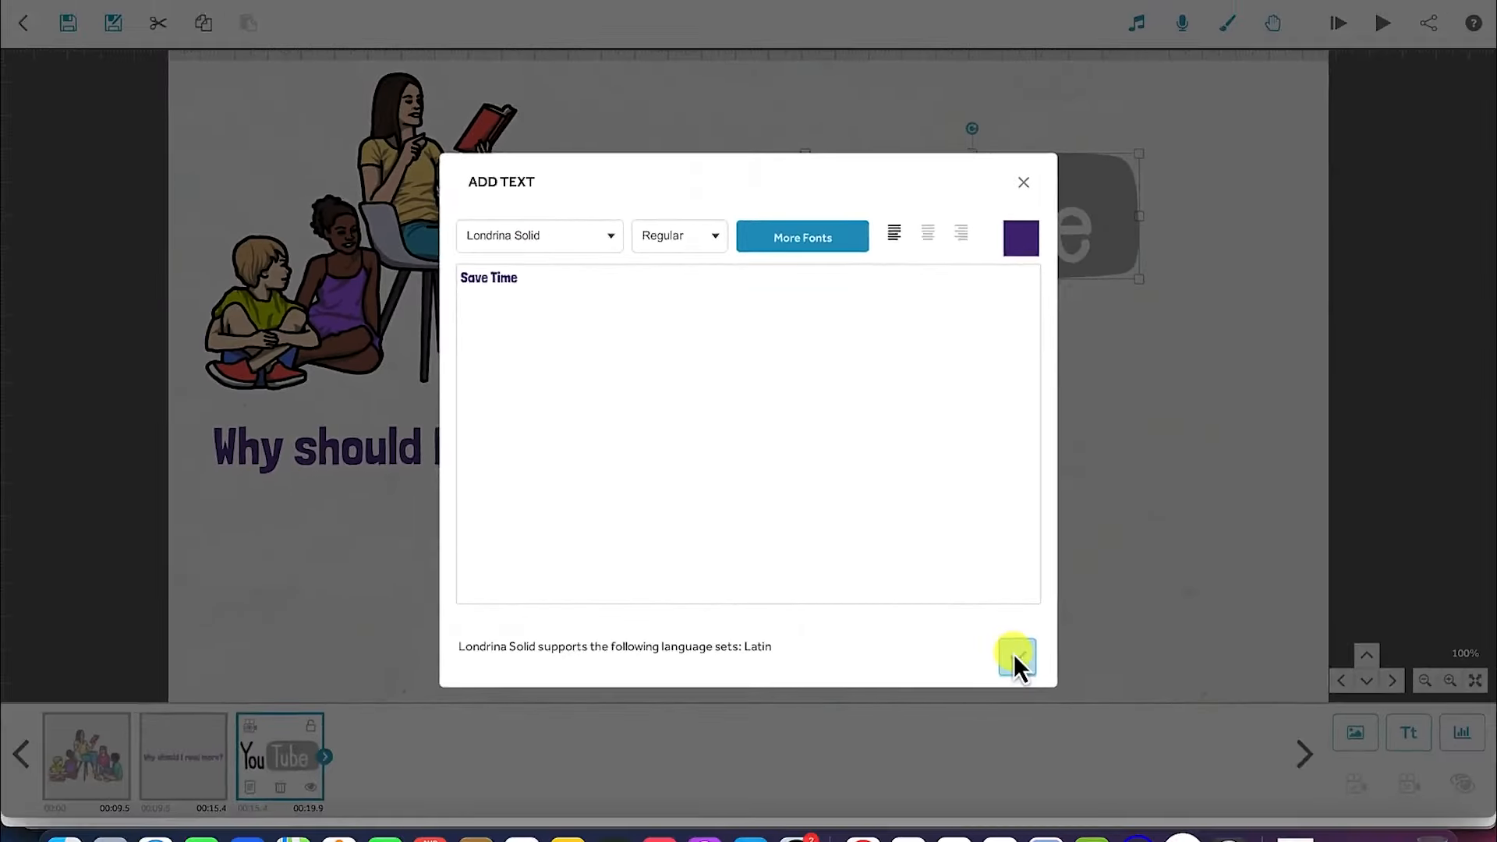
click(1091, 725)
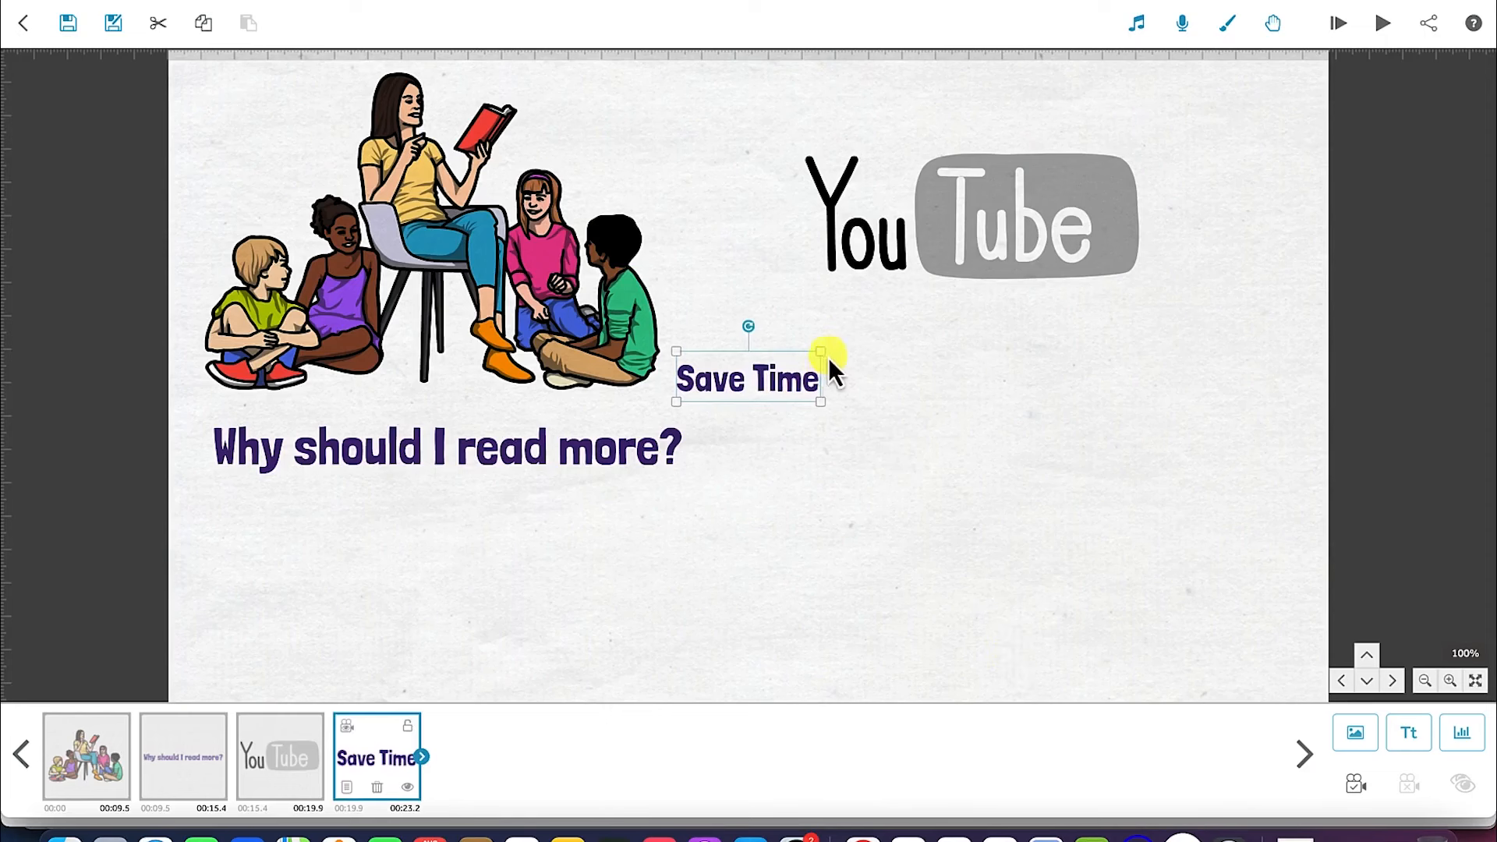
Enlarge the "Save Time" text and move it up between the reading group and the YouTube logo.
drag(821, 355, 865, 354)
drag(777, 394, 707, 137)
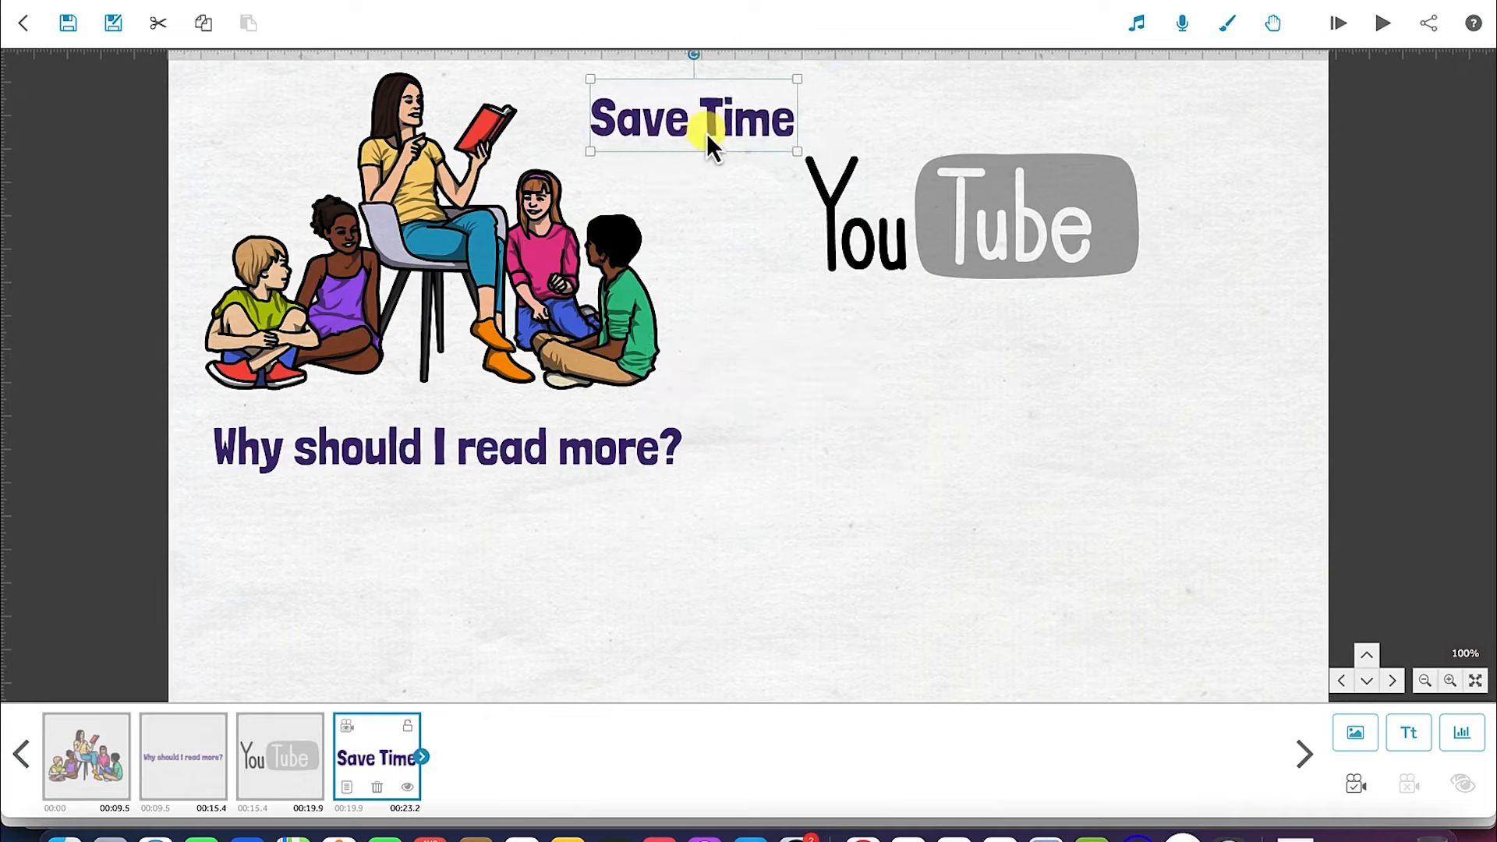
click(1009, 528)
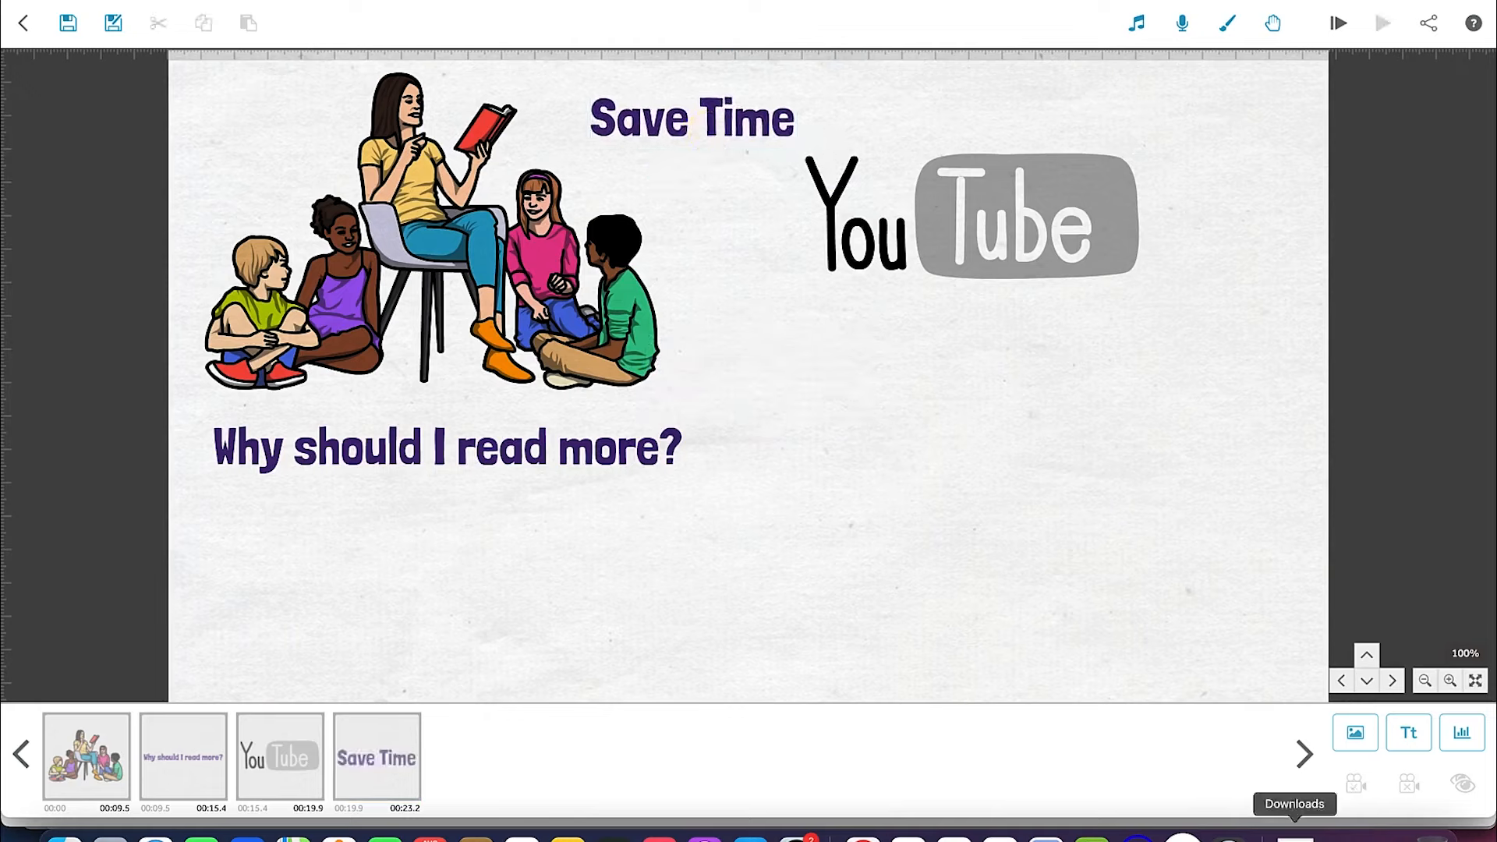
Copy "Reading is to the mind what exercise is to the body" from the script into a new VideoScribe text in Londrina Solid.
click(911, 836)
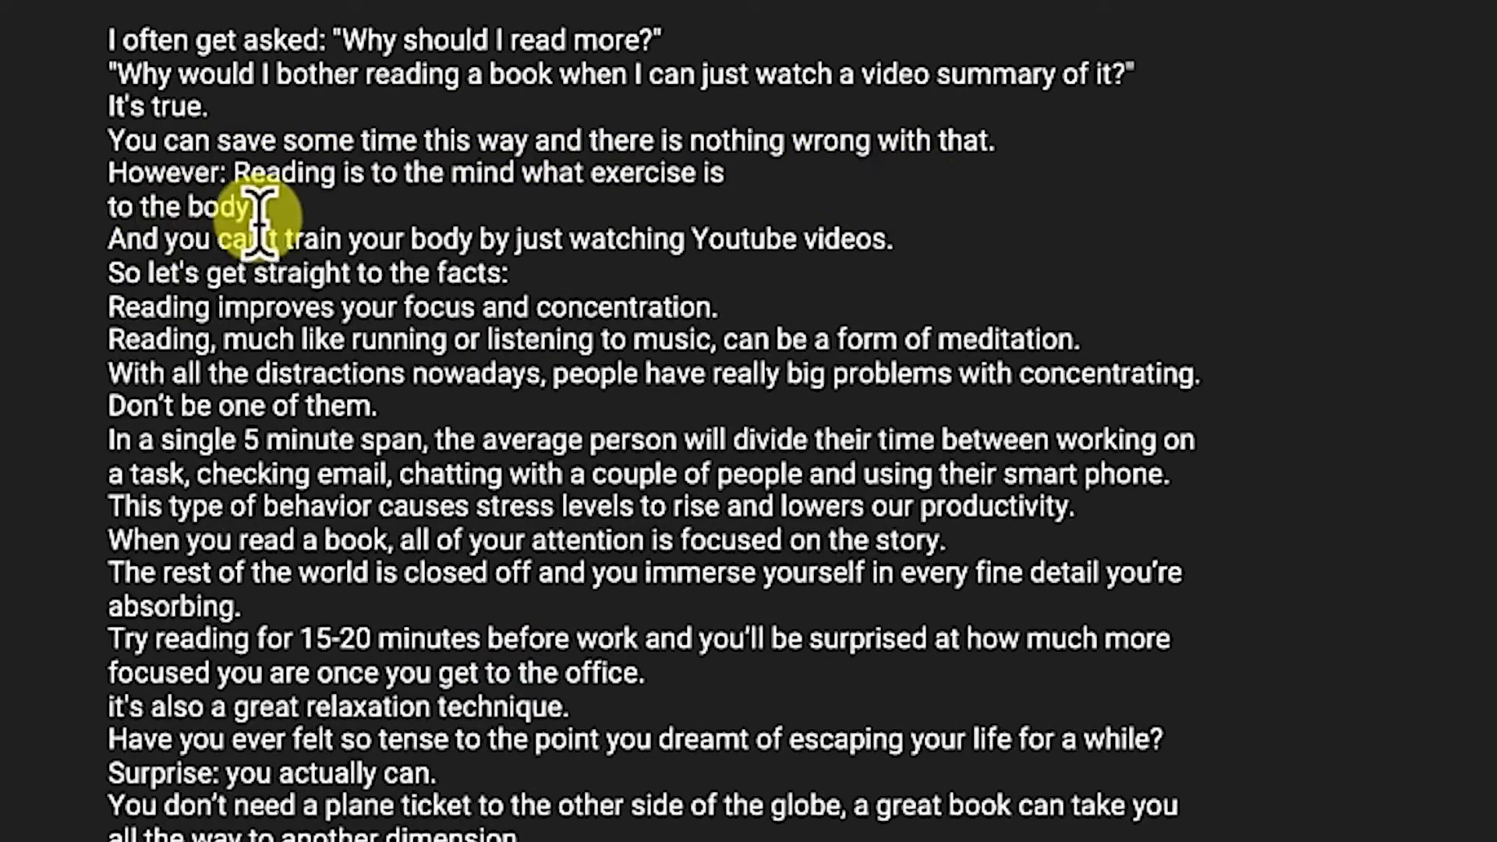
drag(255, 211, 236, 173)
key(ctrl+c)
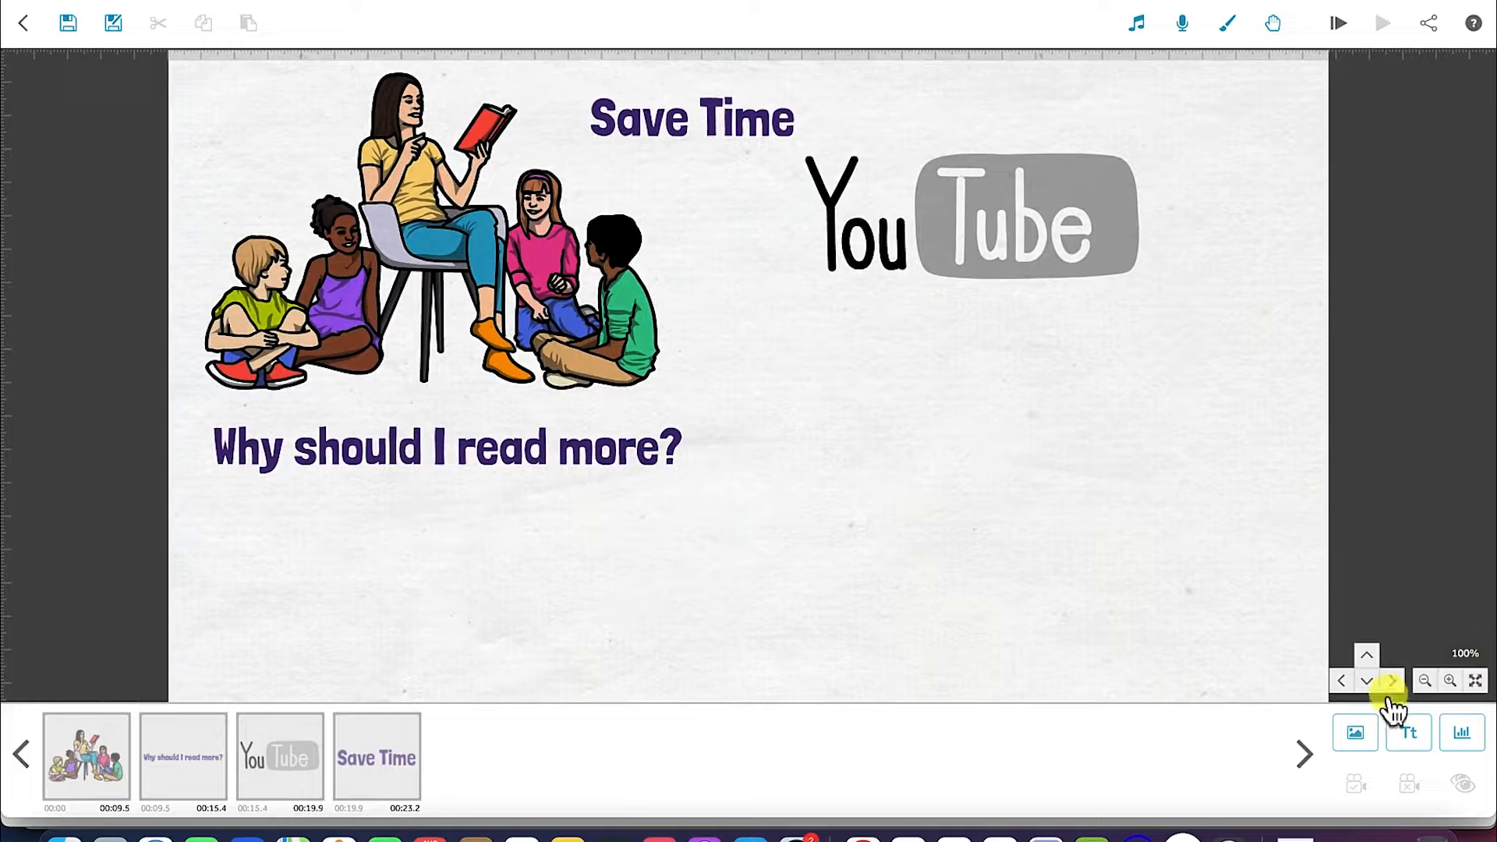
click(1408, 732)
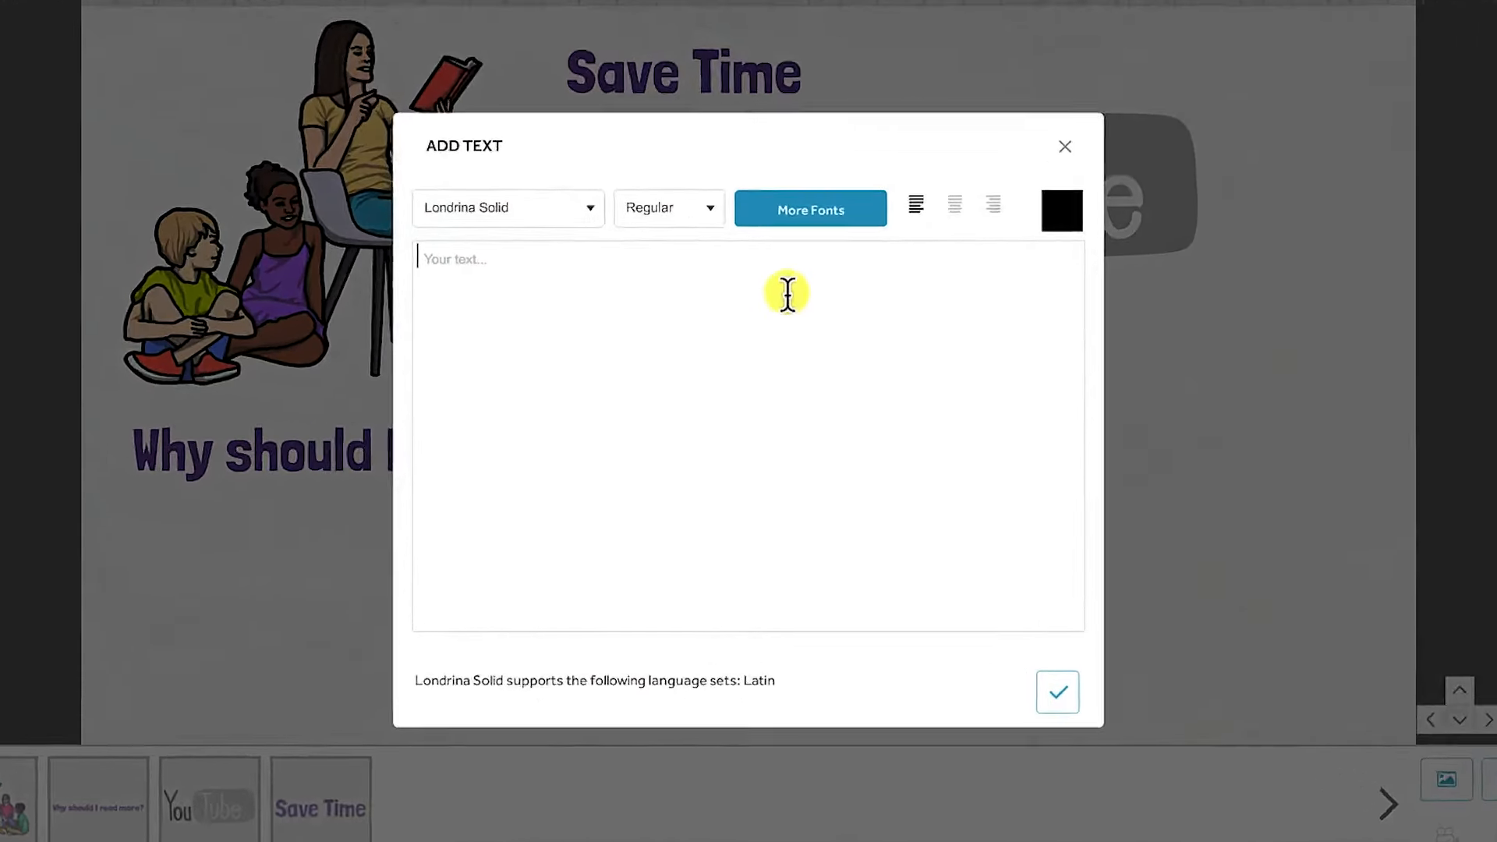
key(ctrl+v)
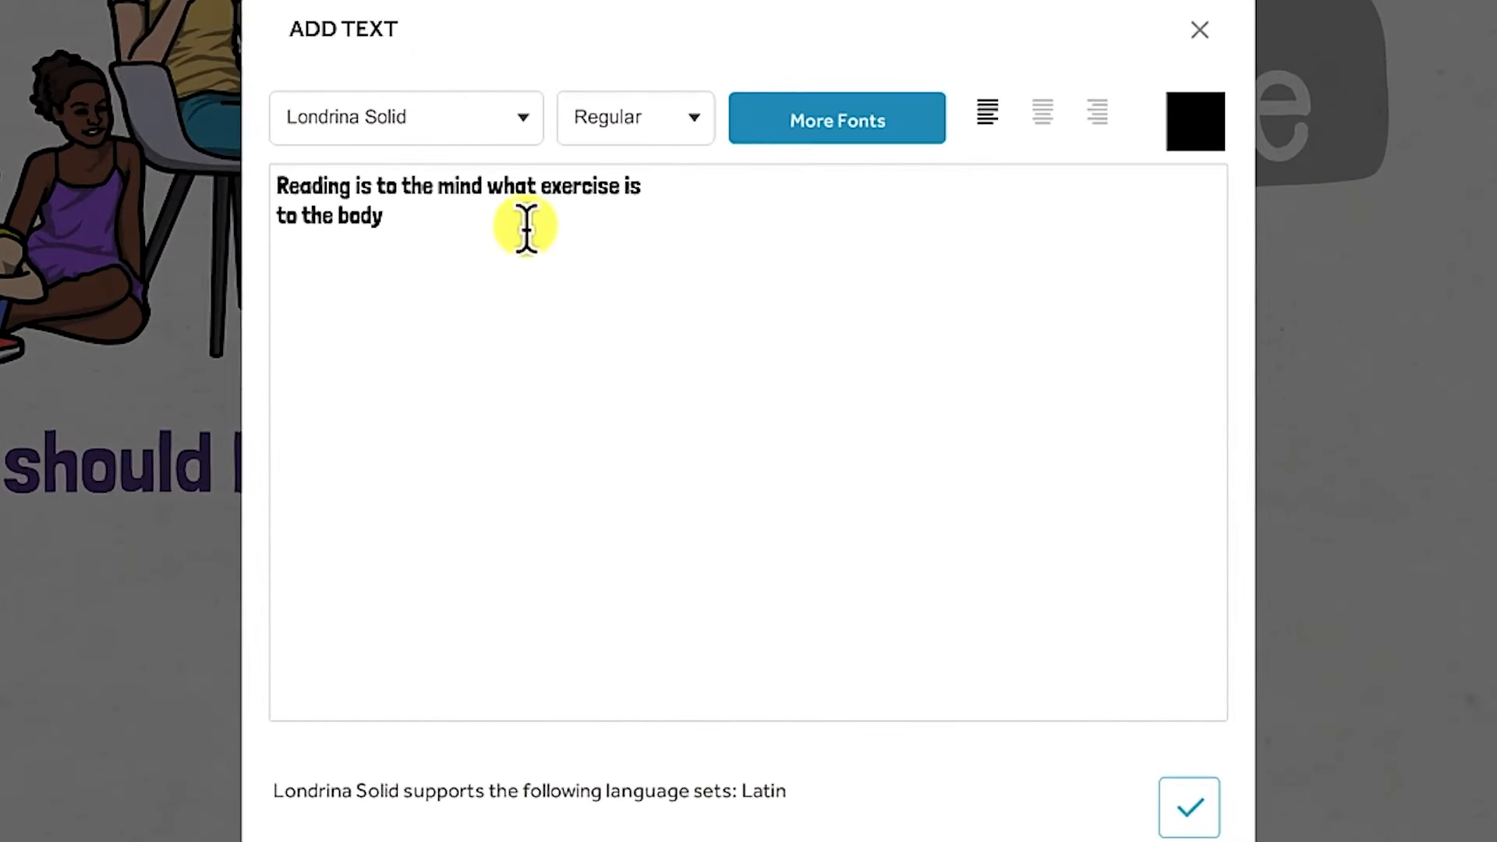
Rearrange the text so the second line starts at "exercise", and centre both lines.
click(285, 225)
key(BackSpace)
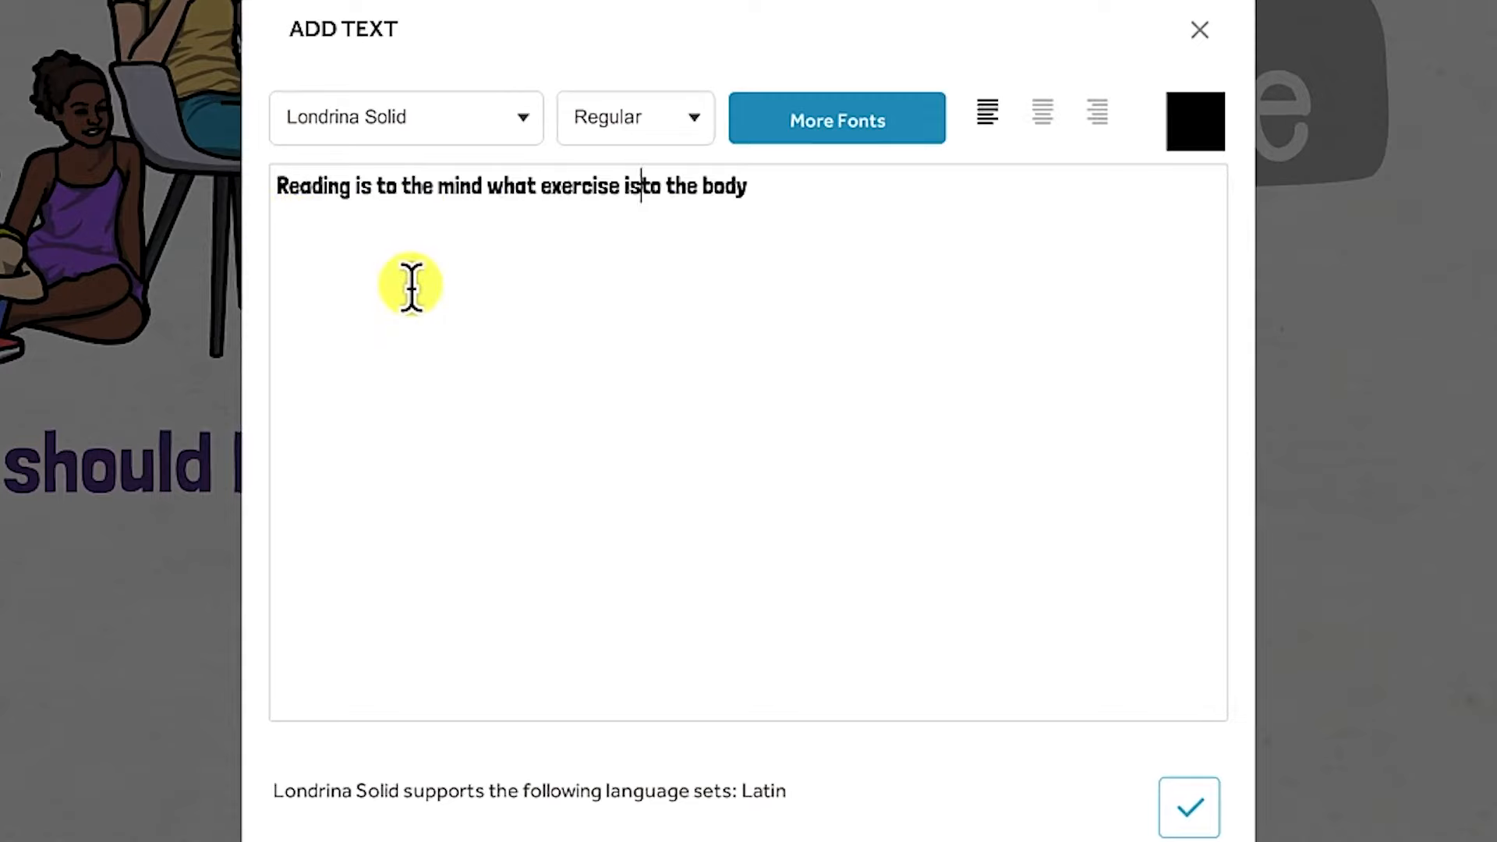
click(546, 187)
key(Return)
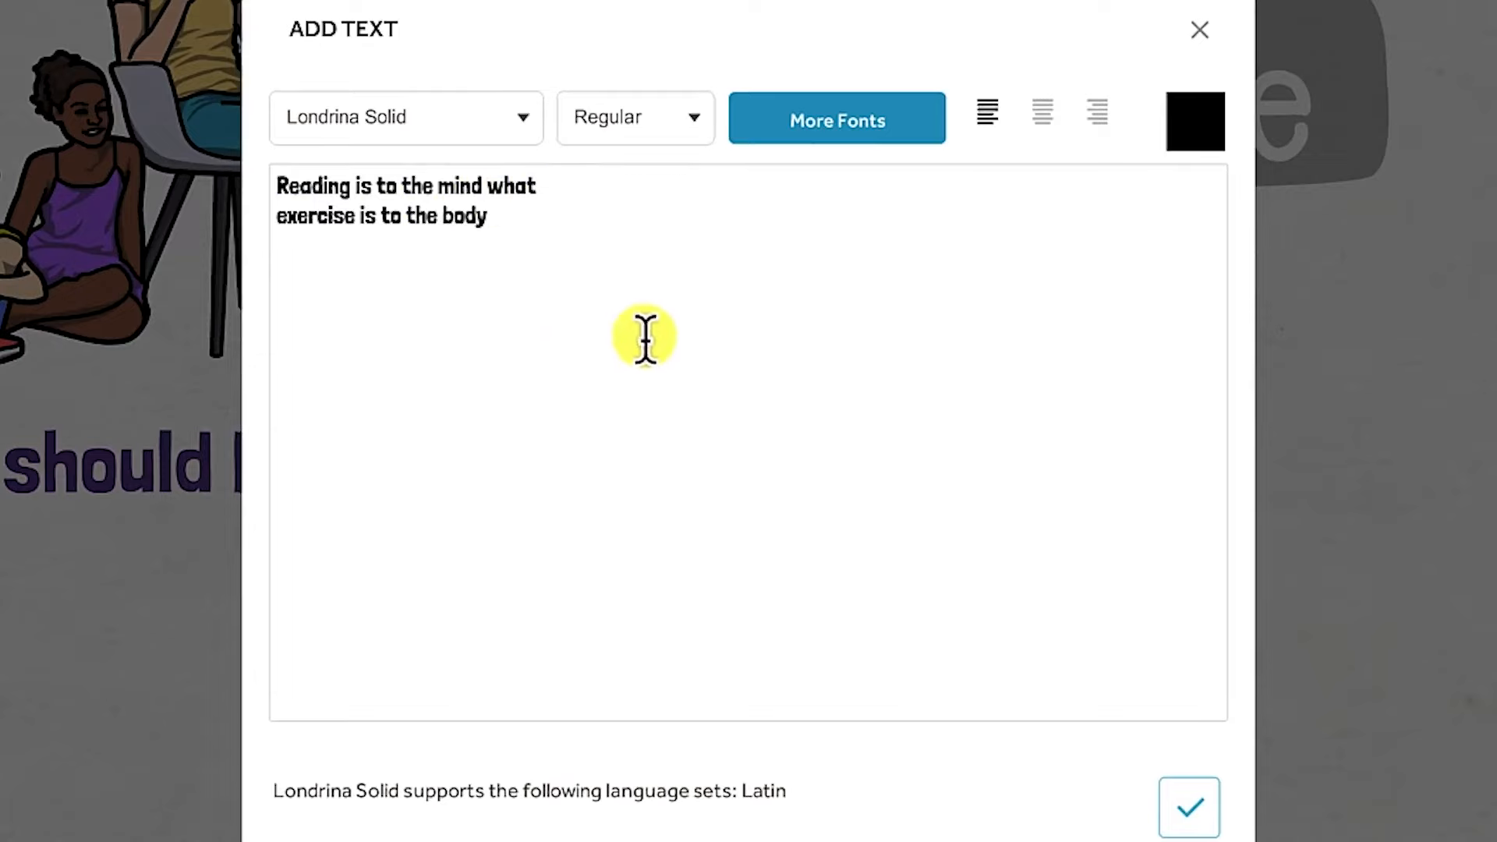
click(1042, 115)
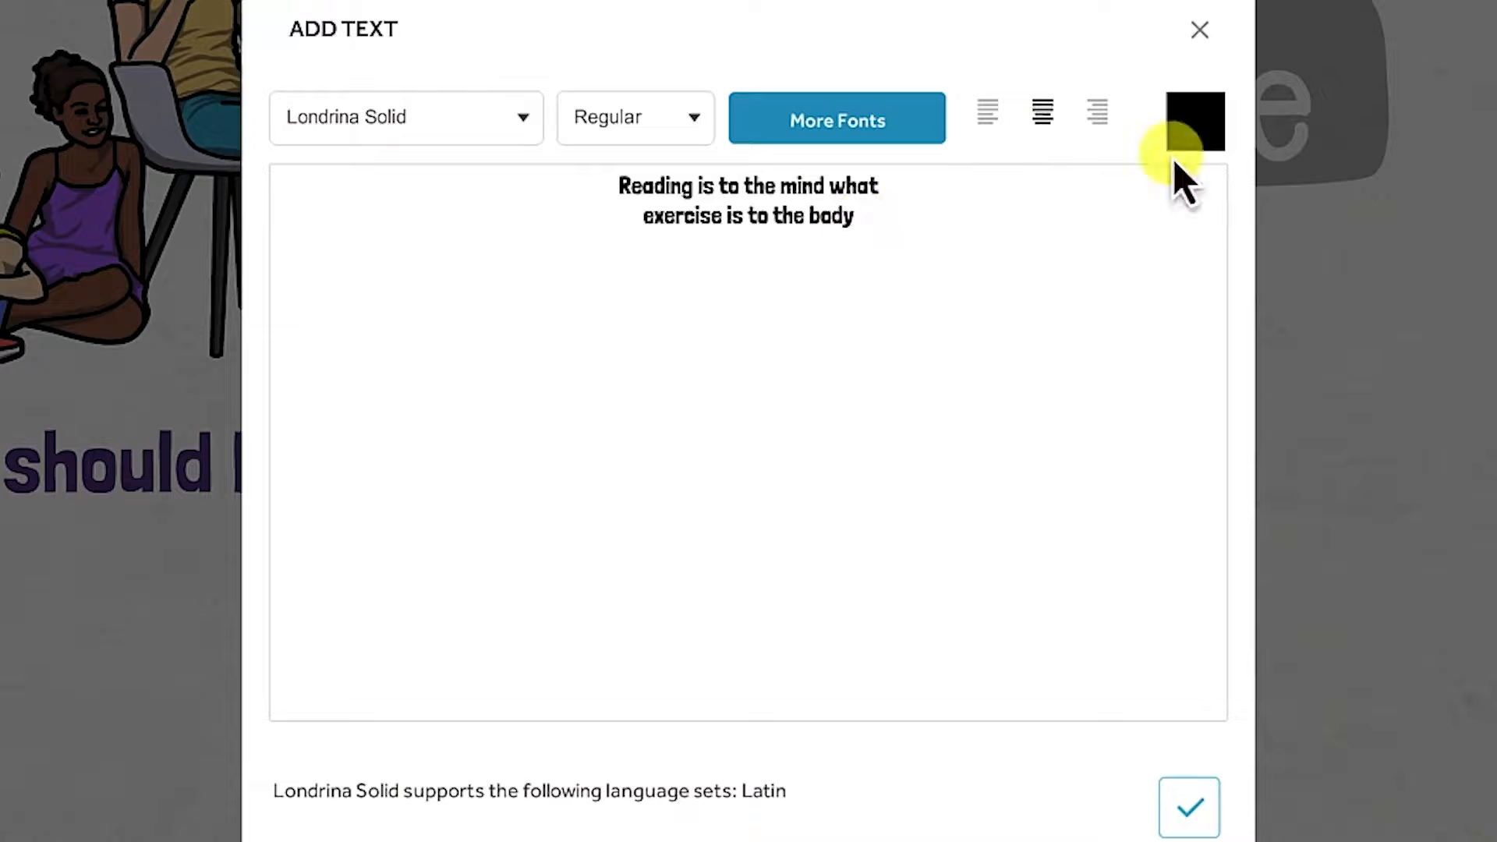
Colour the quote dark red, add it to the canvas and place it below "Why should I read more?".
click(1182, 128)
click(624, 146)
click(965, 732)
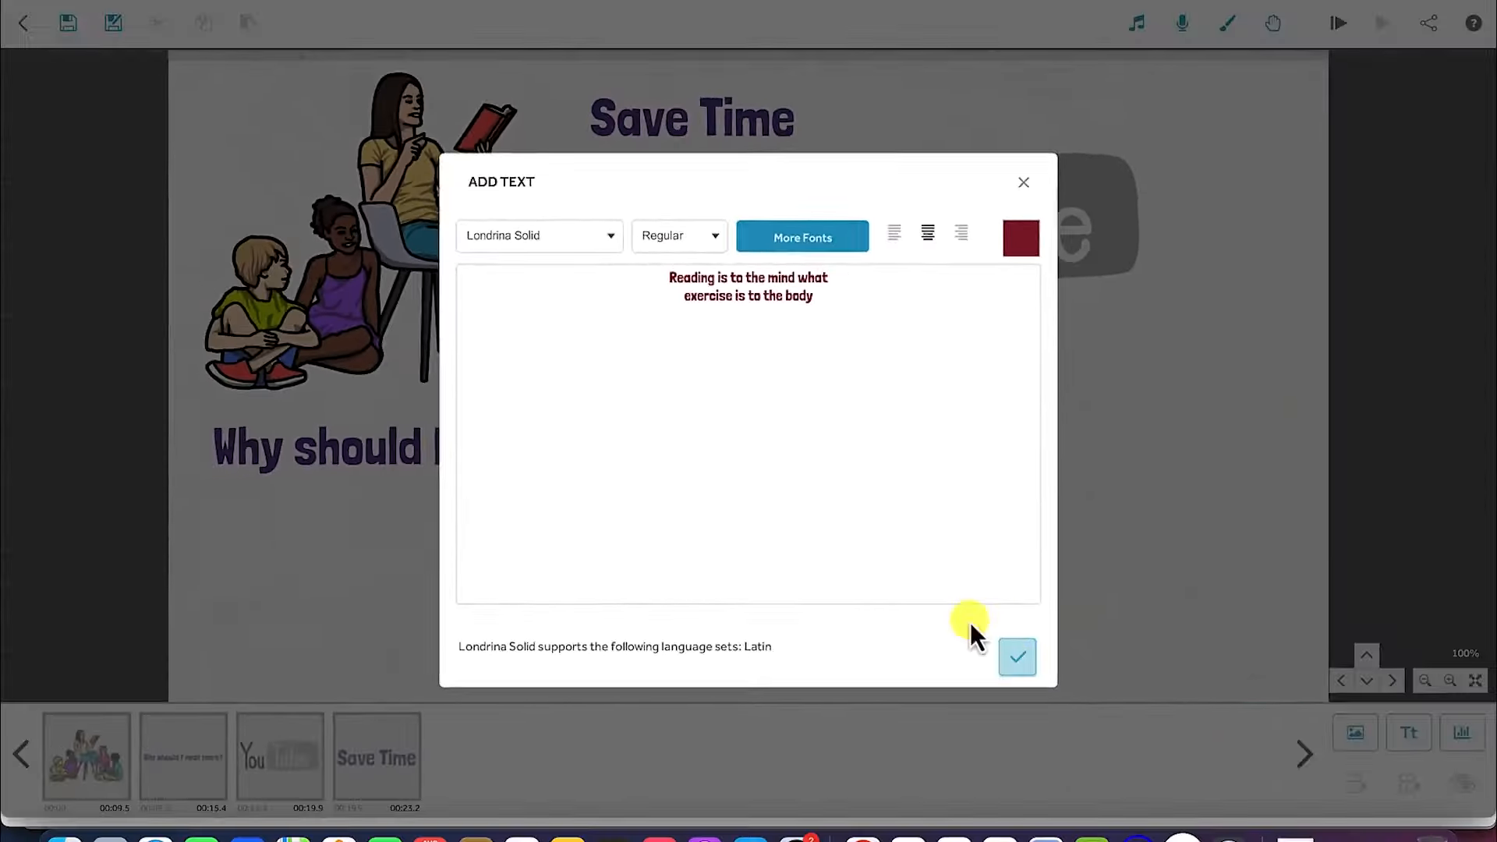
click(1100, 730)
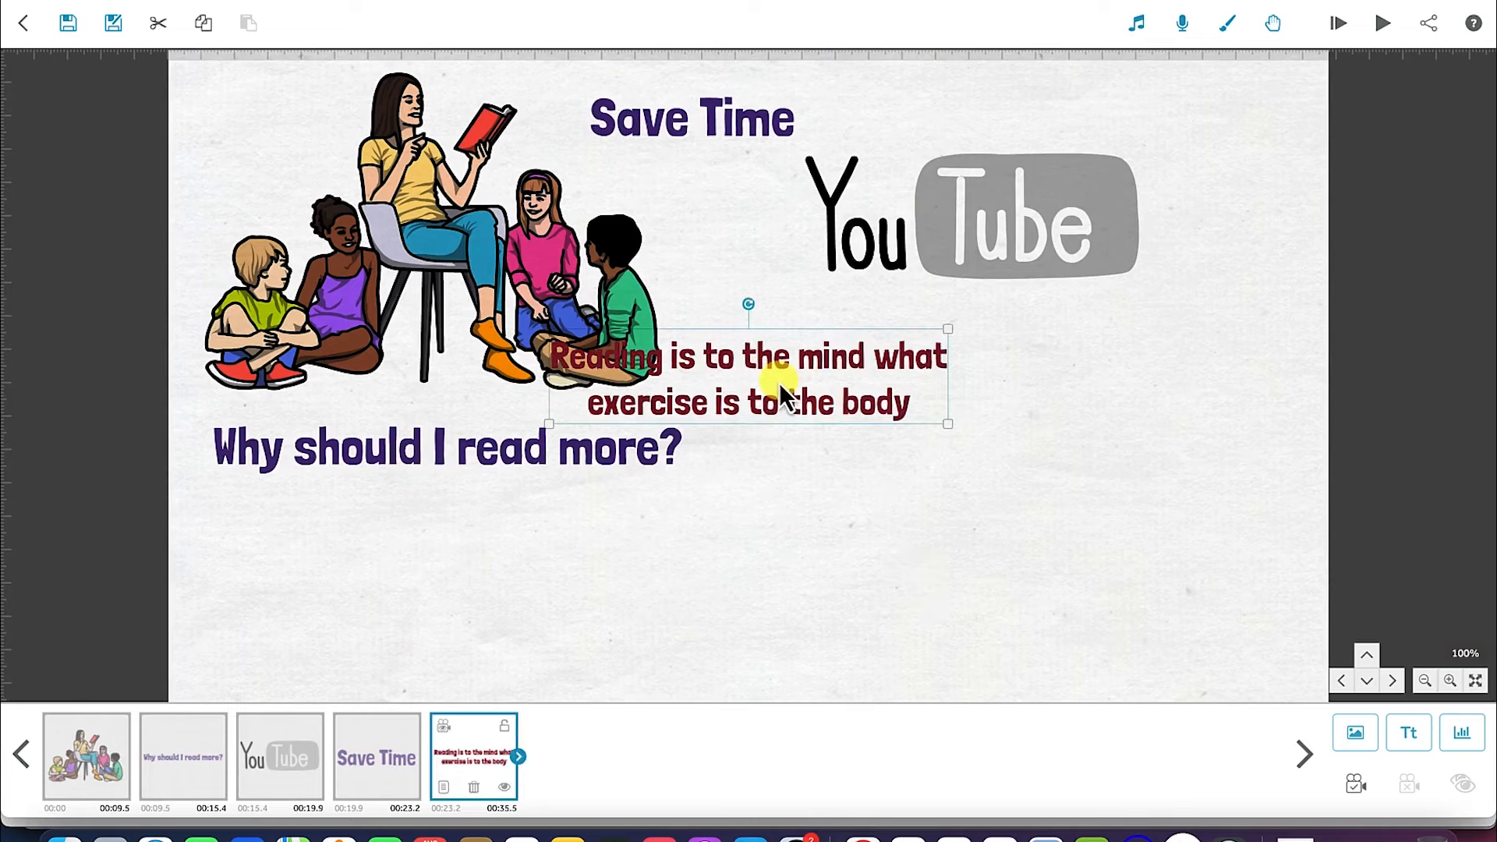
drag(779, 379, 638, 588)
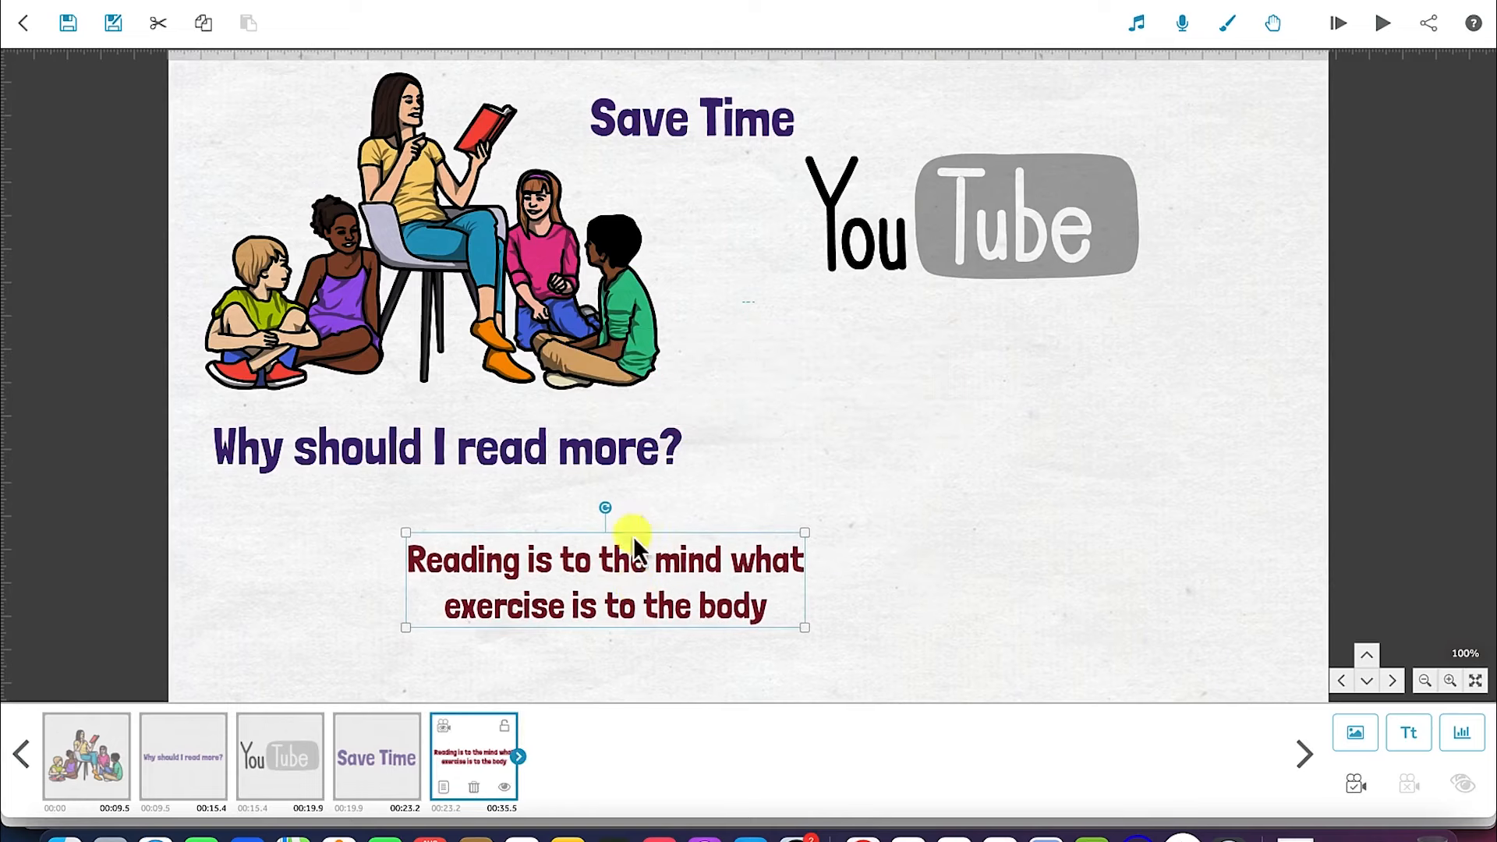
click(991, 563)
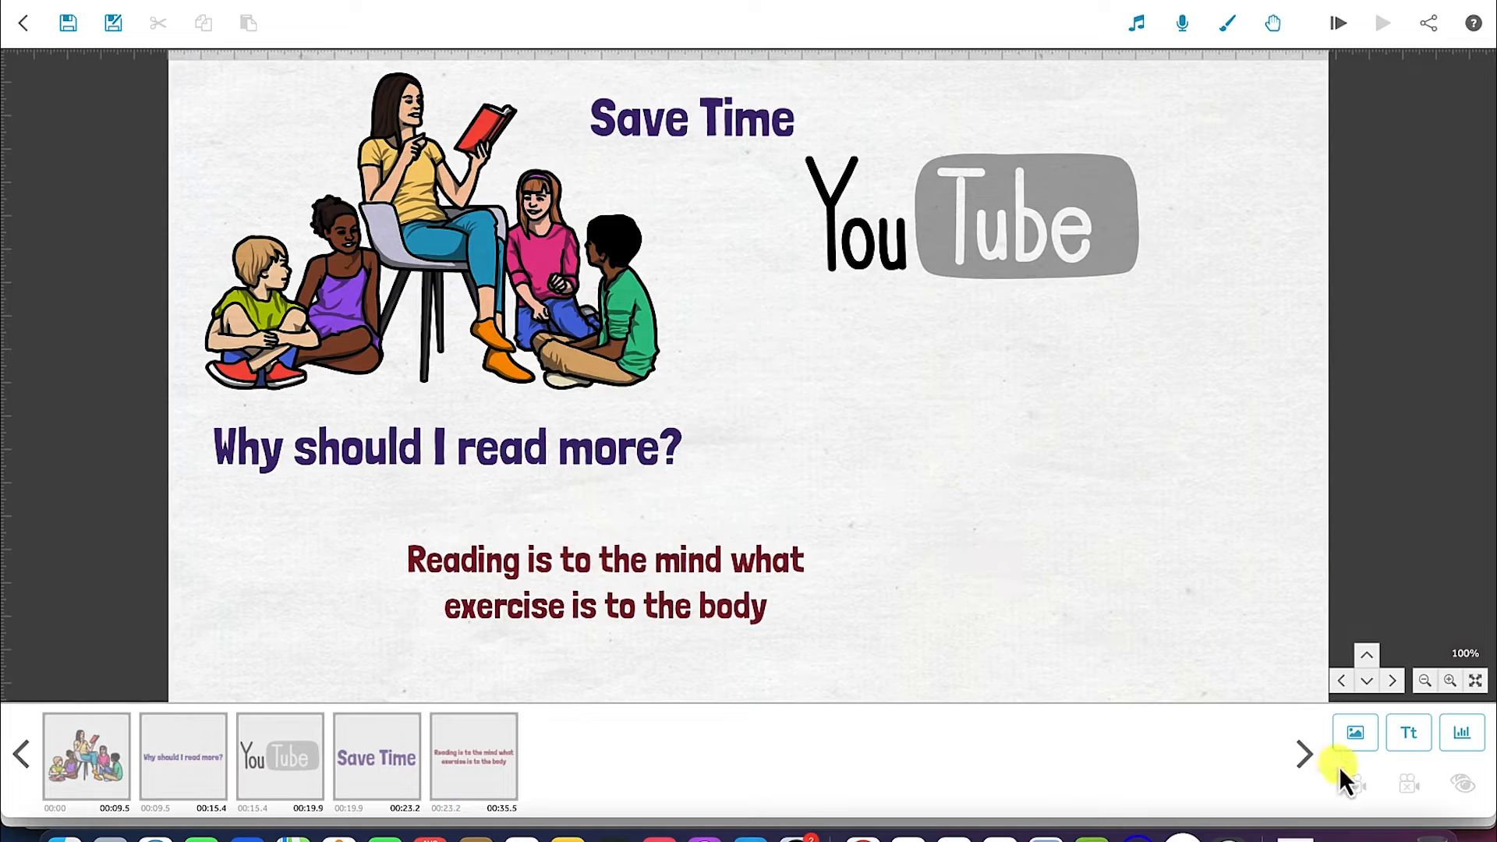
Search the image library for "excercise".
click(1349, 744)
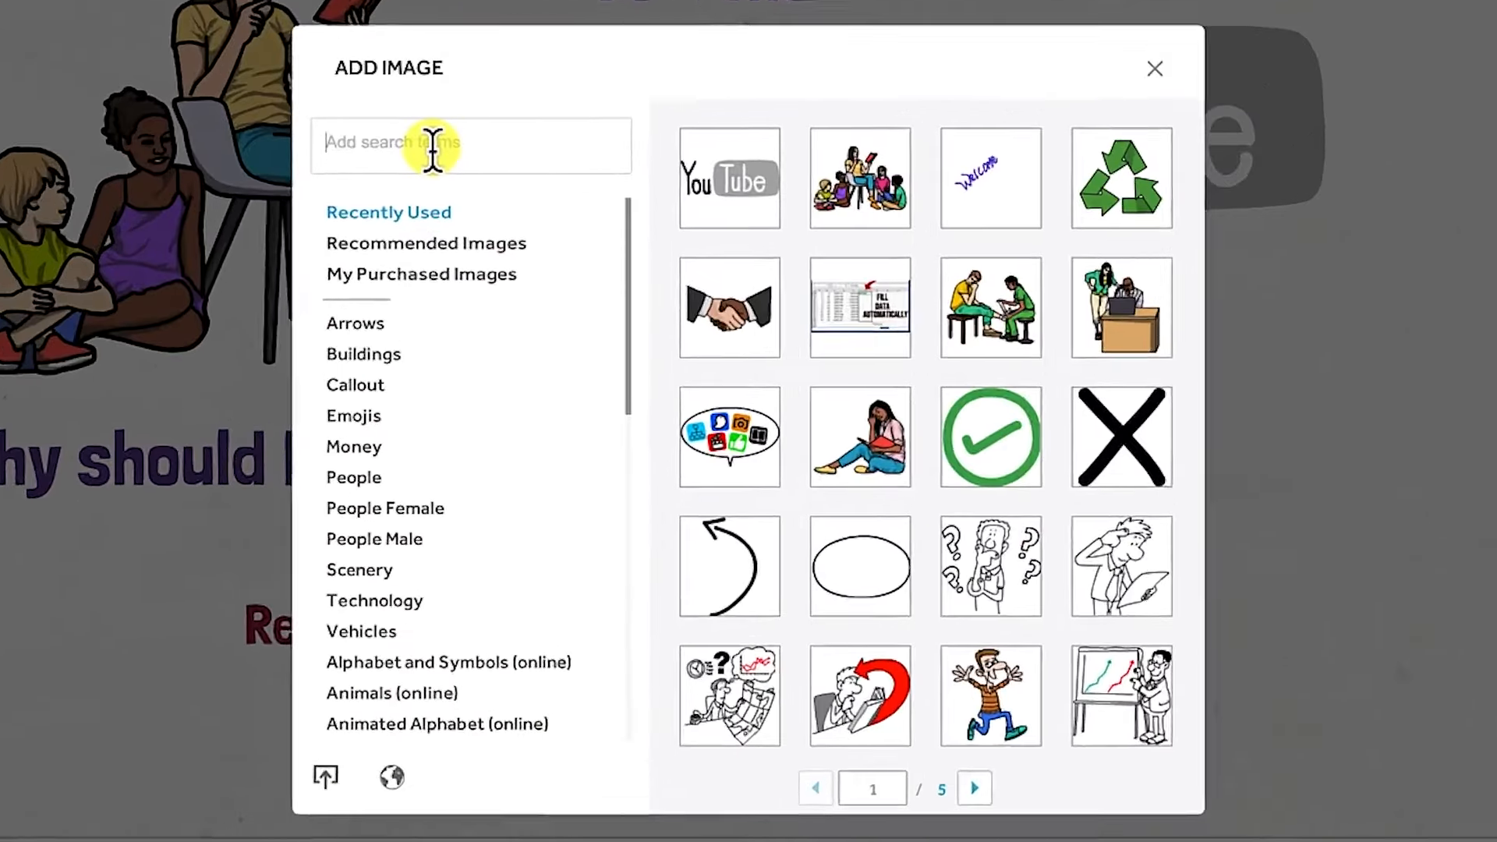
text(excer)
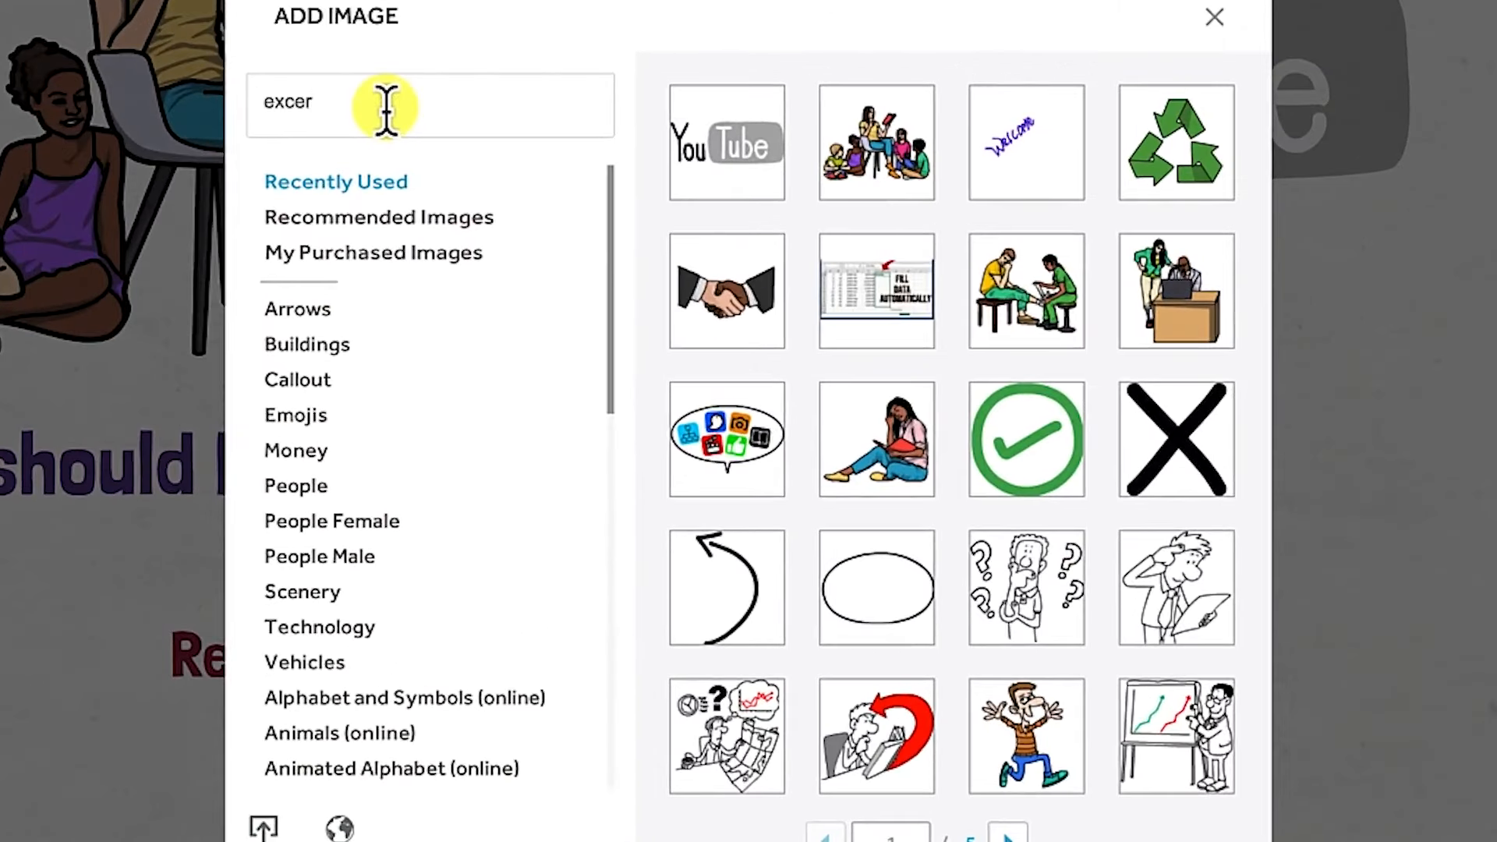
text(cise)
key(Return)
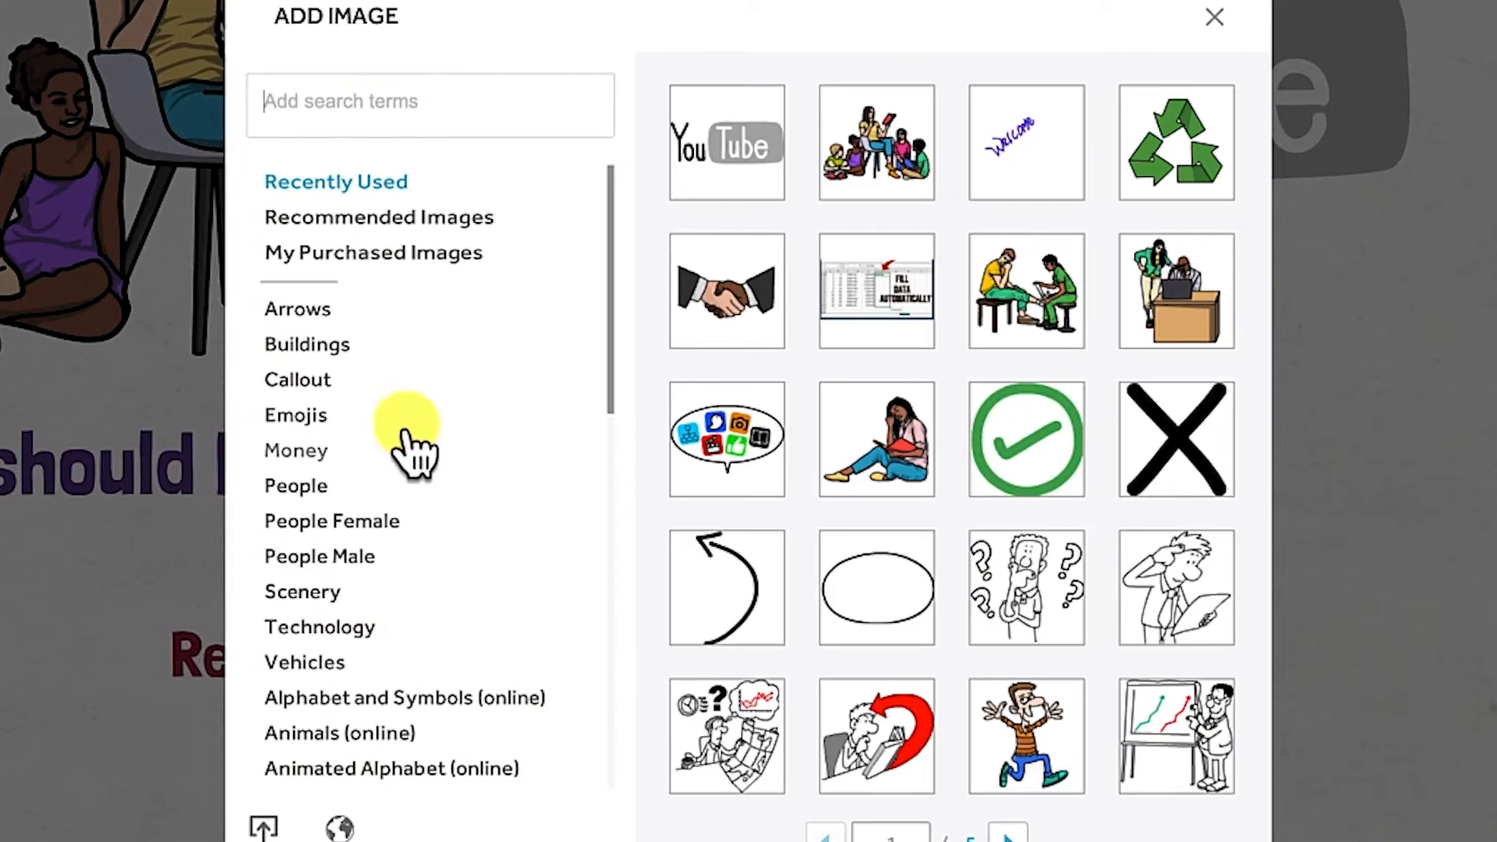
Add the woman lifting a barbell from the People images and place her beneath the YouTube logo.
click(324, 485)
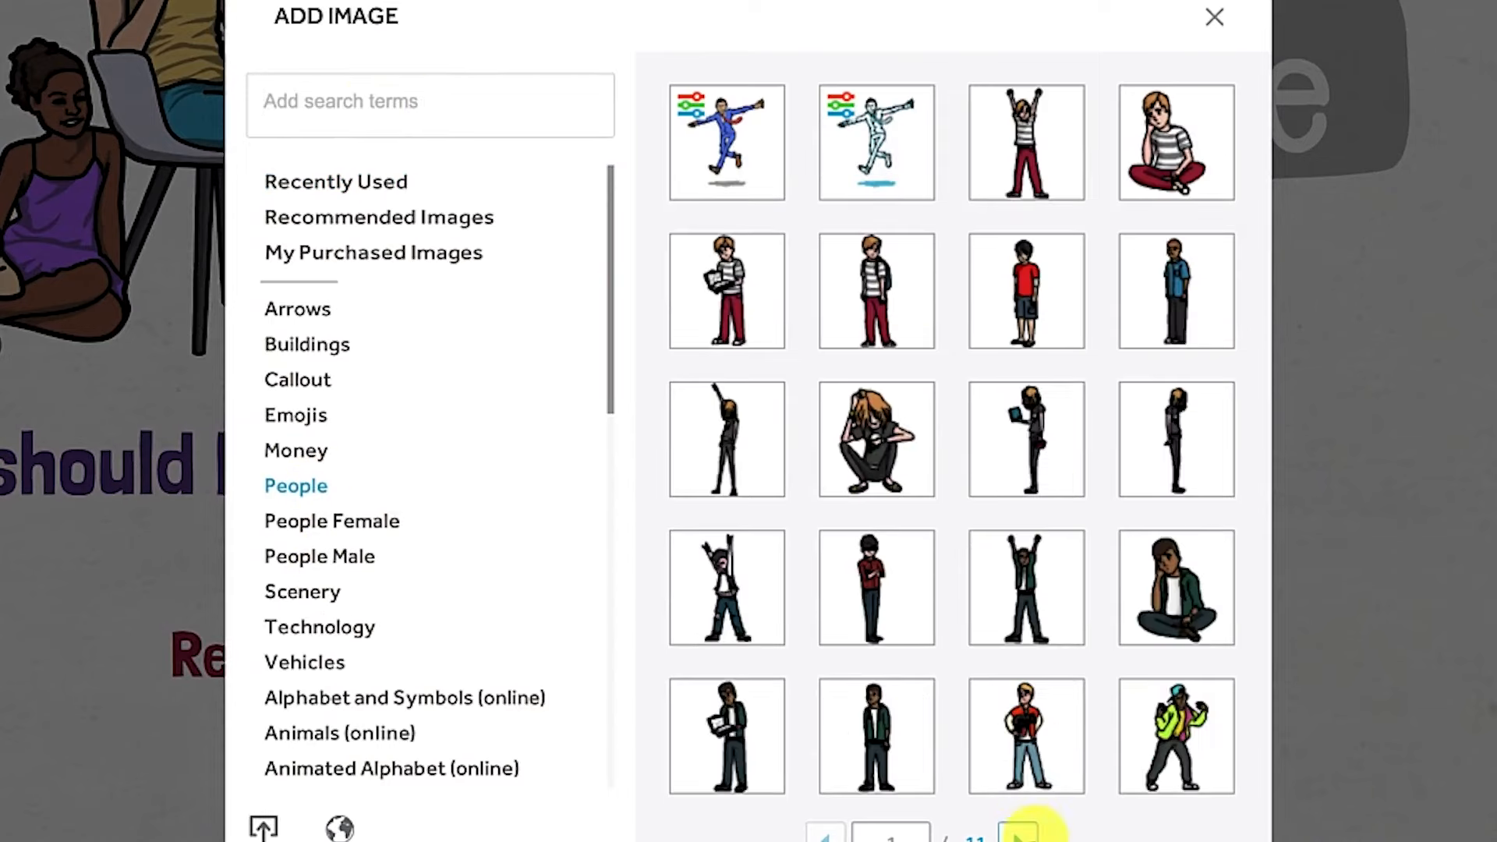
click(1016, 831)
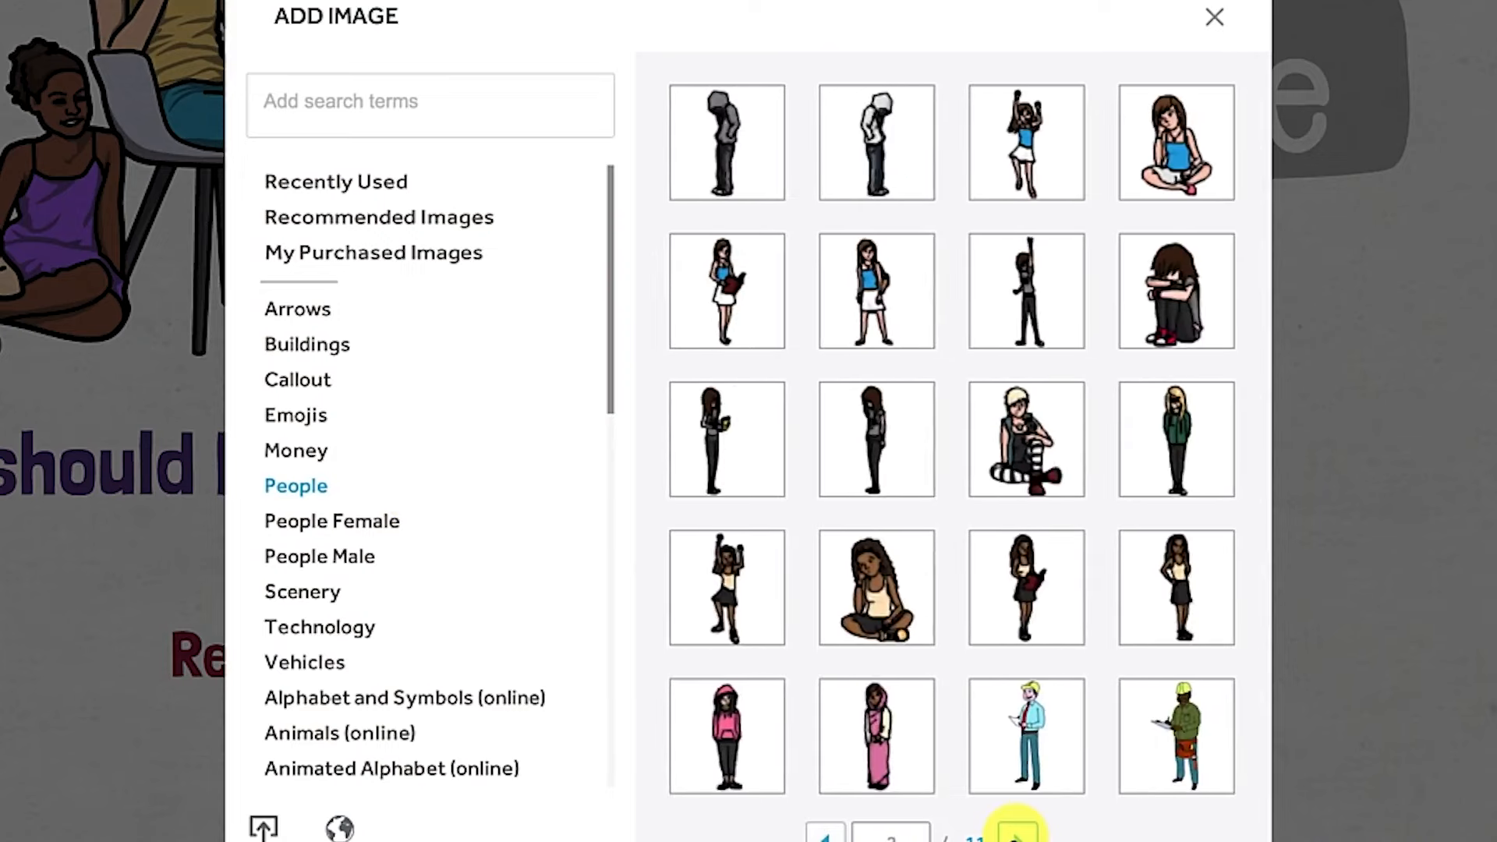
click(1016, 831)
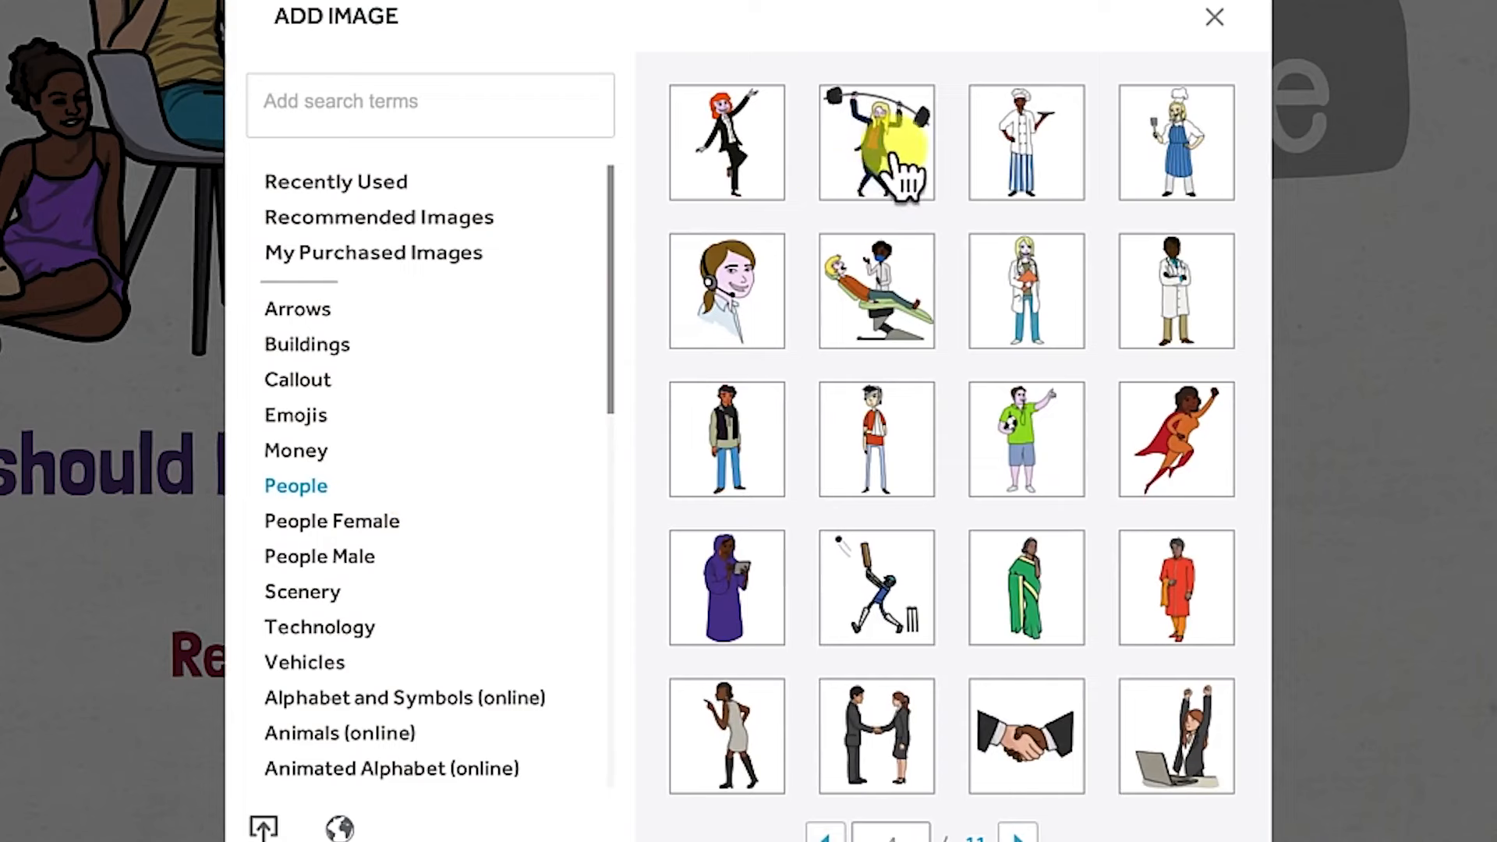
click(877, 173)
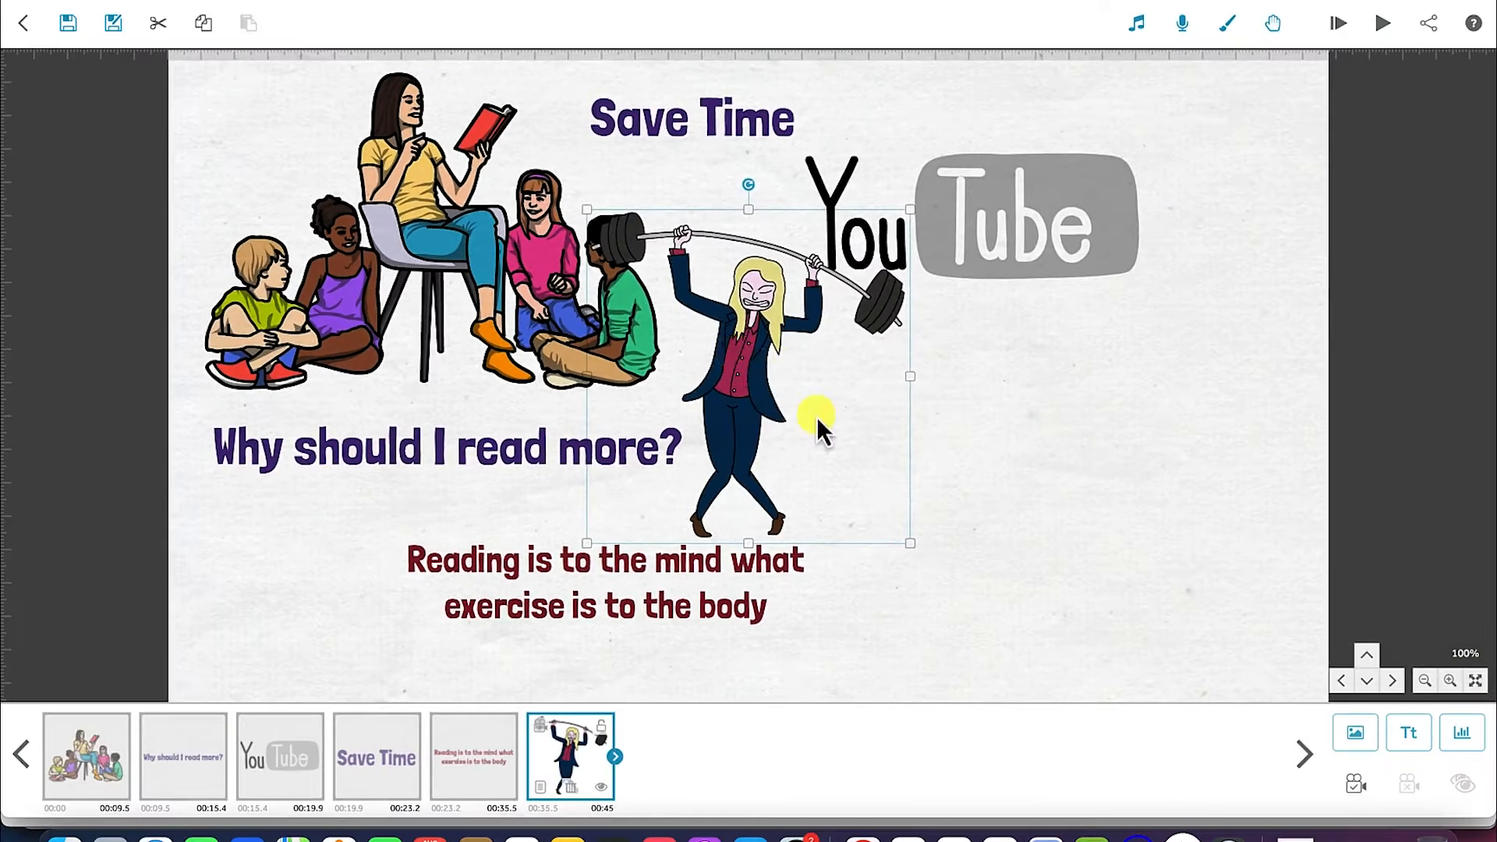
drag(735, 356, 992, 498)
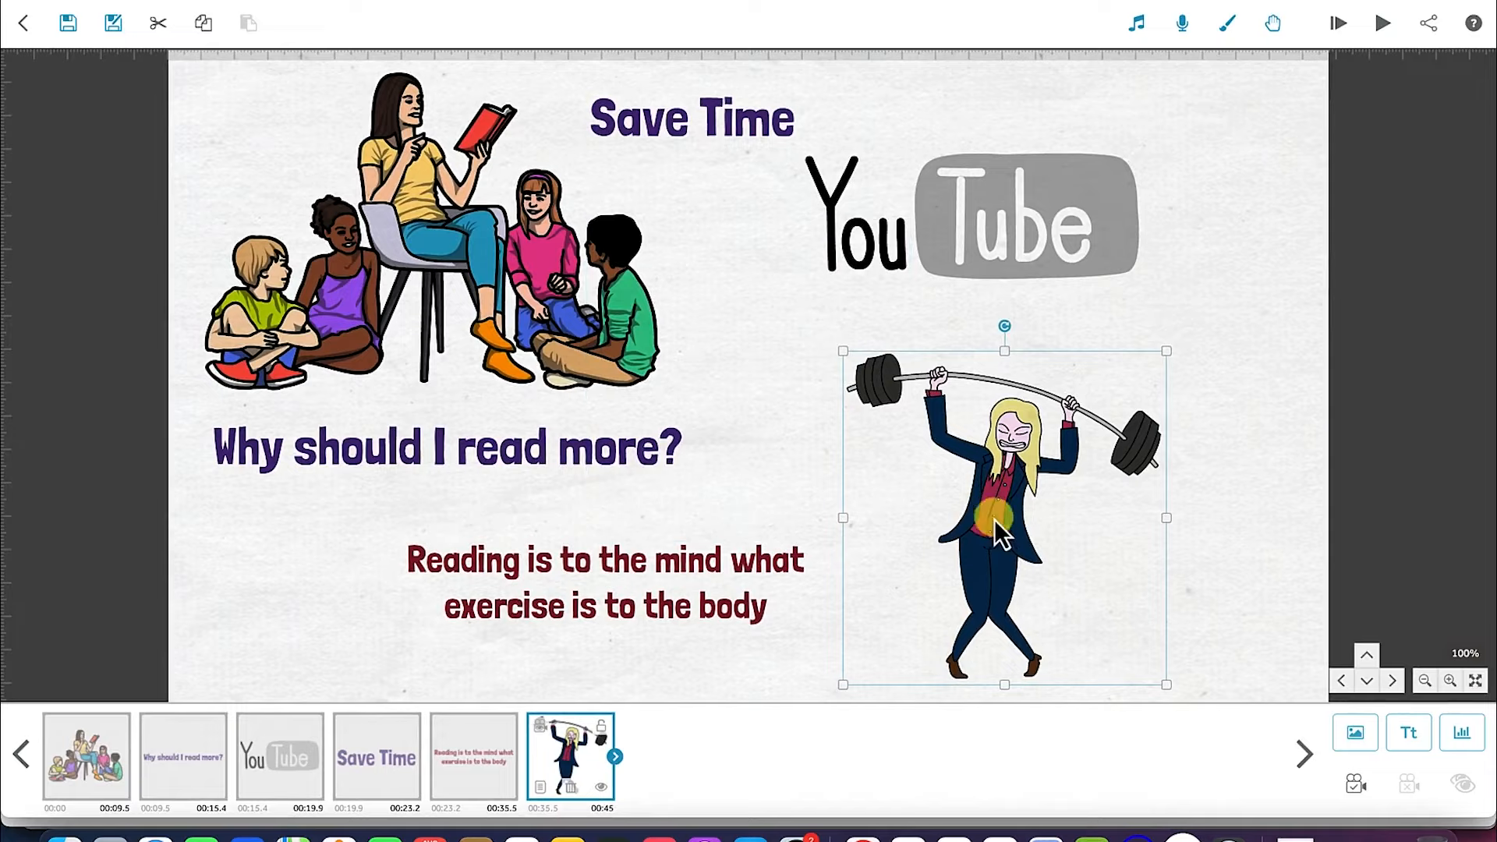
click(789, 385)
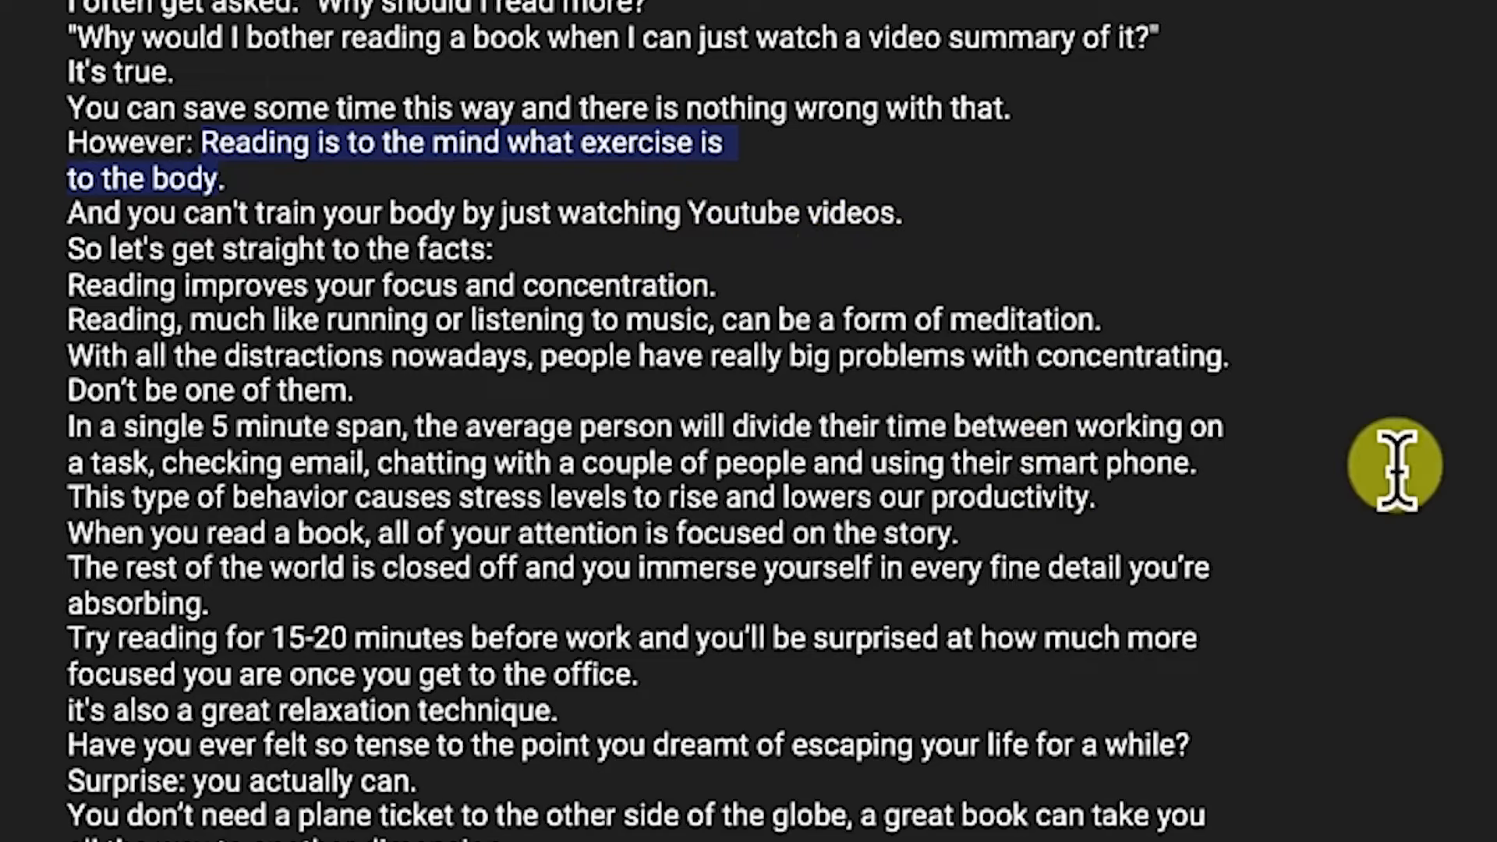
Switch from the script back to VideoScribe, add the recently used black oval and widen it to encircle the YouTube logo.
key(ctrl+Up)
click(1173, 707)
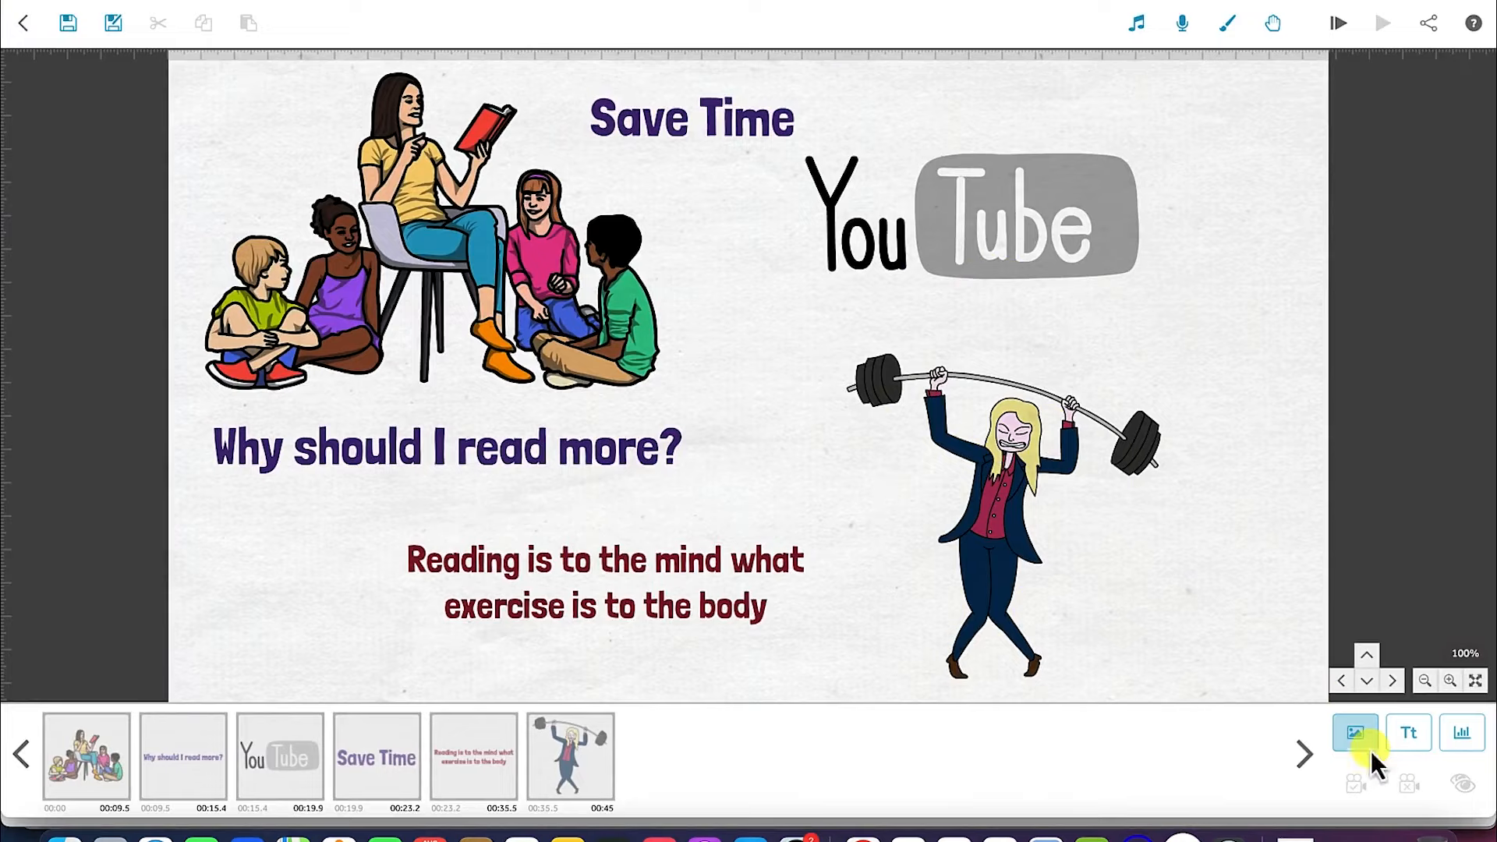
double_click(1200, 564)
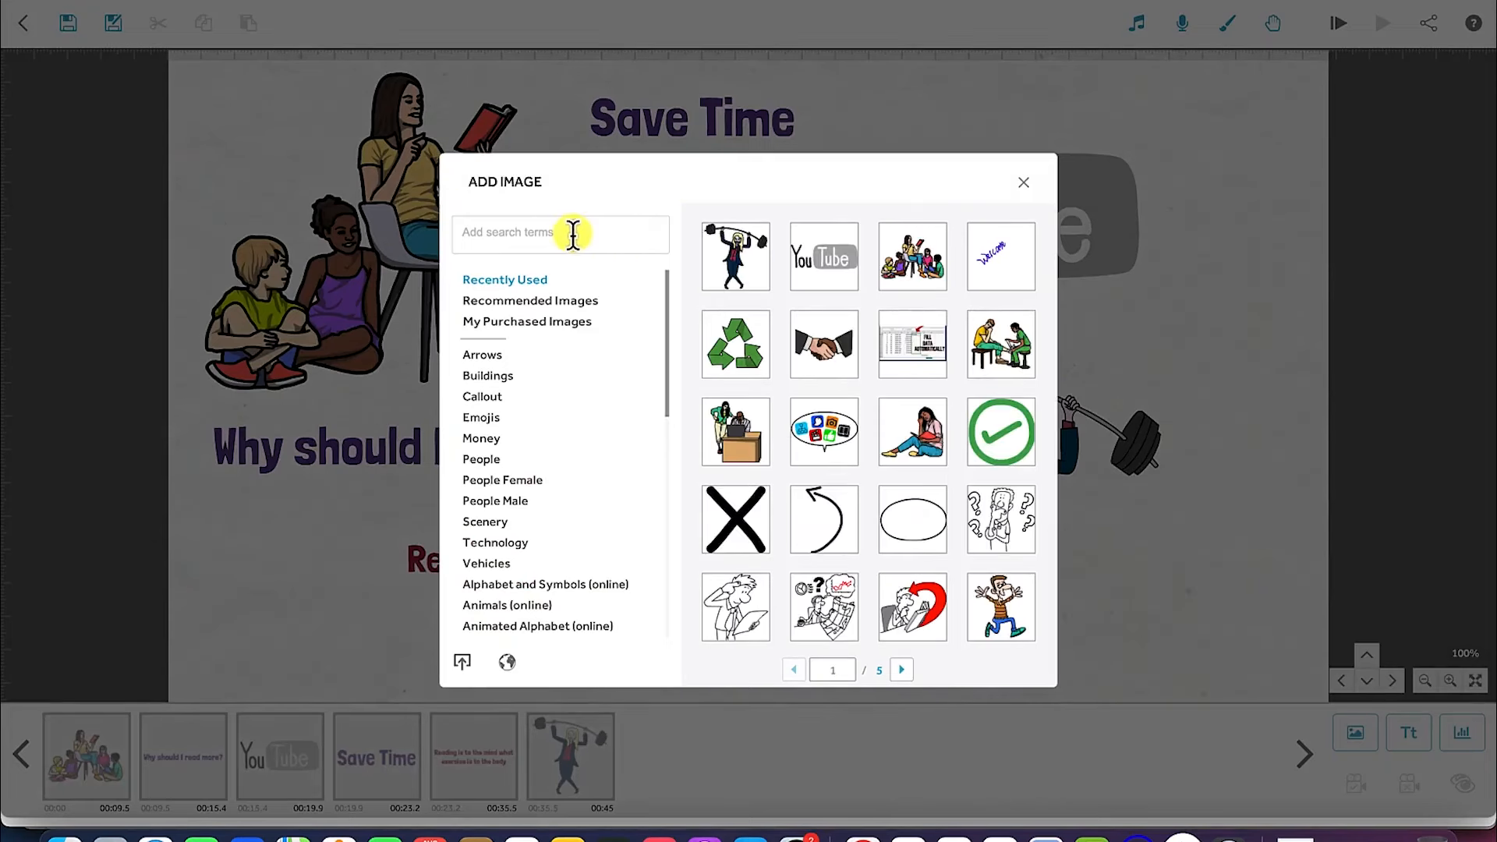
click(905, 520)
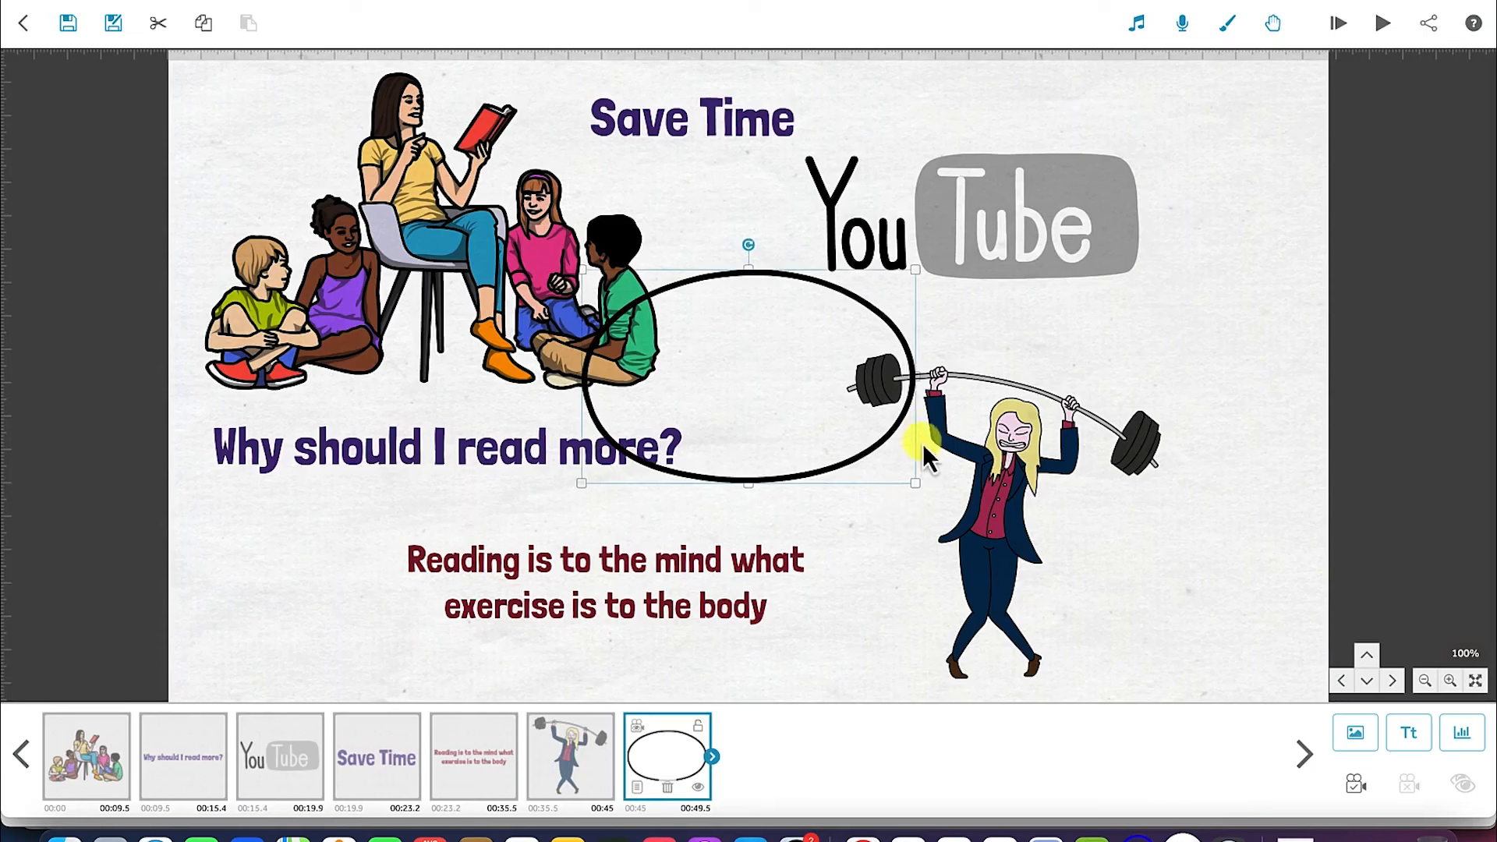
drag(792, 363, 998, 195)
drag(1124, 224, 1166, 227)
mouse_move(998, 190)
mouse_down()
mouse_move(1027, 193)
mouse_move(1012, 188)
mouse_up()
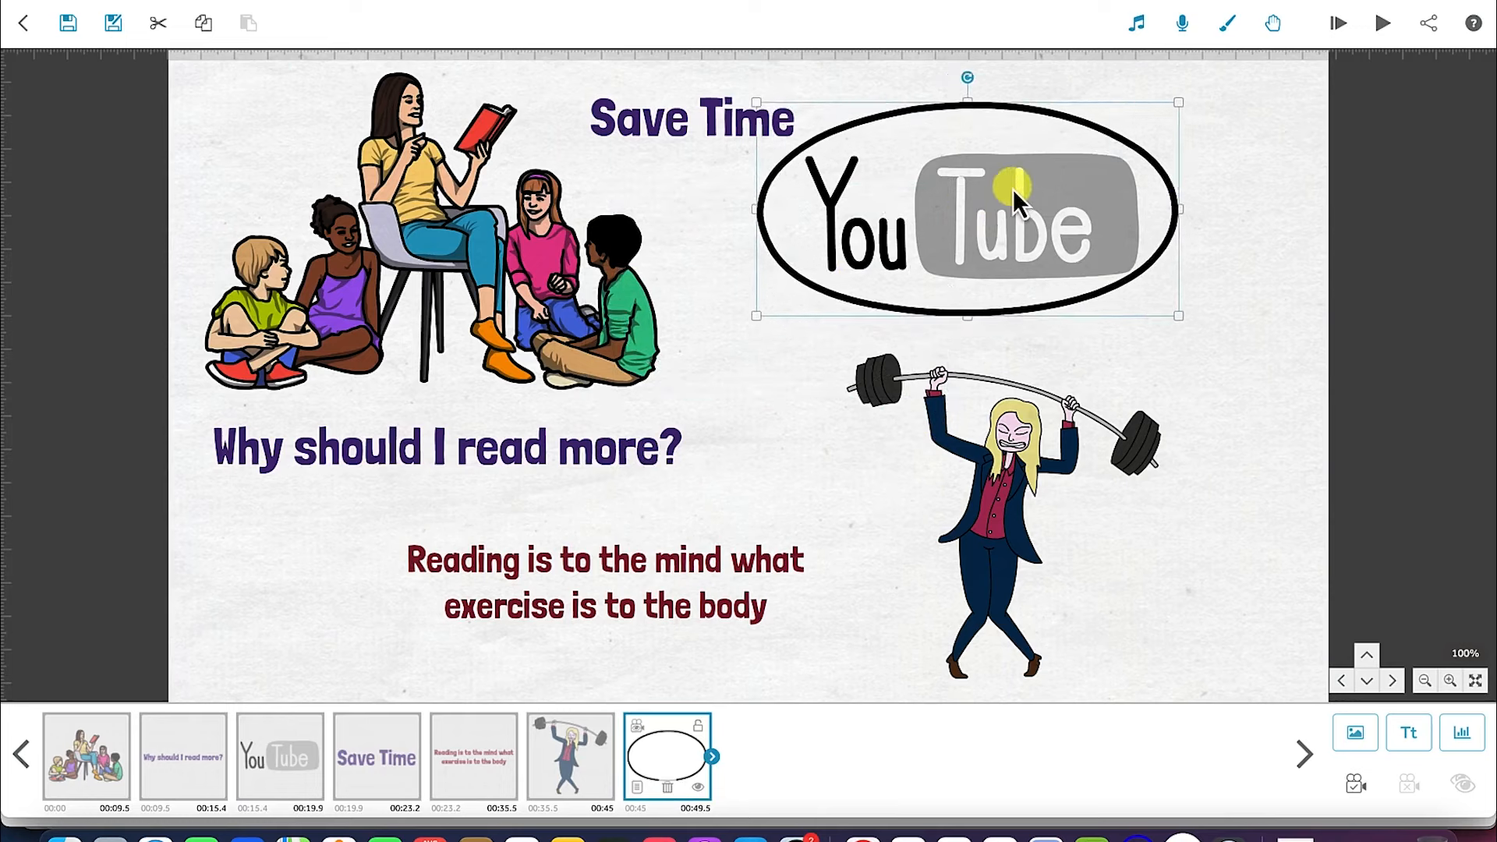
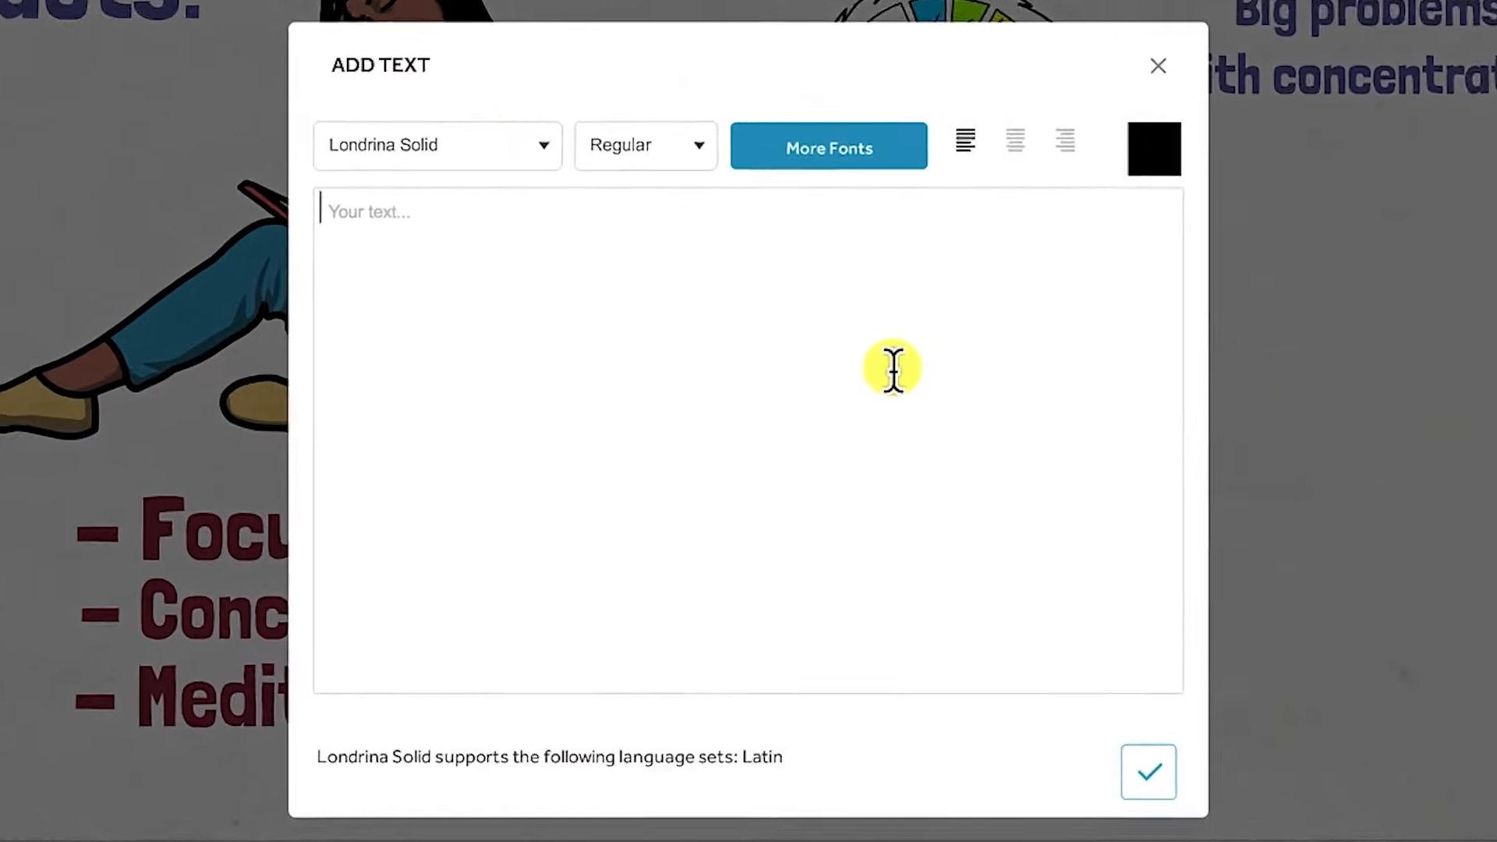
Add the text "5 MIns" in dark purple #4f2b83, enlarged and placed beneath the man at the laptop.
text(5 Mins)
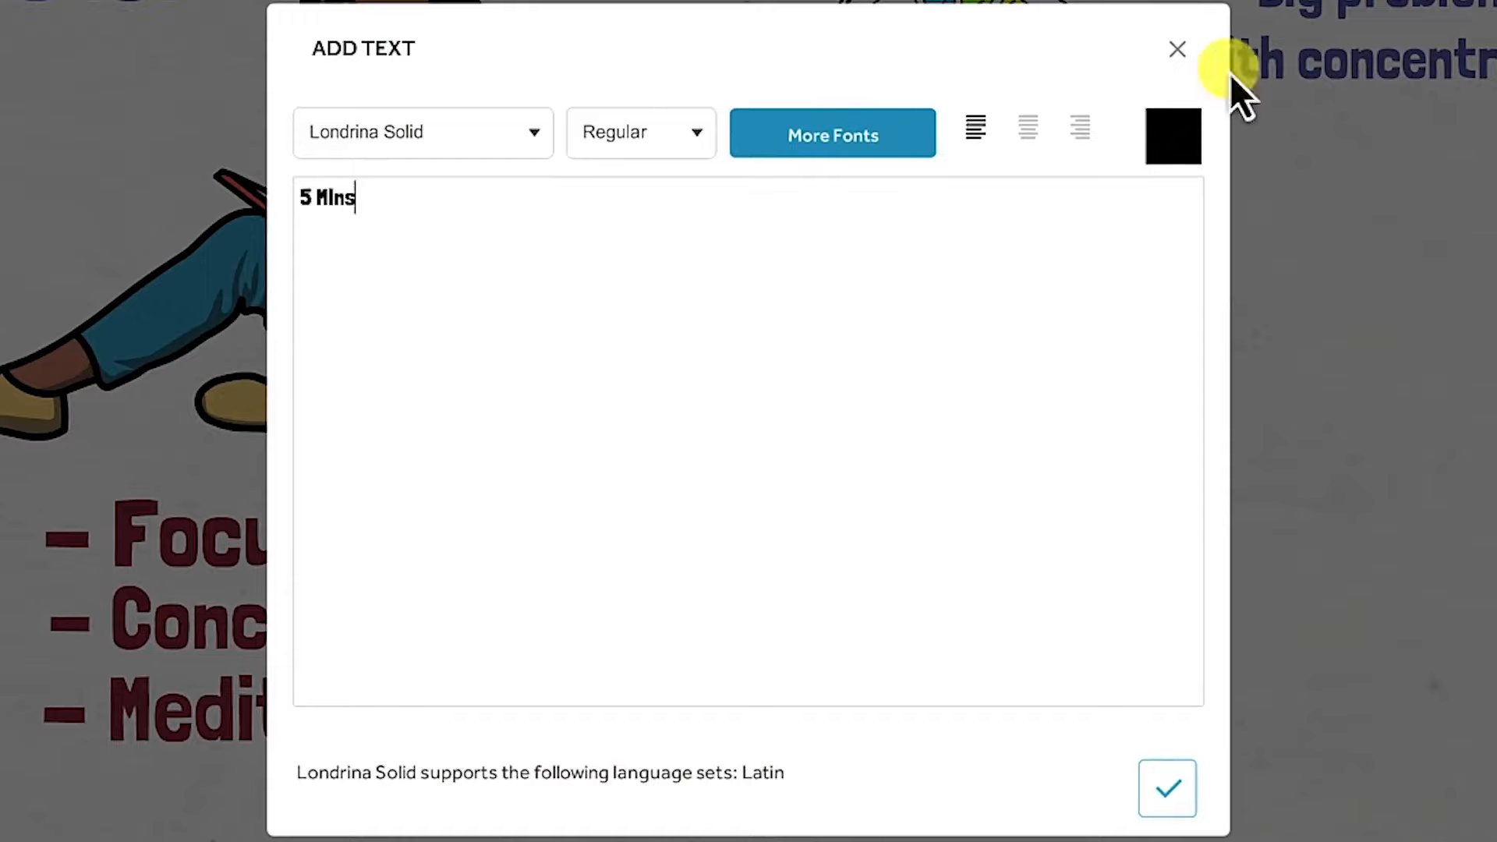
click(1181, 144)
click(865, 161)
click(902, 162)
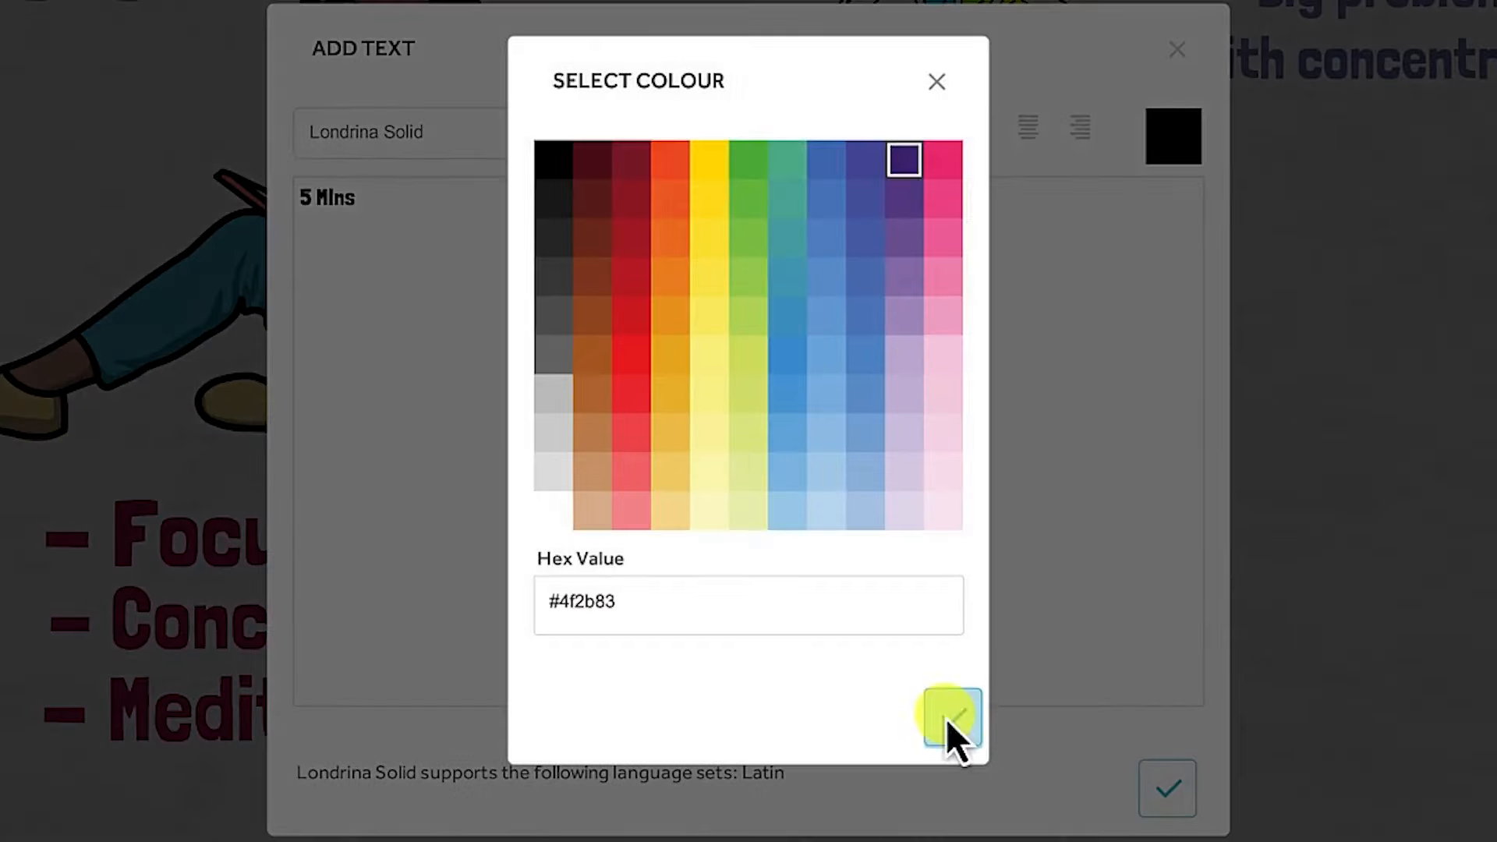
click(952, 715)
click(1167, 788)
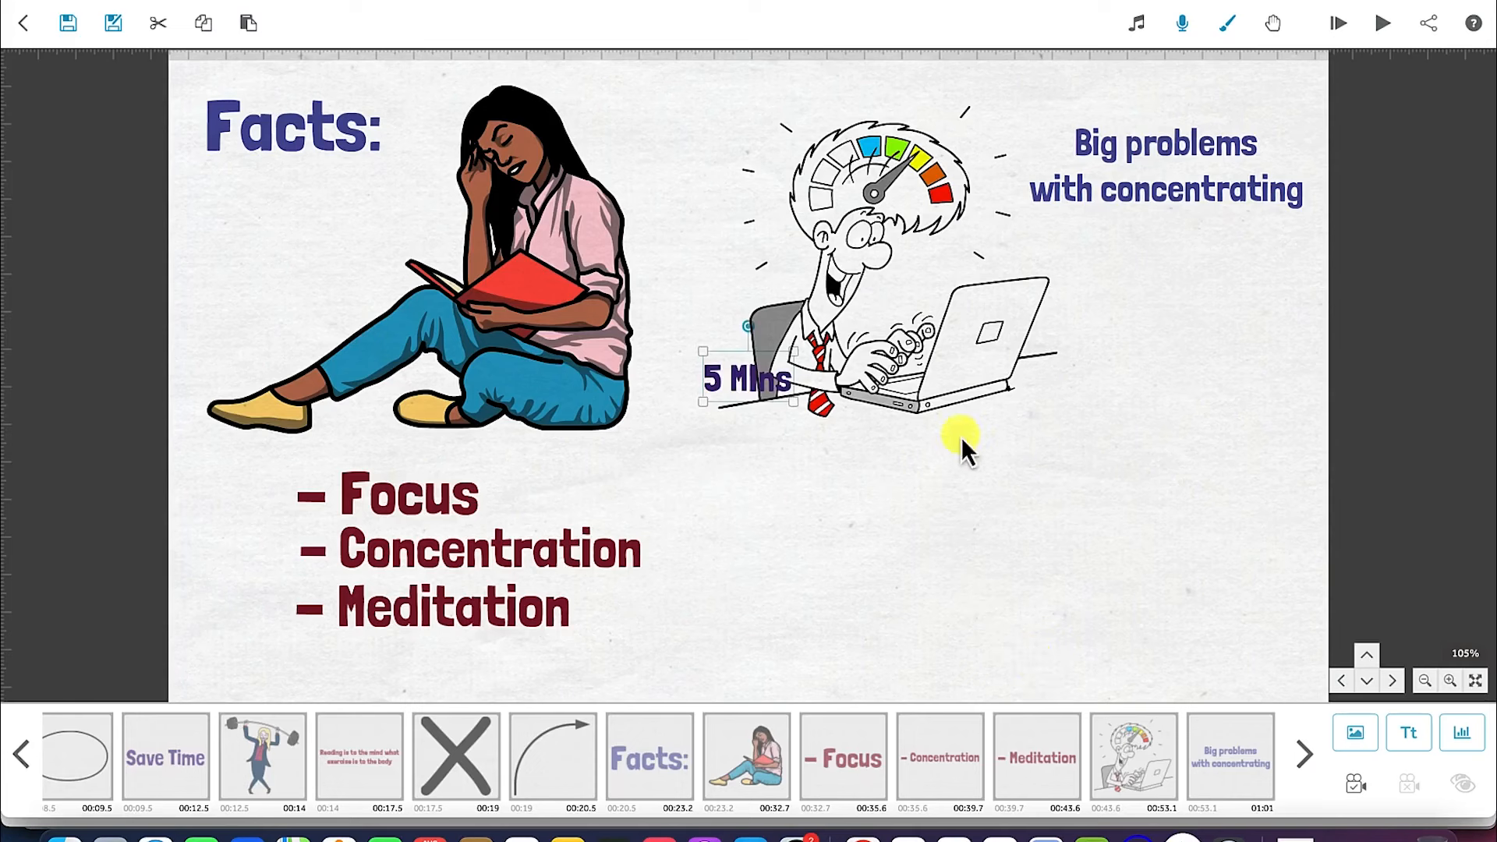
drag(746, 400, 849, 572)
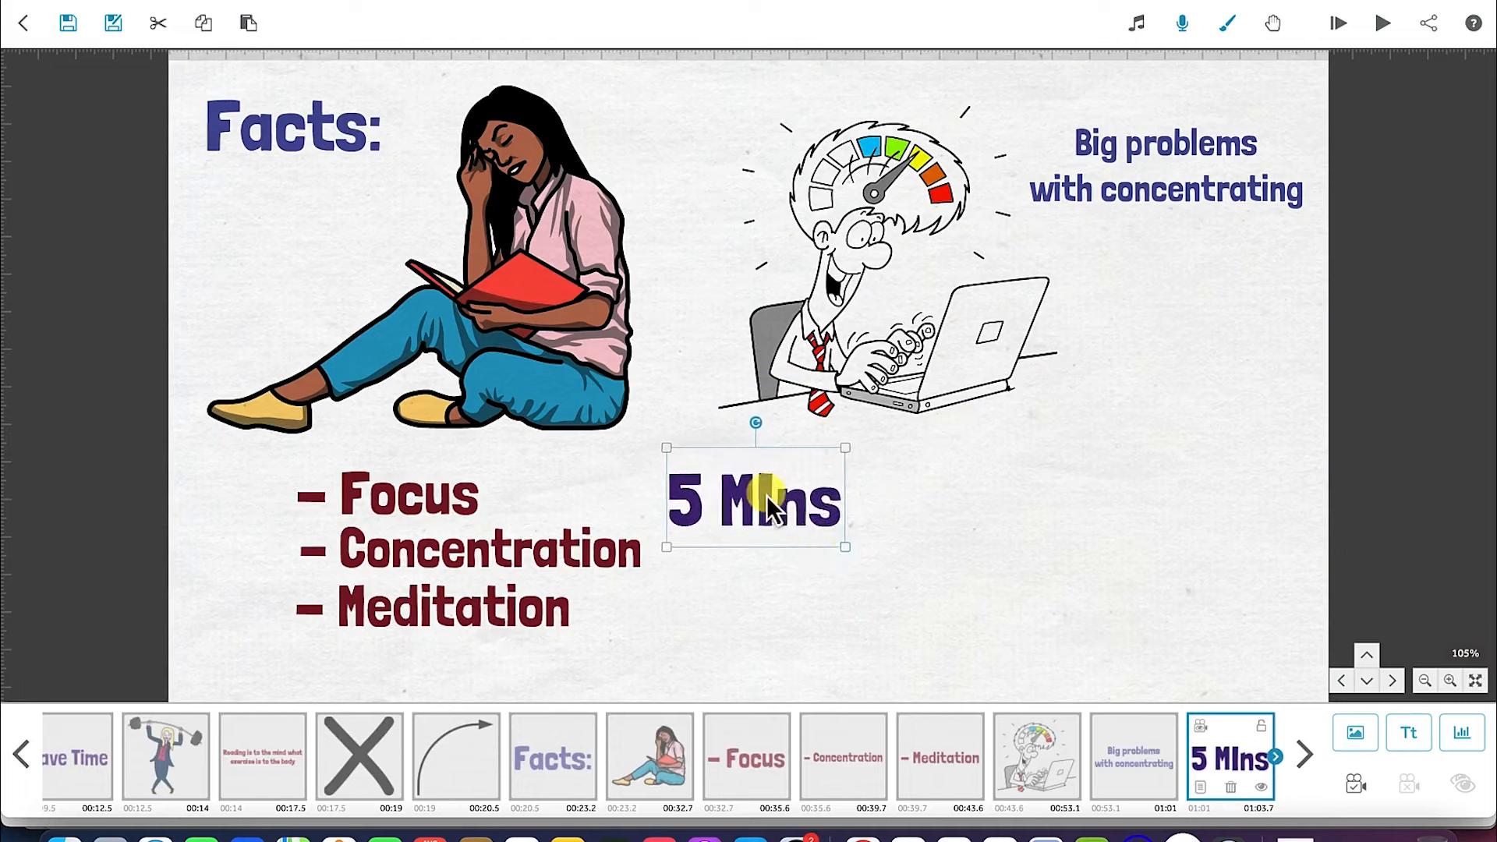
drag(767, 497, 778, 480)
Correct the spelling of the text beneath the man at the laptop to "5 Mins".
double_click(775, 476)
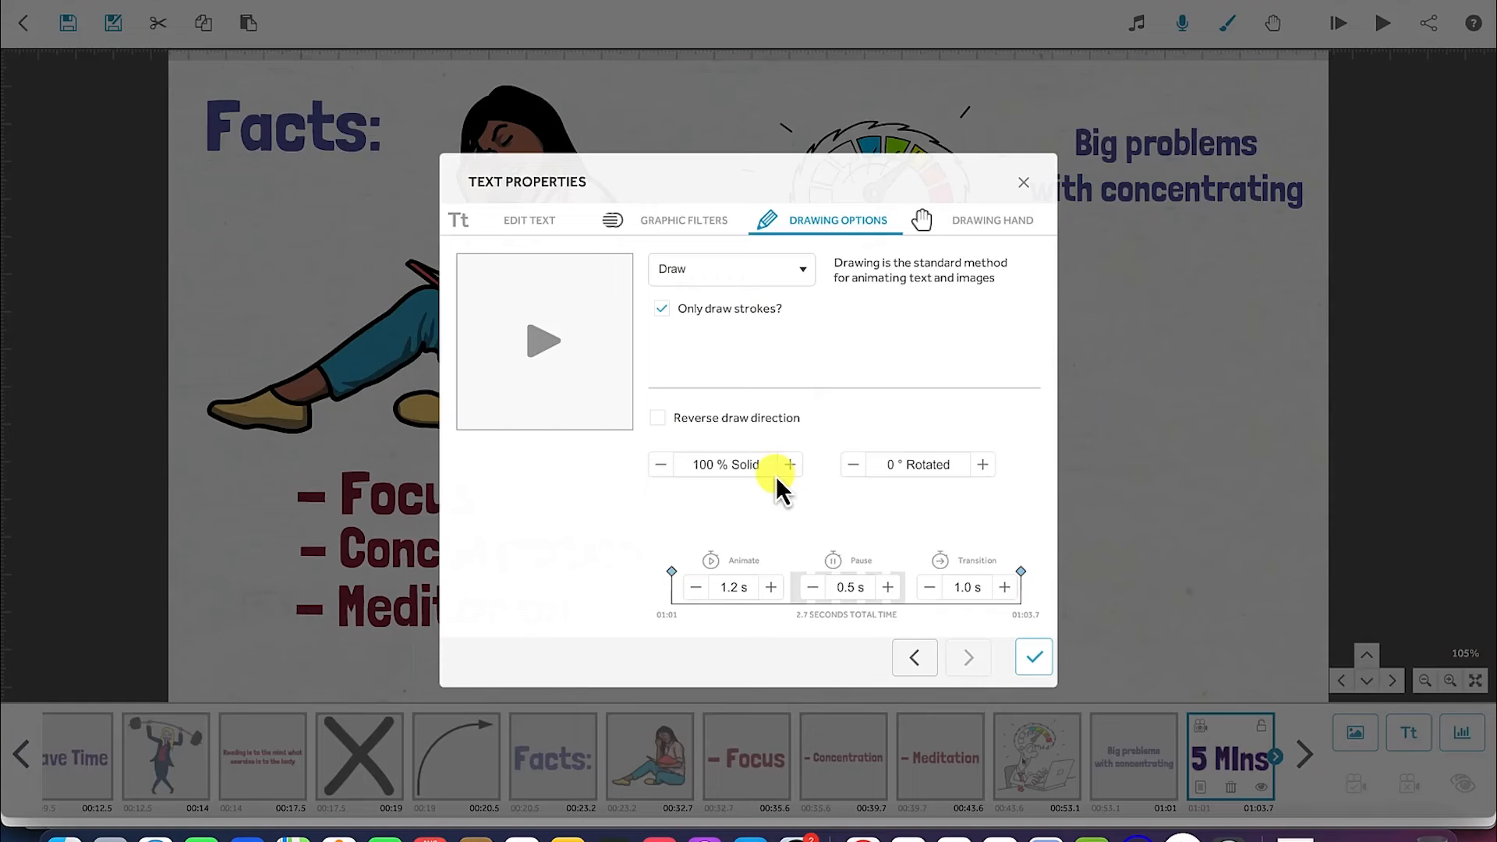
click(555, 228)
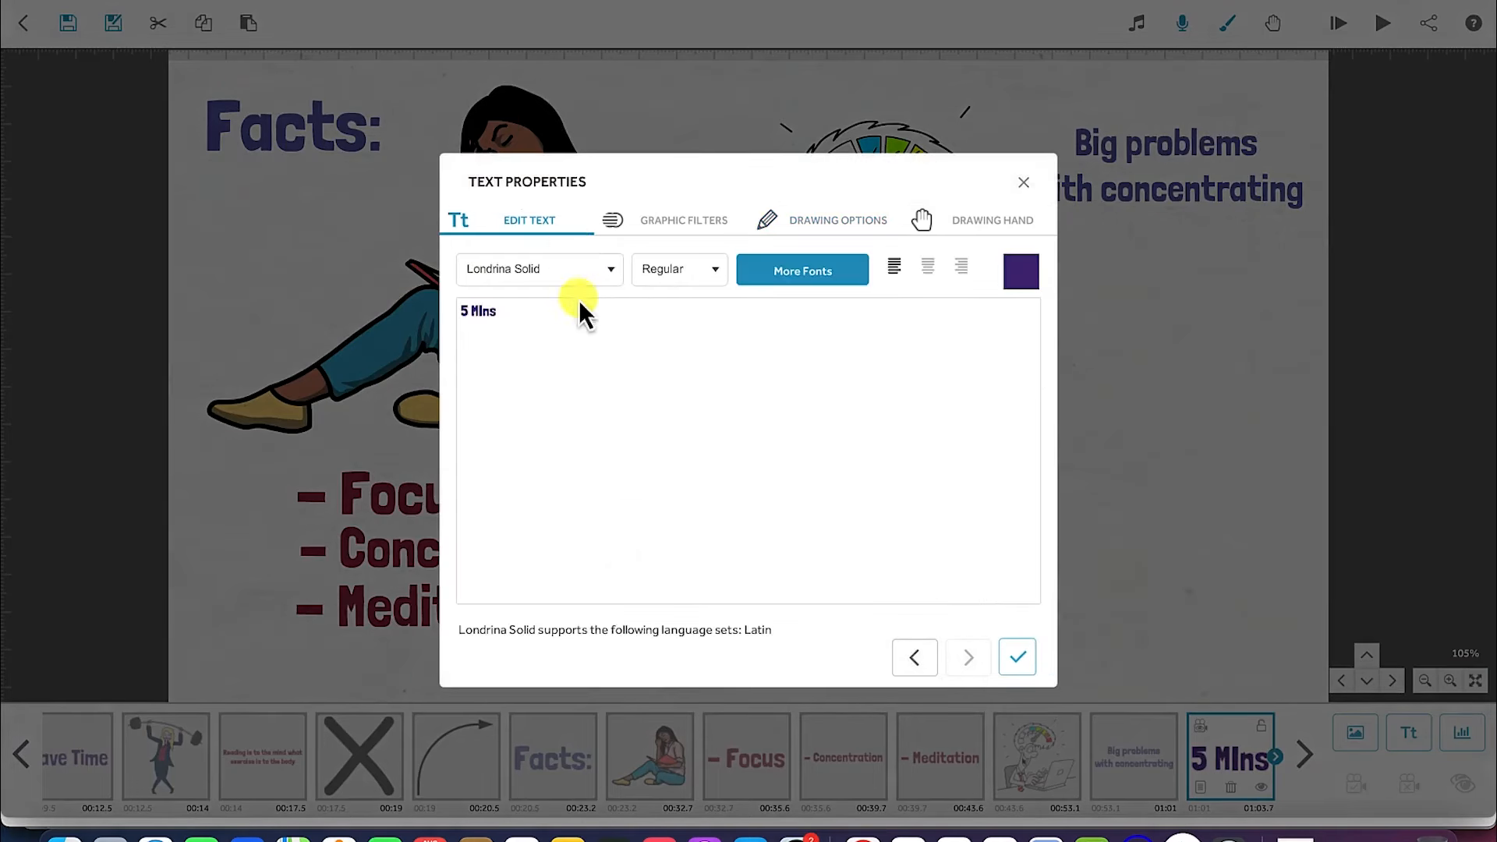
click(518, 312)
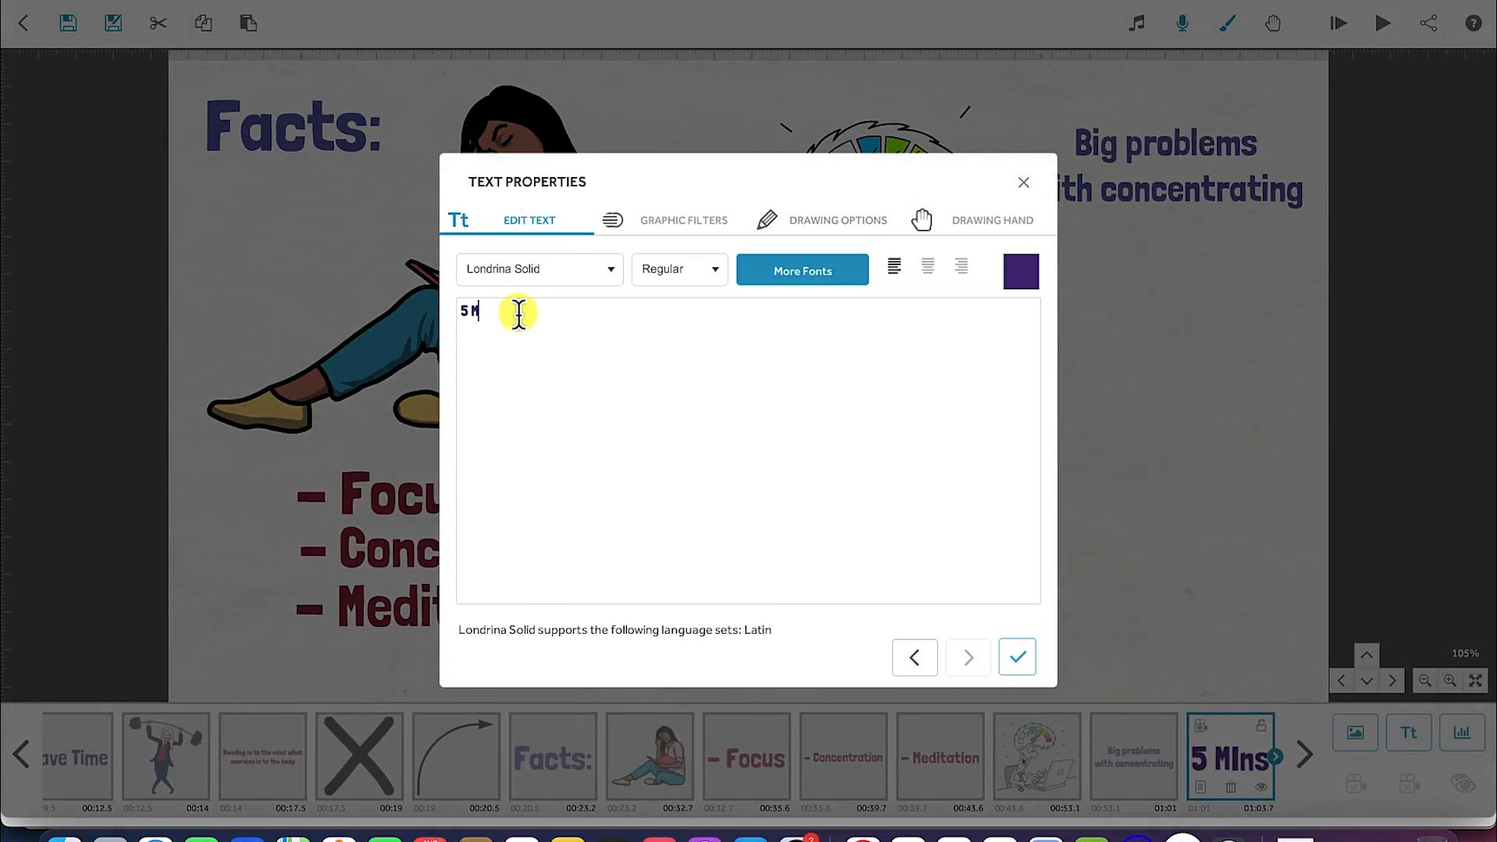
click(1019, 661)
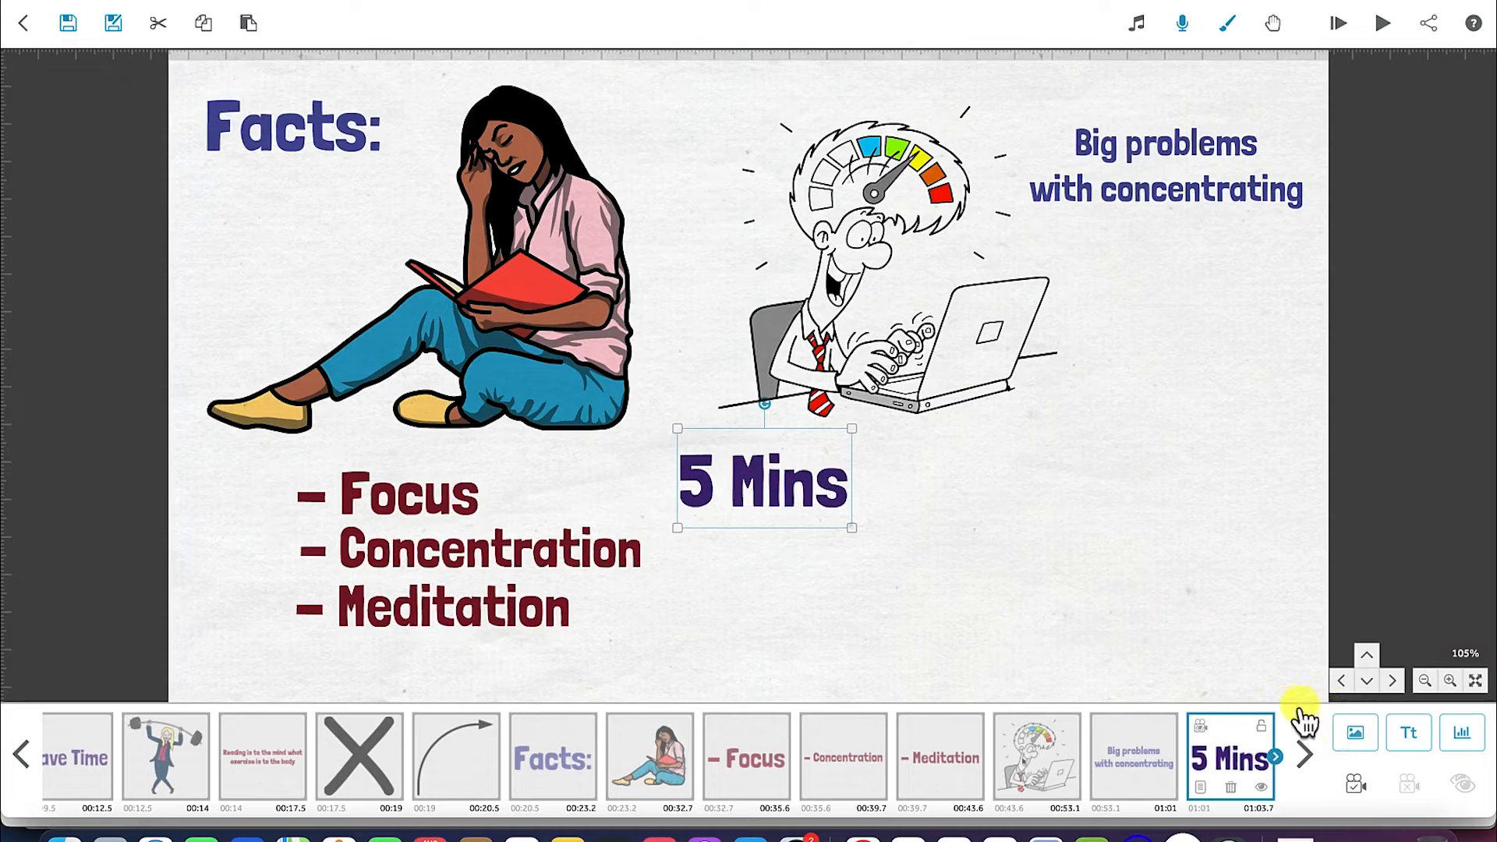
Add the recently used three-headed arrow, rotate it to point away from "5 Mins" and place it beneath the man at the laptop.
click(1354, 735)
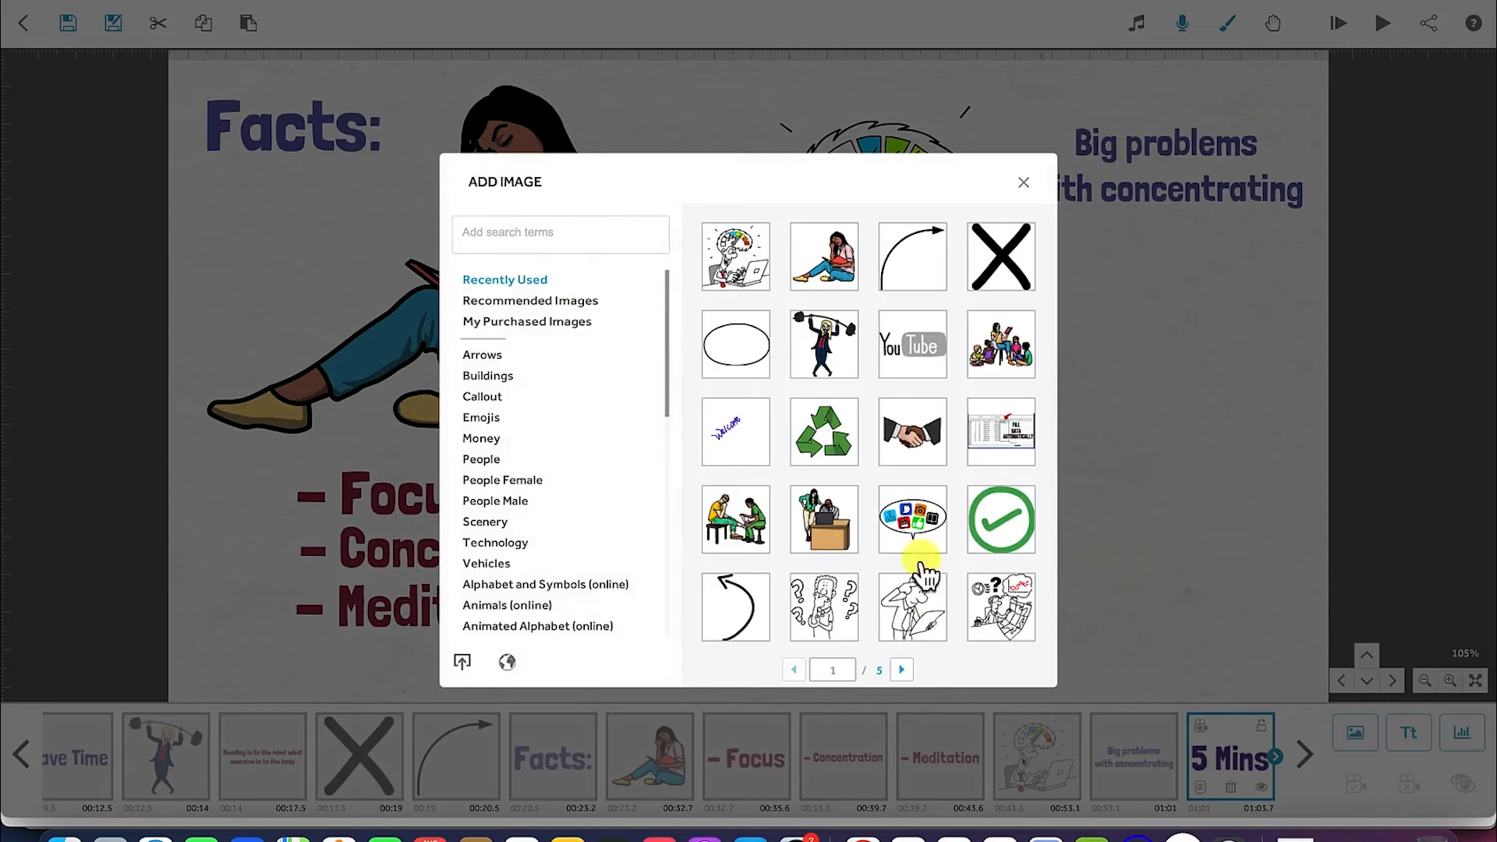
click(902, 670)
click(902, 670)
click(825, 343)
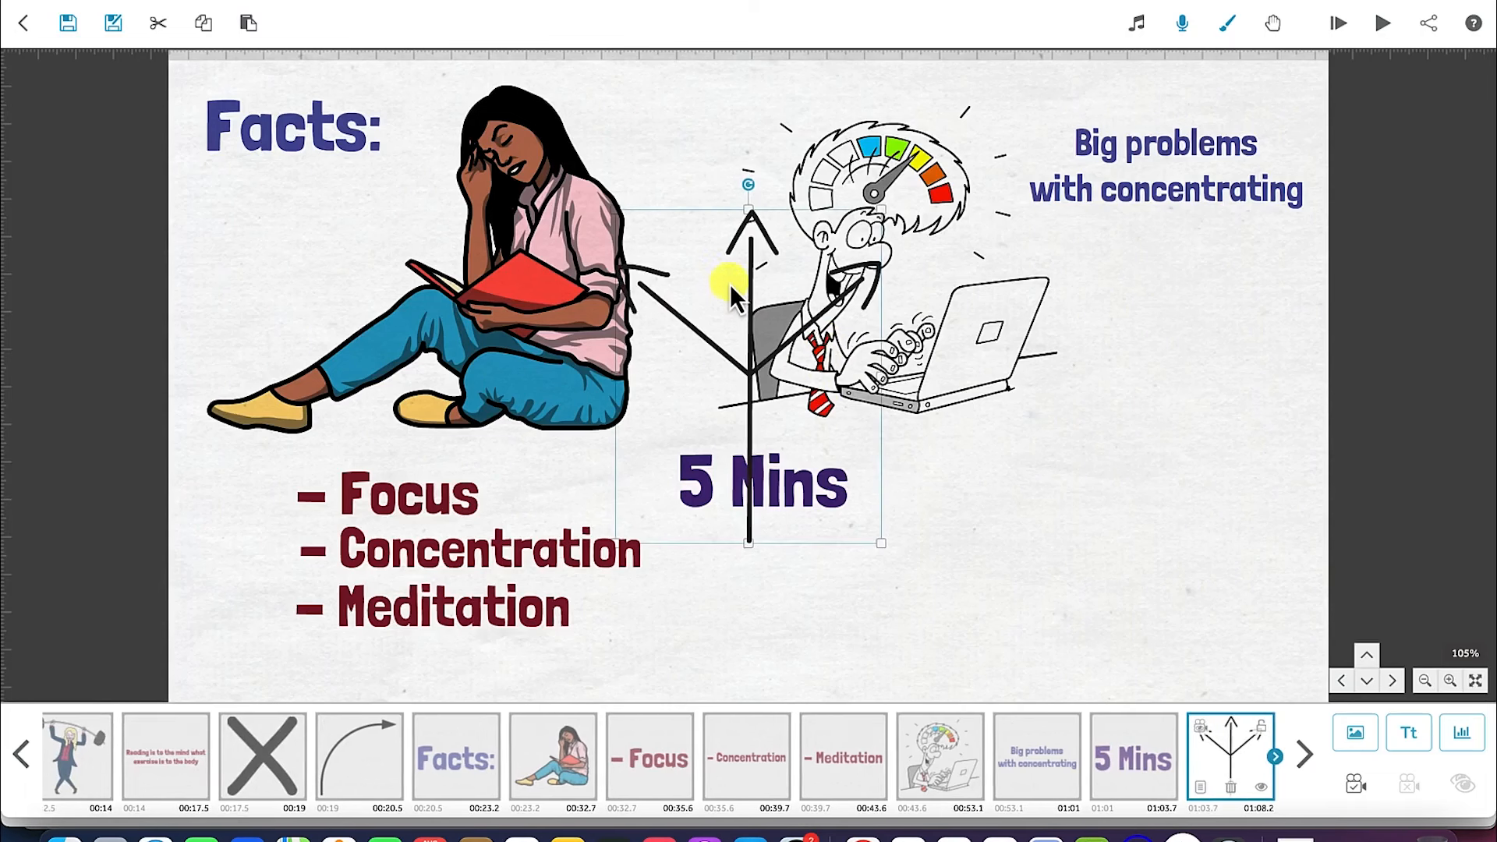
drag(749, 183, 902, 408)
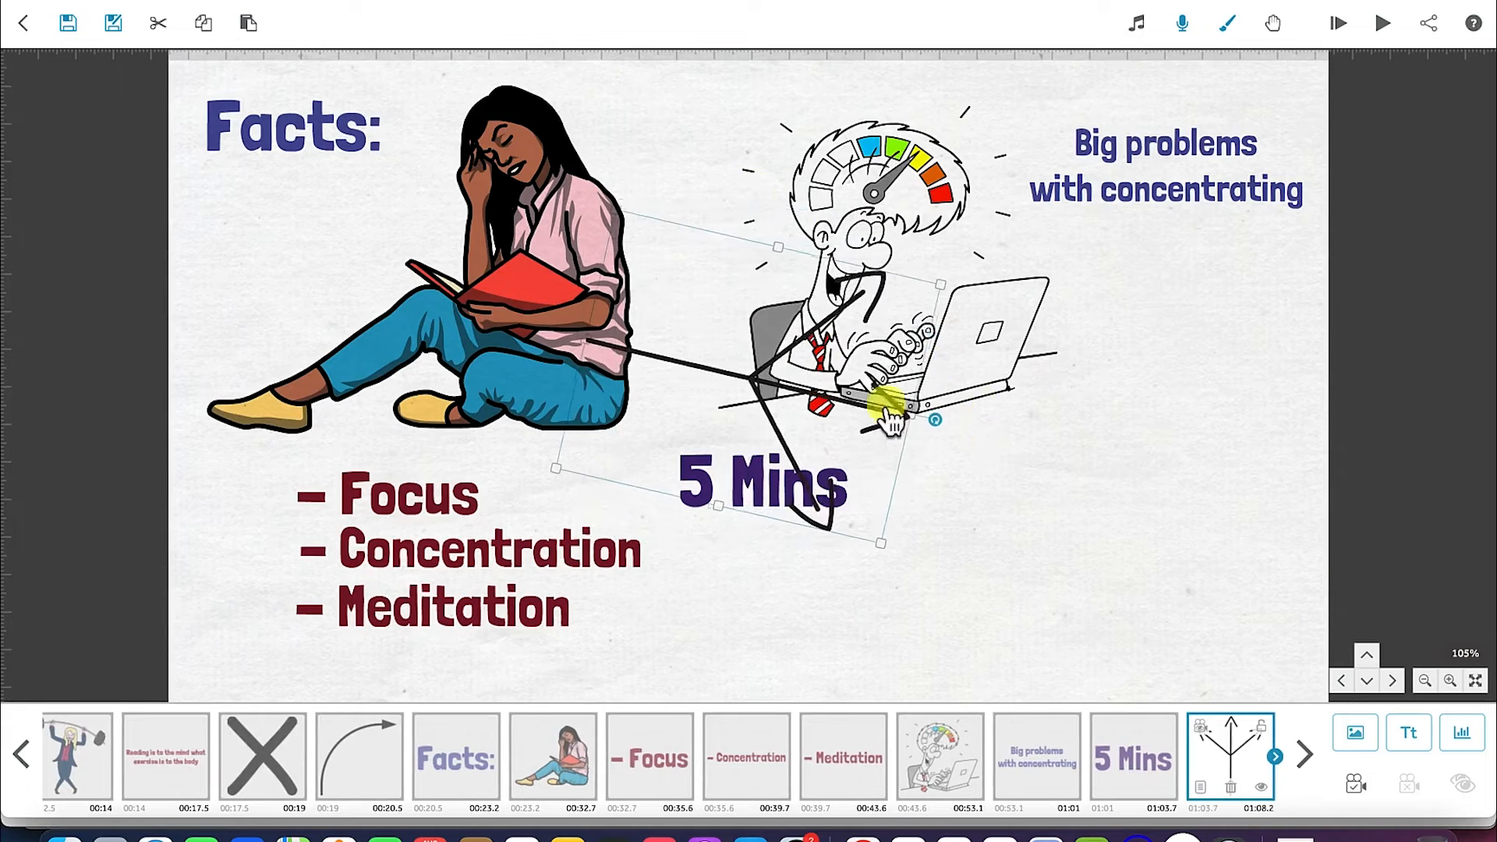
drag(752, 380, 1023, 526)
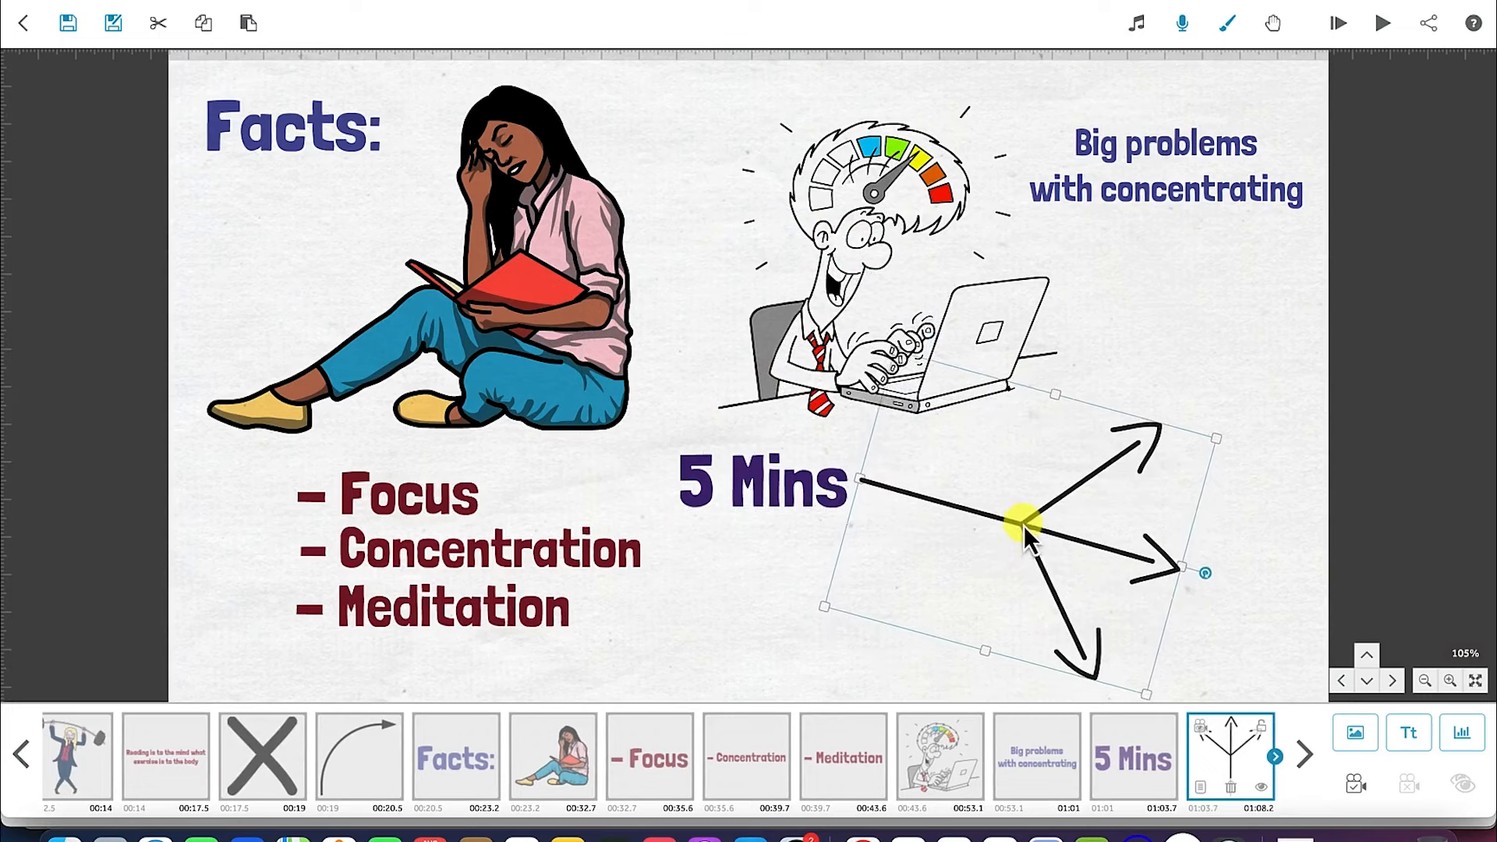
Shift the "5 Mins" text and the three-headed arrow slightly toward the bullet list, keeping them side by side.
click(1212, 623)
click(1110, 550)
click(736, 494)
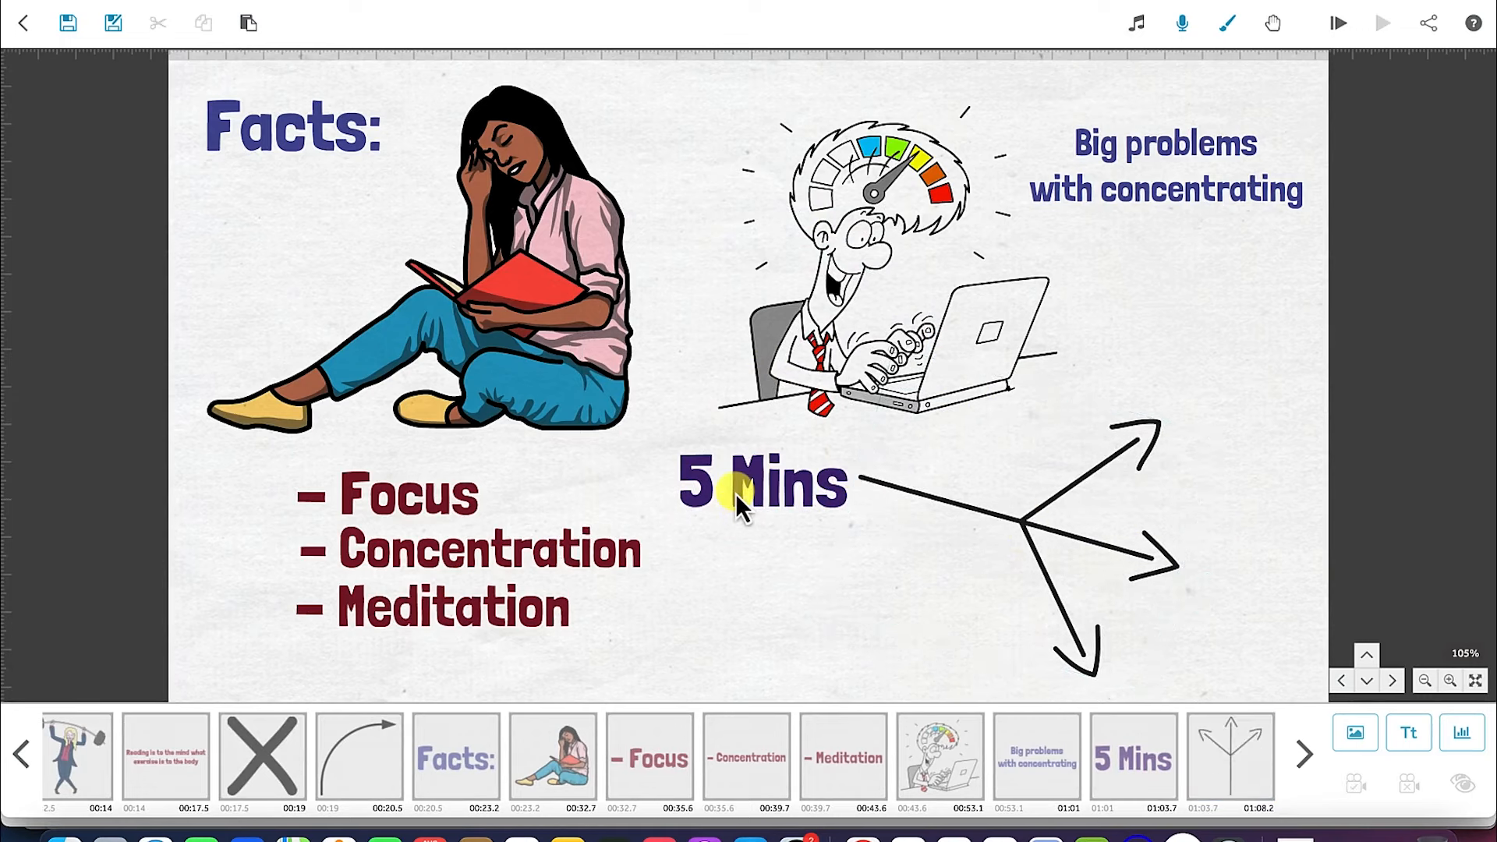
click(990, 517)
drag(990, 518, 967, 519)
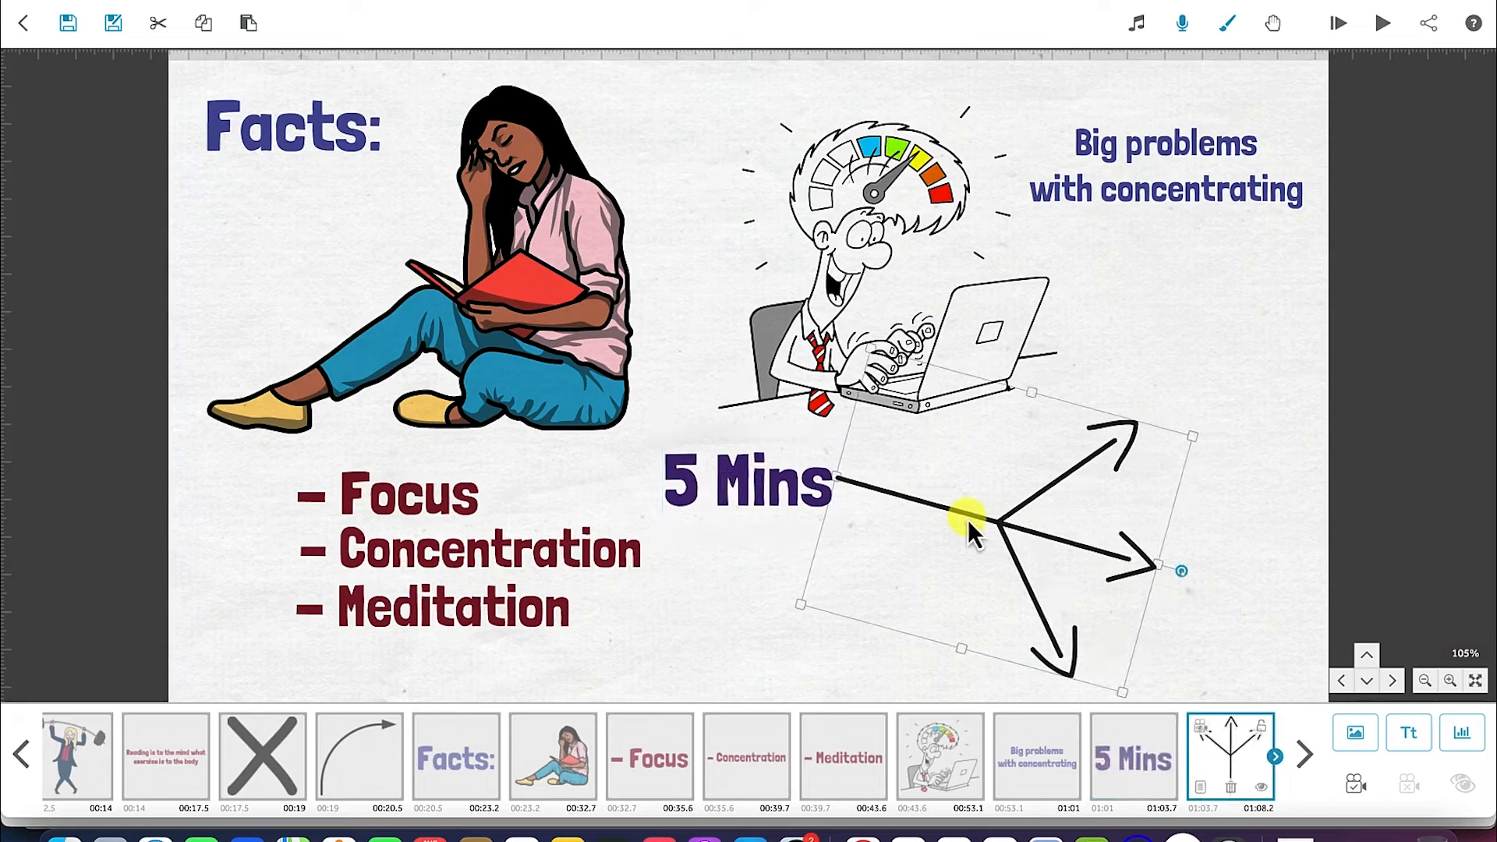
click(1255, 604)
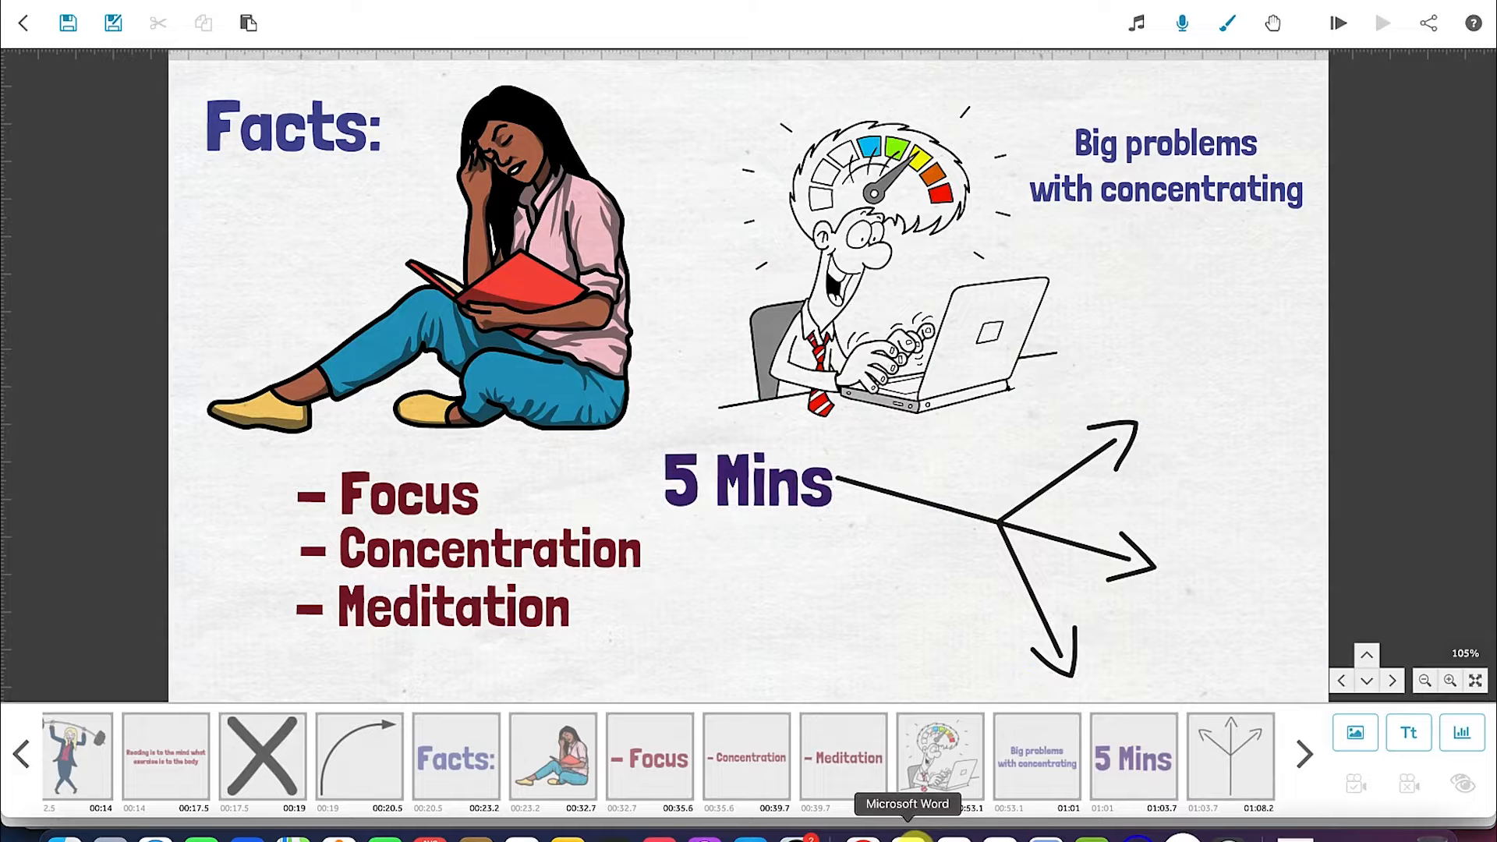
Check the script in Microsoft Word, add the text "Working on Tasks" in dark purple #4f2b83 and place it above the upper arrowhead.
click(907, 834)
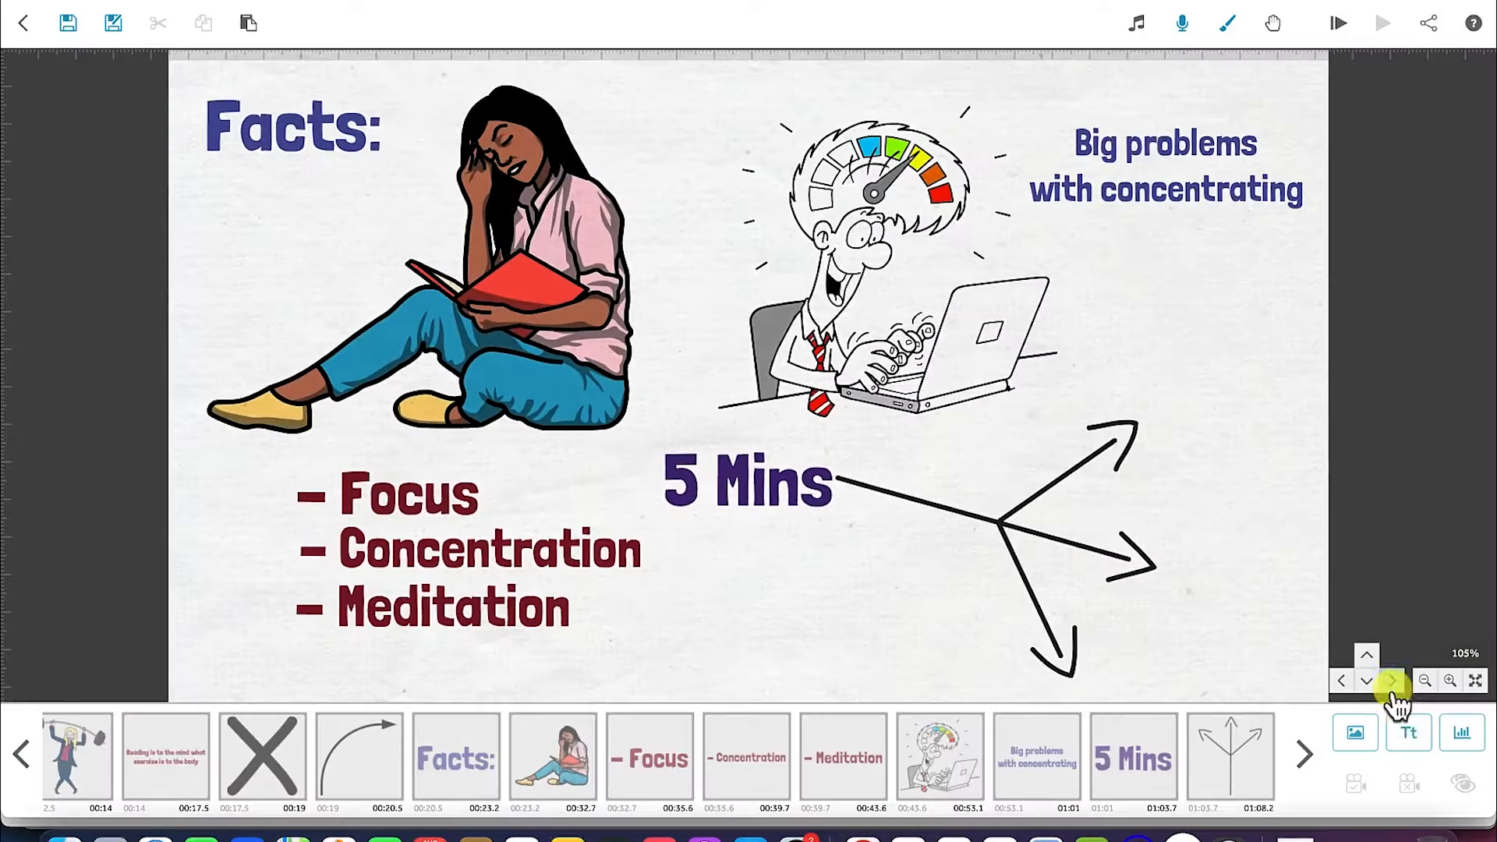
click(1403, 721)
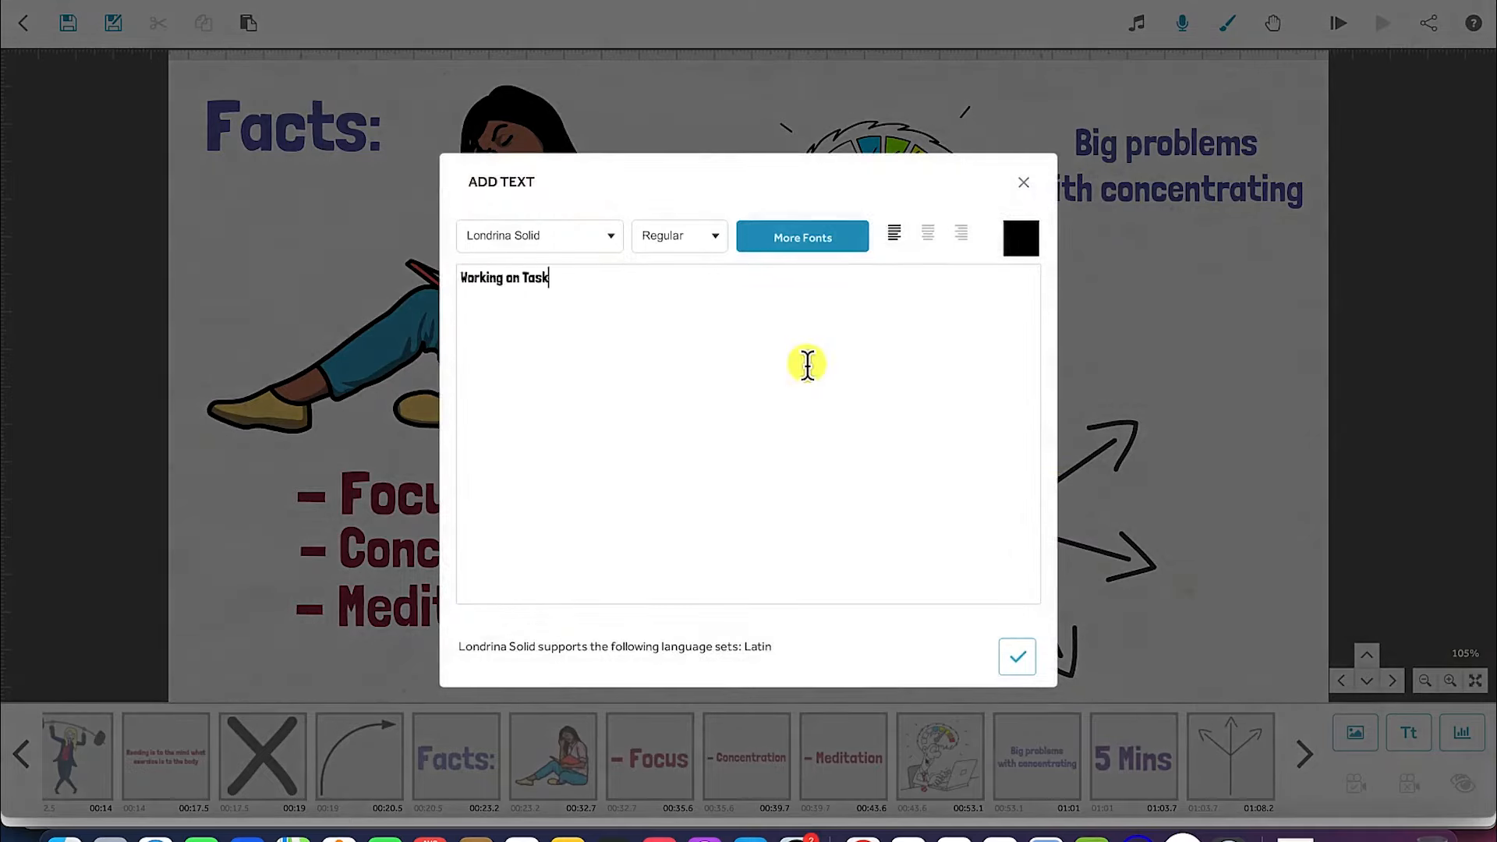
text(s)
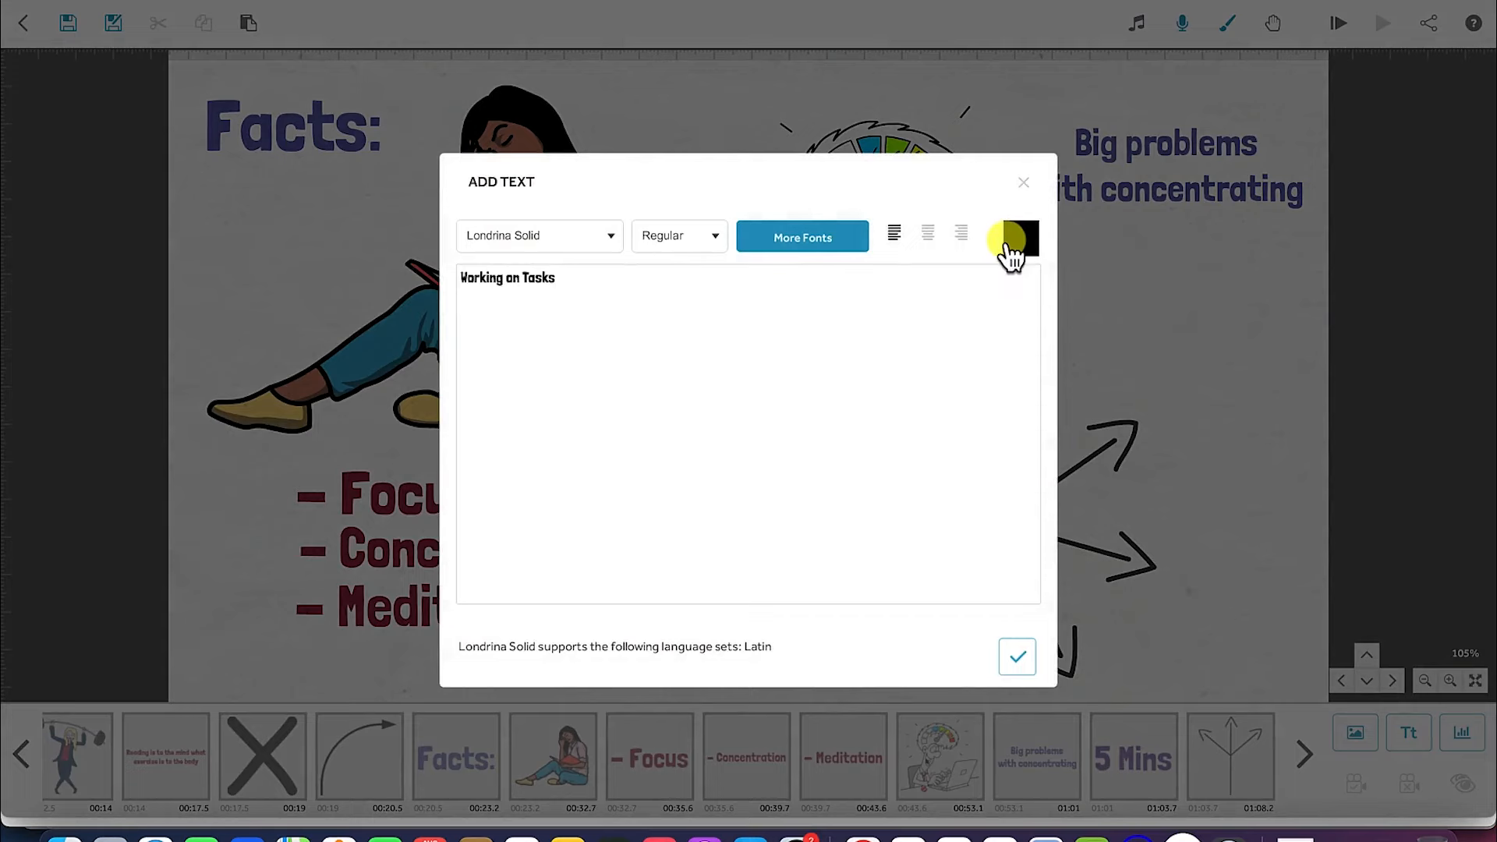
click(1013, 244)
click(848, 252)
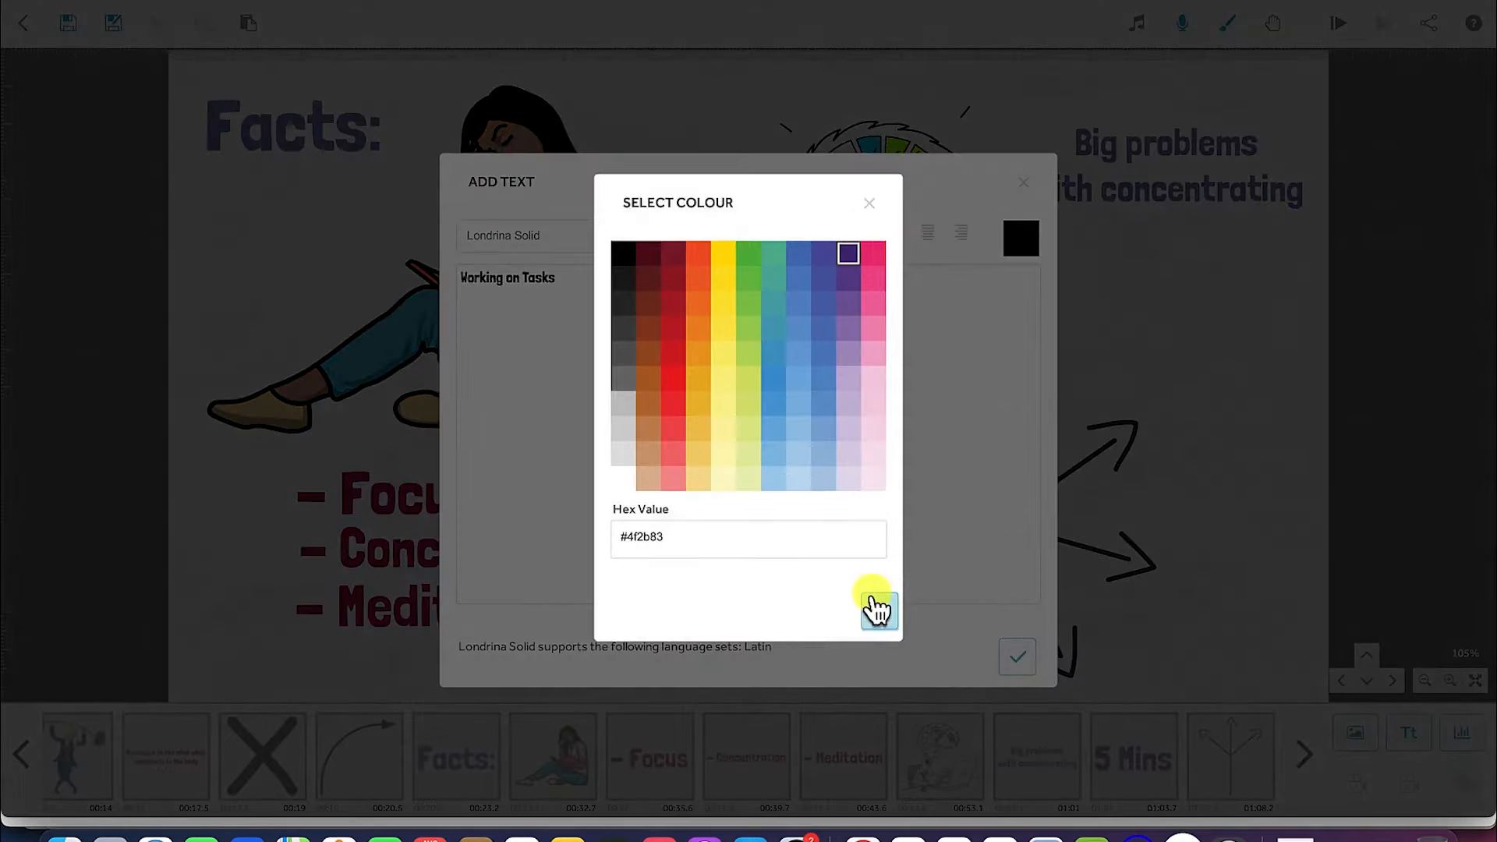
click(879, 611)
click(1023, 666)
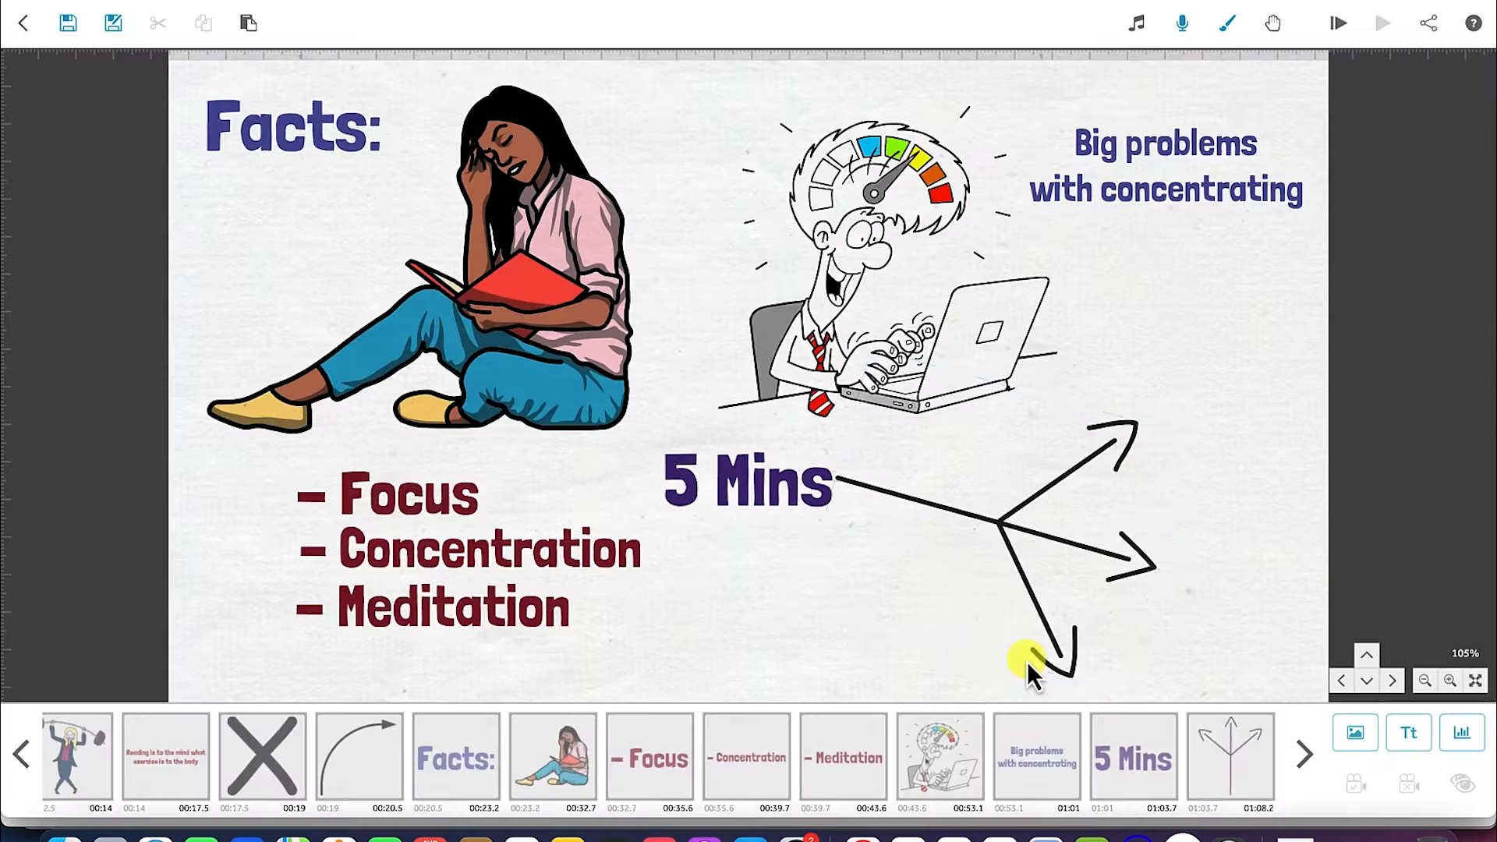
drag(730, 386, 1171, 400)
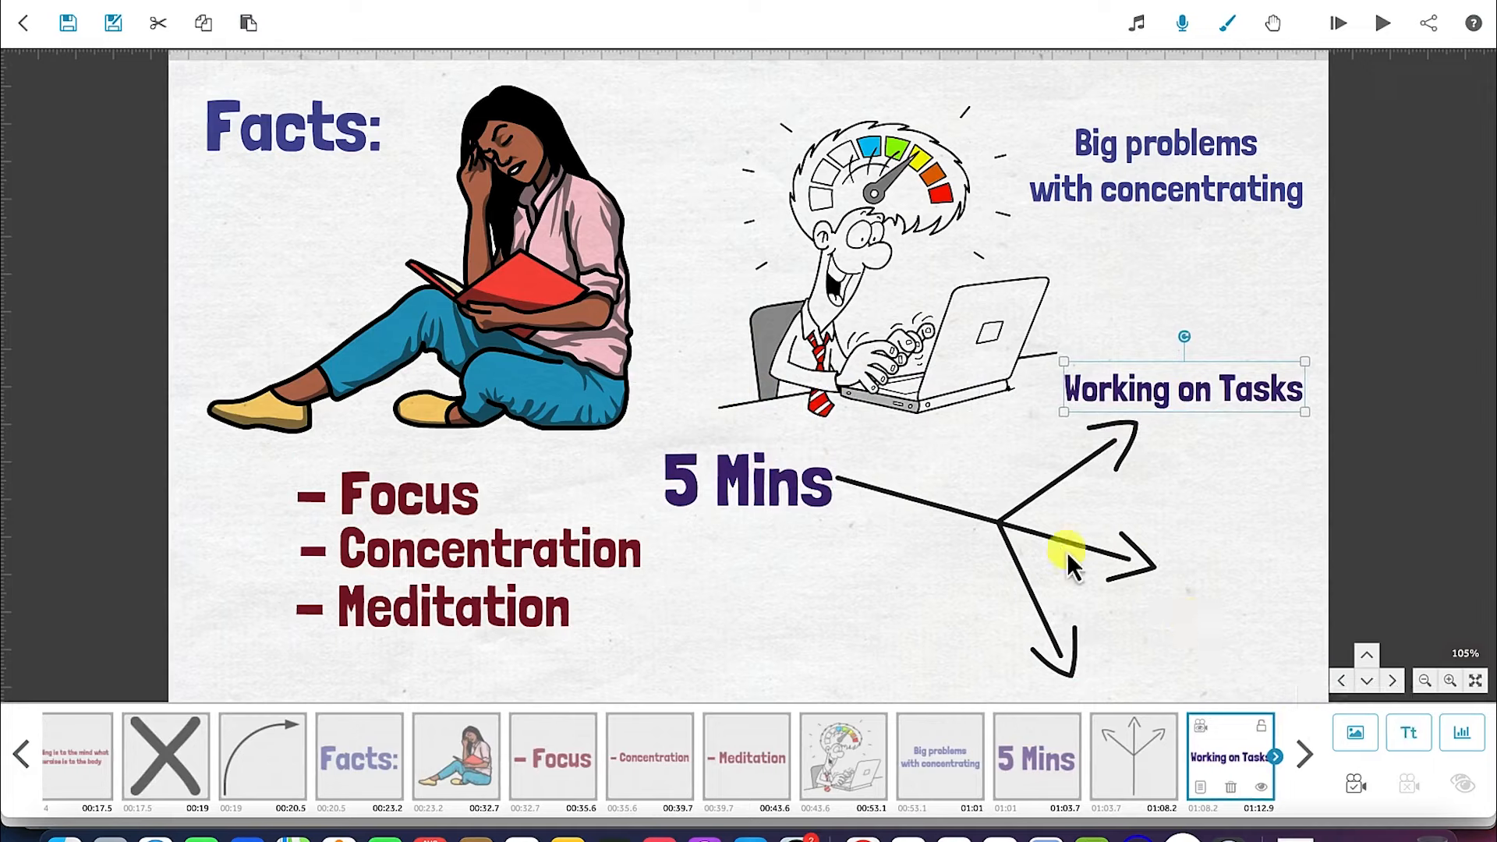
Add the text "Checking email" in the same dark purple and place it beside the middle arrowhead.
click(1411, 733)
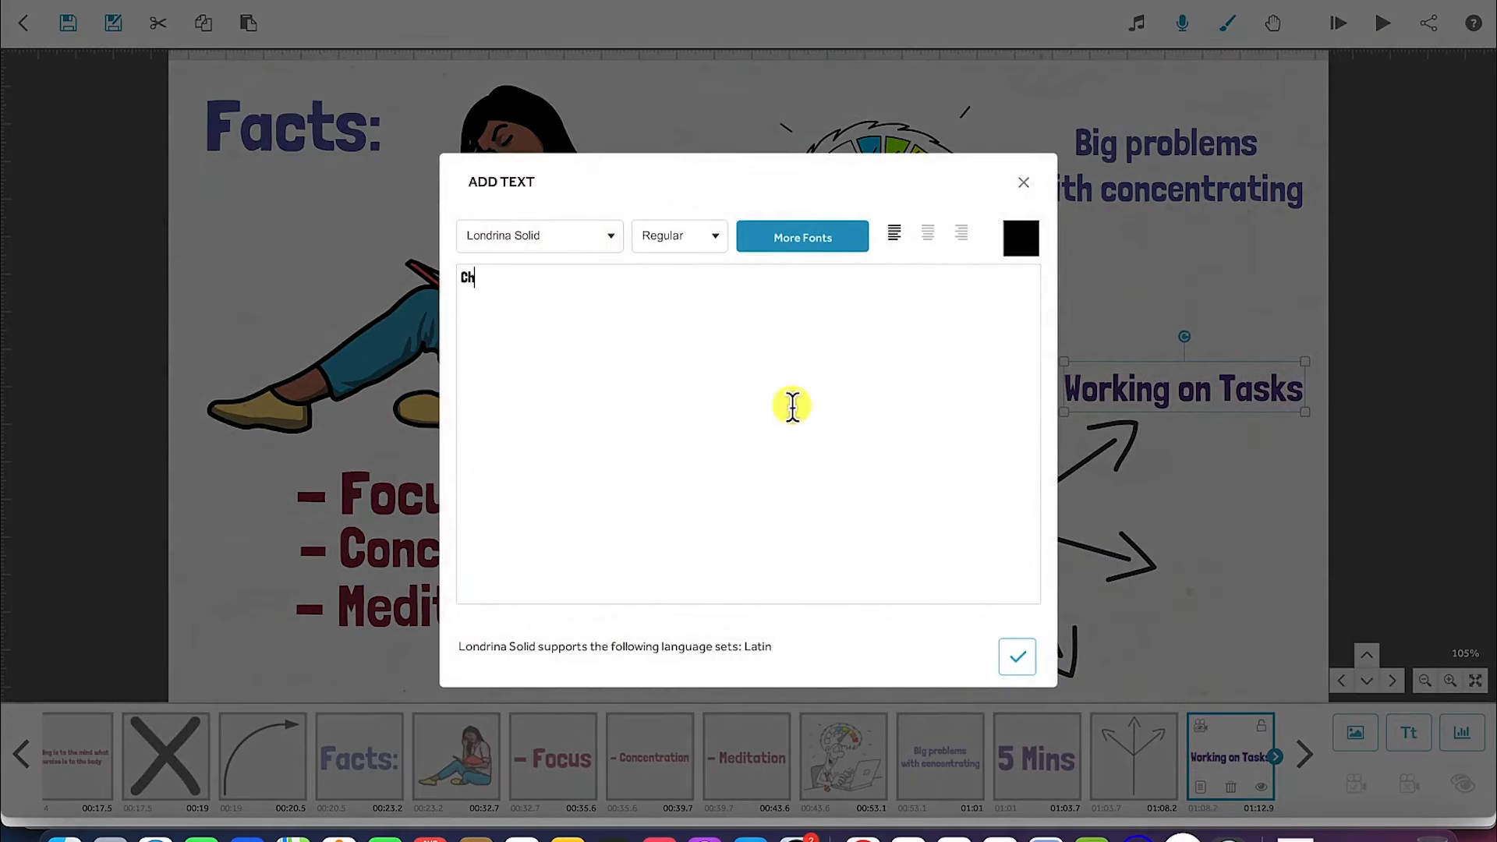
text(Checking email)
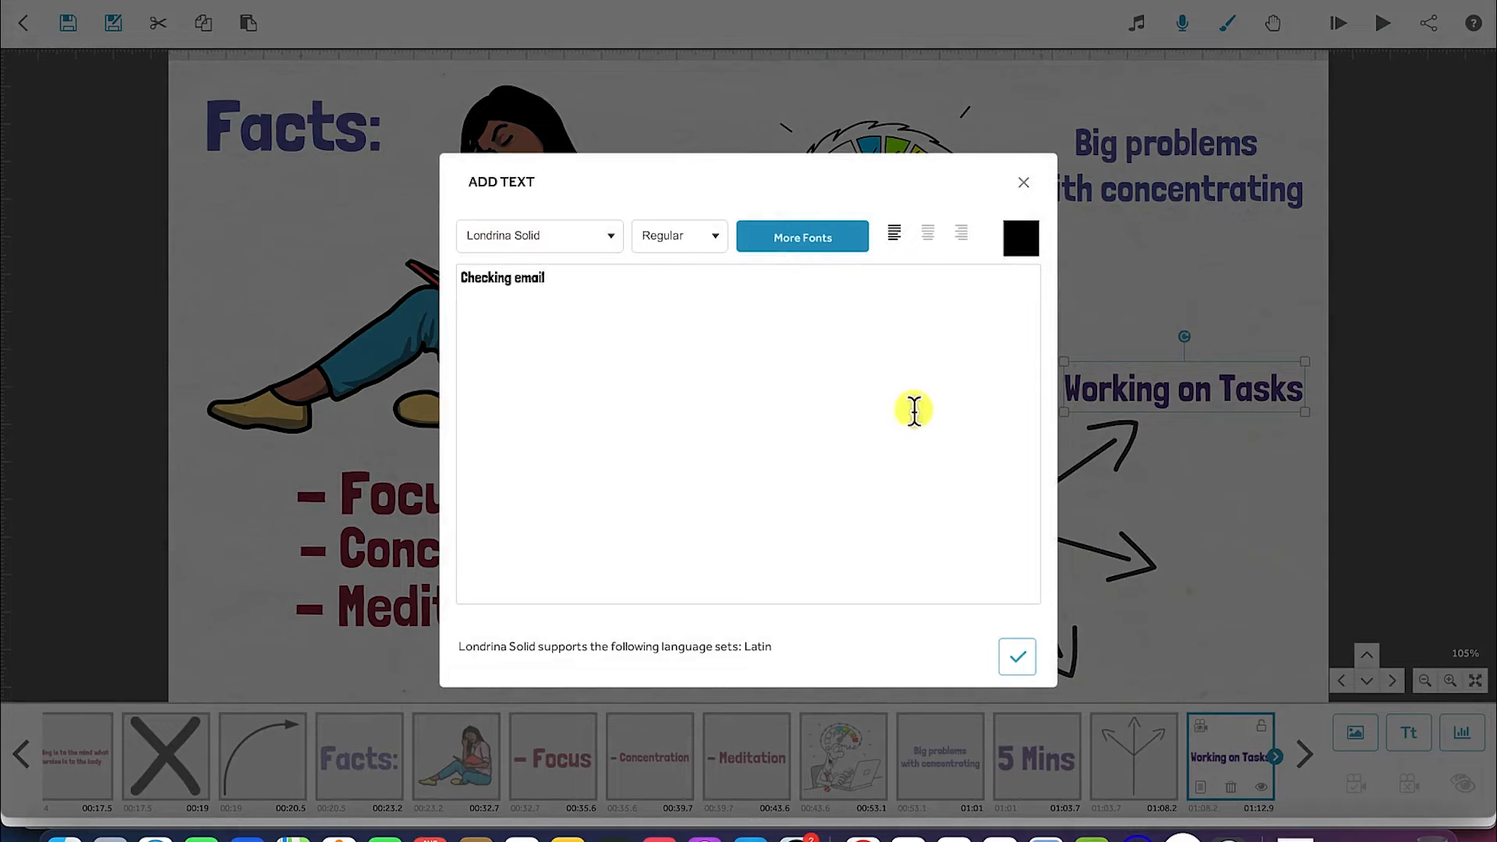
click(1021, 248)
click(850, 257)
click(879, 611)
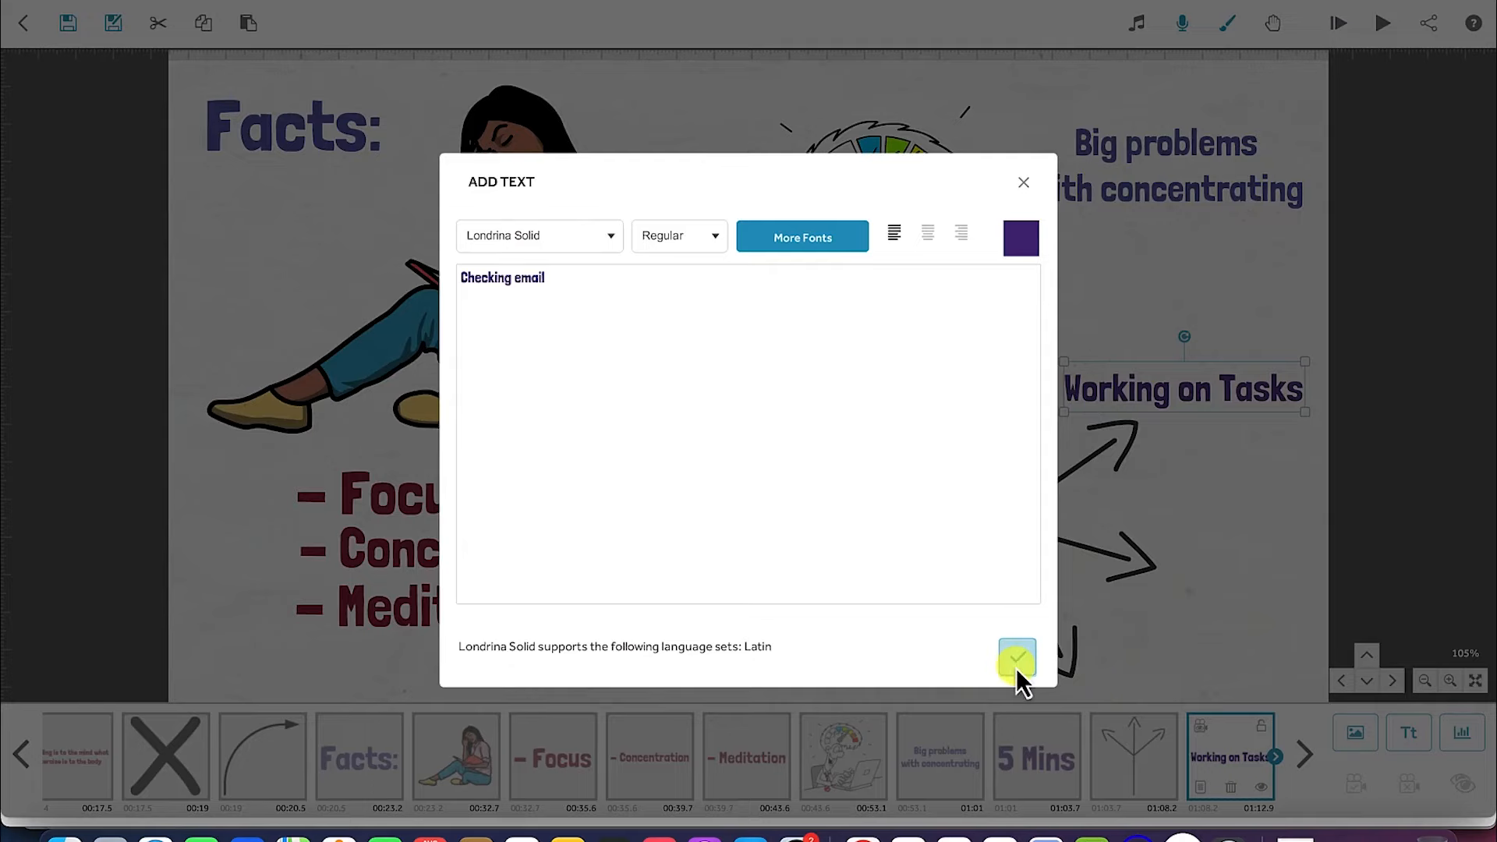
click(1016, 657)
drag(721, 382, 1222, 546)
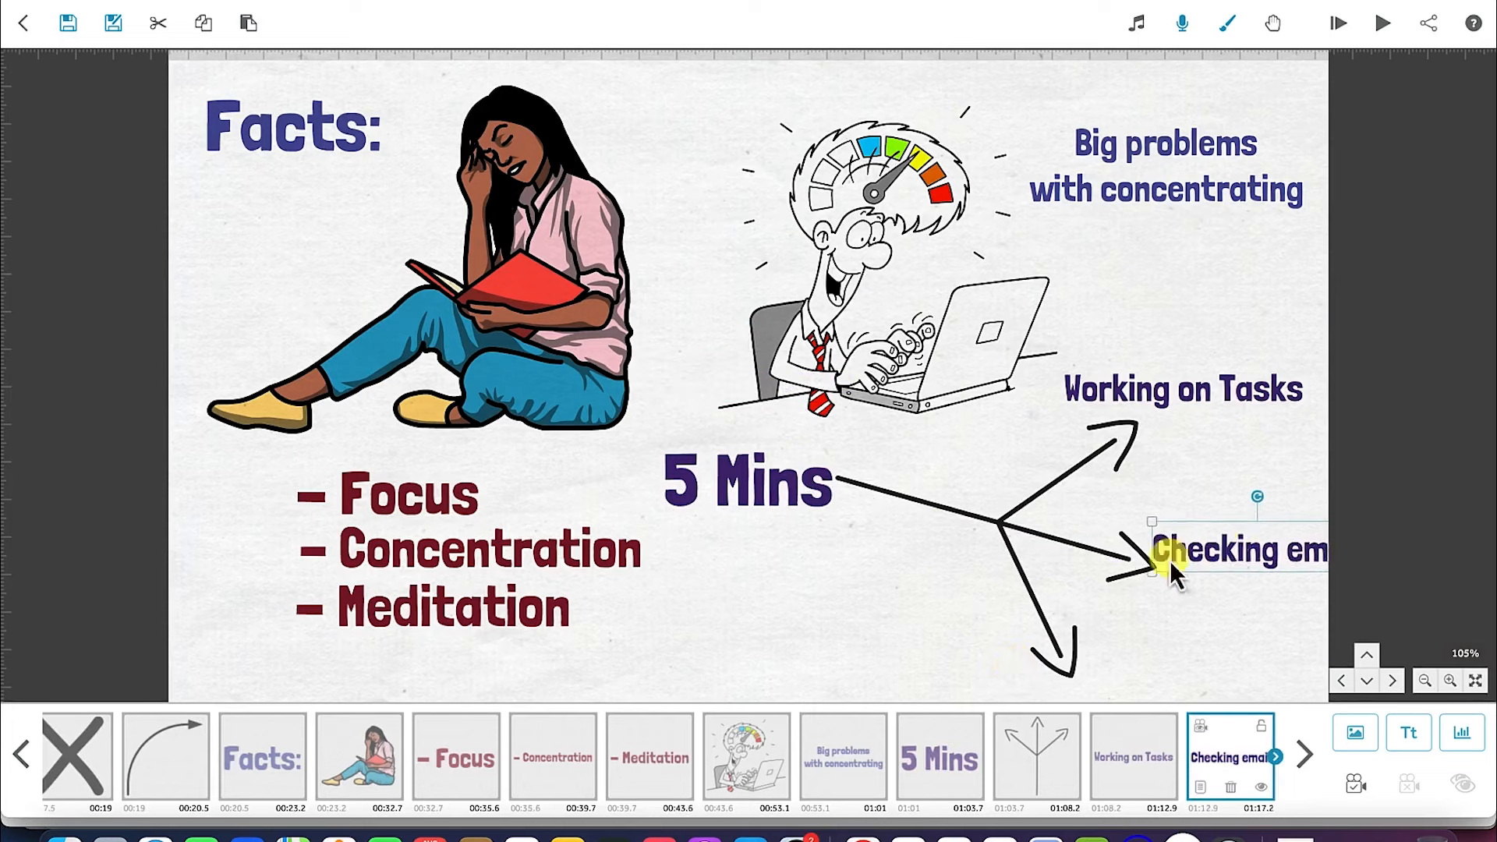
Shorten the three-headed arrow and move "Checking email" fully onto the canvas, just above the middle arrowhead.
click(1026, 579)
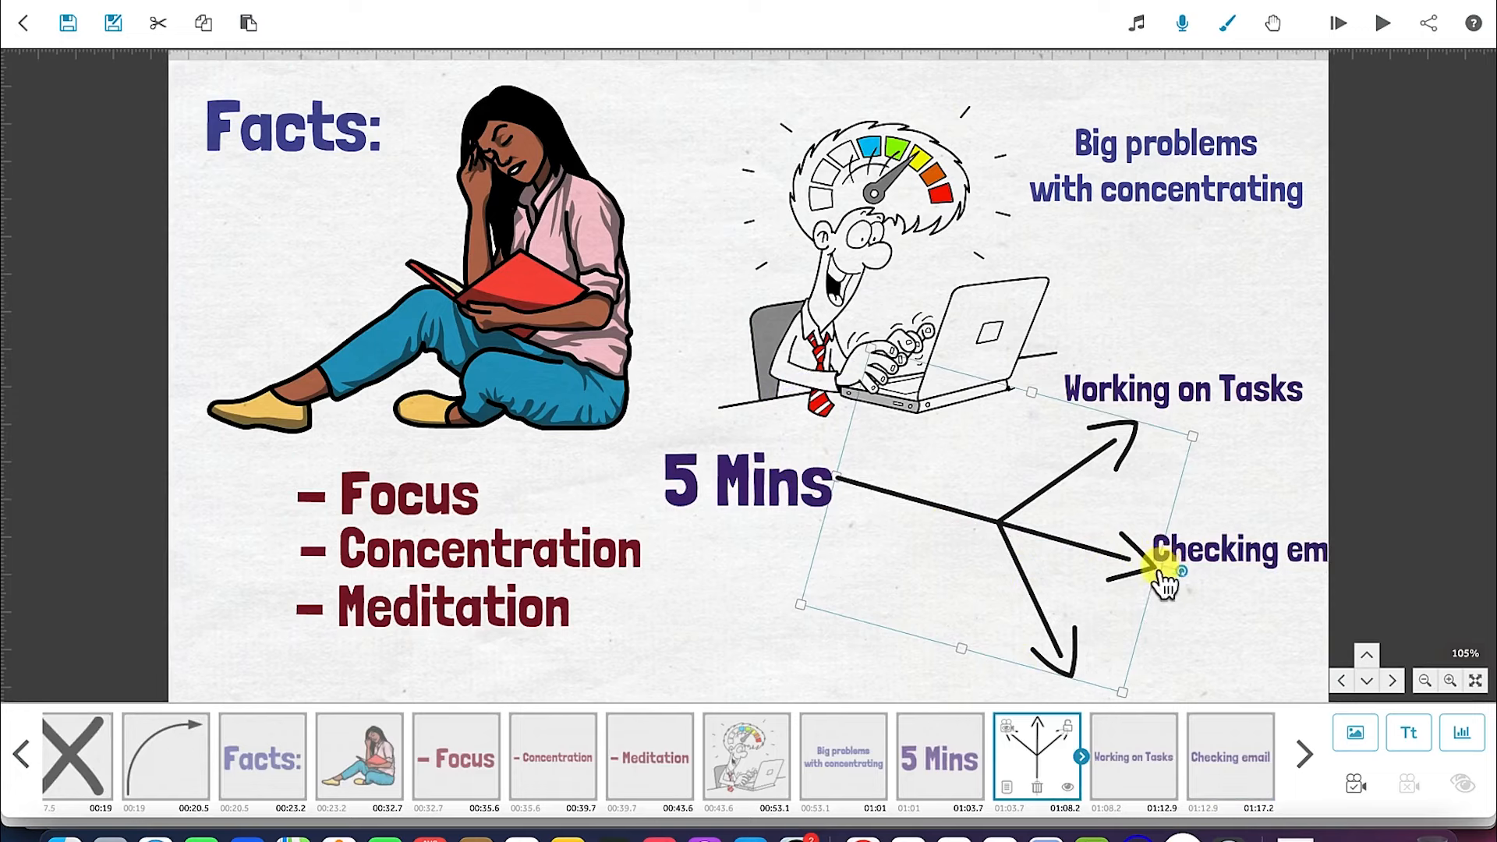
drag(1163, 571, 1122, 568)
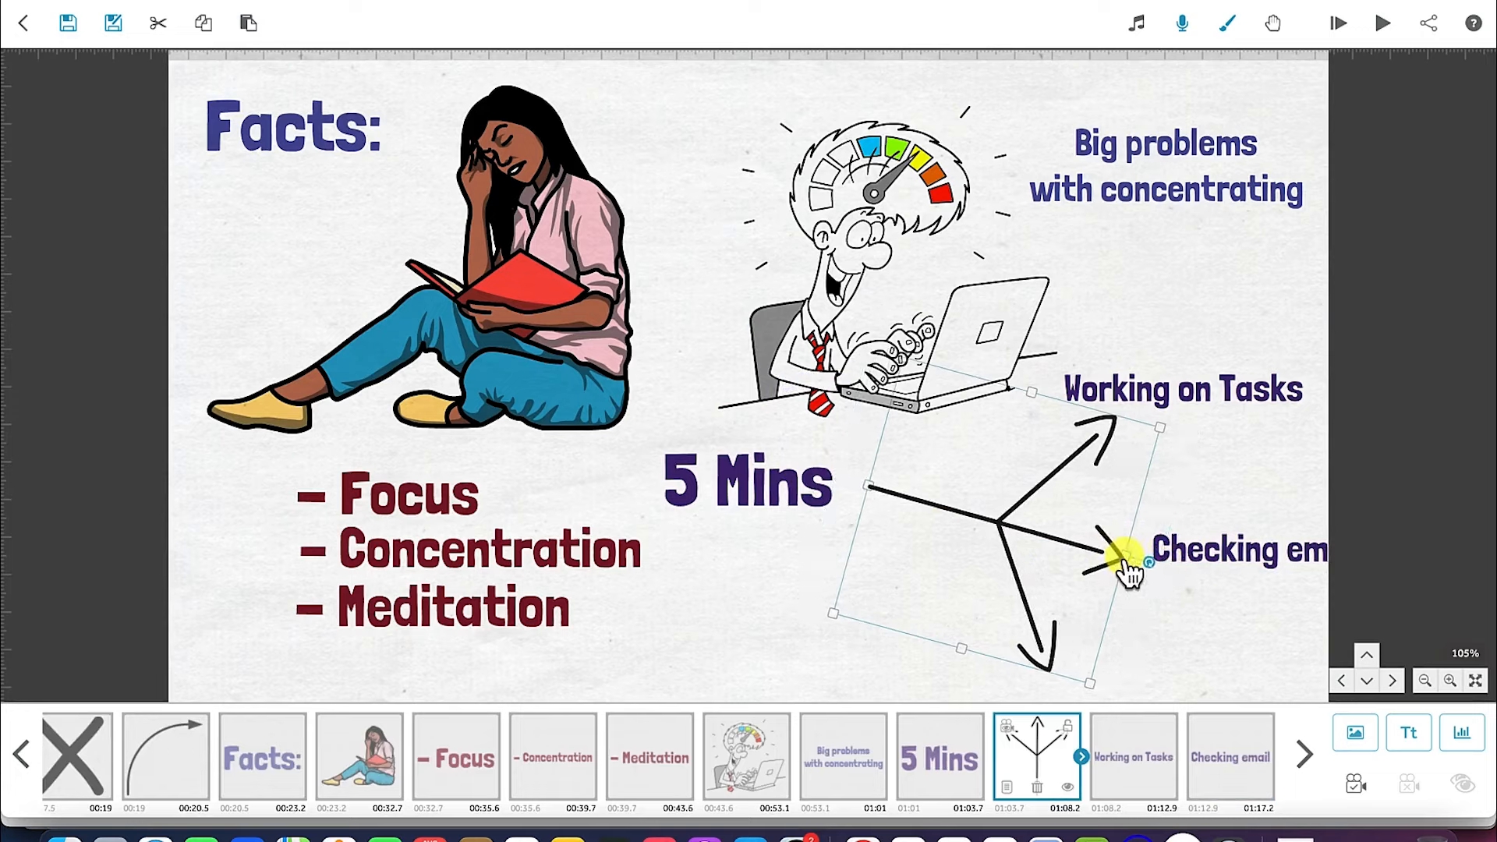
click(1214, 554)
drag(1215, 553, 1161, 510)
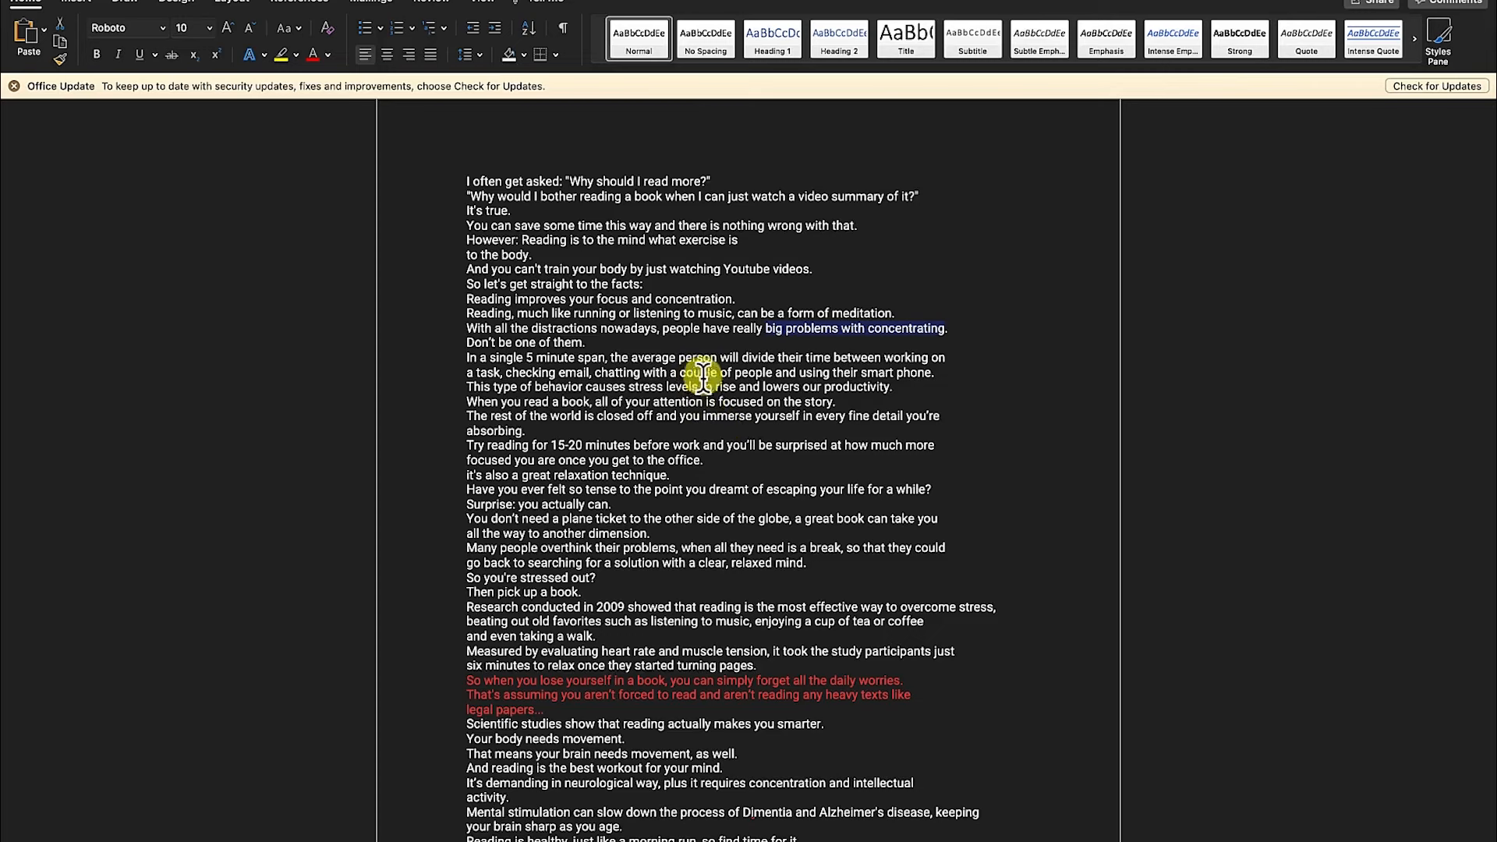
Switch from the script back to VideoScribe, add the text "Chatting" in dark purple and place it beside the lowest arrowhead.
click(617, 373)
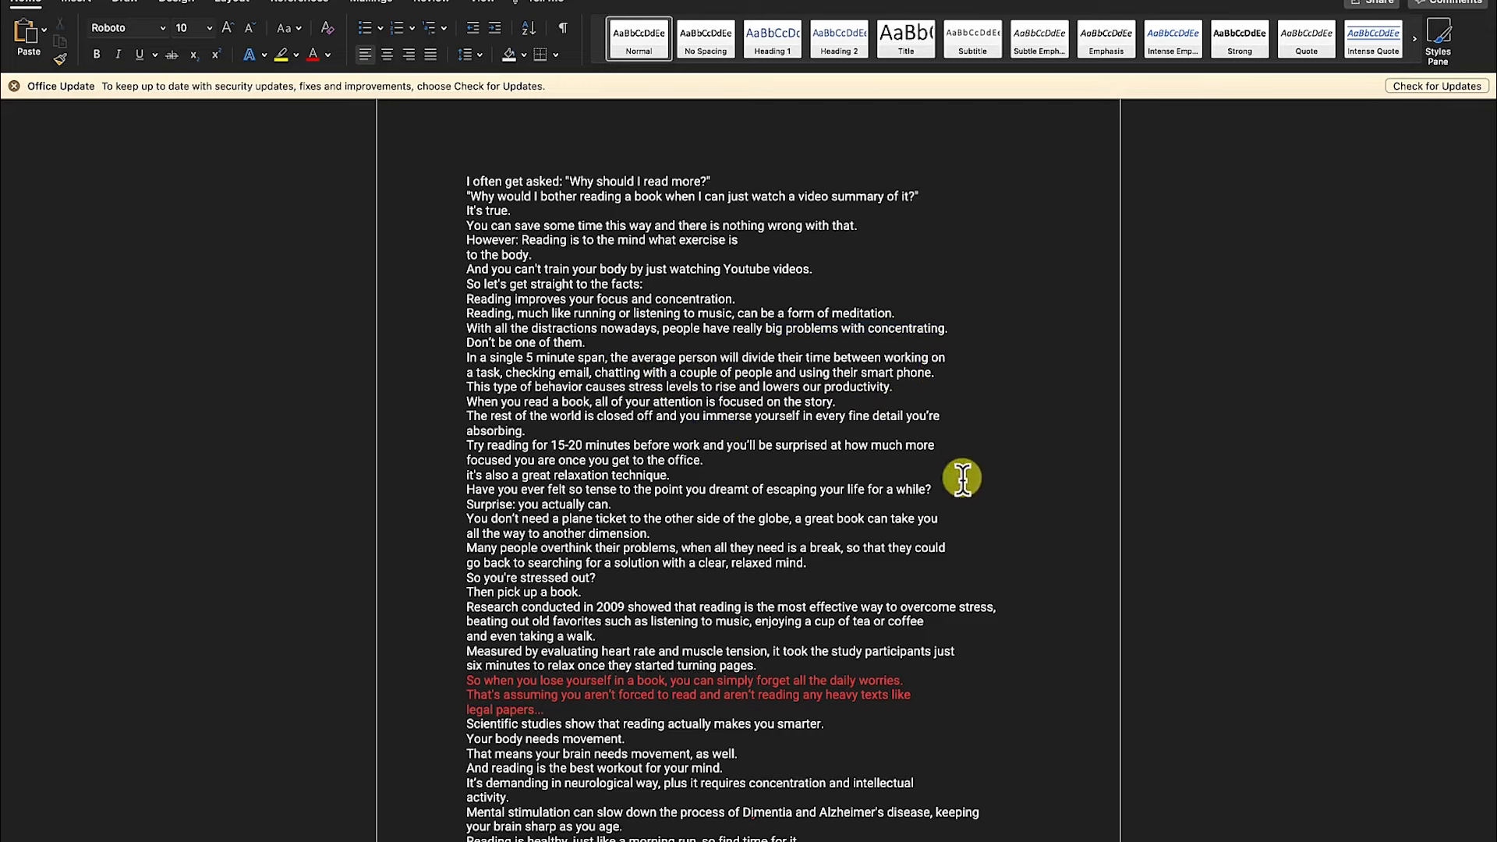
key(ctrl+Up)
click(1187, 736)
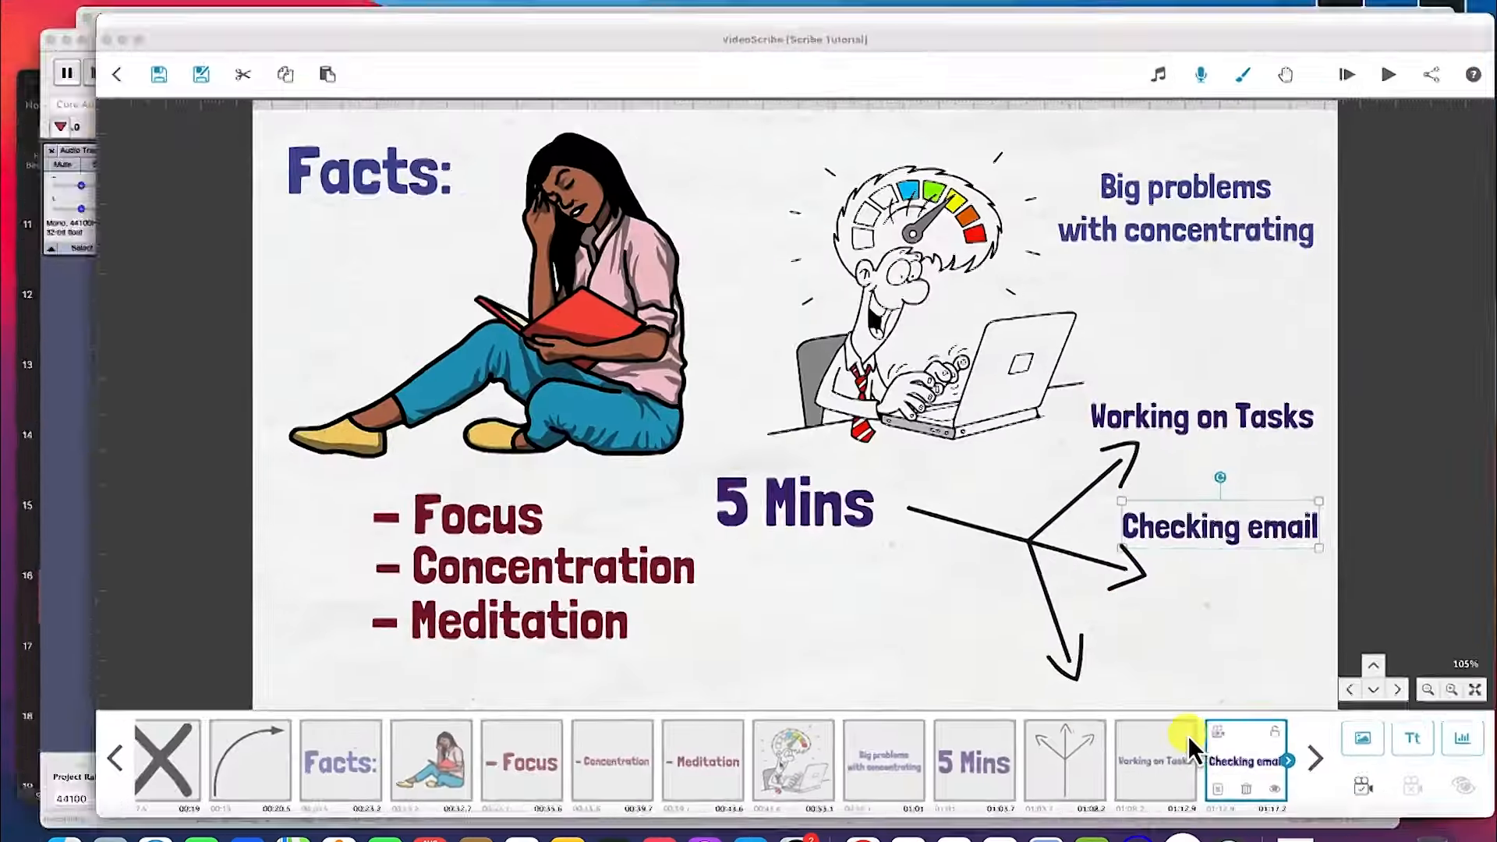
click(1408, 735)
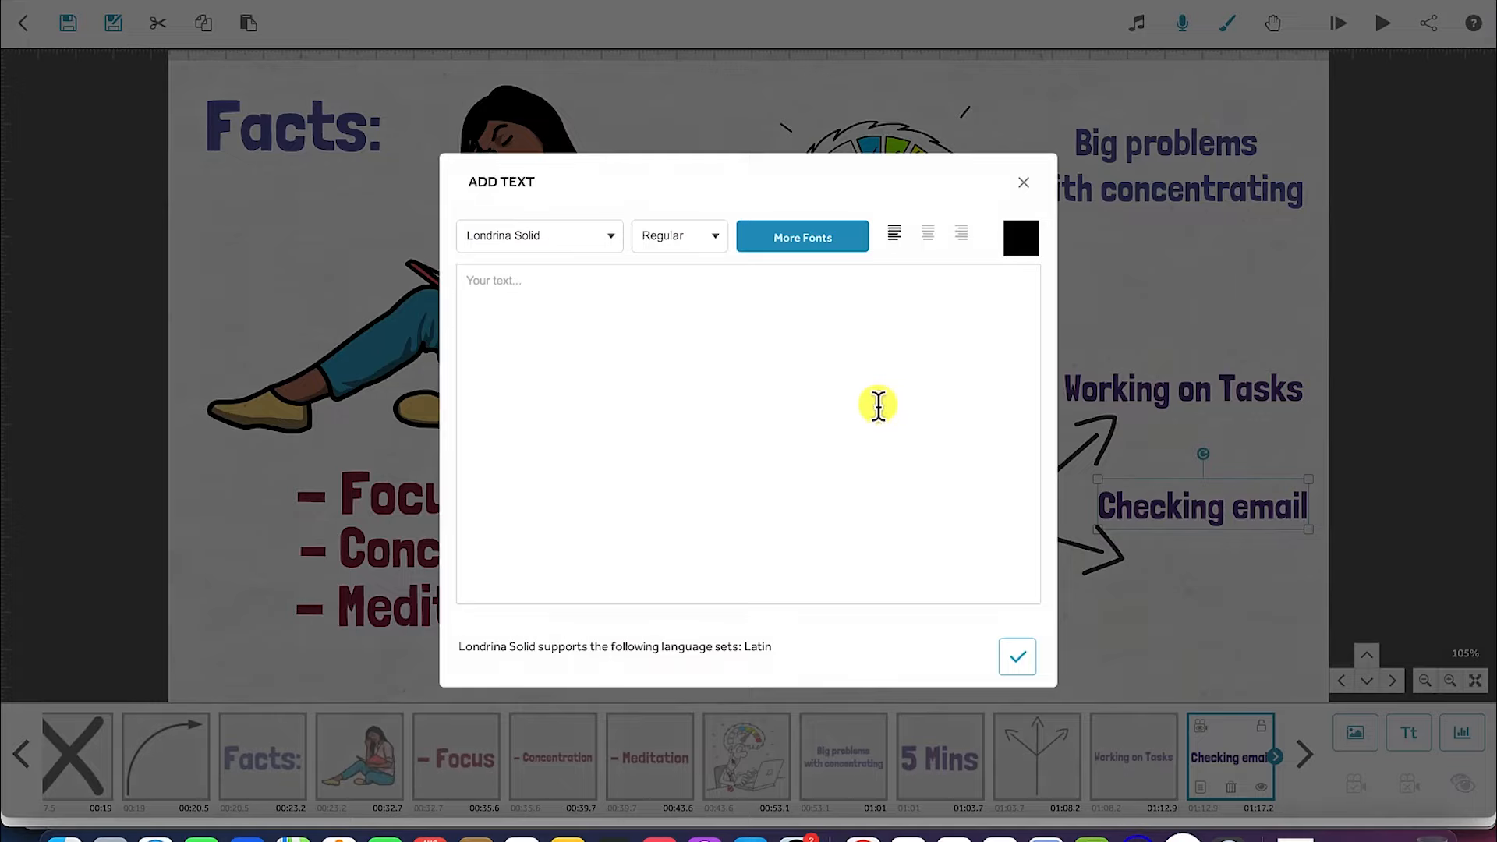
text(Chatting)
click(1031, 252)
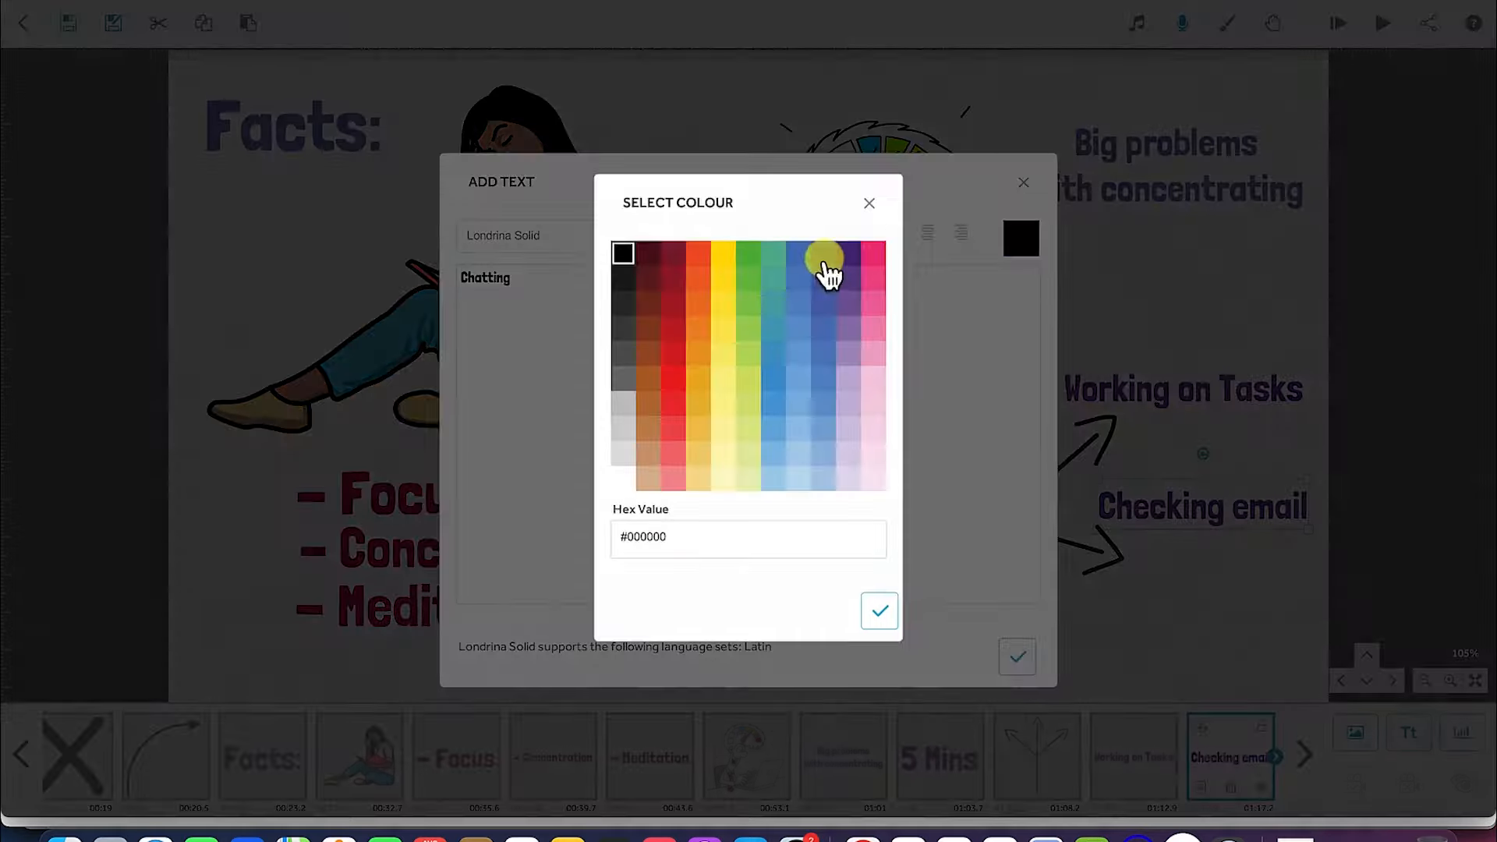
click(848, 256)
click(879, 614)
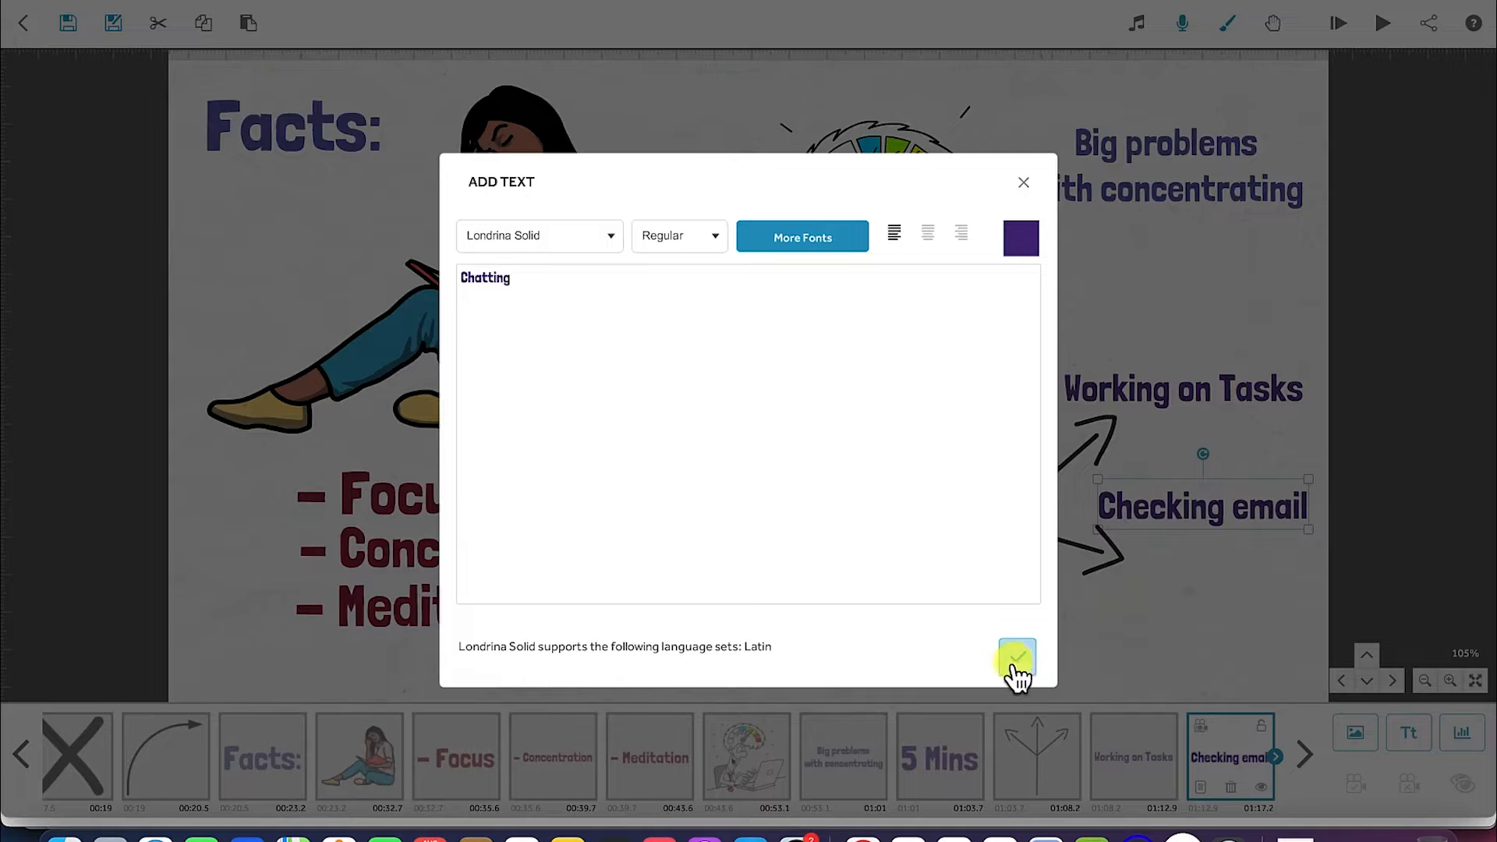
click(1017, 657)
drag(750, 373, 1139, 649)
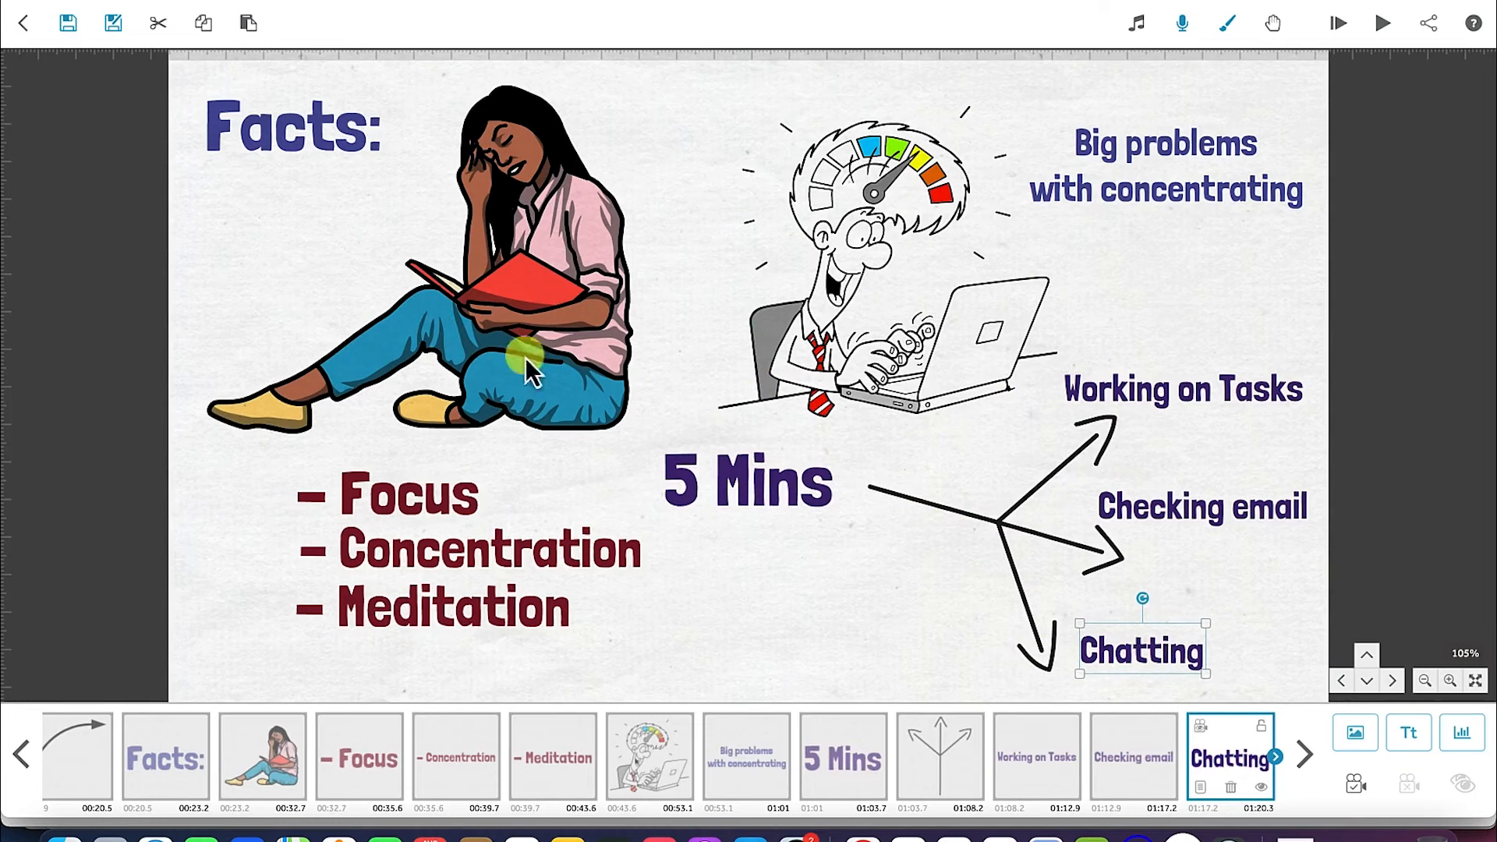
Set the reading woman image's animate time to 0.5 s and its transition time to 0.5 s.
click(298, 91)
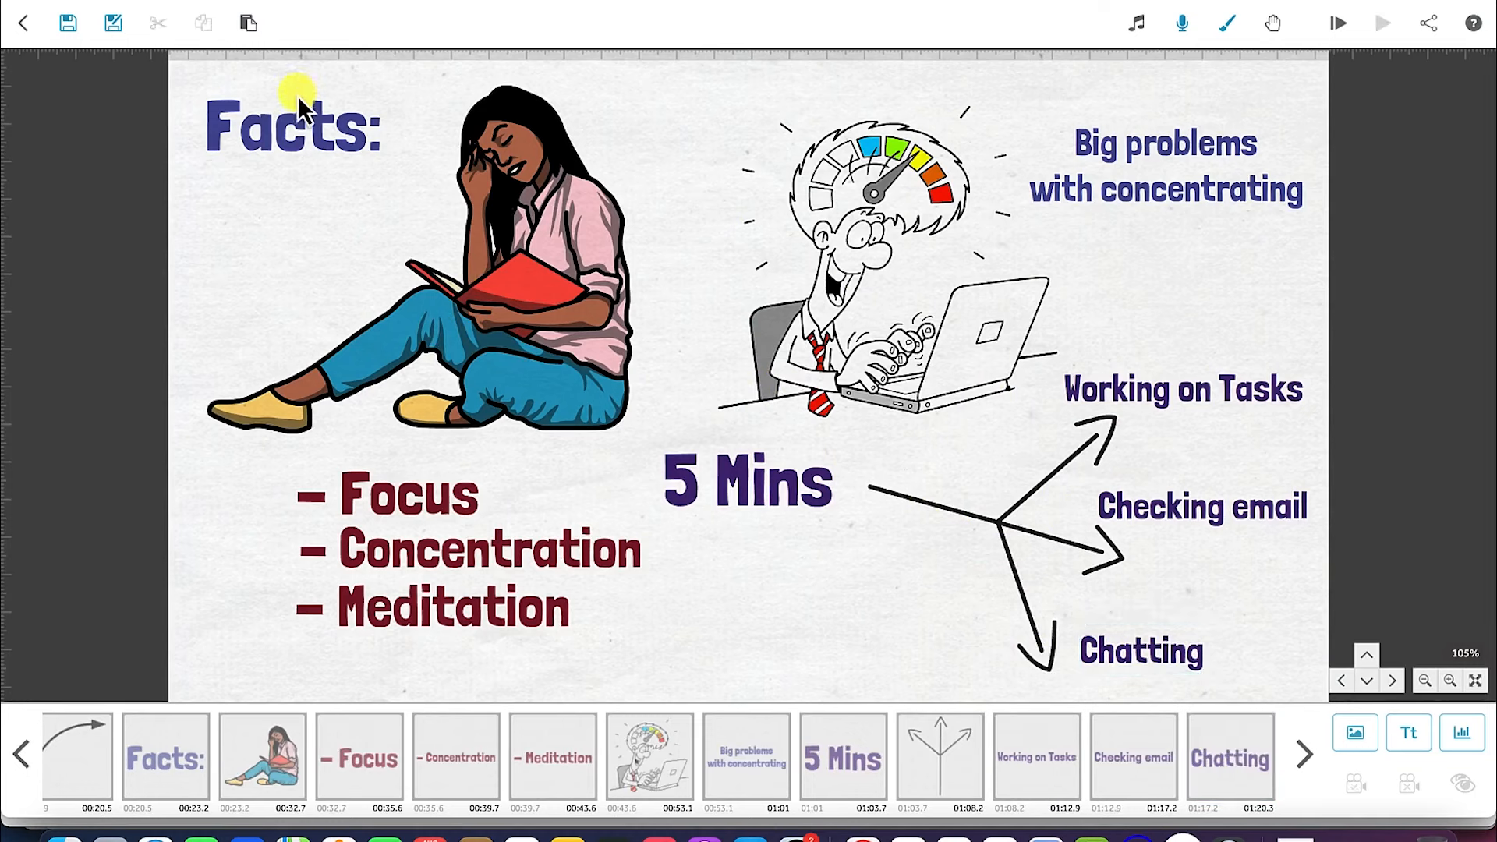
double_click(599, 349)
click(693, 586)
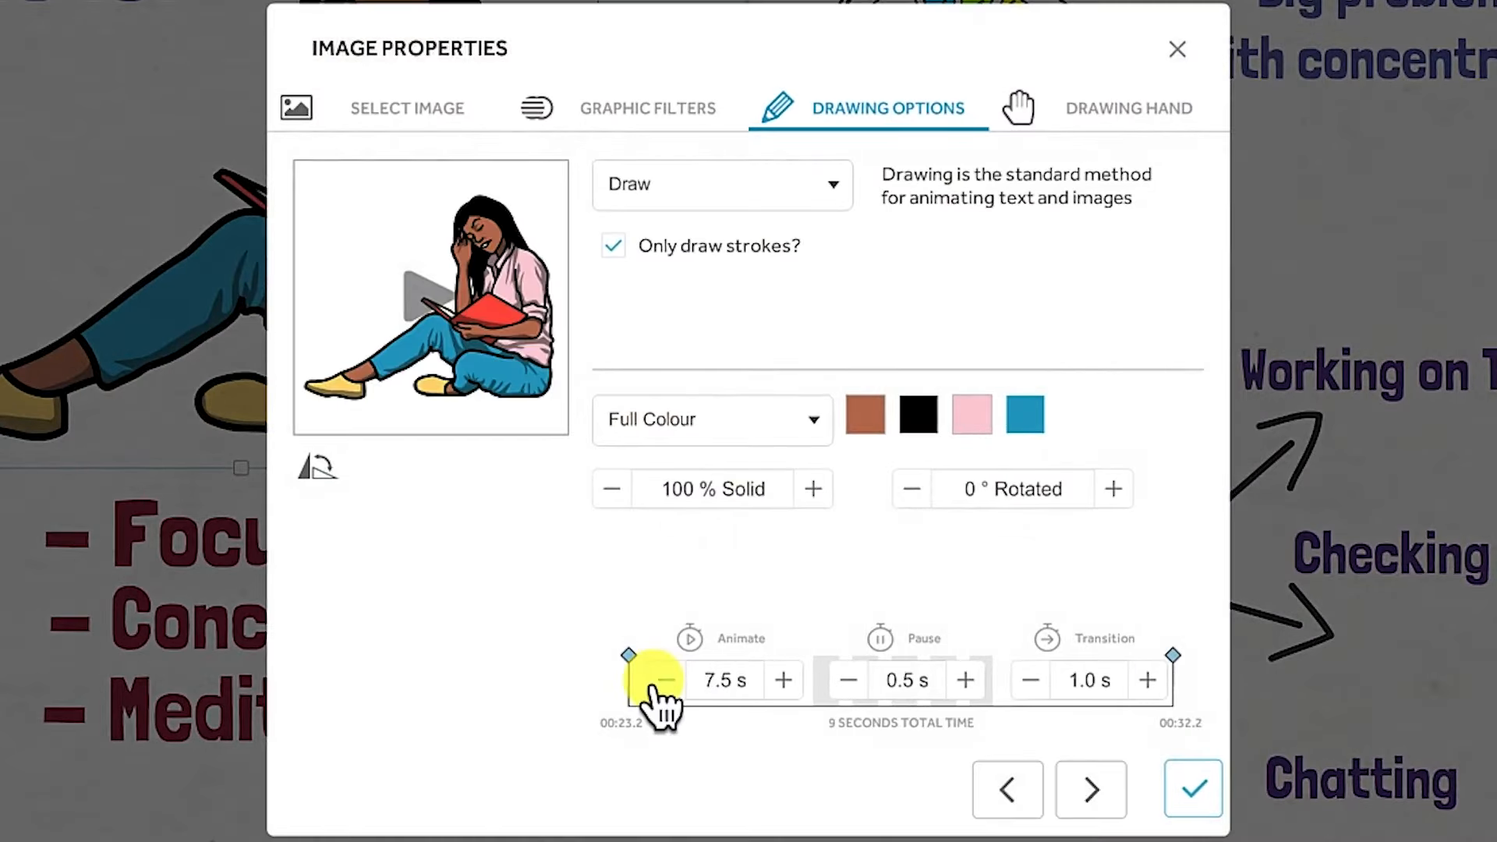
click(659, 681)
click(659, 680)
click(658, 680)
click(658, 681)
click(658, 681)
click(659, 680)
click(658, 680)
click(658, 681)
click(659, 681)
click(659, 680)
click(659, 680)
click(659, 681)
click(1029, 682)
Change the reading woman's animation to Move In from the top and use the recently used two-finger hand as its drawing hand.
click(731, 184)
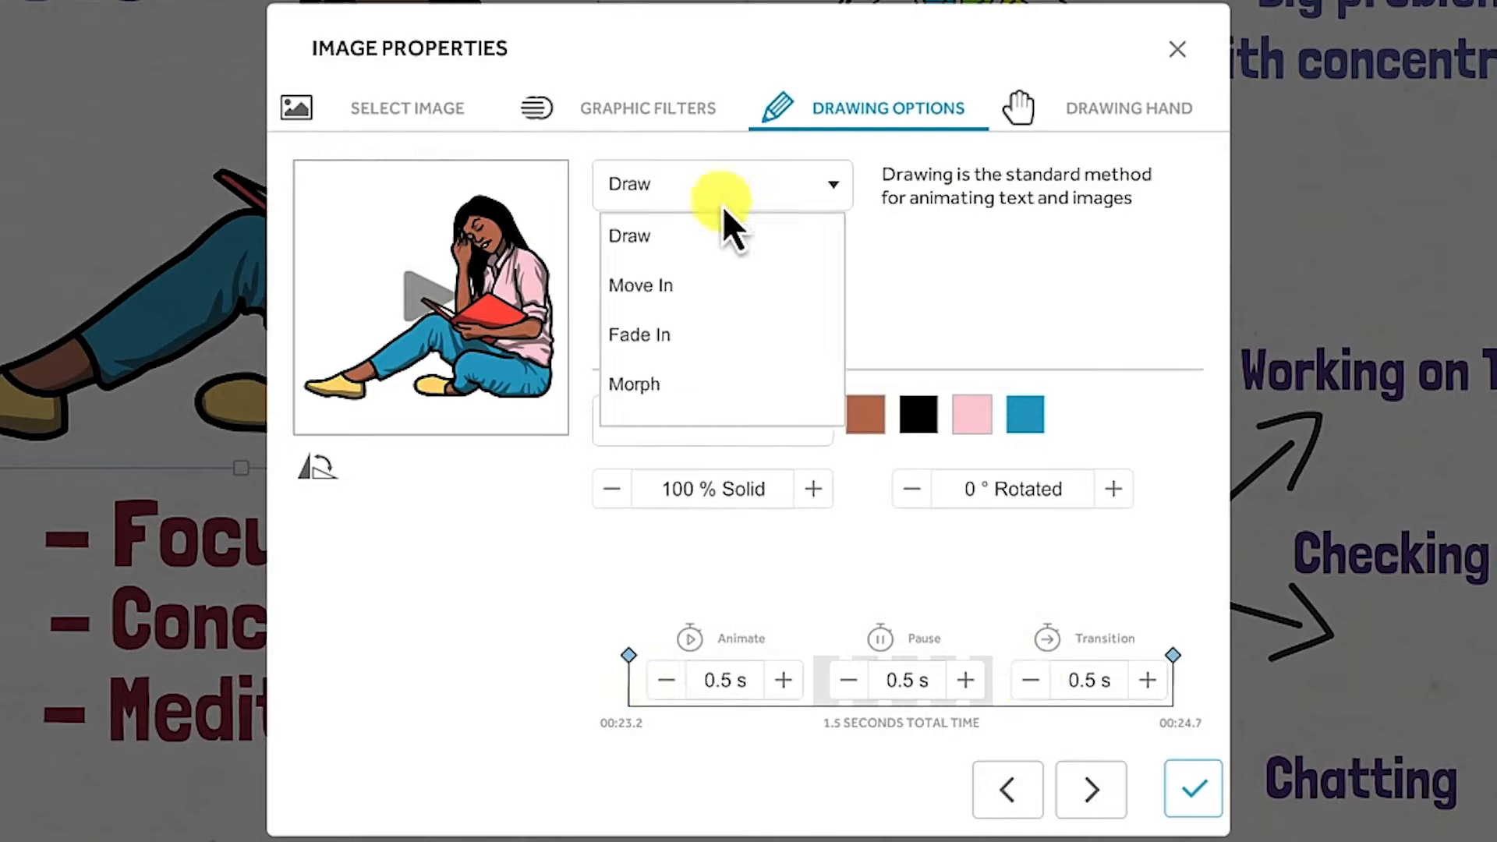
click(672, 284)
click(947, 221)
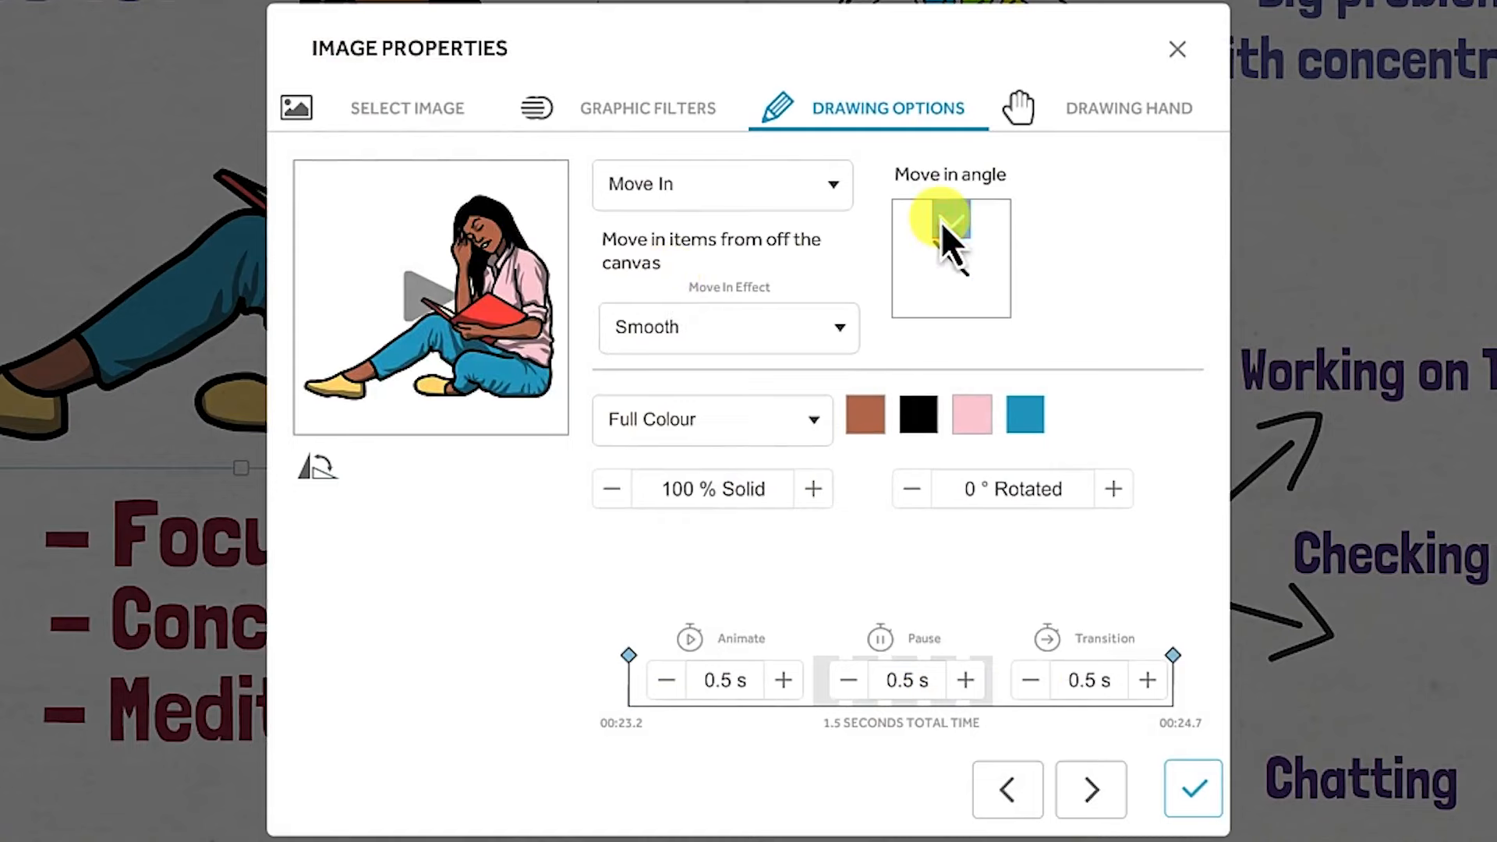
click(1141, 109)
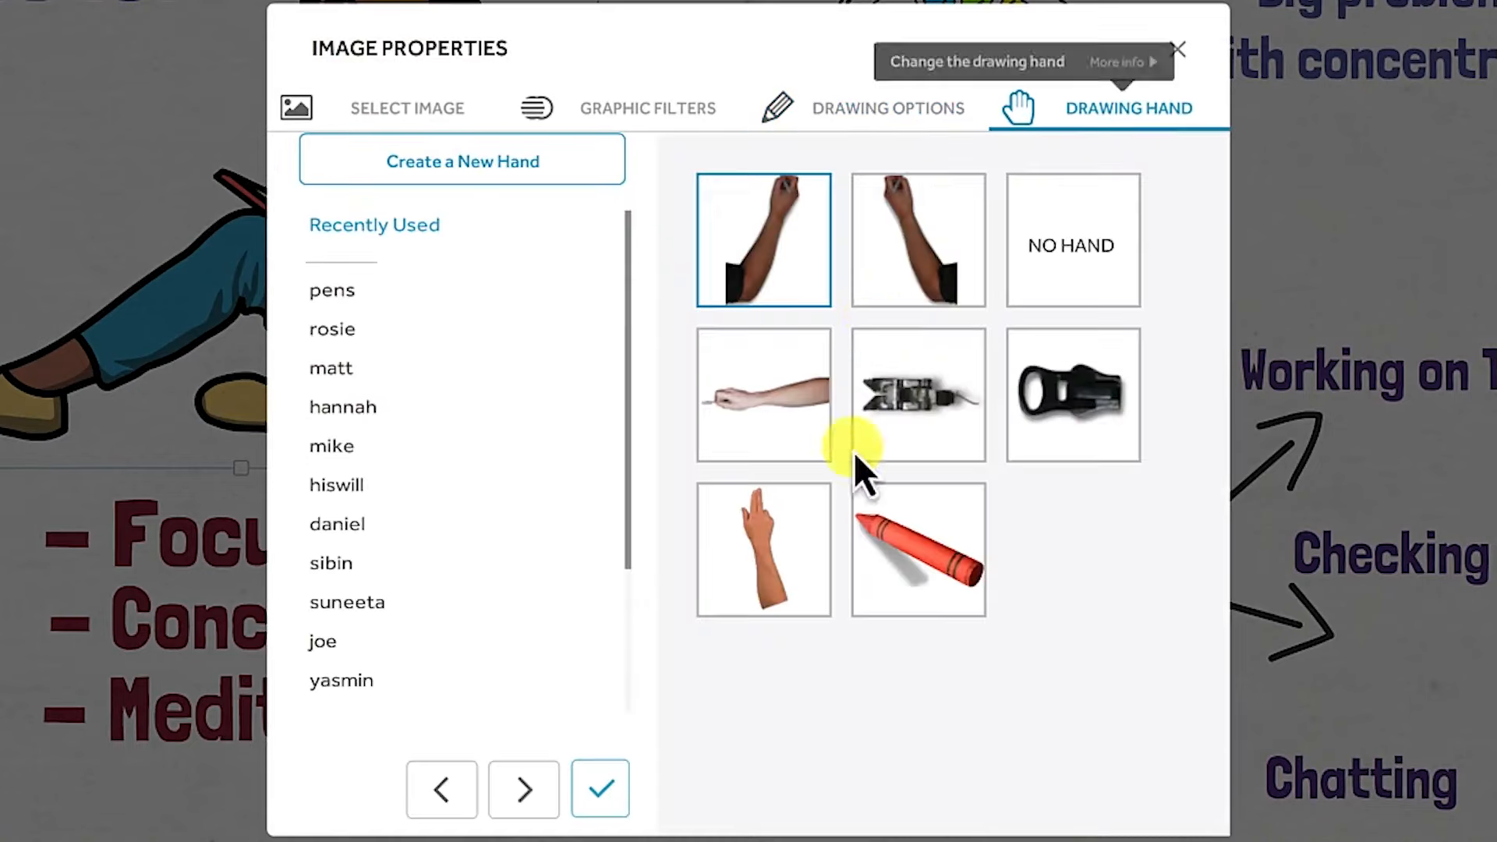
click(805, 584)
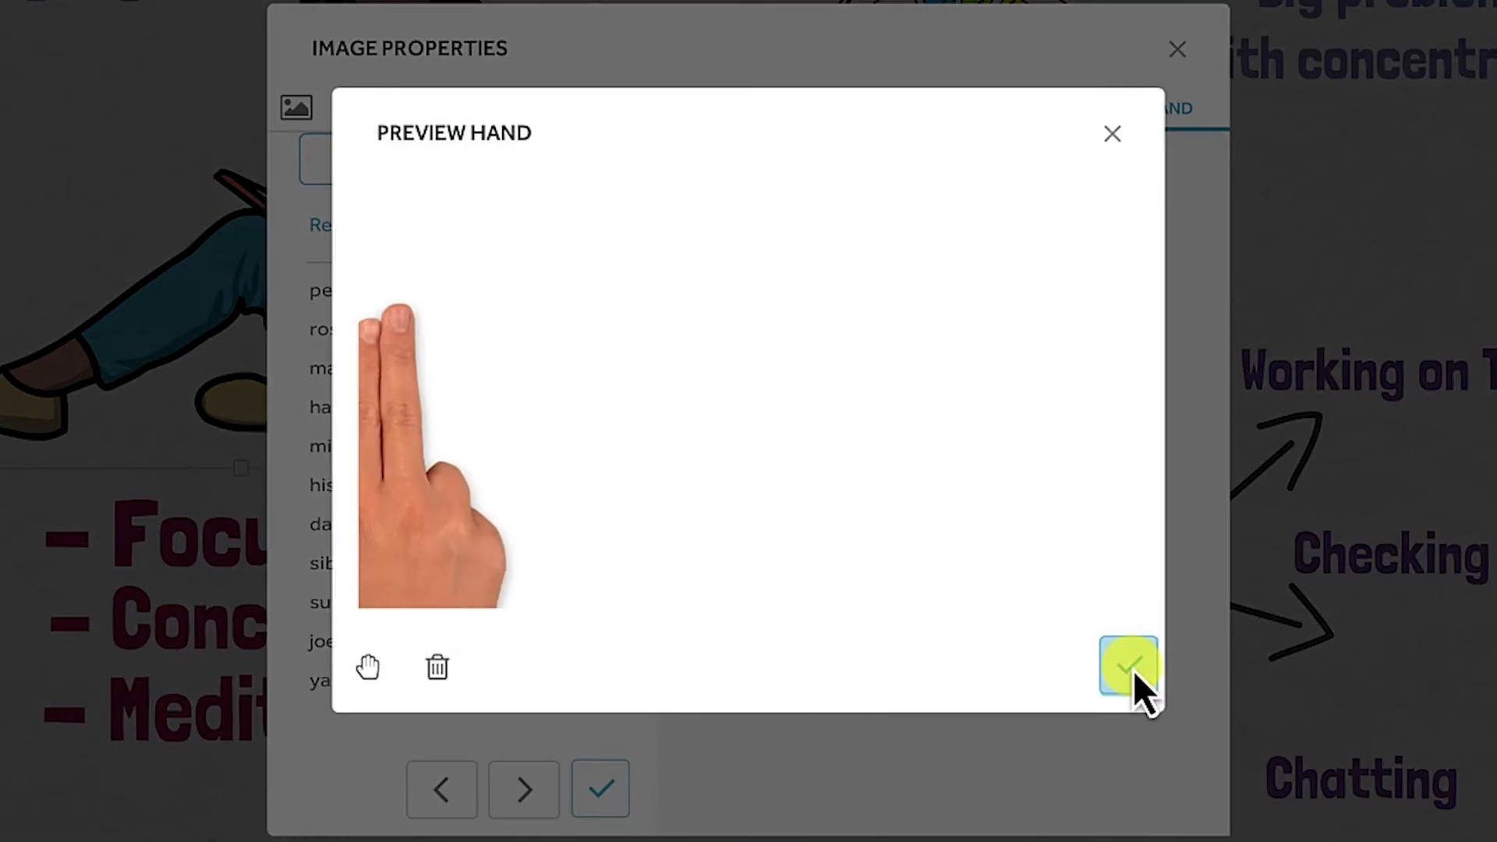
click(1128, 665)
click(600, 789)
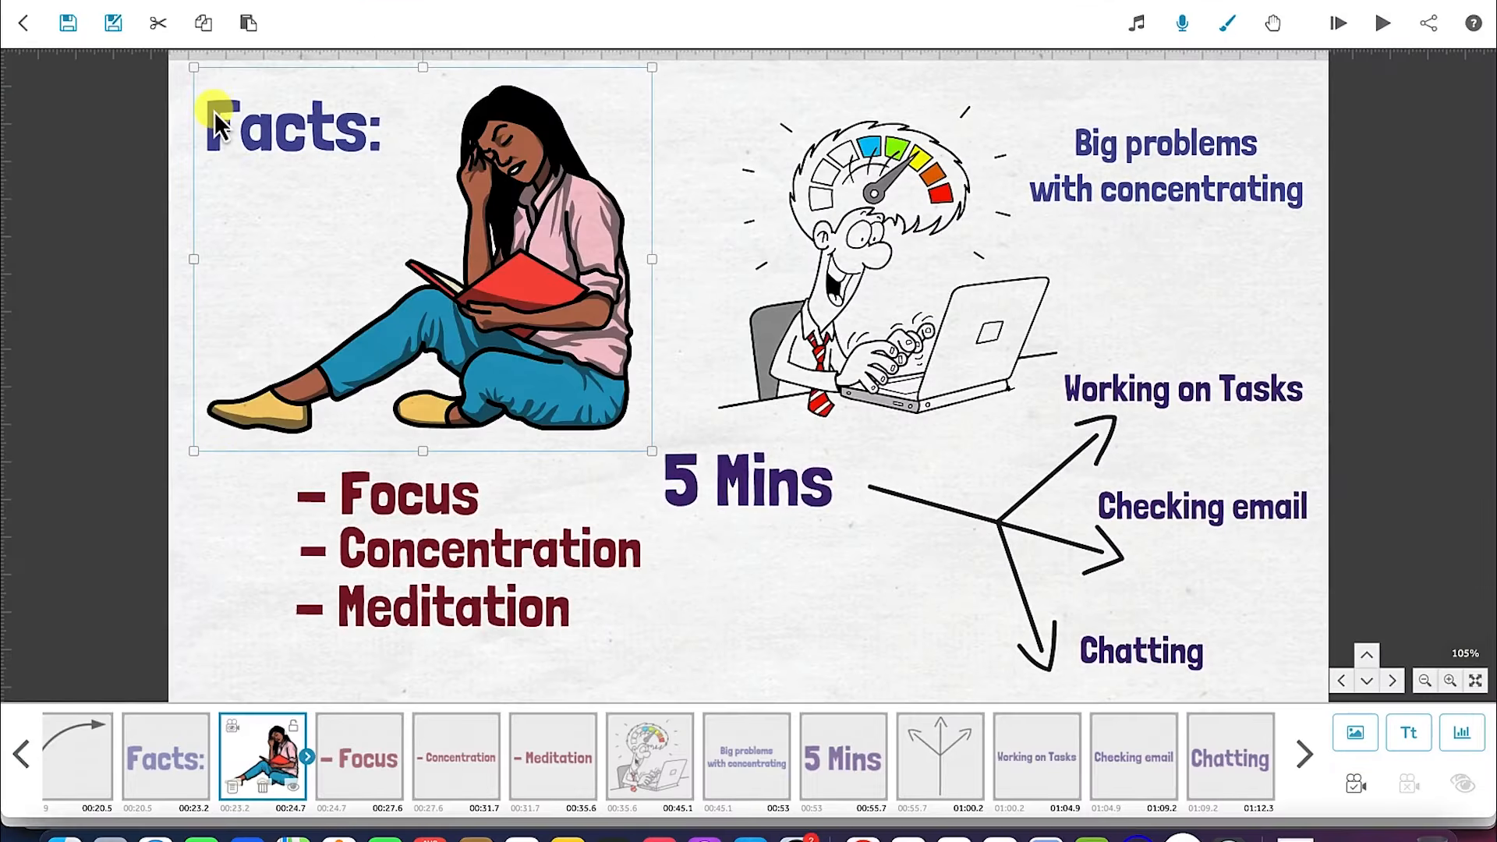
Set the "Facts:" text's animate time to 0.5 s and its transition time to 0.5 s.
click(167, 750)
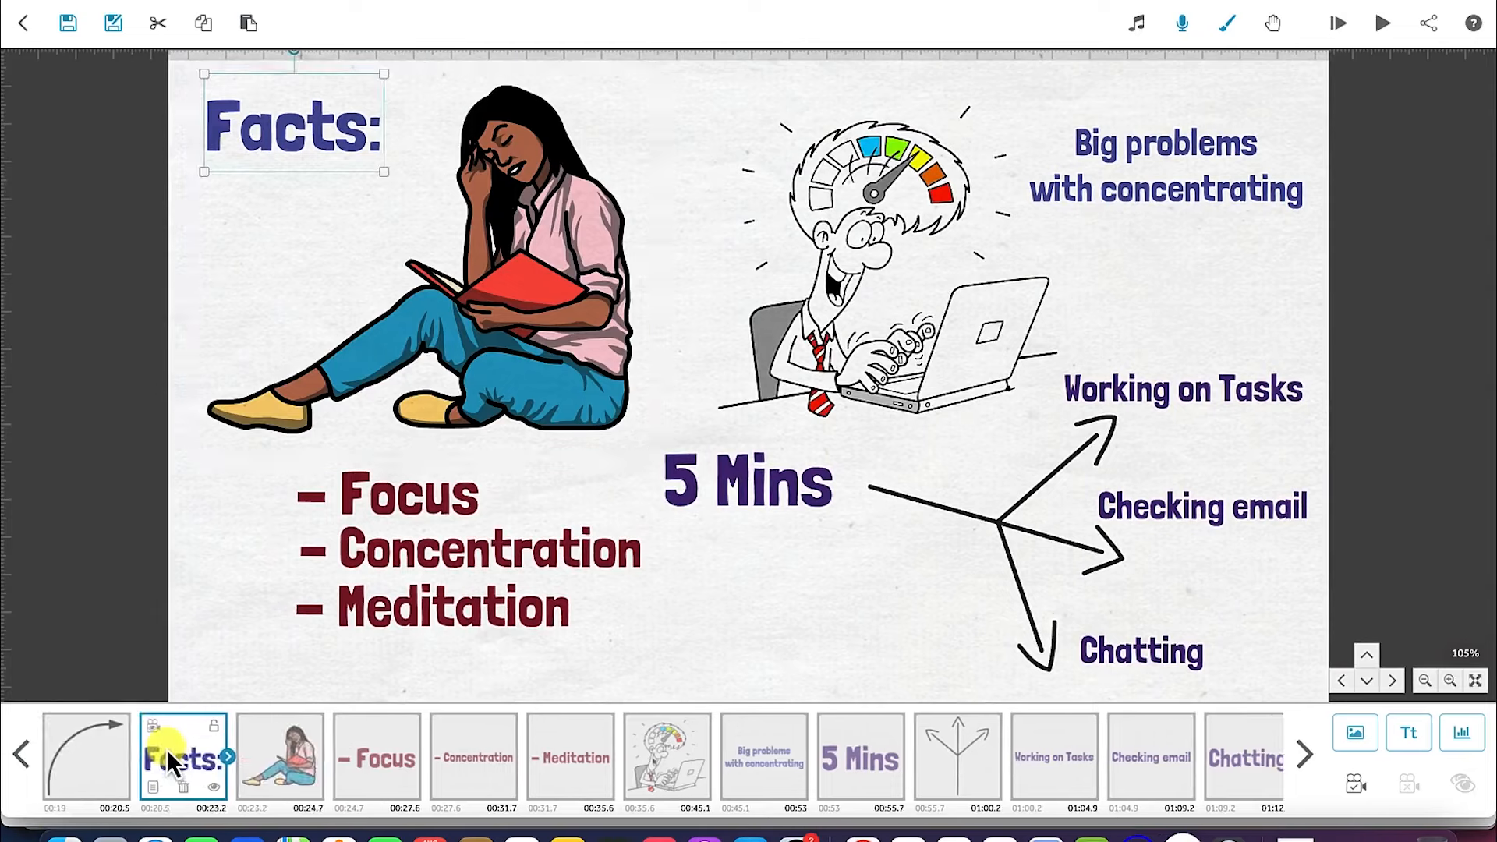
double_click(299, 147)
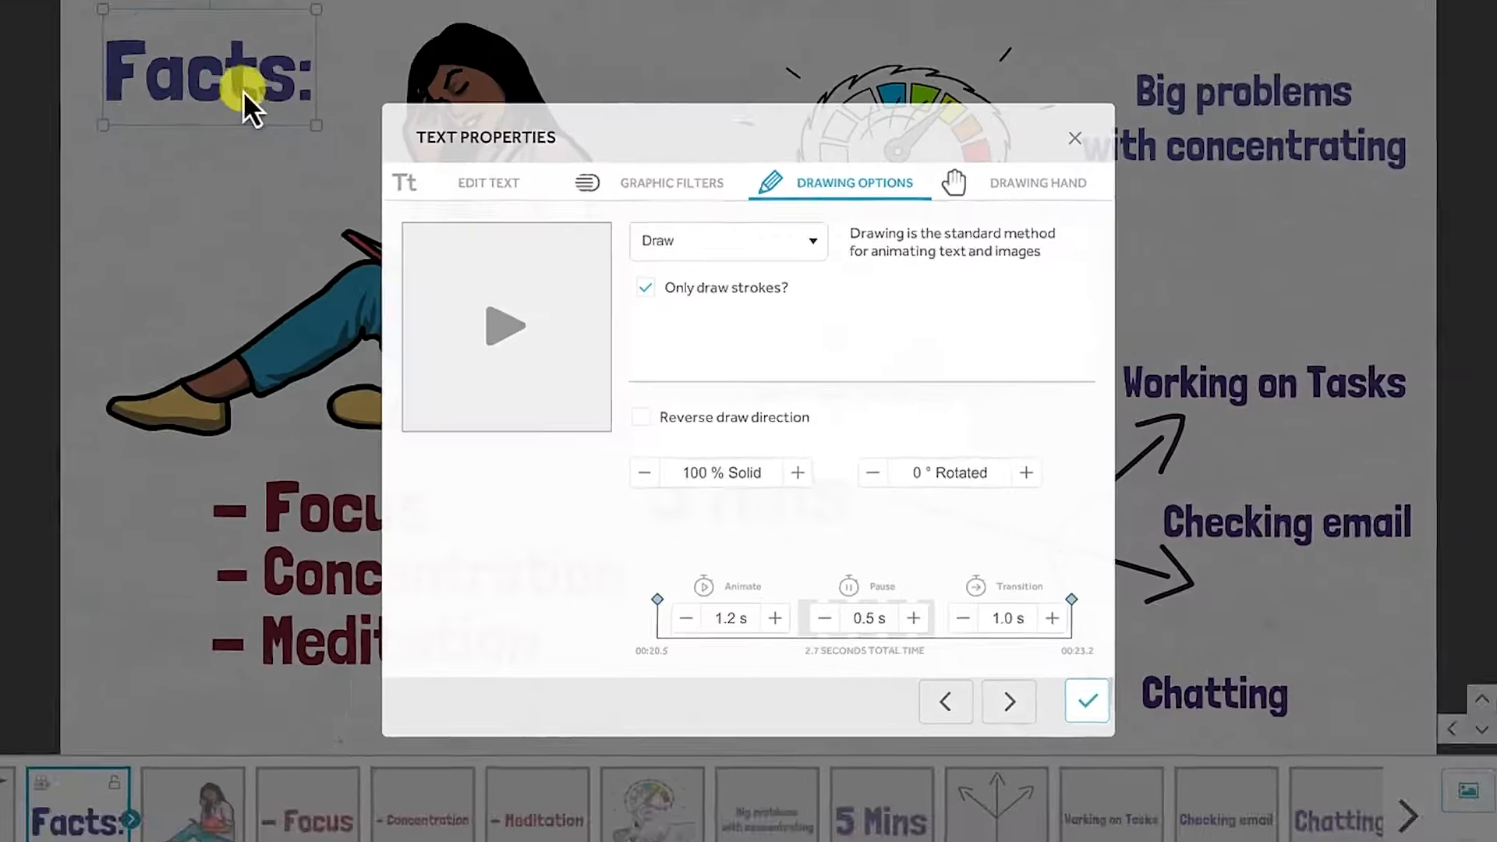
click(686, 619)
click(666, 682)
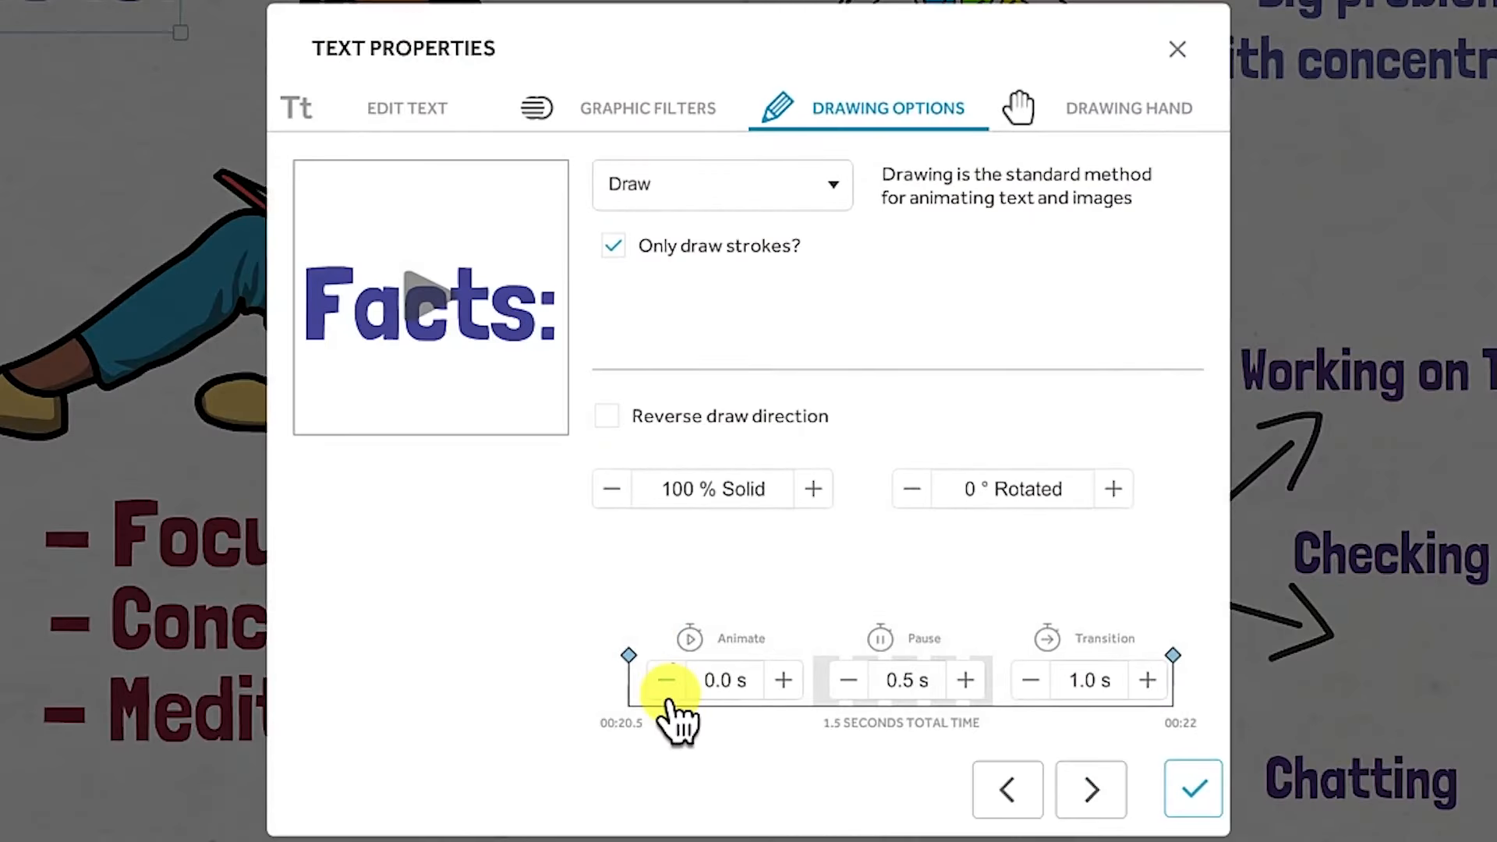
click(782, 681)
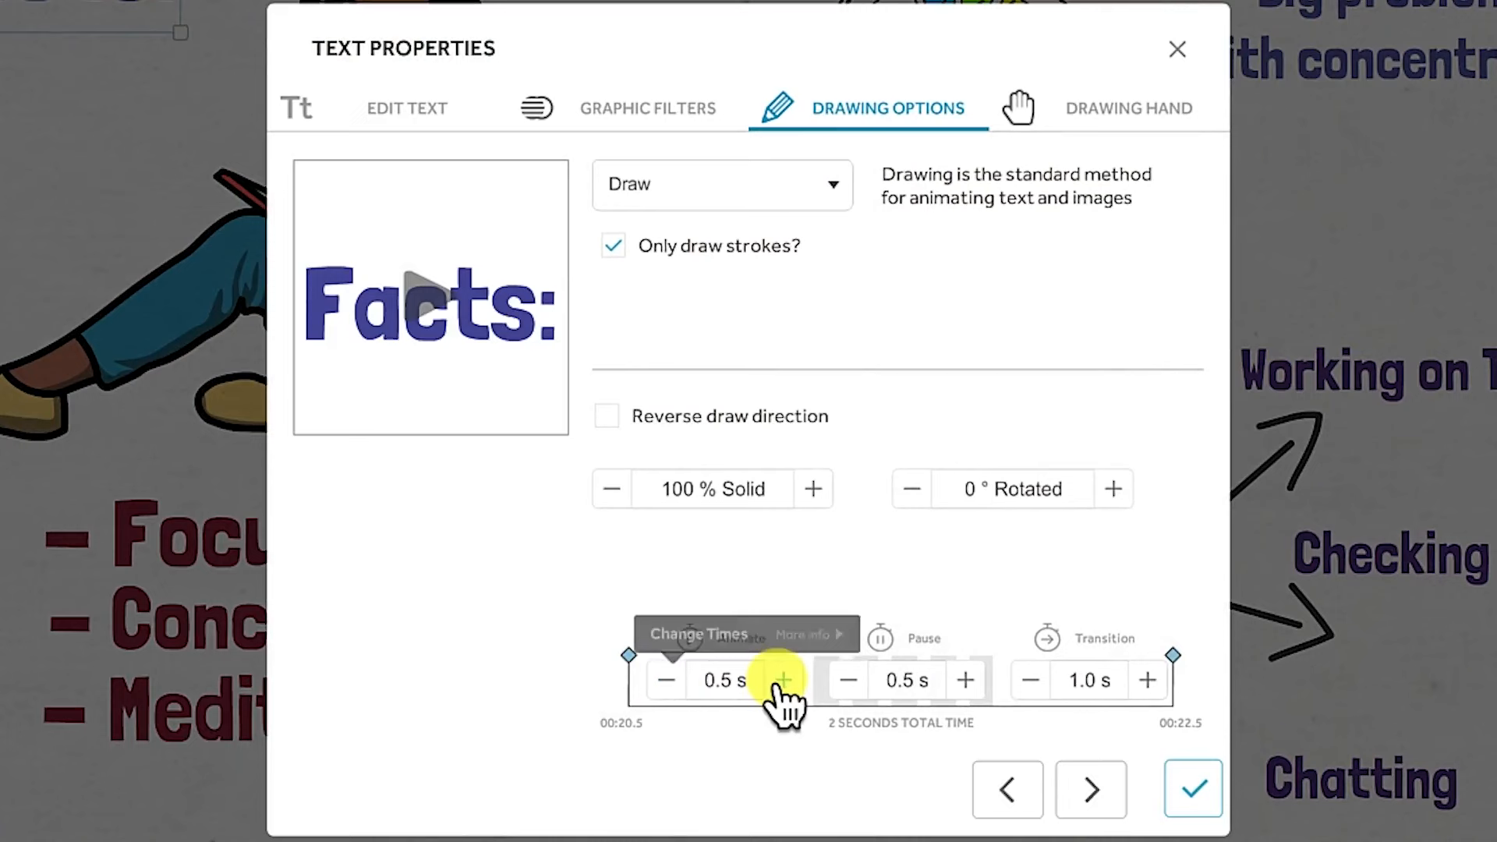
click(1030, 682)
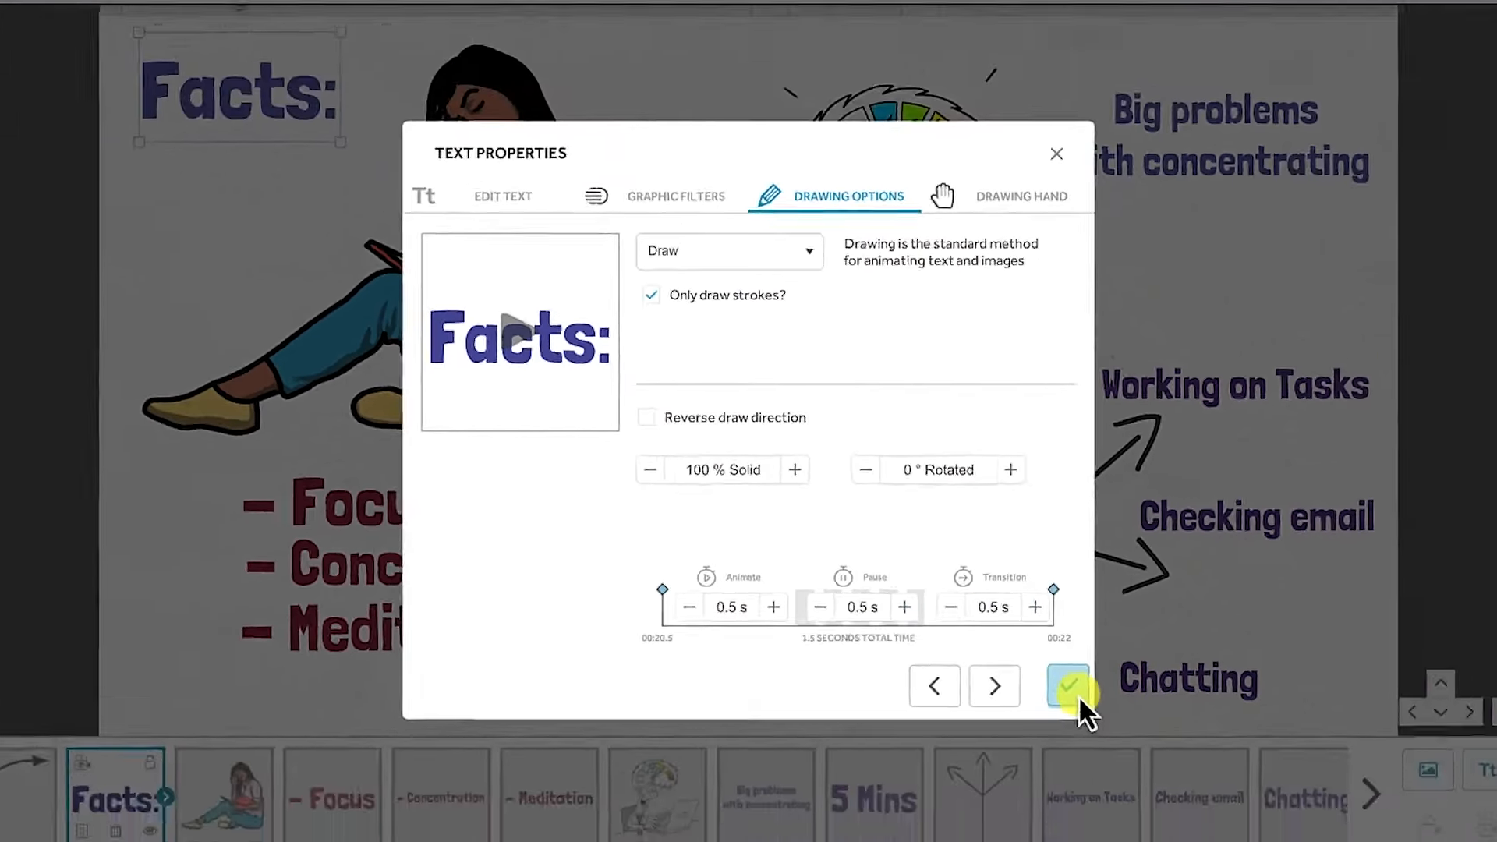
click(1192, 789)
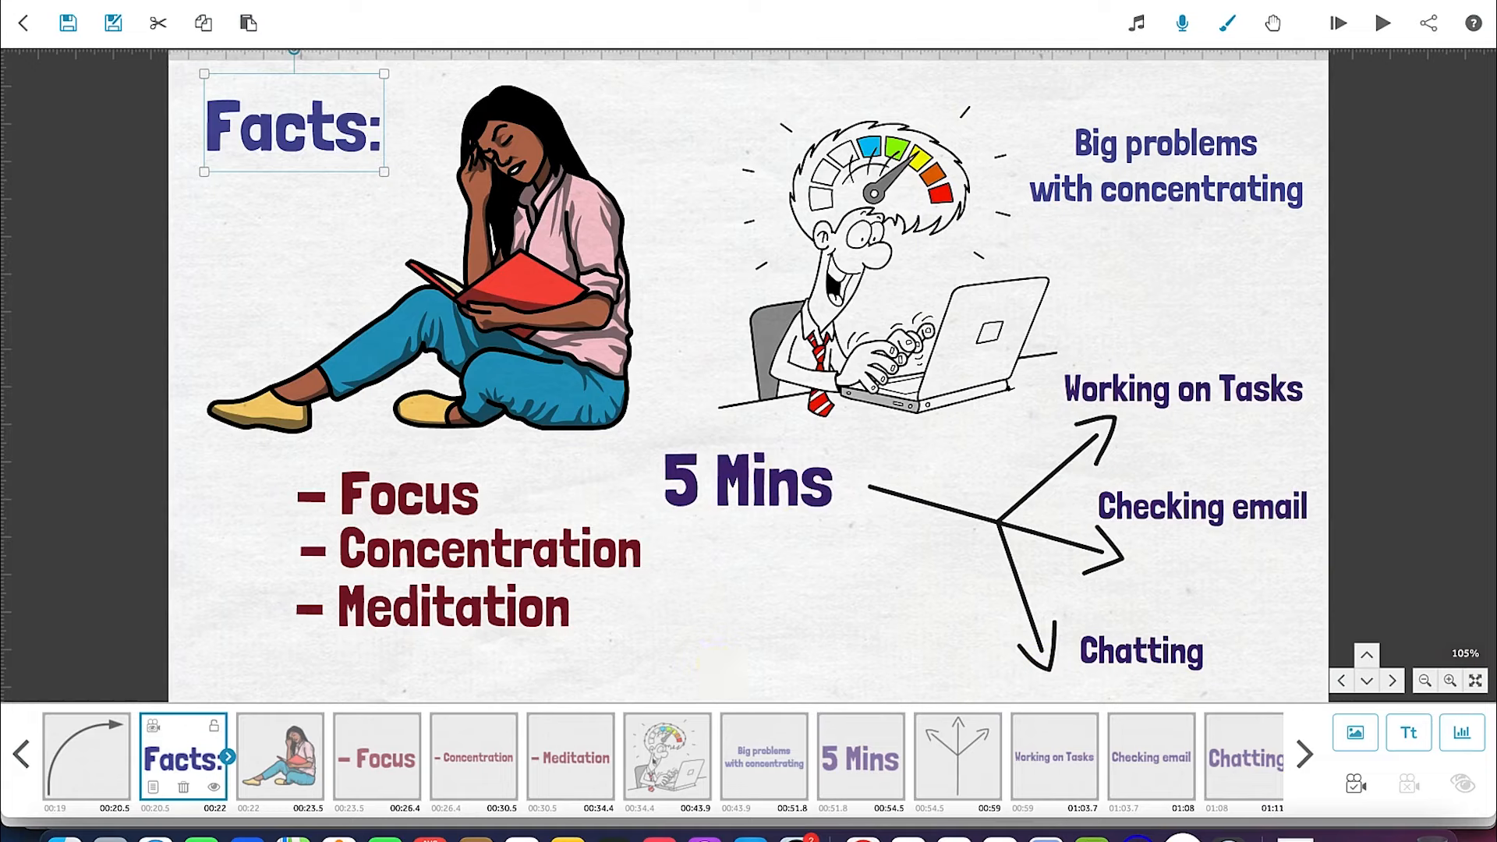
Select every scene element from "Facts:" through "Chatting" and set their camera to the current position.
click(1307, 754)
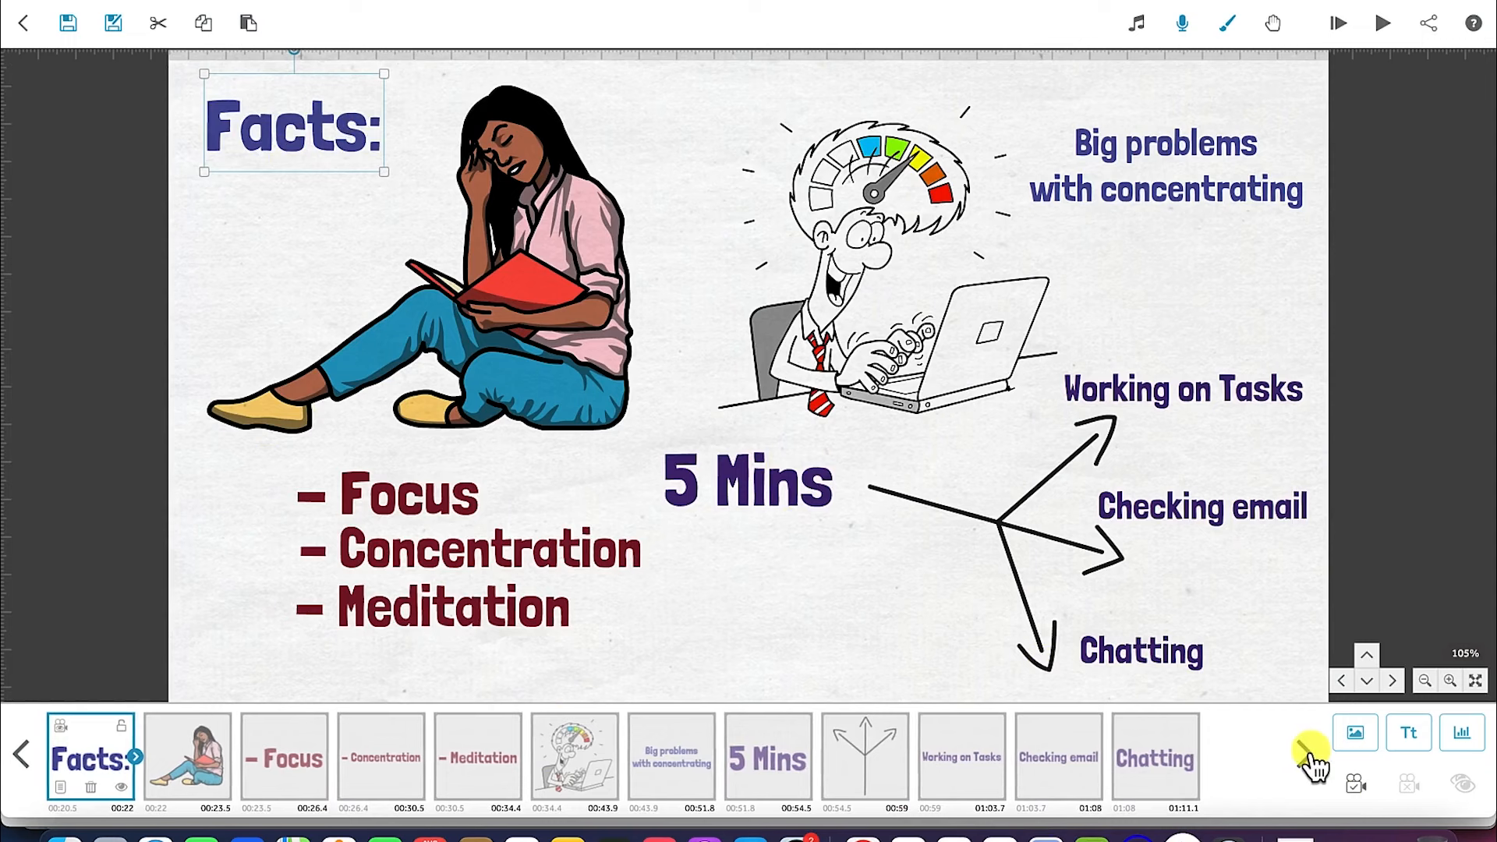
shift+click(1220, 778)
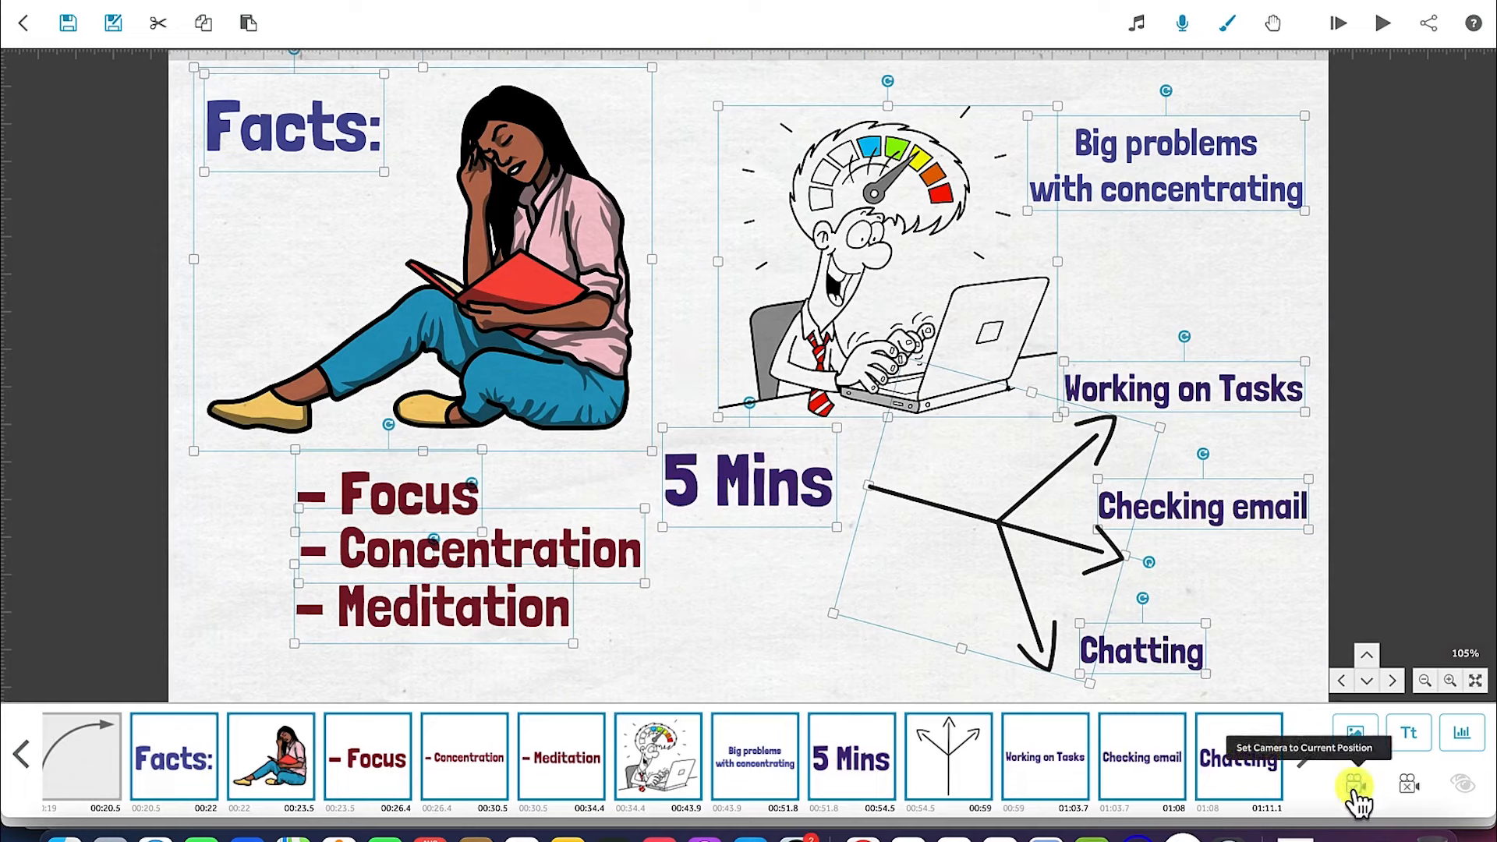
click(719, 602)
Set the "– Focus" text's animate time to 0.5 s and its transition time to 0.5 s.
click(391, 471)
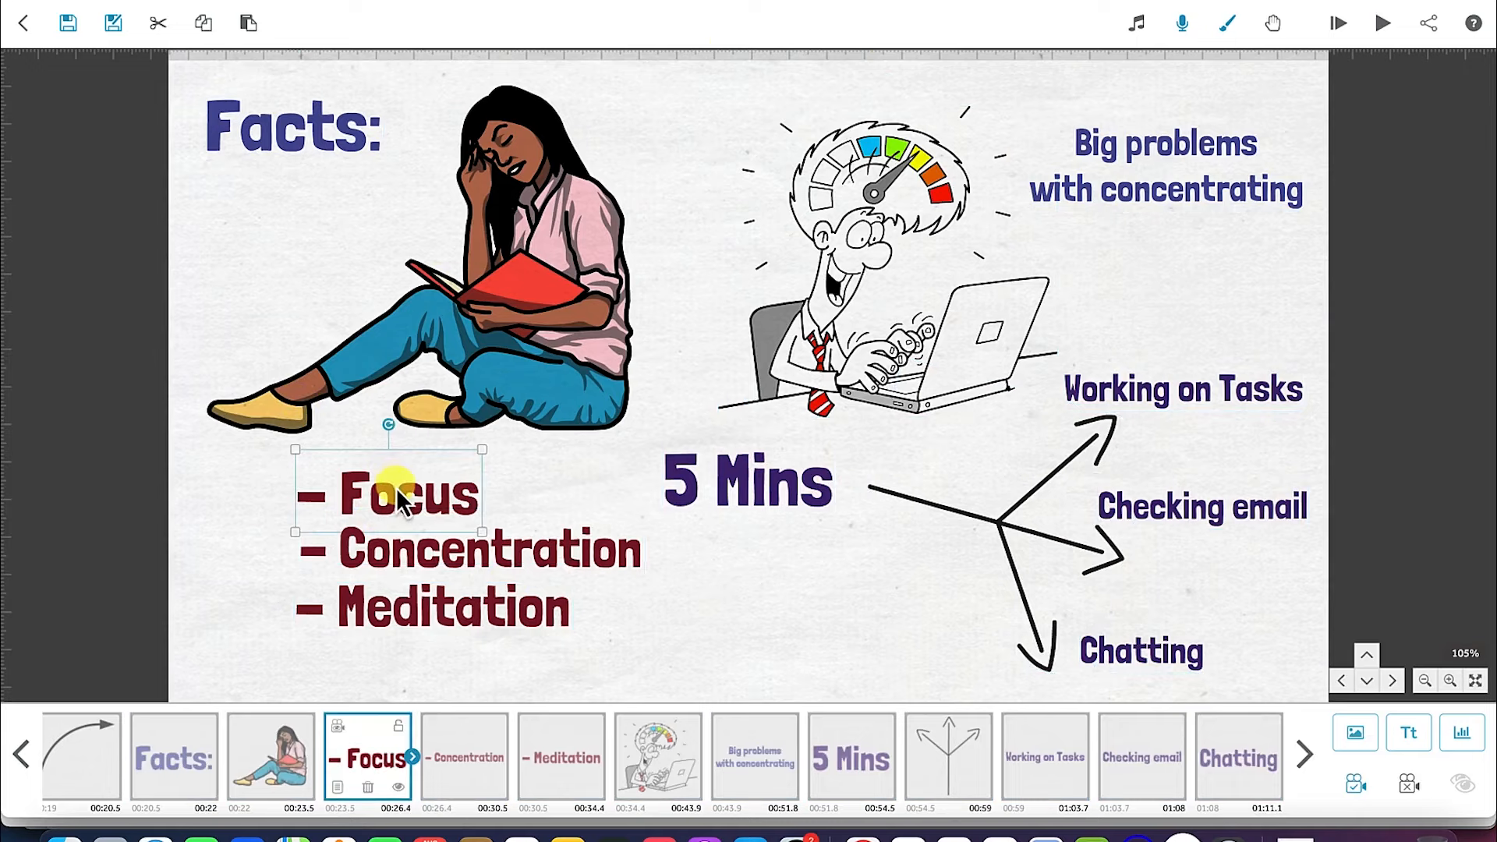
double_click(402, 499)
click(685, 633)
click(684, 633)
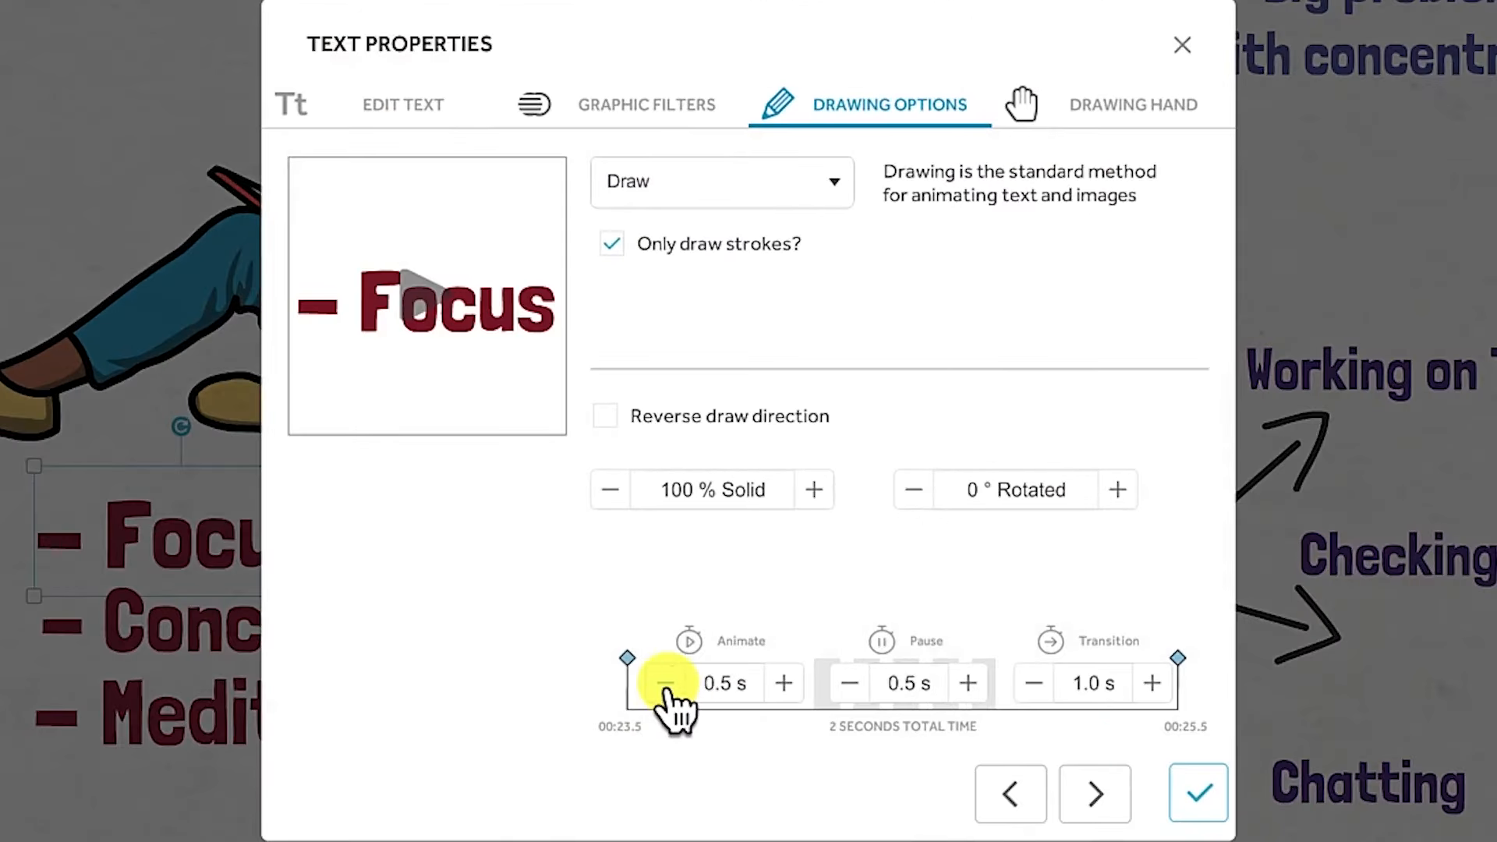
click(1035, 683)
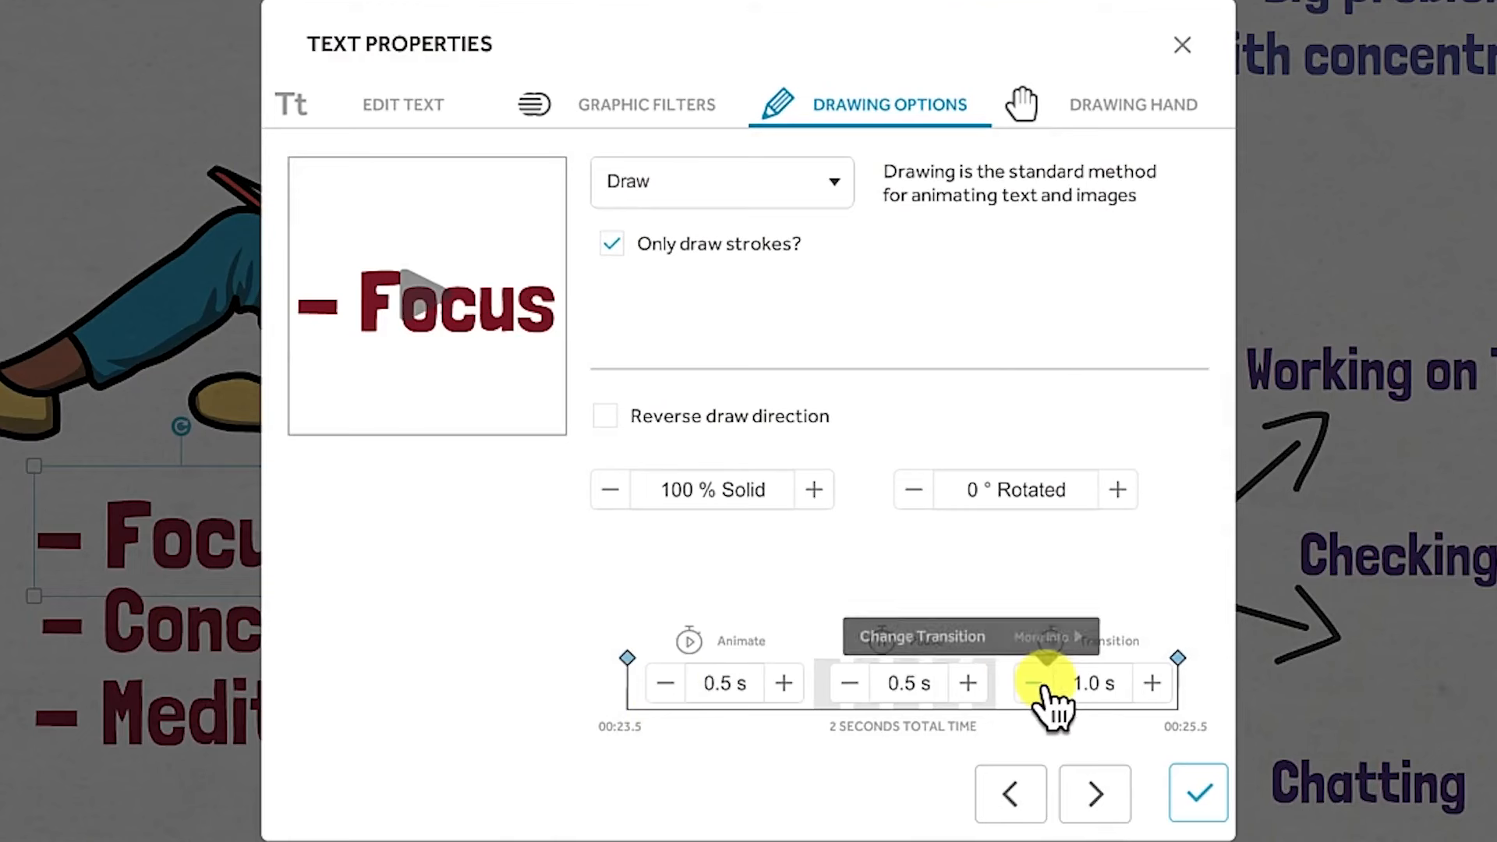
click(1200, 795)
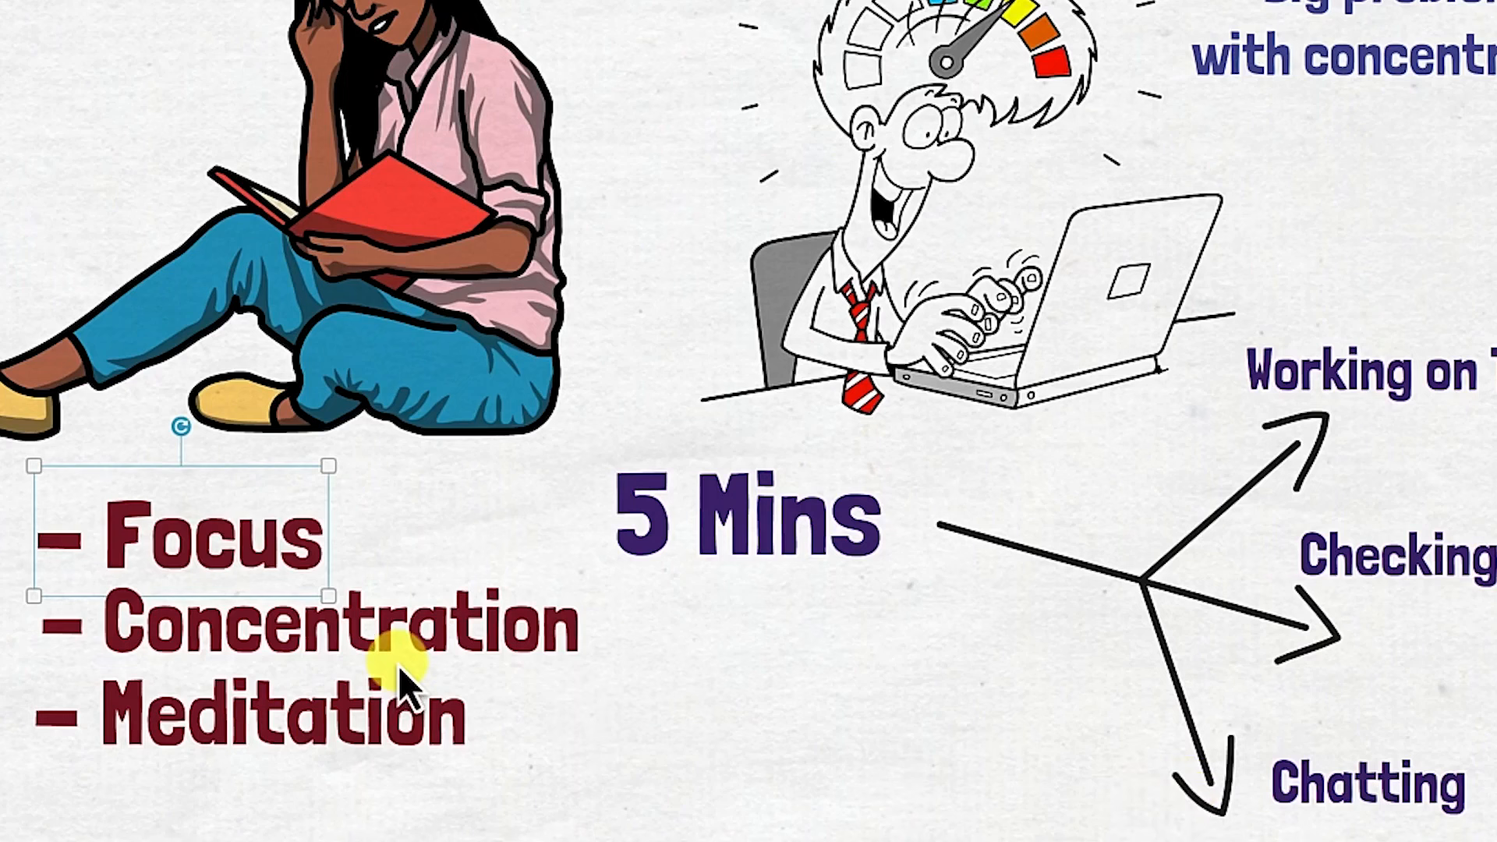
Set the "– Concentration" text's animate time to 1.0 s and its transition time to 0.5 s.
click(399, 665)
click(433, 623)
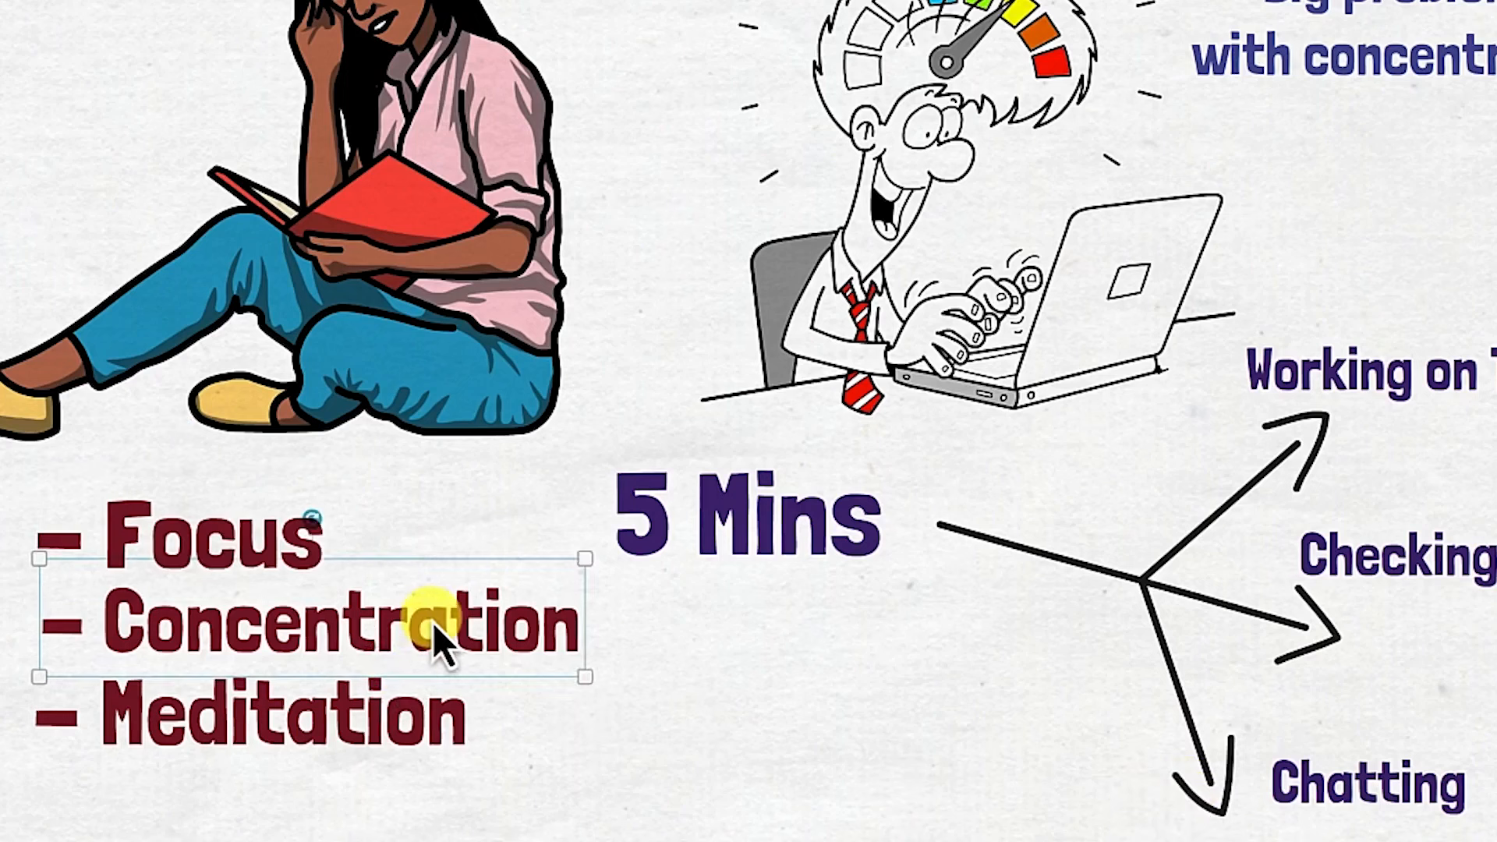
double_click(432, 623)
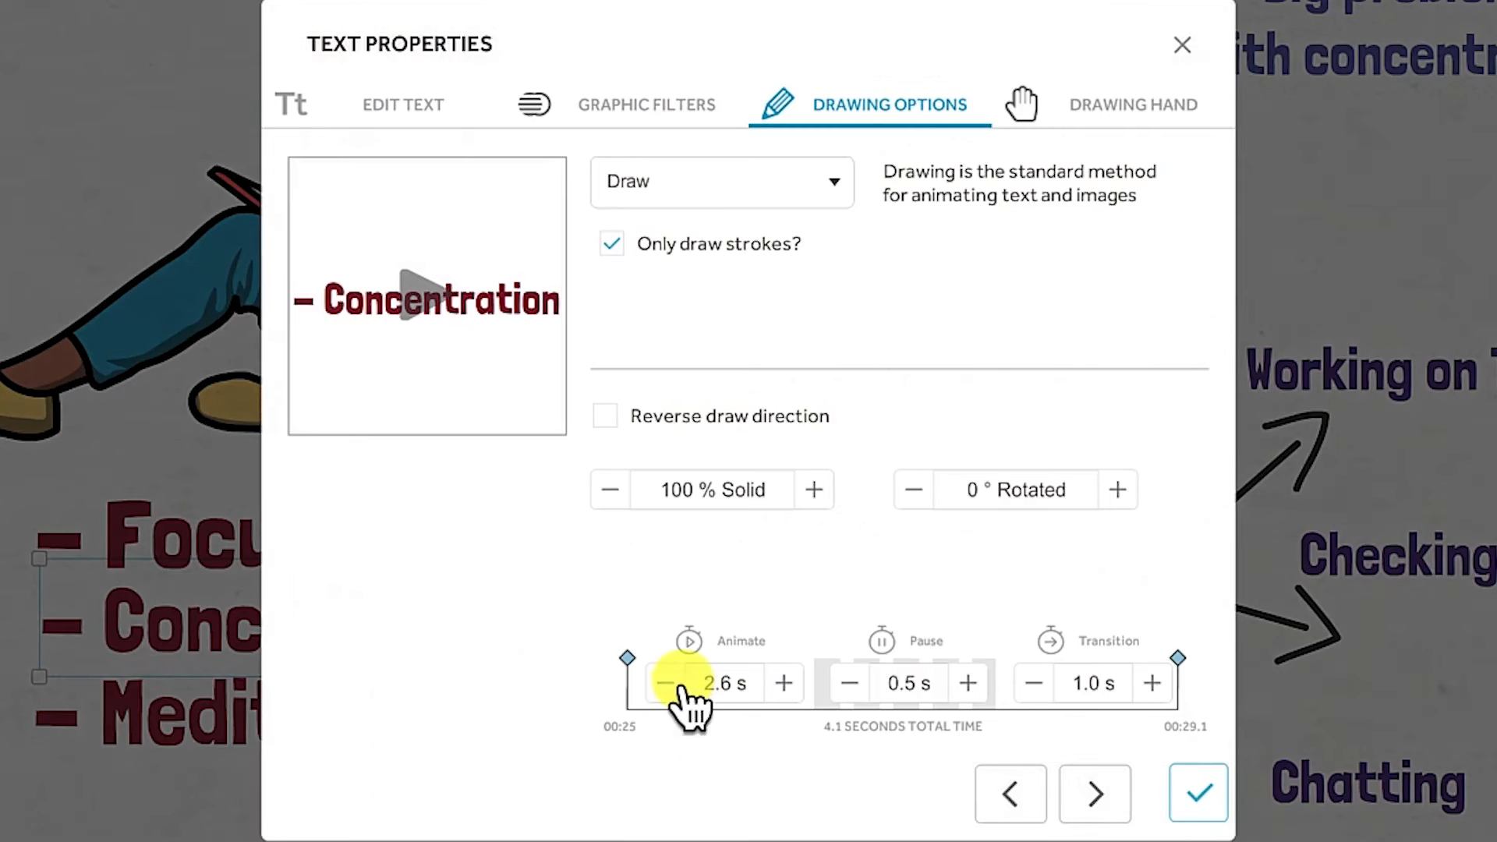
click(667, 683)
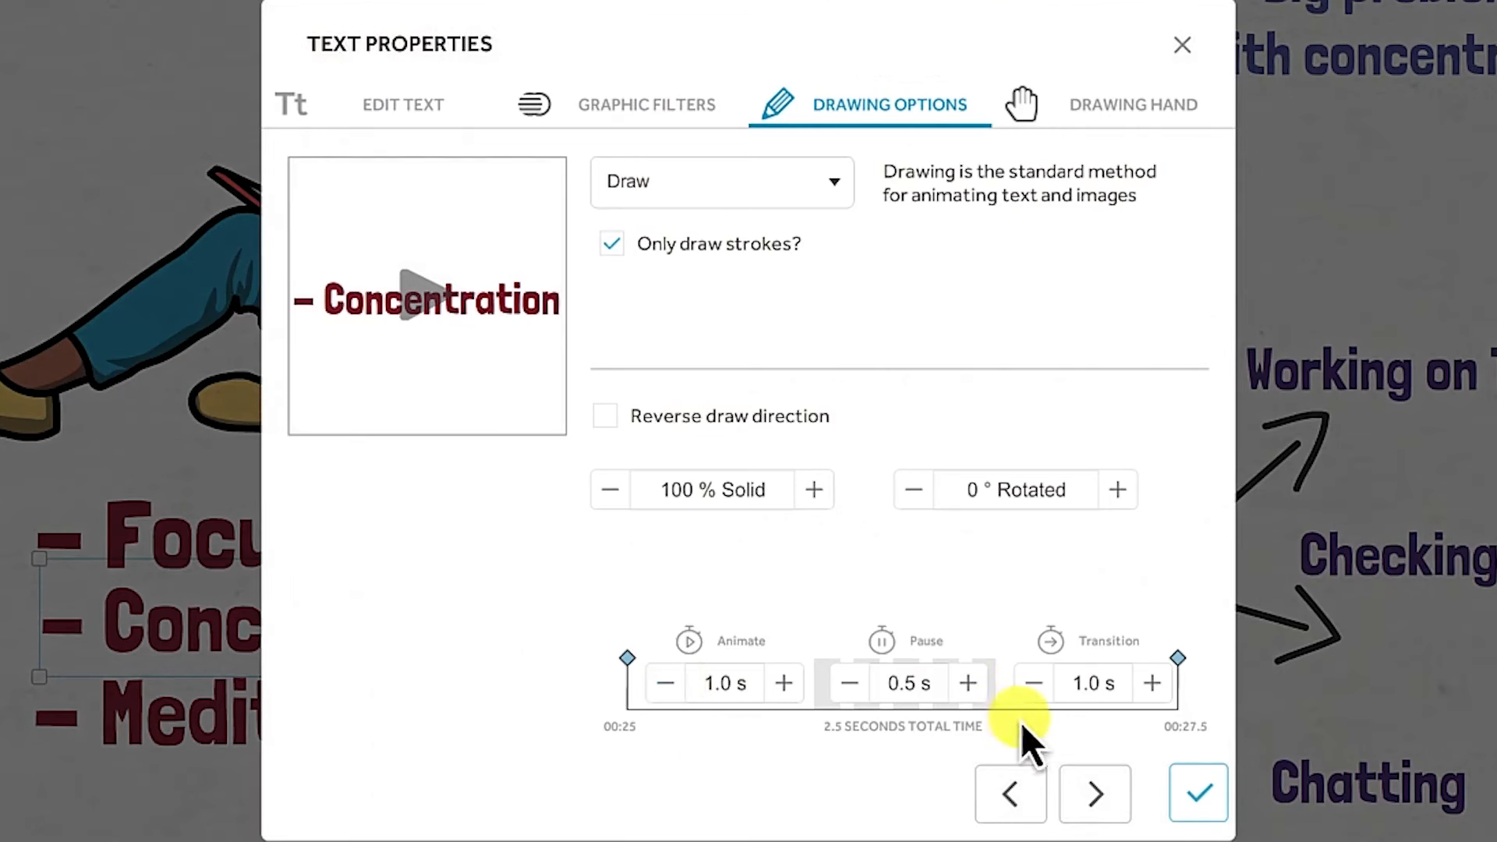
click(1219, 797)
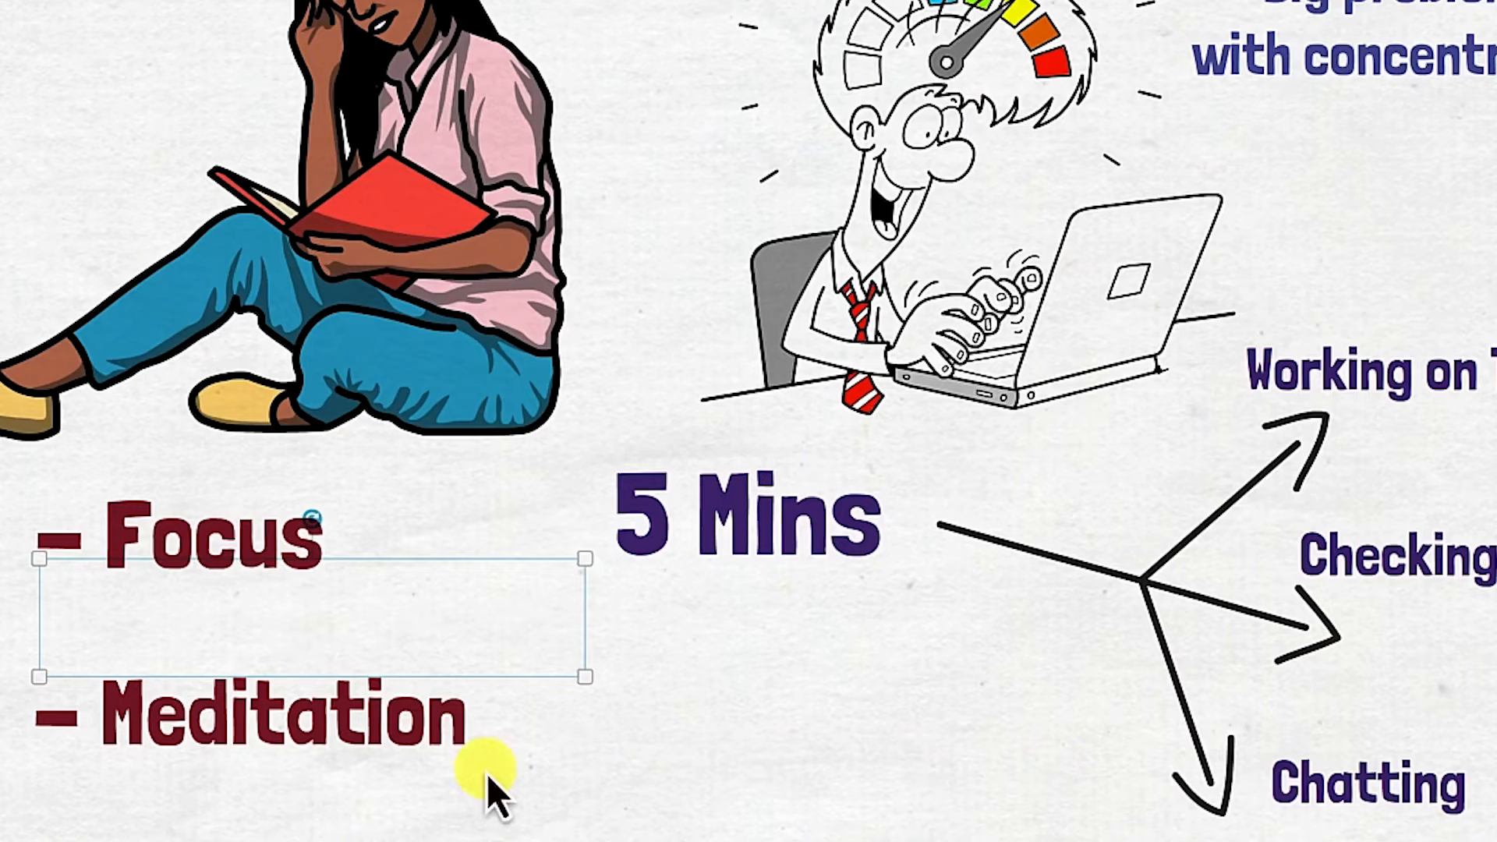
Set the "– Meditation" text's animate time to 0.5 s and its transition time to 0.5 s.
double_click(344, 703)
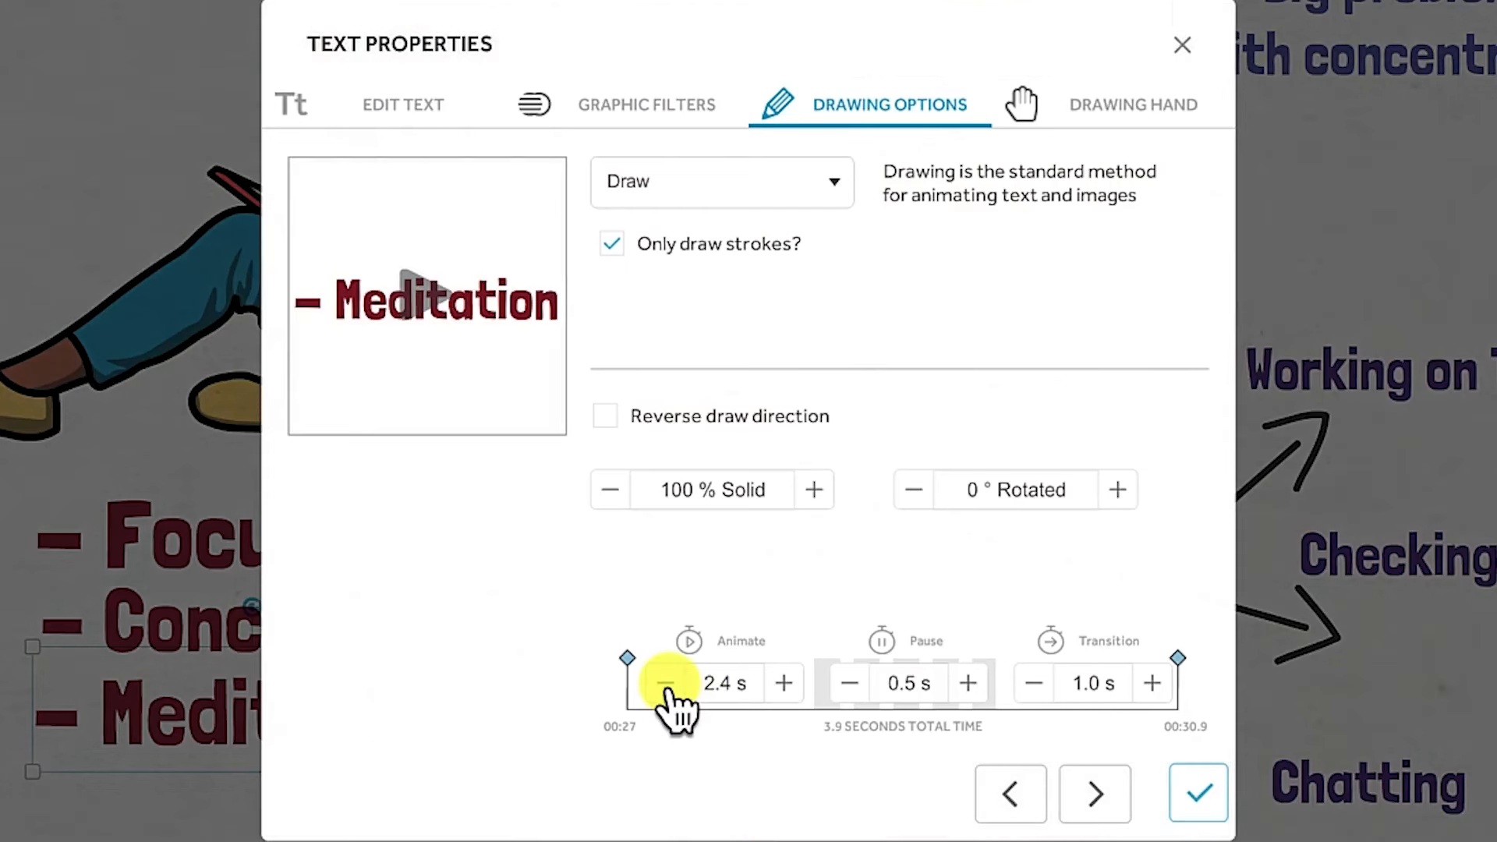
click(667, 683)
click(666, 684)
click(666, 683)
click(666, 684)
click(1034, 683)
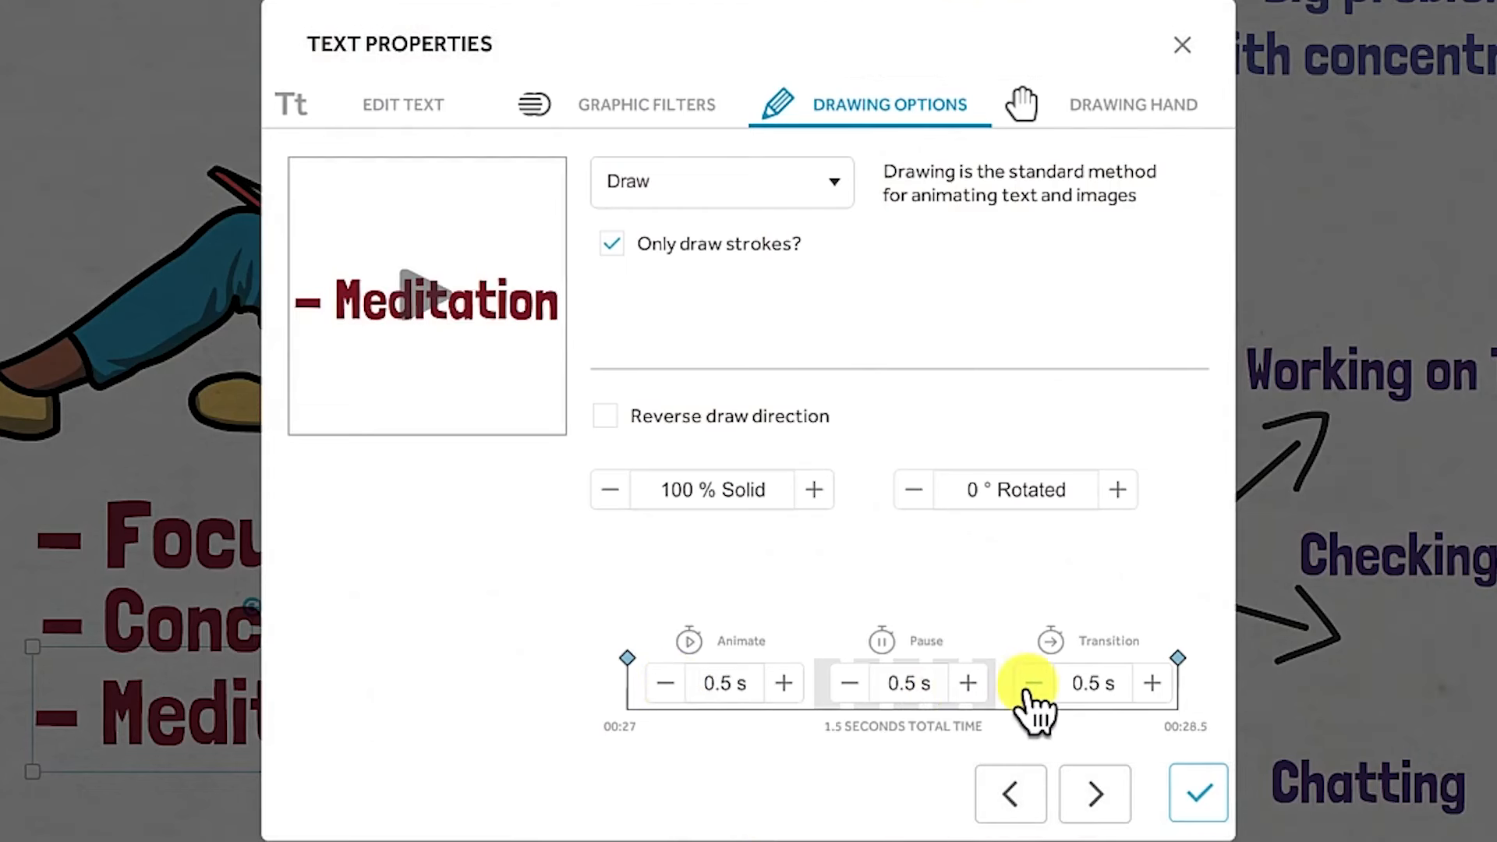
click(1213, 795)
Set the "5 Mins" text's animate time to 0.5 s and its transition time to 0.5 s.
click(817, 534)
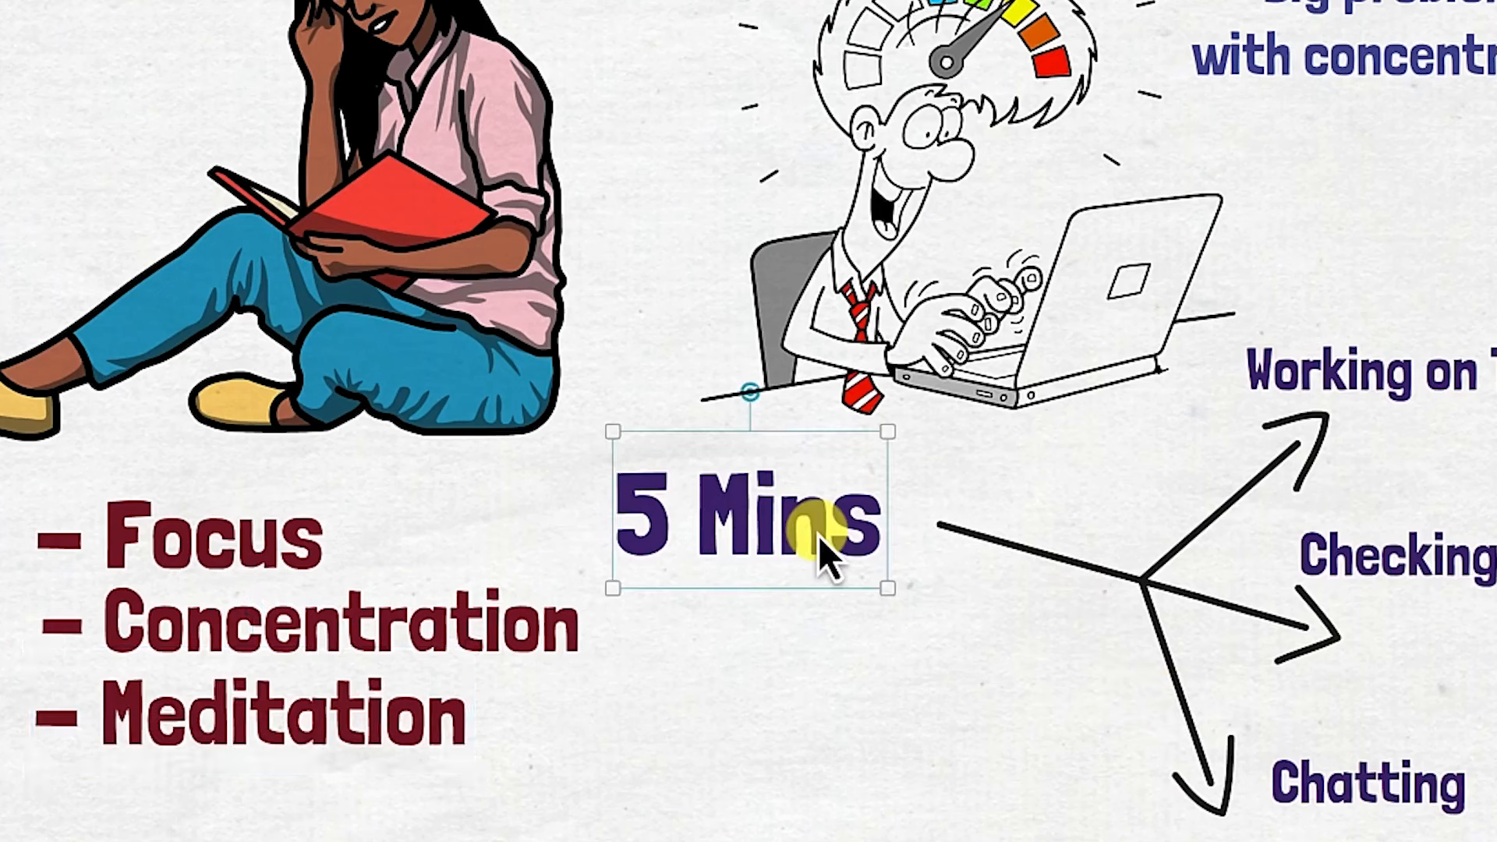
double_click(821, 534)
click(664, 684)
click(664, 684)
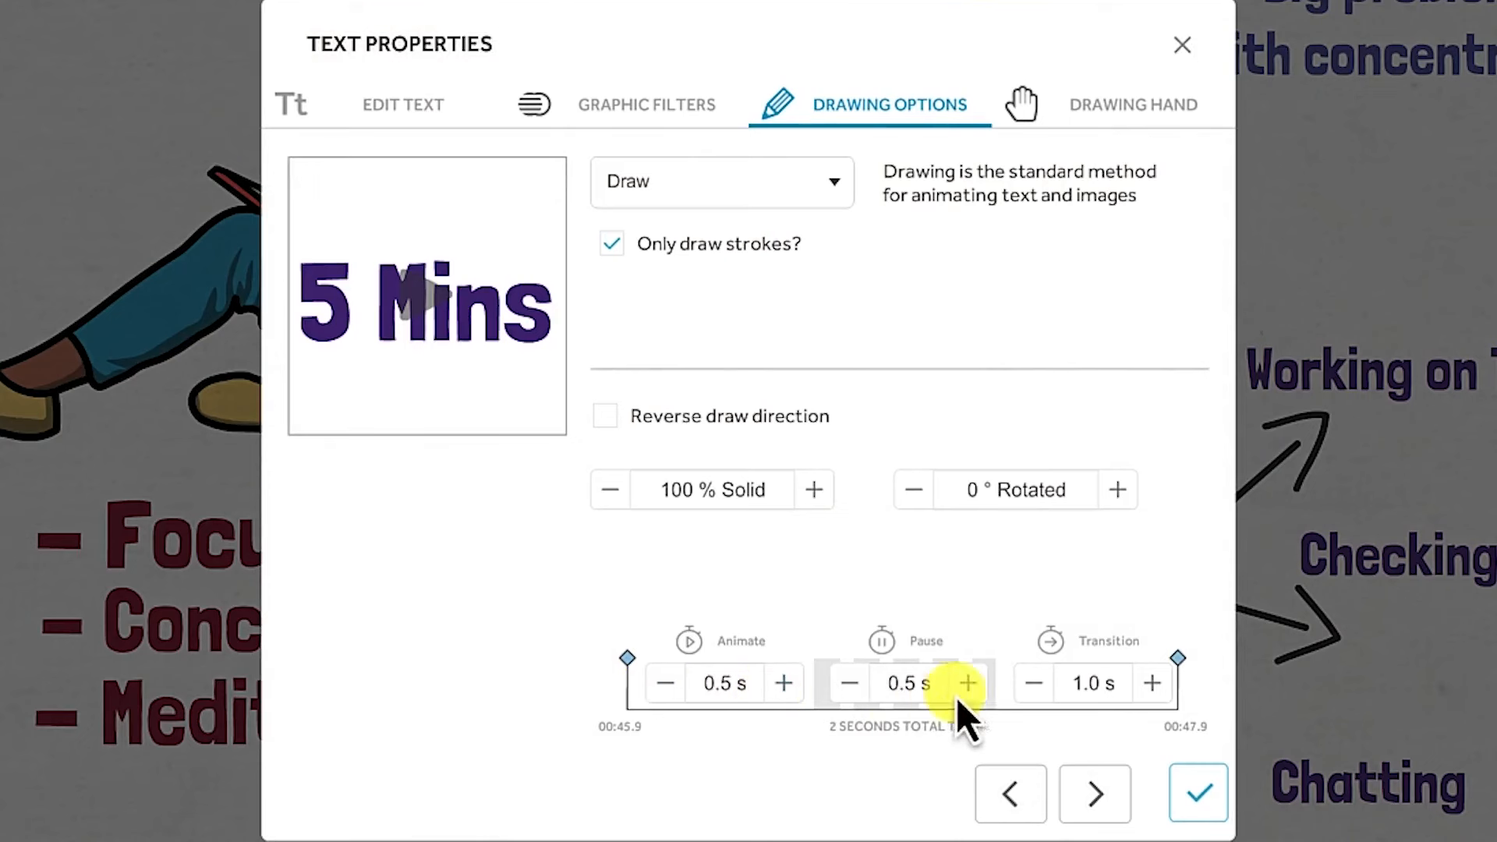
click(1031, 683)
click(1204, 803)
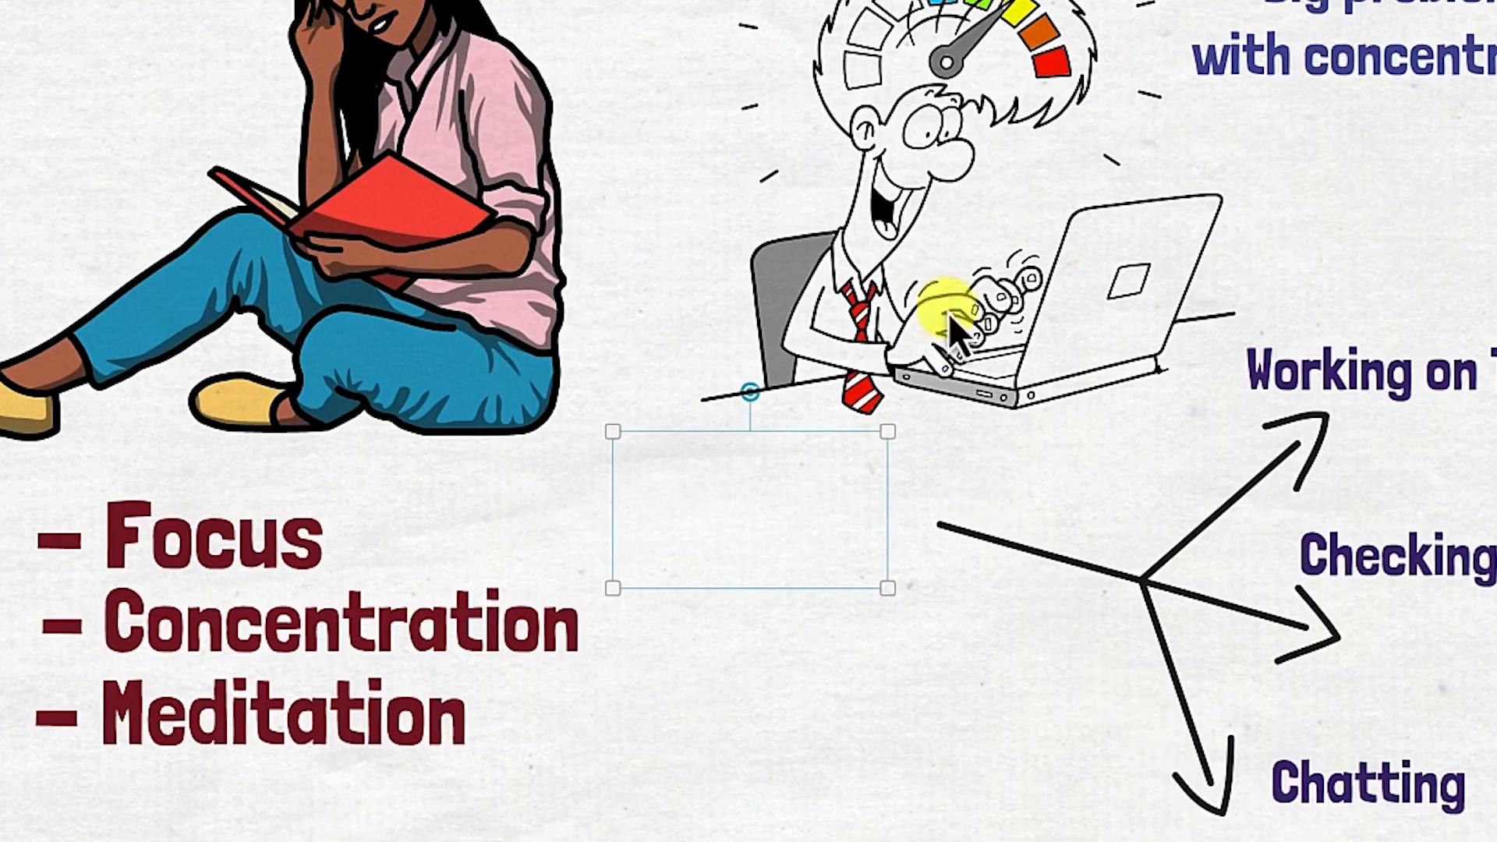
Change the laptop man's animation to Move In from the top and use the recently used two-finger hand as its drawing hand.
click(890, 250)
double_click(890, 250)
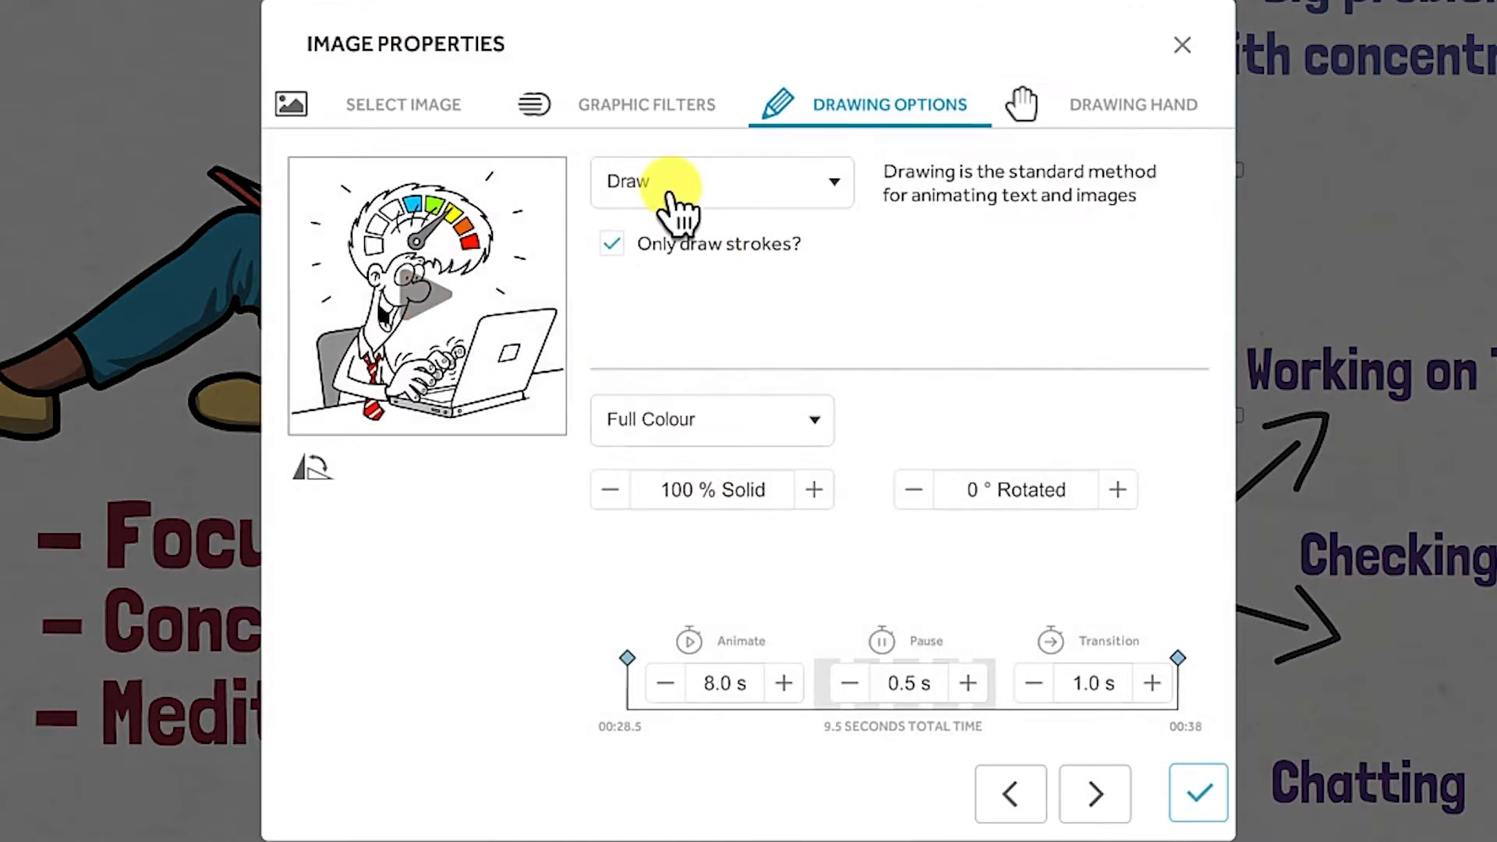
click(677, 188)
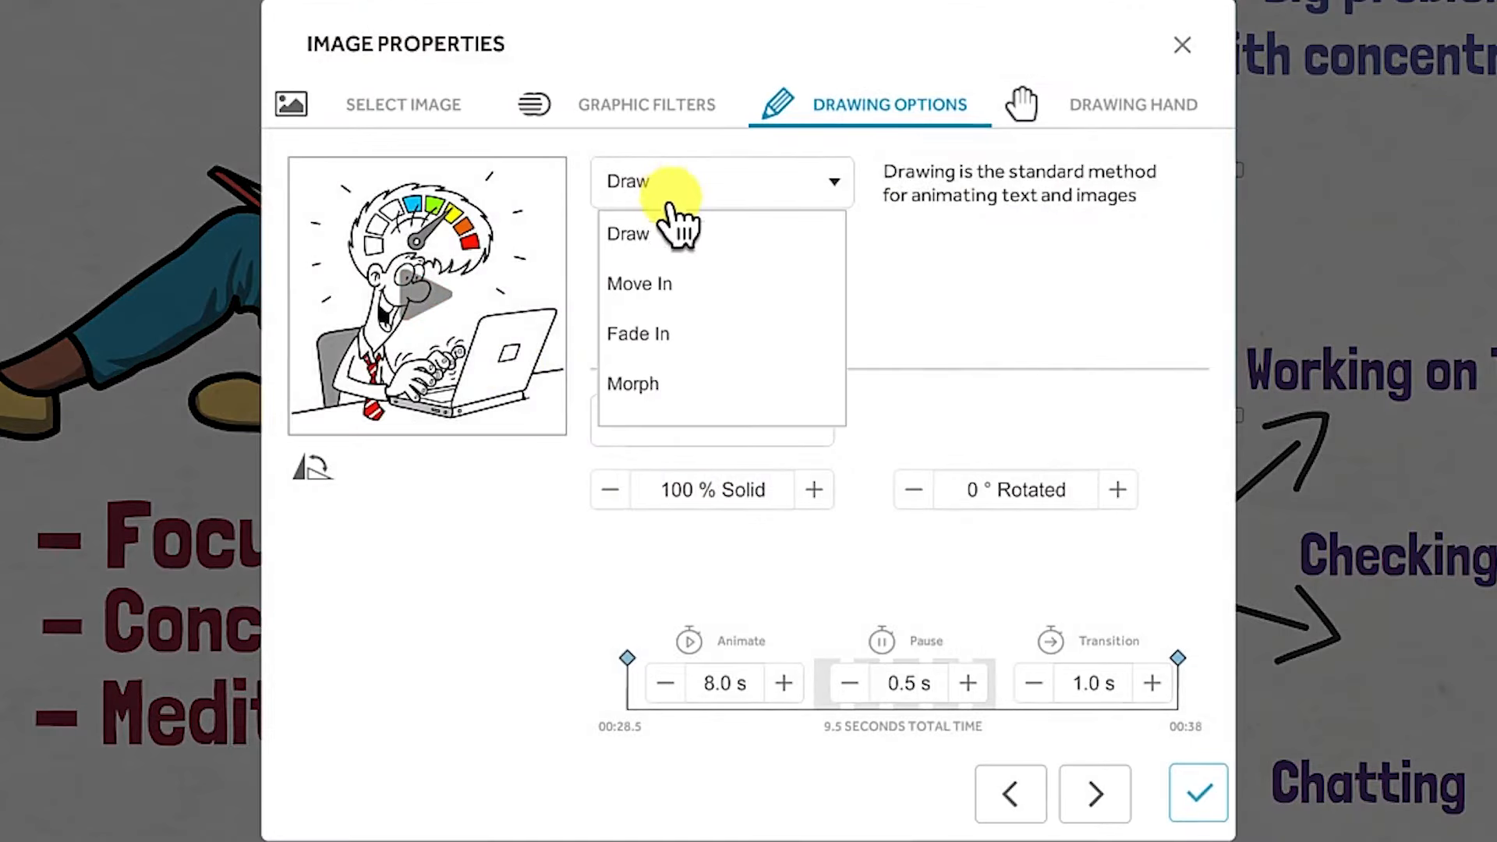
click(672, 284)
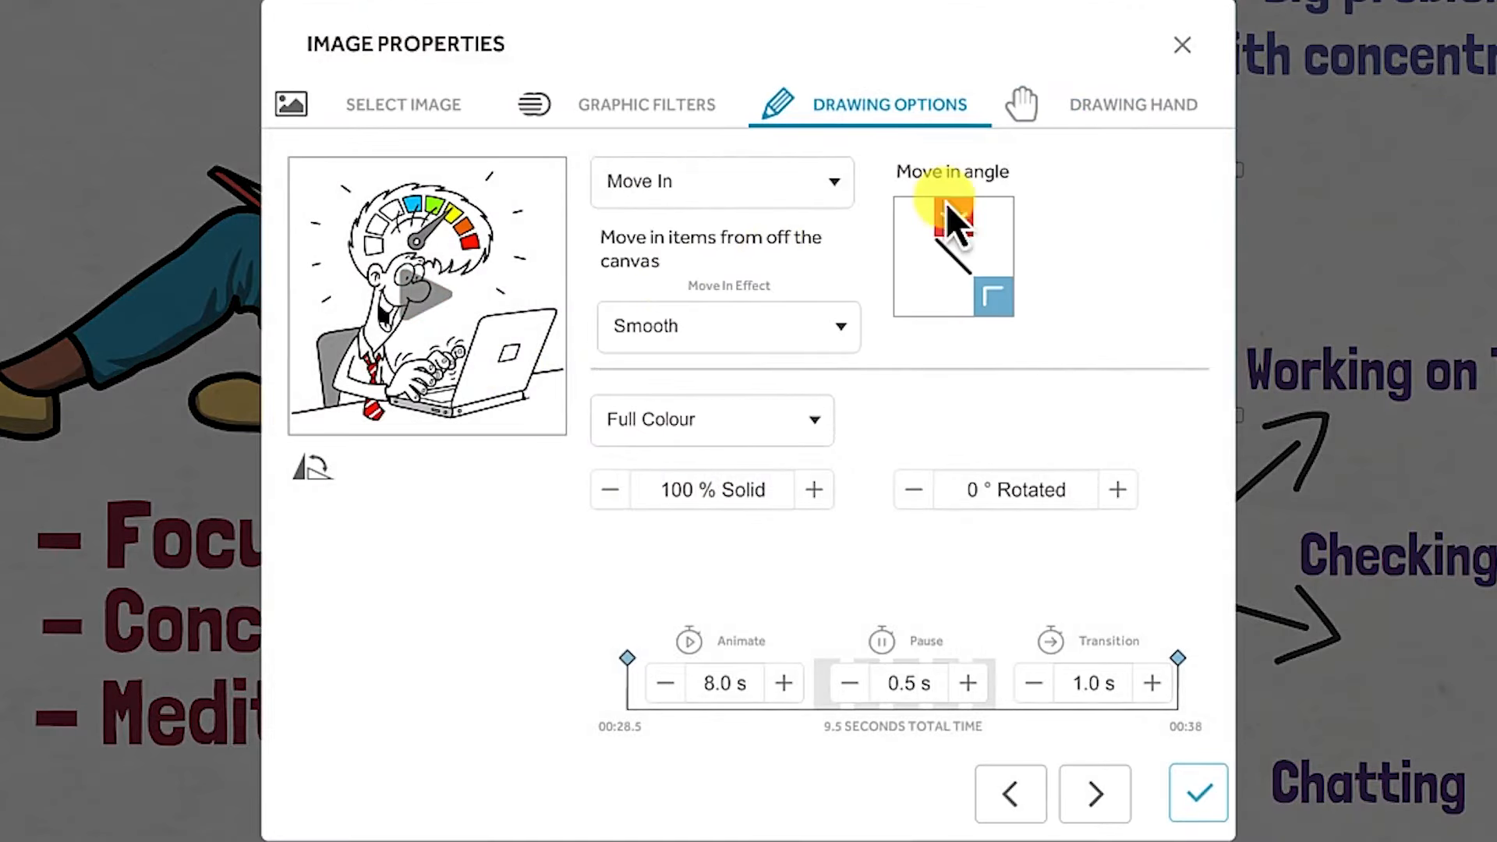
click(949, 212)
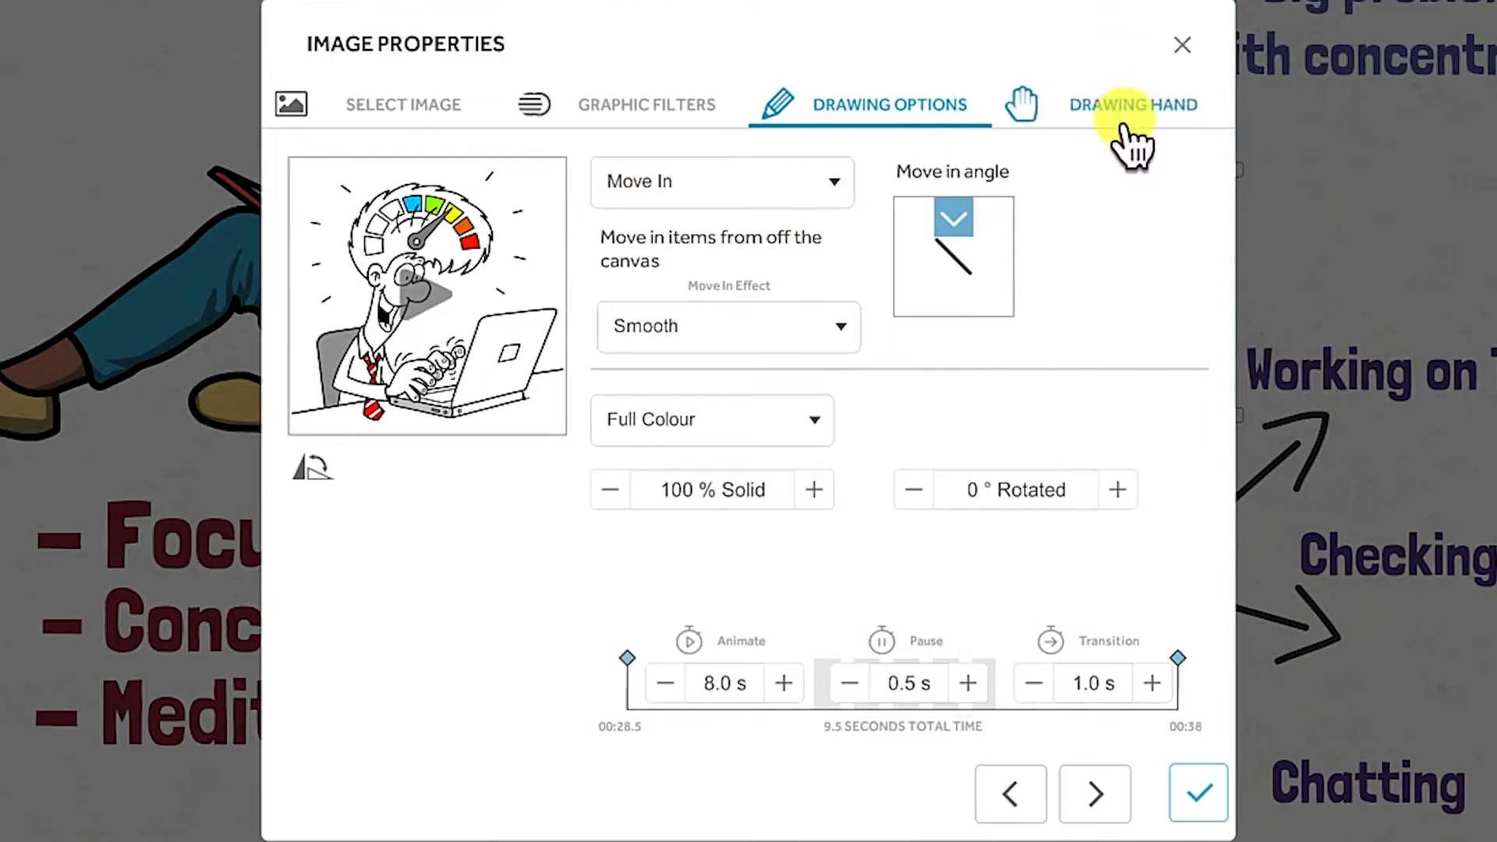
click(1124, 109)
click(773, 559)
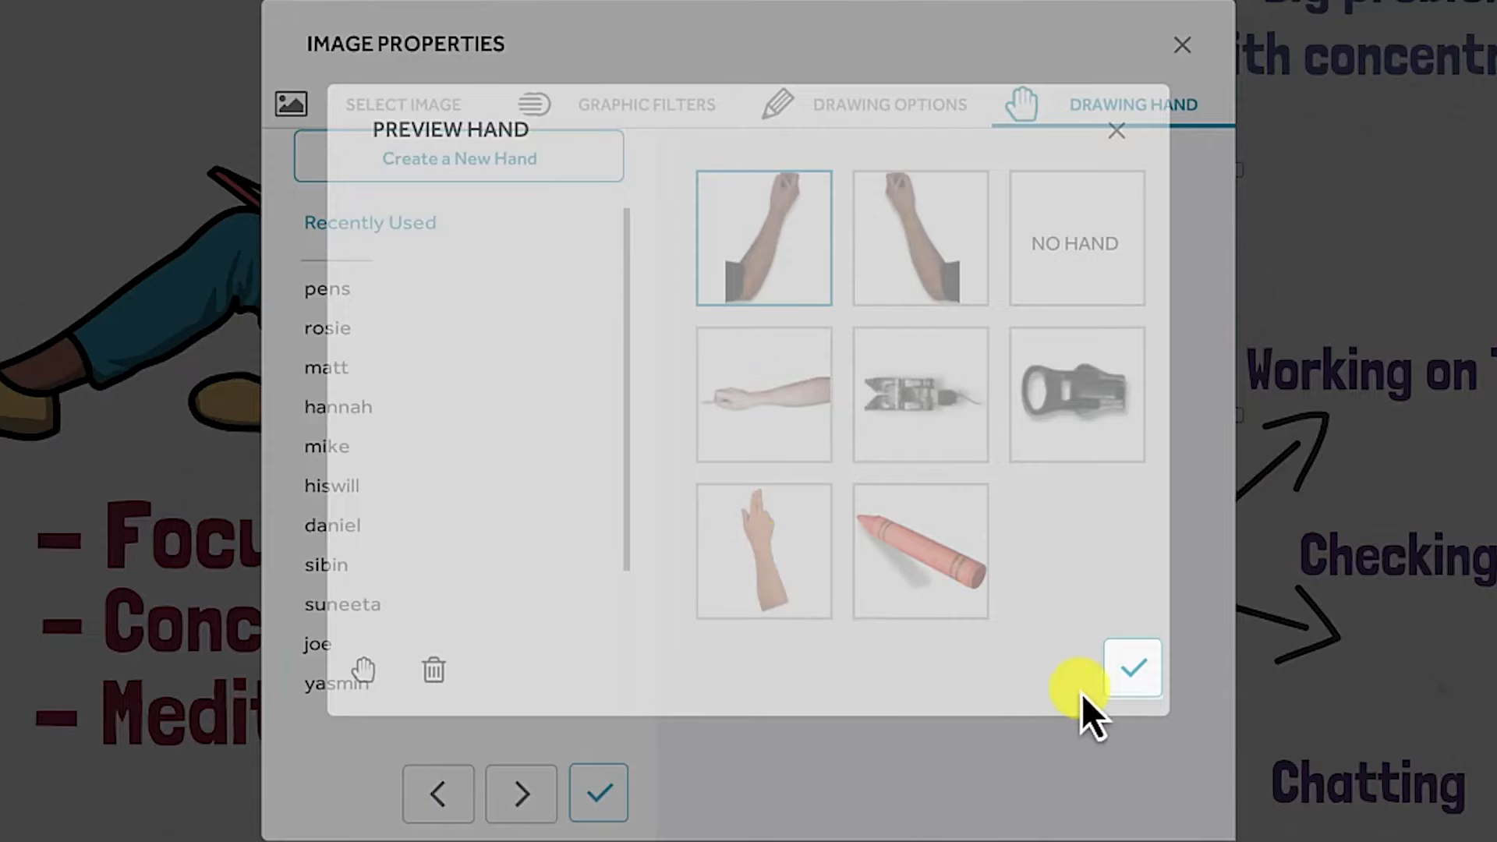
click(1122, 688)
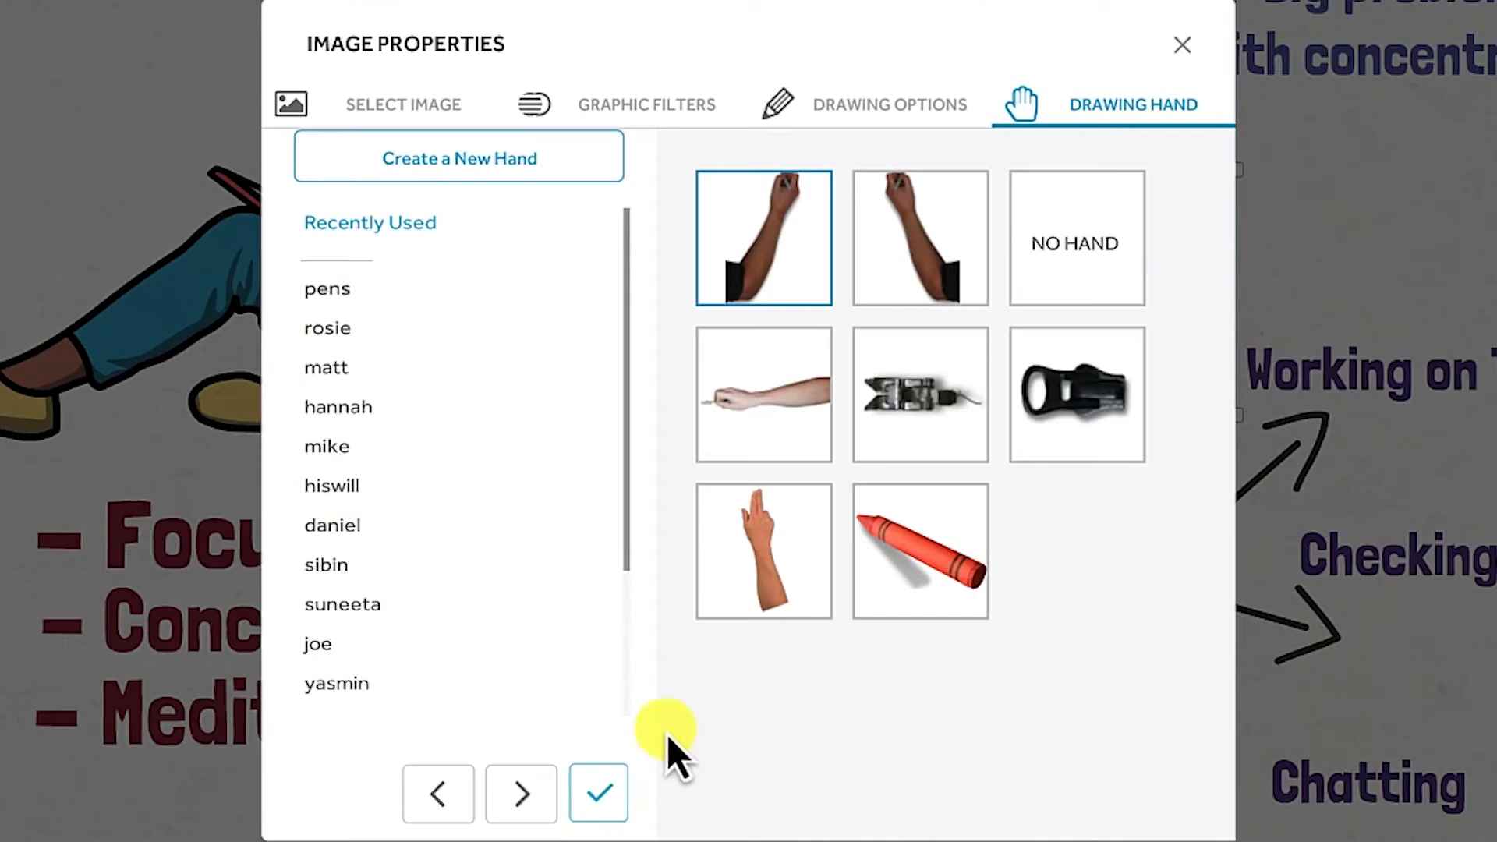
Set the laptop man image's animate time to 1.0 s and its transition time to 0.5 s.
click(885, 131)
click(659, 684)
click(659, 684)
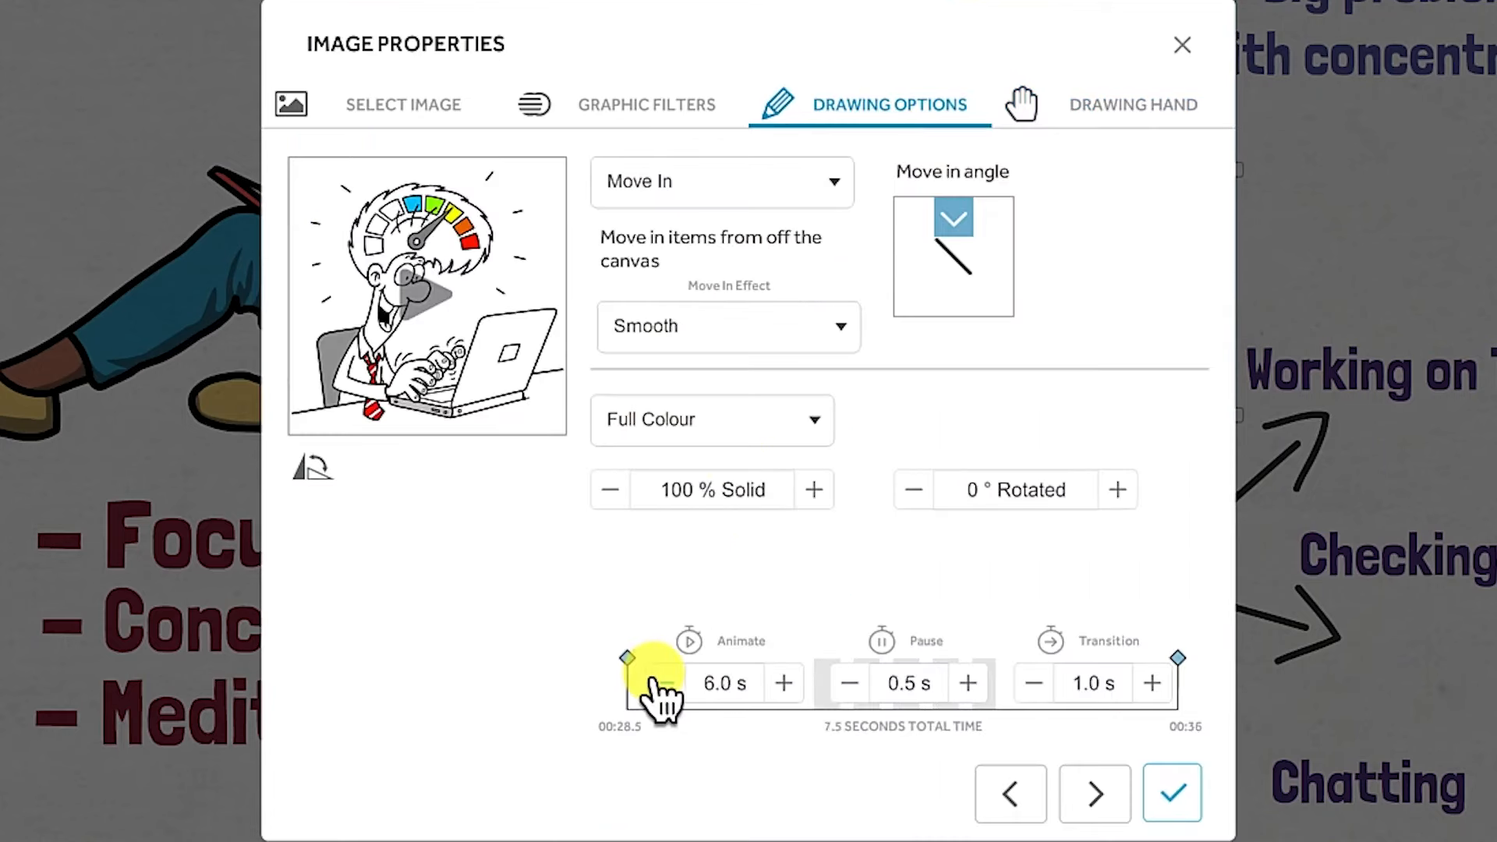
click(659, 684)
click(659, 684)
click(659, 684)
click(659, 684)
click(659, 684)
click(783, 683)
click(1032, 682)
click(1173, 793)
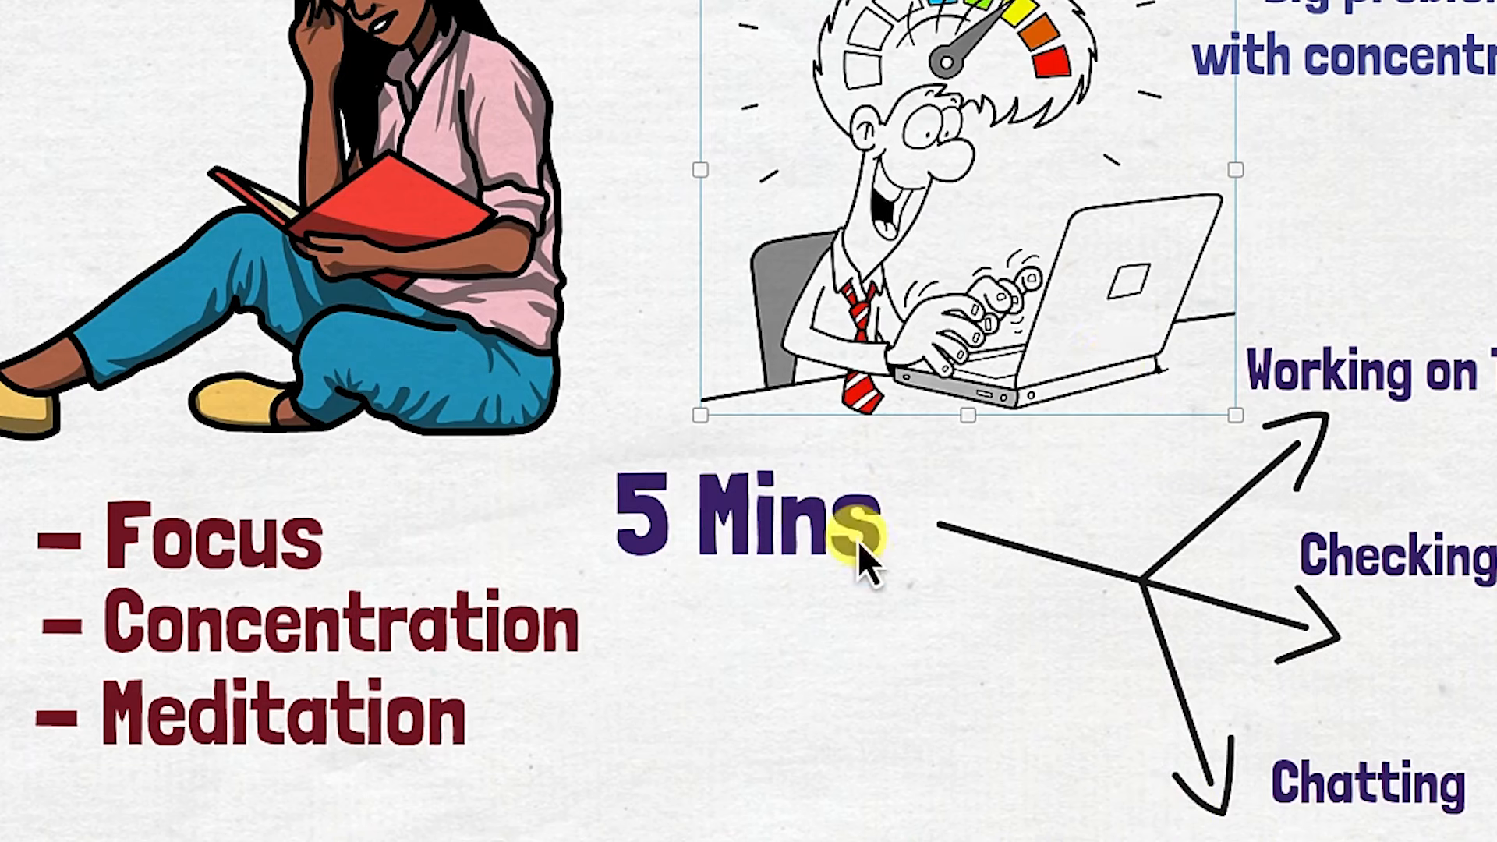
Set the three-headed arrow's animate time to 1.0 s and its transition time to 0.5 s.
click(1168, 574)
double_click(1168, 573)
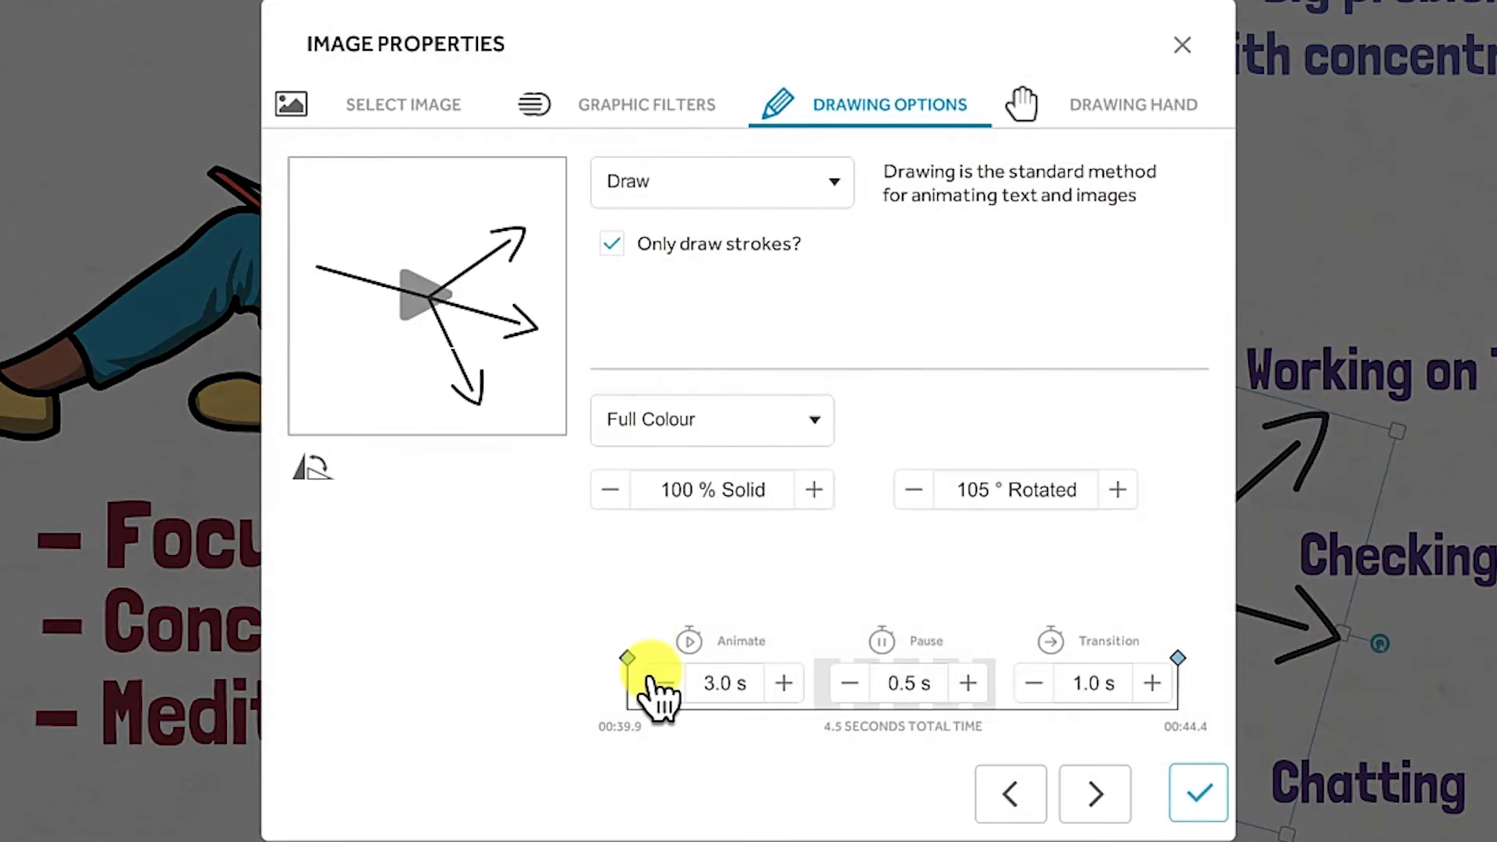
click(655, 682)
click(655, 683)
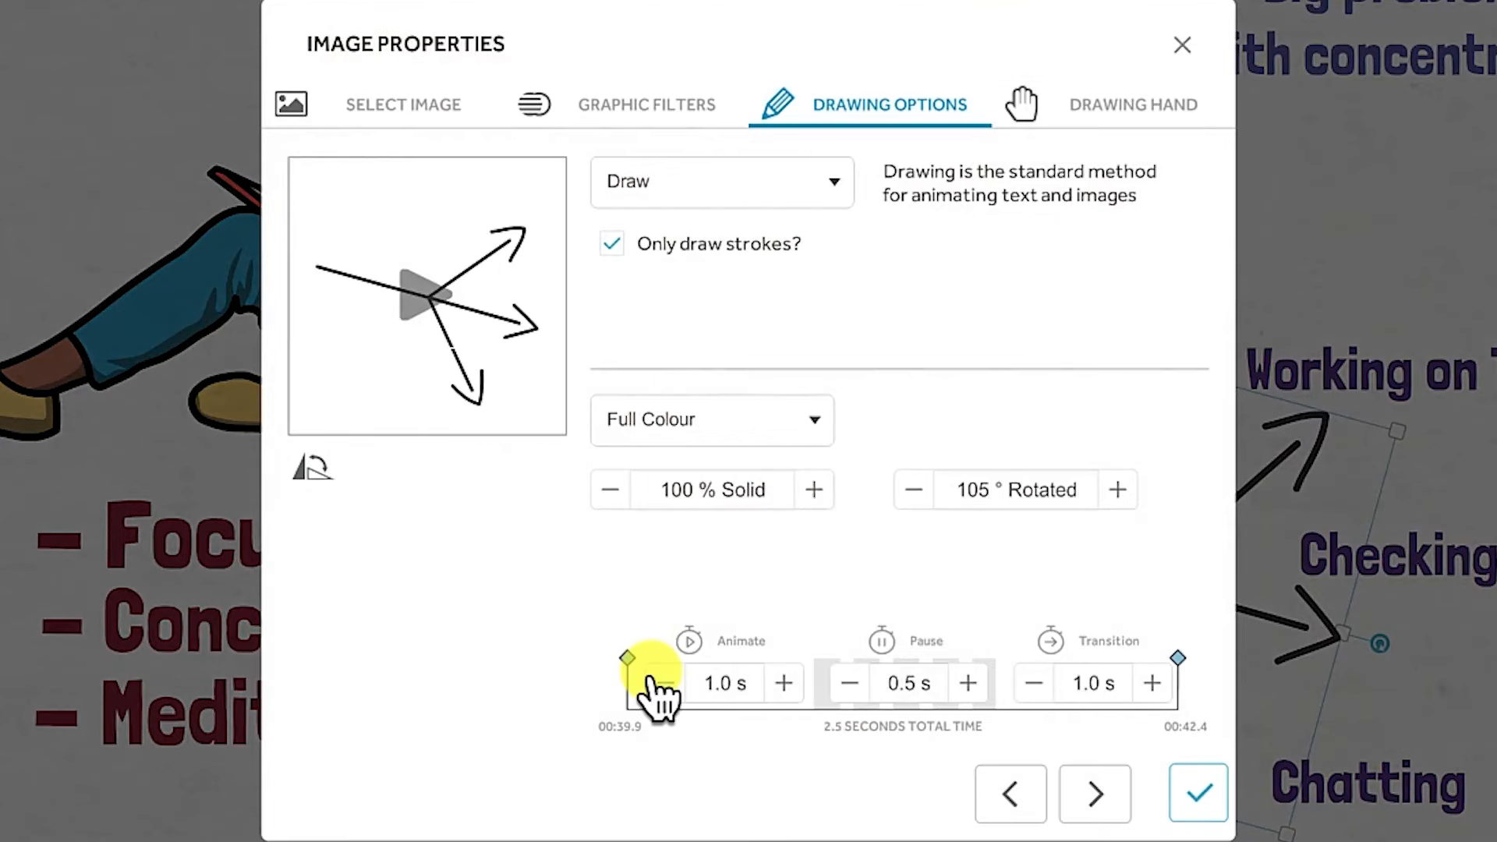
click(1033, 683)
click(1183, 814)
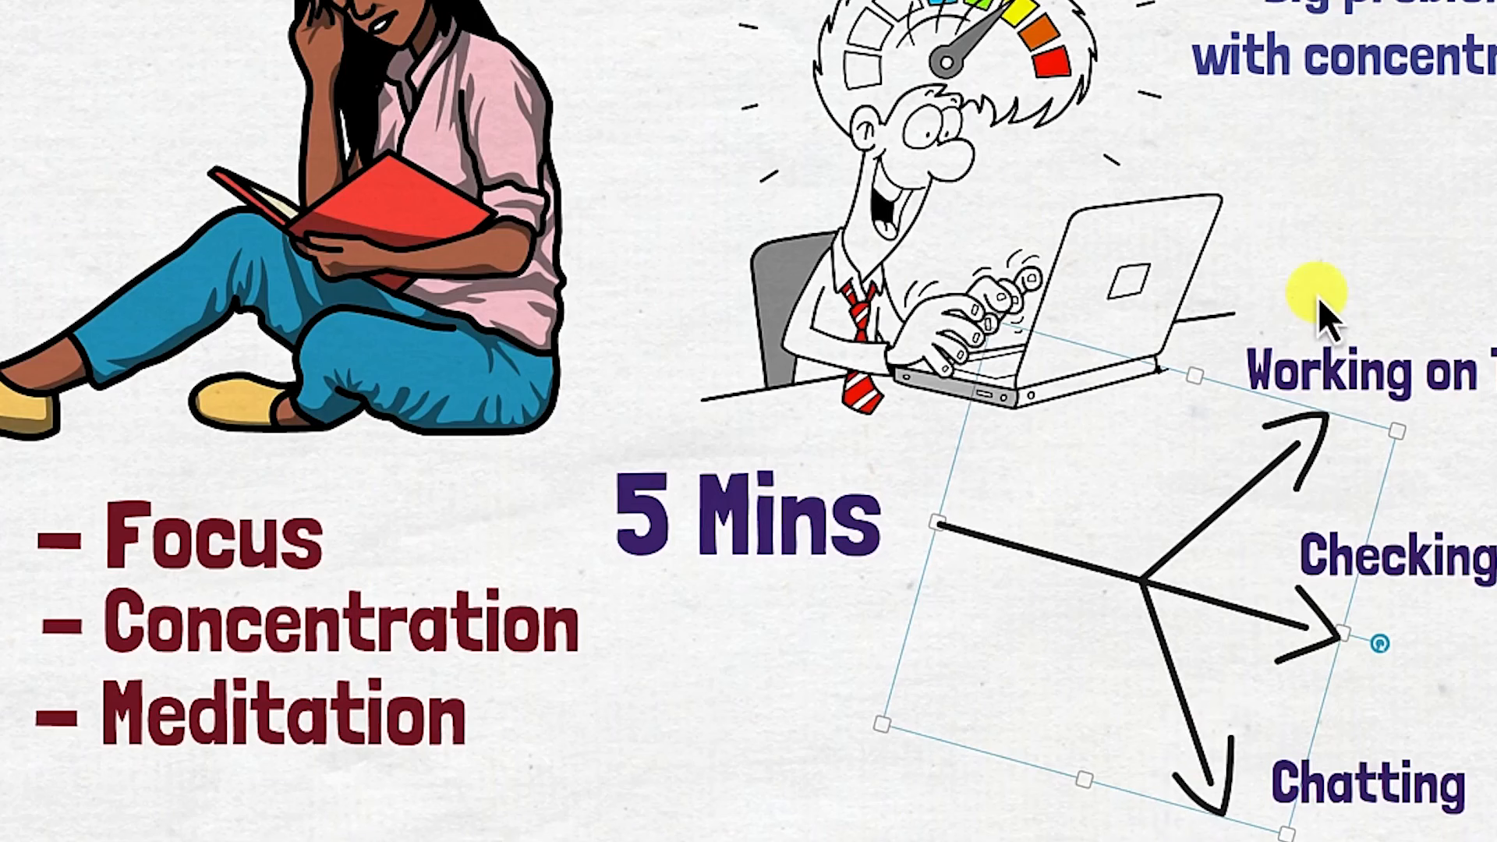
Set the "Working on Tasks" text's animate time to 1.0 s and its transition time to 0.5 s.
click(1393, 342)
double_click(1415, 353)
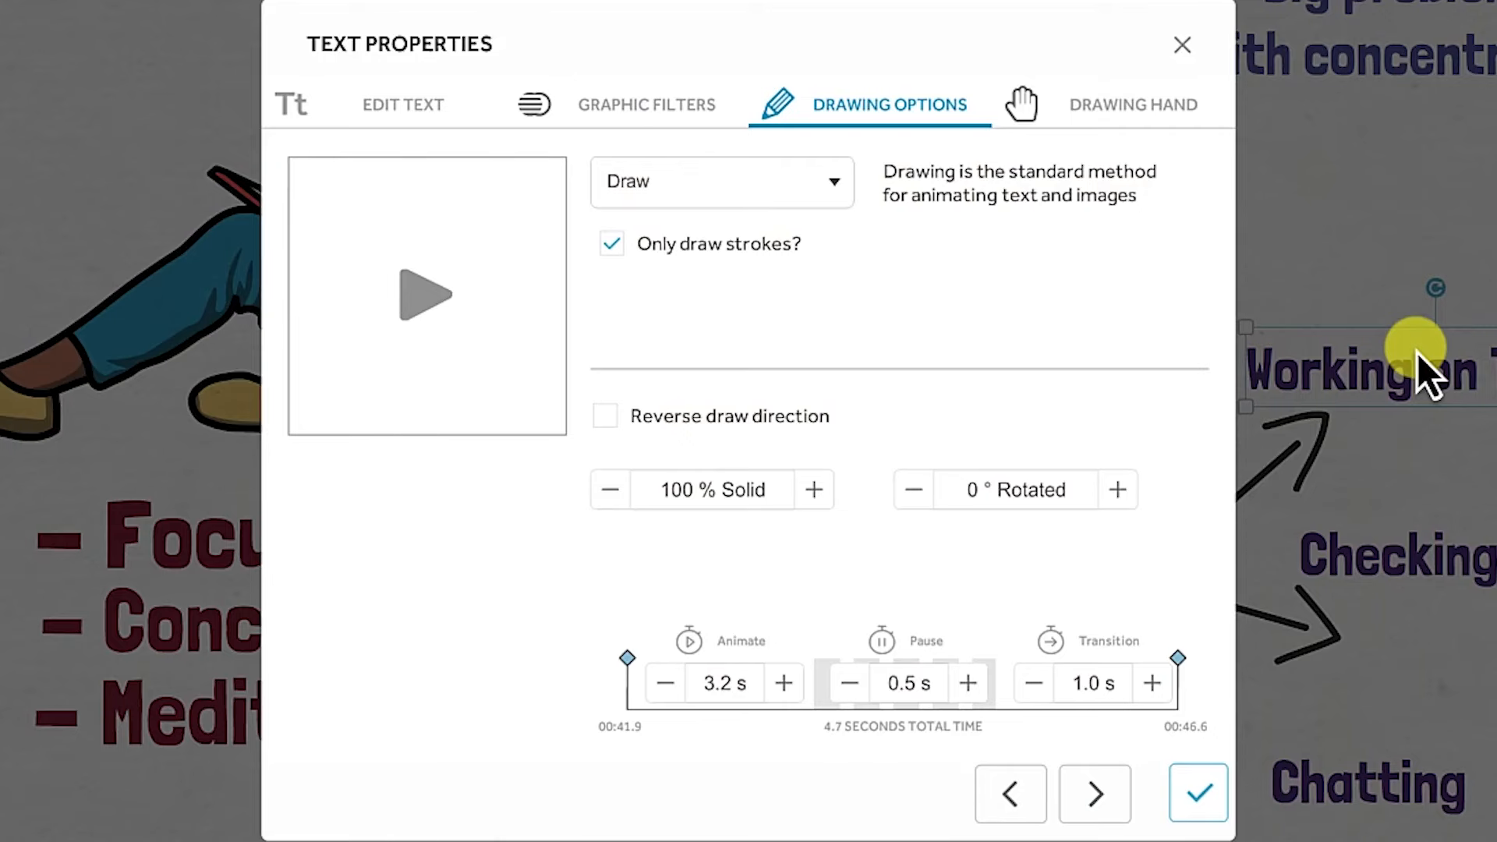
click(667, 683)
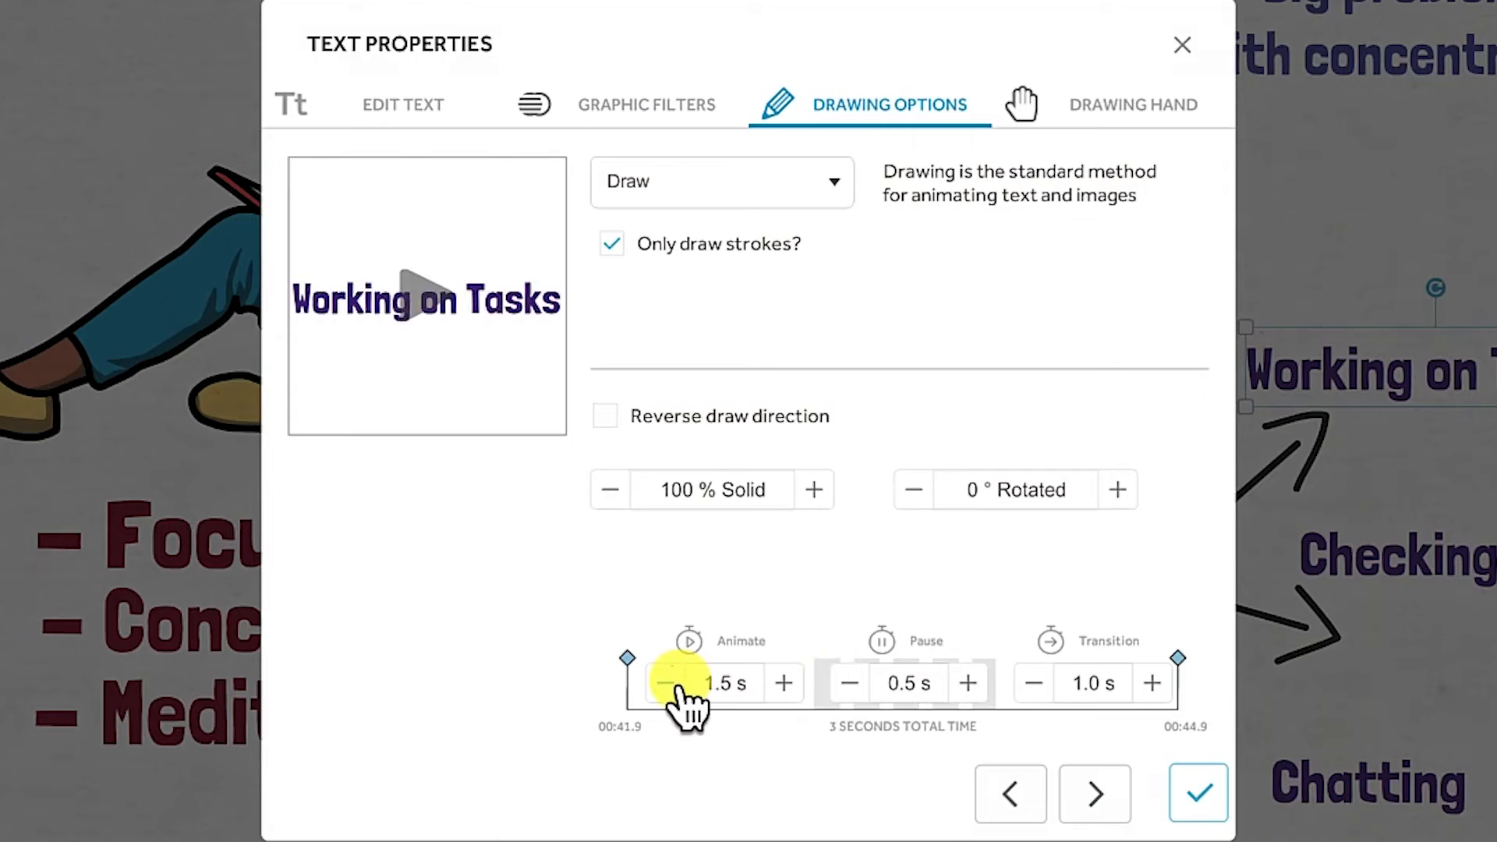
click(667, 684)
click(1034, 686)
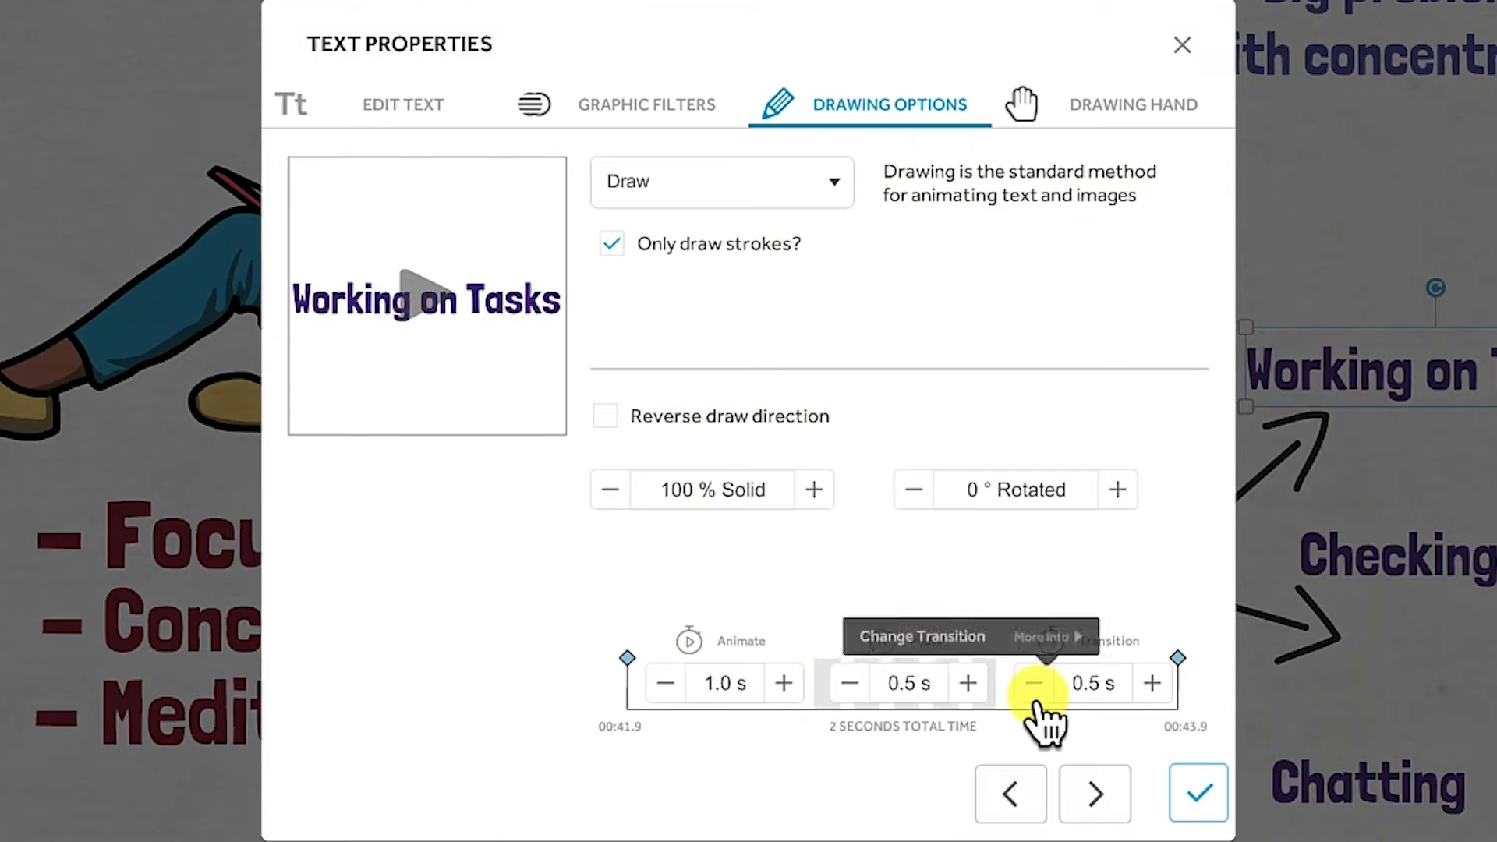
click(1185, 795)
Set the "Checking email" text's animate time to 1.0 s and its transition time to 0.5 s.
click(1456, 555)
double_click(1456, 555)
click(667, 684)
click(666, 683)
click(667, 683)
click(665, 684)
click(665, 684)
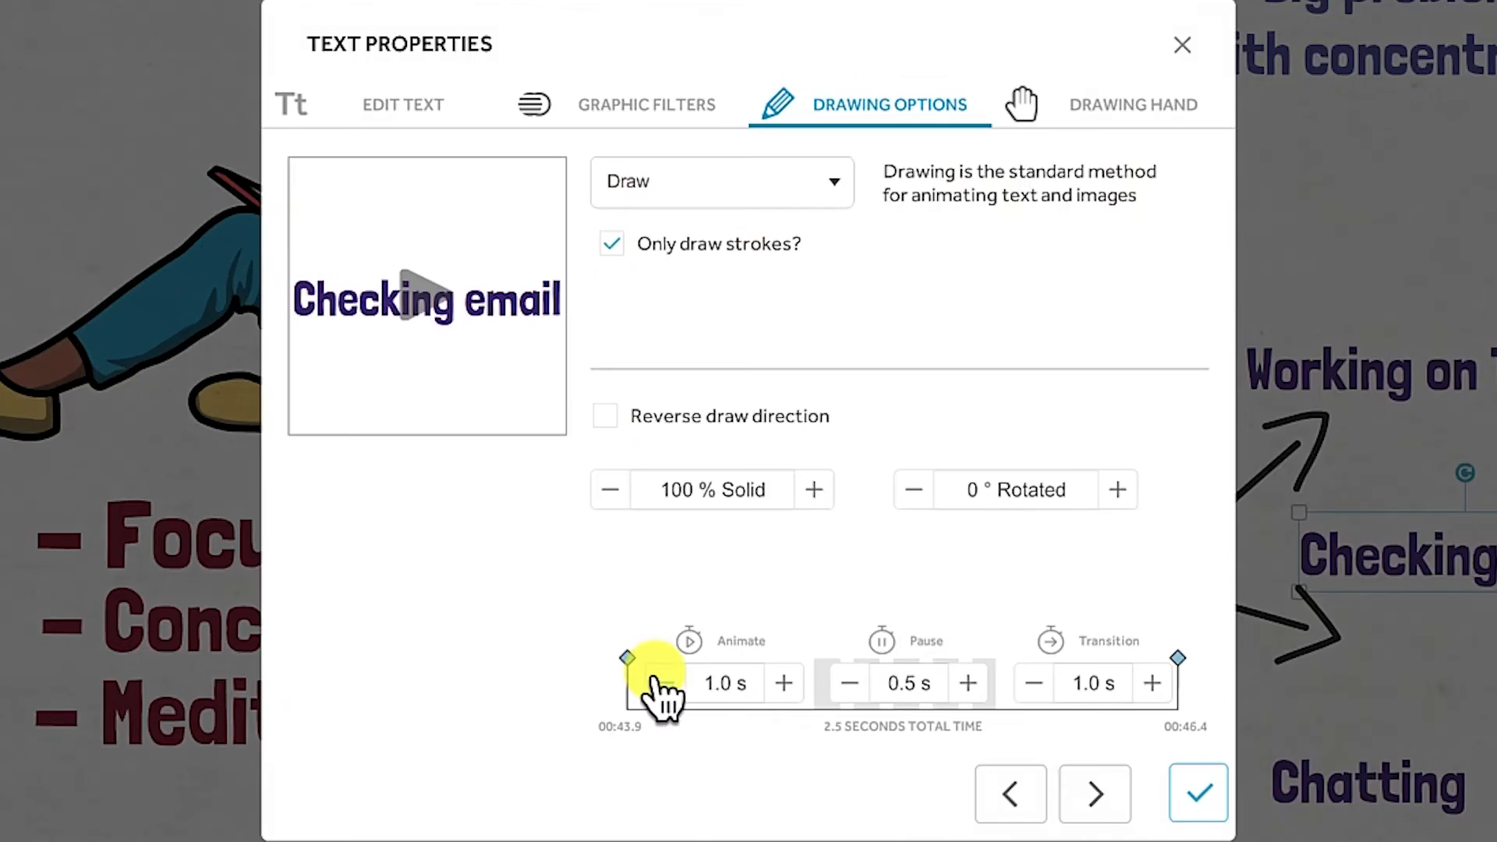
click(1033, 683)
click(1199, 793)
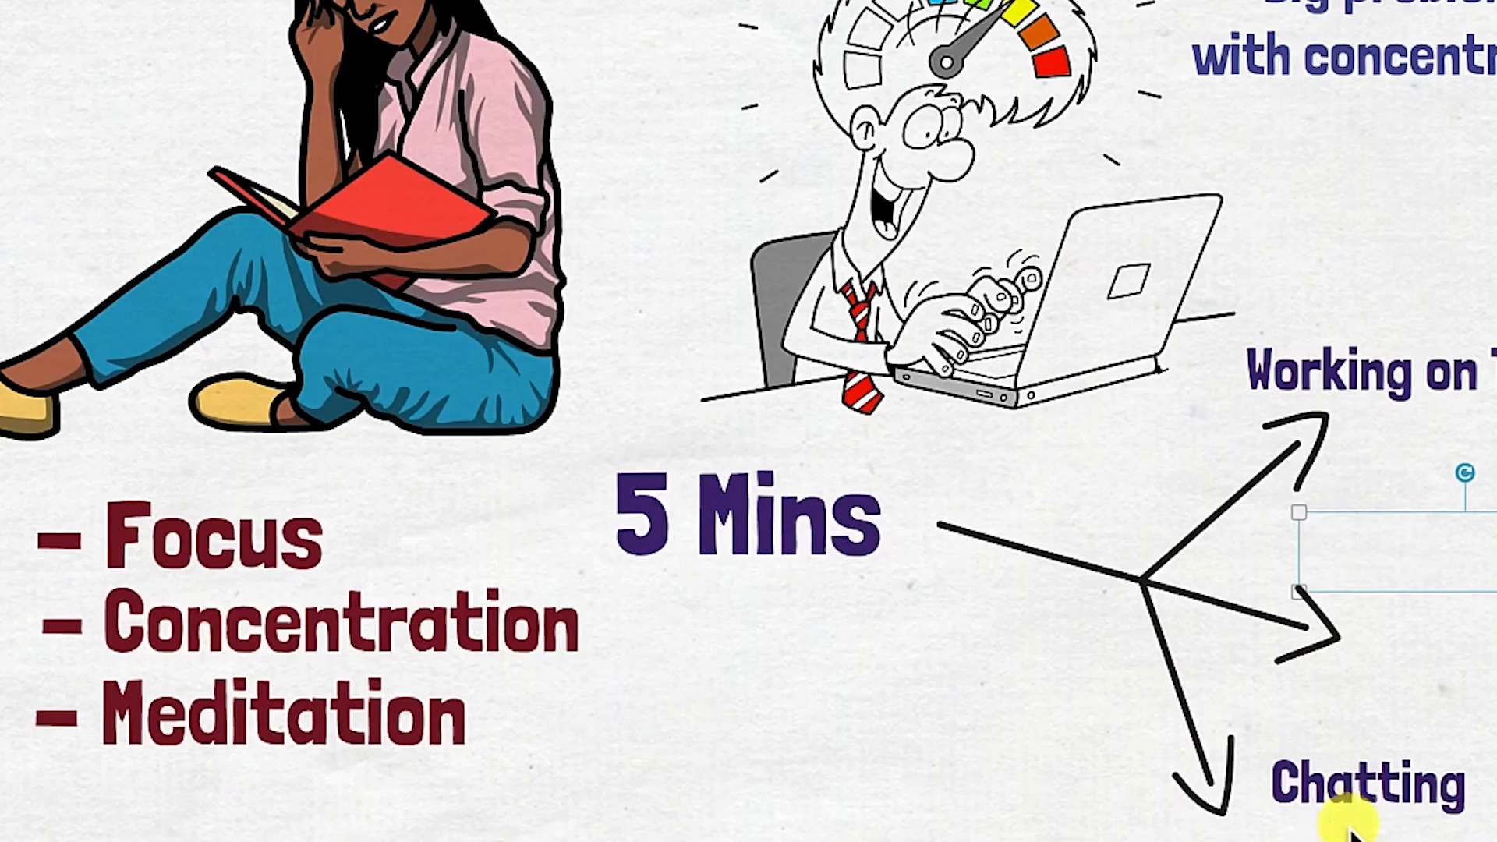
Set the "Chatting" text's animate time to 0.5 s and its transition time to 0.5 s.
click(1399, 803)
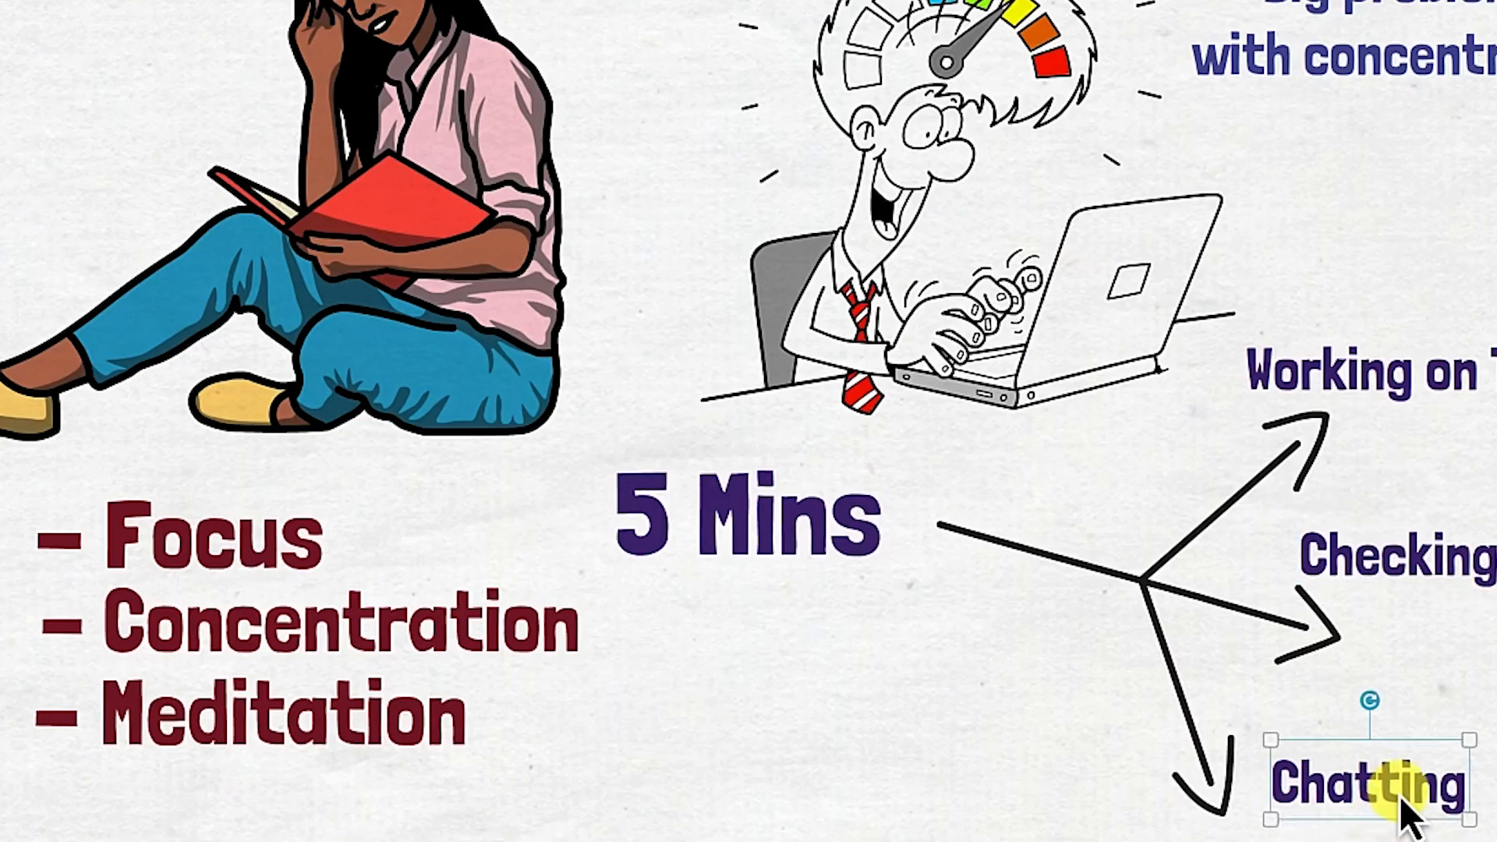
double_click(1400, 797)
click(666, 683)
click(666, 683)
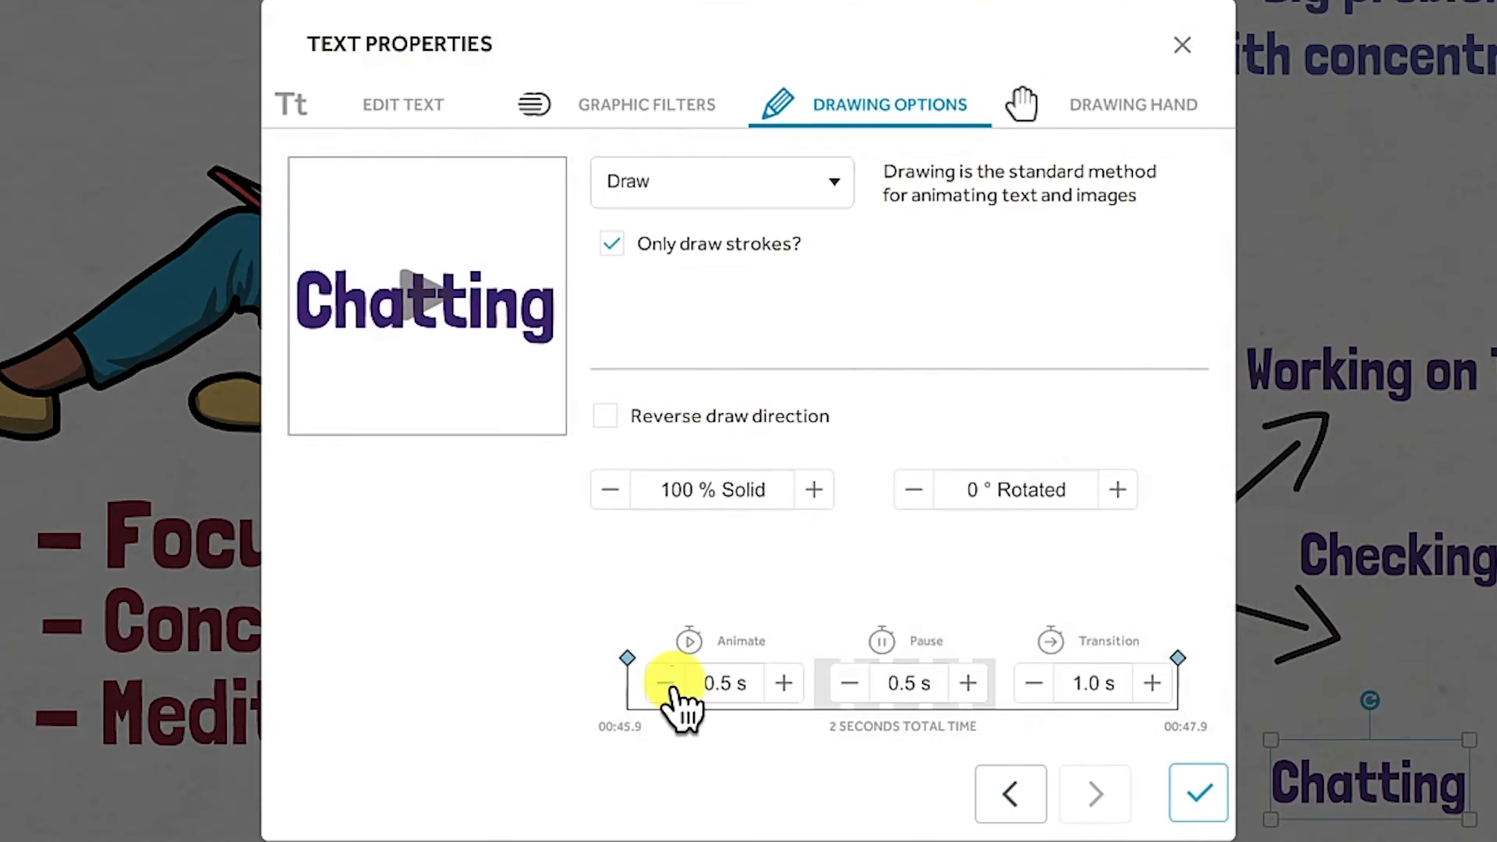
click(1020, 687)
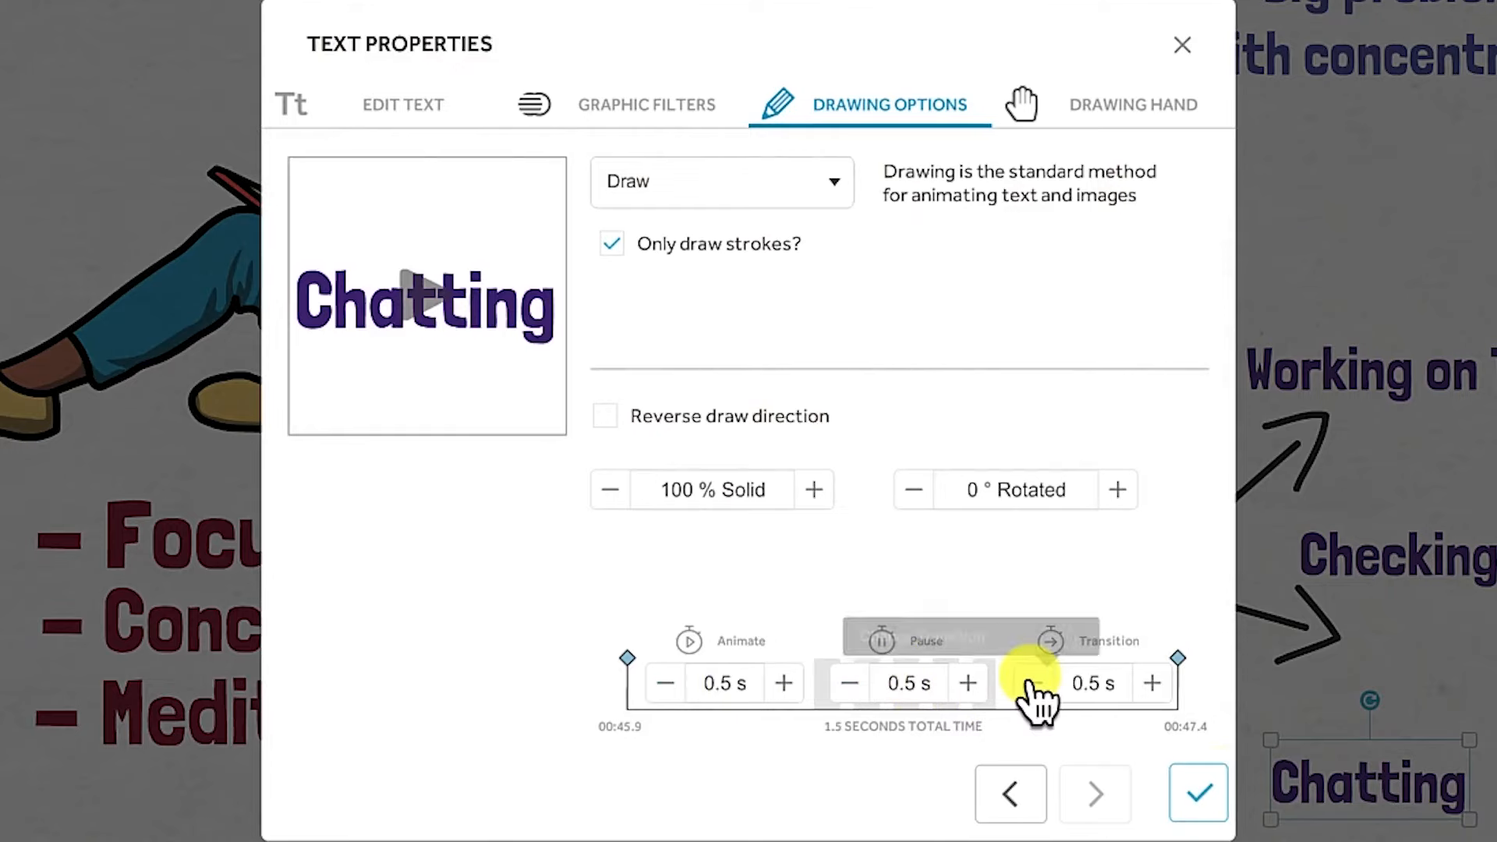
click(1224, 779)
Set the "Big problems with concentrating" text's animate time to 1.0 s and its transition time to 0.5 s.
double_click(1307, 104)
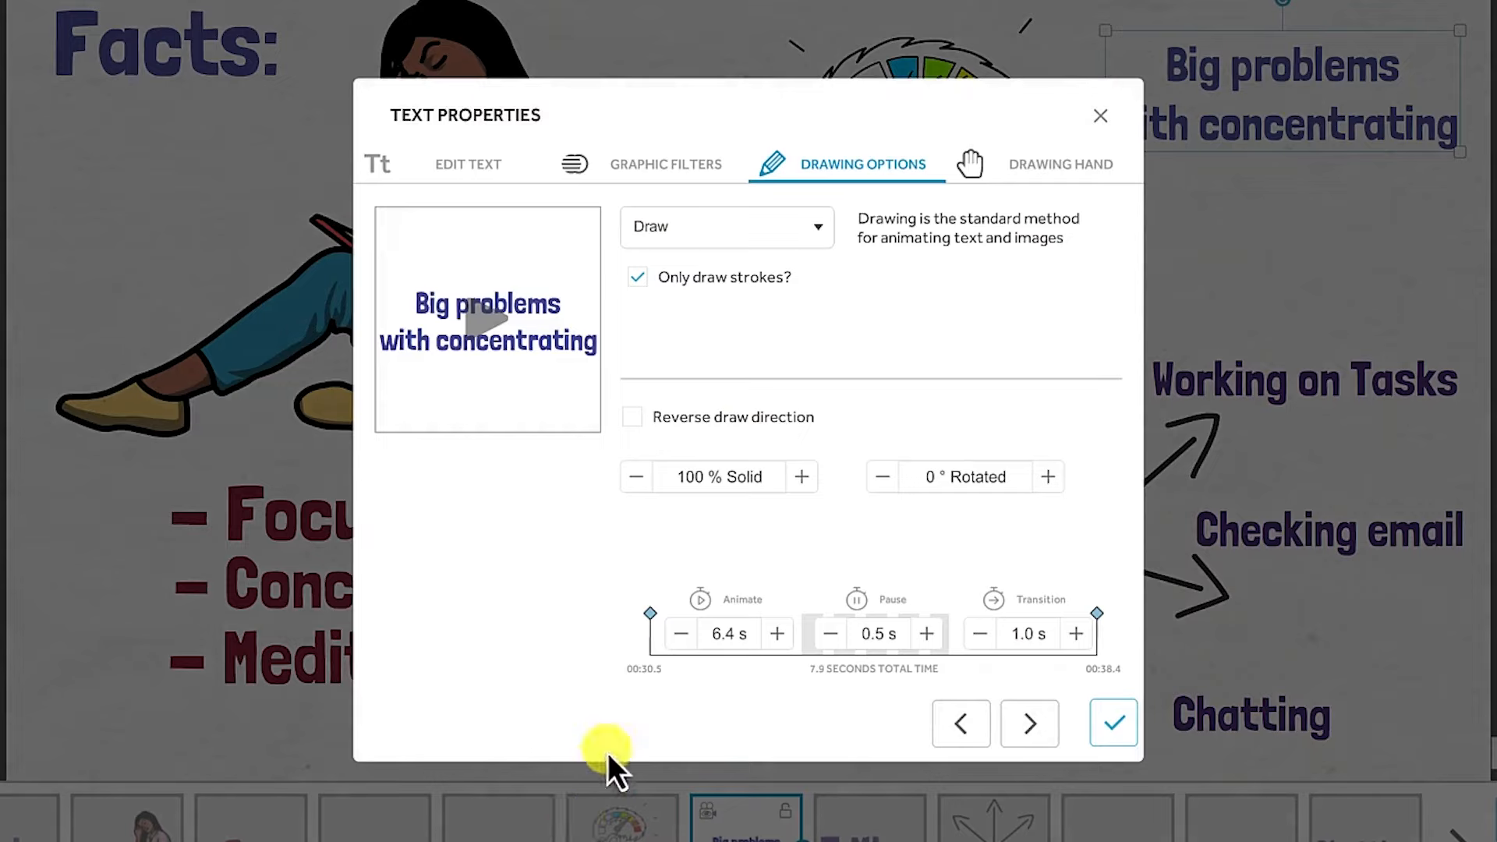
click(681, 638)
click(681, 638)
click(681, 638)
click(681, 638)
click(682, 638)
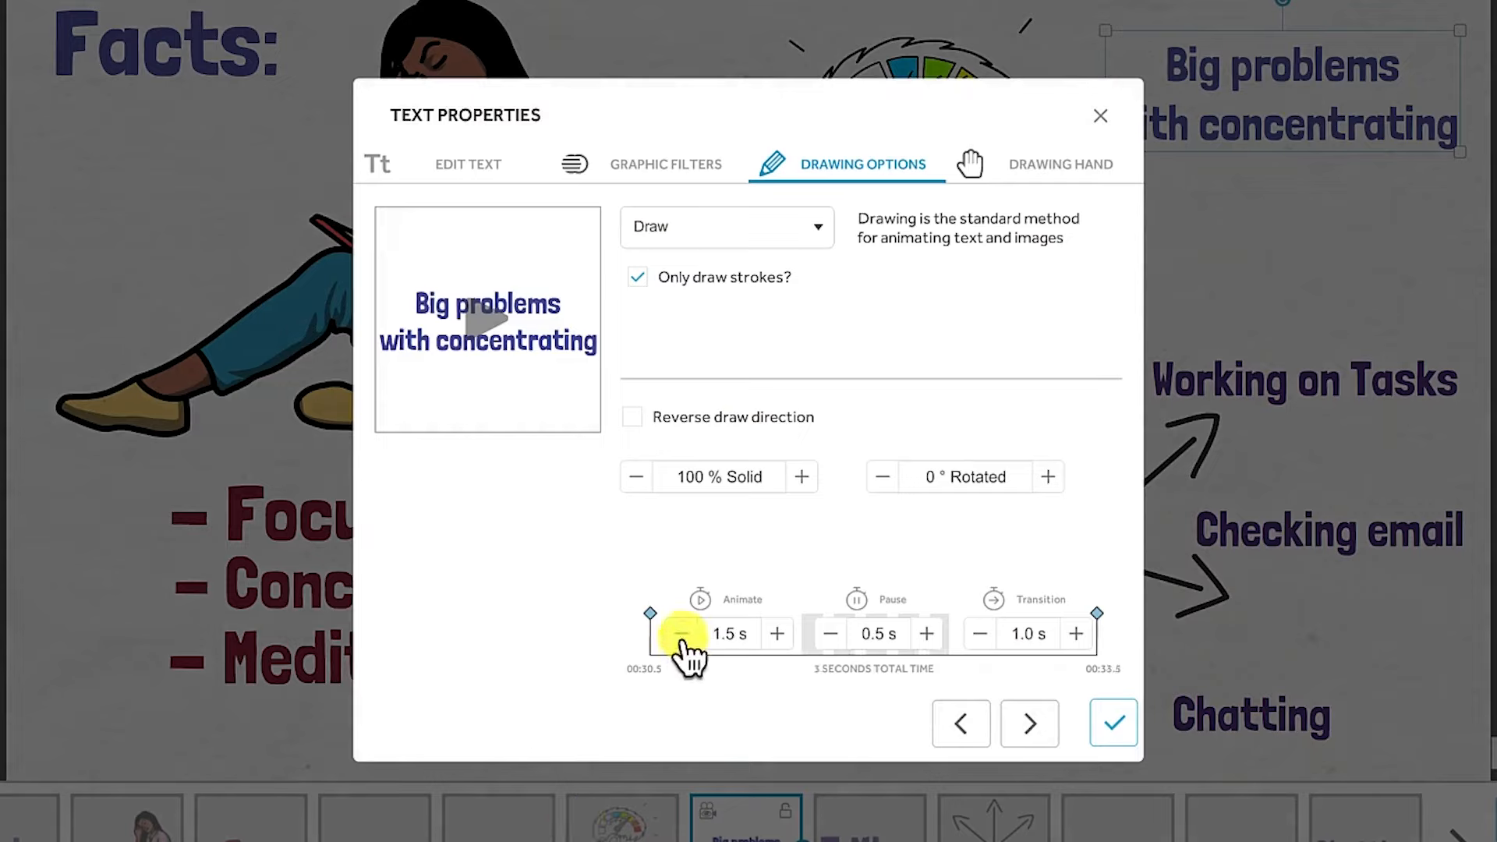
click(980, 634)
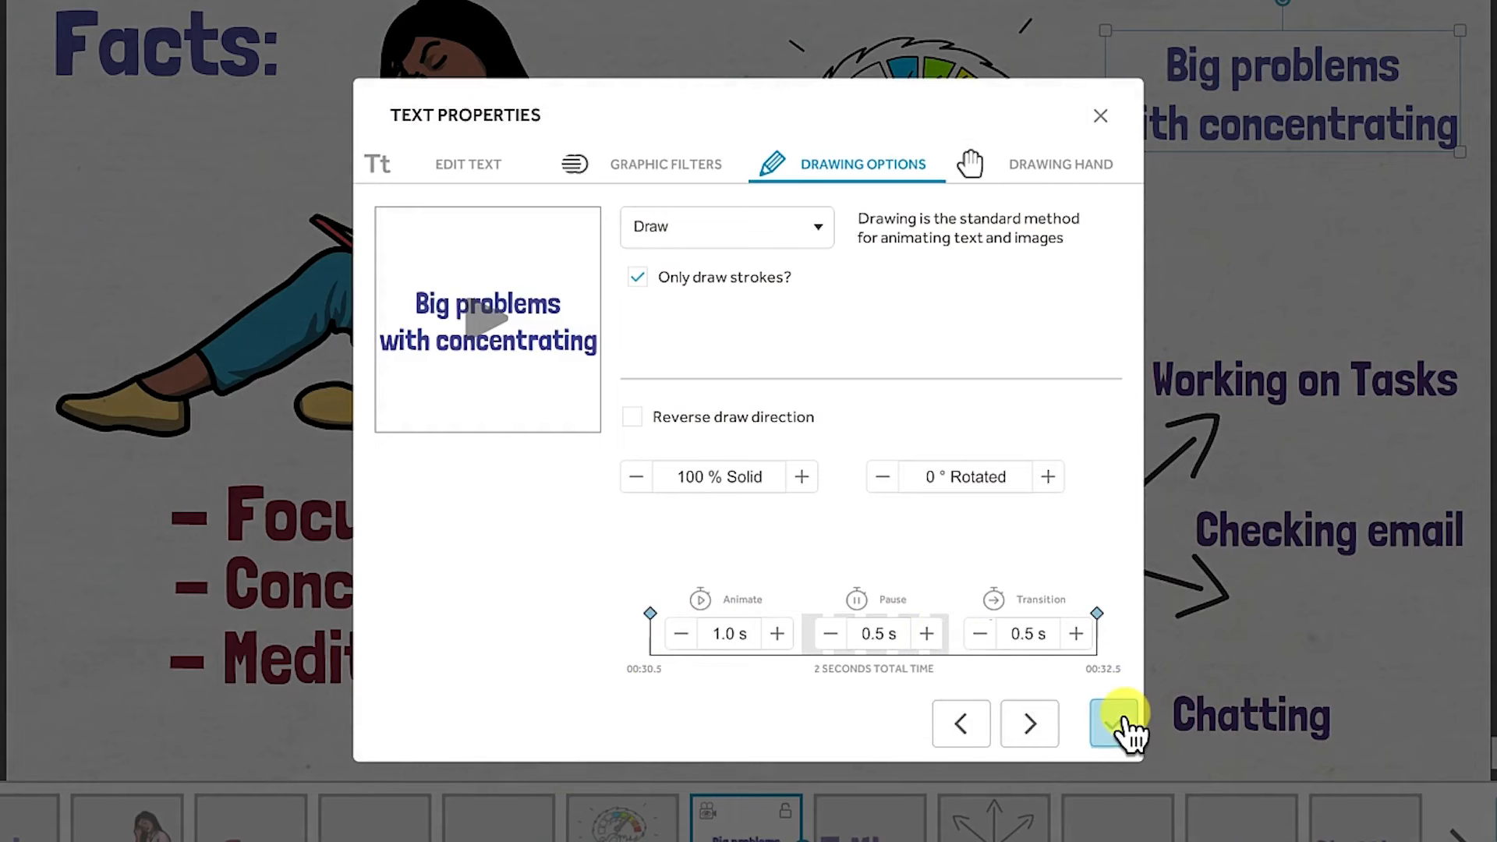
click(1115, 721)
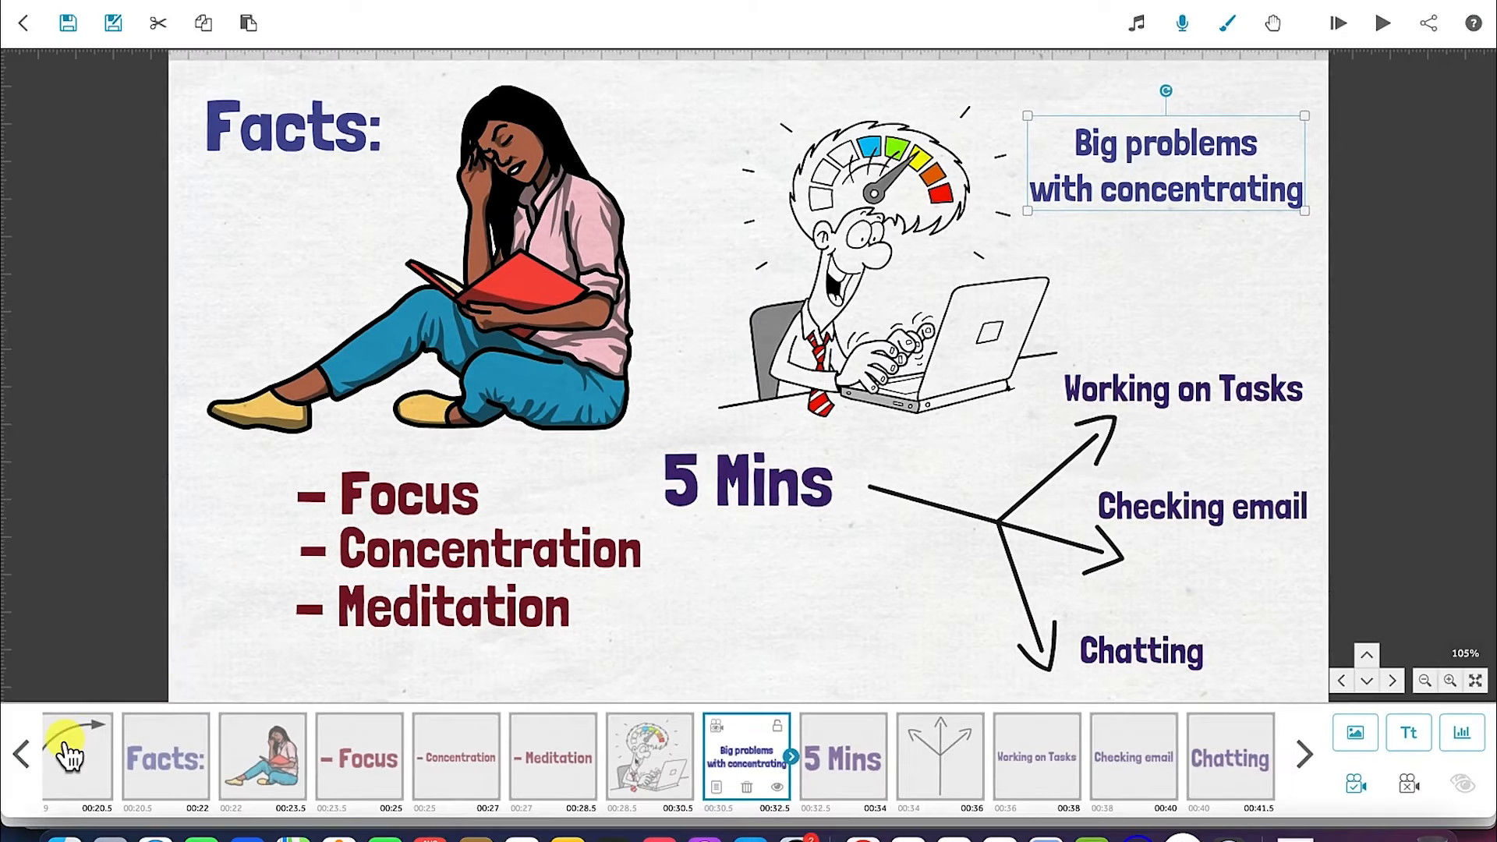
Preview the scribe from the X image into the Facts scene, then stop playback.
click(69, 750)
click(75, 756)
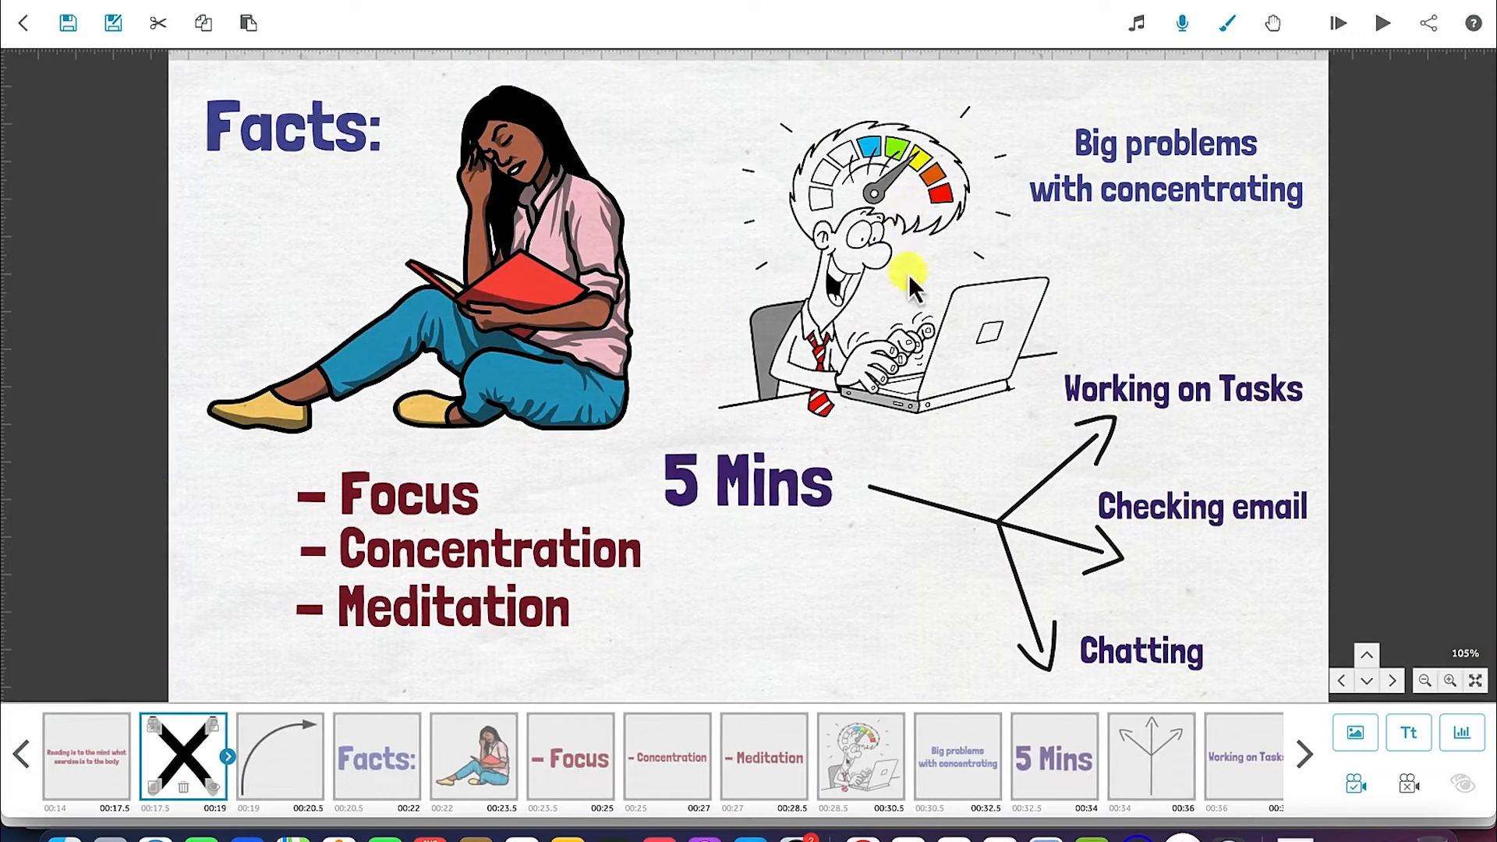
click(1382, 23)
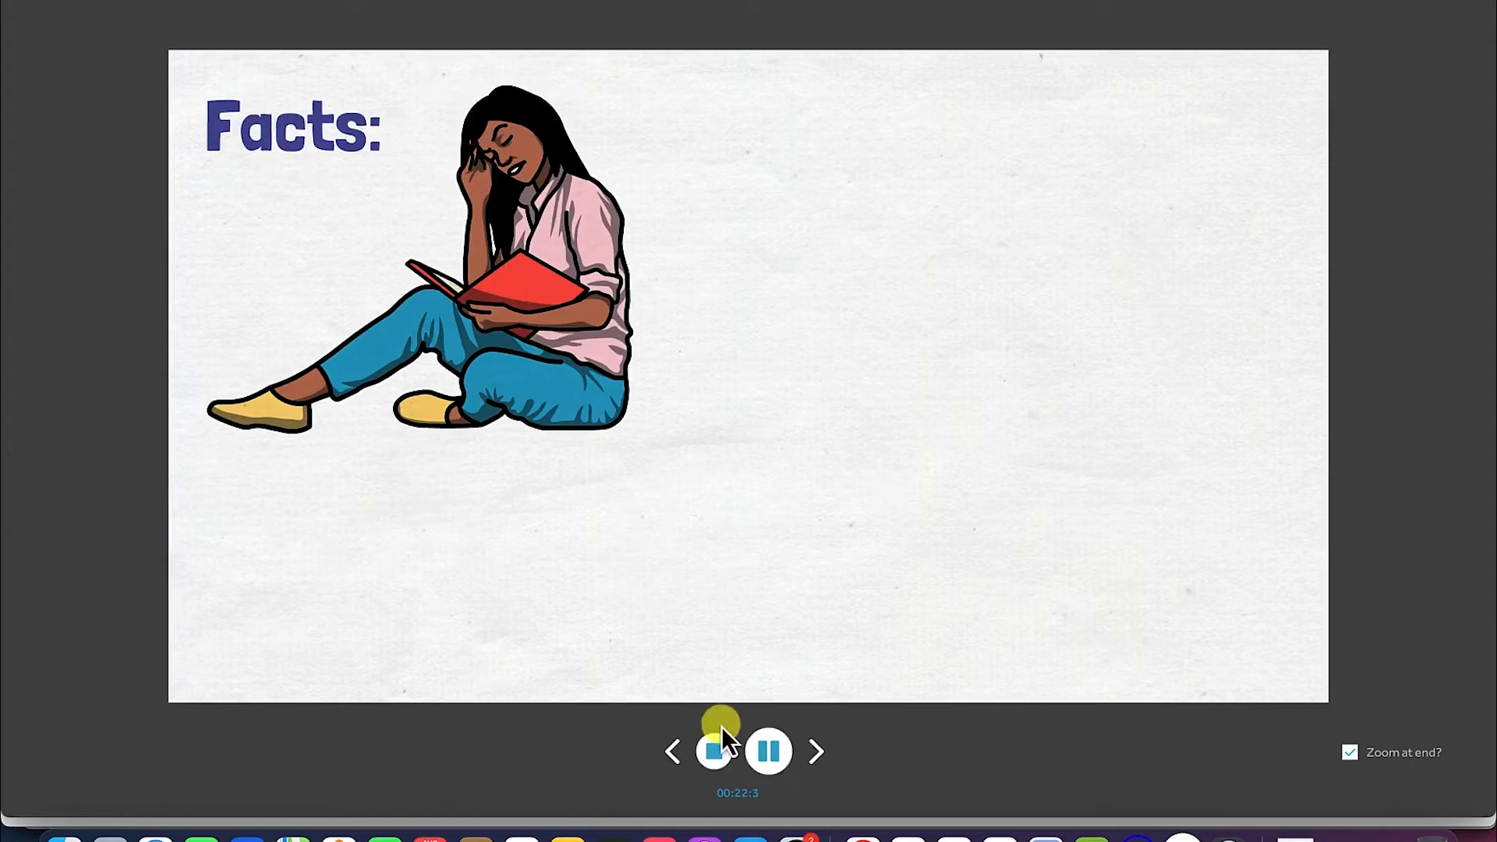
click(716, 752)
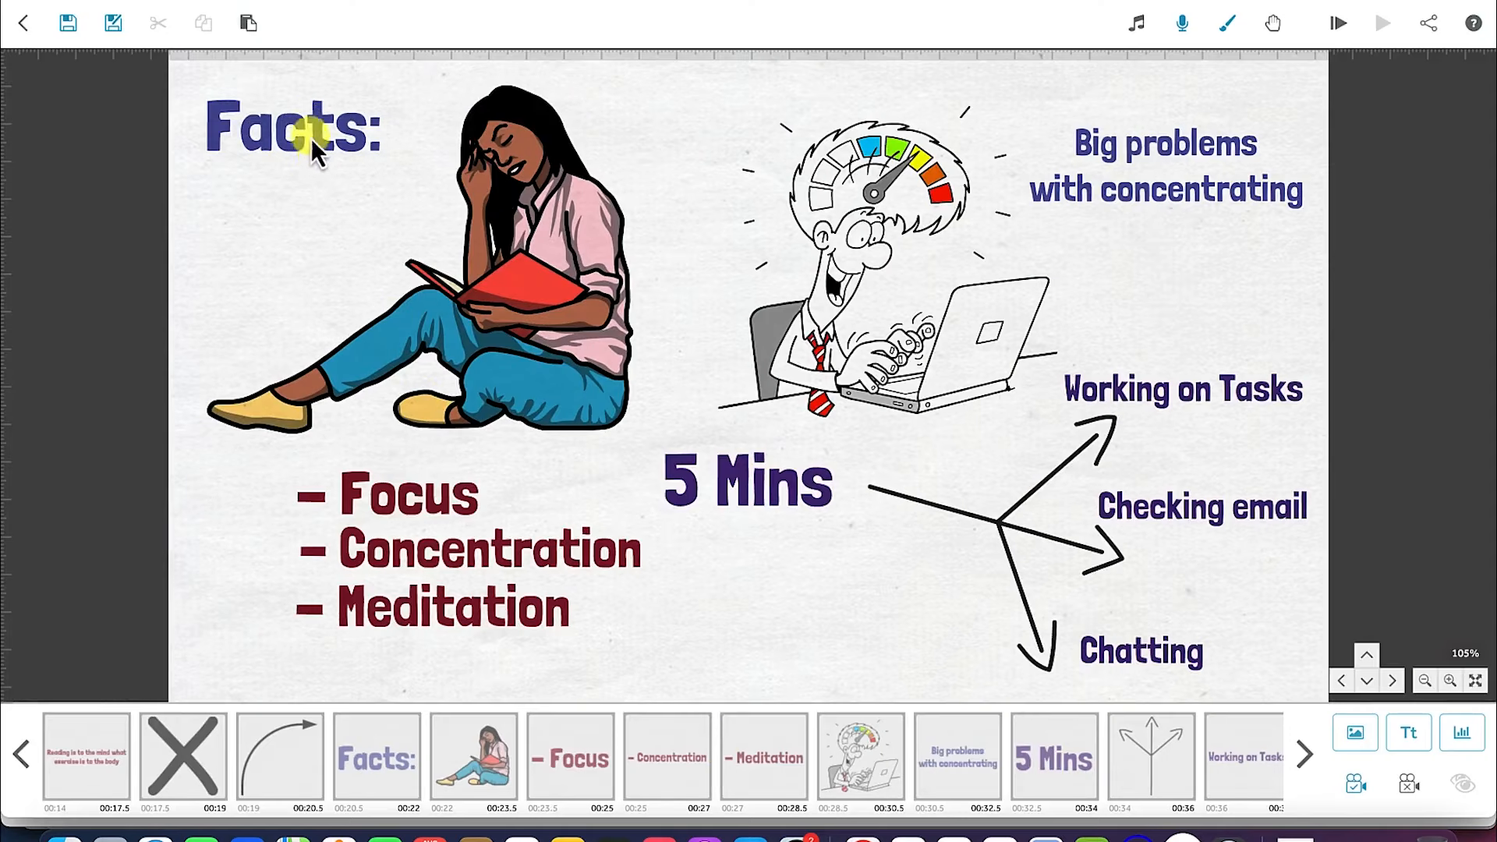
Set the curved arrow's pause time to 2.0 s and preview the scribe from that arrow into the Facts scene.
click(184, 745)
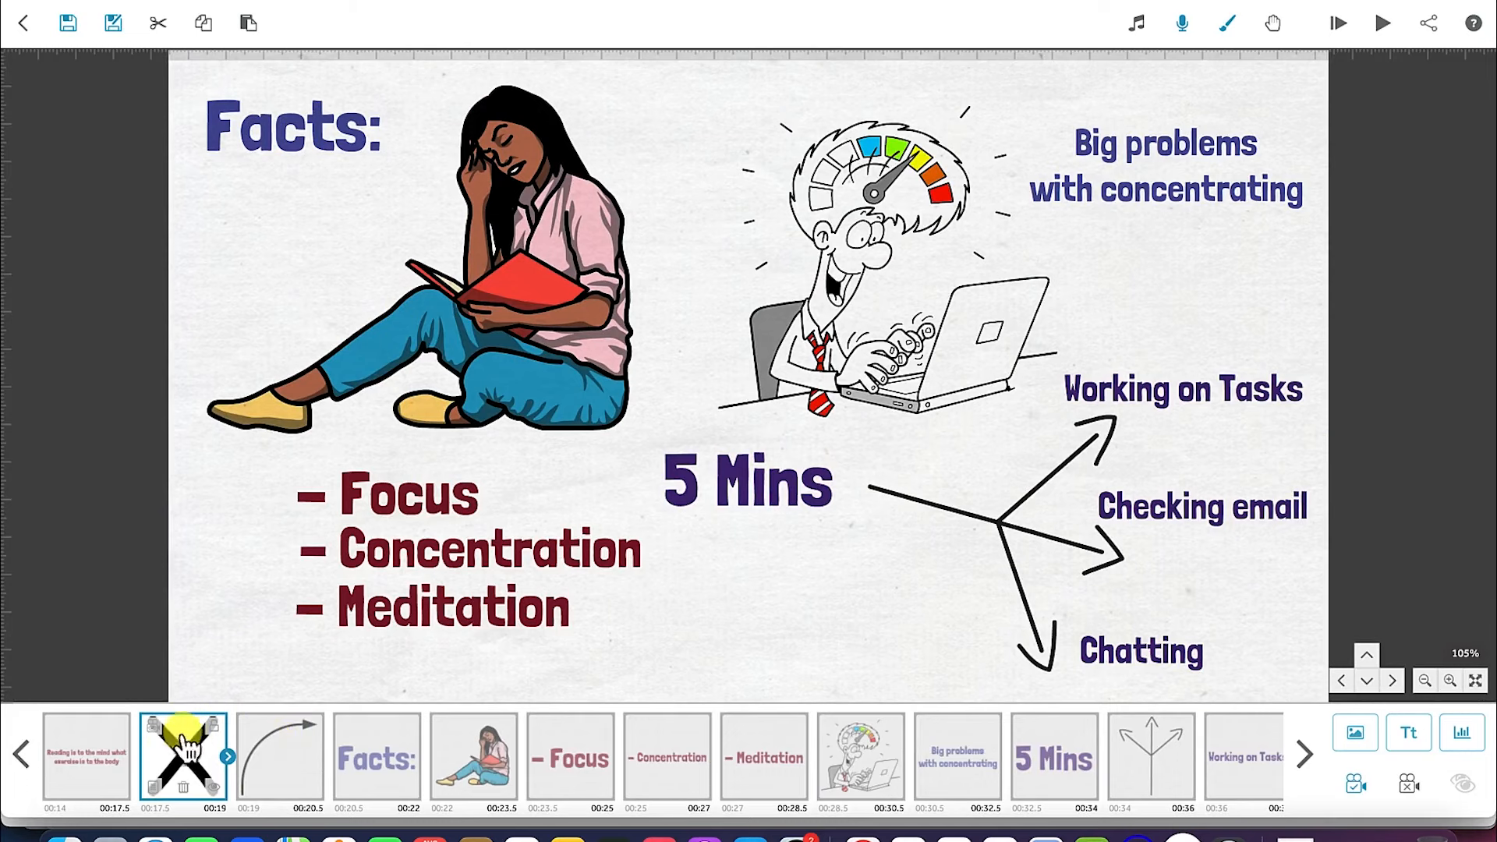
click(173, 752)
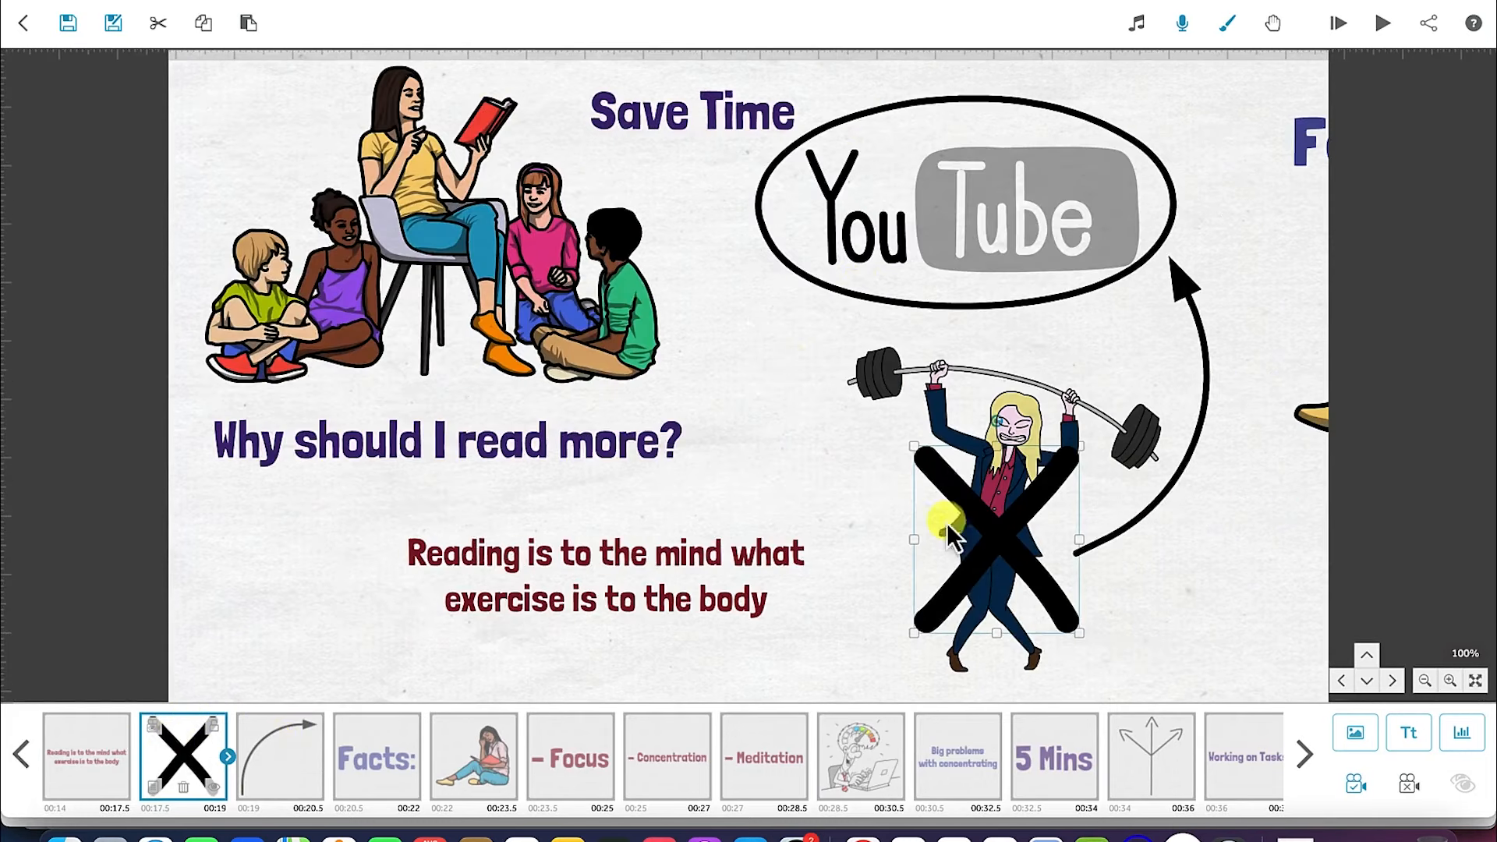
click(275, 760)
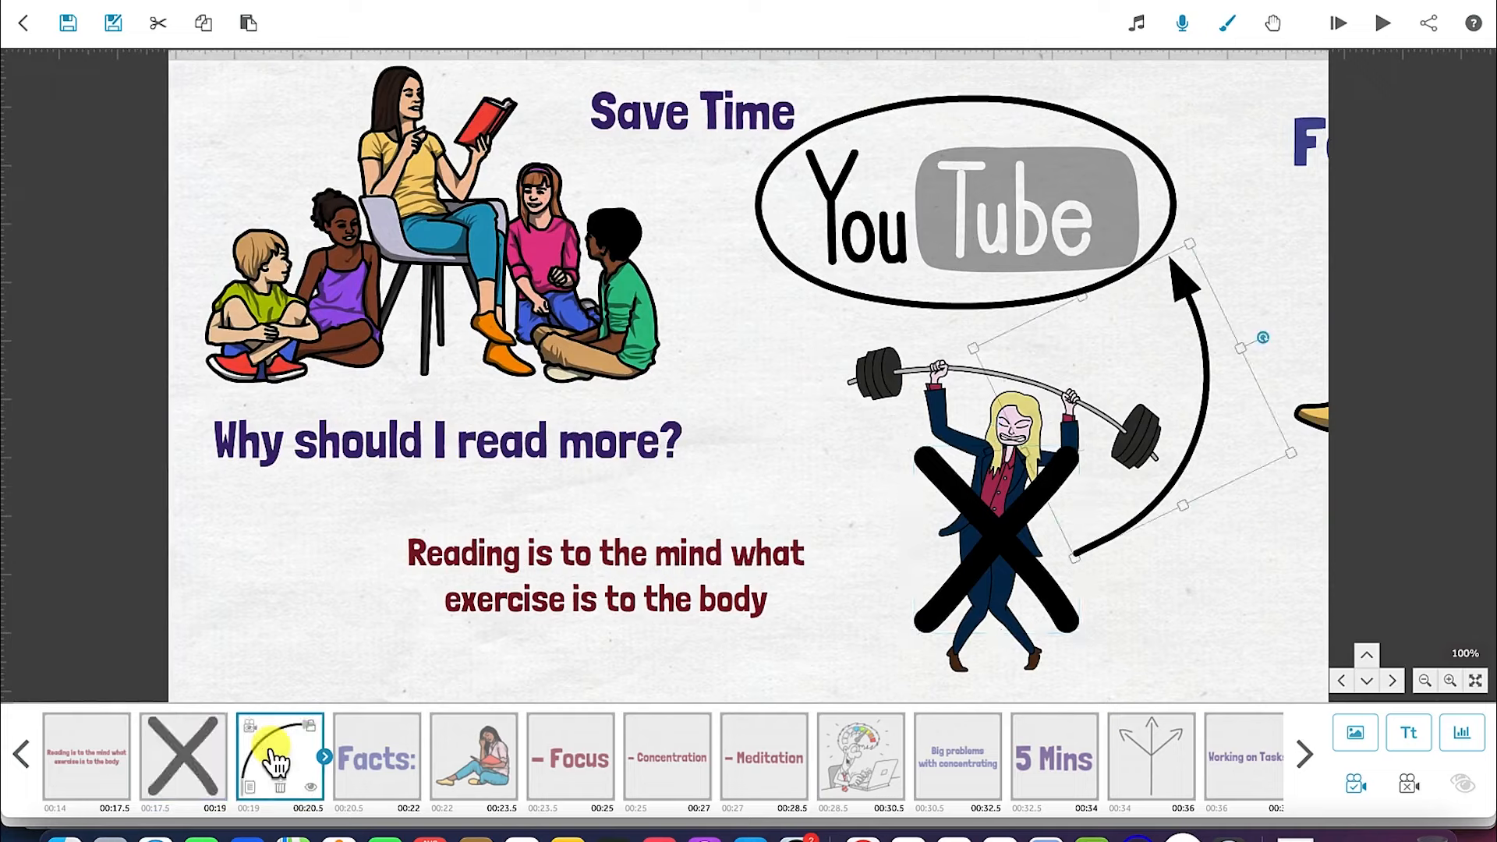
double_click(1163, 358)
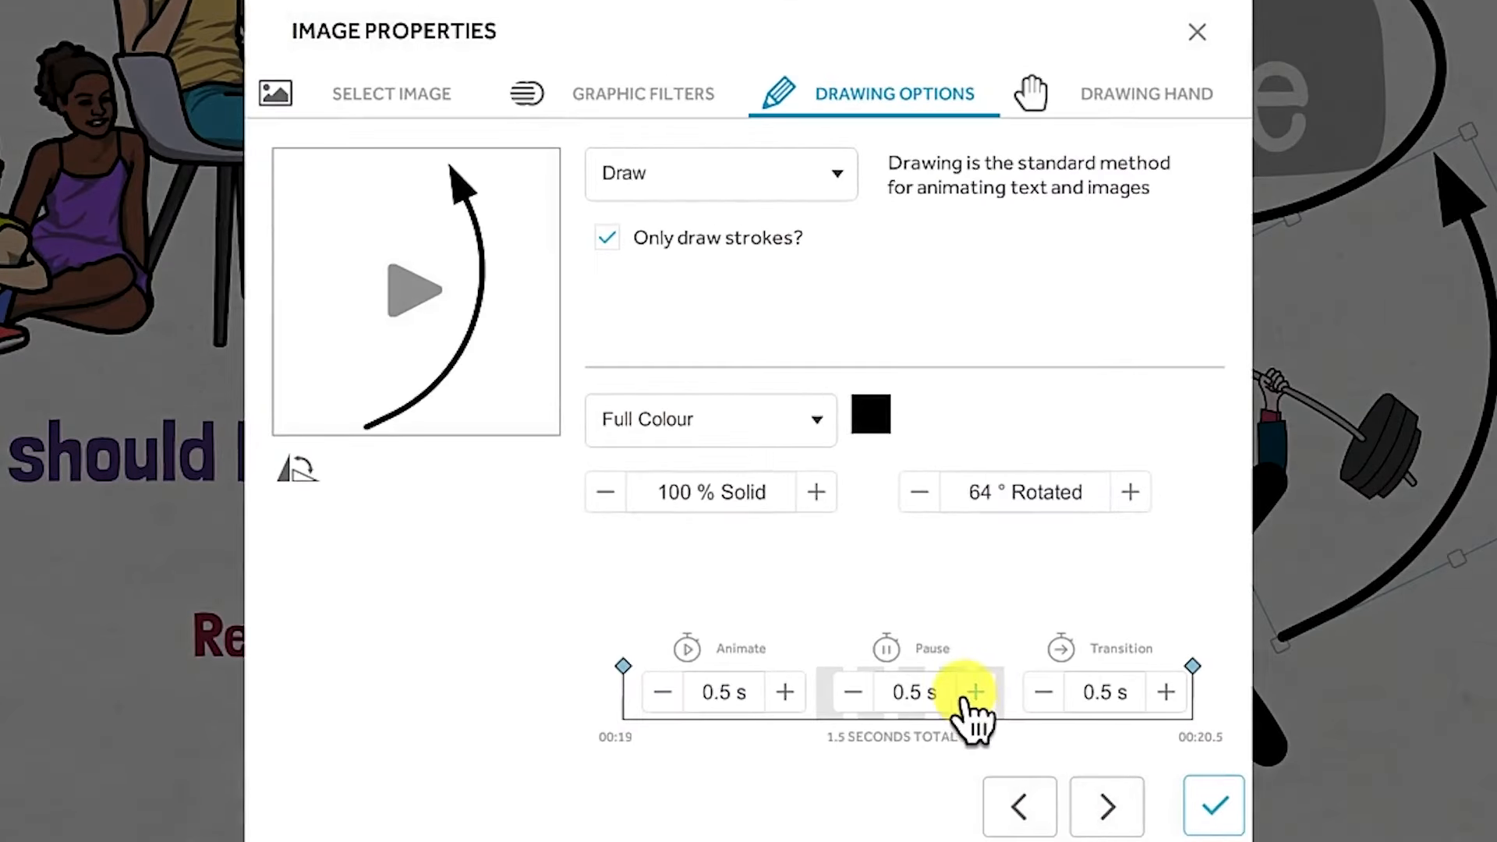
click(975, 691)
click(974, 691)
click(975, 692)
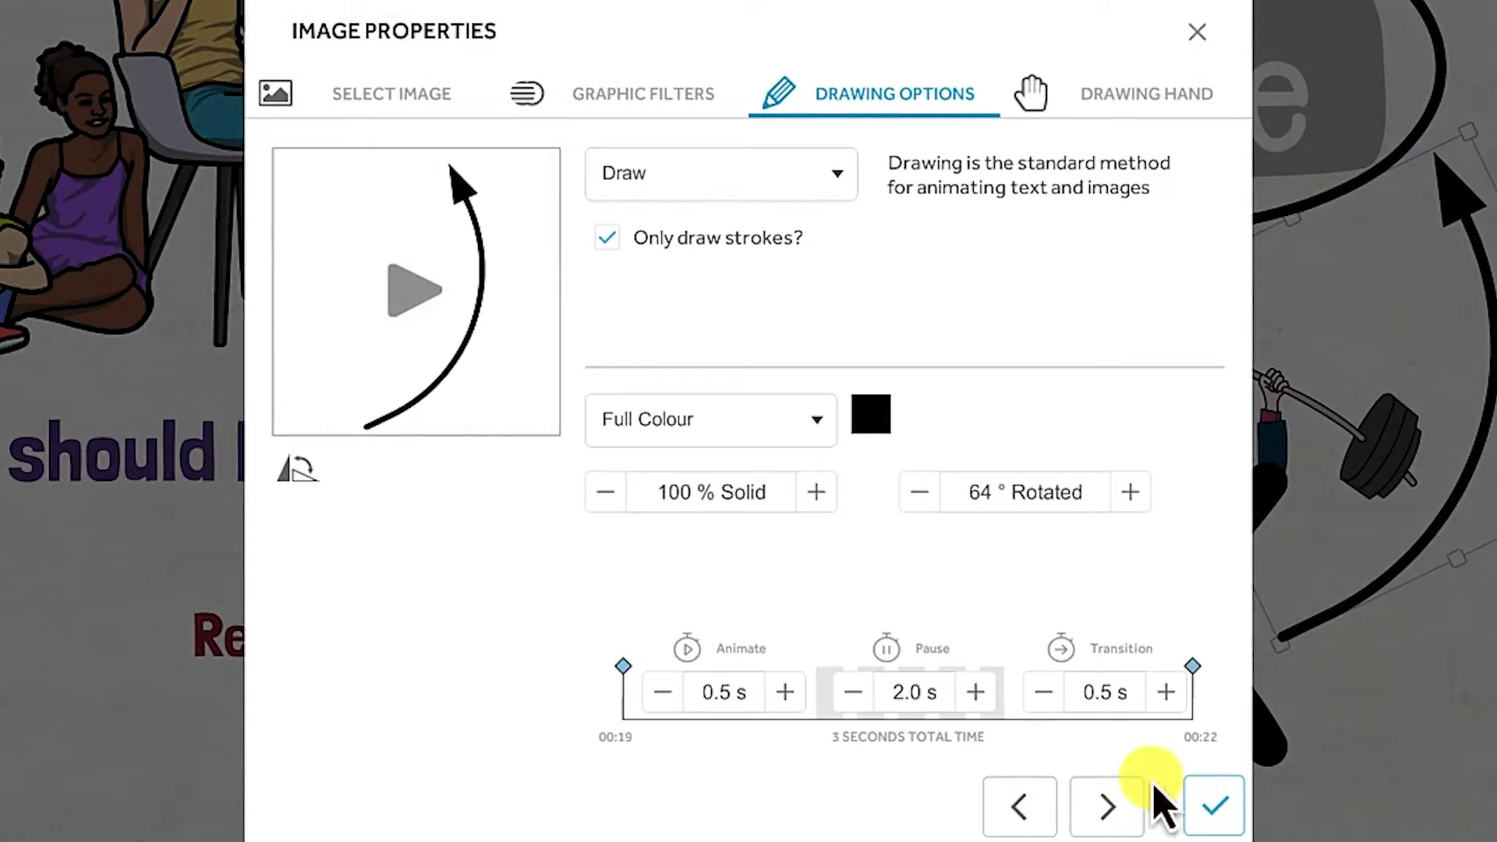
click(1214, 805)
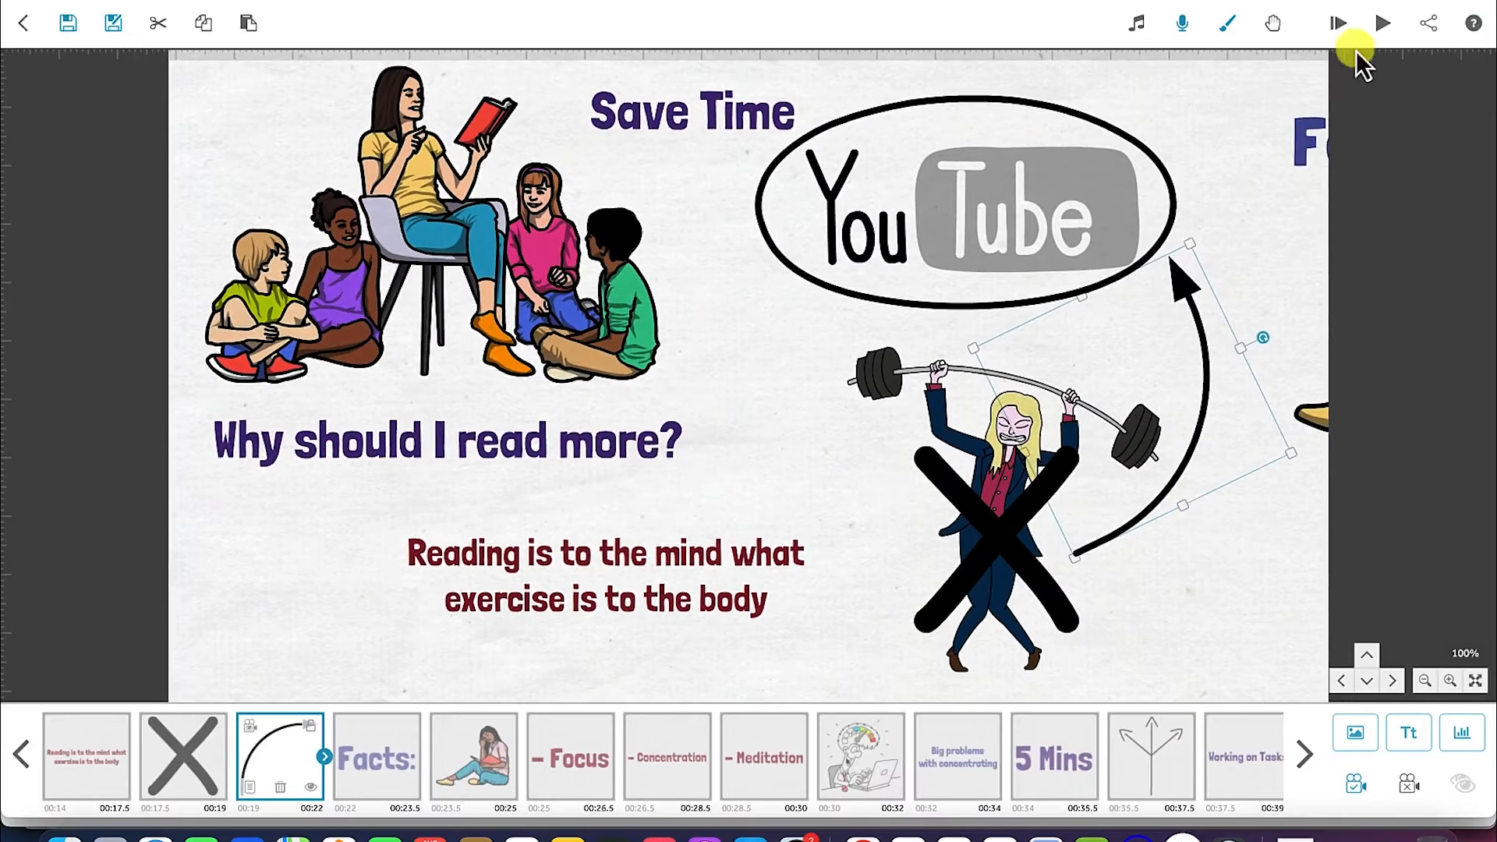
click(1377, 31)
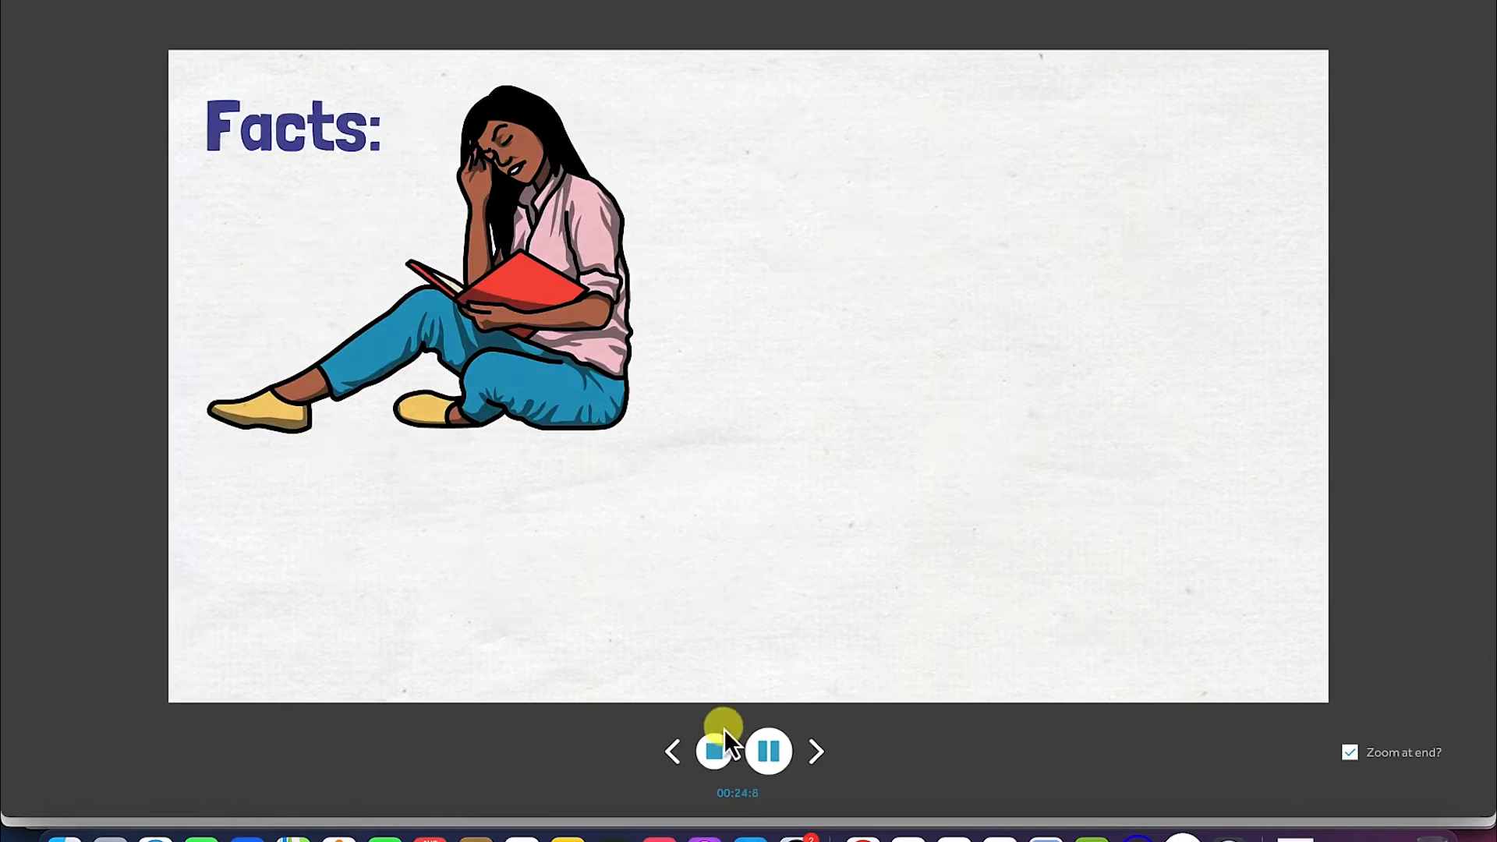
click(714, 752)
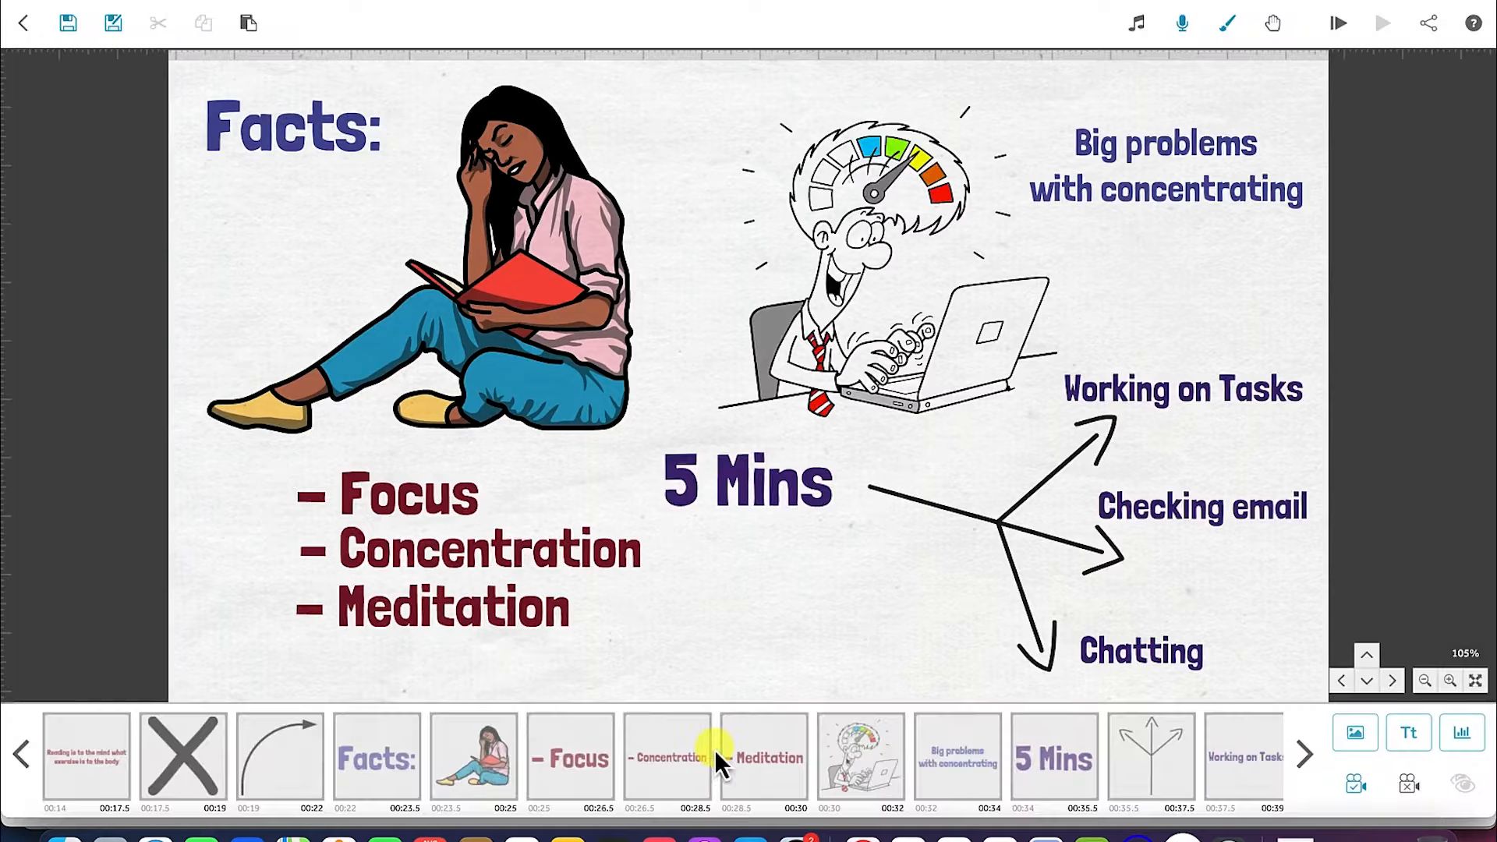
Set both the pause and transition times of the reading woman image to 0.0 s.
double_click(352, 153)
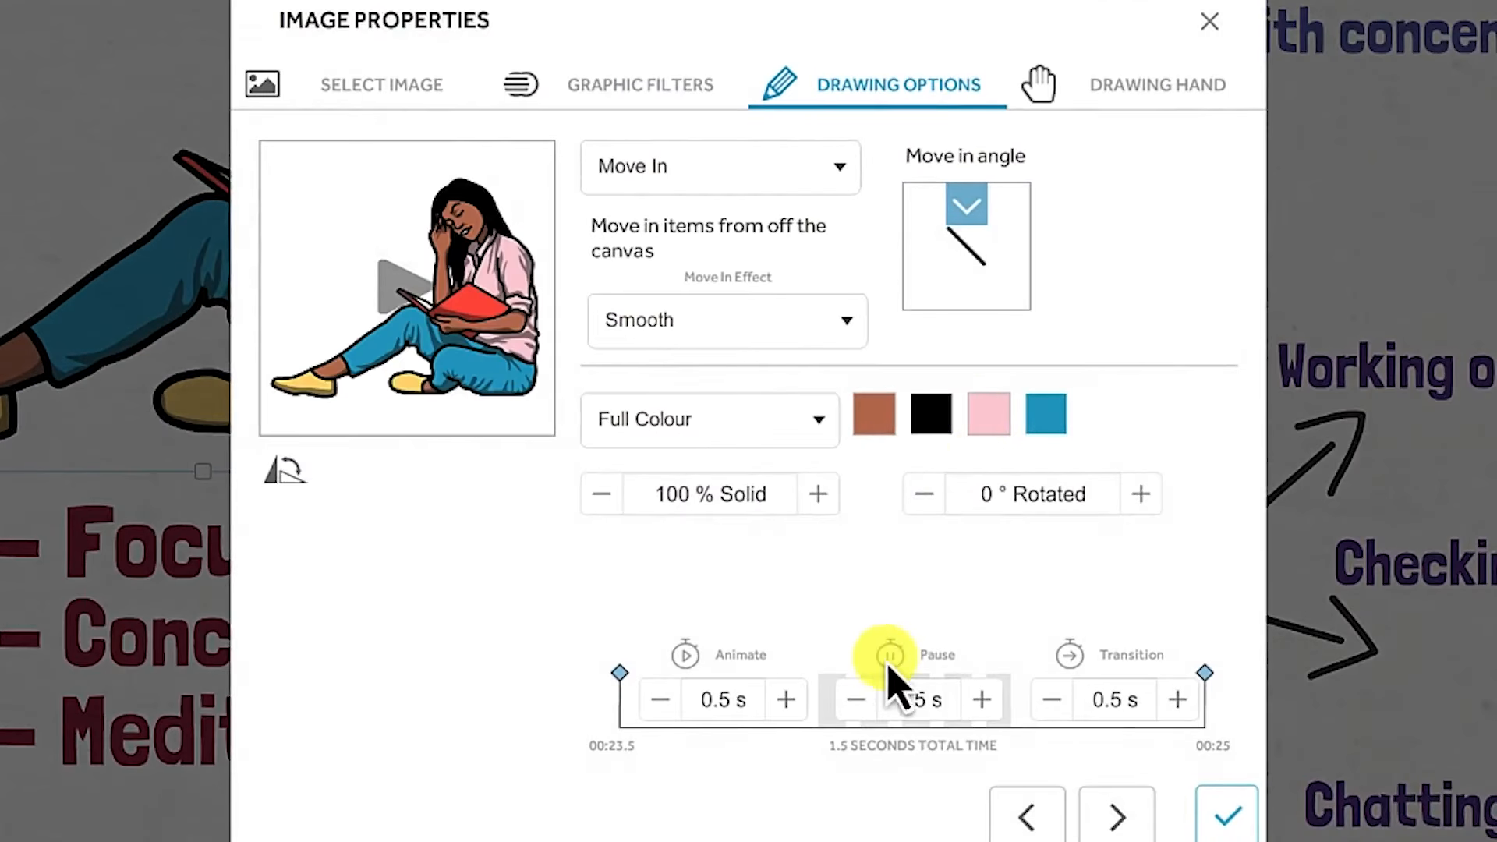
click(858, 699)
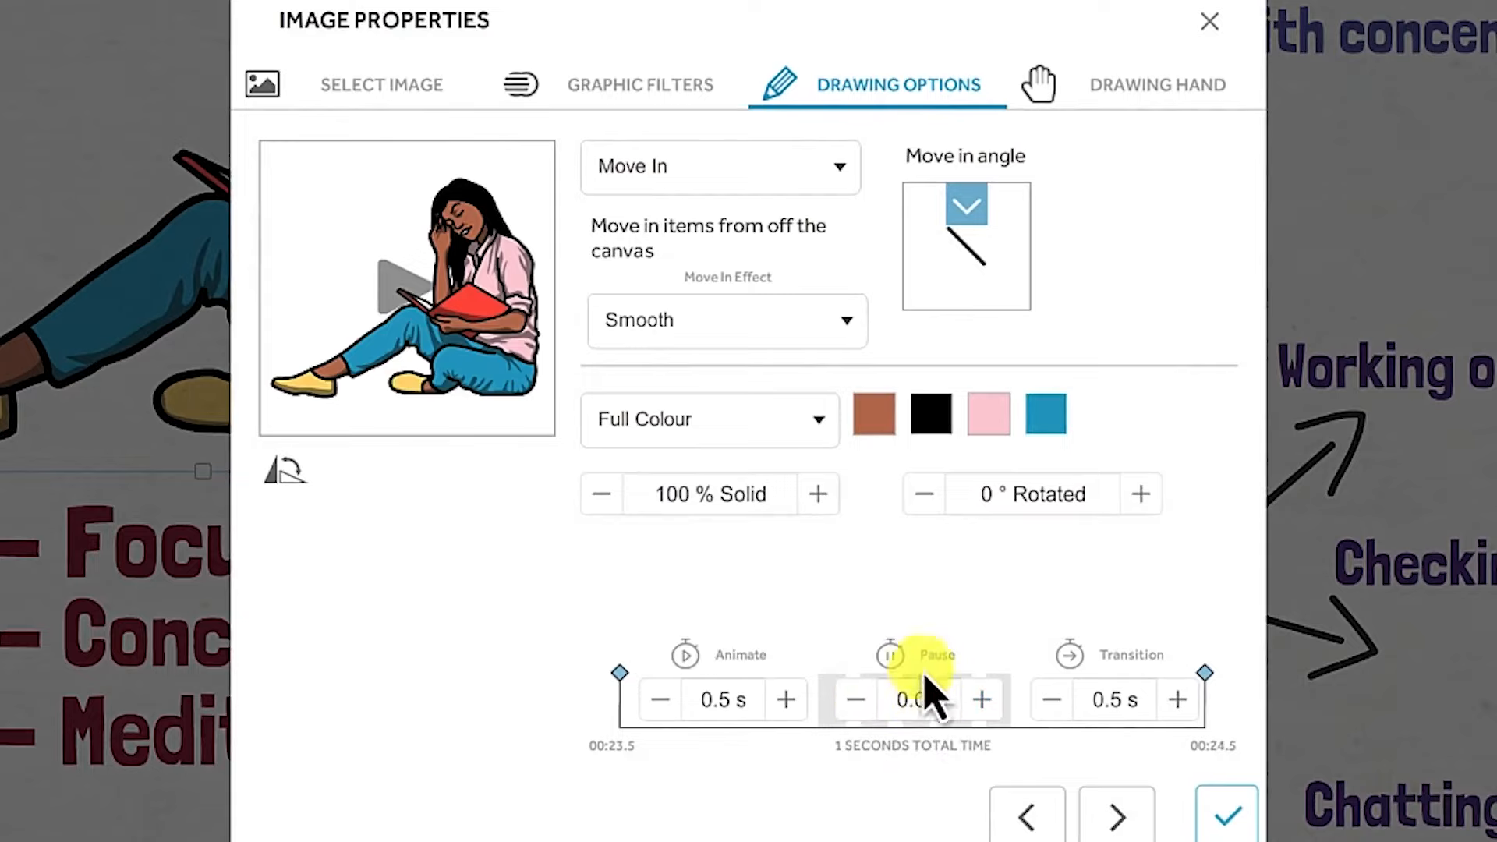
click(1052, 700)
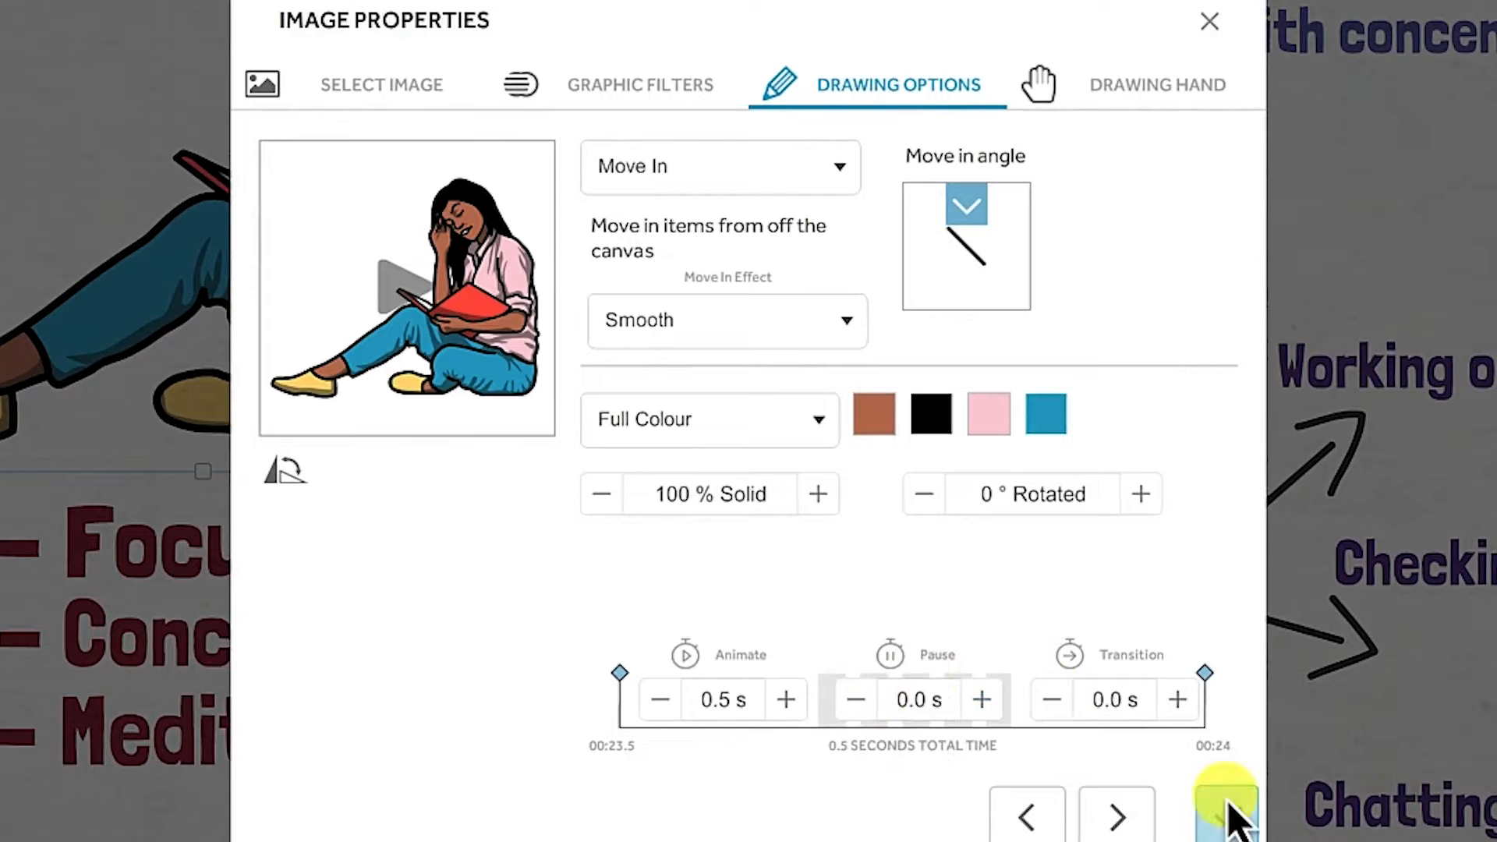
click(1227, 815)
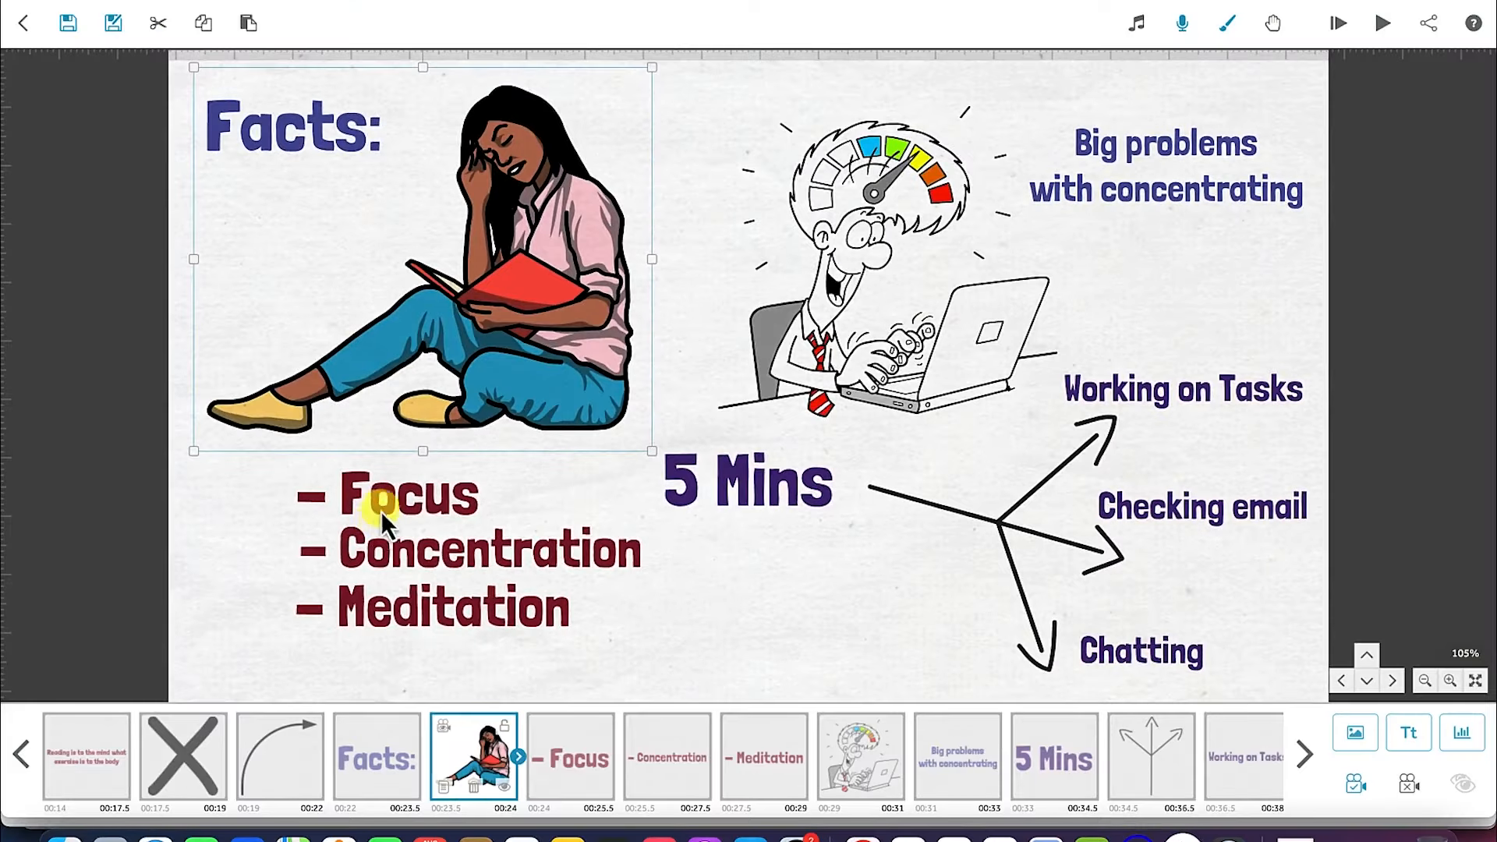
Preview the scribe from the "Facts:" text to check the timing of the woman image and the bullet texts.
click(372, 499)
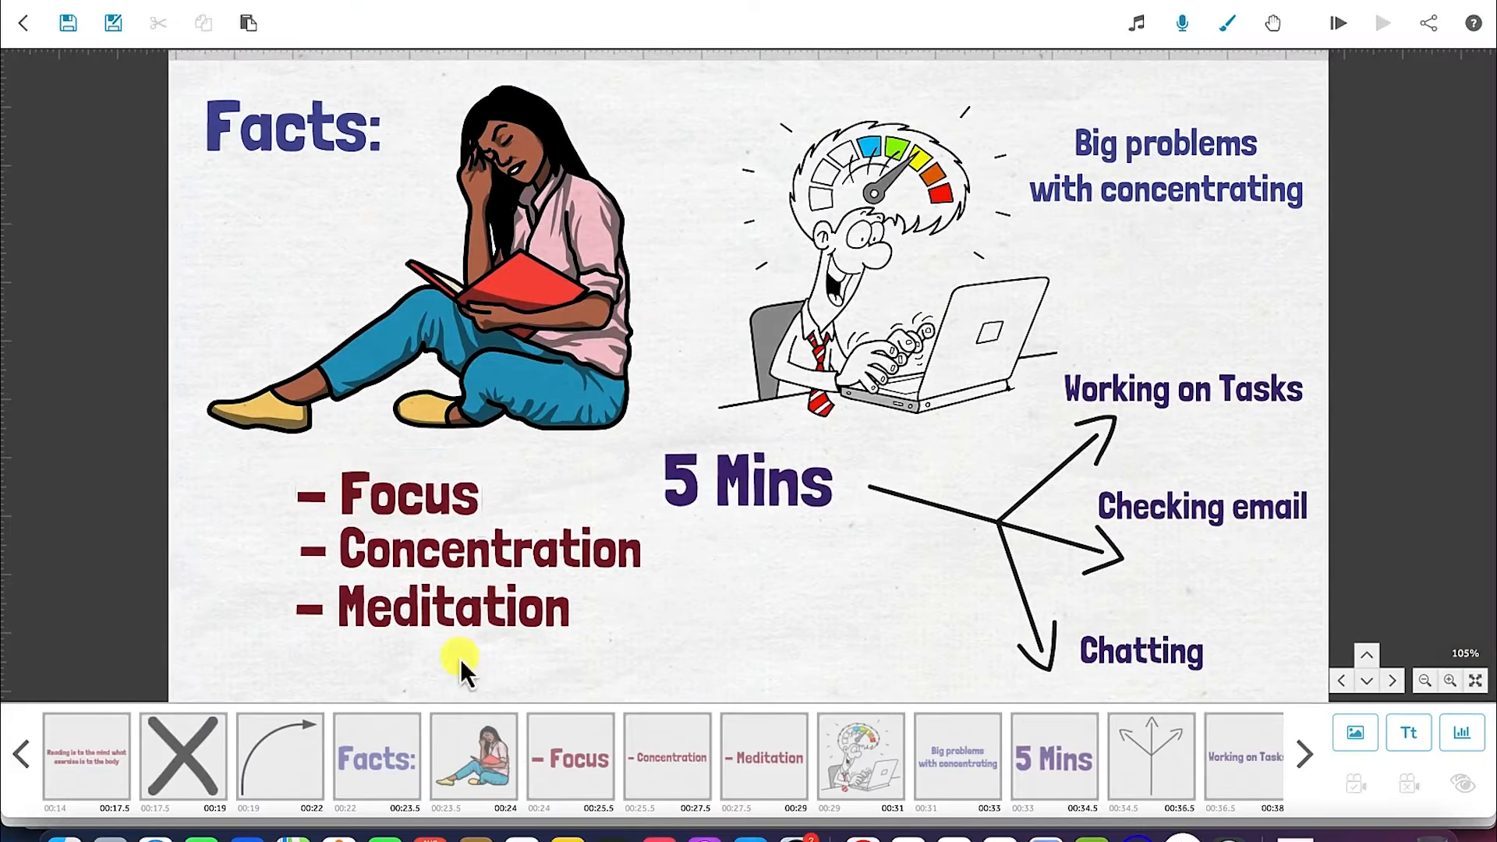
click(377, 759)
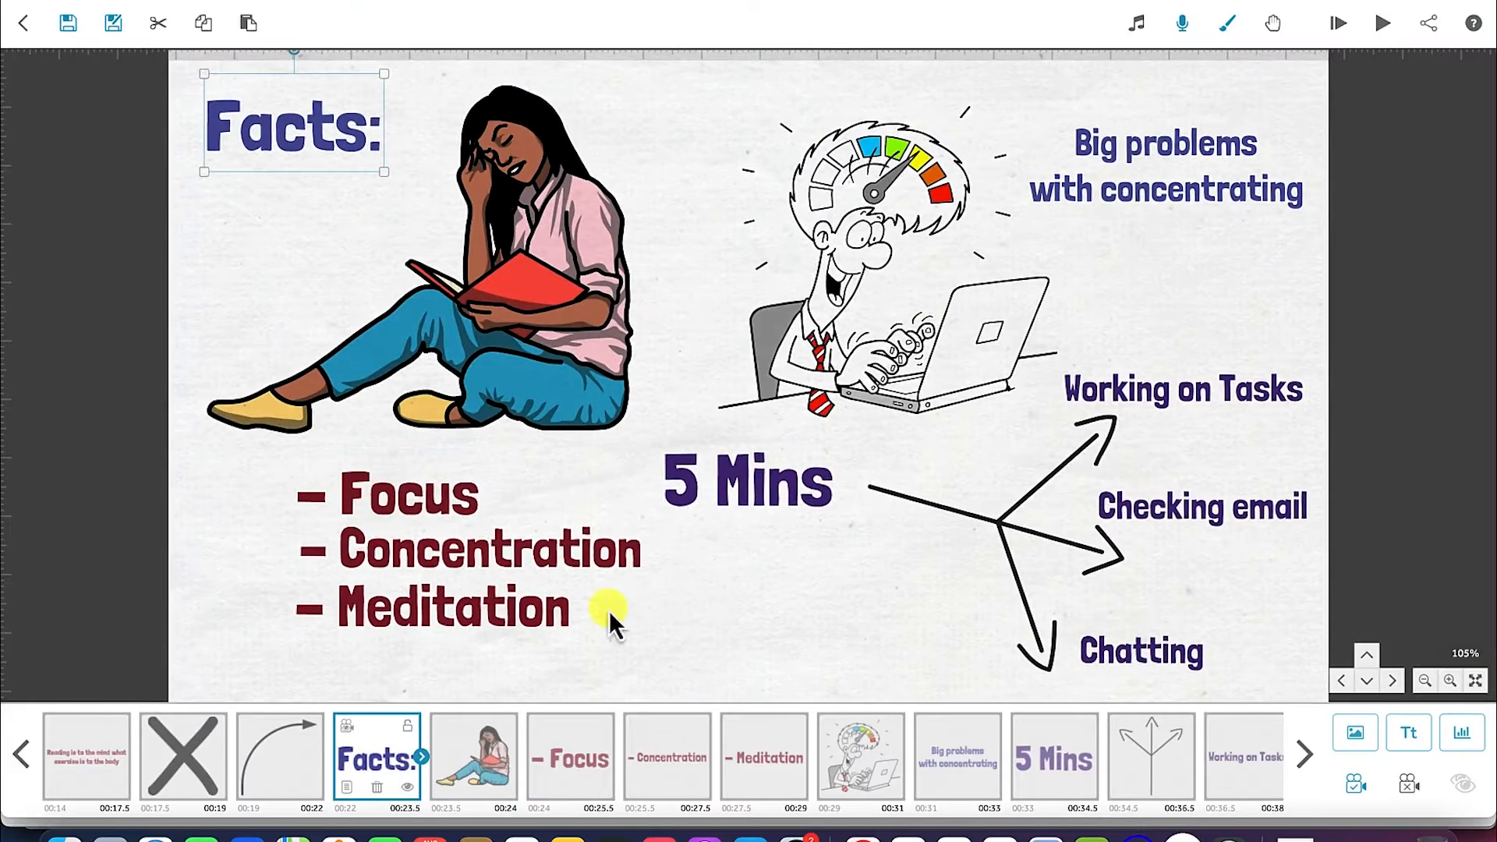
click(1383, 25)
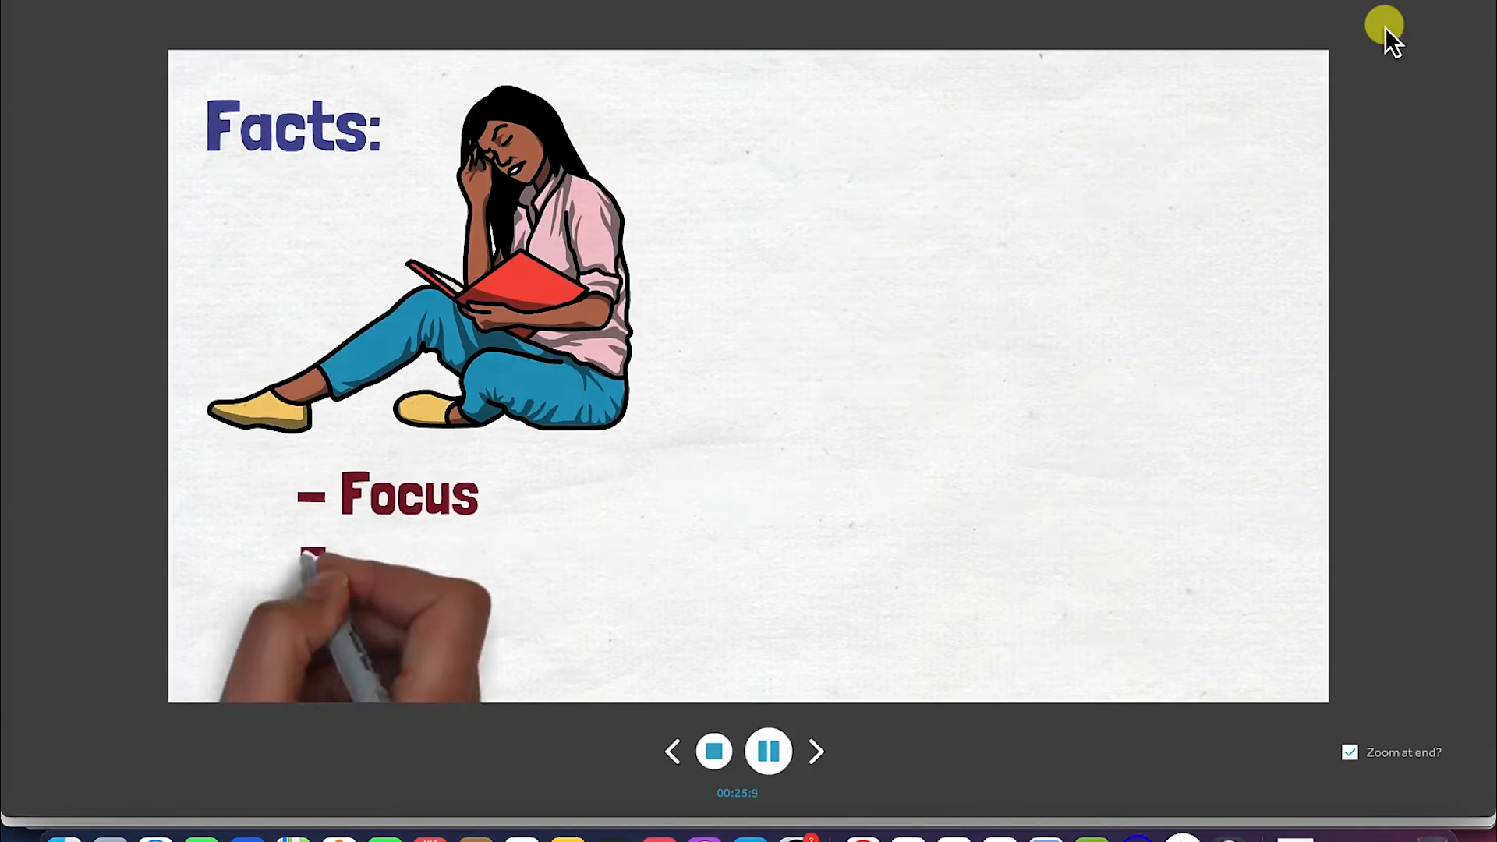
click(714, 750)
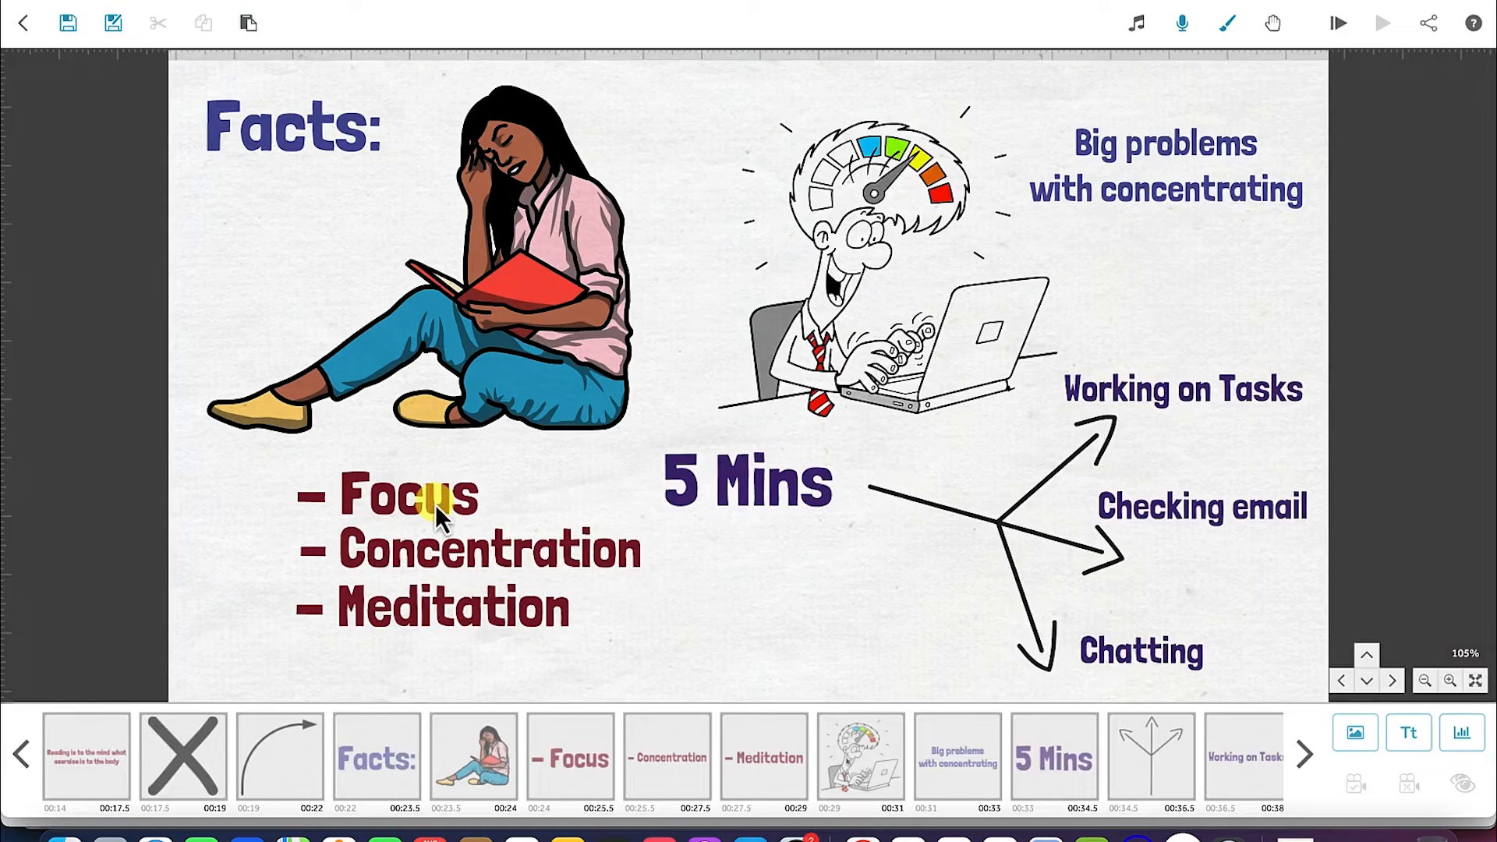
Set both the pause and transition times of the "– Focus" text to 0.0 s.
click(435, 503)
double_click(435, 503)
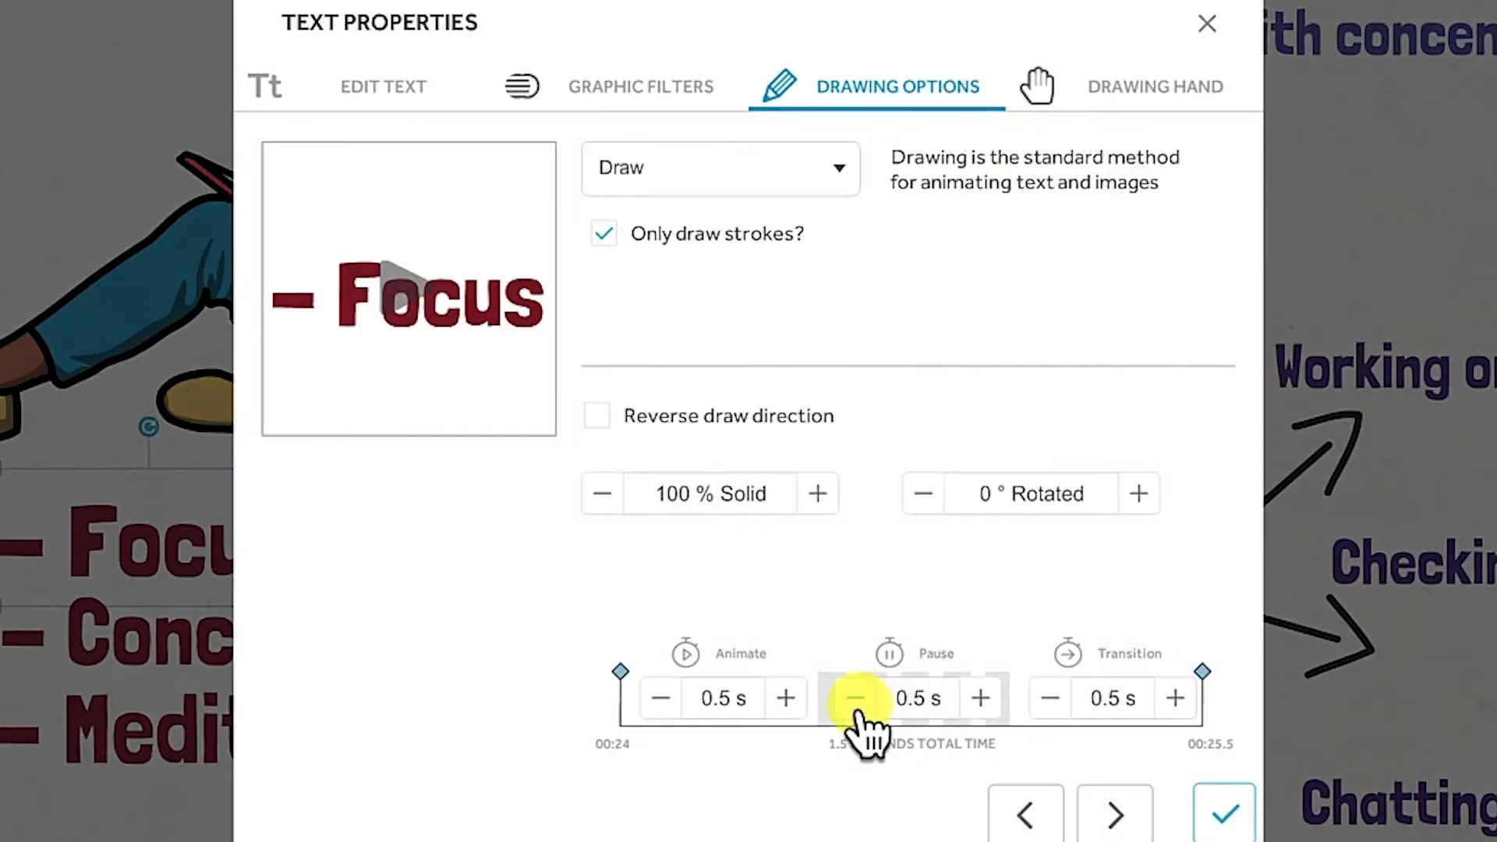
click(818, 590)
click(1049, 704)
click(1225, 814)
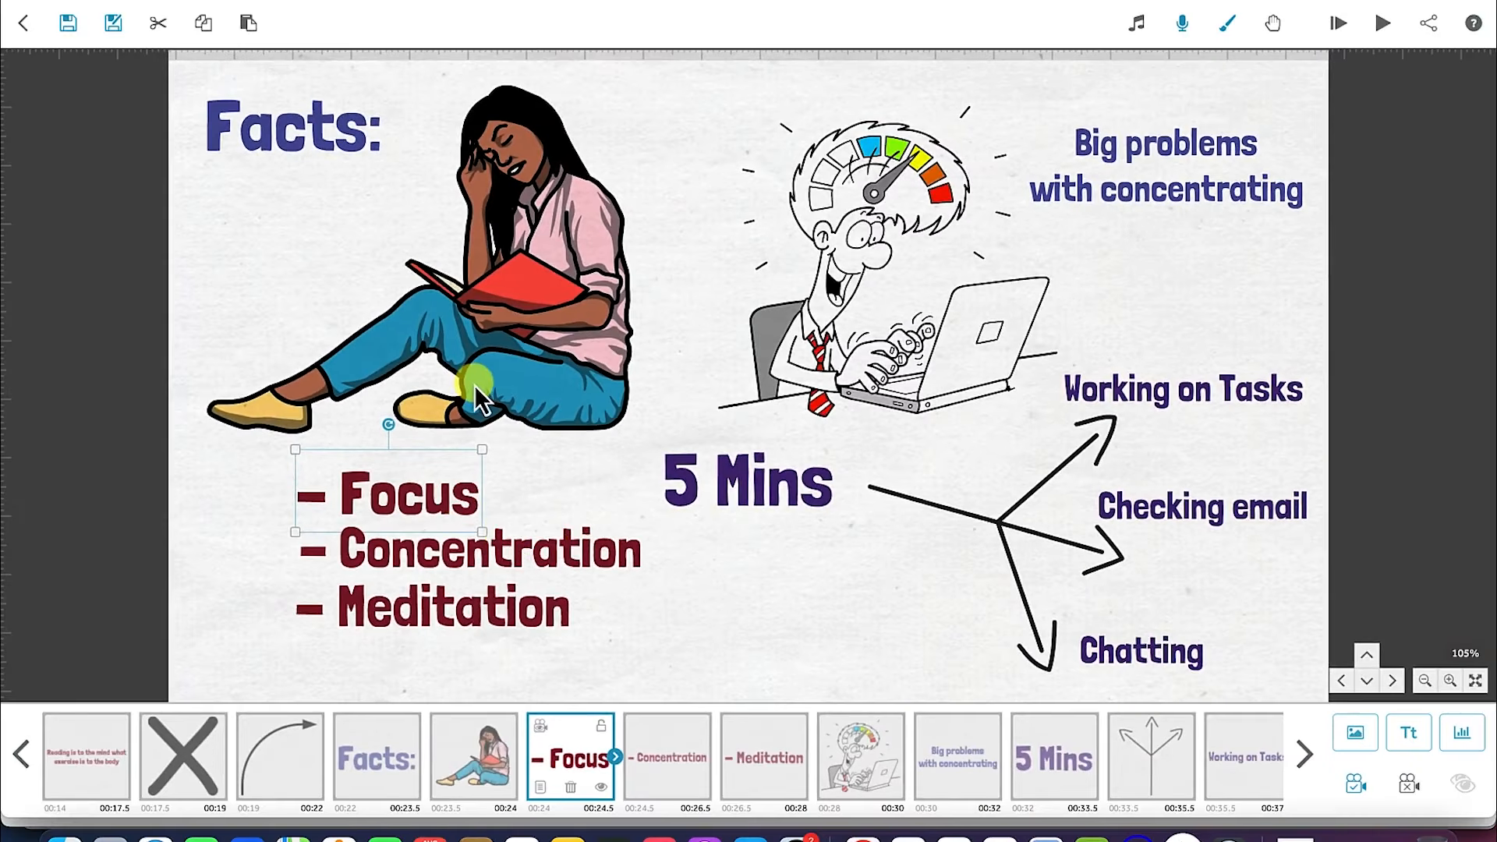
Preview the scribe from the reading woman image to check the timing of the three bullet texts.
click(619, 310)
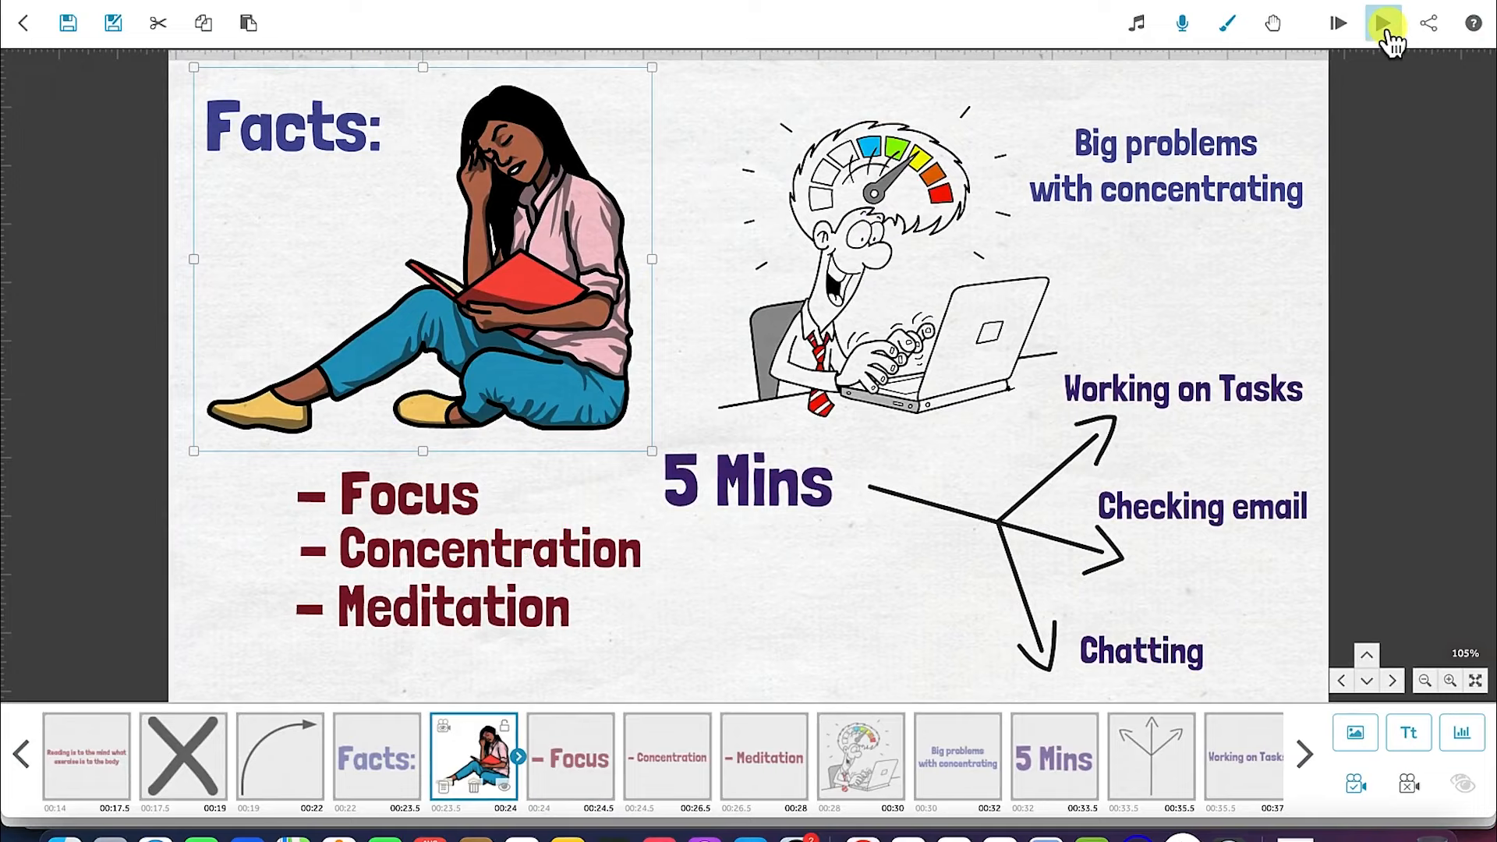
click(1384, 24)
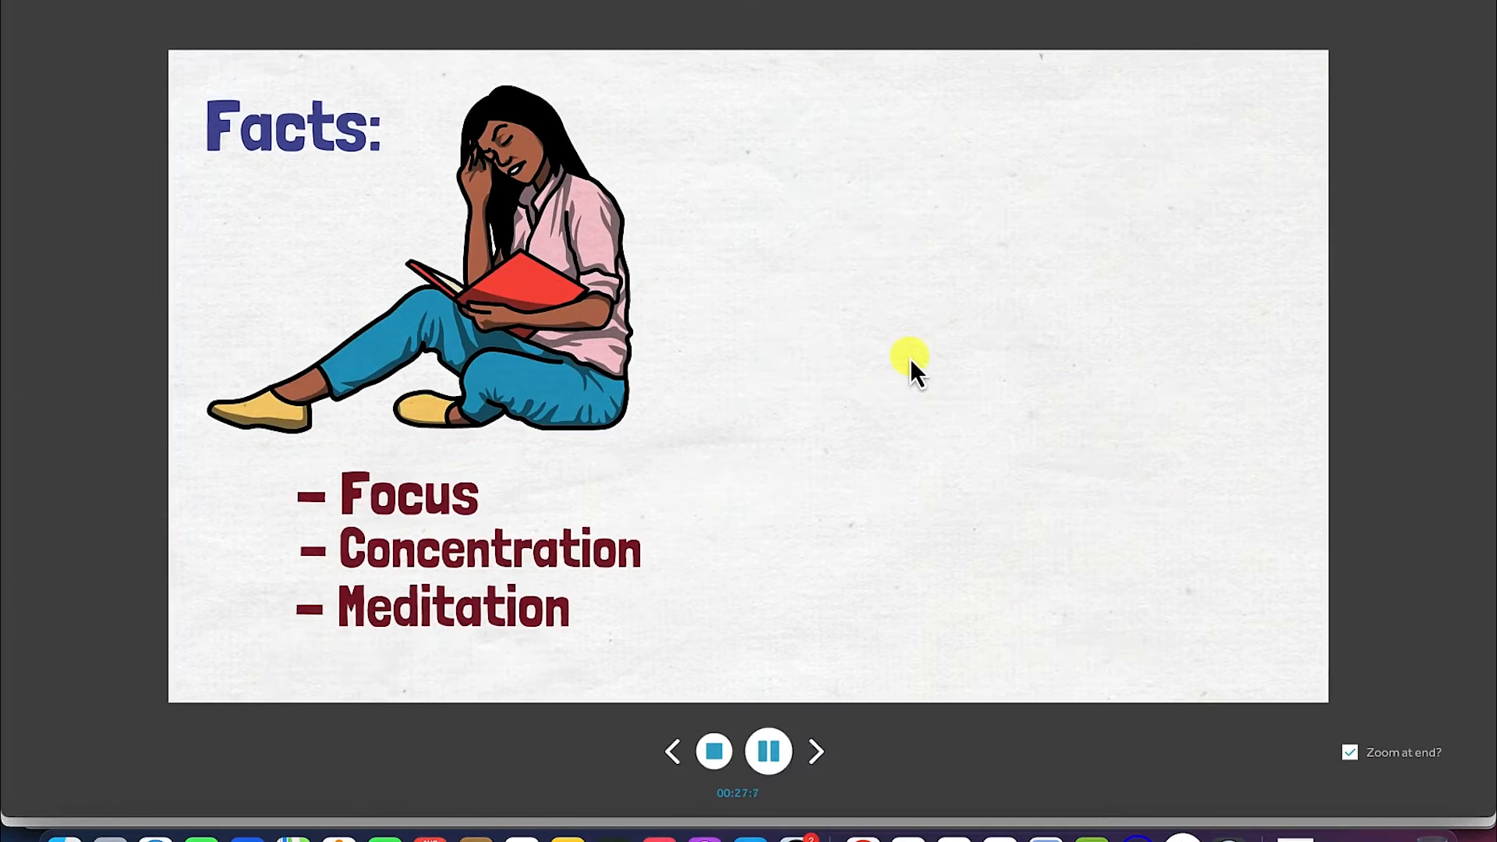
click(713, 751)
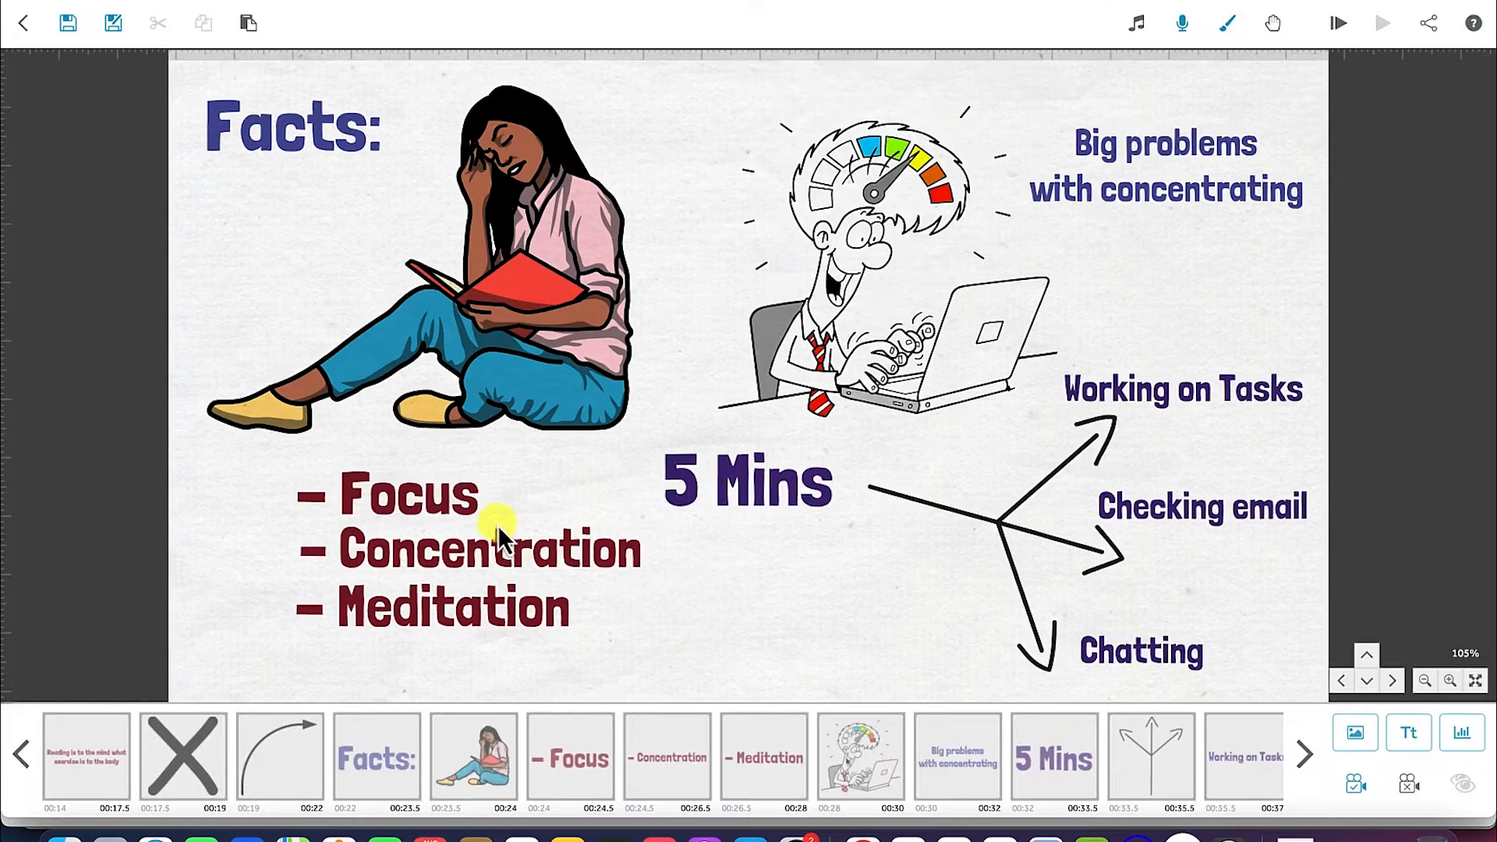
Set the pause time of the "– Concentration" text to 2.5 s.
click(496, 541)
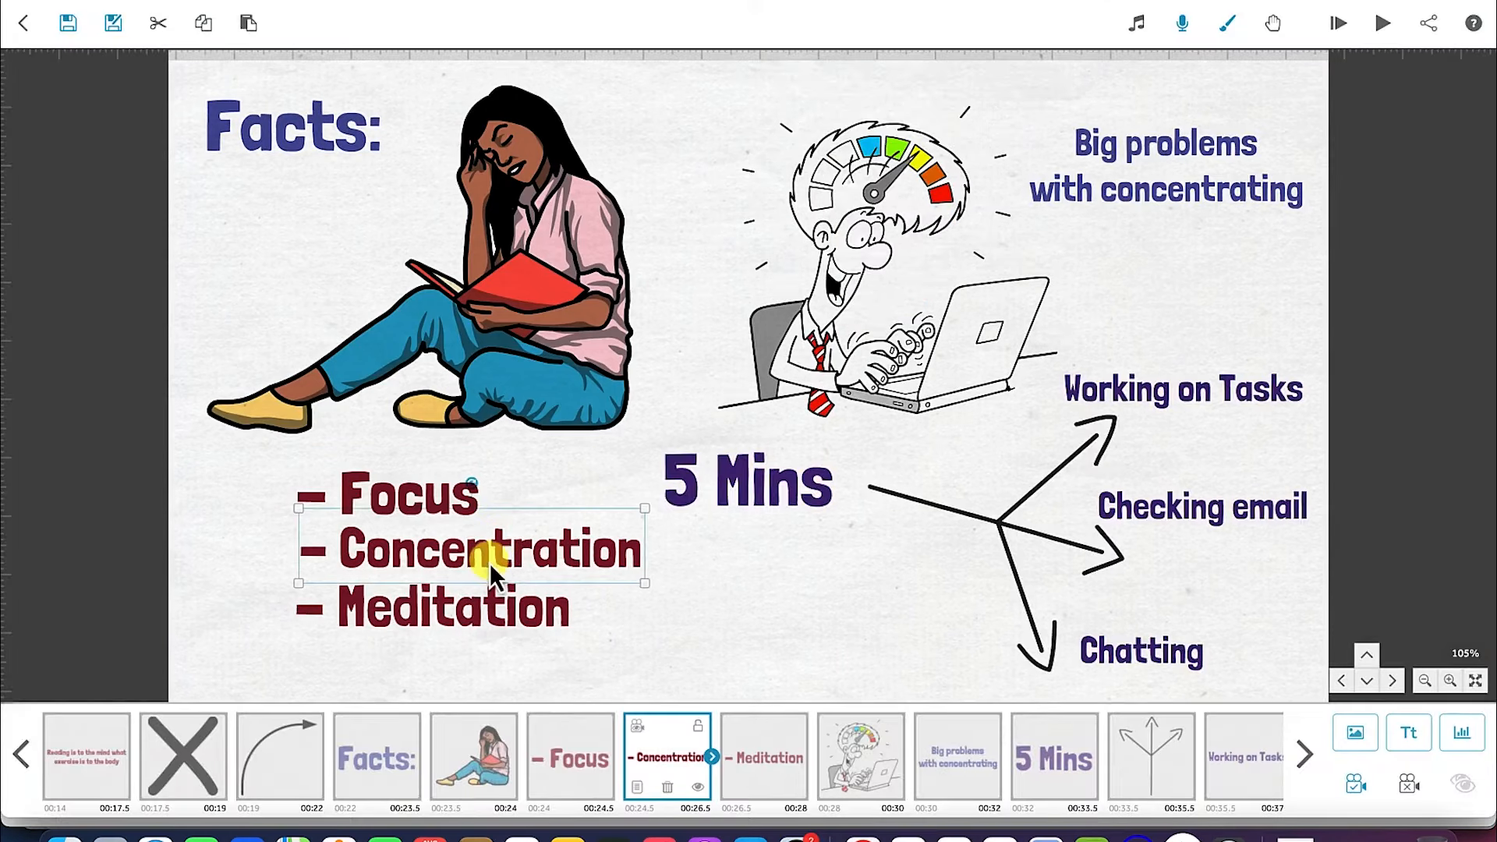
double_click(493, 557)
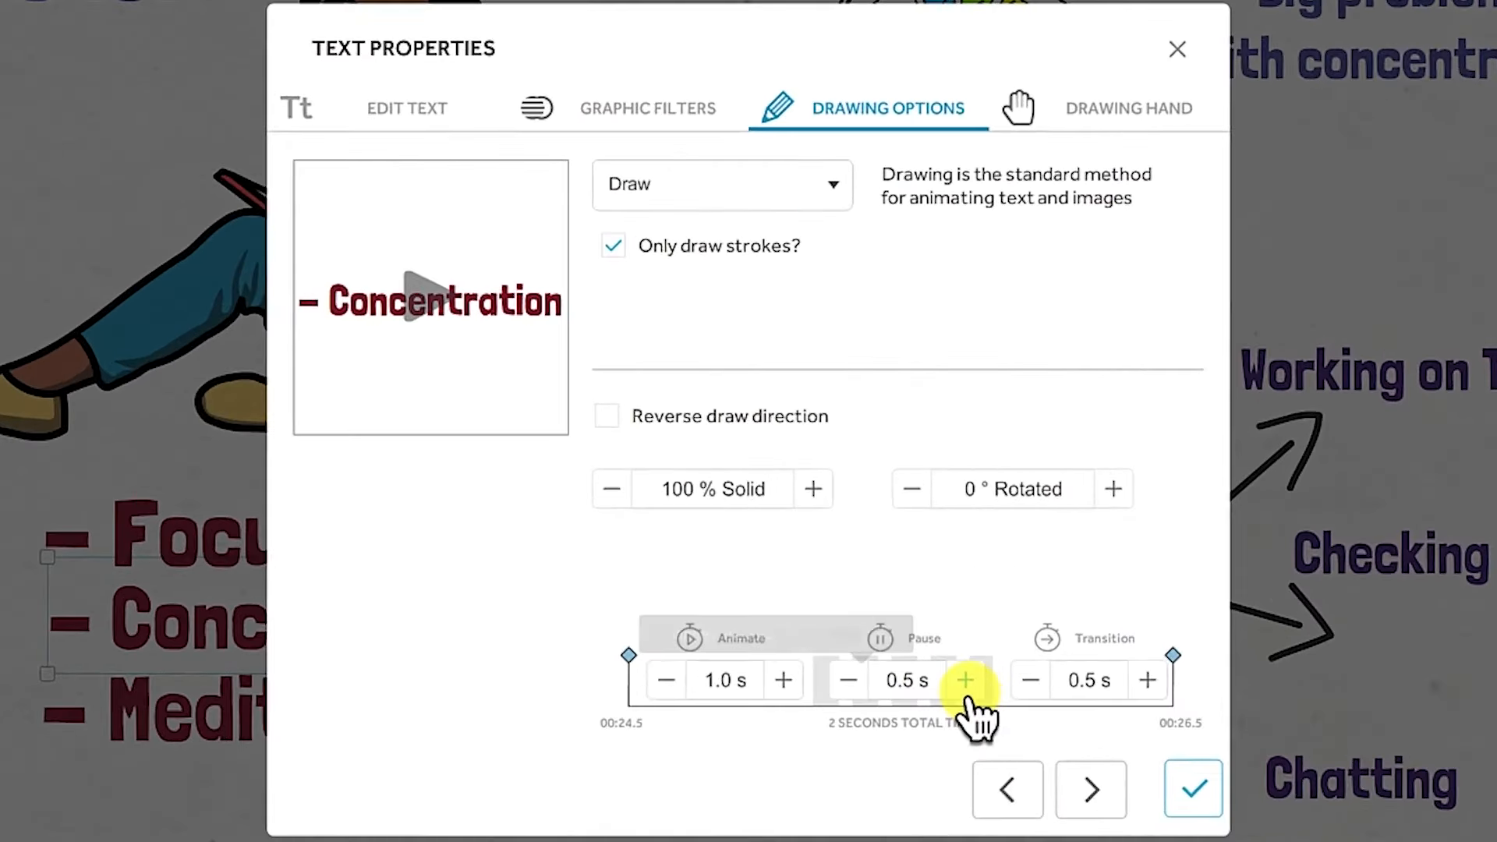
click(887, 589)
click(965, 681)
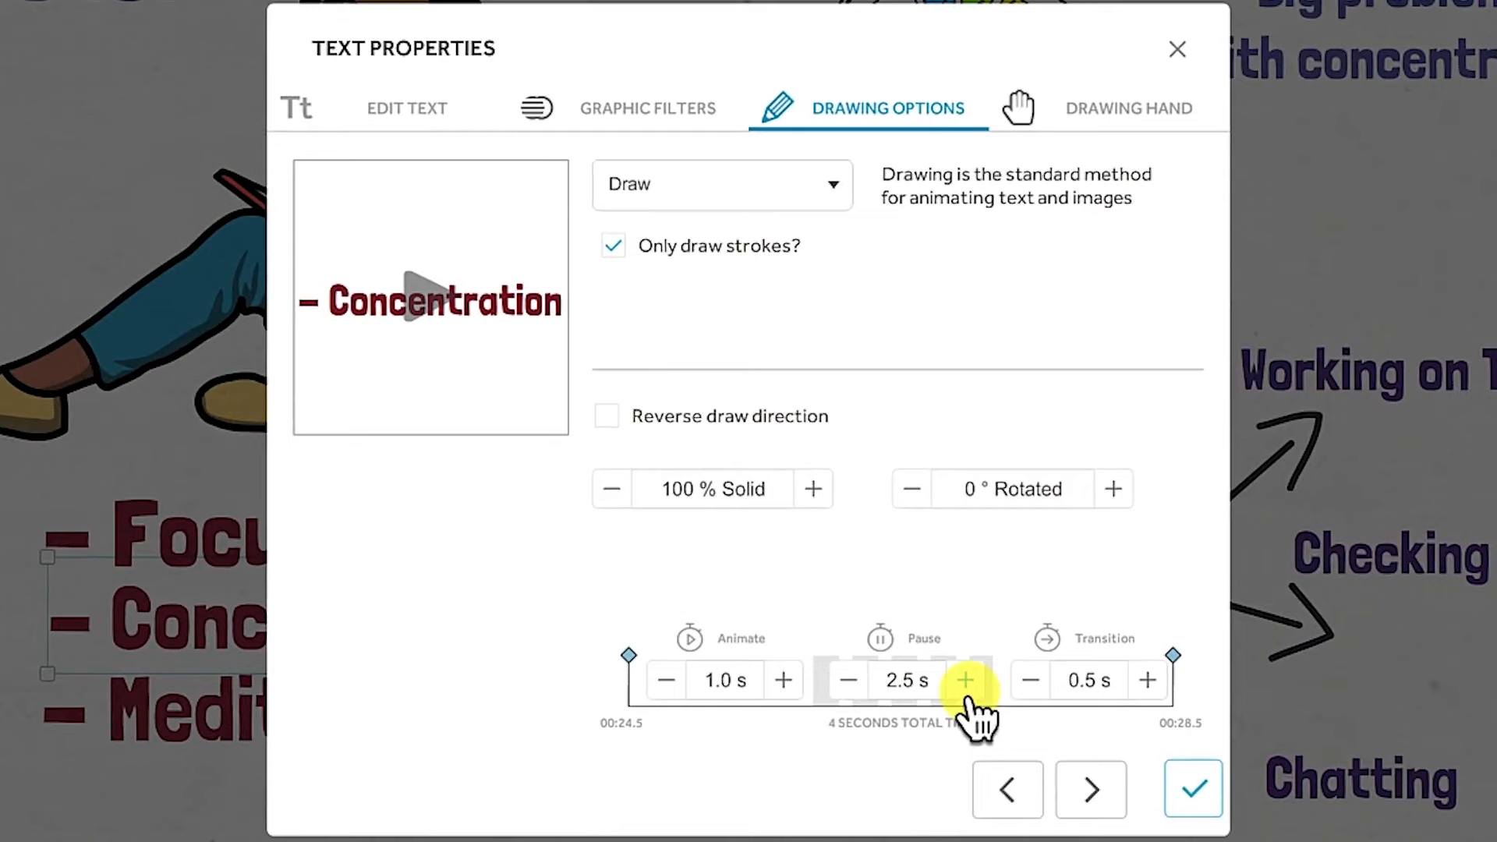
click(1193, 788)
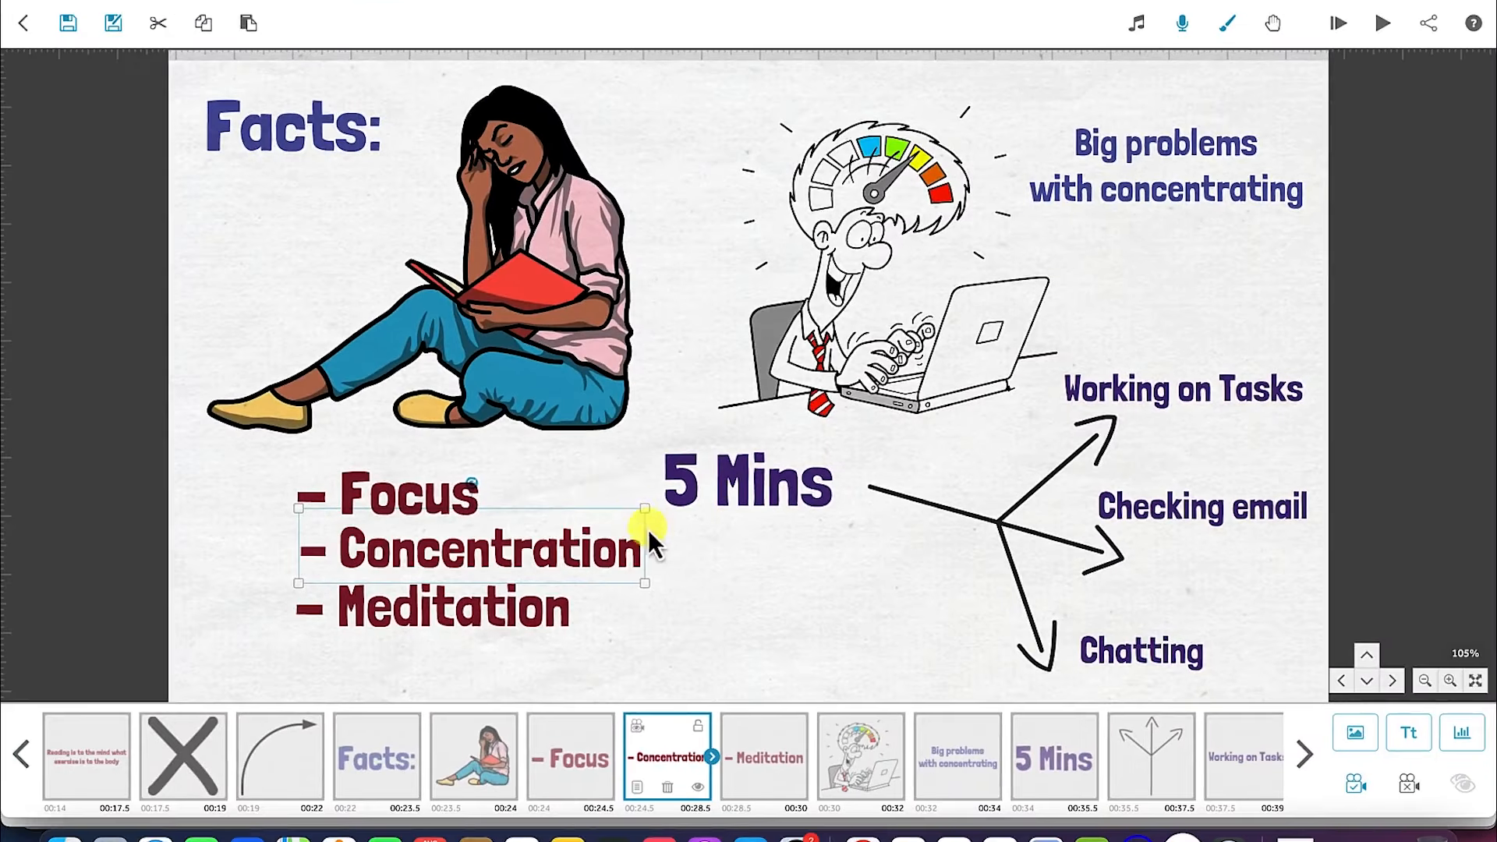
Preview the scribe from the "– Focus" text to check the pause between the Concentration and Meditation bullets.
click(489, 498)
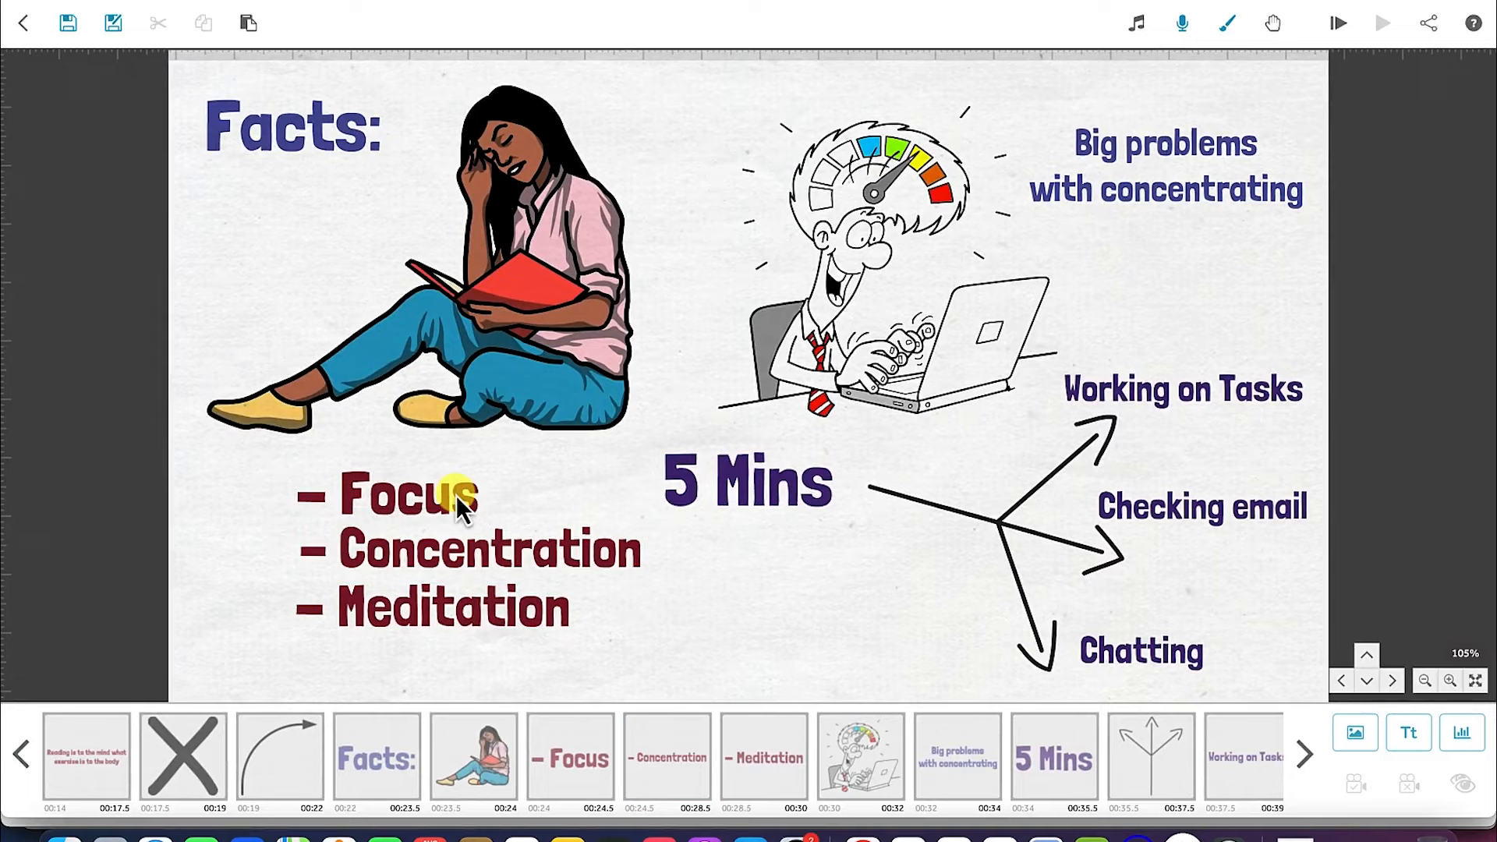
click(456, 494)
click(1382, 23)
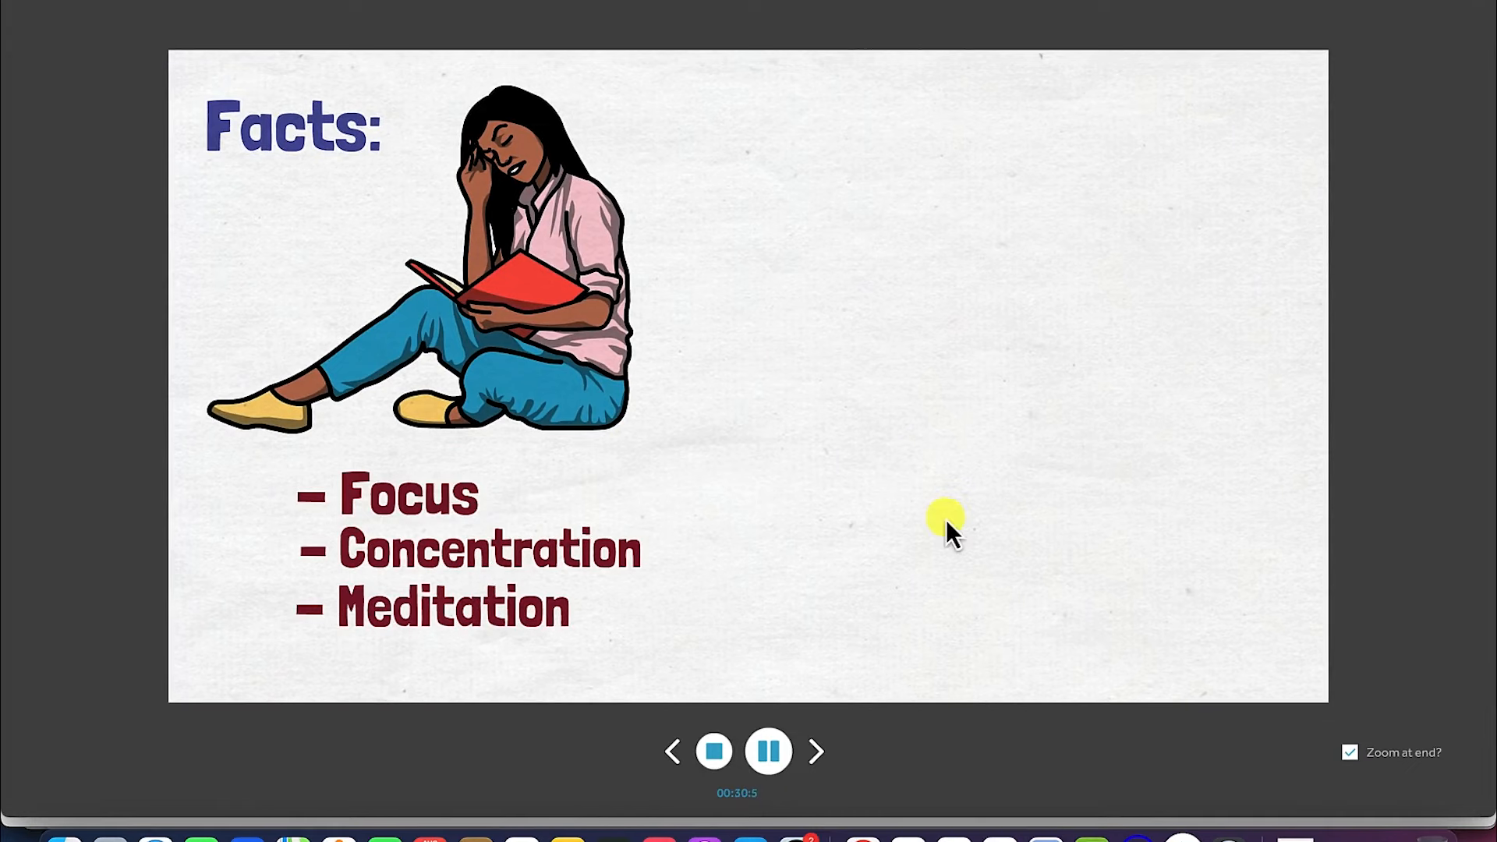
click(713, 751)
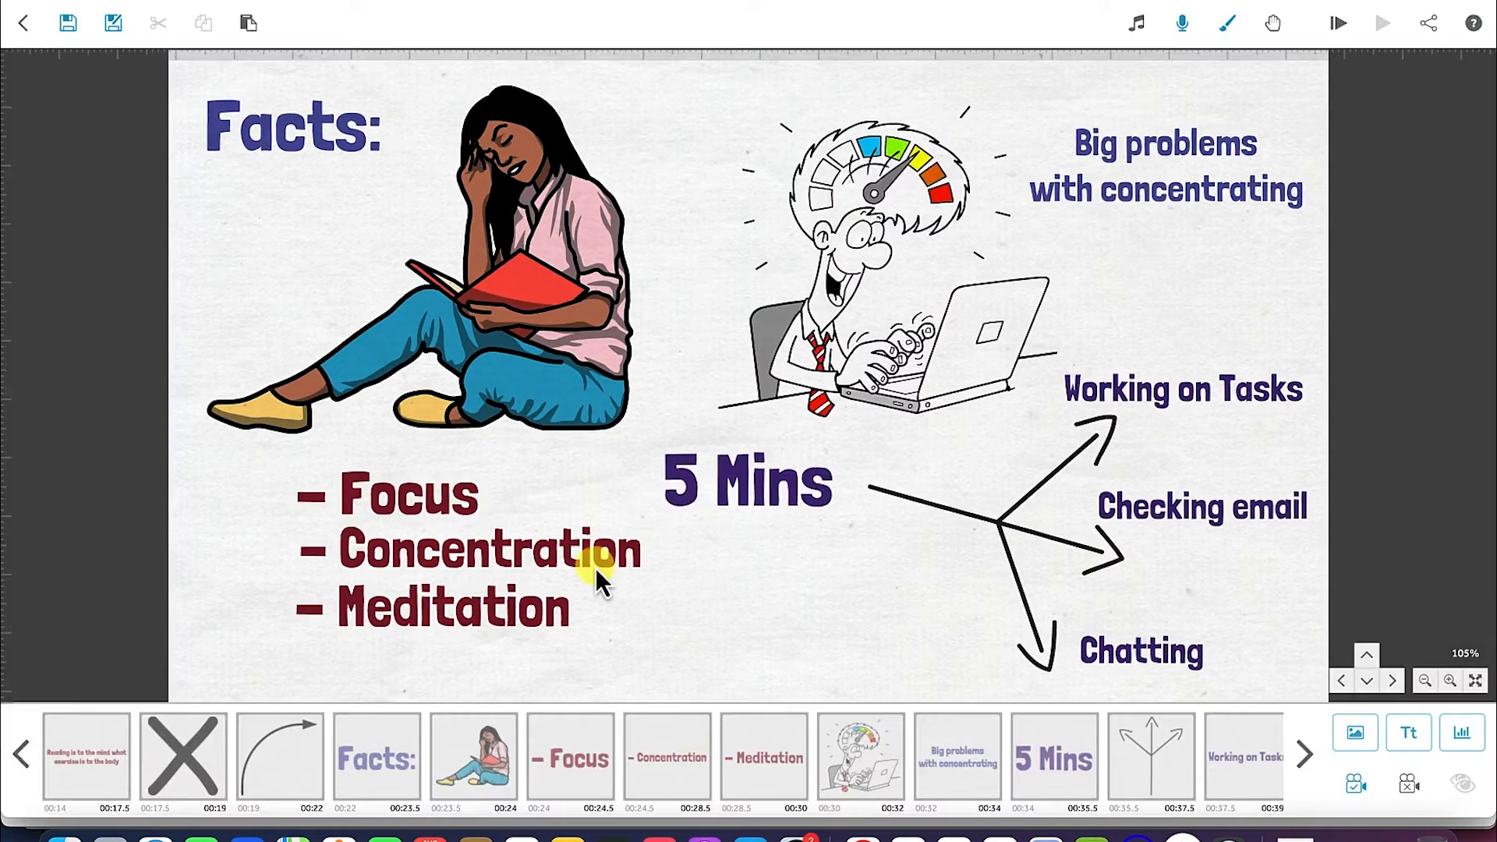
Set the pause time of the "– Concentration" text to 4.0 s and preview the scribe from that text.
click(596, 567)
double_click(592, 558)
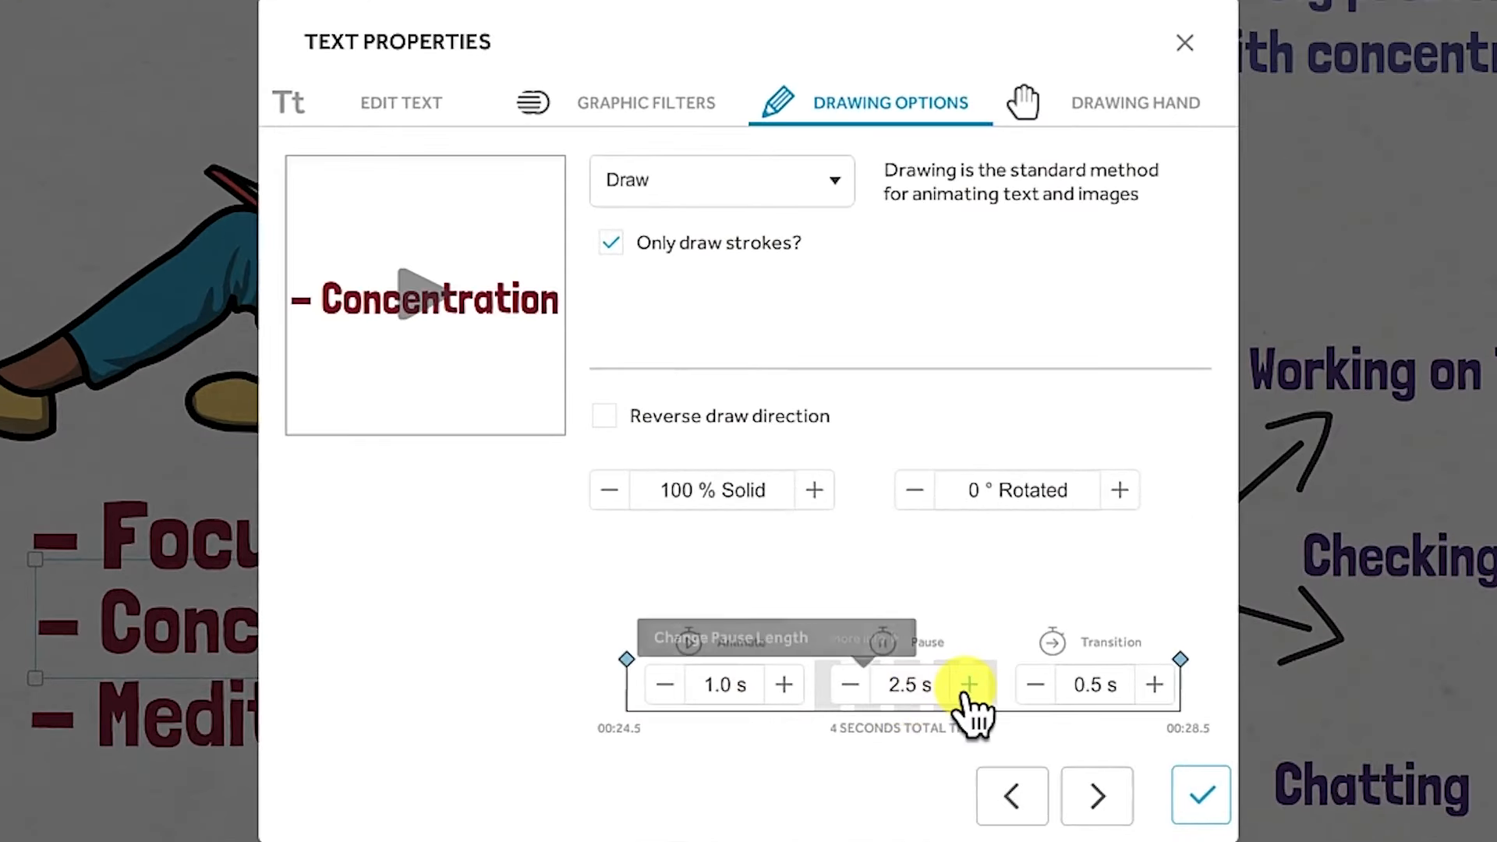
click(969, 684)
click(969, 684)
click(969, 685)
click(1198, 820)
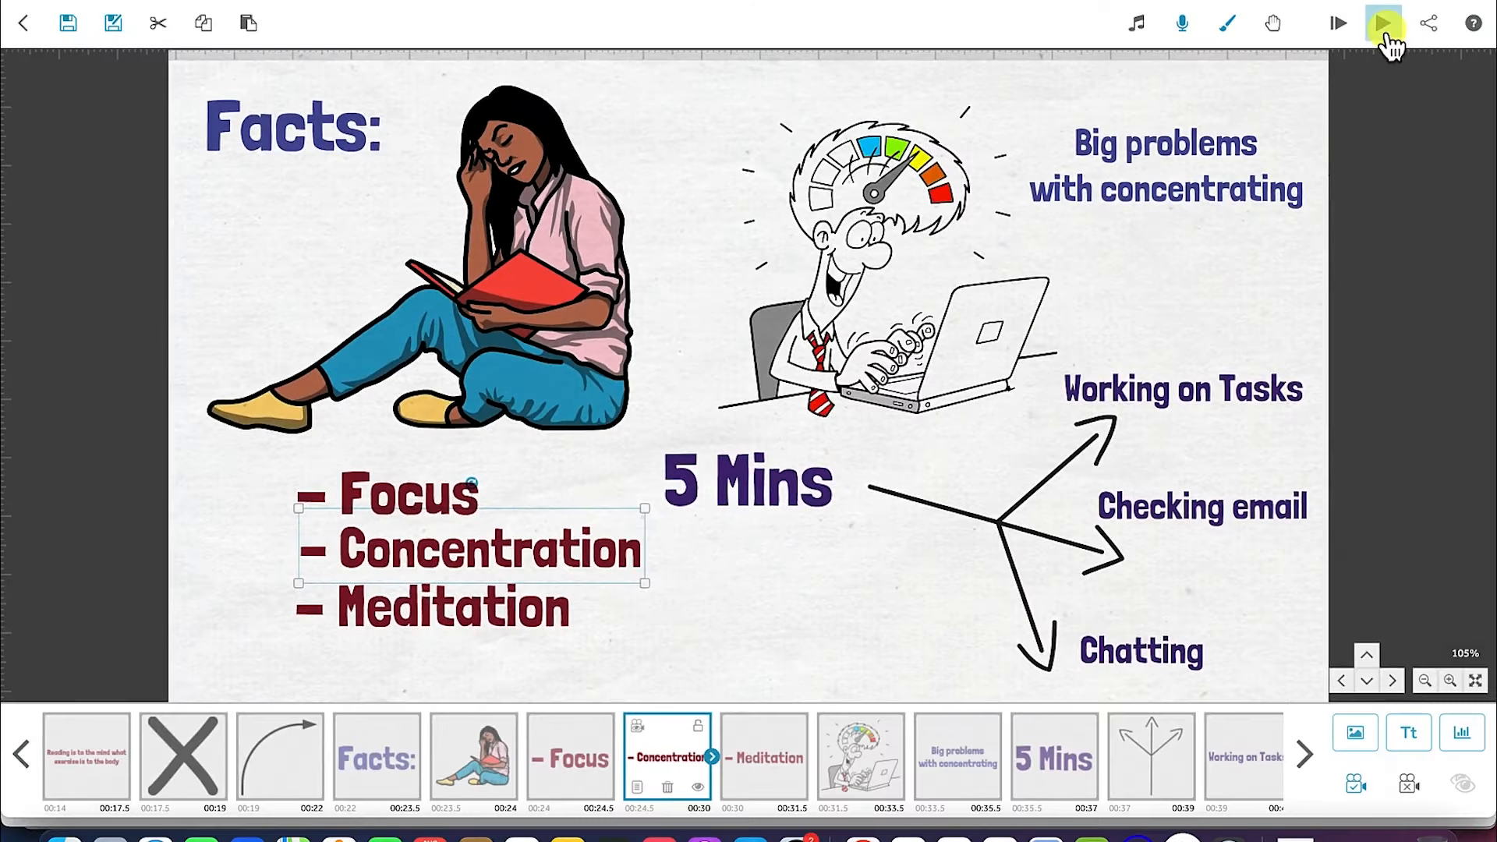
click(1384, 25)
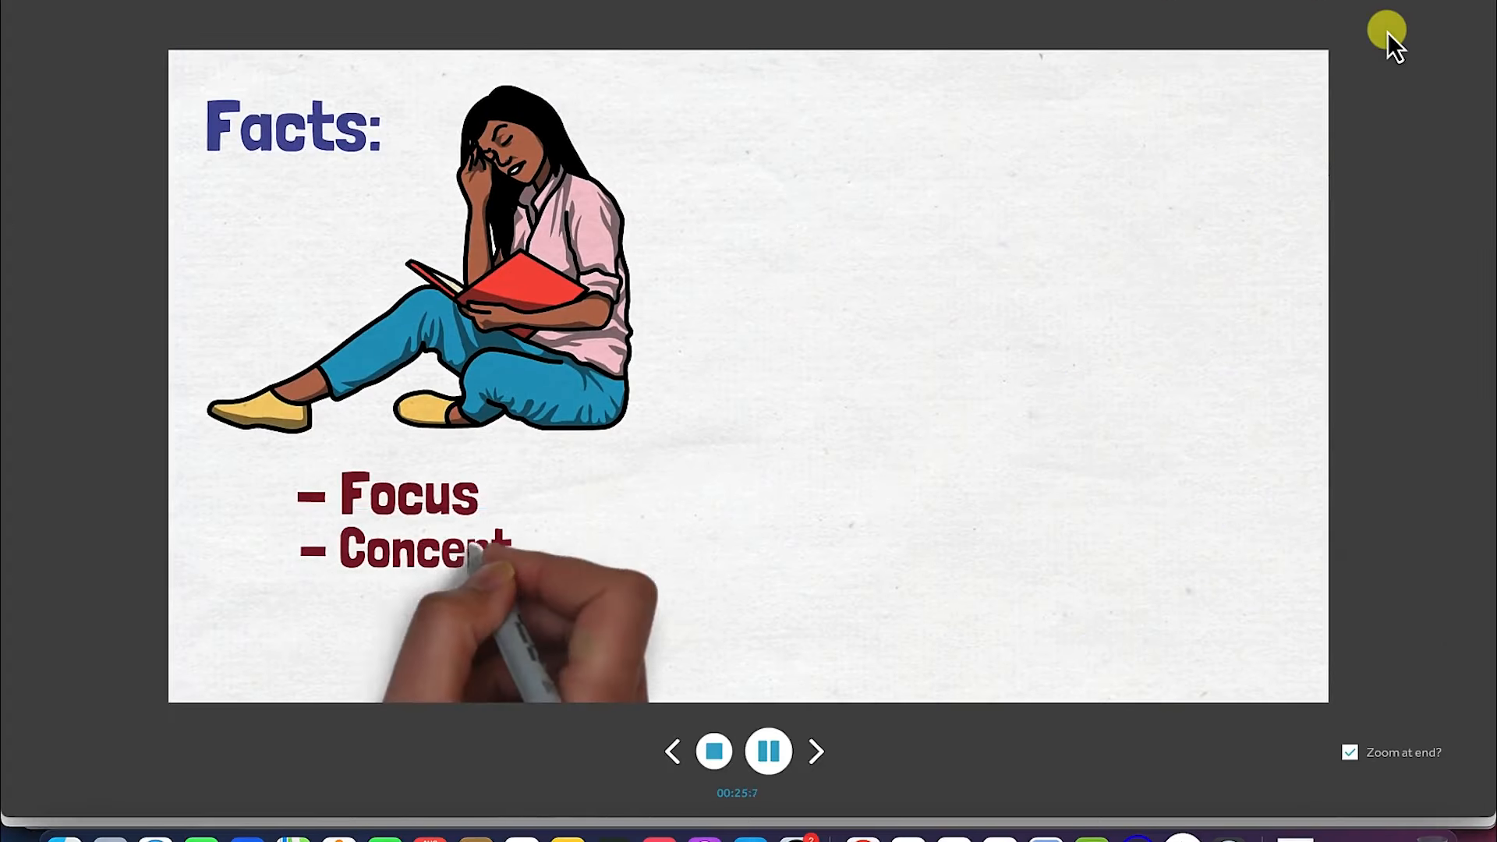